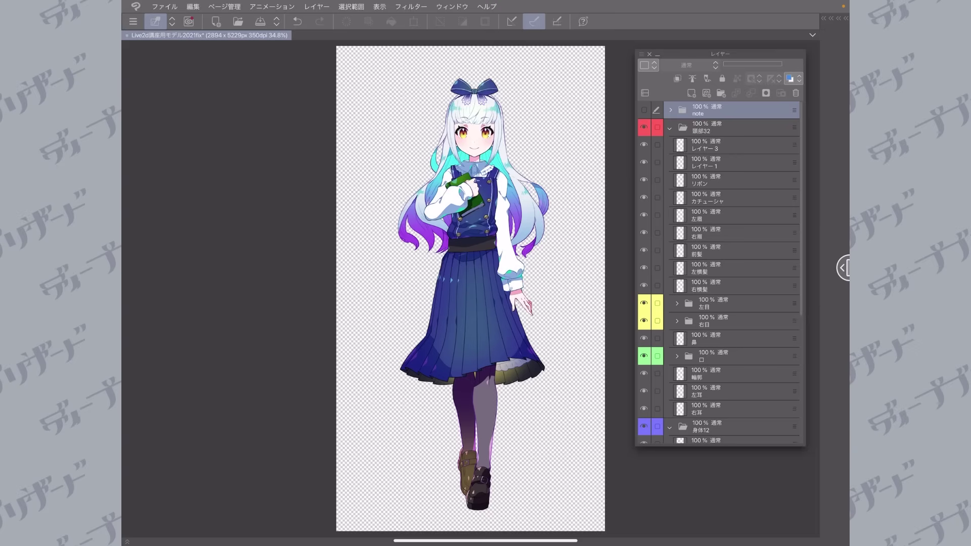
# - Hide the 身体12 folder and every layer and subfolder inside the 頭部32 folder, including both eyes and the mouth
pyautogui.scroll(10, 473, 142)
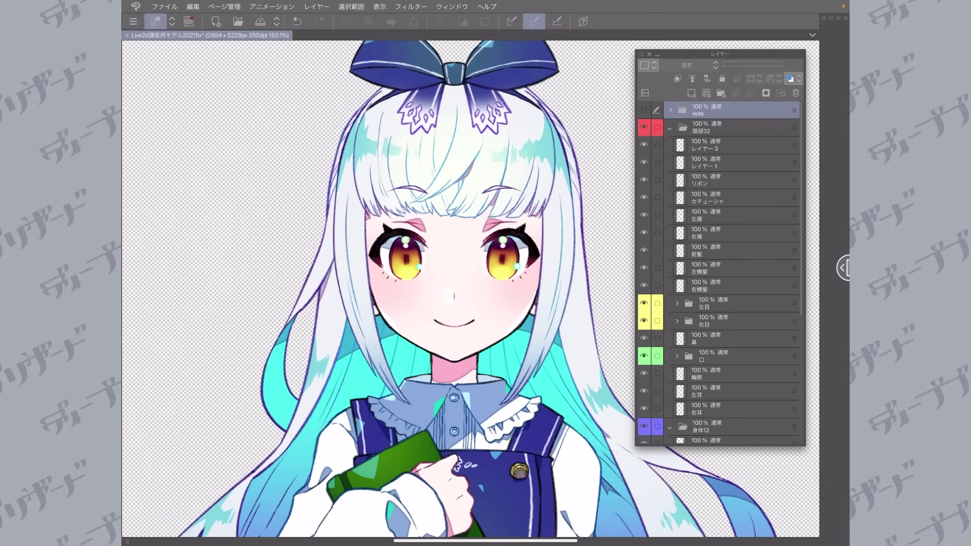
pyautogui.scroll(-10, 451, 102)
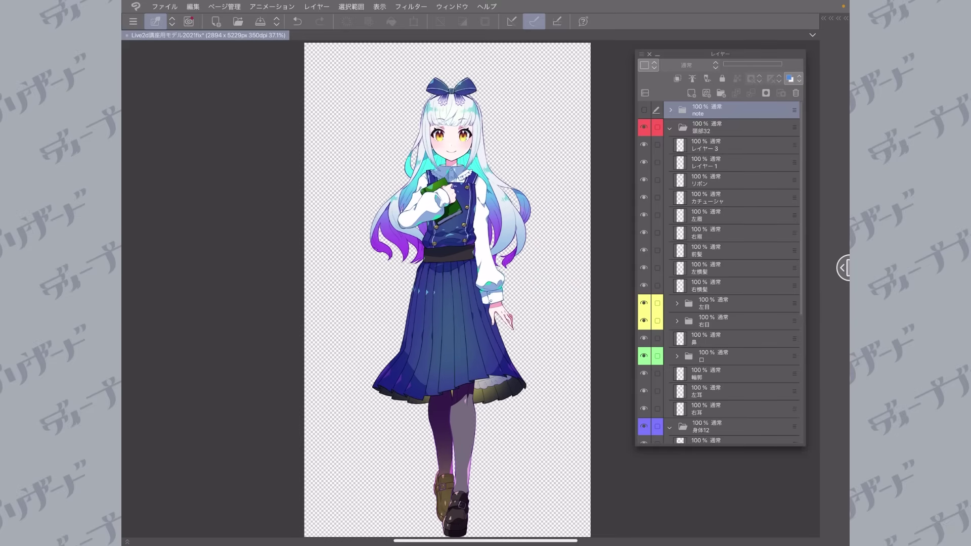
pyautogui.click(643, 426)
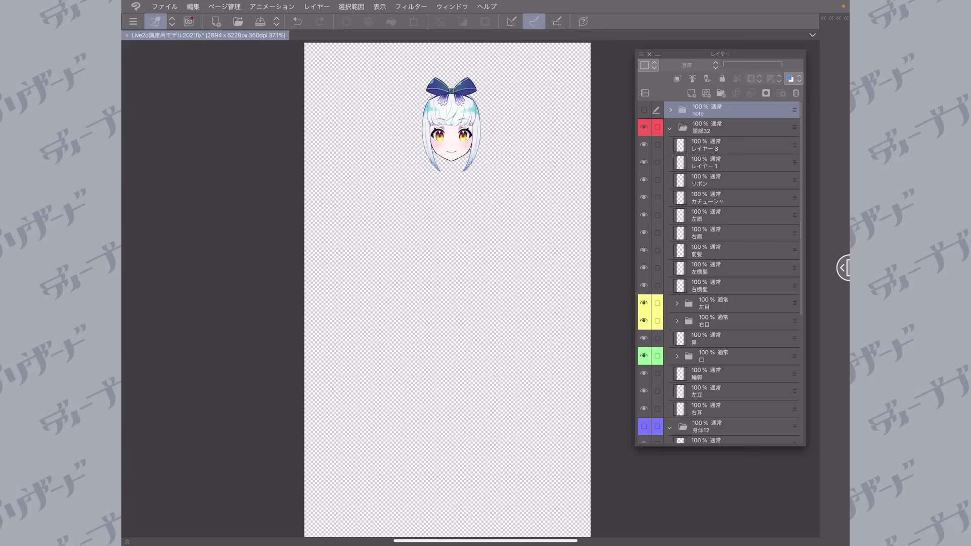
pyautogui.click(643, 356)
pyautogui.click(644, 321)
pyautogui.click(644, 304)
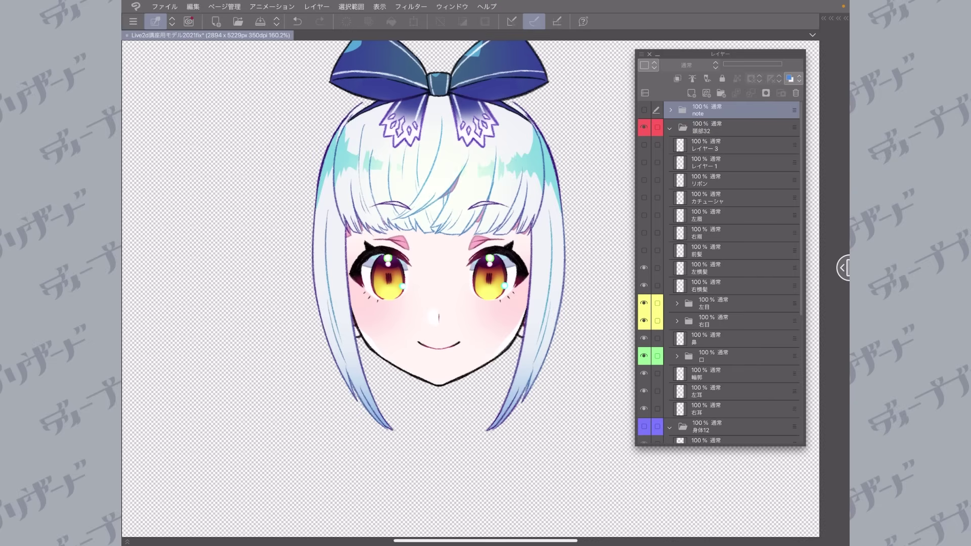
pyautogui.moveTo(643, 251); pyautogui.dragTo(644, 409)
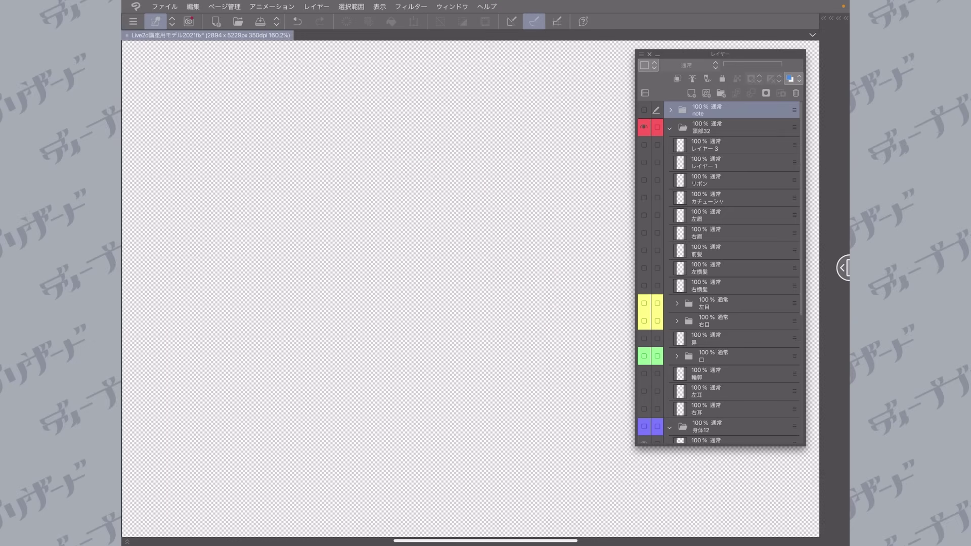
# - Make all the head and body layers visible again
pyautogui.scroll(-3, 718, 273)
pyautogui.moveTo(644, 290); pyautogui.dragTo(644, 426)
pyautogui.scroll(3, 718, 274)
pyautogui.click(644, 145)
# - Review how the head, eye, mouth and body parts are separated in the layer list and on the full figure
pyautogui.scroll(-5, 718, 274)
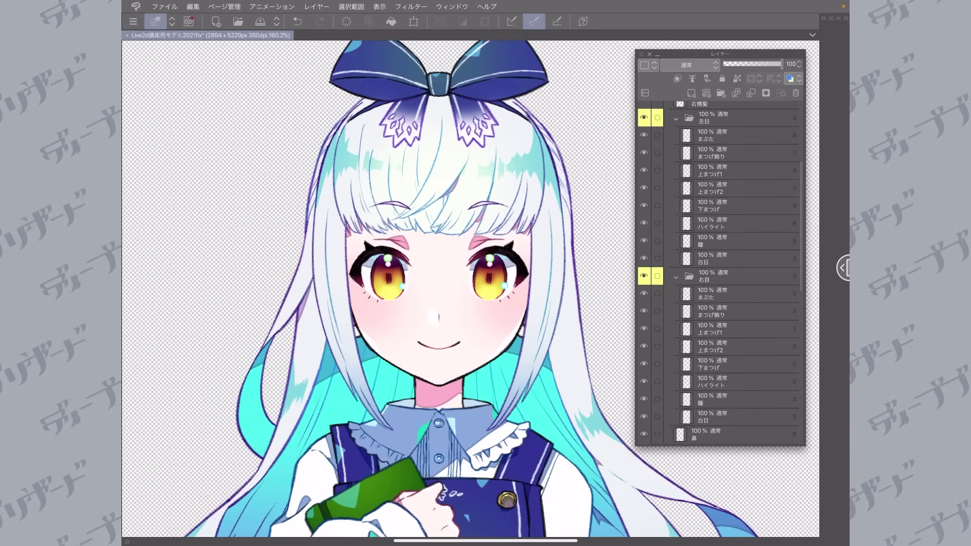
pyautogui.scroll(10, 718, 273)
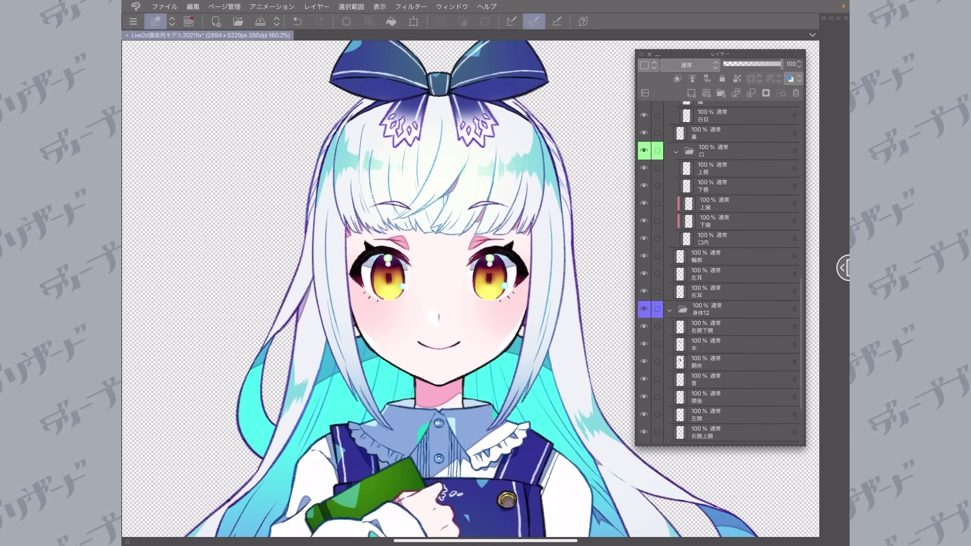
pyautogui.scroll(1, 718, 273)
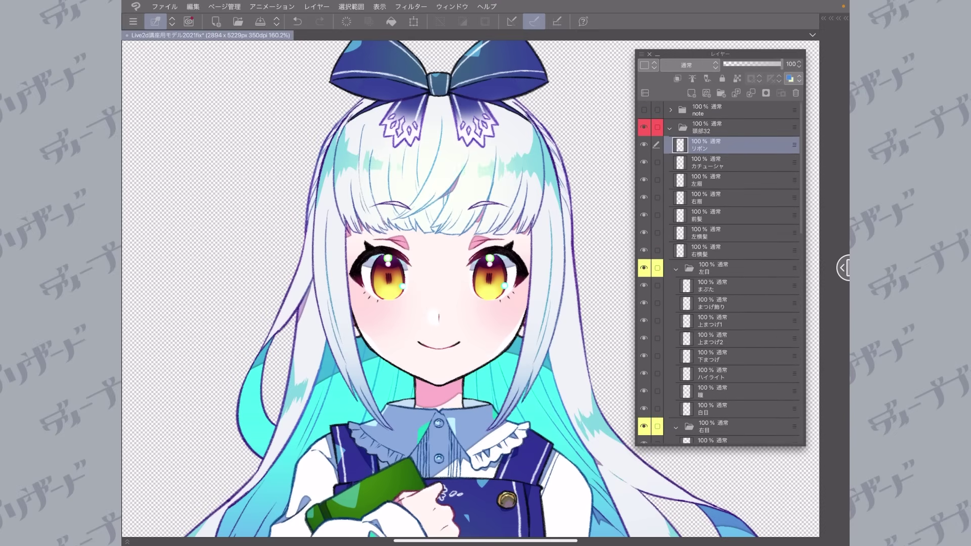
pyautogui.scroll(-7, 470, 288)
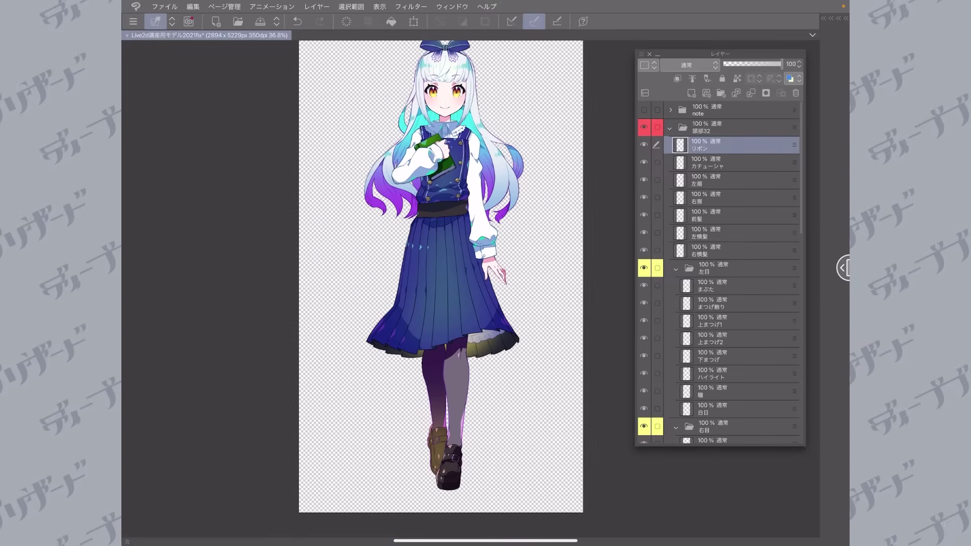
pyautogui.scroll(1, 439, 281)
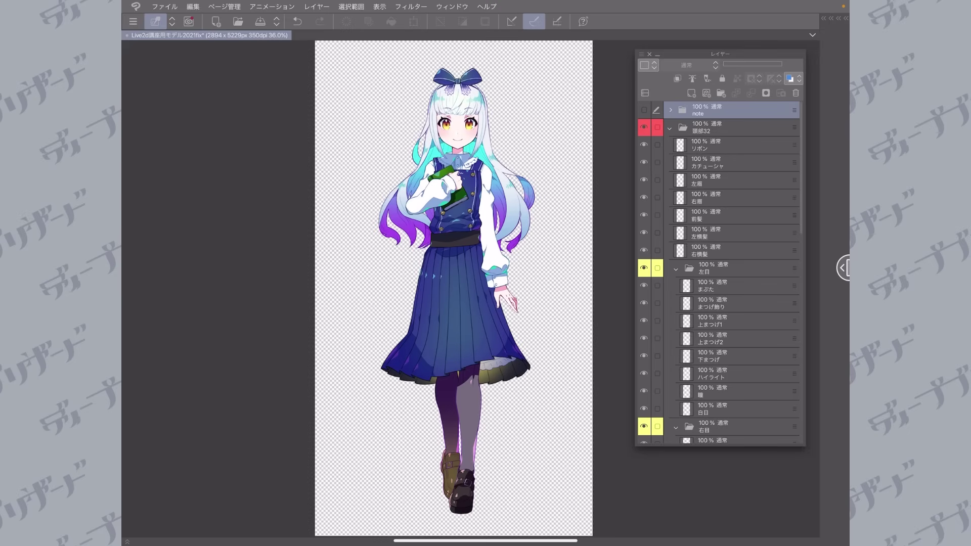
# - Select the 頭部32 folder and switch its visibility off and on to check which parts of the head it contains
pyautogui.click(739, 128)
pyautogui.scroll(6, 455, 203)
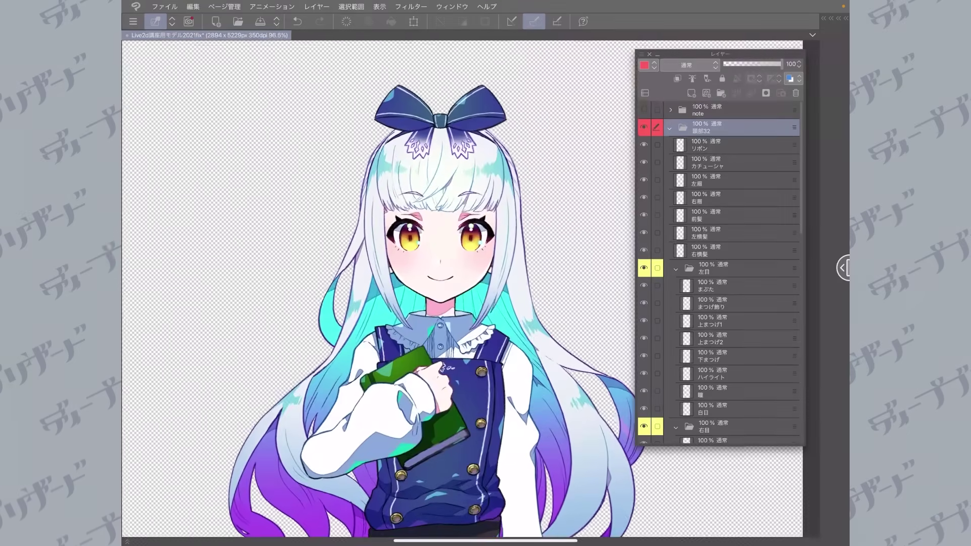
pyautogui.click(644, 128)
pyautogui.click(644, 127)
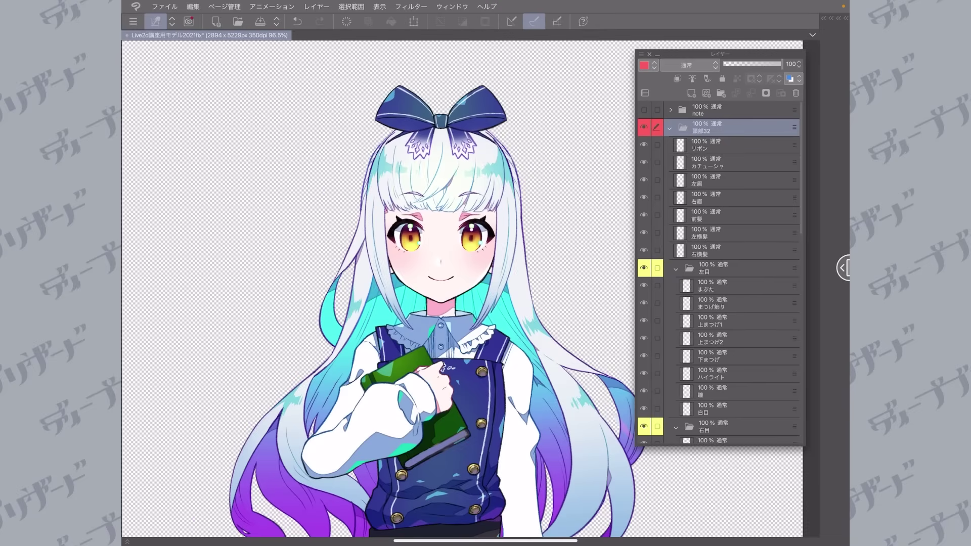
pyautogui.click(643, 127)
pyautogui.click(643, 127)
pyautogui.scroll(5, 440, 212)
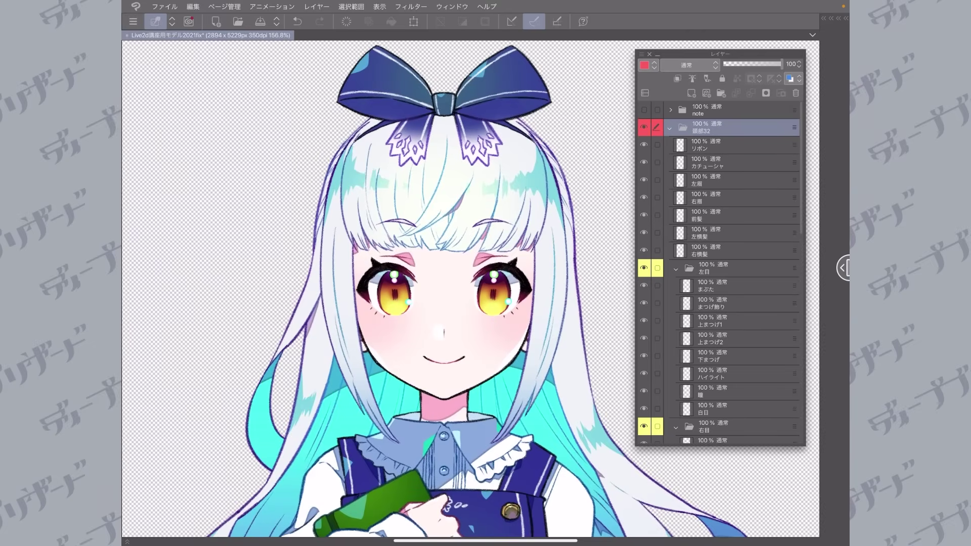
# - Hide the リボン, カチューシャ, 左眉 and 右眉 layers
pyautogui.click(644, 145)
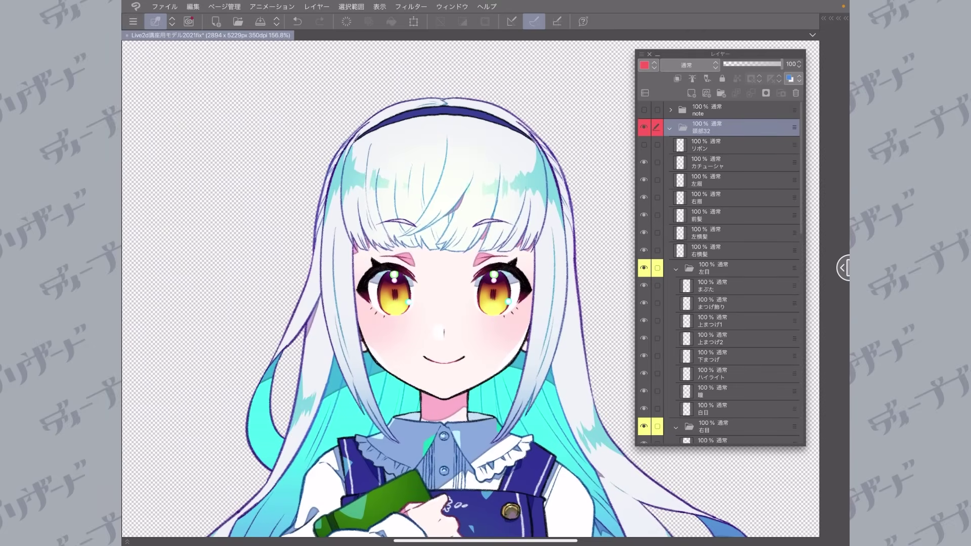
pyautogui.click(644, 163)
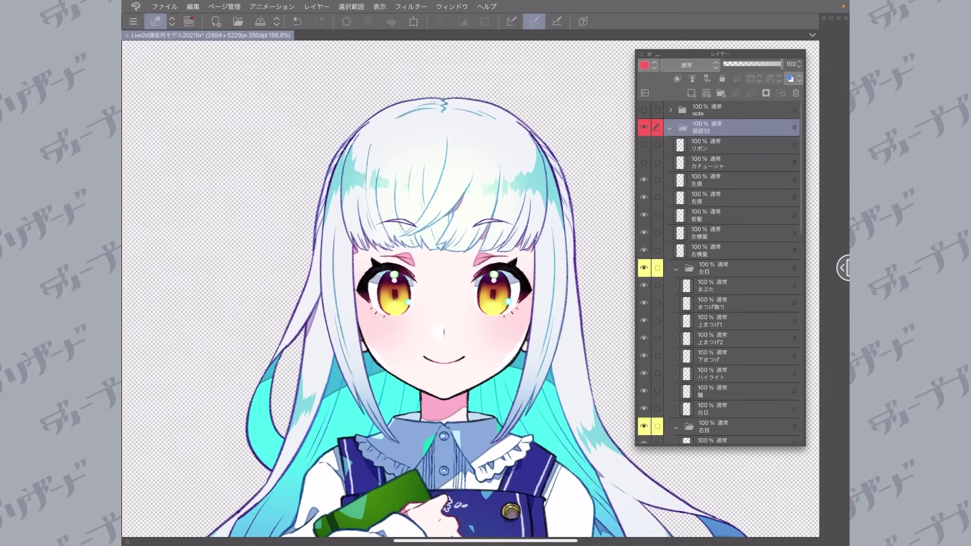
pyautogui.click(643, 180)
pyautogui.click(644, 198)
# - Hide the 前髪, 左横髪 and 右横髪 layers to expose the face and ears
pyautogui.click(644, 215)
pyautogui.click(644, 215)
pyautogui.click(644, 233)
pyautogui.click(644, 250)
pyautogui.click(644, 250)
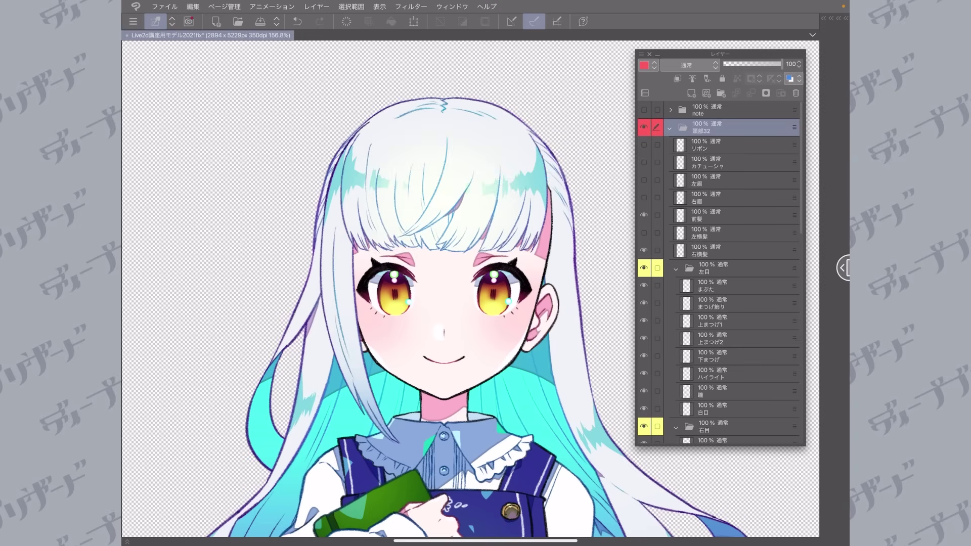
pyautogui.click(644, 232)
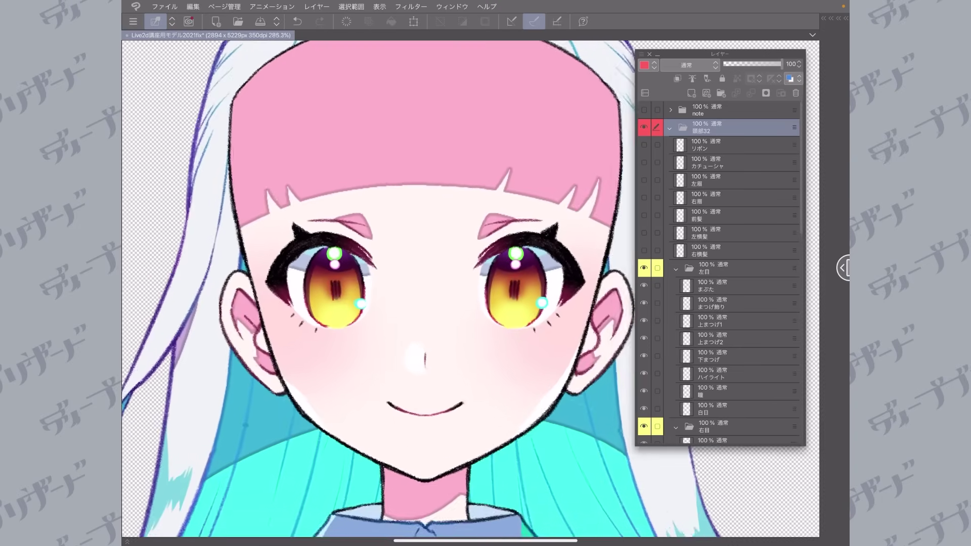
# - Move the left eye's まぶた layer off the face onto the empty canvas beside the hair
pyautogui.scroll(2, 445, 304)
pyautogui.scroll(-2, 404, 294)
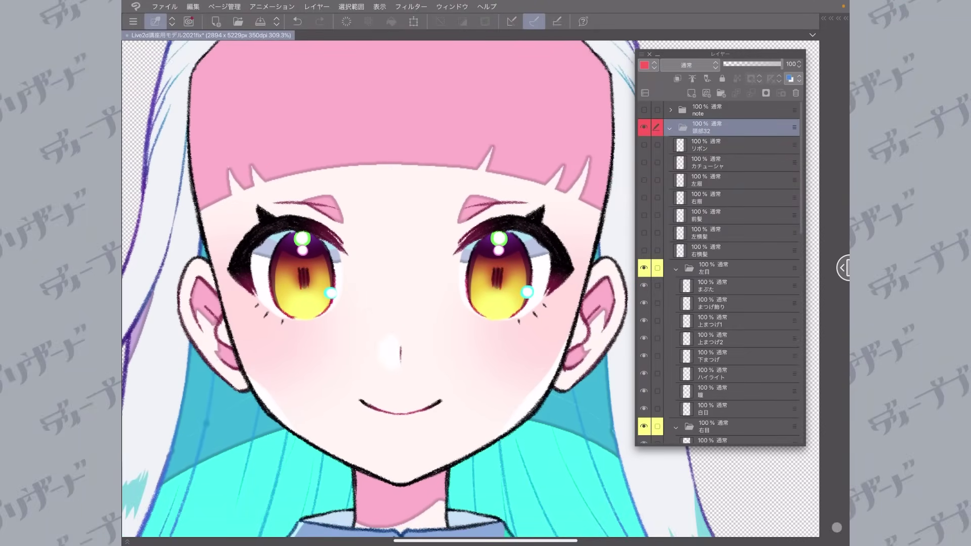
pyautogui.click(728, 286)
pyautogui.scroll(-3, 384, 293)
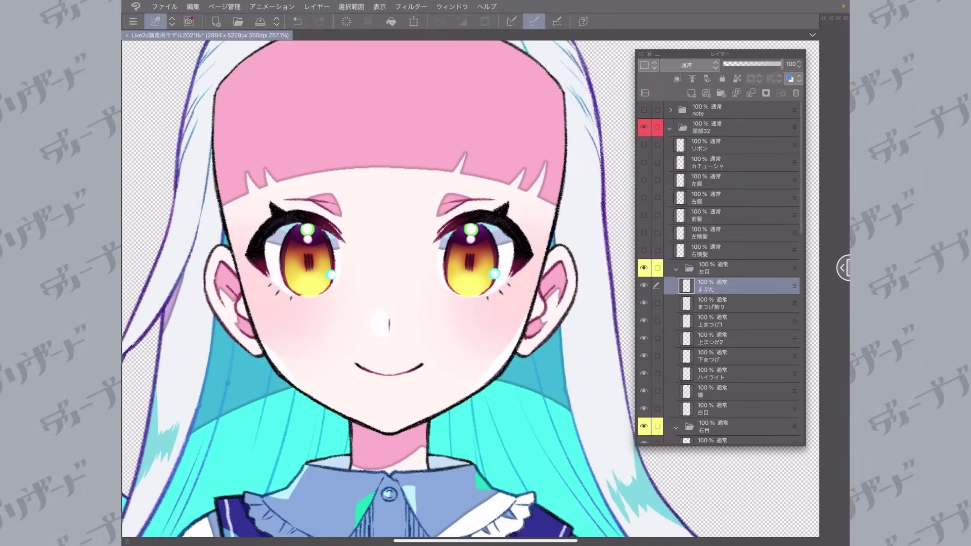
pyautogui.scroll(1, 384, 293)
pyautogui.scroll(-3, 385, 293)
pyautogui.moveTo(349, 260); pyautogui.dragTo(518, 160)
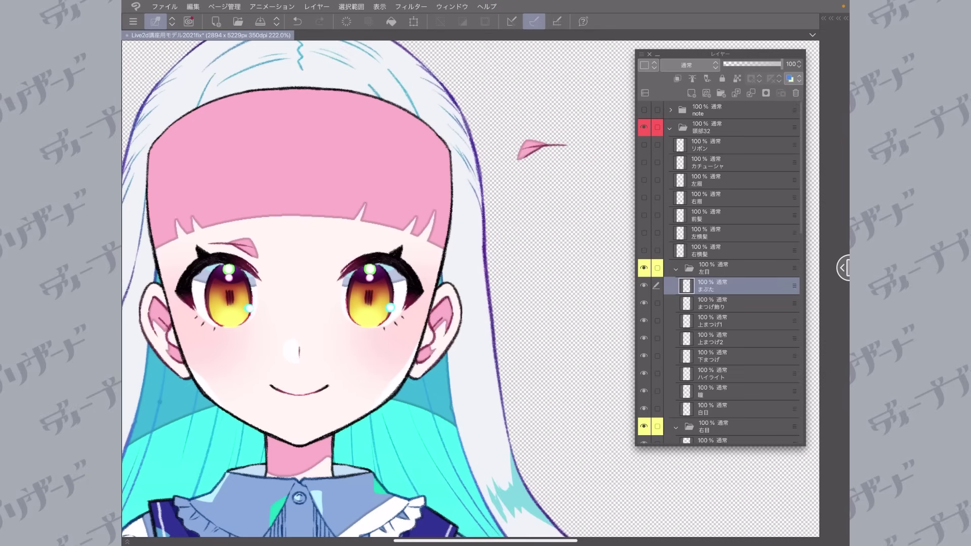
# - Move the left eye's まつげ飾り, 上まつげ1 and 上まつげ2 layers off the face, spreading them below the eyelid piece
pyautogui.click(728, 303)
pyautogui.moveTo(721, 53); pyautogui.dragTo(746, 47)
pyautogui.moveTo(399, 253); pyautogui.dragTo(573, 182)
pyautogui.click(738, 315)
pyautogui.moveTo(345, 317); pyautogui.dragTo(511, 257)
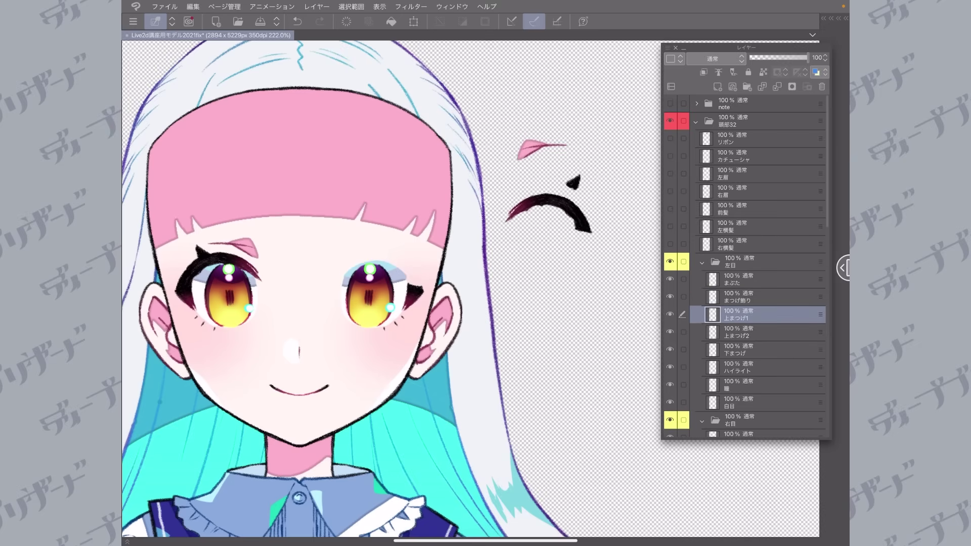
pyautogui.click(738, 332)
pyautogui.moveTo(414, 319); pyautogui.dragTo(580, 278)
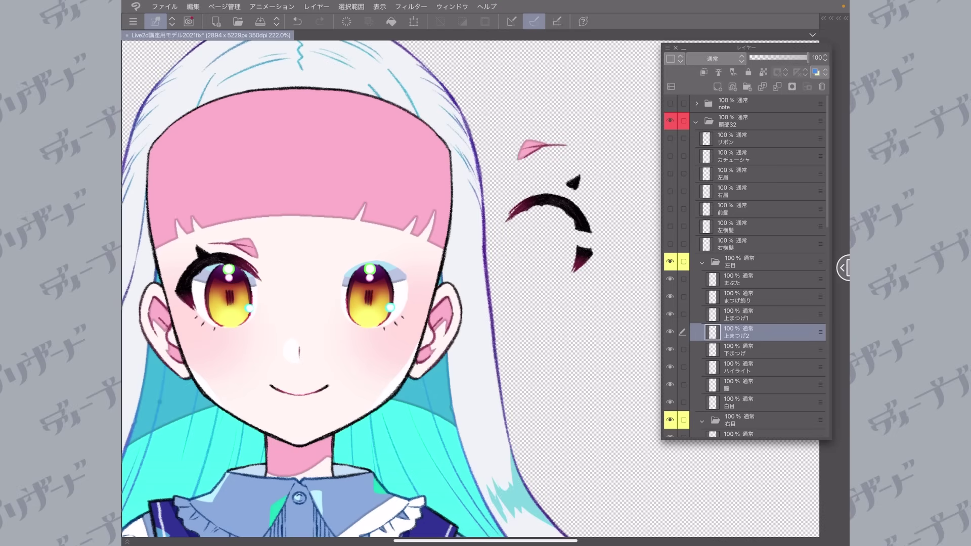
# - Move the left eye's 下まつげ and ハイライト layers off the face beside the separated upper lashes
pyautogui.click(759, 350)
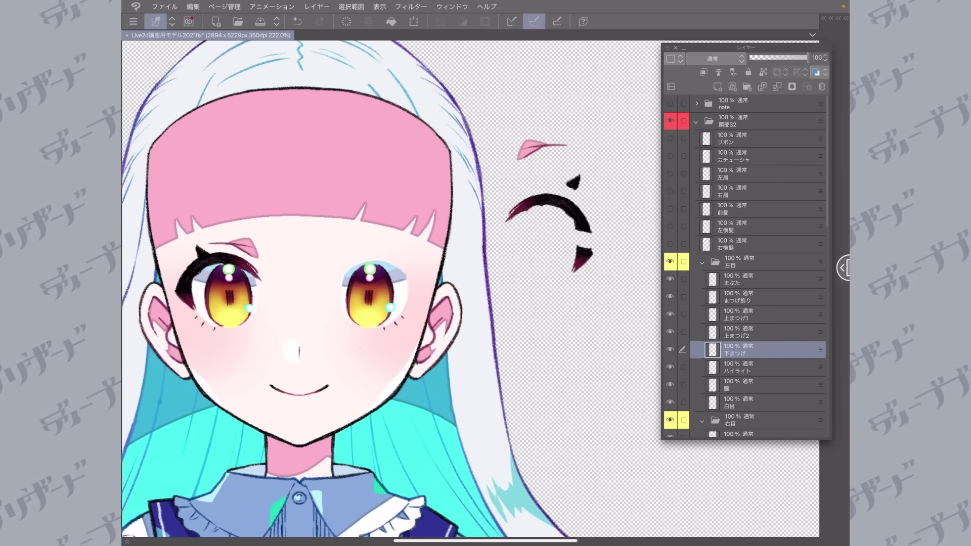
pyautogui.moveTo(403, 321); pyautogui.dragTo(573, 298)
pyautogui.click(759, 367)
pyautogui.moveTo(370, 269); pyautogui.dragTo(524, 220)
# - Move the left eye's 瞳 and 白目 layers off the face, placing them below the separated lashes and highlights
pyautogui.click(759, 385)
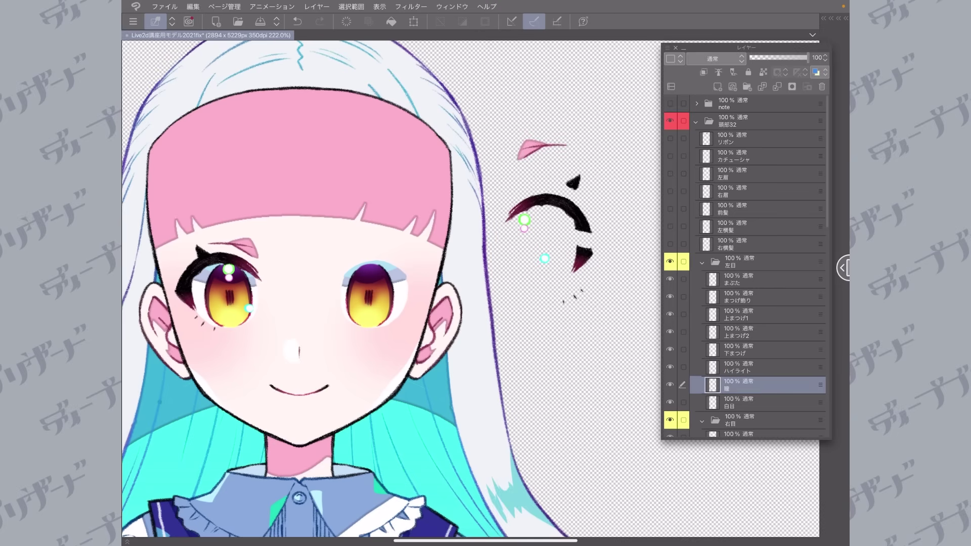
pyautogui.moveTo(361, 325); pyautogui.dragTo(515, 326)
pyautogui.click(758, 403)
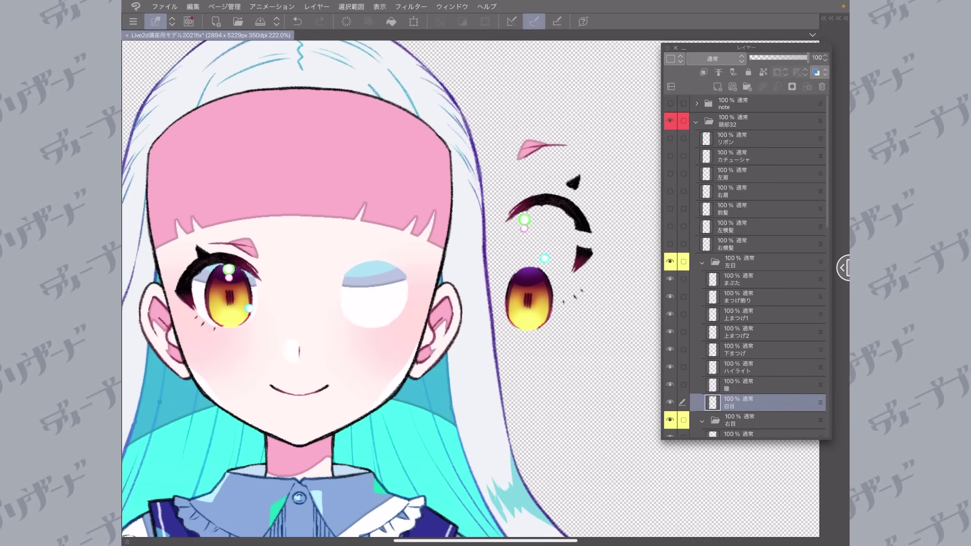
pyautogui.moveTo(348, 314); pyautogui.dragTo(529, 392)
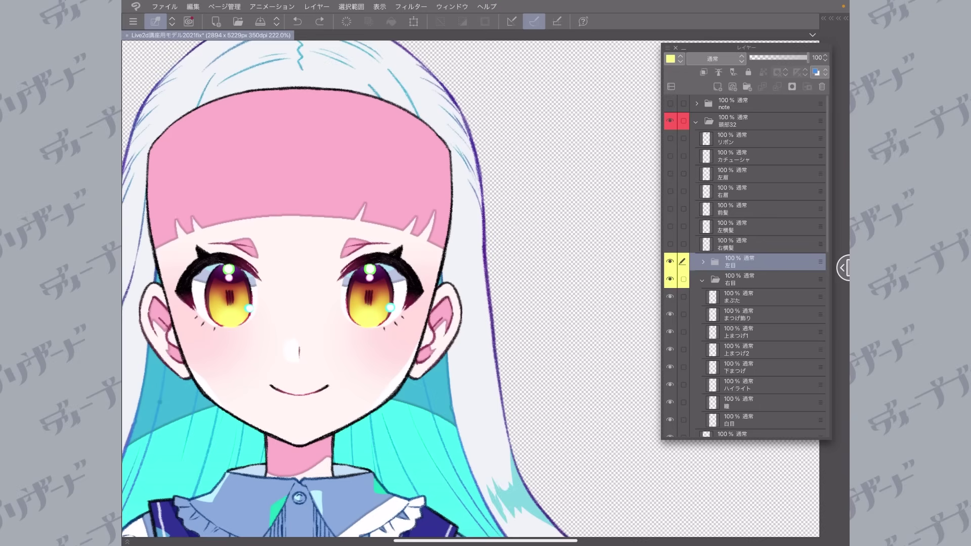
# - Collapse the 右目 folder and hide the 左目 and 右目 folders and the 鼻 layer
pyautogui.click(702, 279)
pyautogui.click(670, 262)
pyautogui.click(670, 261)
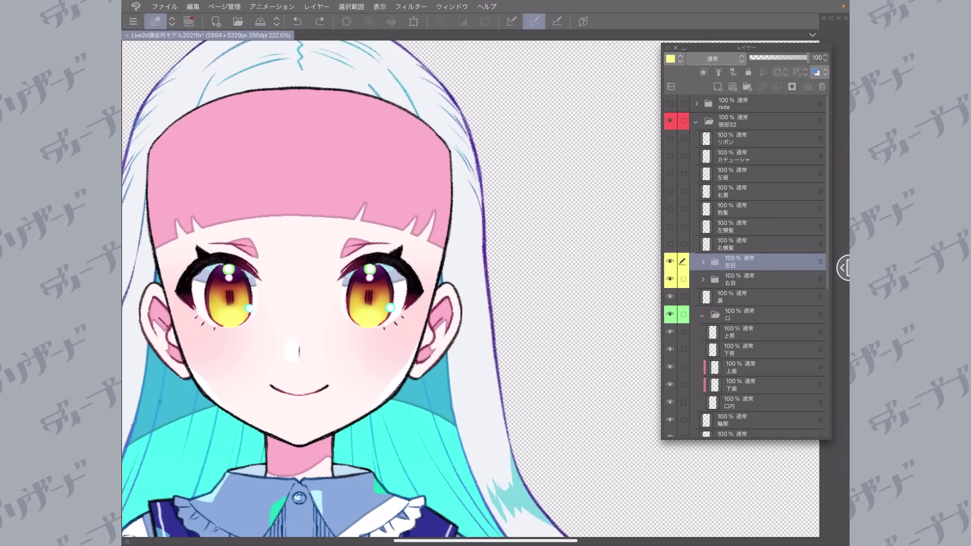
pyautogui.click(670, 261)
pyautogui.click(670, 279)
pyautogui.click(748, 297)
pyautogui.click(670, 297)
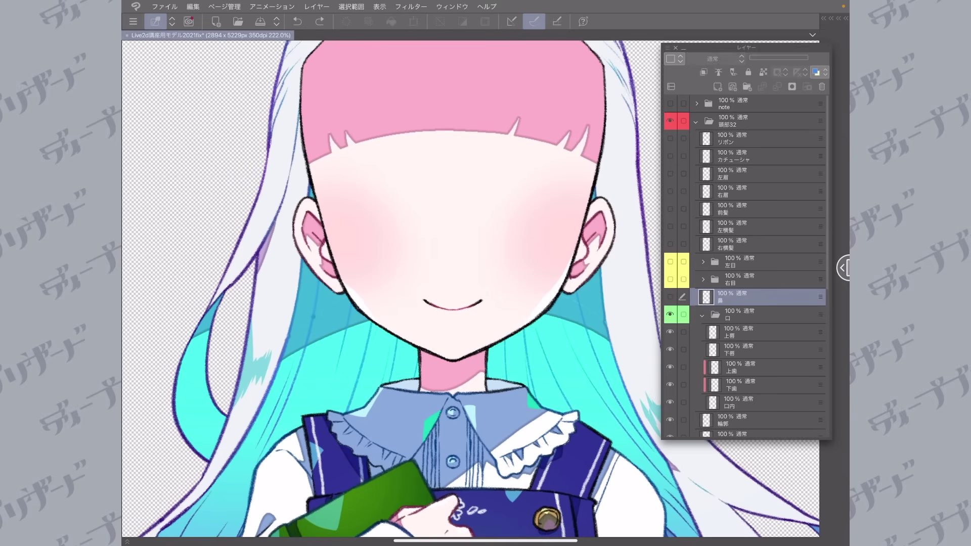
# - Move the mouth's 上唇 and 下唇 layers off the face onto the empty canvas beside the hair
pyautogui.scroll(-2, 746, 303)
pyautogui.click(758, 326)
pyautogui.scroll(-2, 434, 304)
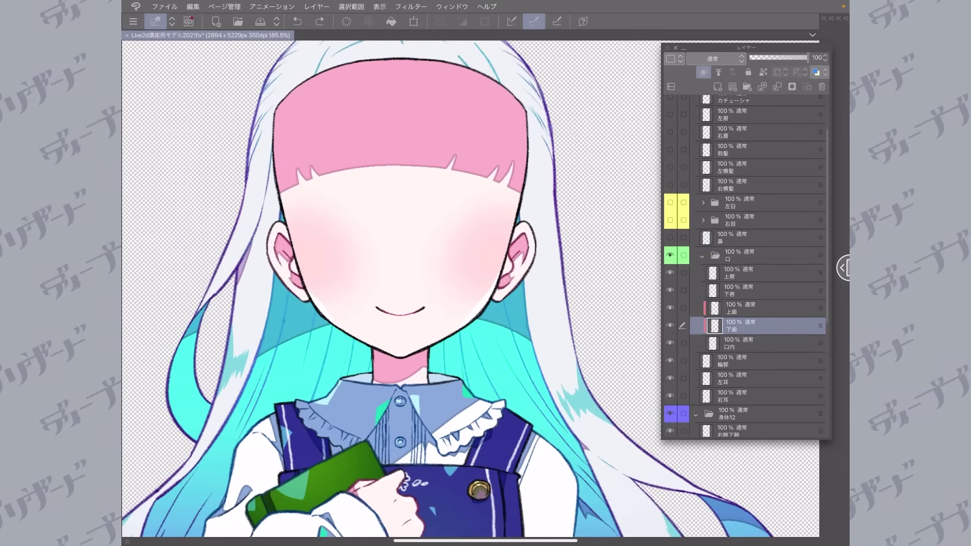
pyautogui.moveTo(280, 158); pyautogui.dragTo(216, 173)
pyautogui.click(759, 273)
pyautogui.moveTo(322, 290); pyautogui.dragTo(565, 189)
pyautogui.moveTo(542, 241); pyautogui.dragTo(536, 219)
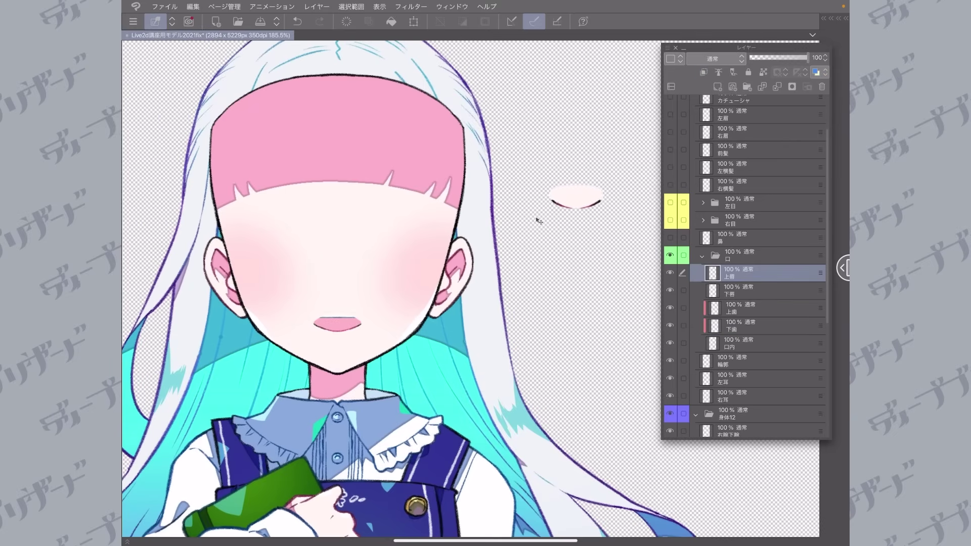
pyautogui.click(759, 290)
pyautogui.moveTo(325, 343); pyautogui.dragTo(565, 245)
# - Turn off clipping to the layer below for the 上歯 and 下歯 layers
pyautogui.click(759, 309)
pyautogui.click(703, 72)
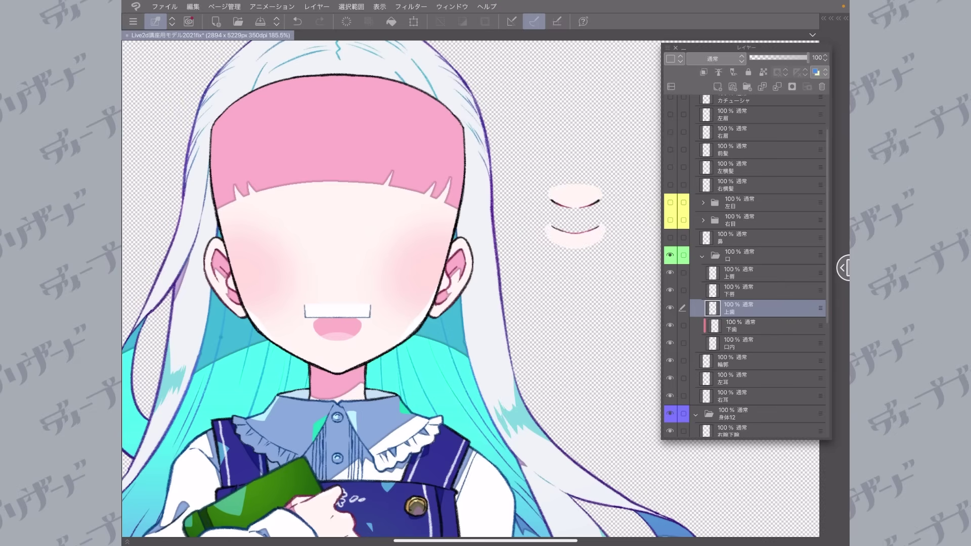
pyautogui.click(759, 326)
pyautogui.click(704, 73)
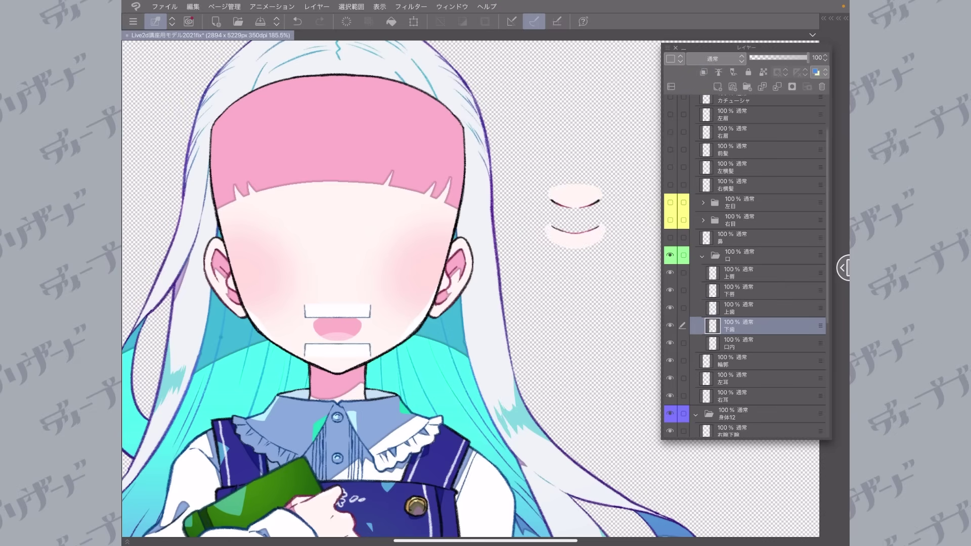
# - Move the 上歯, 下歯 and 口内 layers off the face, lining them up below the separated lips
pyautogui.click(758, 309)
pyautogui.moveTo(277, 309); pyautogui.dragTo(513, 262)
pyautogui.click(758, 326)
pyautogui.moveTo(310, 359); pyautogui.dragTo(547, 295)
pyautogui.click(759, 343)
pyautogui.moveTo(313, 349); pyautogui.dragTo(546, 347)
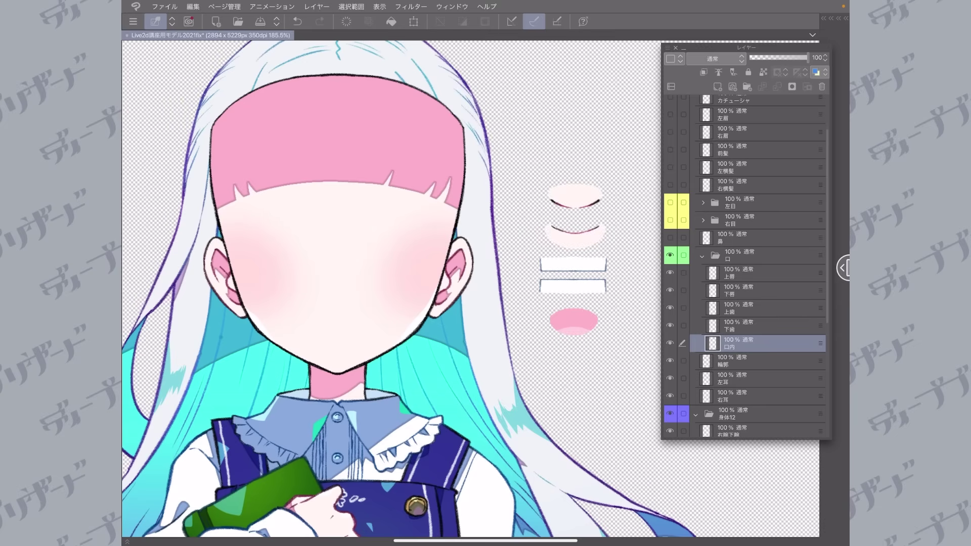
# - Collapse and hide the 口 folder, and hide the face outline layer 輪郭
pyautogui.scroll(5, 571, 285)
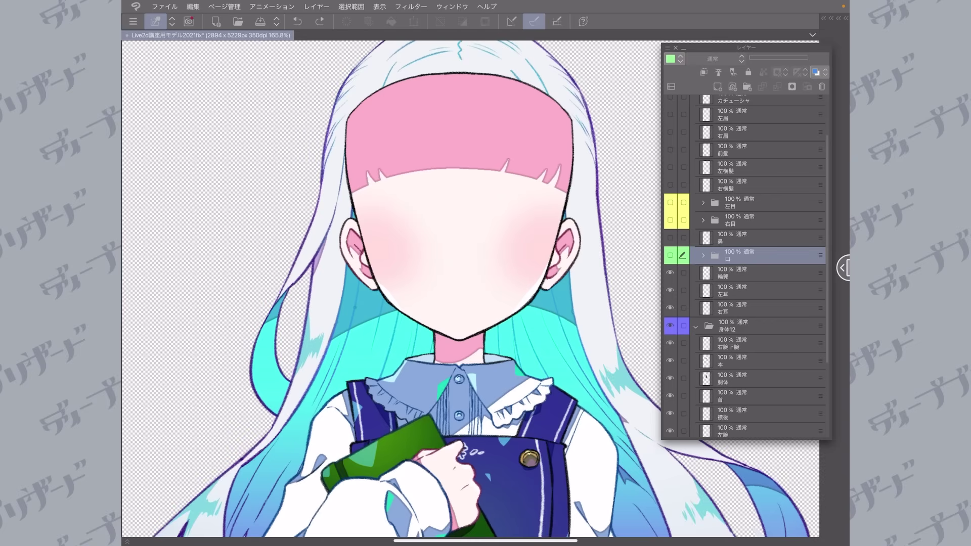
pyautogui.click(670, 272)
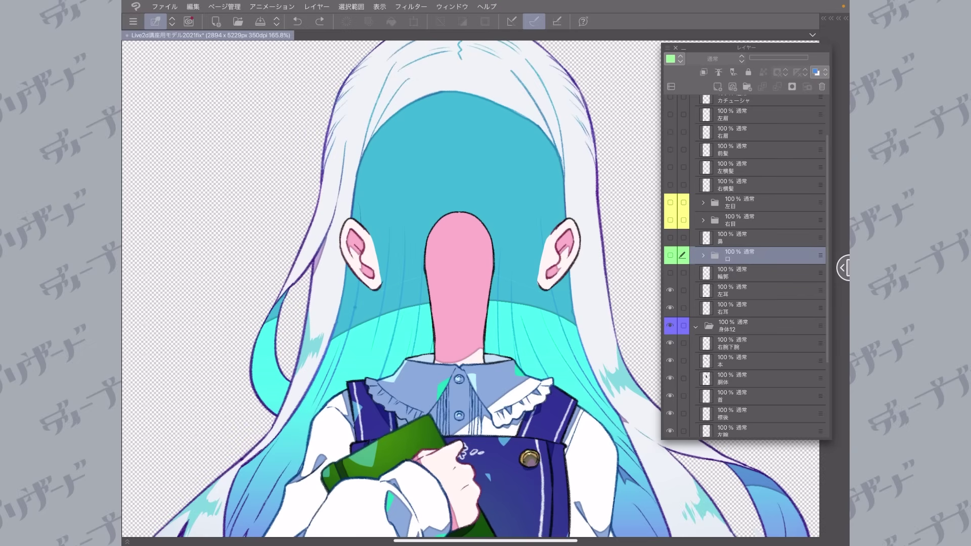
# - Hide the ear layers 左耳 and 右耳, and turn all layers of the 頭部32 folder back on
pyautogui.click(670, 291)
pyautogui.click(671, 308)
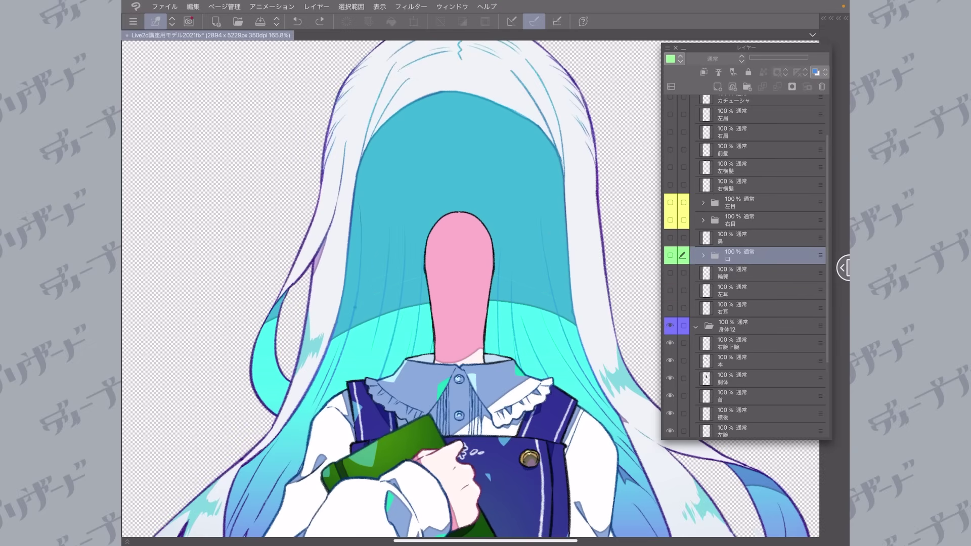
pyautogui.scroll(3, 744, 265)
pyautogui.moveTo(670, 226); pyautogui.dragTo(670, 138)
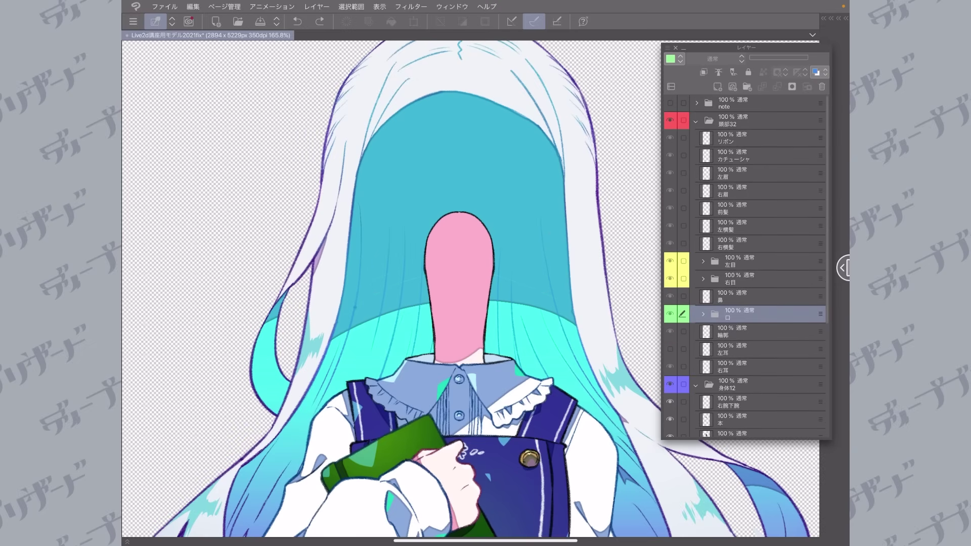
pyautogui.click(670, 349)
pyautogui.scroll(-3, 470, 288)
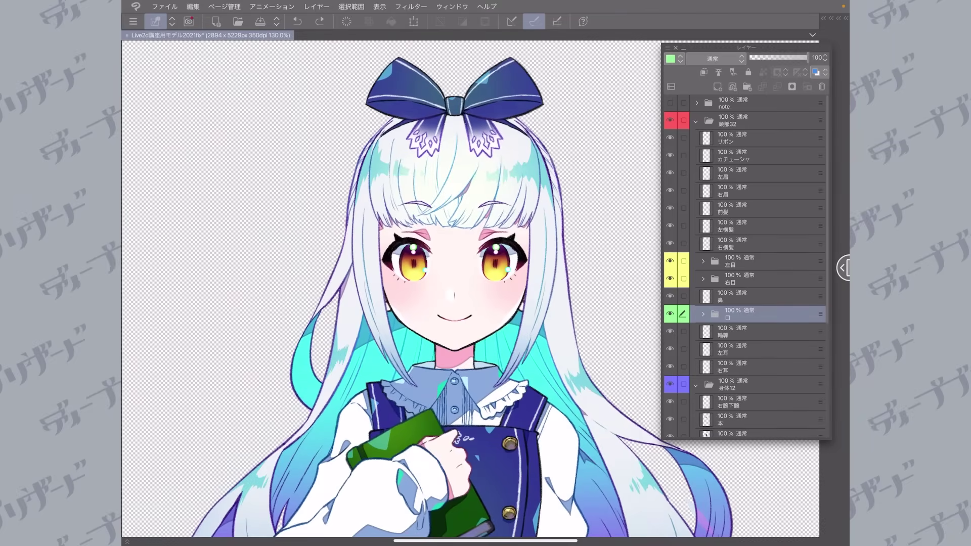
# - Collapse the 頭部32 head folder and hide it, leaving the body layers of the whole figure in view
pyautogui.click(696, 121)
pyautogui.click(670, 121)
pyautogui.scroll(-7, 455, 283)
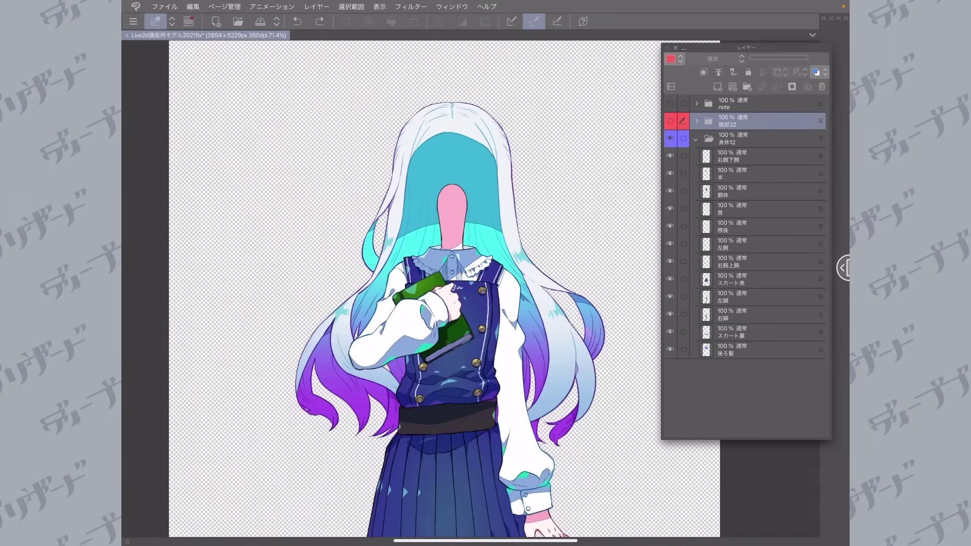
pyautogui.scroll(3, 435, 289)
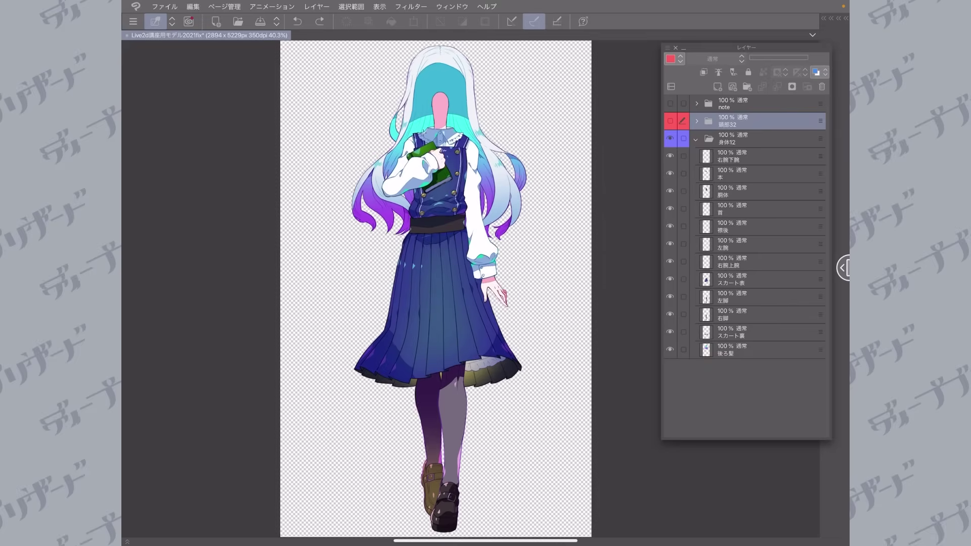
# - Hide the 右腕下腕, 本, 胴体 and 首 layers in the 身体12 folder, one after another from the top
pyautogui.click(733, 156)
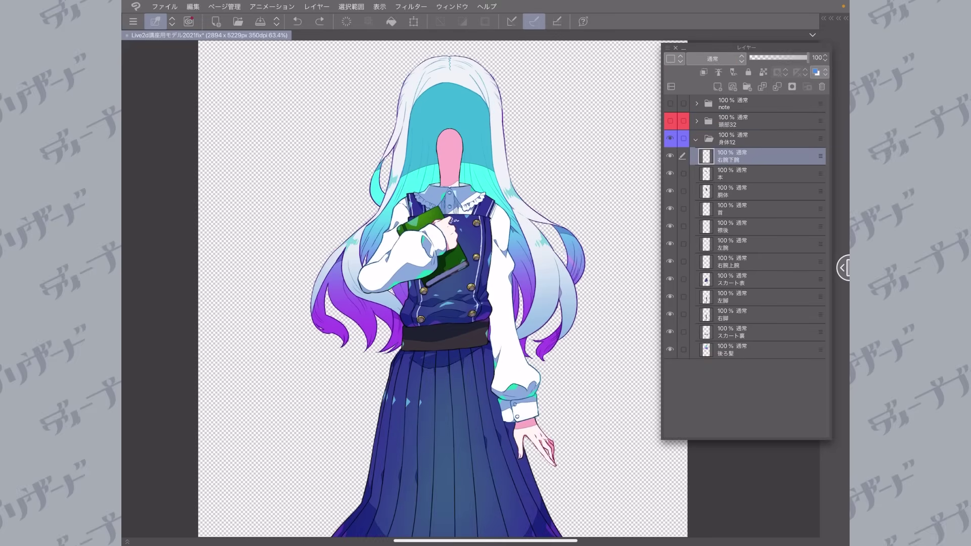
pyautogui.click(670, 156)
pyautogui.click(670, 156)
pyautogui.click(670, 156)
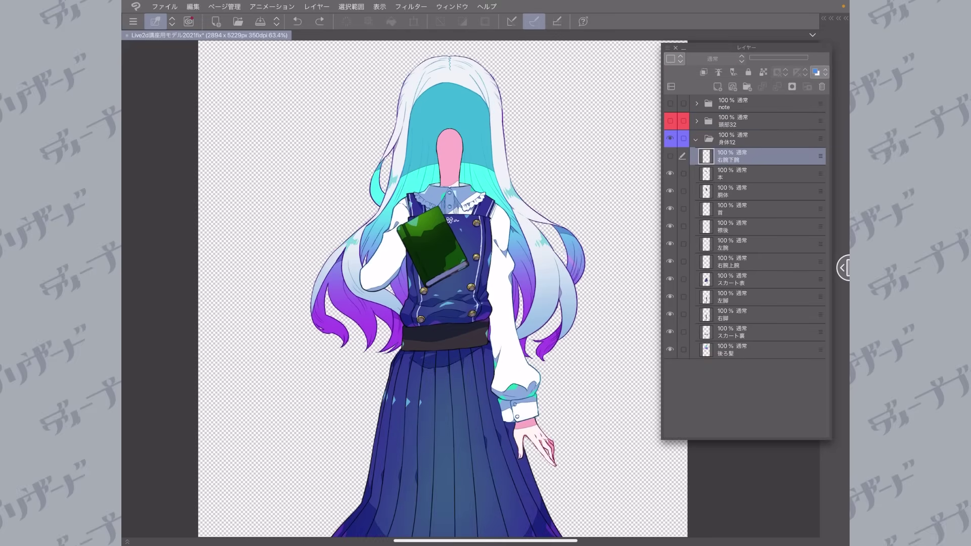
pyautogui.click(670, 173)
pyautogui.click(670, 191)
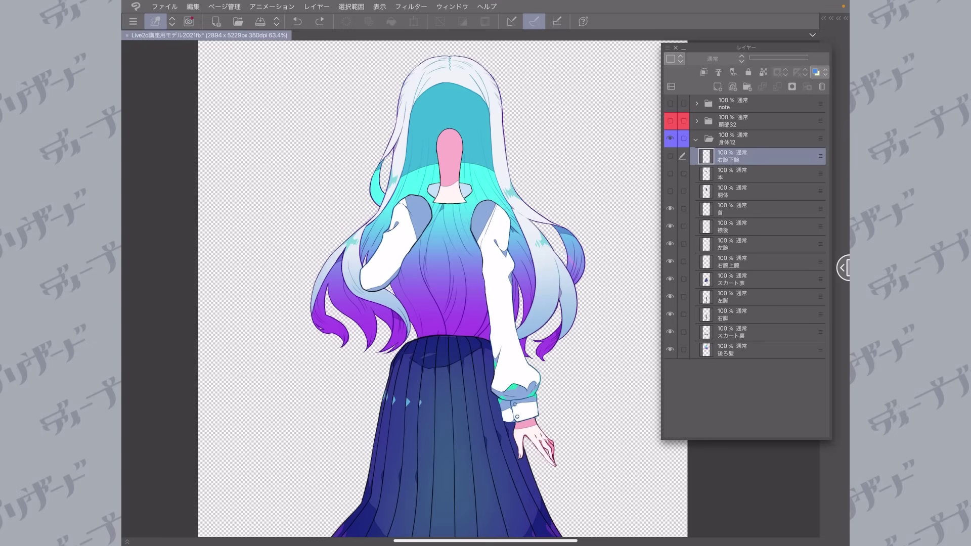
pyautogui.click(670, 209)
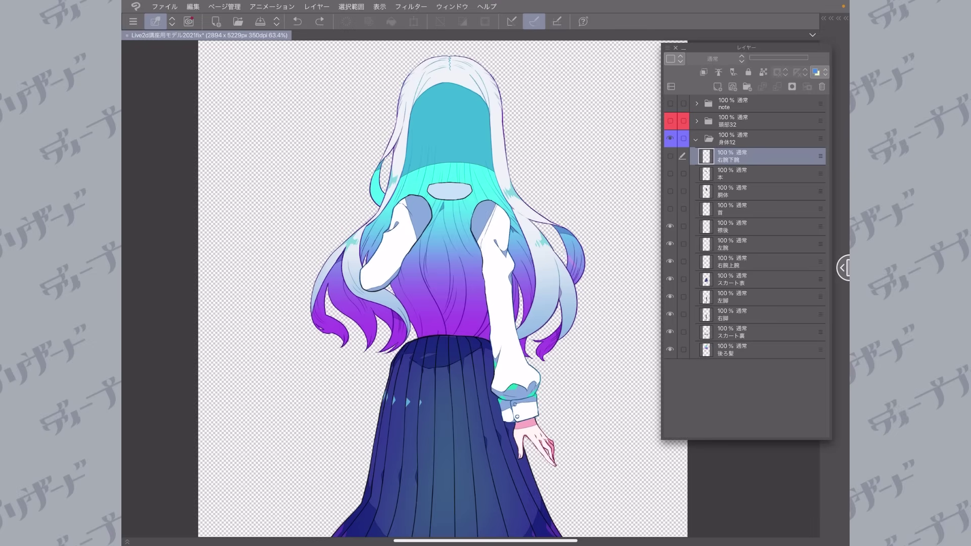
# - Toggle the 襟後, 胴体 and 首 layers to examine how the back collar and neck fit behind the torso
pyautogui.click(670, 226)
pyautogui.click(670, 226)
pyautogui.click(670, 191)
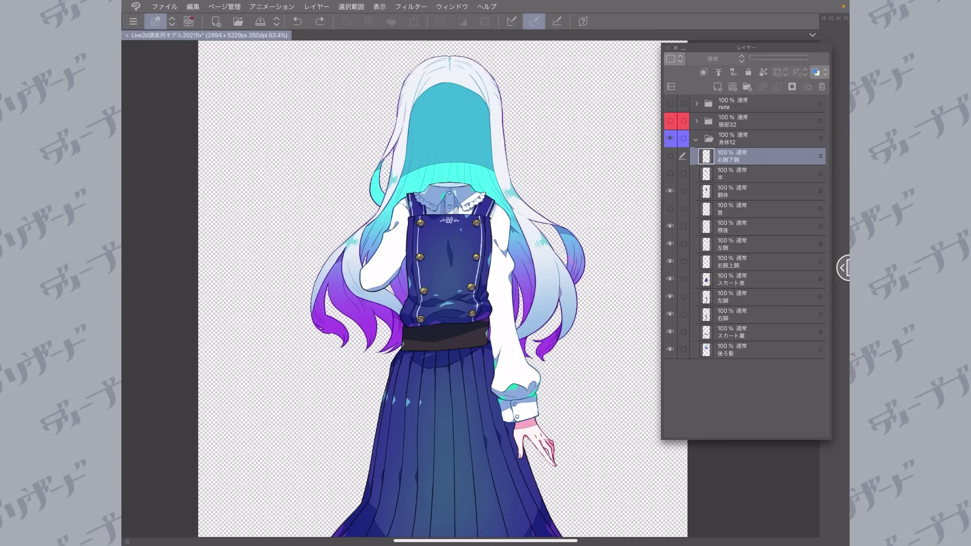
pyautogui.scroll(5, 461, 152)
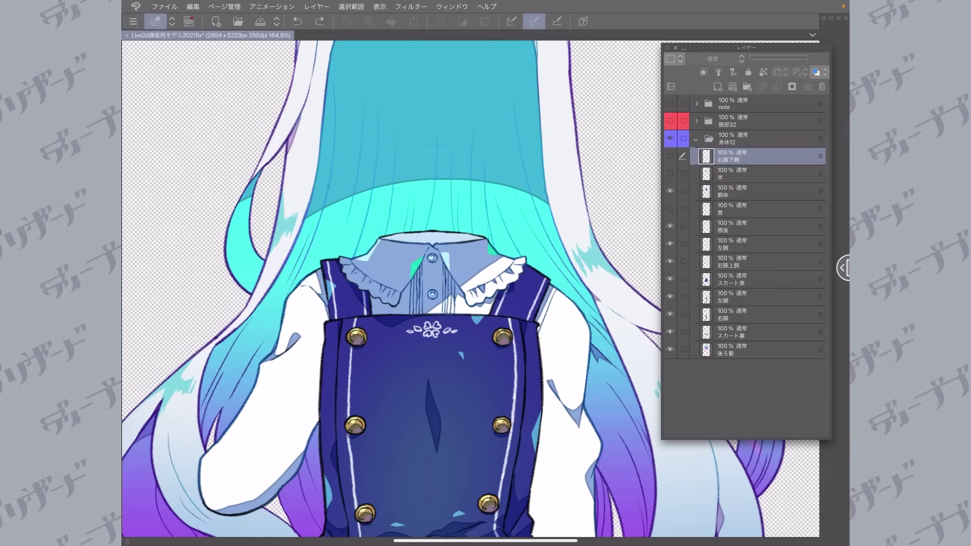
pyautogui.click(670, 191)
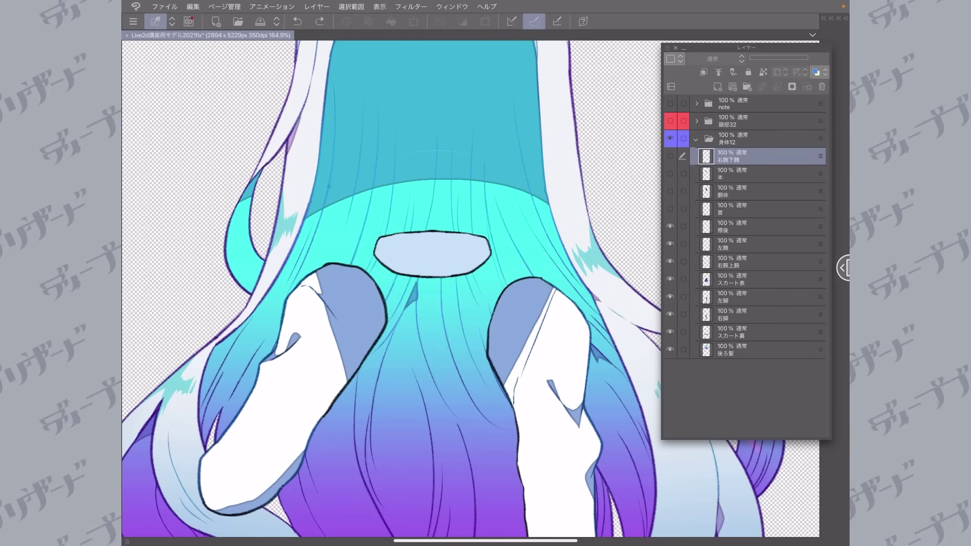
pyautogui.click(670, 209)
pyautogui.click(670, 191)
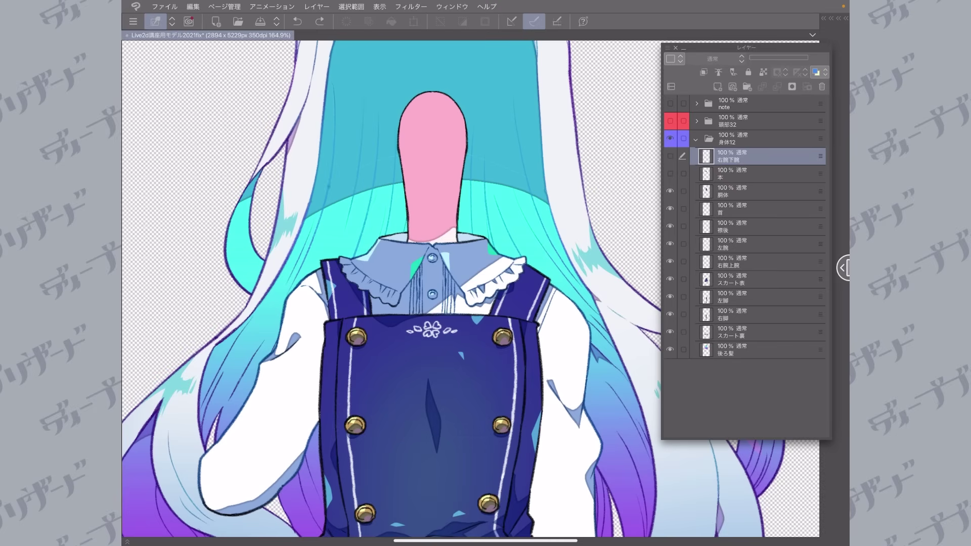
# - Hide the torso, neck and back collar layers together with the arm layers 左腕 and 右腕上腕
pyautogui.scroll(-5, 471, 288)
pyautogui.click(670, 192)
pyautogui.click(670, 209)
pyautogui.click(670, 226)
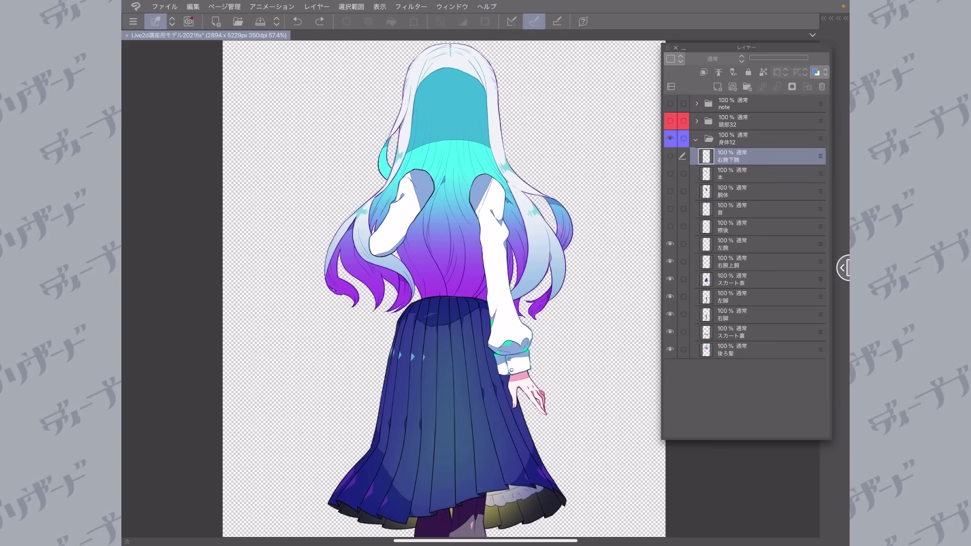
pyautogui.click(670, 244)
pyautogui.click(670, 262)
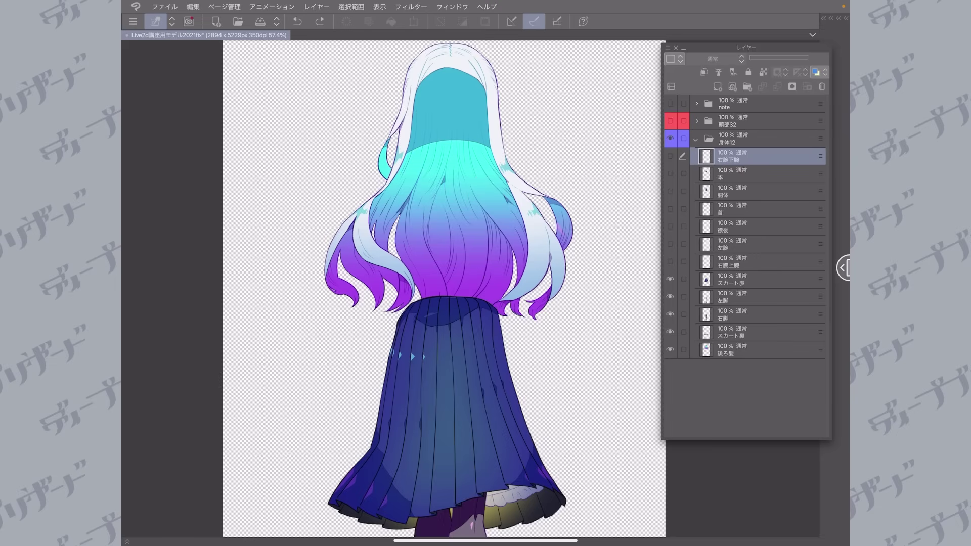
# - Hide the front skirt layer スカート表 and both leg layers, 左脚 and 右脚
pyautogui.scroll(-5, 445, 288)
pyautogui.click(670, 279)
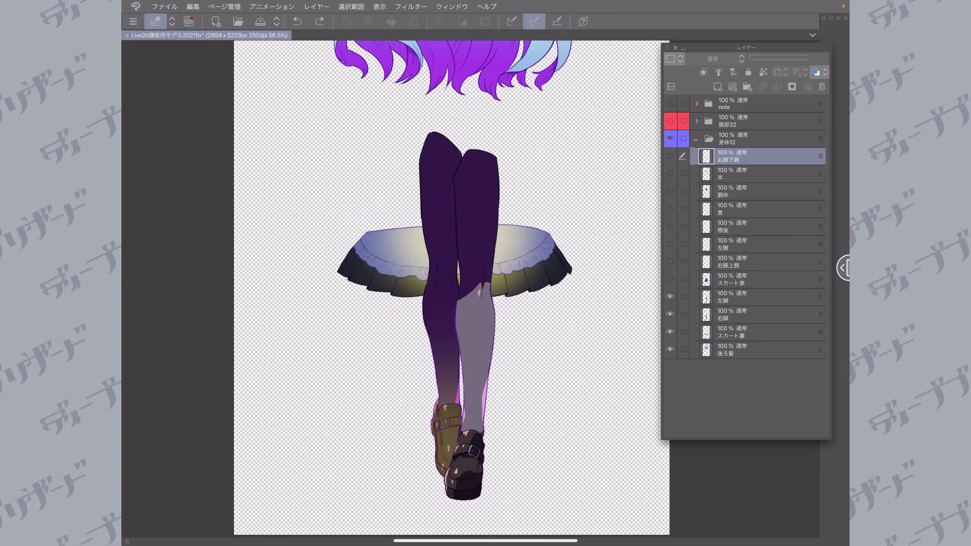
pyautogui.click(670, 297)
pyautogui.click(670, 314)
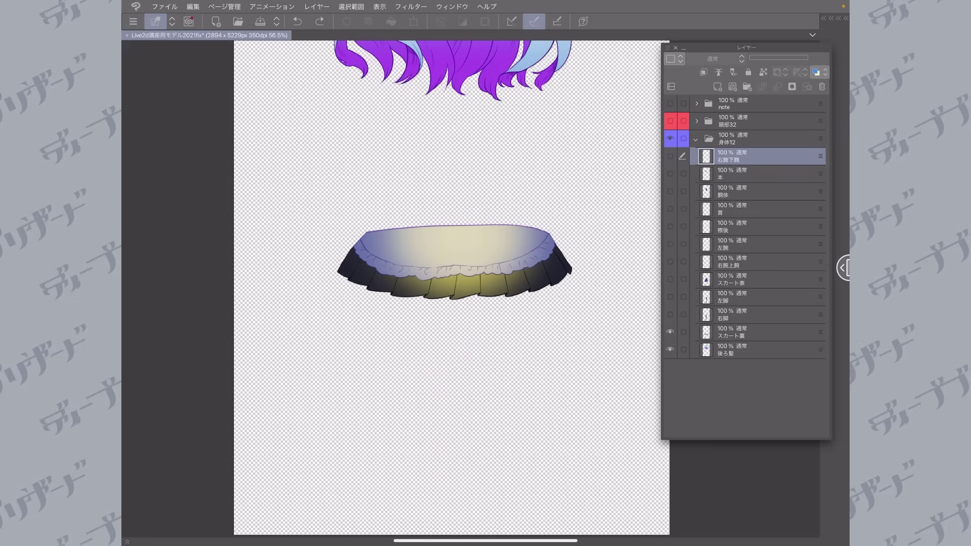
# - Compare the スカート裏 layer with スカート表 over it, and hide both skirt layers so only 後ろ髪 remains
pyautogui.click(670, 331)
pyautogui.click(670, 331)
pyautogui.click(670, 279)
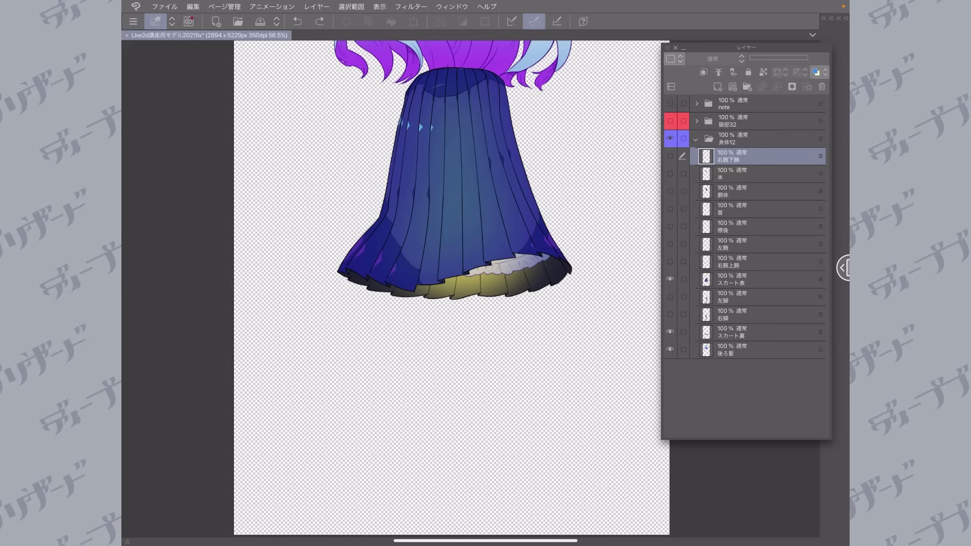
pyautogui.click(670, 297)
pyautogui.click(670, 315)
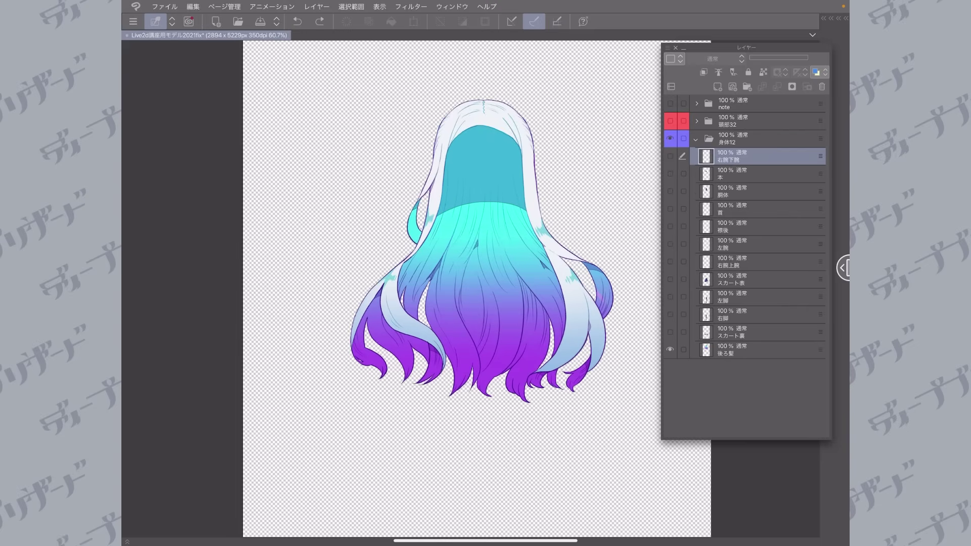
# - Examine the 後ろ髪 back hair layer closely, briefly showing the 胴体 layer in front of it
pyautogui.scroll(3, 506, 203)
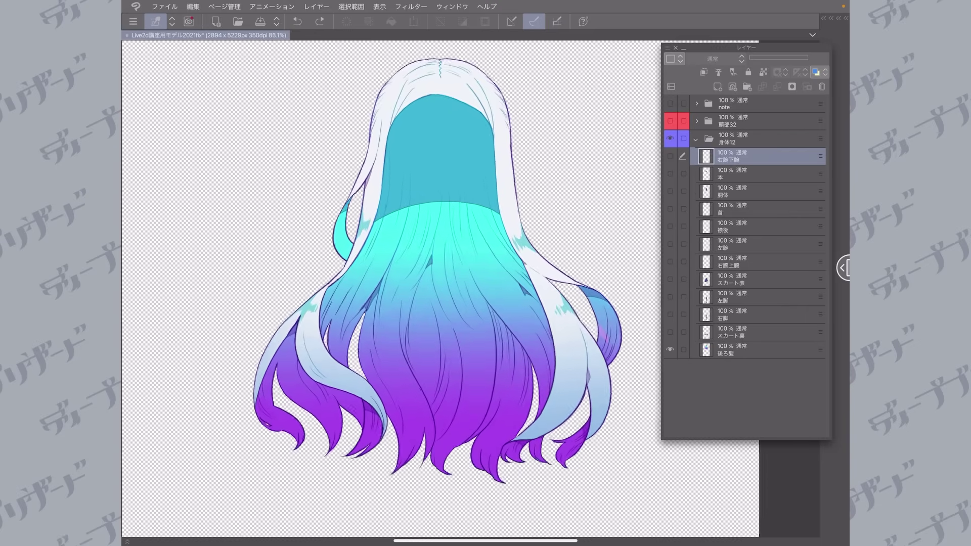
pyautogui.scroll(-1, 481, 227)
pyautogui.scroll(5, 481, 202)
pyautogui.scroll(2, 419, 288)
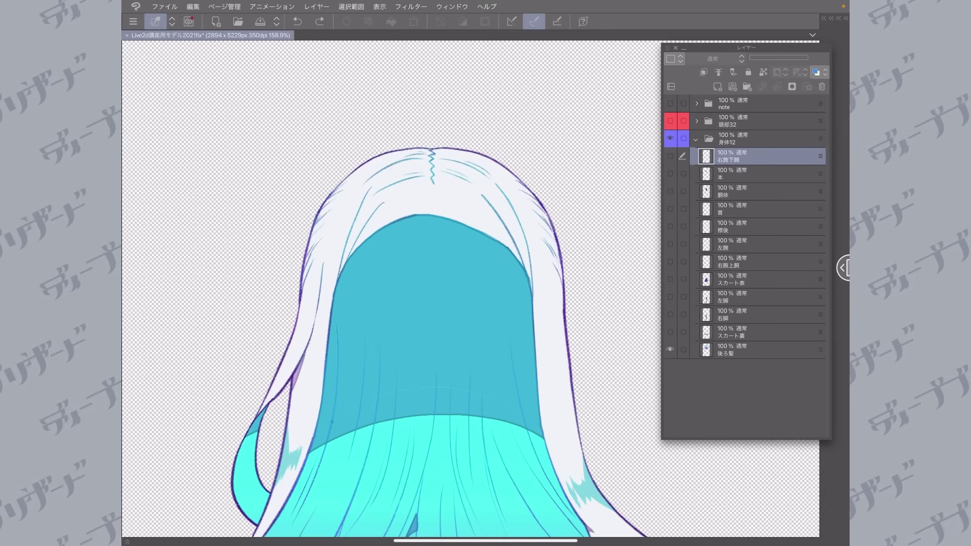
pyautogui.scroll(-5, 430, 289)
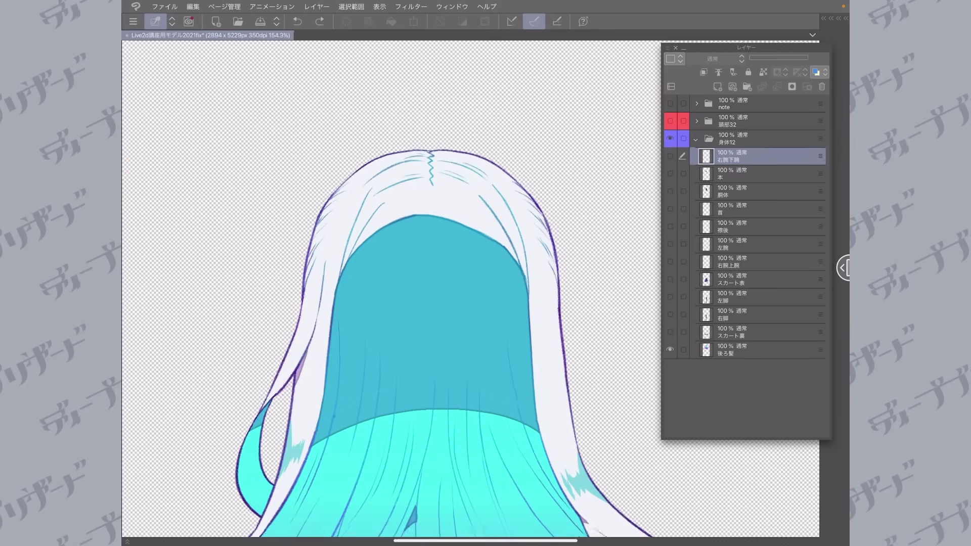
pyautogui.click(670, 191)
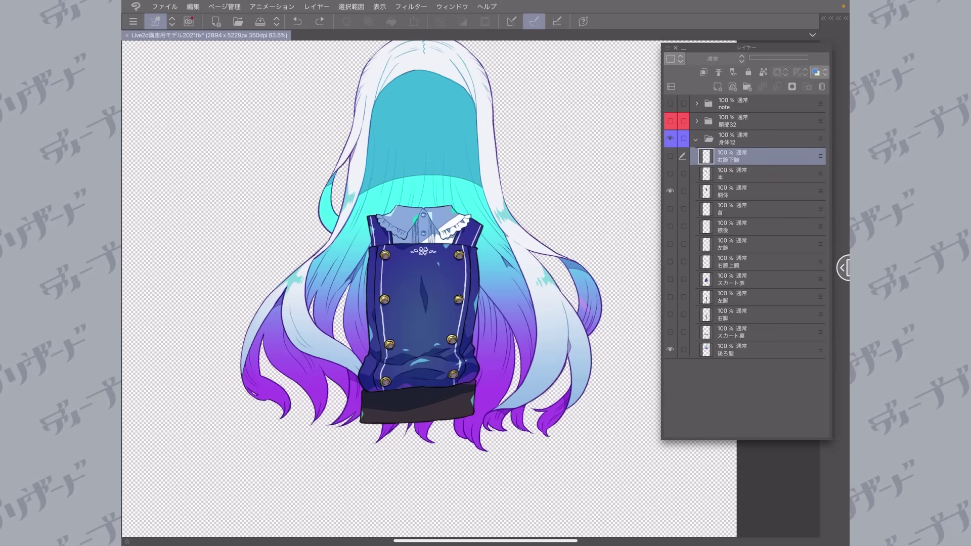
pyautogui.click(670, 191)
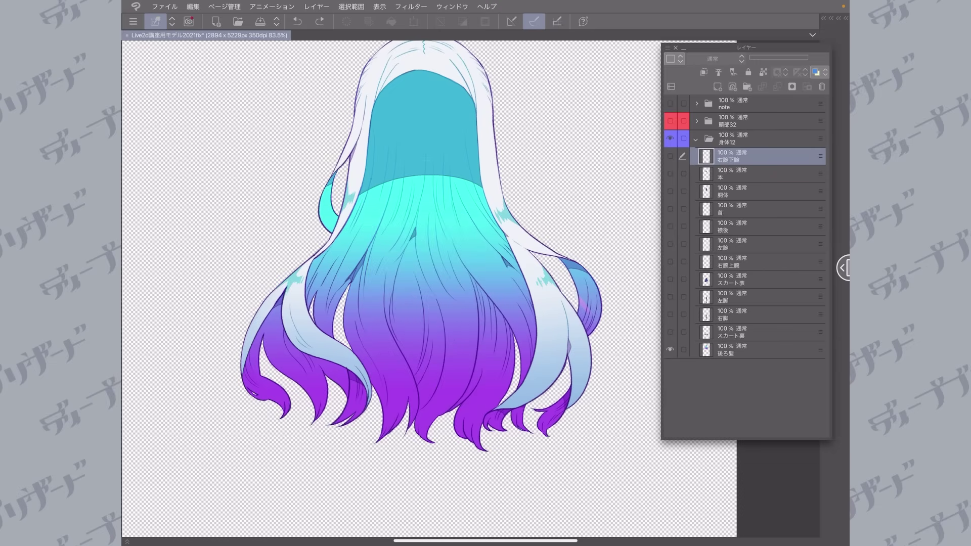
pyautogui.moveTo(430, 273); pyautogui.dragTo(444, 288)
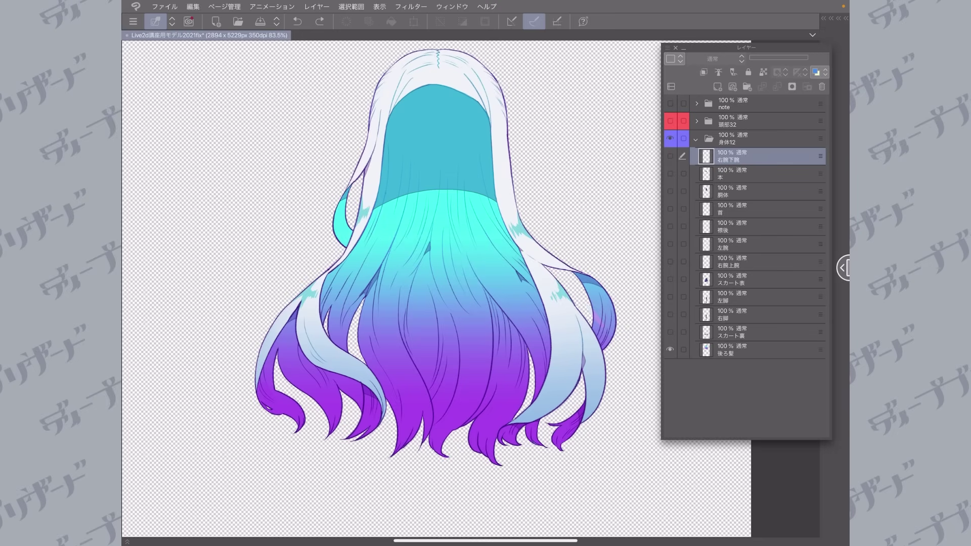
# - Turn all layers of the 身体12 folder and the 頭部32 folder back on
pyautogui.moveTo(670, 332); pyautogui.dragTo(670, 156)
pyautogui.click(670, 121)
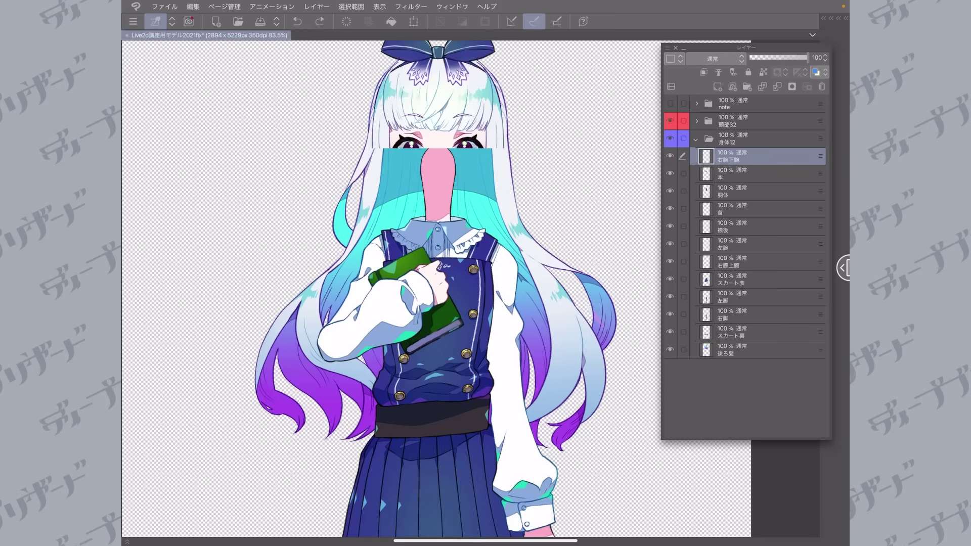
pyautogui.scroll(-5, 437, 283)
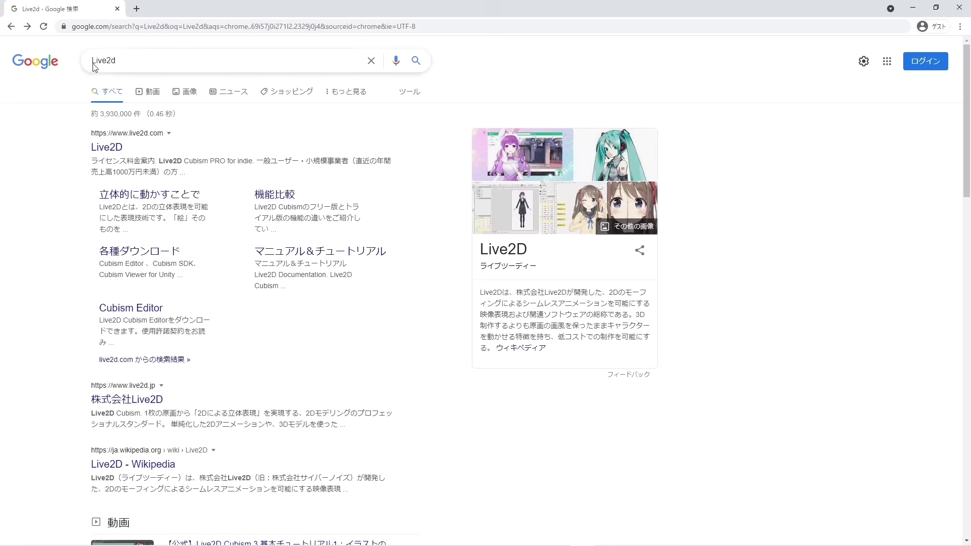
# - In the web browser, open the official Live2D site from the Live2d search results and go to the free trial download page
pyautogui.doubleClick(122, 62)
pyautogui.click(123, 56)
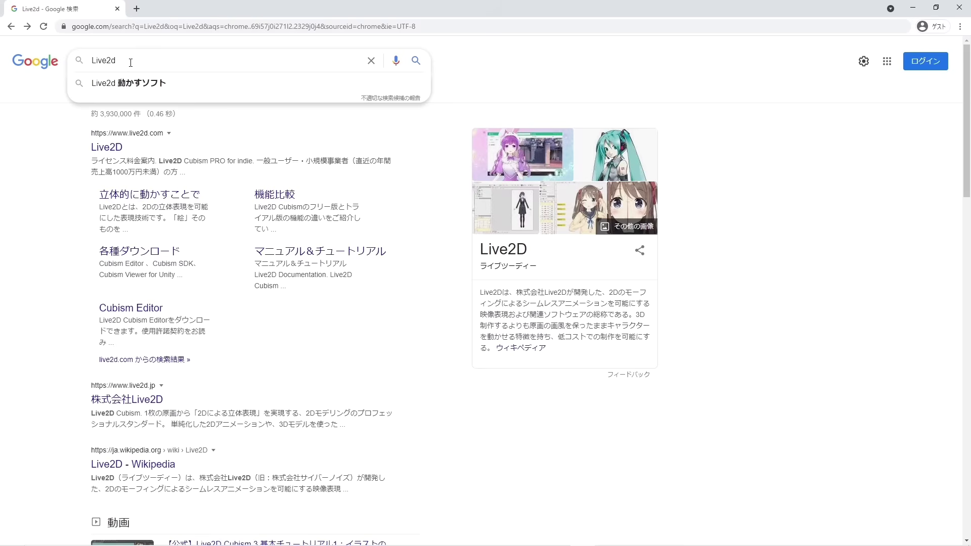
pyautogui.click(57, 209)
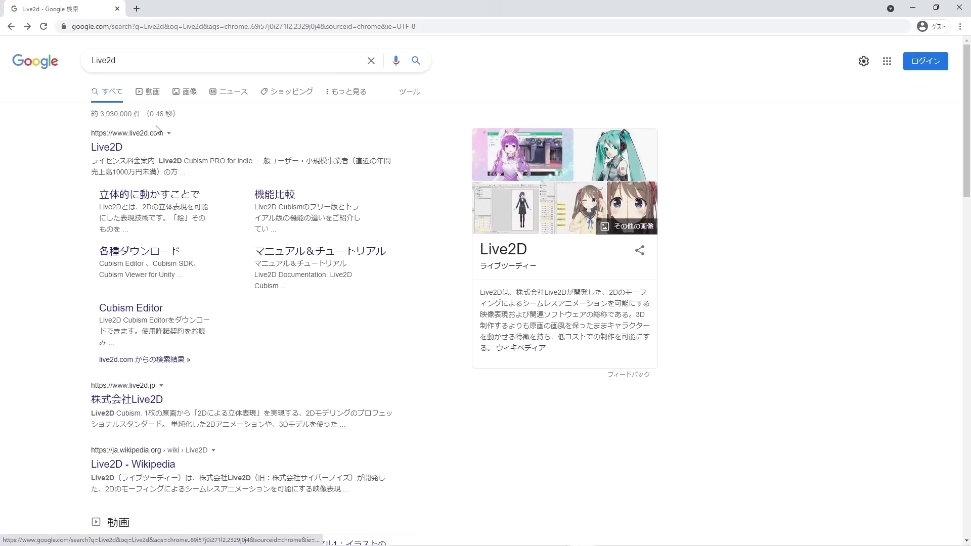
pyautogui.click(104, 149)
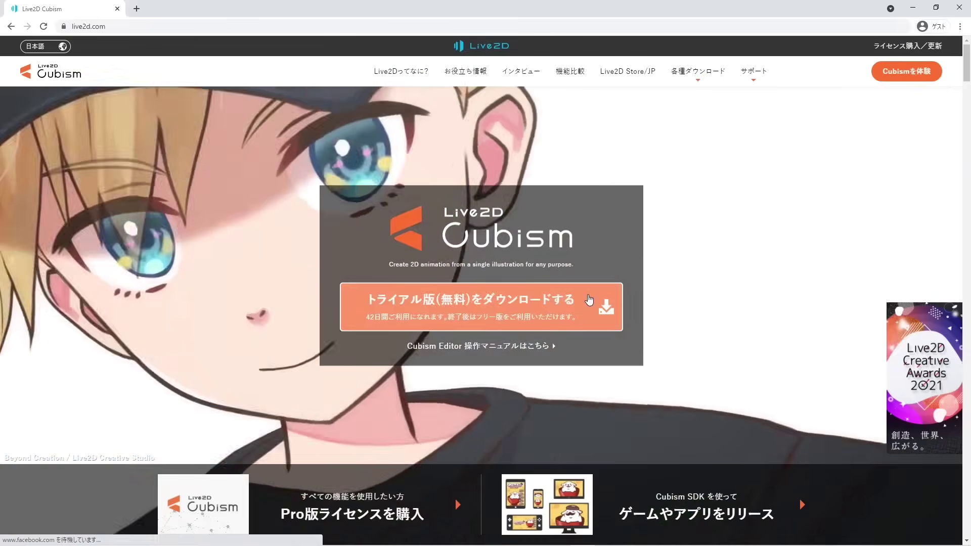
pyautogui.click(592, 299)
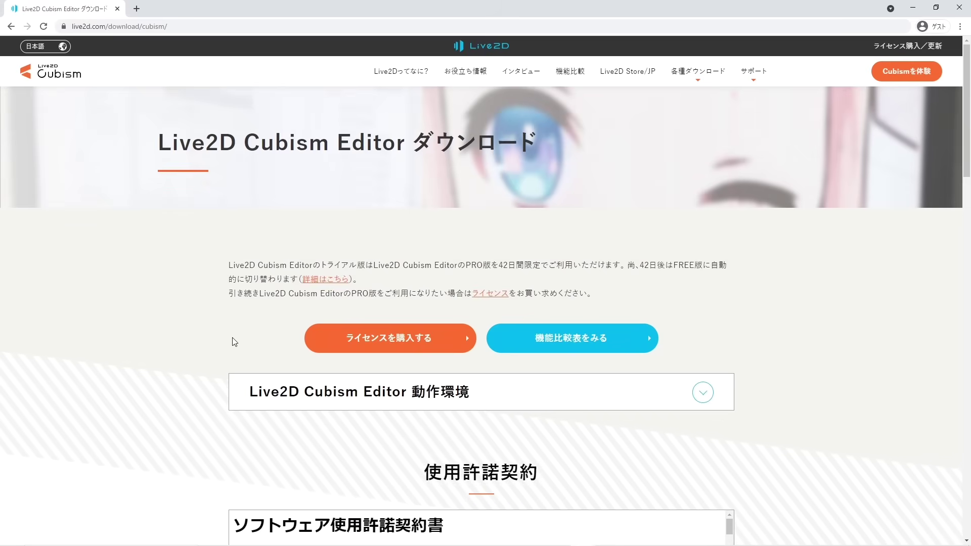
# - Go through the software license agreement to its end and accept it with 使用許諾契約に同意する
pyautogui.scroll(-7, 170, 348)
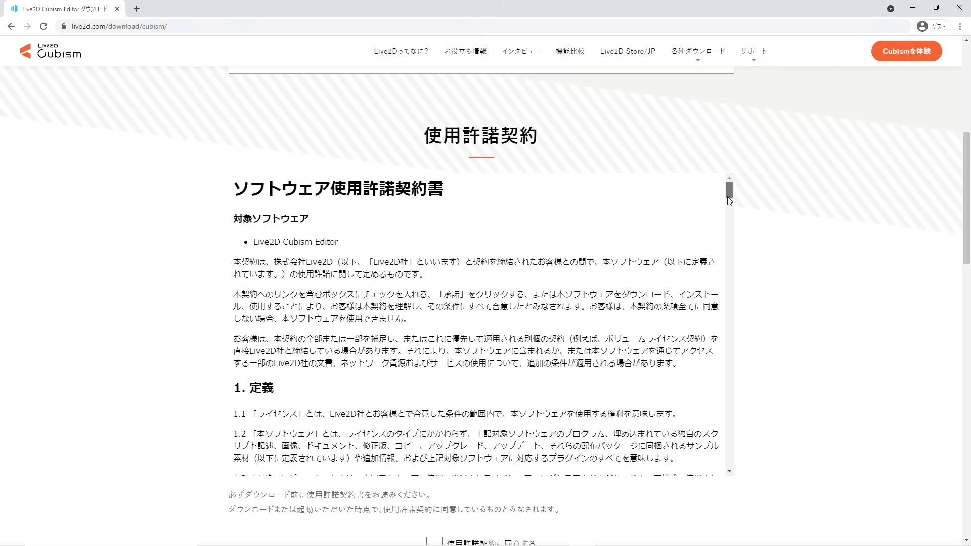
pyautogui.moveTo(728, 197); pyautogui.dragTo(742, 510)
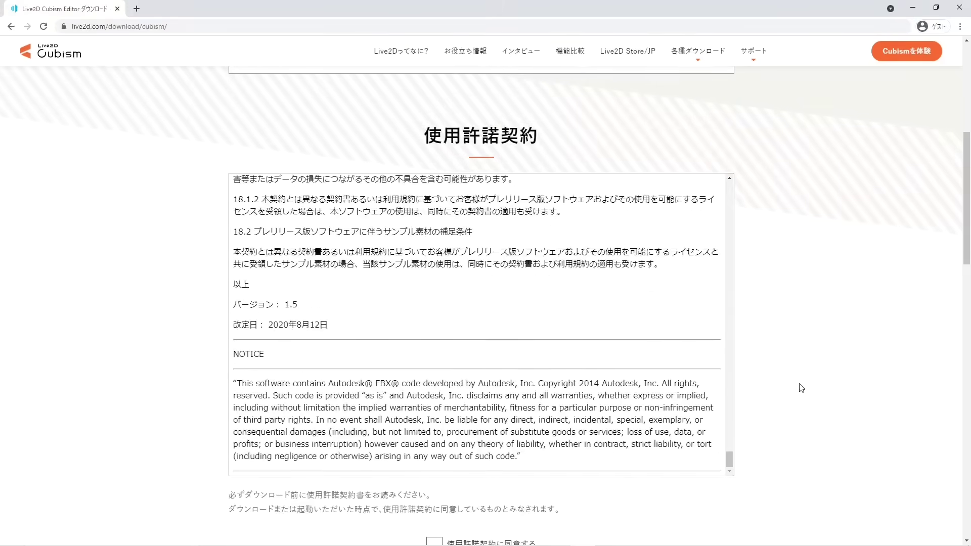
pyautogui.scroll(-5, 743, 510)
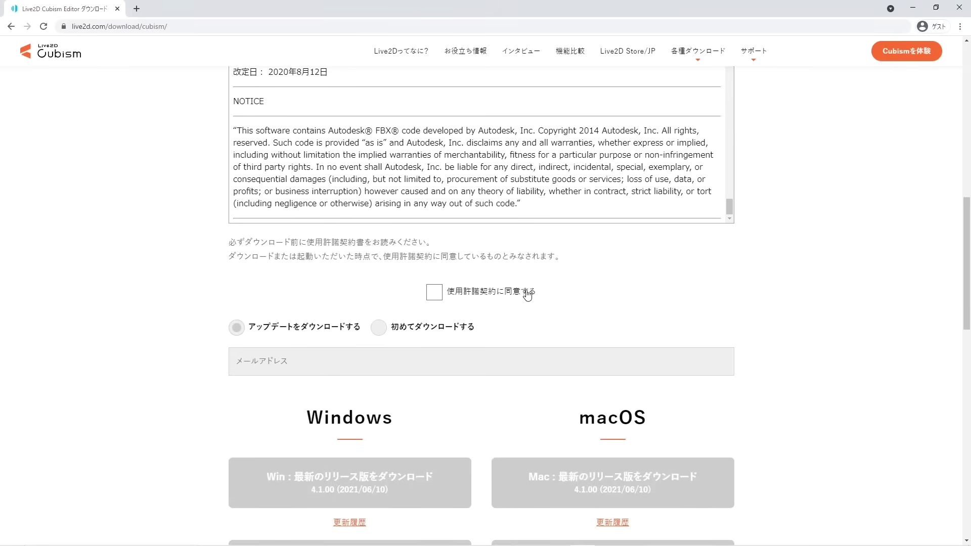
pyautogui.click(433, 293)
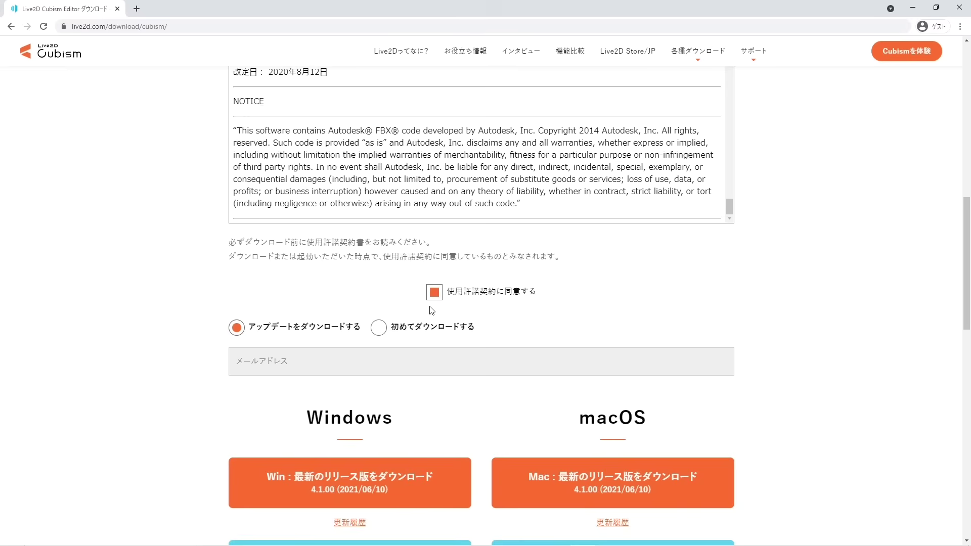
# - Choose 初めてダウンロードする as the download type and enter the e-mail address to enable the Cubism Editor download
pyautogui.click(380, 329)
pyautogui.click(267, 368)
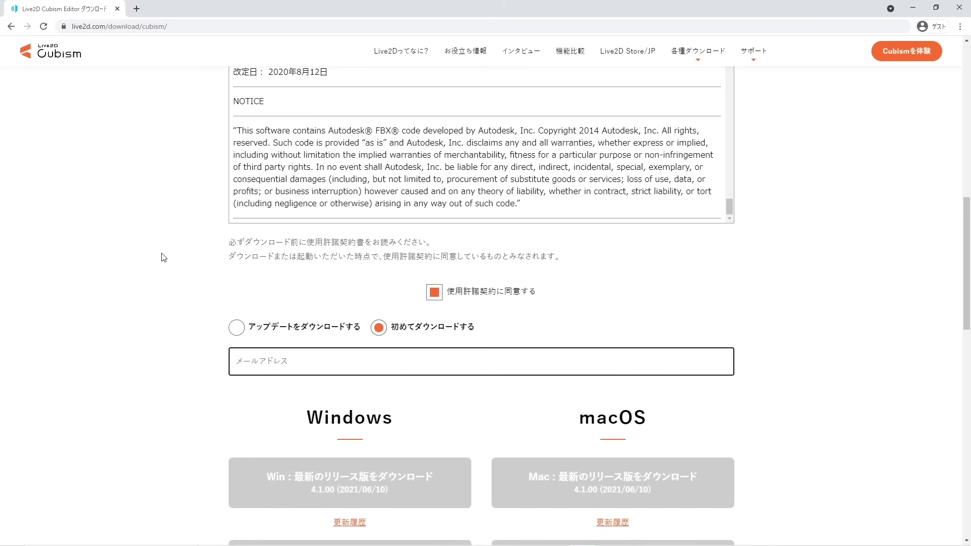
pyautogui.hotkey('ctrl', 'v')
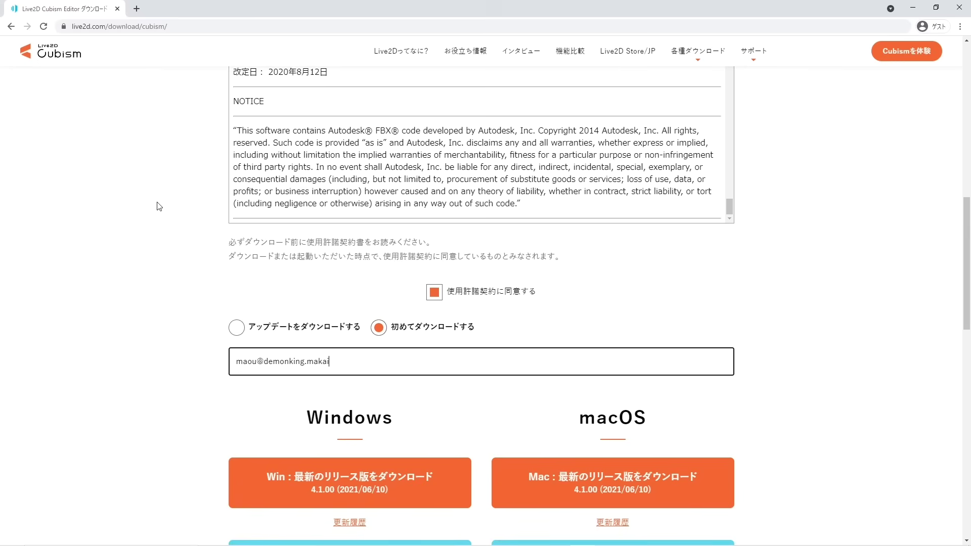
pyautogui.scroll(5, 194, 424)
pyautogui.scroll(-8, 194, 424)
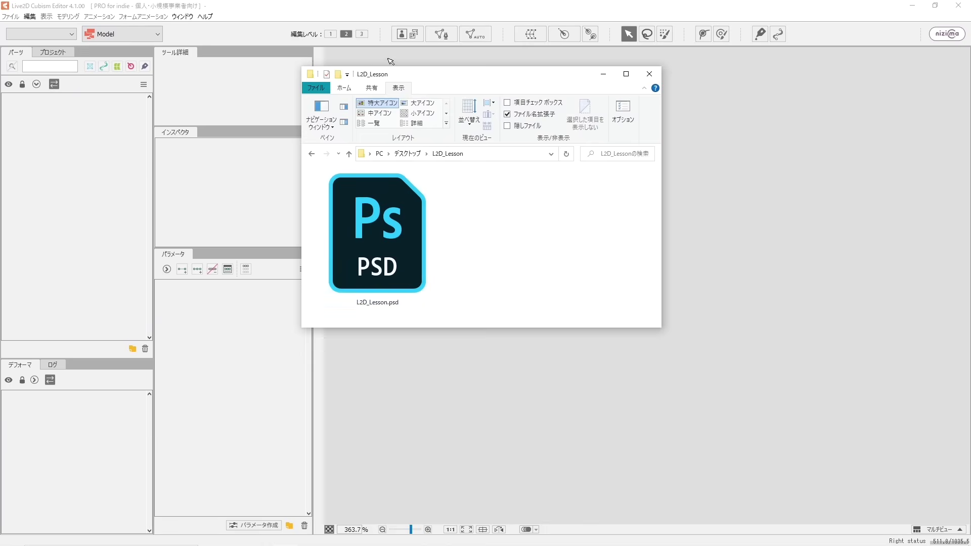
# - Switch to Live2D Cubism Editor and import L2D_Lesson.psd from the L2D_Lesson folder as a model
pyautogui.moveTo(415, 79); pyautogui.dragTo(236, 119)
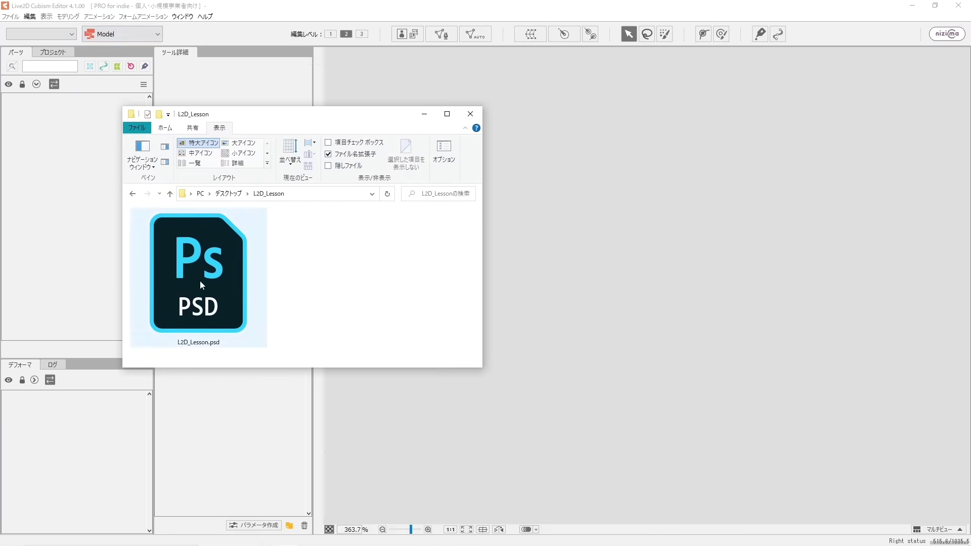
pyautogui.moveTo(199, 281); pyautogui.dragTo(583, 256)
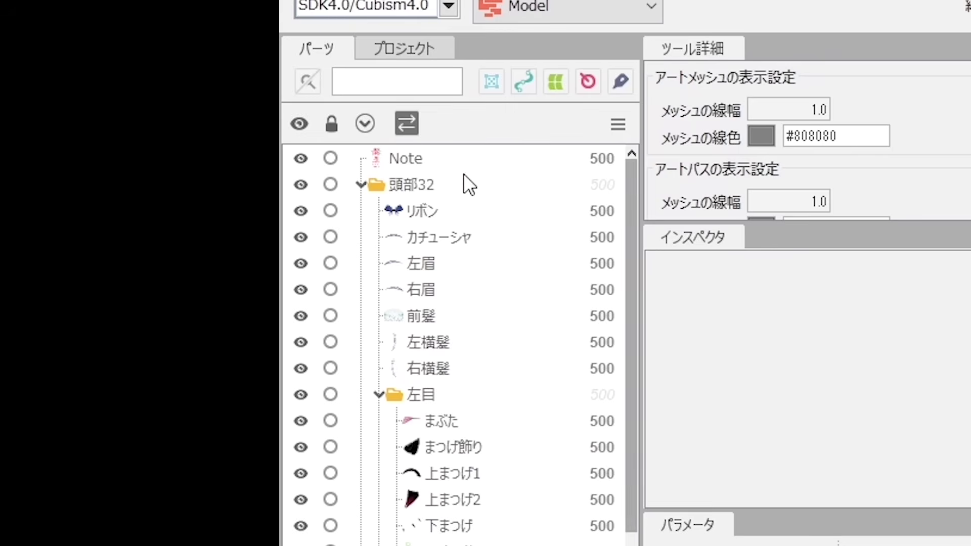
# - Select the Note layer and read its Japanese and English usage notice on the canvas
pyautogui.click(396, 147)
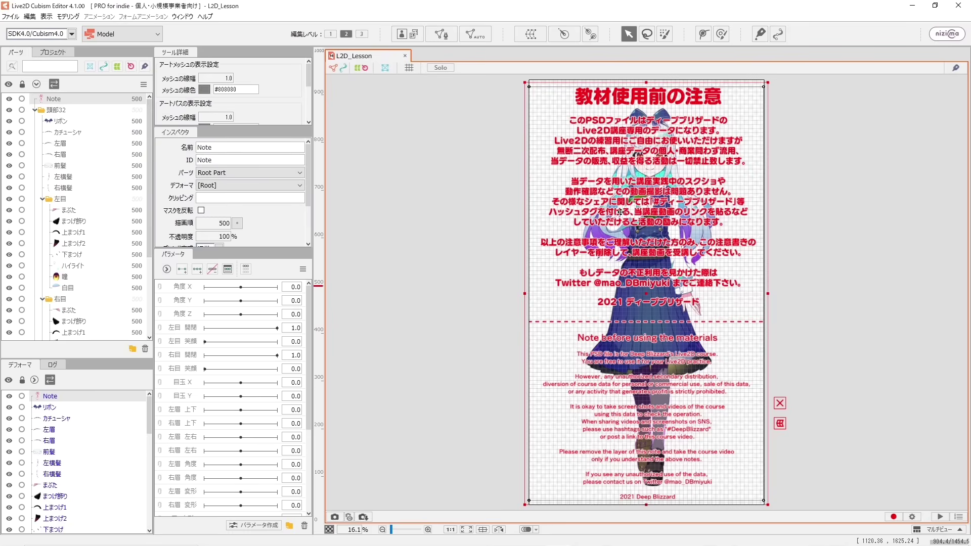
pyautogui.scroll(3, 655, 179)
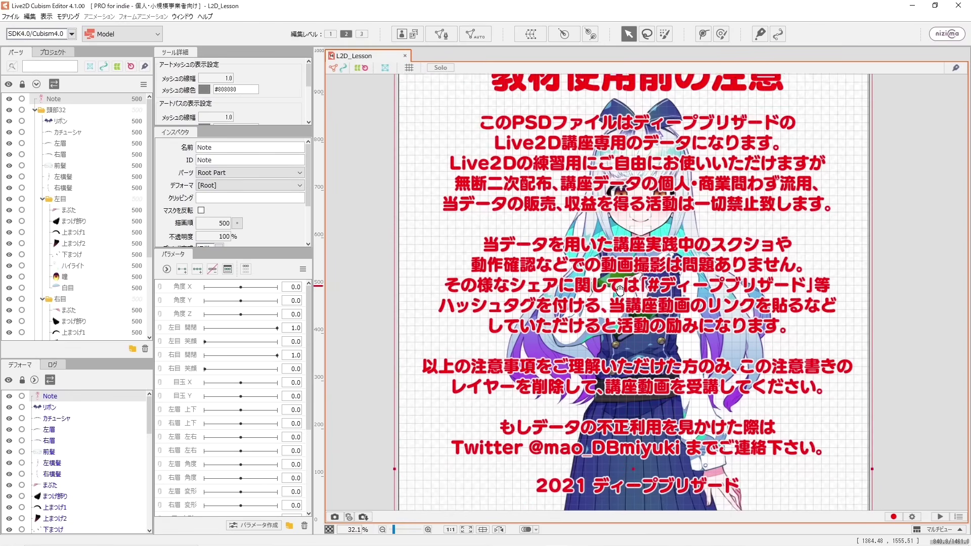
pyautogui.scroll(-4, 624, 344)
pyautogui.scroll(-6, 620, 372)
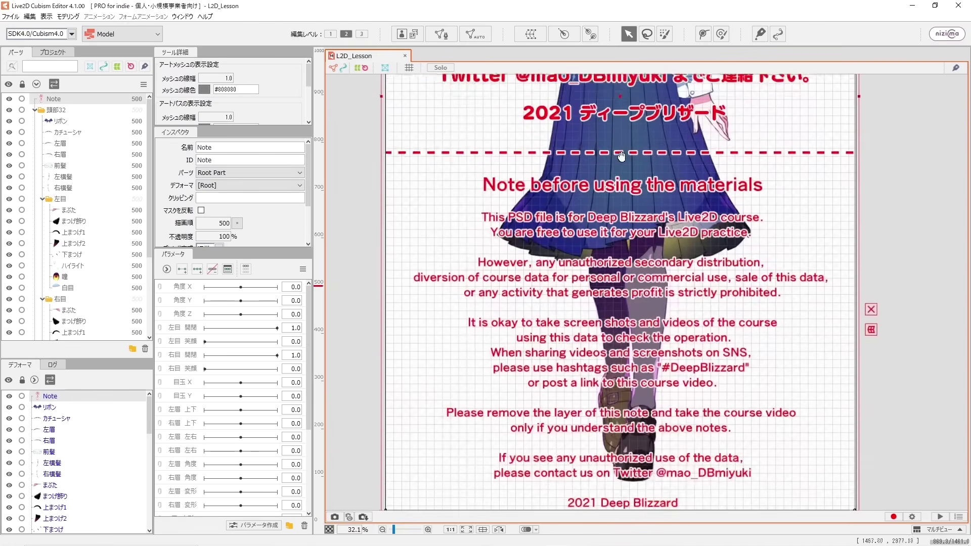
pyautogui.moveTo(631, 316); pyautogui.dragTo(626, 227)
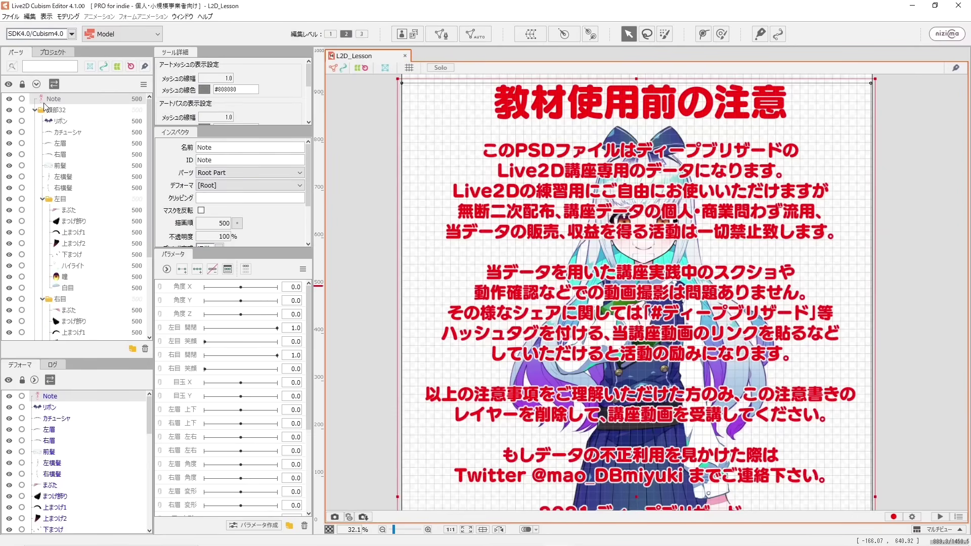
# - Toggle the visibility of the Note layer to check what it covers, and delete the layer from the model
pyautogui.click(9, 99)
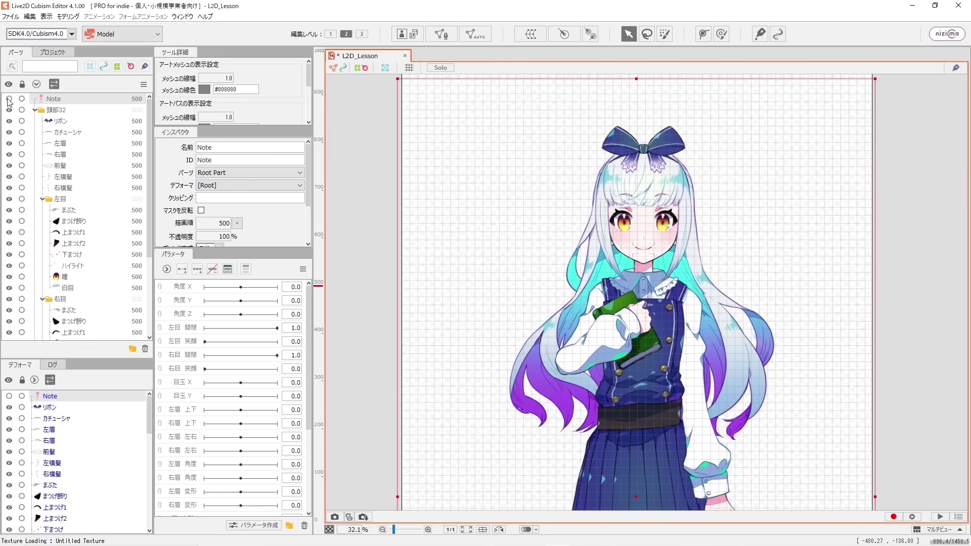
pyautogui.click(9, 99)
pyautogui.click(9, 99)
pyautogui.click(9, 99)
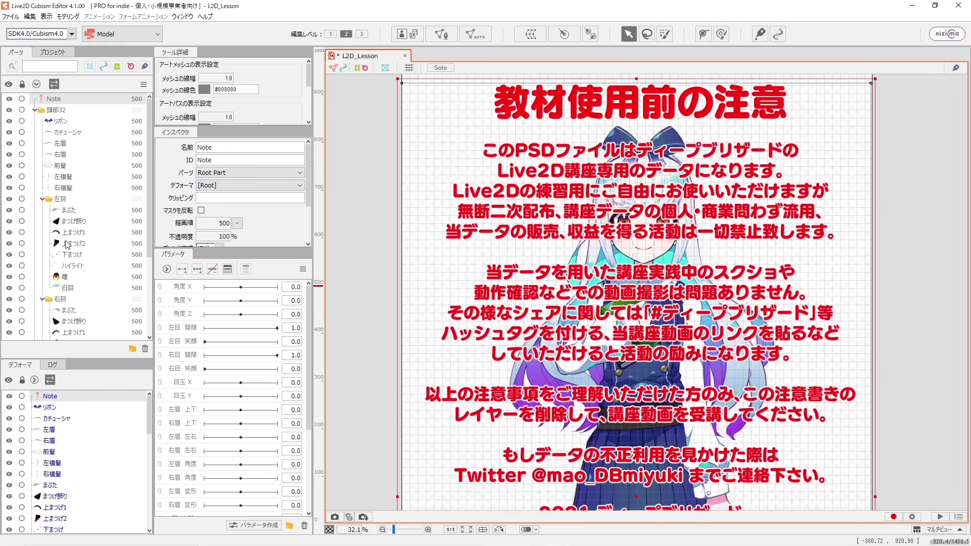
pyautogui.click(144, 349)
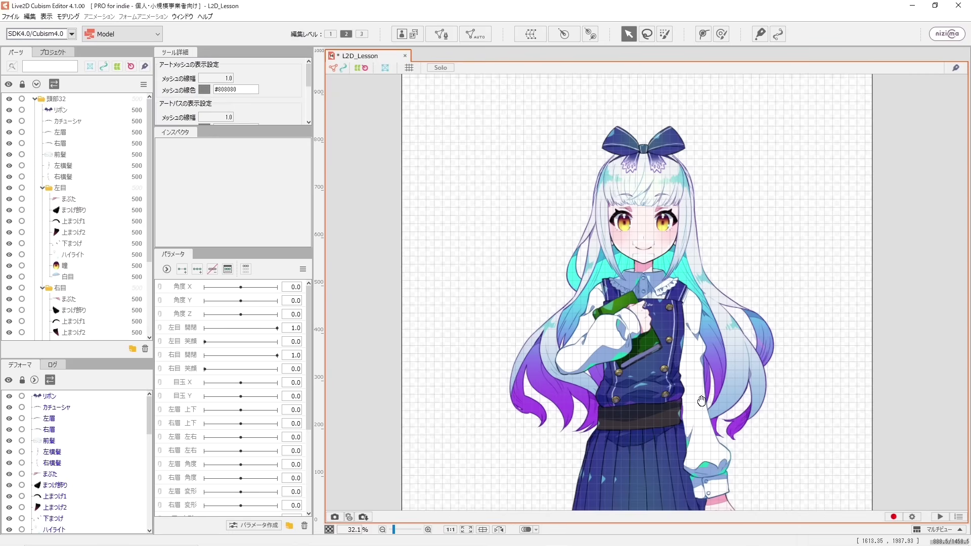
# - Examine the imported character on the canvas, both as a whole and close up on the face, hair and clothing
pyautogui.moveTo(635, 466); pyautogui.dragTo(643, 393)
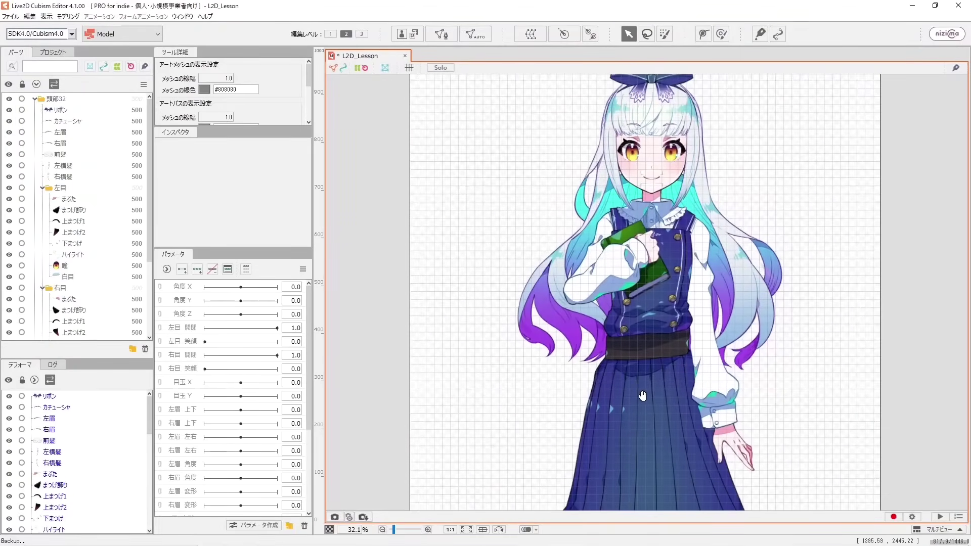
pyautogui.scroll(2, 652, 173)
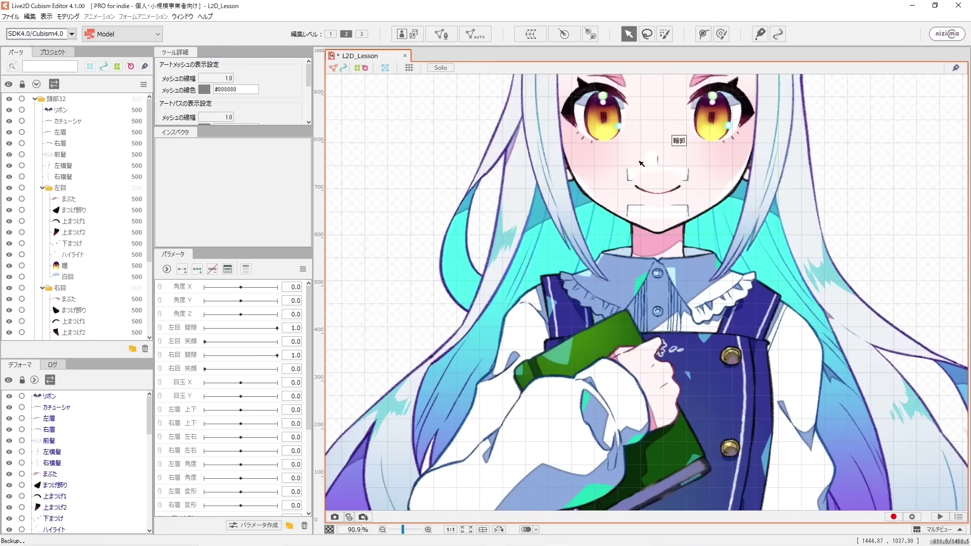
pyautogui.scroll(-6, 606, 268)
pyautogui.scroll(5, 605, 268)
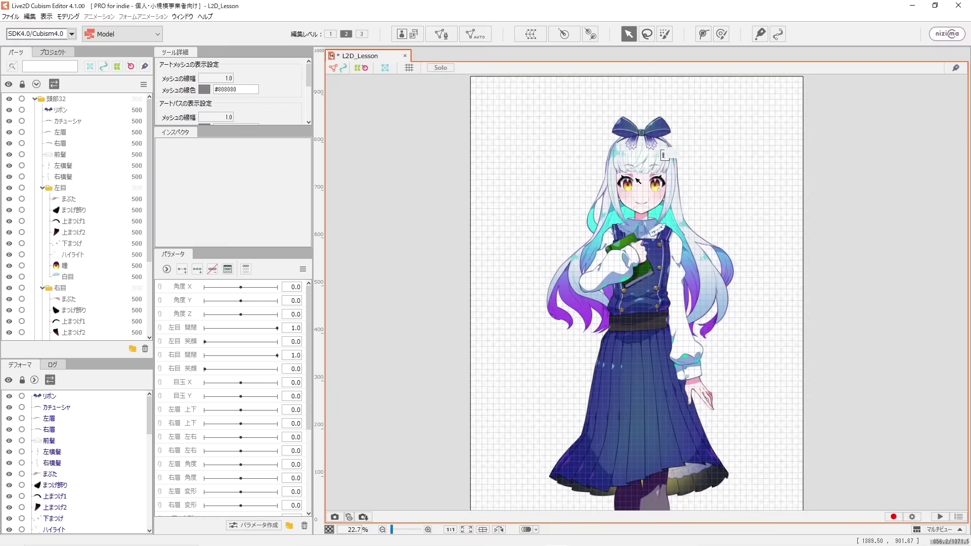
pyautogui.scroll(-3, 454, 219)
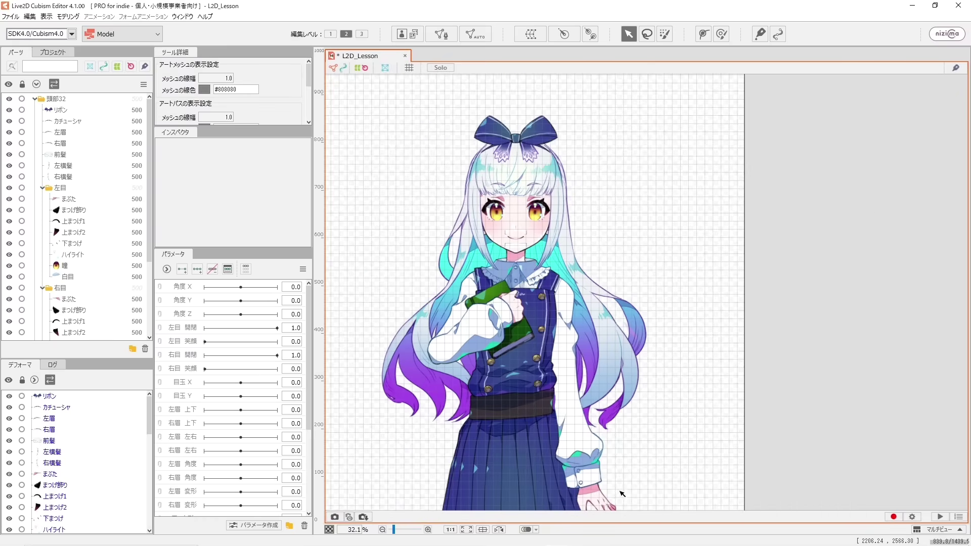
pyautogui.scroll(4, 557, 383)
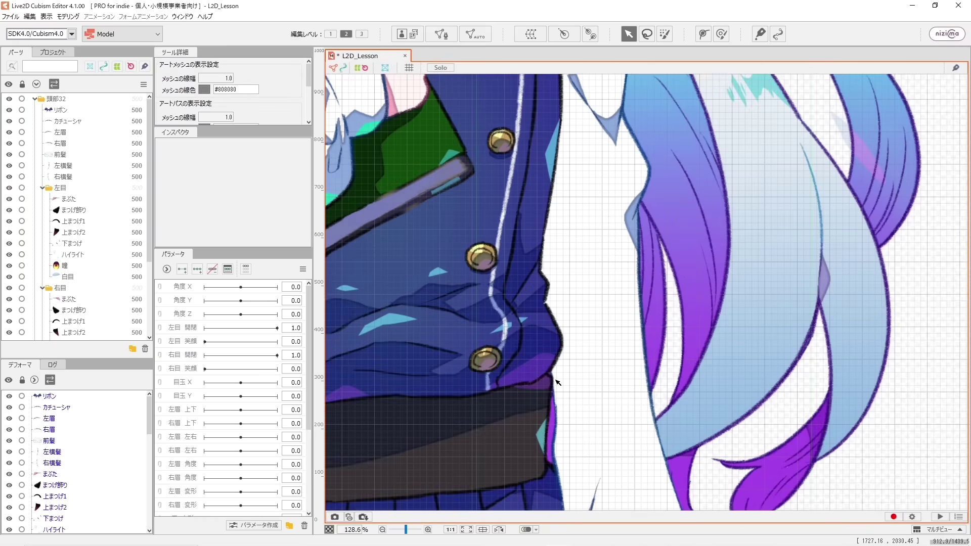
pyautogui.scroll(-5, 556, 382)
pyautogui.scroll(2, 478, 242)
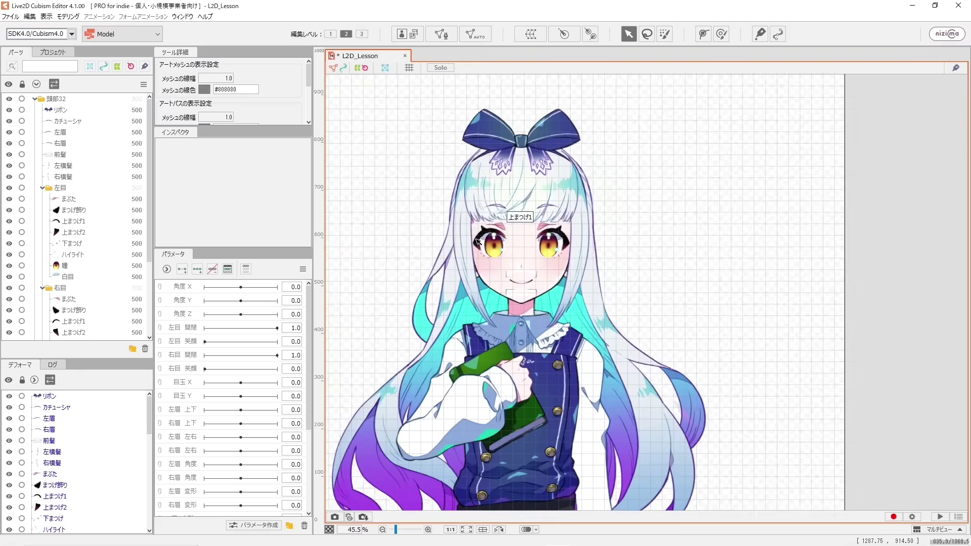
pyautogui.scroll(2, 478, 242)
pyautogui.scroll(1, 473, 234)
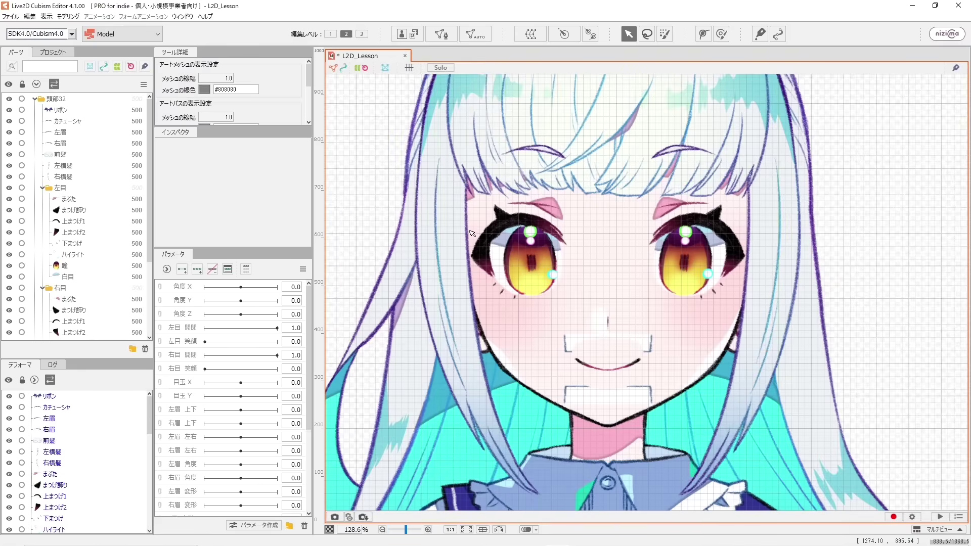
pyautogui.scroll(-3, 474, 234)
pyautogui.scroll(2, 475, 234)
pyautogui.moveTo(485, 256)
pyautogui.mouseDown()
pyautogui.moveTo(529, 333)
pyautogui.moveTo(710, 352)
pyautogui.moveTo(438, 369)
pyautogui.moveTo(502, 346)
pyautogui.moveTo(473, 268)
pyautogui.mouseUp()
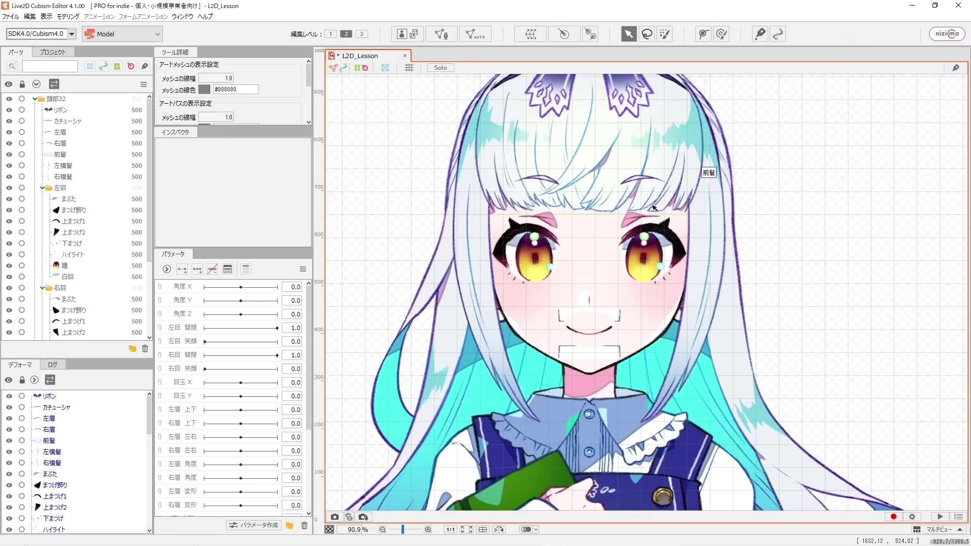
pyautogui.moveTo(575, 238); pyautogui.dragTo(617, 281)
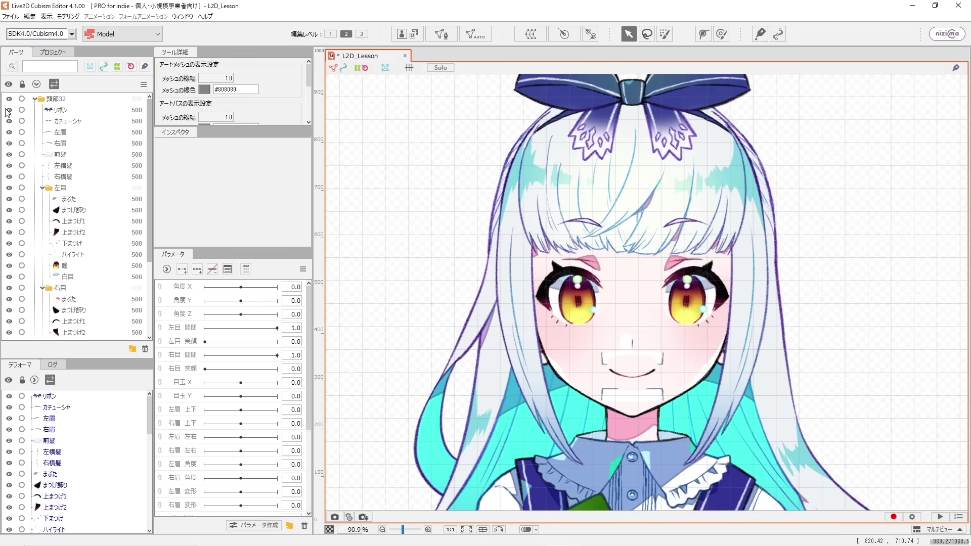
# - Collapse the part folders, reopen 頭部32 and 身体12, and look through the parts they contain
pyautogui.doubleClick(54, 100)
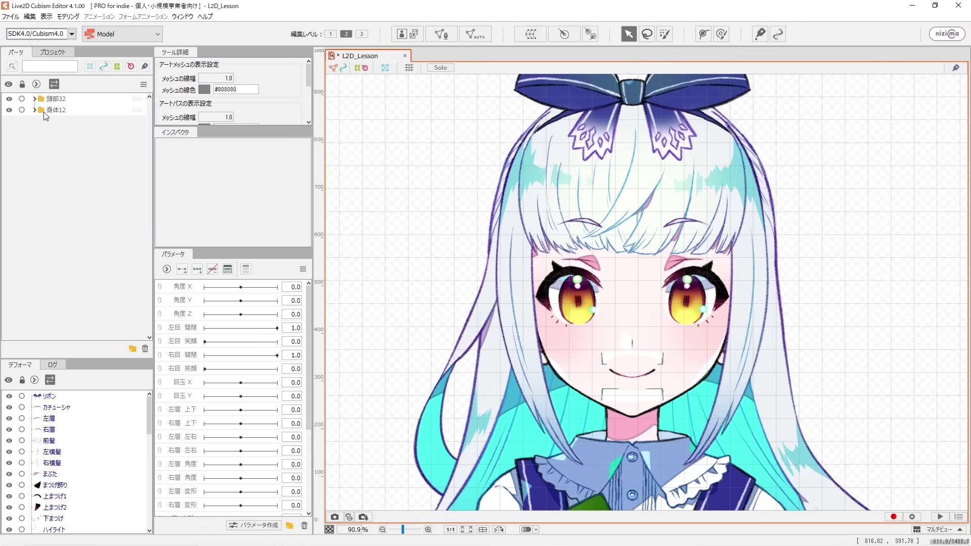
pyautogui.click(34, 99)
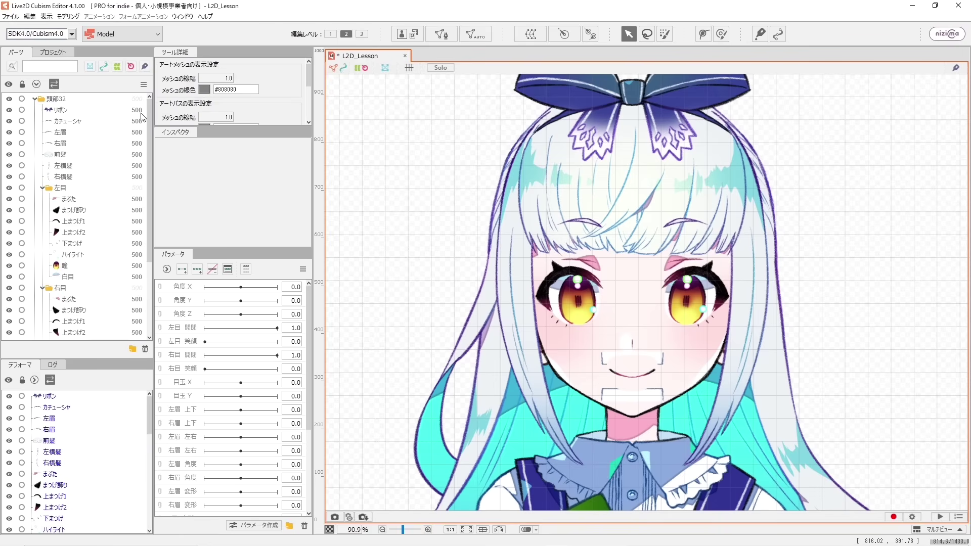
pyautogui.scroll(-3, 144, 139)
pyautogui.scroll(-2, 142, 152)
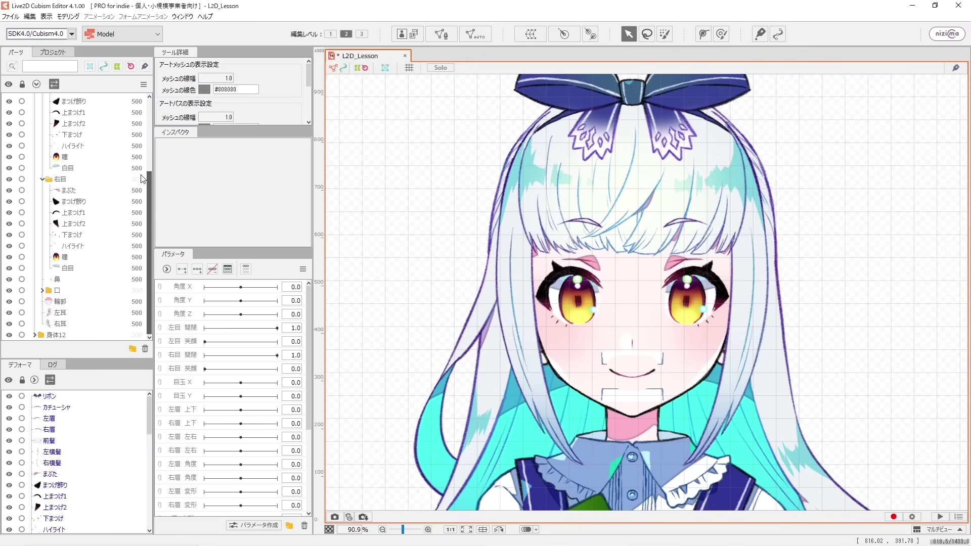
pyautogui.scroll(-1, 134, 187)
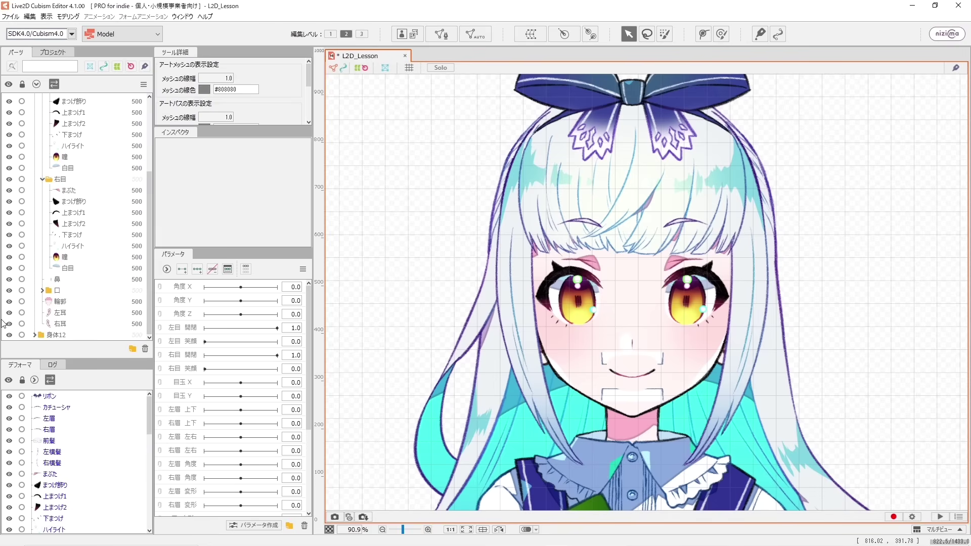
pyautogui.click(34, 335)
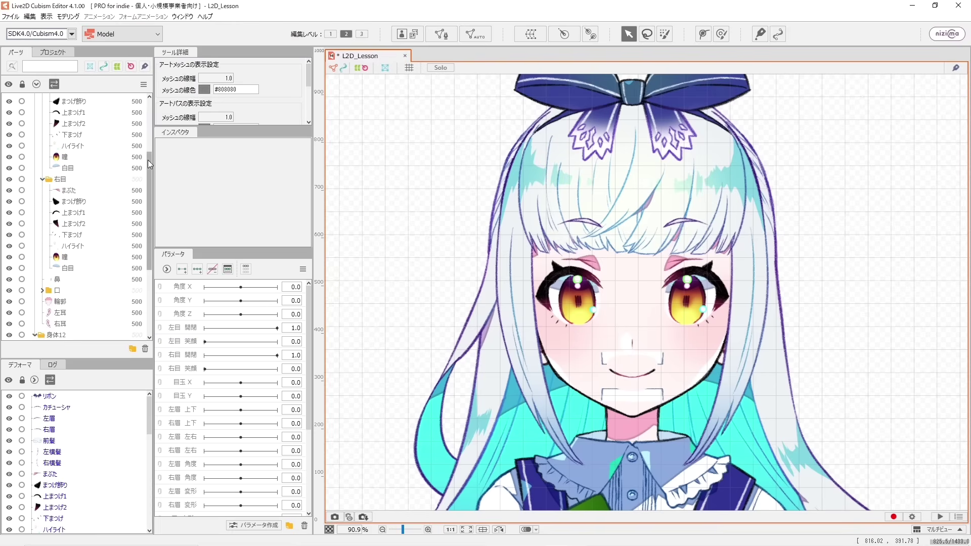
pyautogui.scroll(-5, 148, 160)
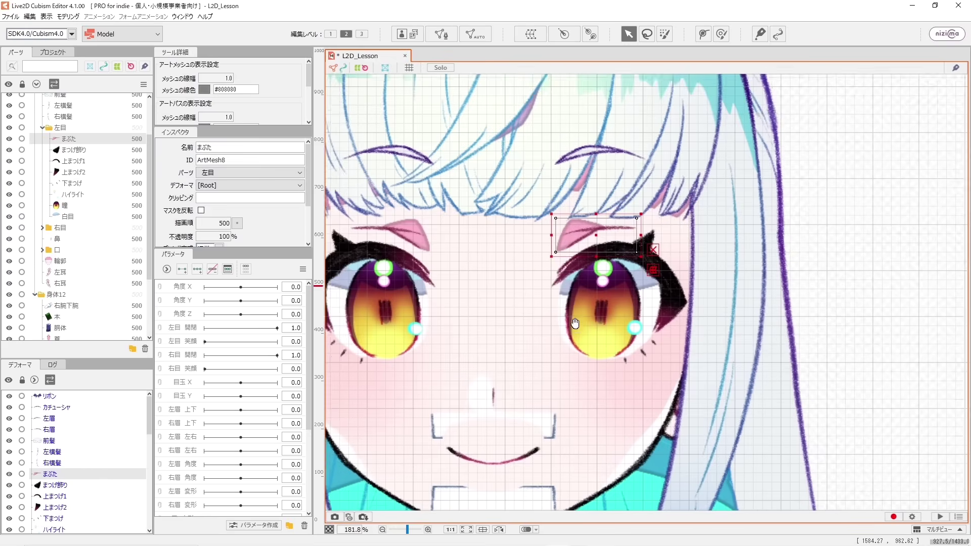
# - Zoom in on the 左目 eye and select its lash parts in turn: まつげ飾り, 上まつげ1, 上まつげ2 and 下まつげ
pyautogui.scroll(2, 499, 253)
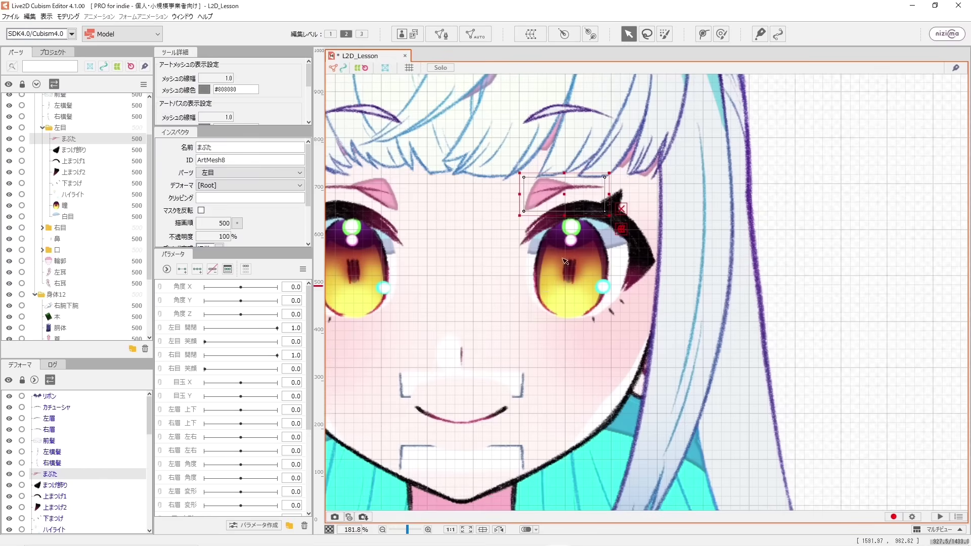
pyautogui.click(75, 150)
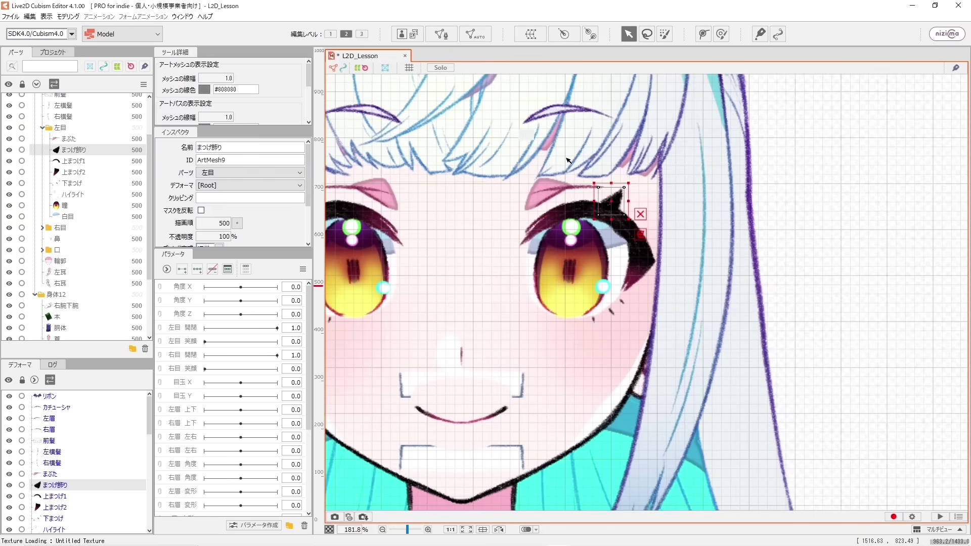
pyautogui.scroll(5, 557, 226)
pyautogui.click(66, 161)
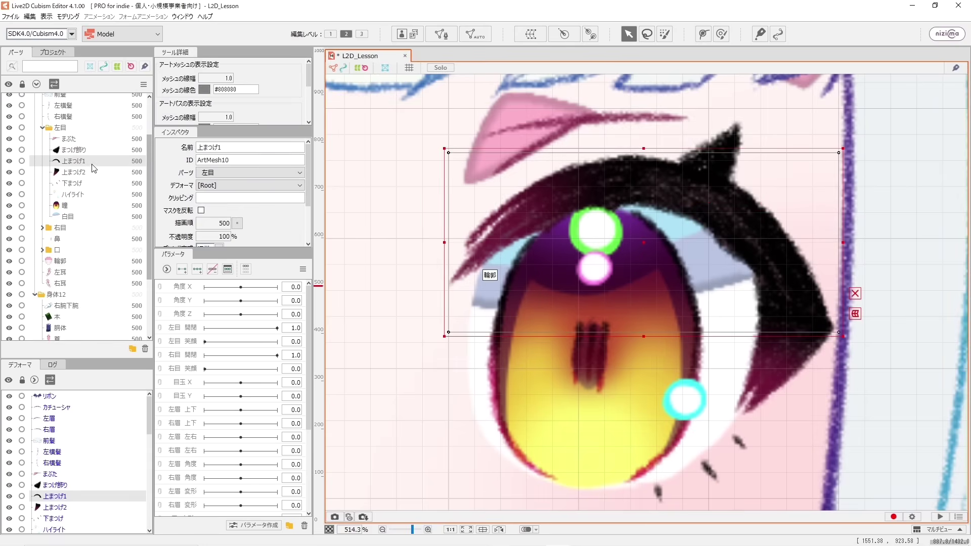
pyautogui.click(84, 175)
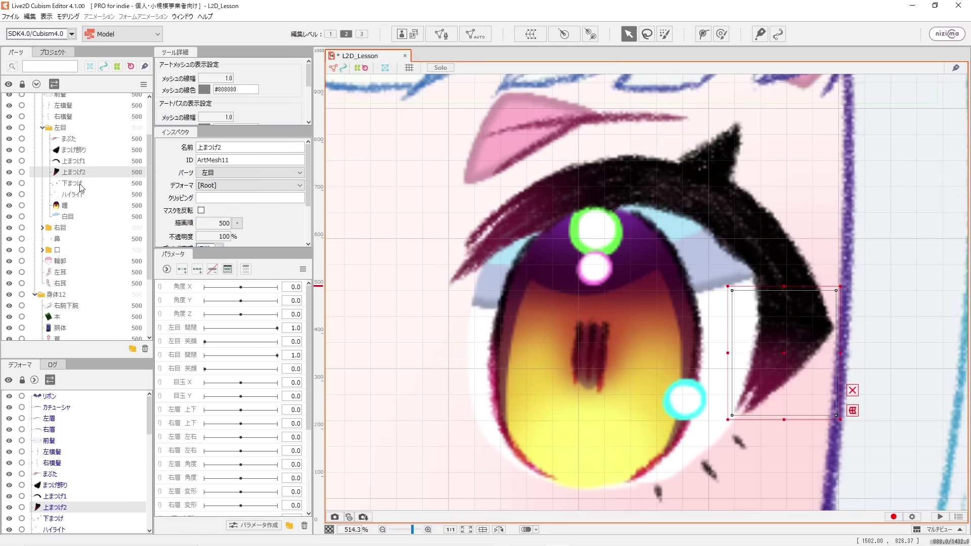
pyautogui.click(80, 185)
# - Select the ハイライト, 白目 and 瞳 parts of the 左目 folder to inspect their extents, ending on ハイライト
pyautogui.click(75, 196)
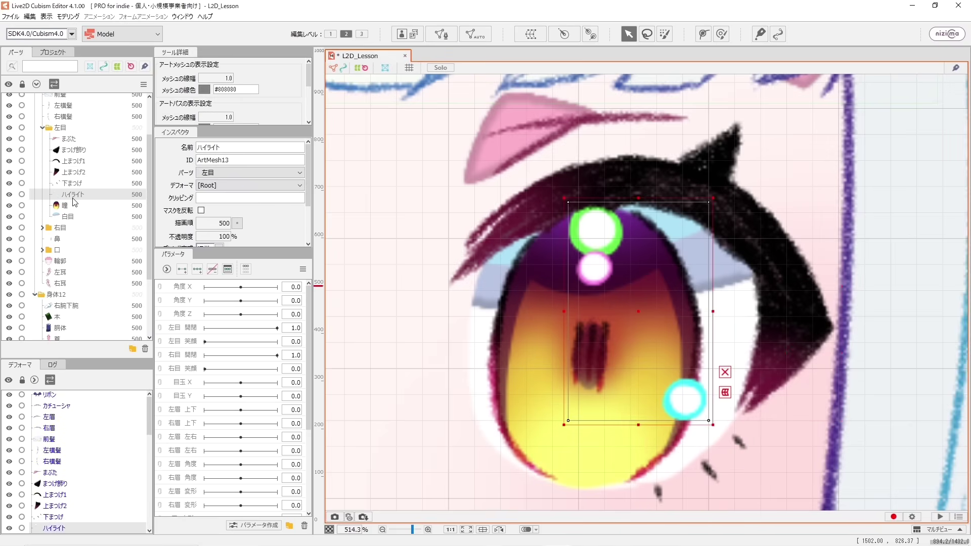
pyautogui.click(65, 216)
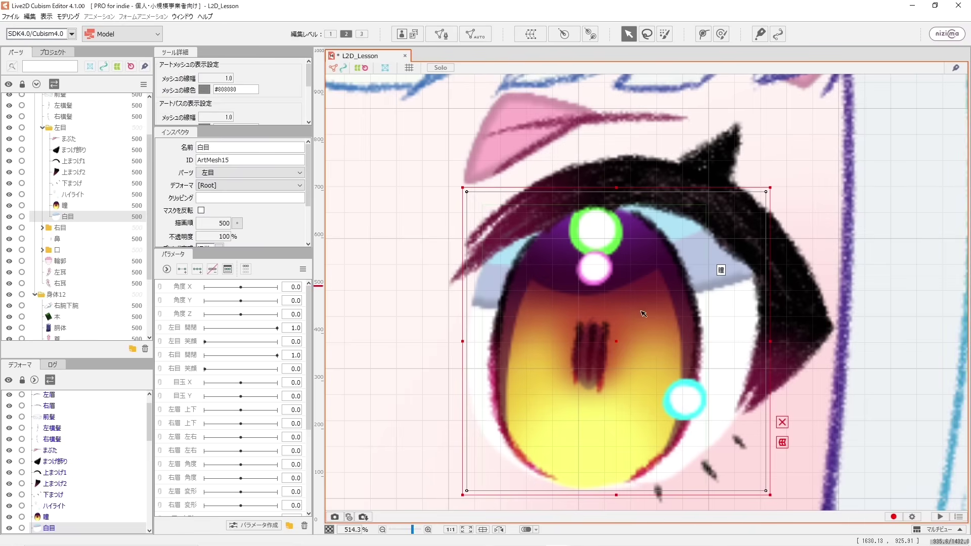
pyautogui.moveTo(620, 314); pyautogui.dragTo(623, 285)
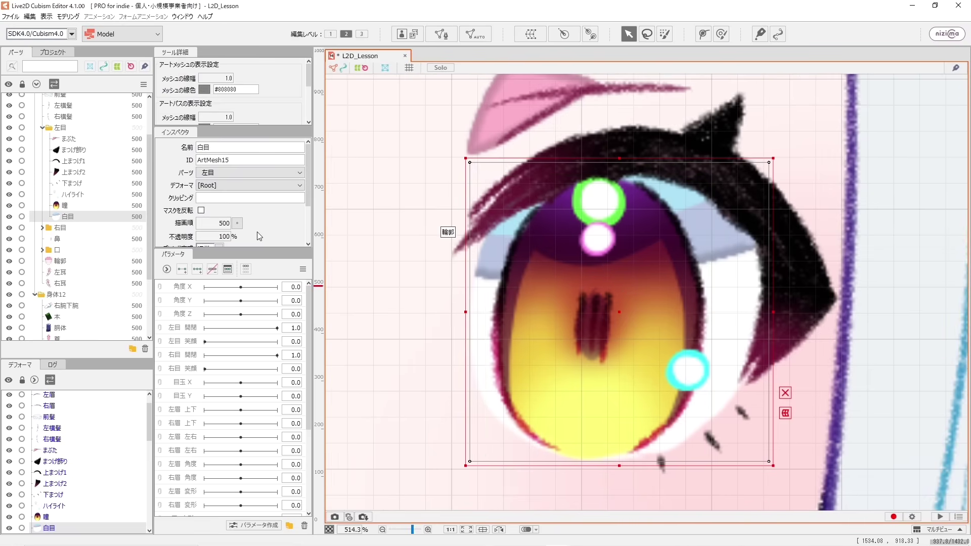
pyautogui.click(77, 206)
pyautogui.click(79, 193)
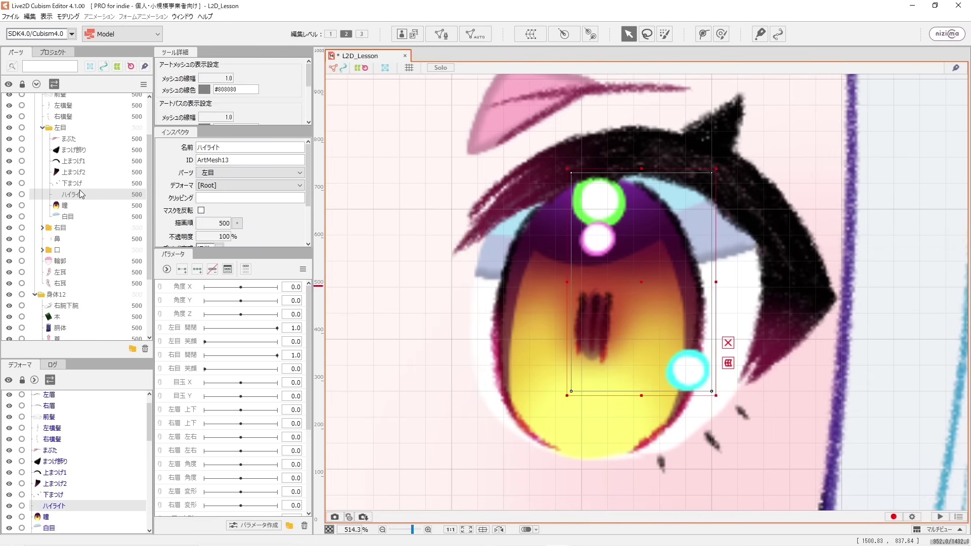
# - Select the 上まつげ2, 下まつげ, 上まつげ1 and まつげ飾り parts of the 左目 folder in turn to inspect their extents
pyautogui.click(78, 175)
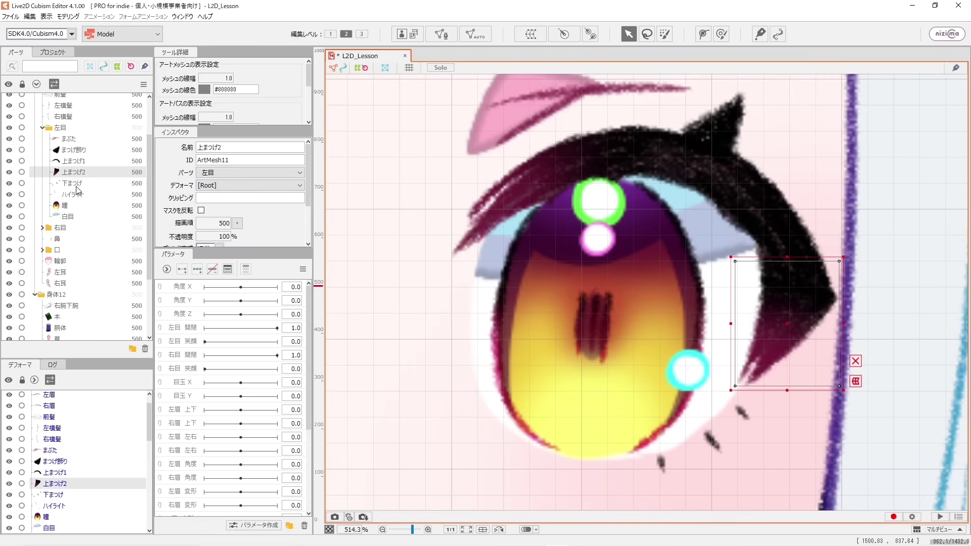
pyautogui.click(77, 183)
pyautogui.click(79, 160)
pyautogui.click(80, 151)
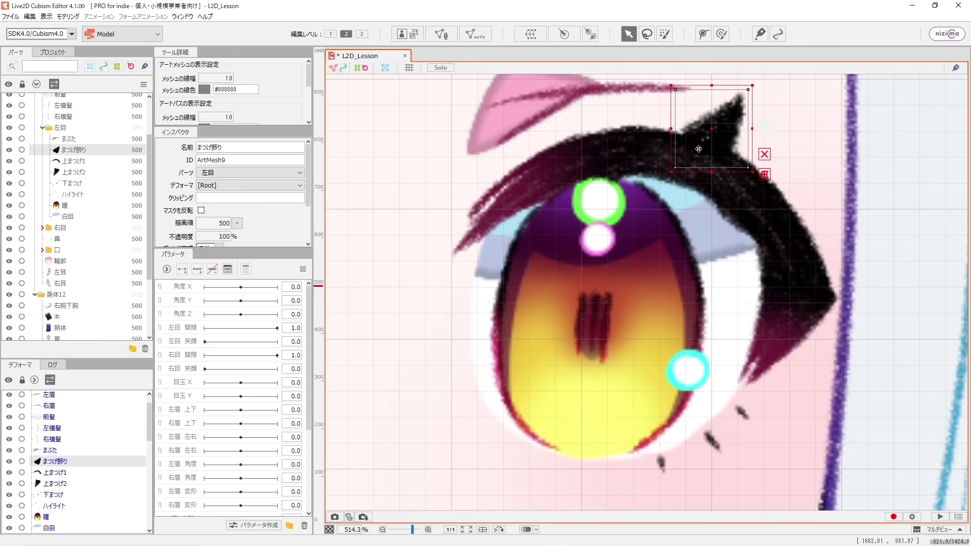
# - Try moving and rotating the まつげ飾り part away from the upper lash, undo these changes and clear the selection
pyautogui.moveTo(720, 162); pyautogui.dragTo(667, 228)
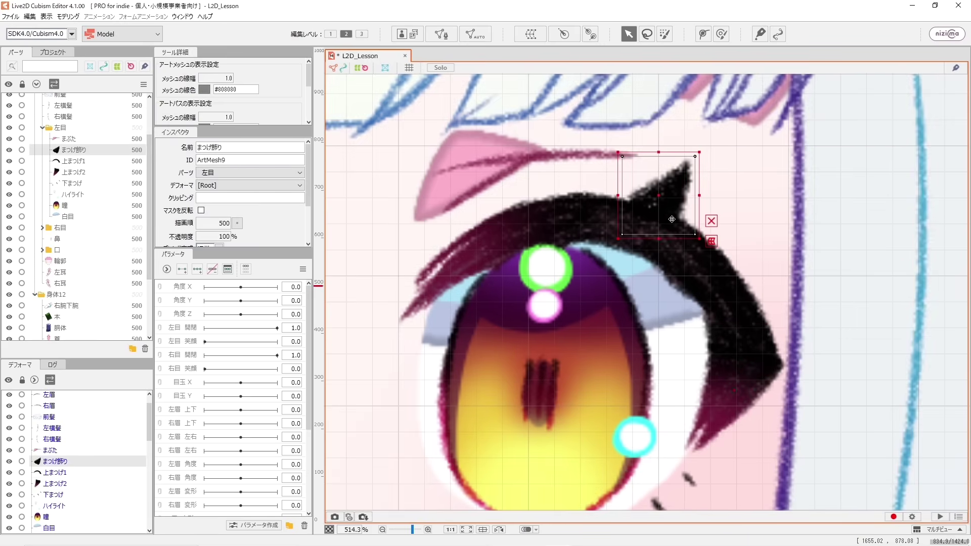
pyautogui.hotkey('ctrl', 'e')
pyautogui.moveTo(639, 207); pyautogui.dragTo(651, 101)
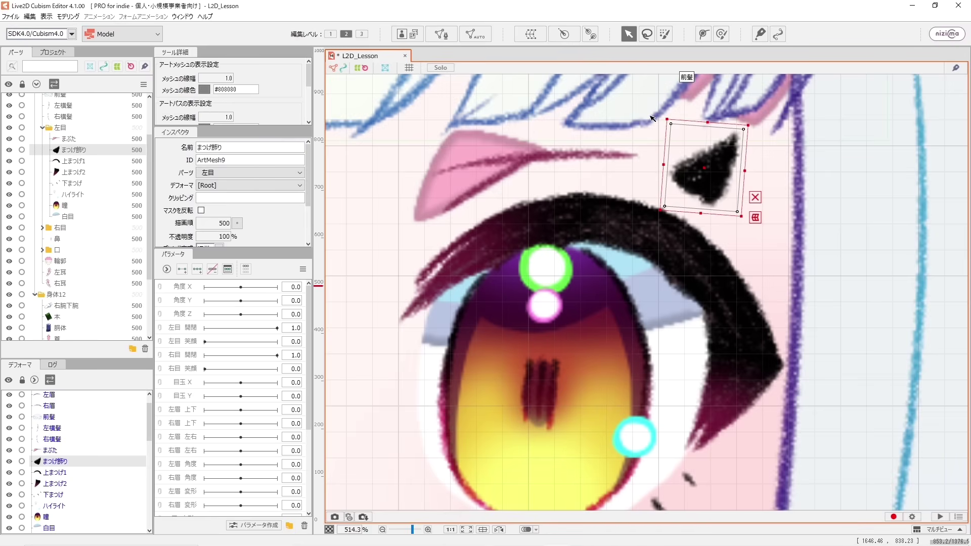
pyautogui.hotkey('ctrl', 'z')
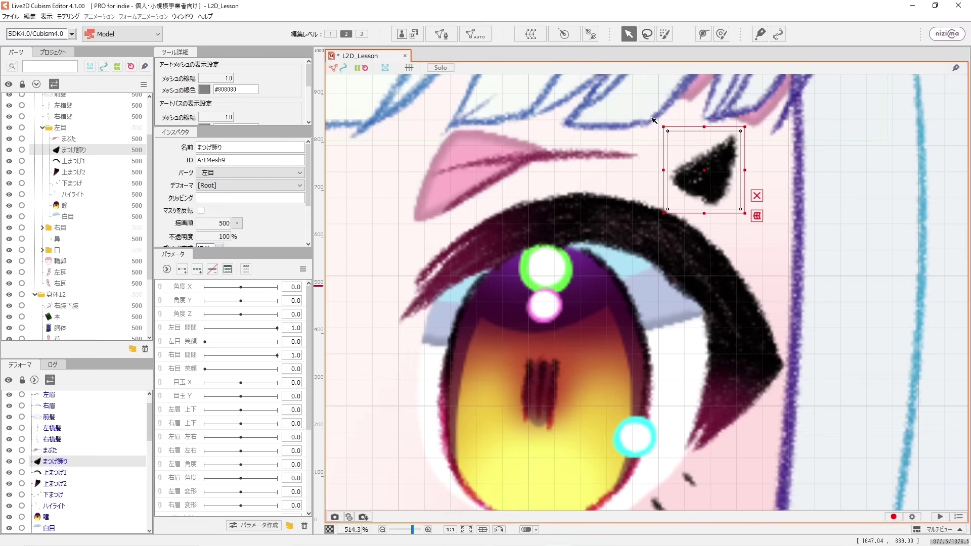
pyautogui.hotkey('ctrl', 'z')
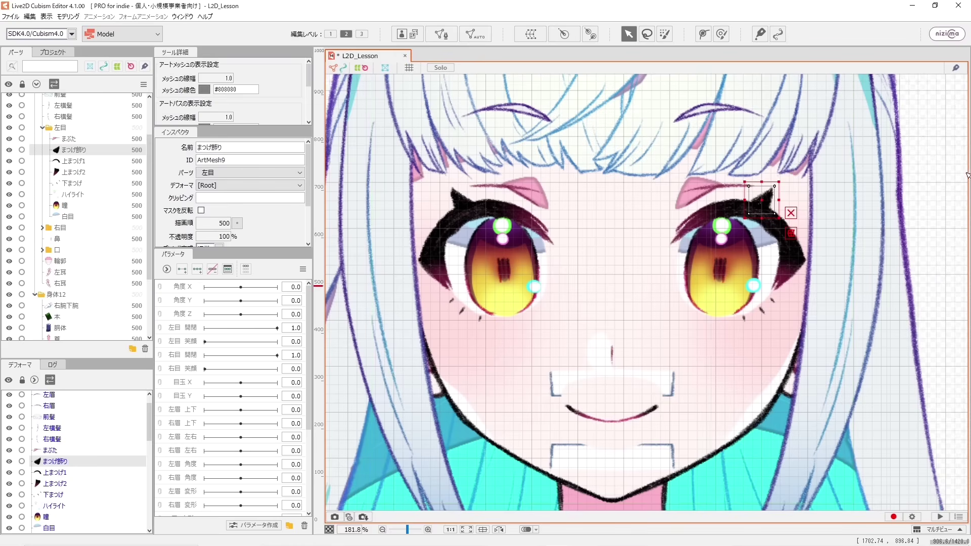
pyautogui.click(909, 163)
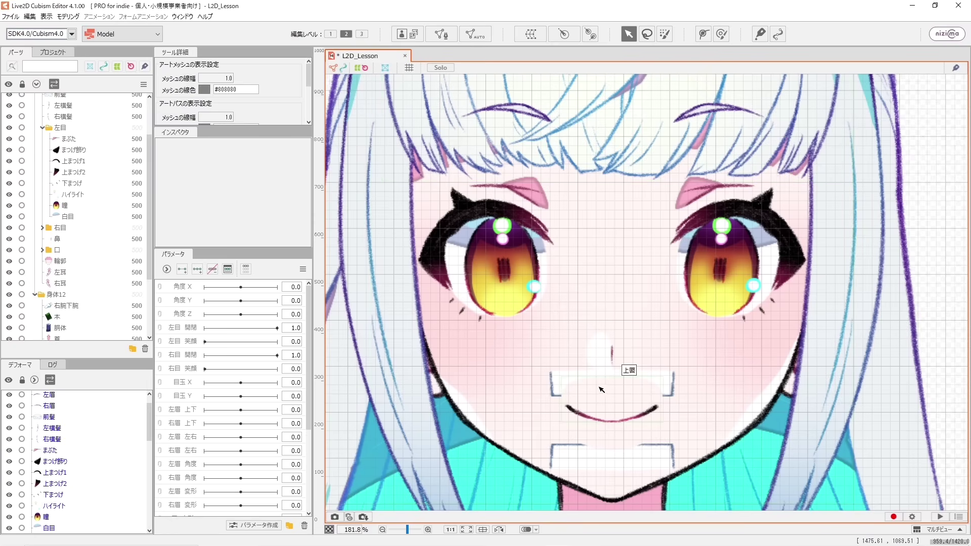
# - Zoom in on the mouth, select the 上歯 part and toggle its visibility off and on
pyautogui.scroll(-2, 621, 401)
pyautogui.scroll(-2, 621, 401)
pyautogui.scroll(8, 566, 407)
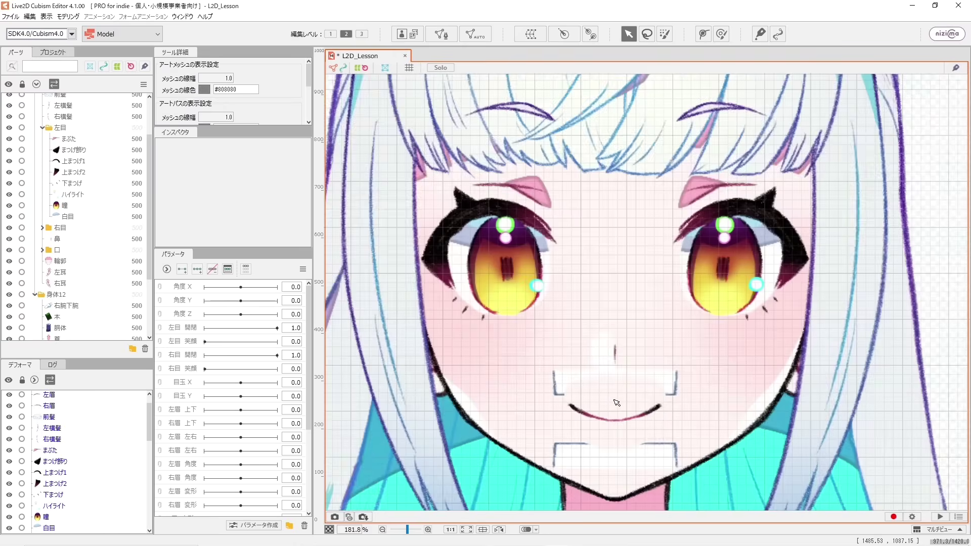
pyautogui.moveTo(566, 407); pyautogui.dragTo(548, 250)
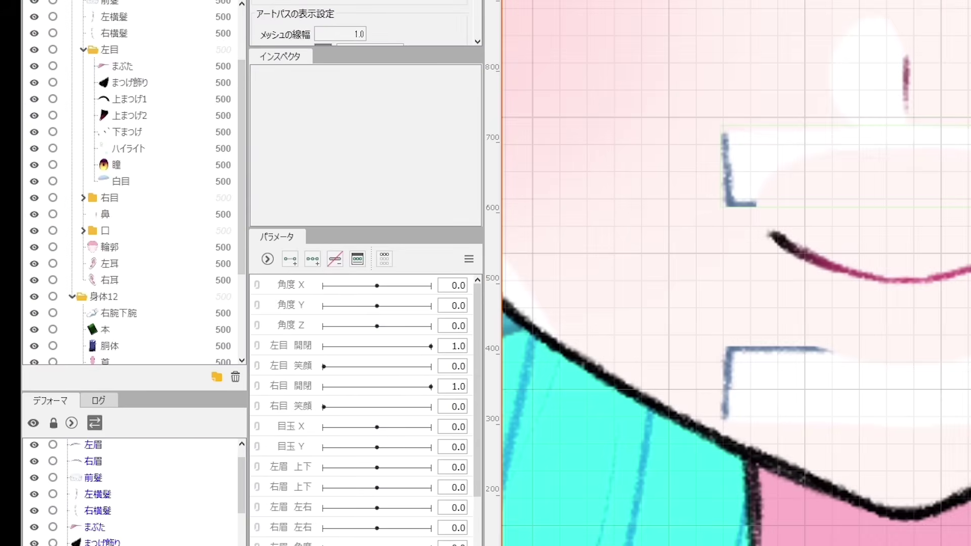
pyautogui.click(956, 165)
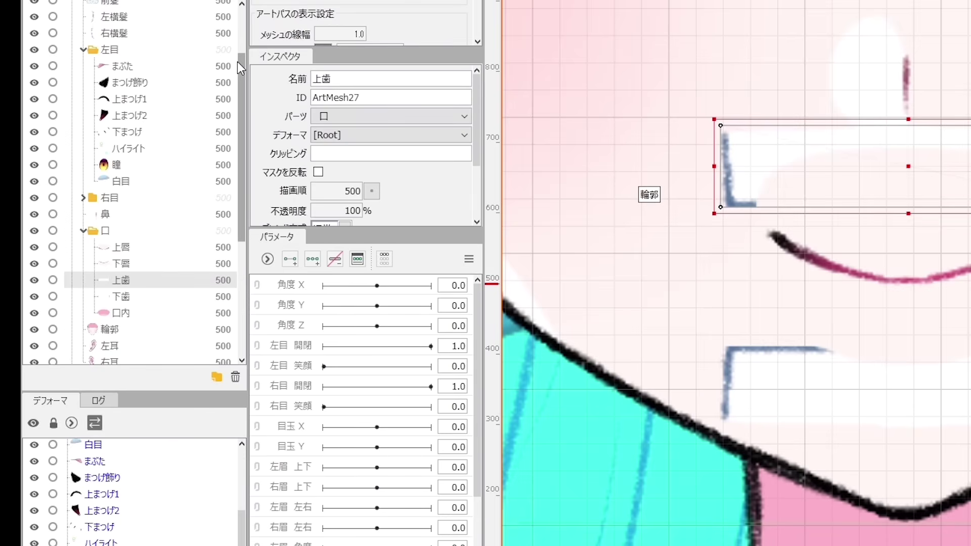
pyautogui.scroll(-3, 227, 226)
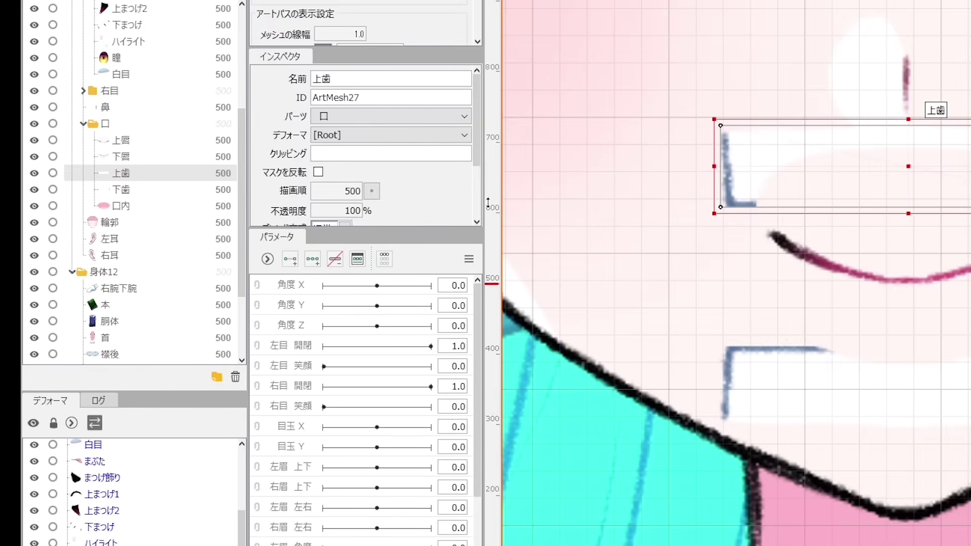
pyautogui.click(34, 173)
pyautogui.click(34, 173)
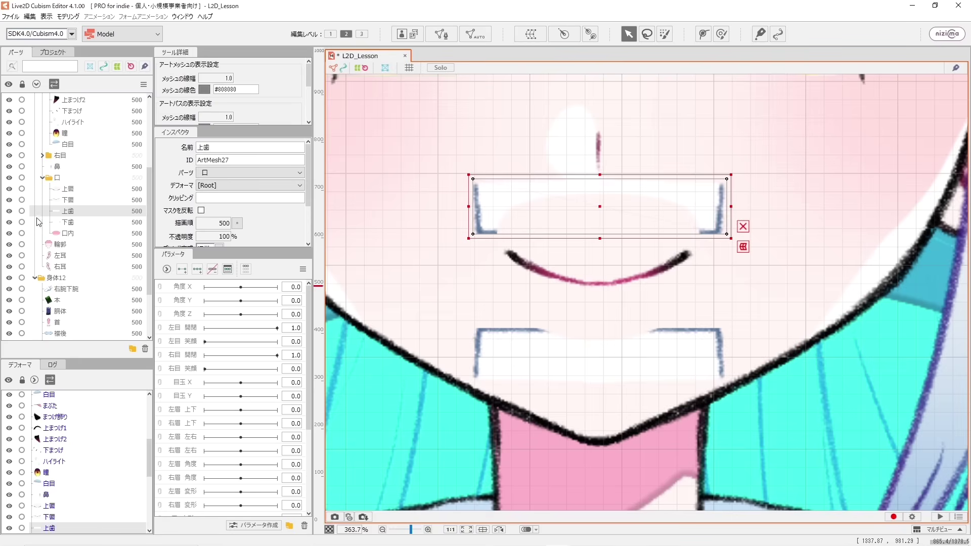
# - Select the upper lip, 下唇, 下歯 and 上歯 parts on the canvas in turn to inspect their extents
pyautogui.click(597, 220)
pyautogui.click(591, 324)
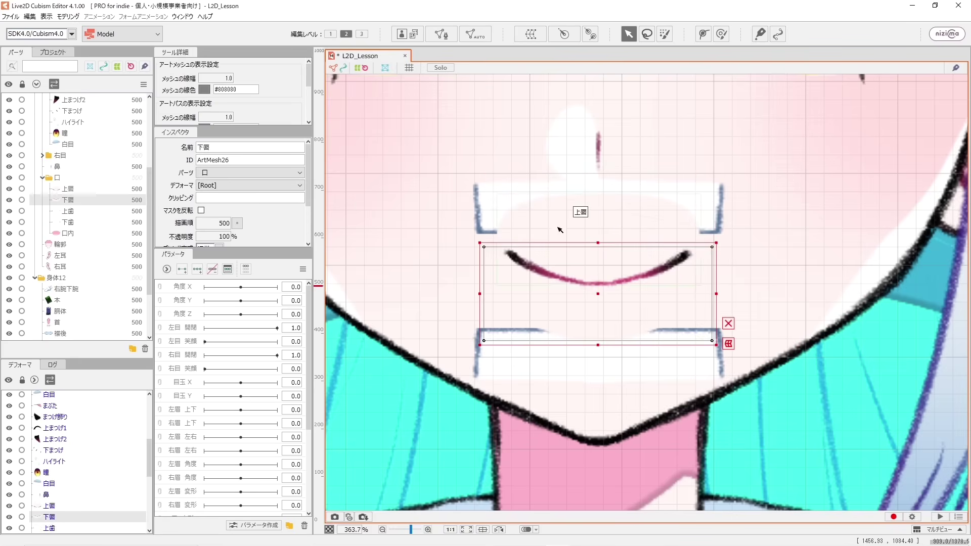
pyautogui.click(540, 371)
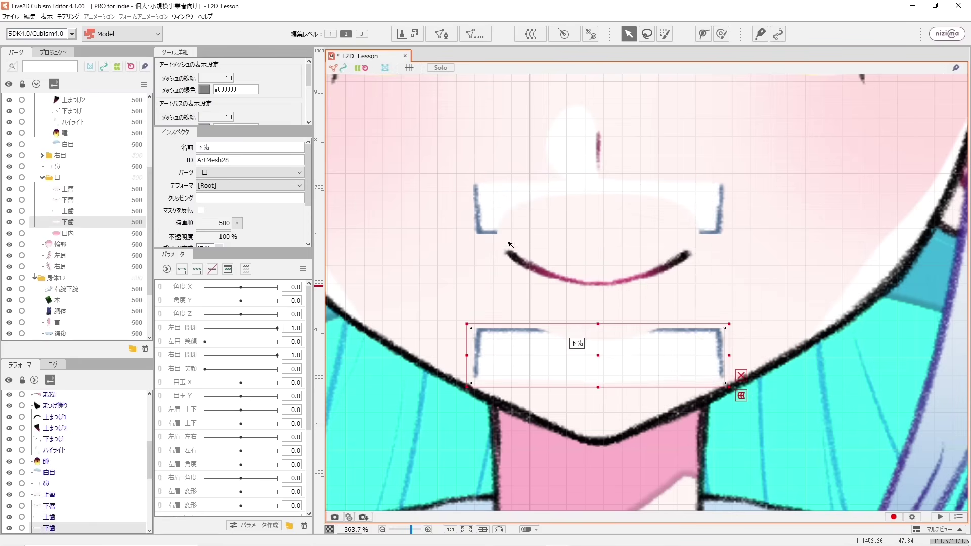
pyautogui.click(524, 198)
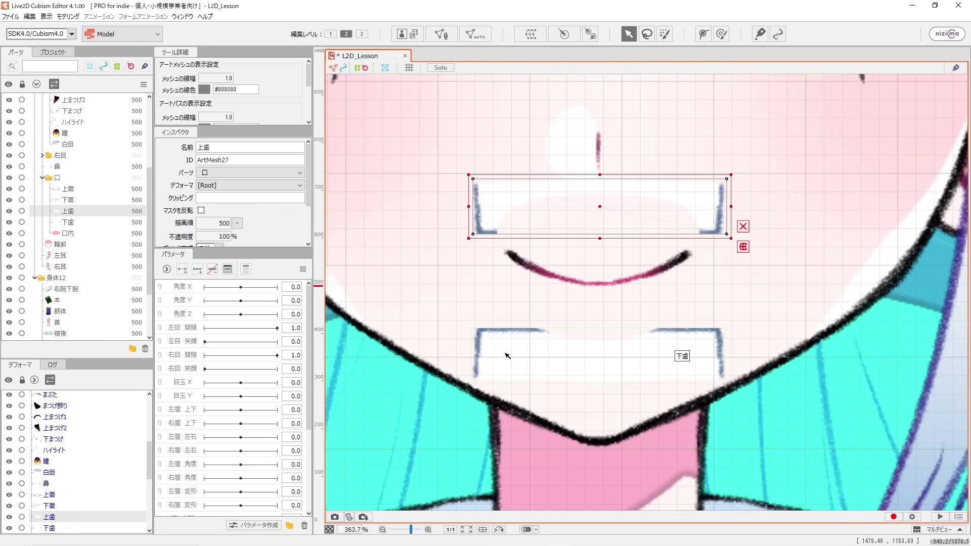
# - Hide the 上唇 and 下唇 parts to expose the mouth interior, and inspect 口内, 上歯 and 下歯 in turn
pyautogui.click(72, 190)
pyautogui.click(9, 190)
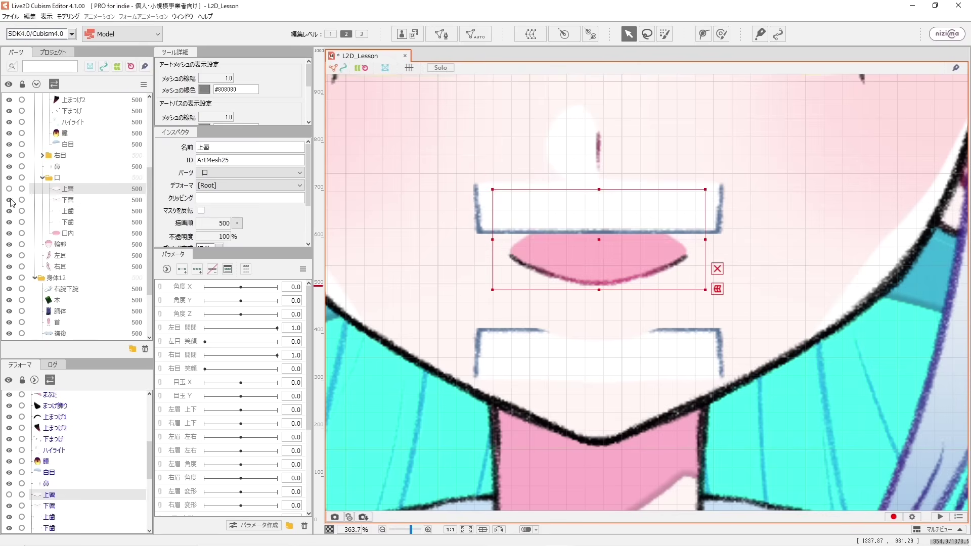
pyautogui.click(9, 211)
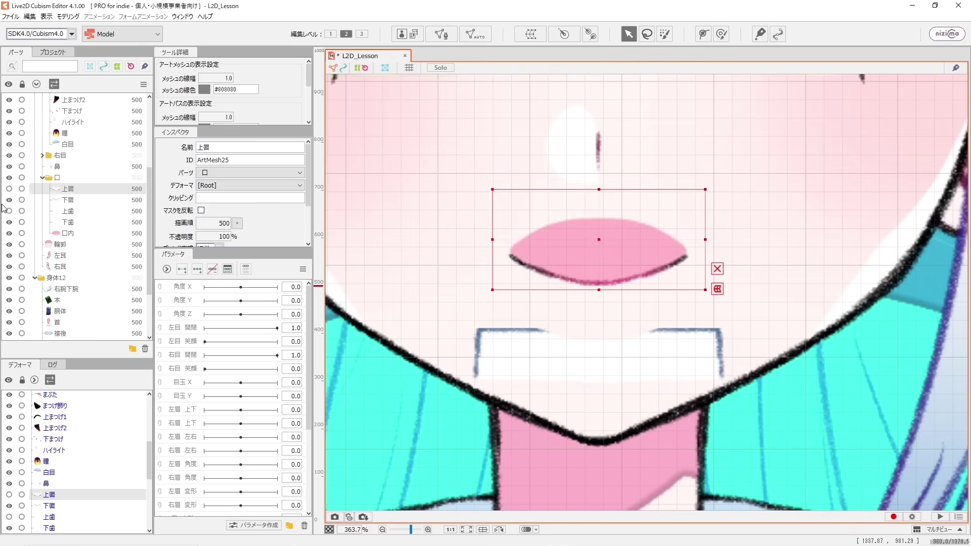
pyautogui.click(9, 199)
pyautogui.click(9, 211)
pyautogui.click(646, 251)
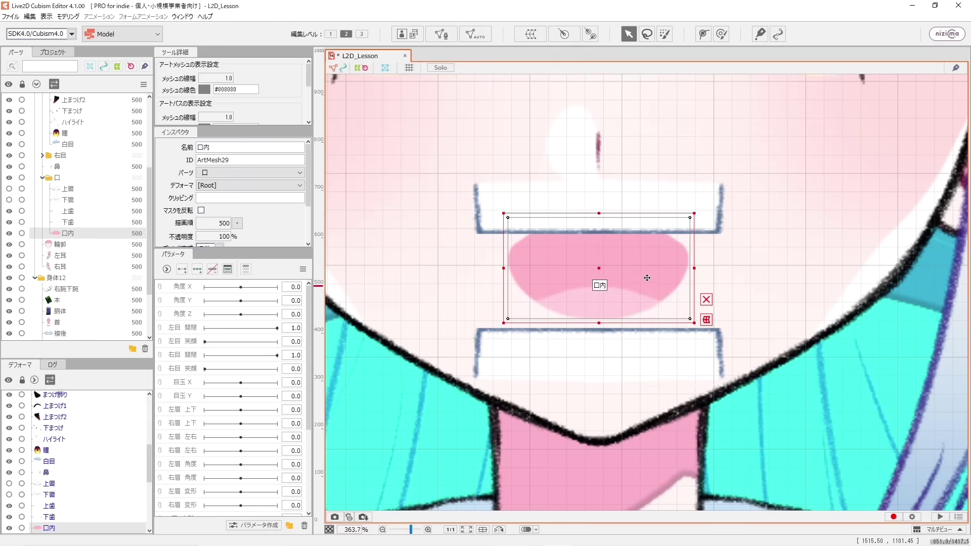
pyautogui.click(586, 199)
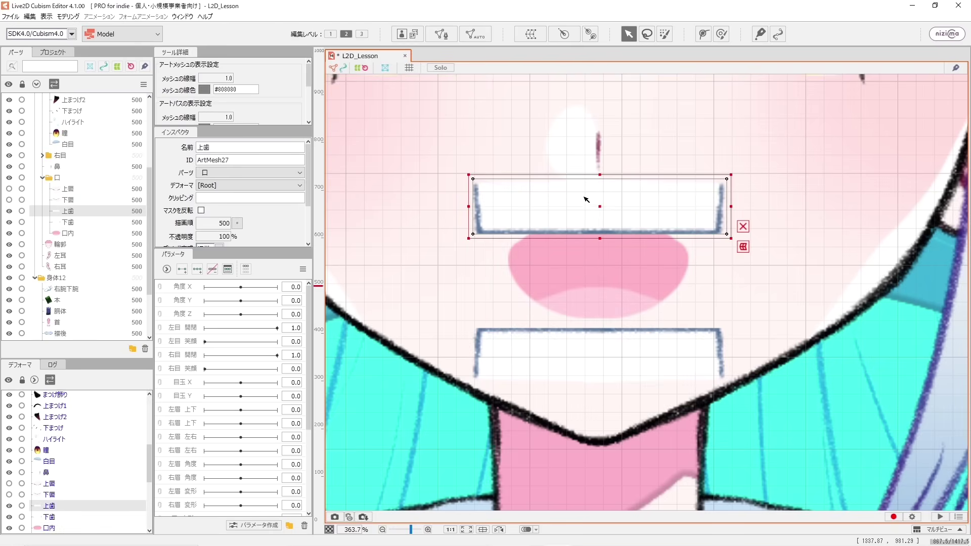
pyautogui.click(582, 346)
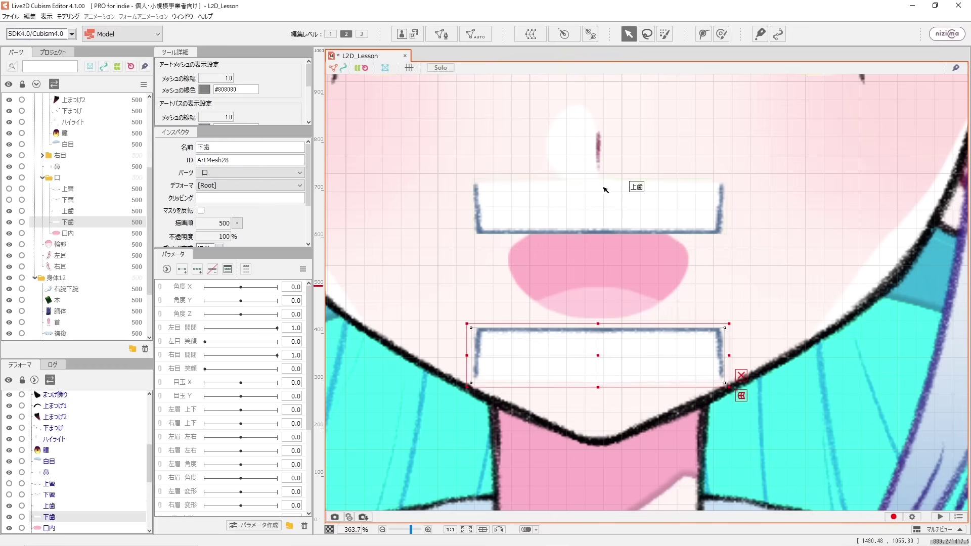
# - Show the 上唇 and 下唇 parts over the open mouth, and hide them both again
pyautogui.click(9, 199)
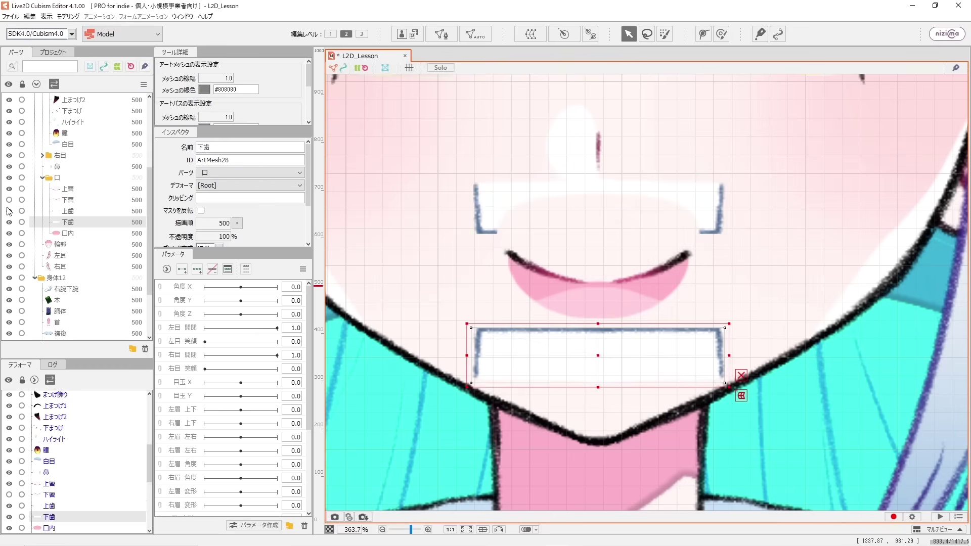
pyautogui.click(8, 201)
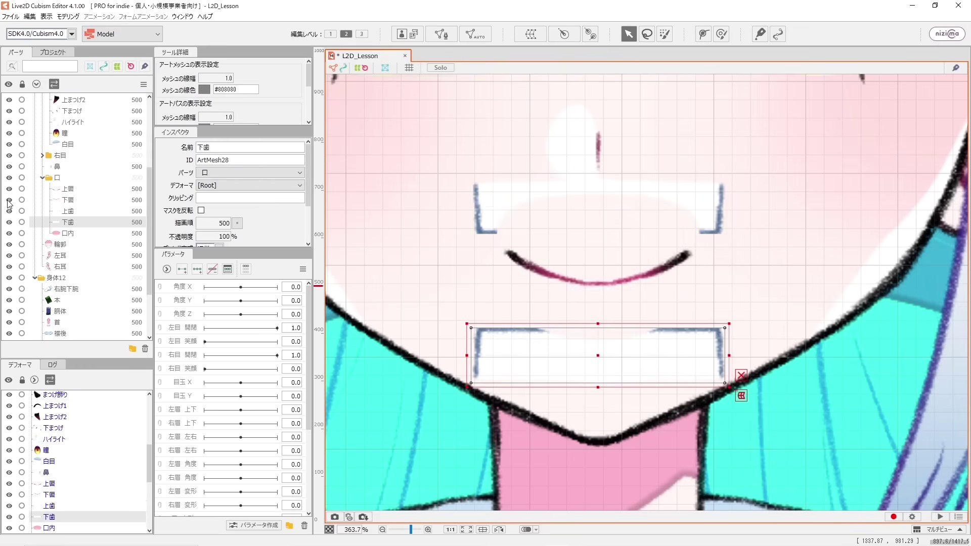
pyautogui.click(9, 189)
# - Select the 口内 part and copy its ID, ArtMesh29
pyautogui.click(68, 233)
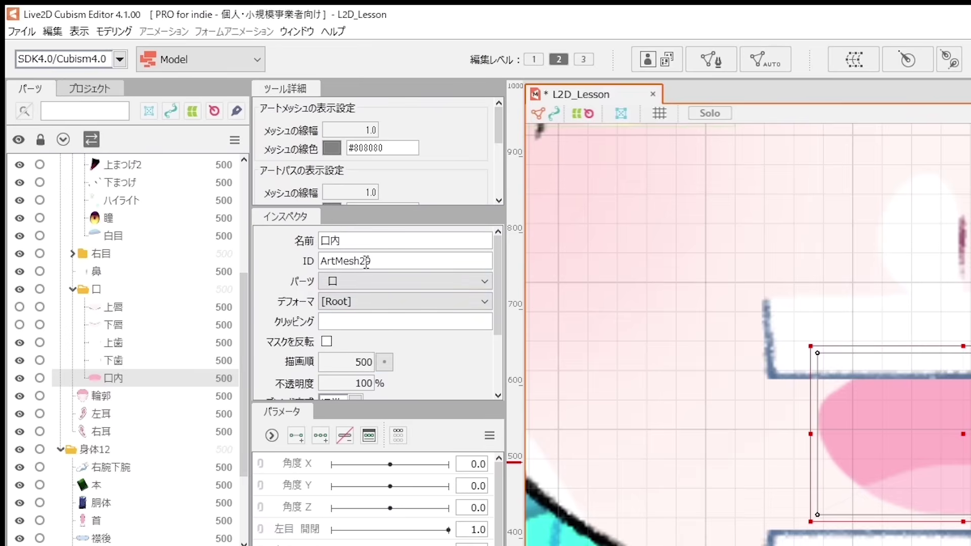
pyautogui.doubleClick(349, 260)
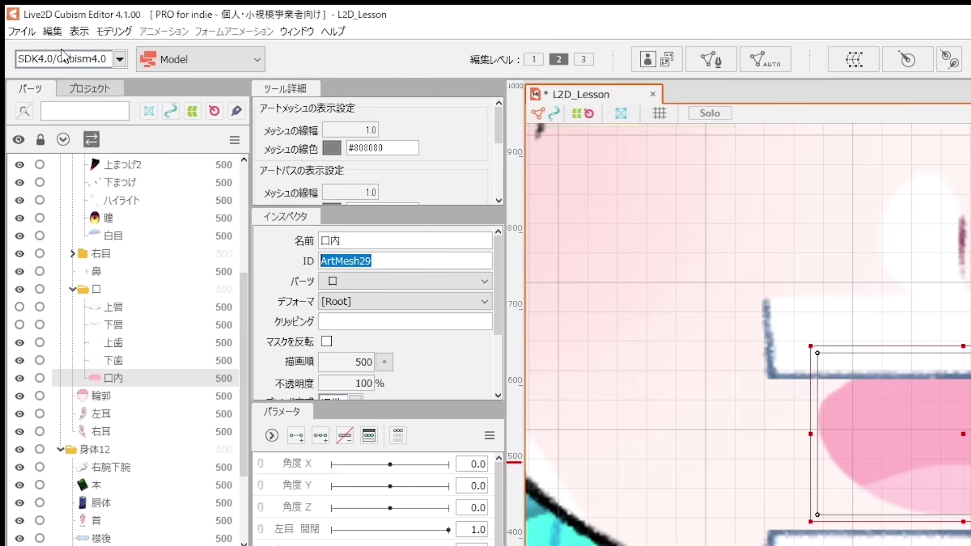
pyautogui.click(58, 32)
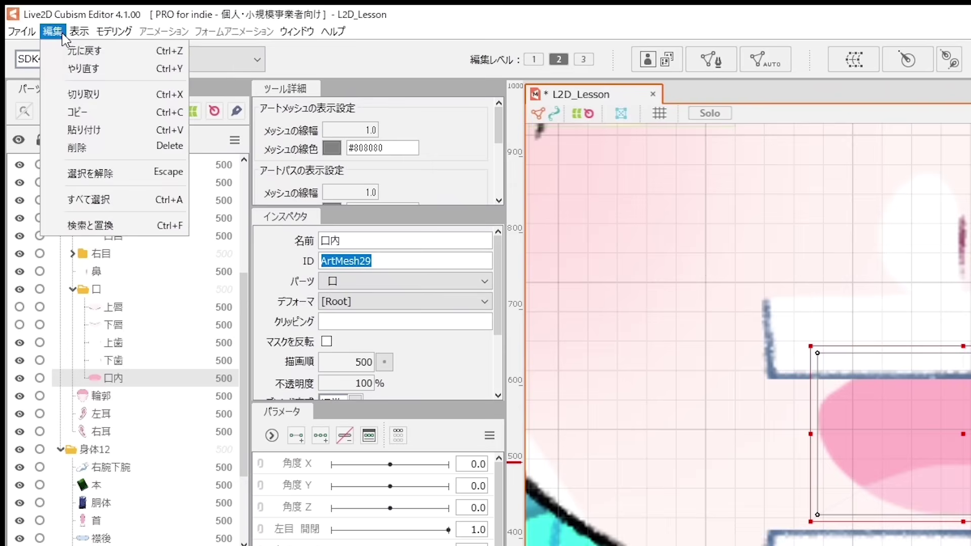
pyautogui.click(109, 115)
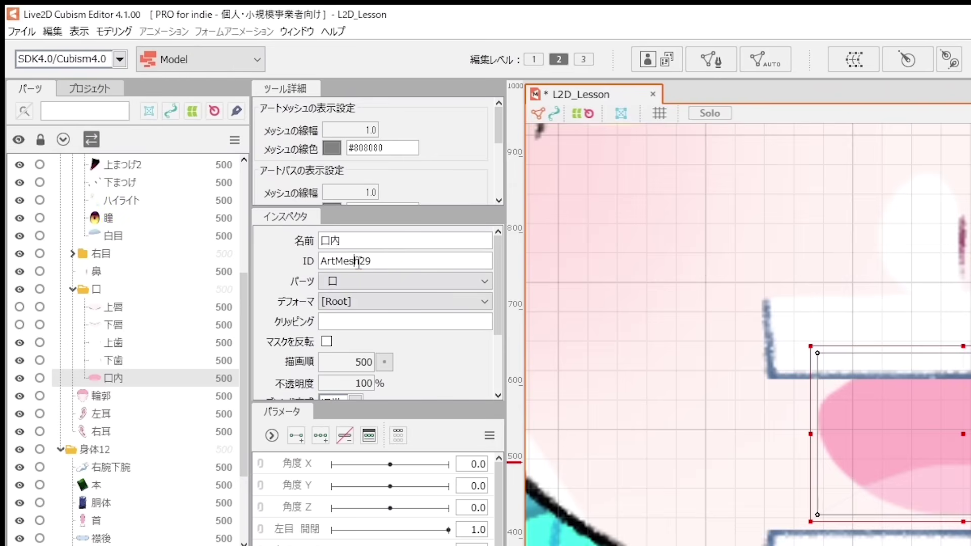
pyautogui.doubleClick(358, 262)
pyautogui.hotkey('ctrl', 'c')
pyautogui.click(392, 262)
# - Clip the 上歯 part to the mouth interior by setting its クリッピング ID to ArtMesh29
pyautogui.click(112, 307)
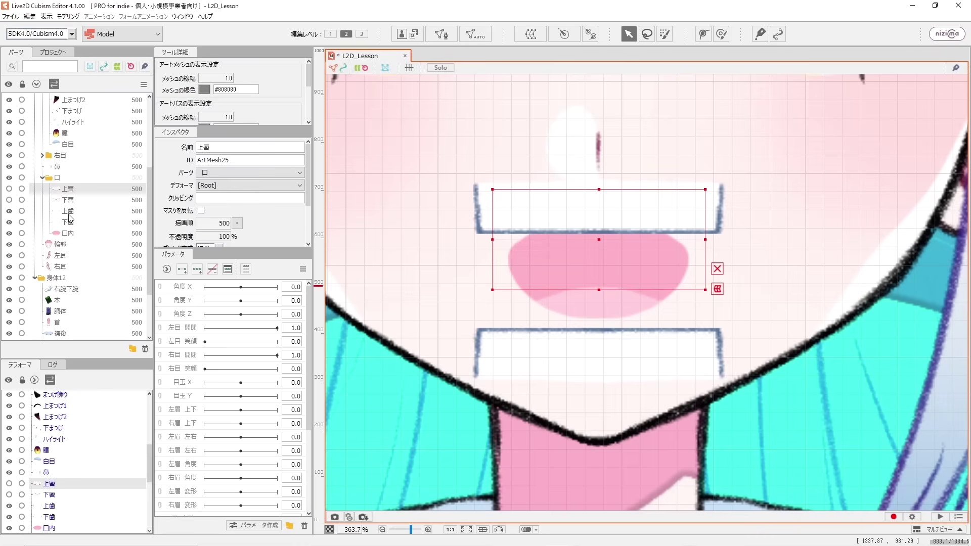
pyautogui.click(68, 211)
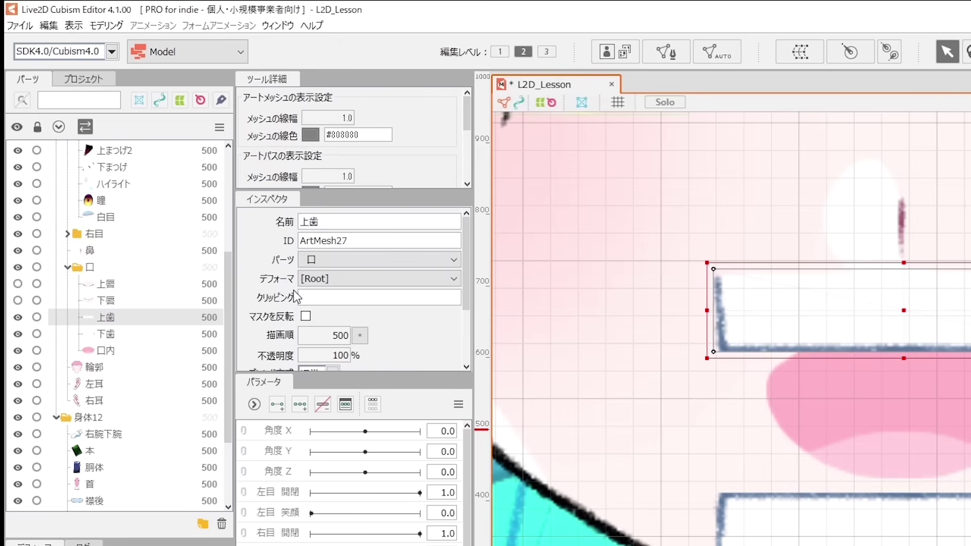
pyautogui.click(202, 196)
pyautogui.press('Return')
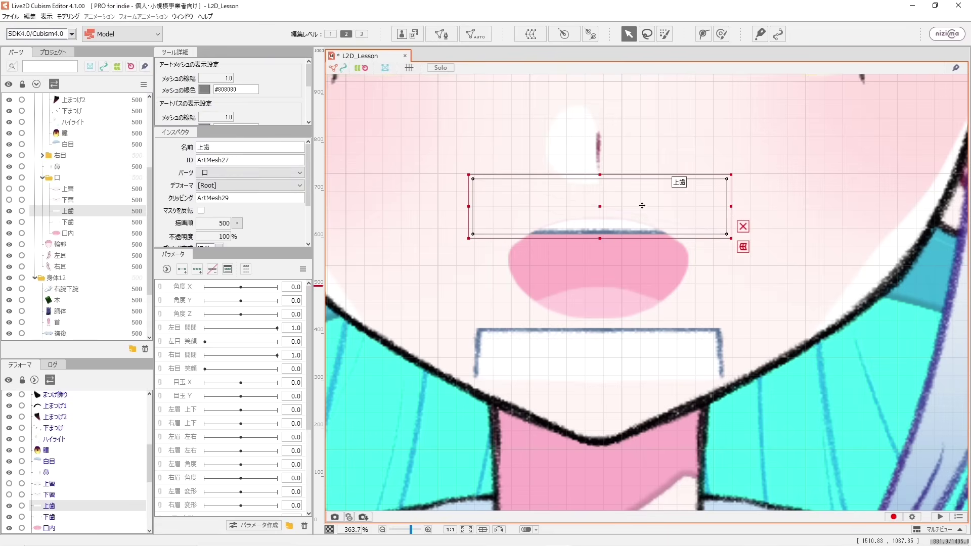
pyautogui.moveTo(643, 205); pyautogui.dragTo(626, 195)
# - Apply the same clipping ID, ArtMesh29, to the 下歯 part
pyautogui.click(604, 352)
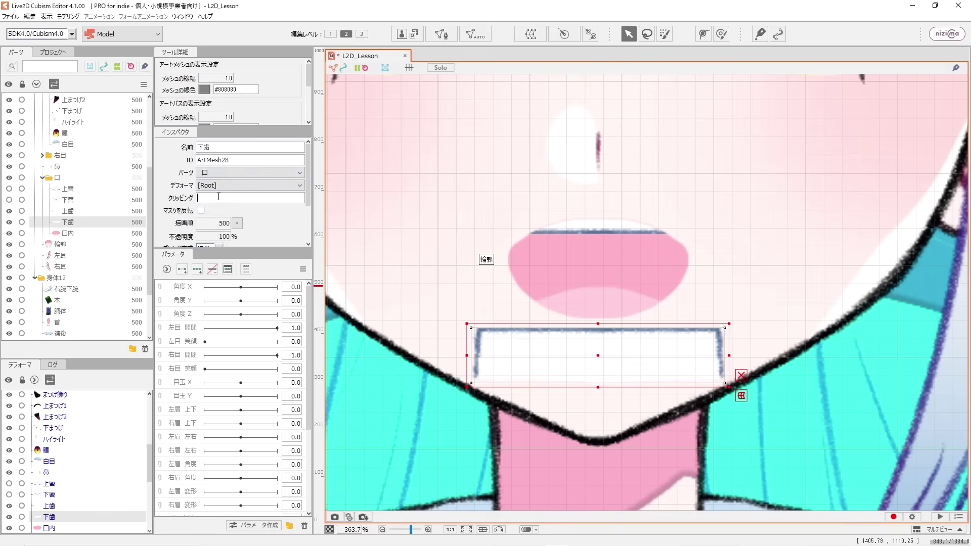
pyautogui.hotkey('ctrl', 'v')
pyautogui.press('Return')
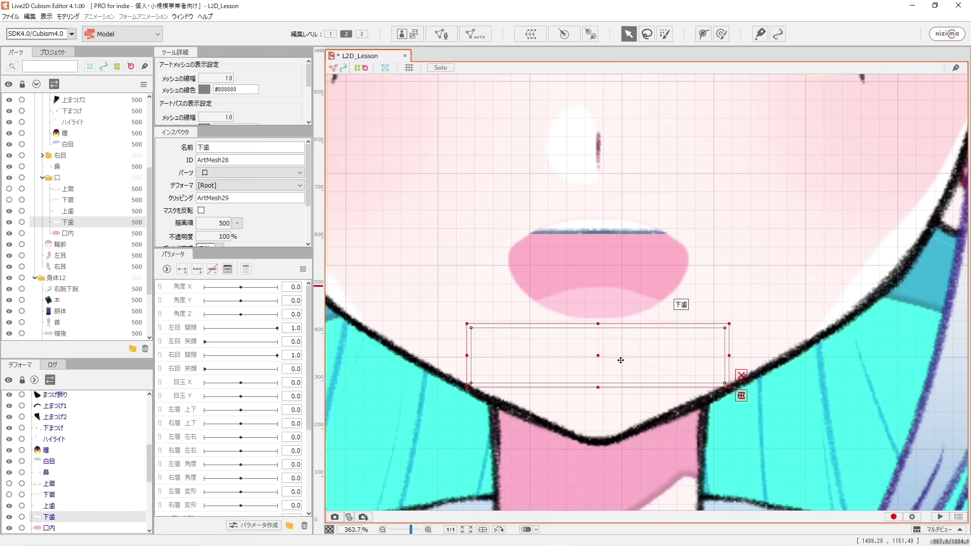
pyautogui.moveTo(621, 360); pyautogui.dragTo(617, 392)
# - Make the 下唇 and 上唇 parts visible again, and view the closed mouth within the whole face
pyautogui.click(68, 200)
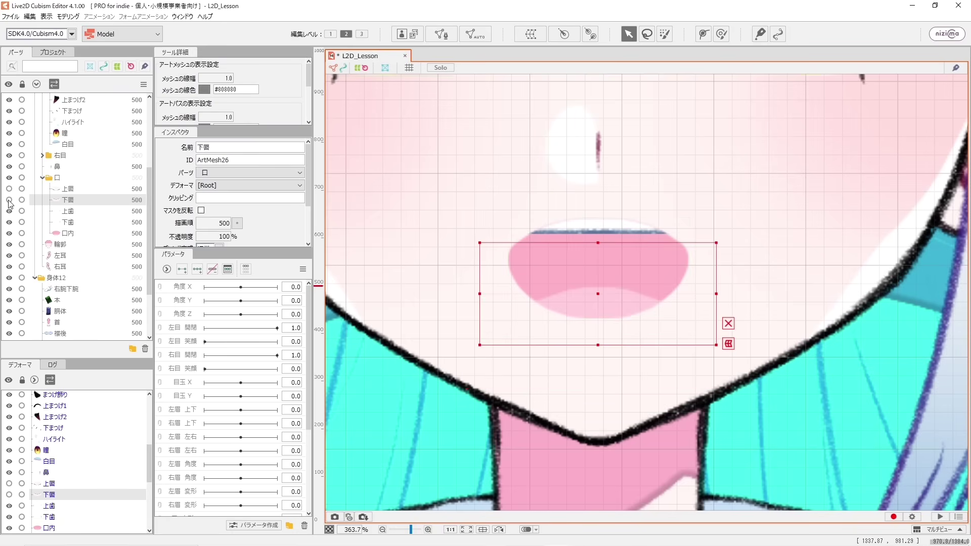
pyautogui.click(9, 200)
pyautogui.click(9, 190)
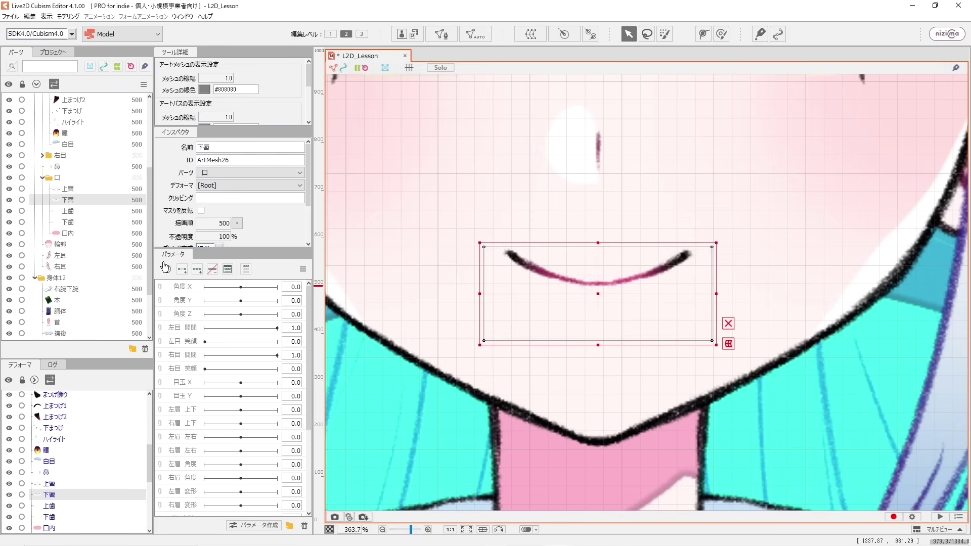
pyautogui.scroll(-3, 594, 256)
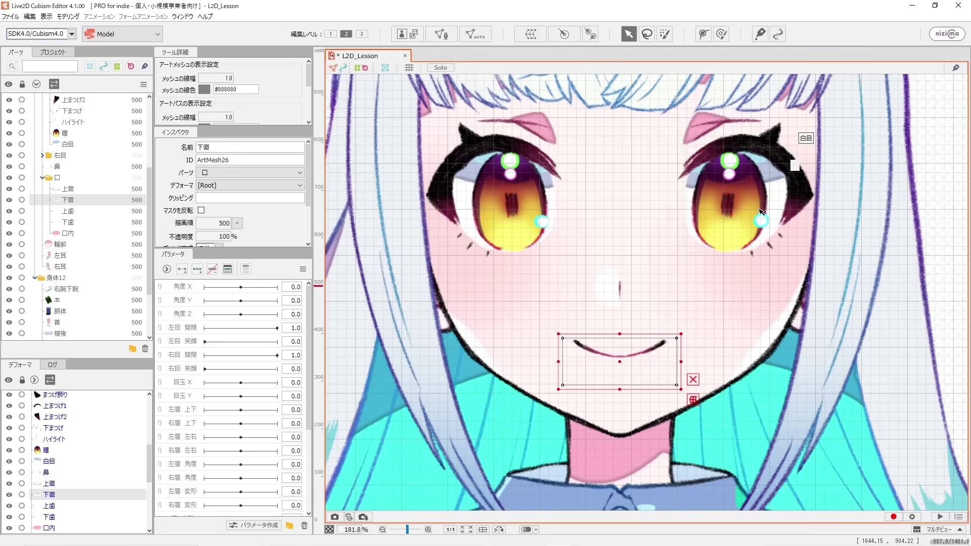
pyautogui.scroll(-3, 737, 216)
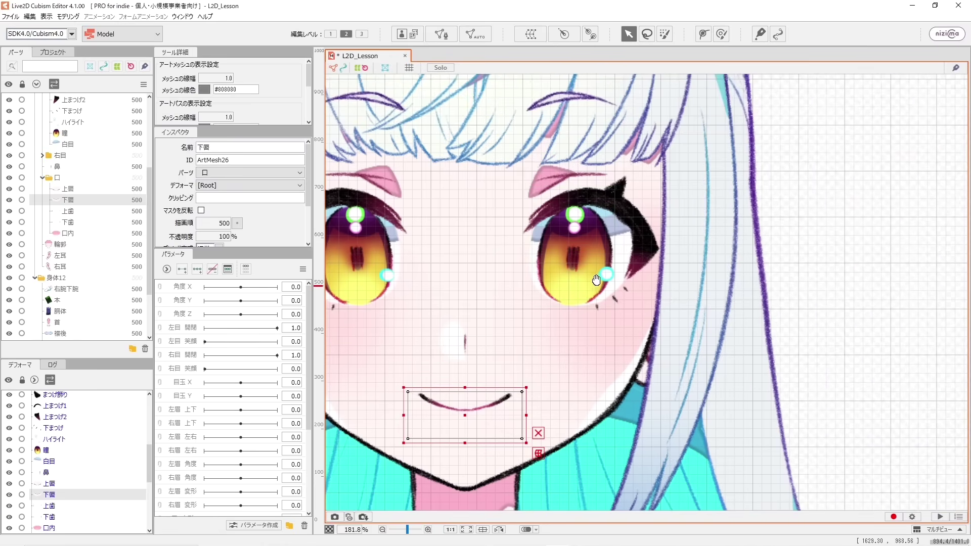
# - Try moving the left eye's 瞳 part around over the white of the eye, and undo the moves
pyautogui.scroll(3, 565, 237)
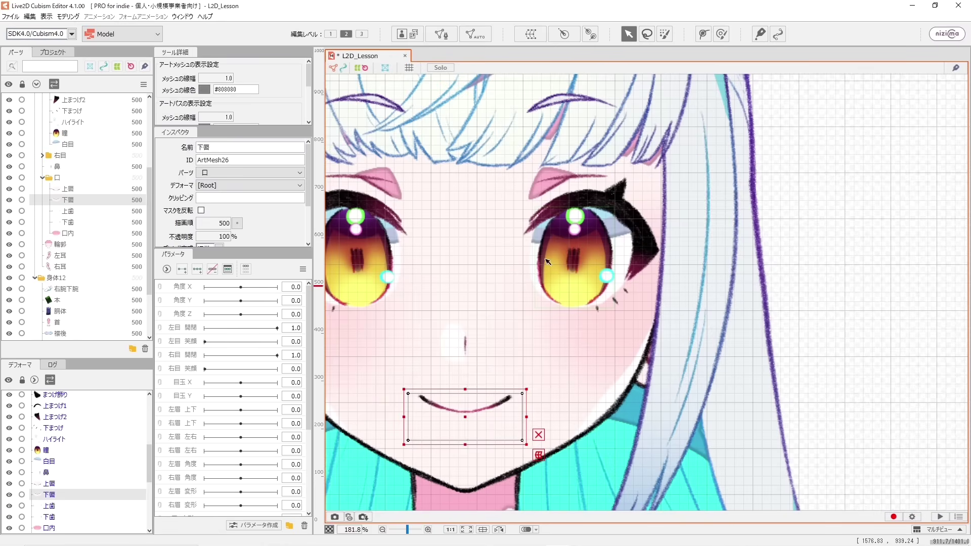
pyautogui.scroll(2, 547, 261)
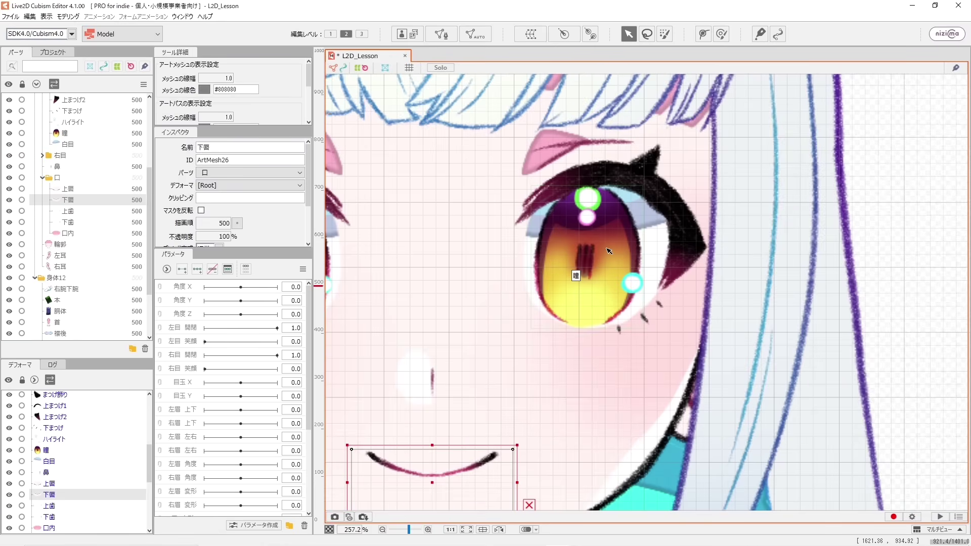
pyautogui.click(586, 259)
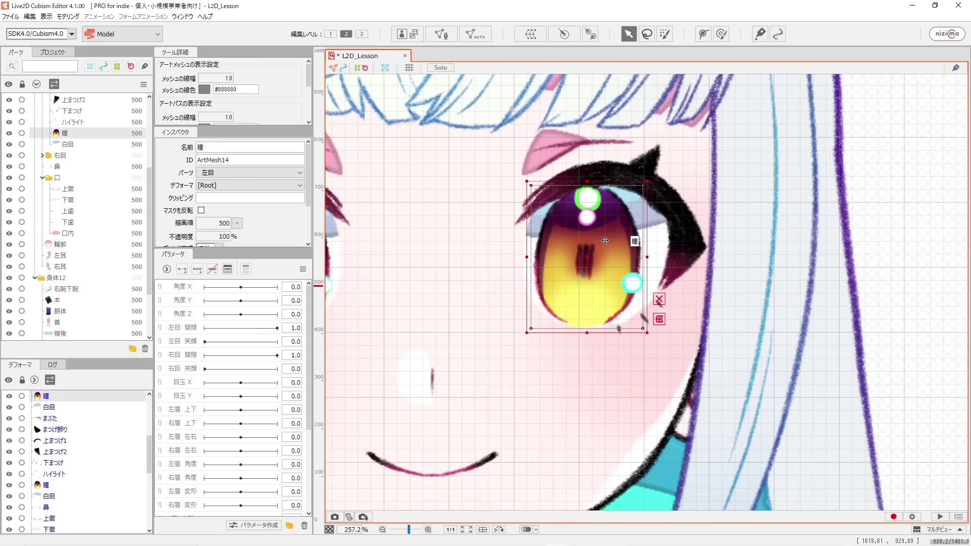
pyautogui.moveTo(601, 246); pyautogui.dragTo(583, 281)
pyautogui.moveTo(625, 258); pyautogui.dragTo(615, 236)
pyautogui.click(532, 258)
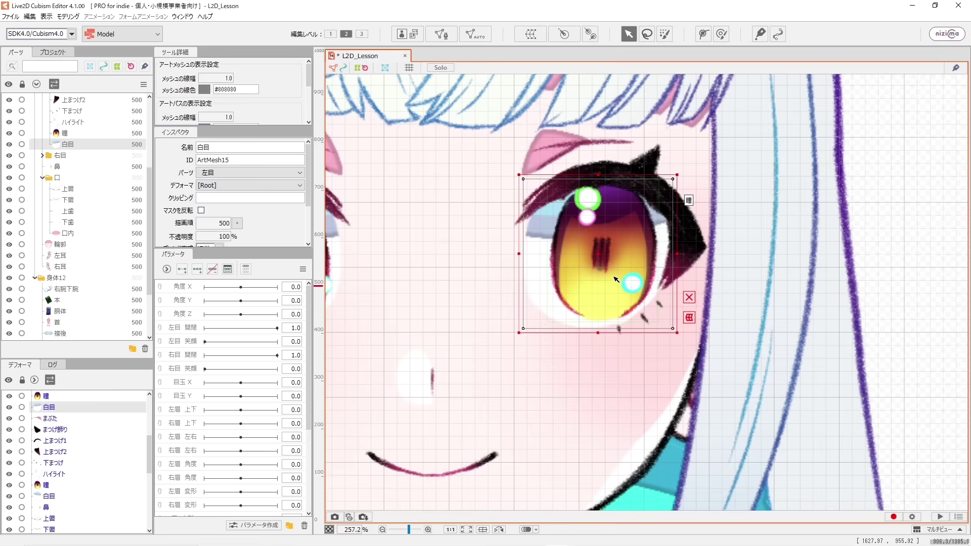
pyautogui.hotkey('ctrl', 'z')
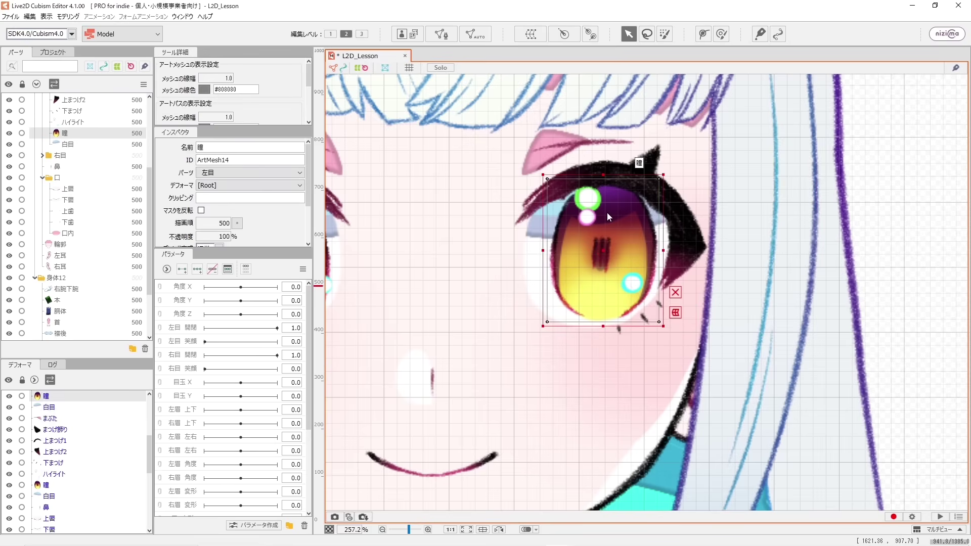
pyautogui.hotkey('ctrl', 'z')
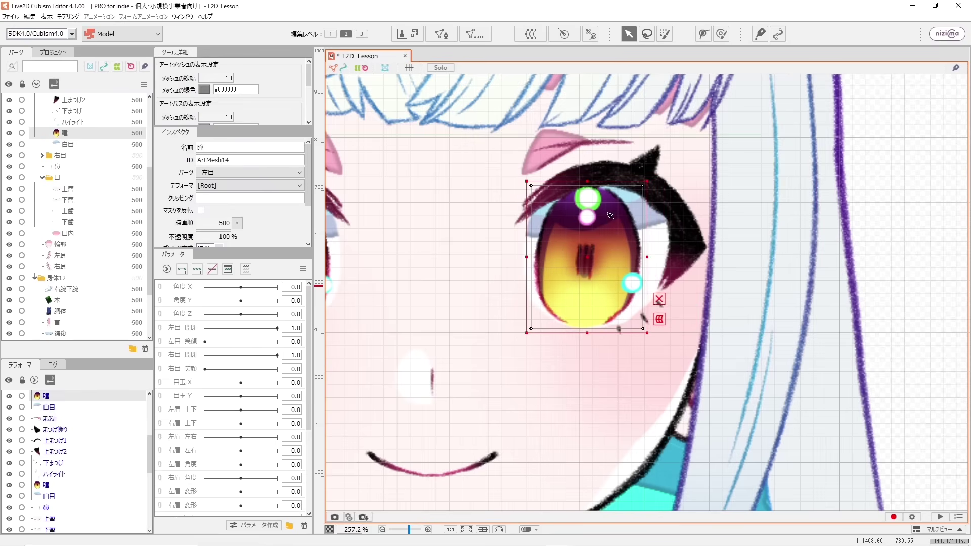
# - Select the left eye's 白目 part and copy its ID, ArtMesh15
pyautogui.rightClick(661, 234)
pyautogui.click(659, 232)
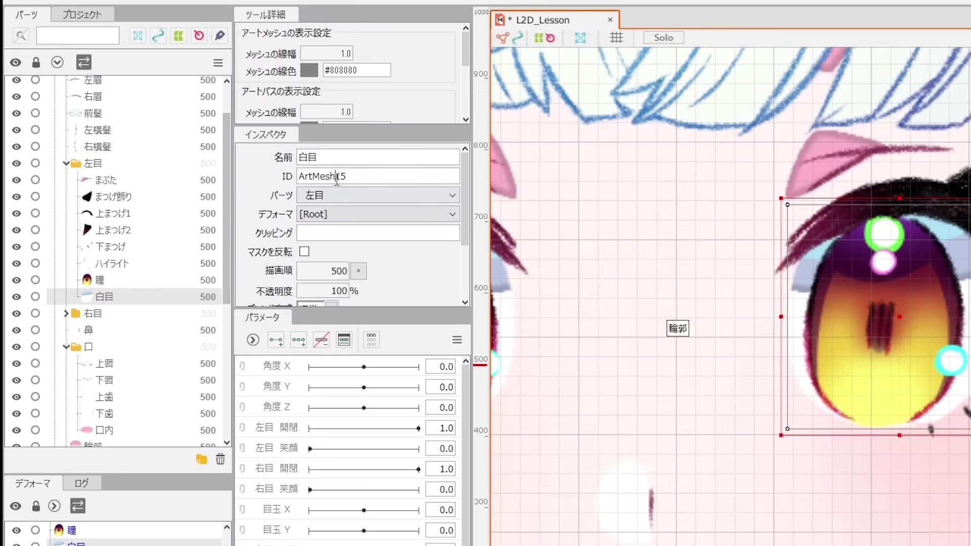
pyautogui.doubleClick(337, 177)
pyautogui.click(368, 176)
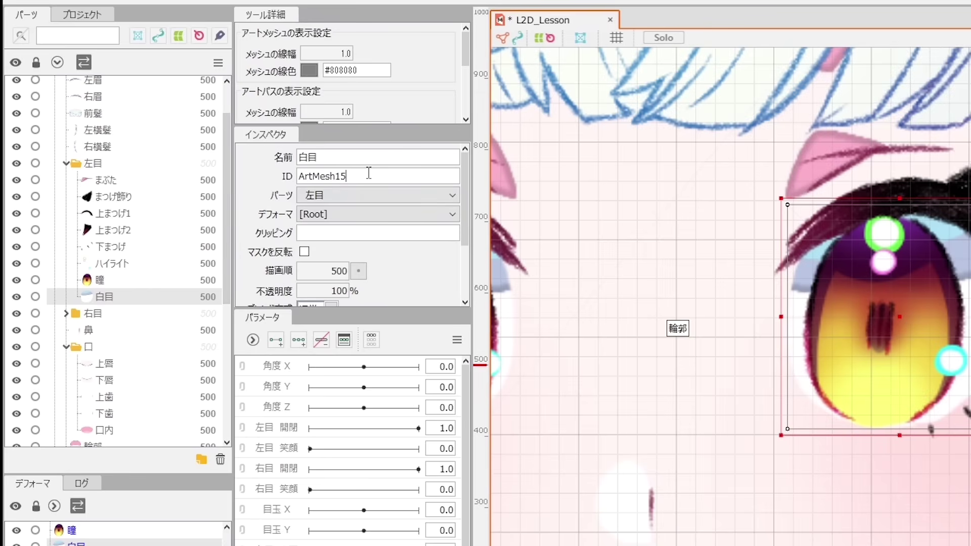
pyautogui.doubleClick(368, 176)
pyautogui.hotkey('ctrl', 'c')
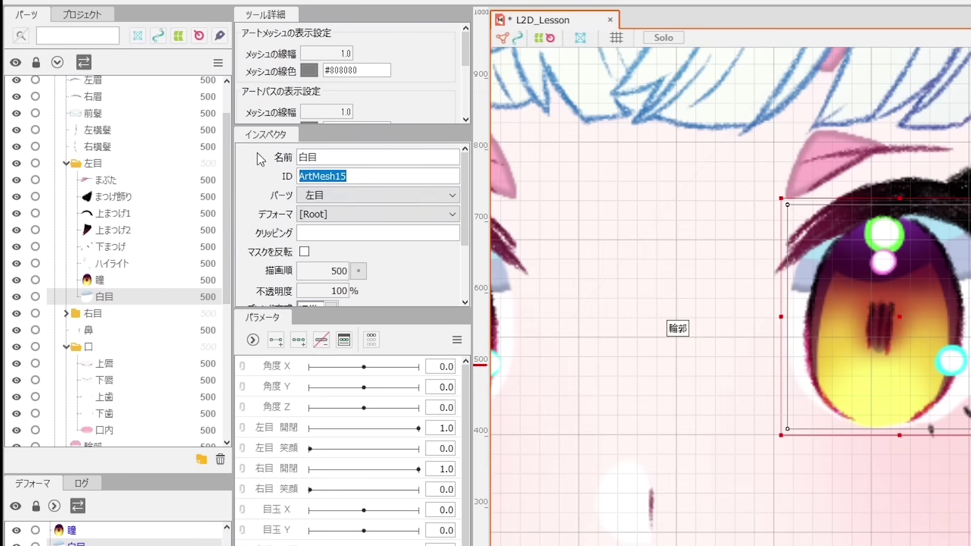
# - Clip the left eye's 瞳 part to the white of the eye by setting its クリッピング ID to ArtMesh15, and test it by moving the pupil
pyautogui.click(88, 281)
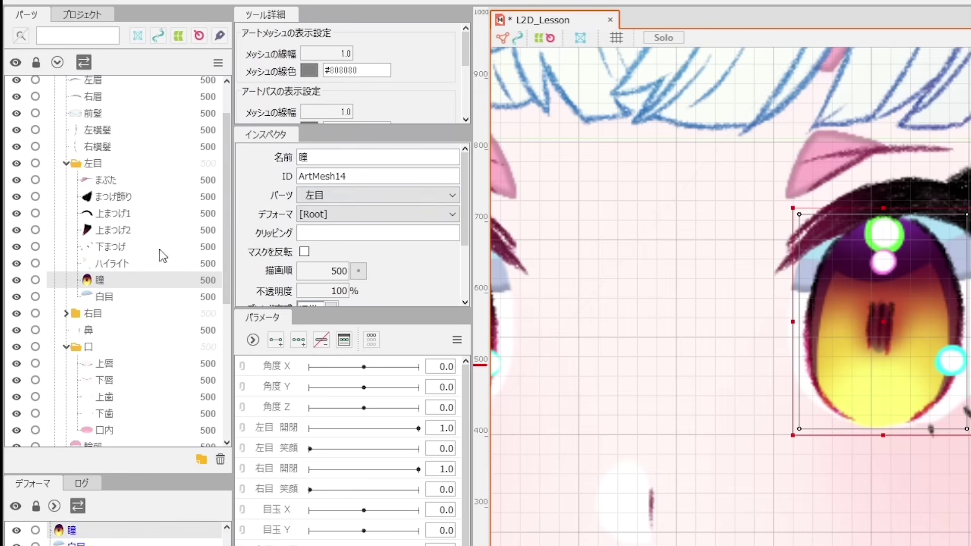
pyautogui.click(321, 236)
pyautogui.hotkey('ctrl', 'v')
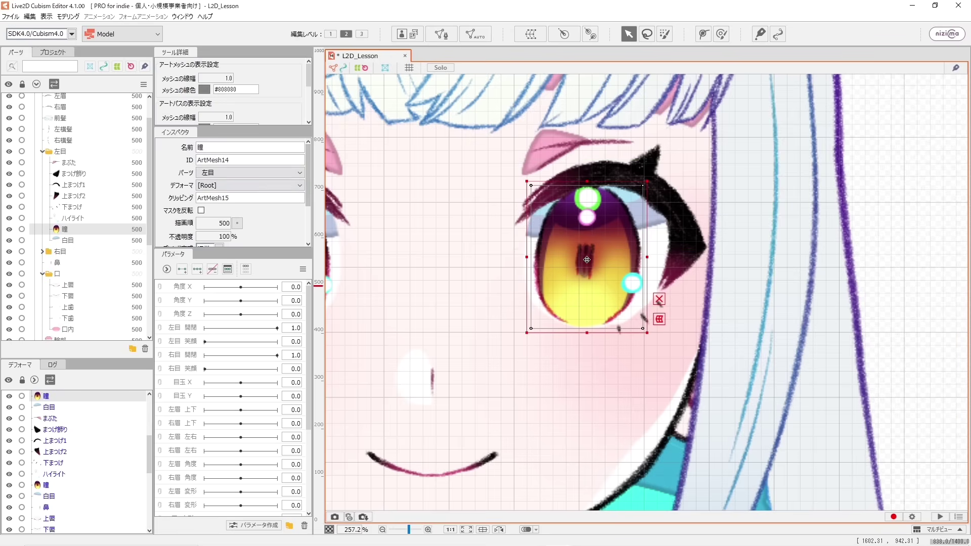
pyautogui.moveTo(915, 326); pyautogui.dragTo(926, 432)
pyautogui.moveTo(616, 330); pyautogui.dragTo(582, 242)
# - Move the left eye's ハイライト part as a test, undo the move, and set its クリッピング ID to ArtMesh15
pyautogui.click(587, 199)
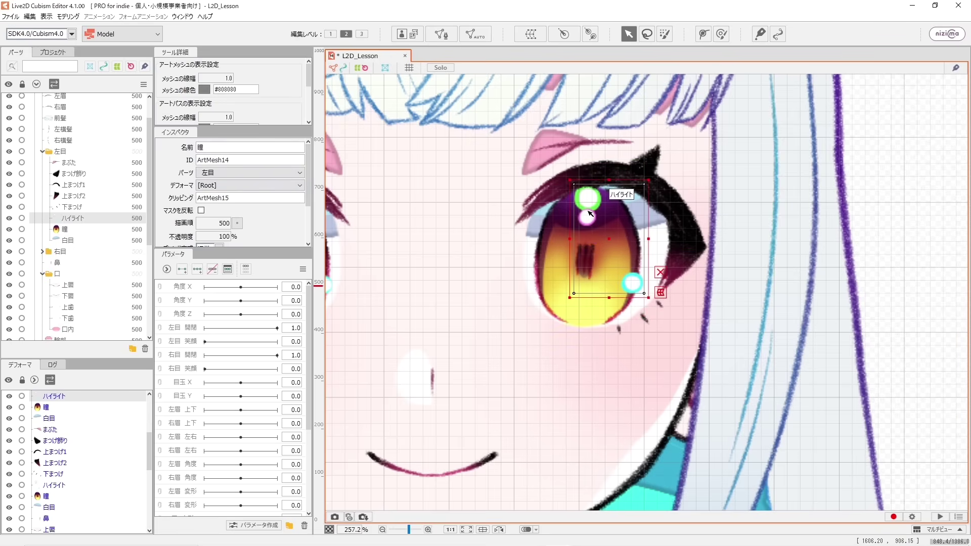
pyautogui.moveTo(587, 198); pyautogui.dragTo(528, 252)
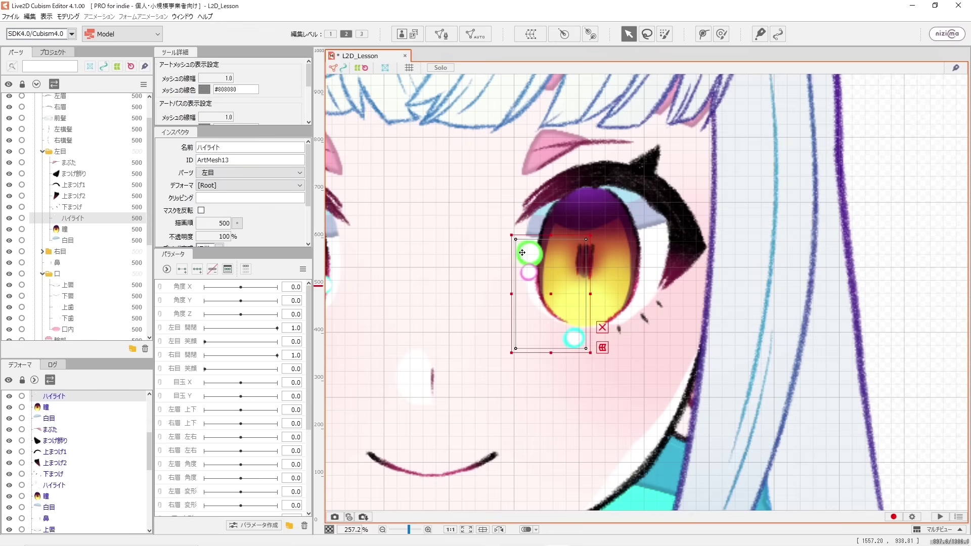
pyautogui.hotkey('ctrl', 'z')
pyautogui.hotkey('ctrl', 'v')
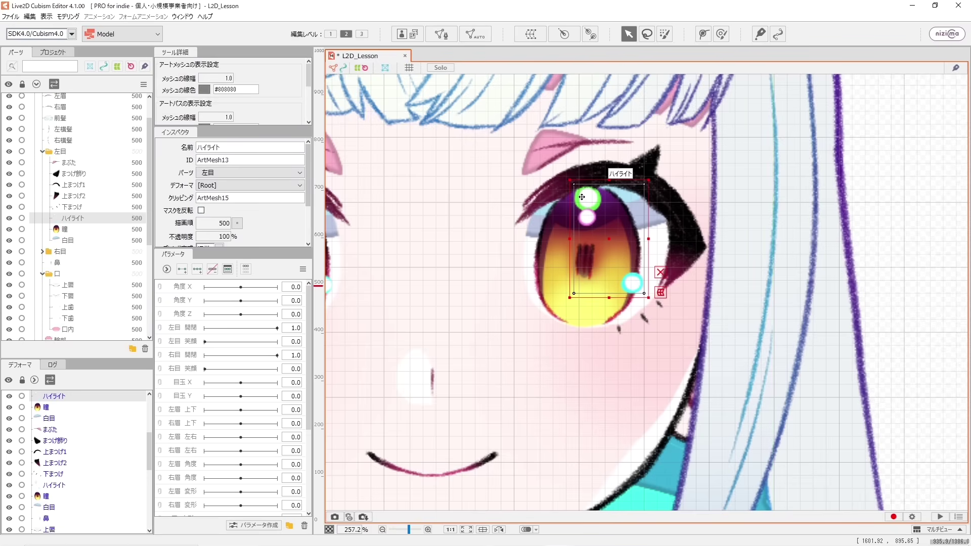
# - Select the right eye's 白目 part and copy its ID, ArtMesh23
pyautogui.moveTo(562, 200); pyautogui.dragTo(546, 188)
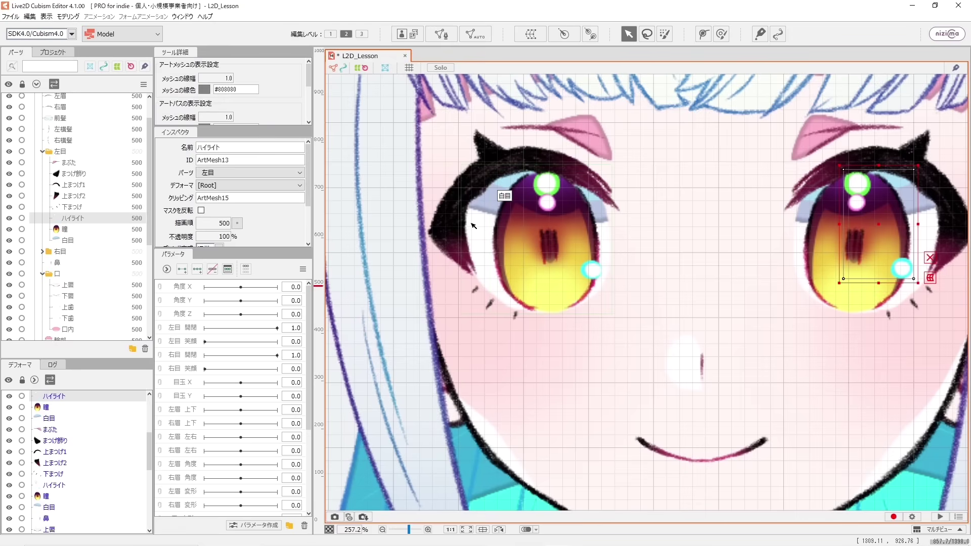
pyautogui.click(470, 222)
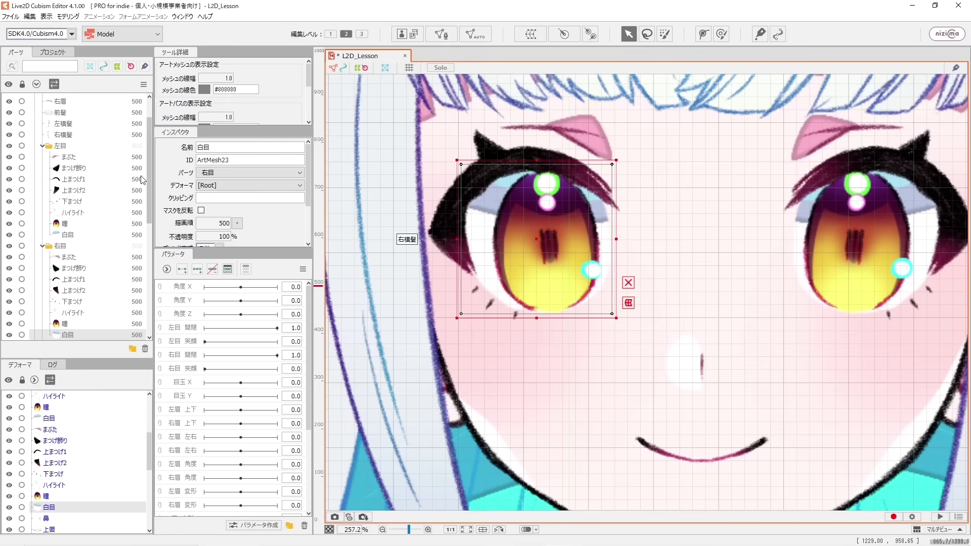
pyautogui.moveTo(149, 162); pyautogui.dragTo(150, 203)
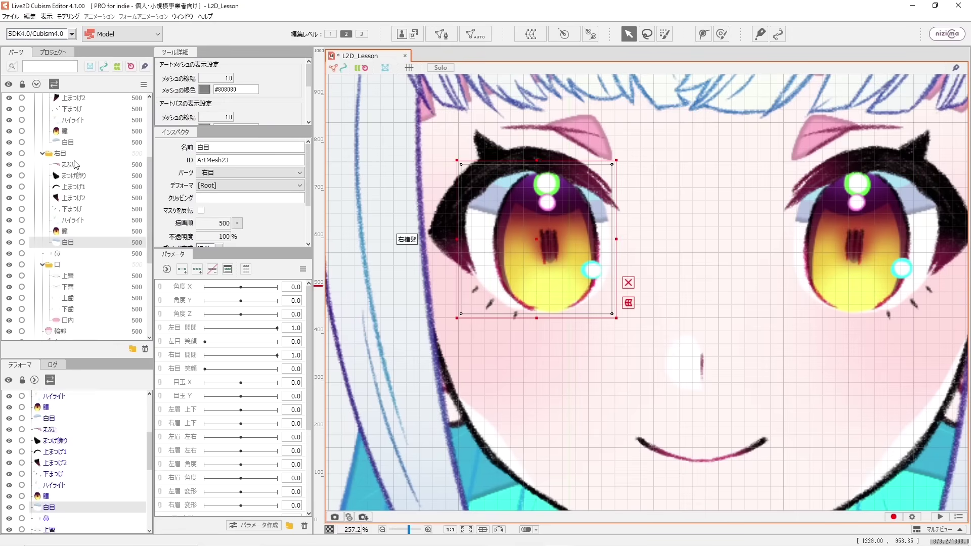
pyautogui.doubleClick(235, 158)
pyautogui.hotkey('ctrl', 'c')
# - Clip the right eye's 瞳 and ハイライト parts to its white by setting both クリッピング IDs to ArtMesh23
pyautogui.click(58, 231)
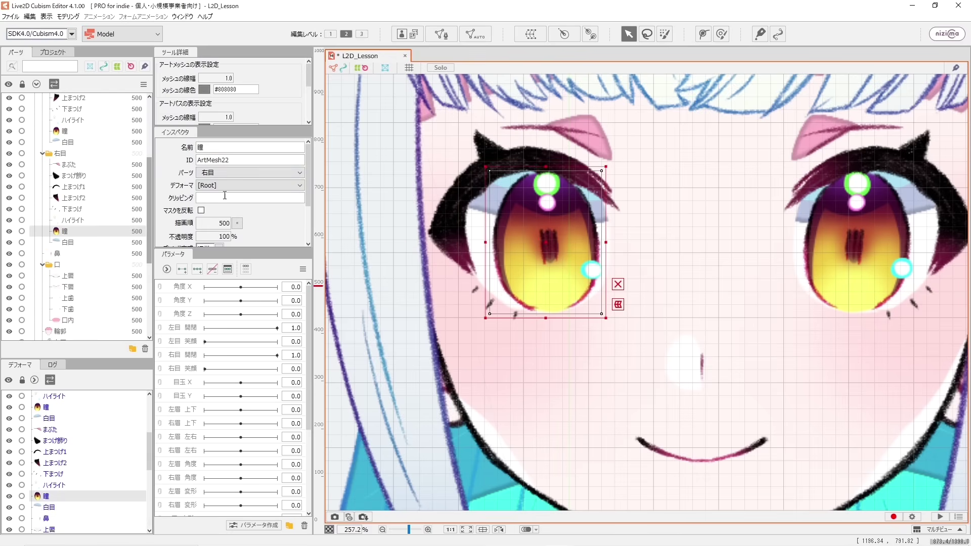
pyautogui.click(230, 196)
pyautogui.hotkey('ctrl', 'v')
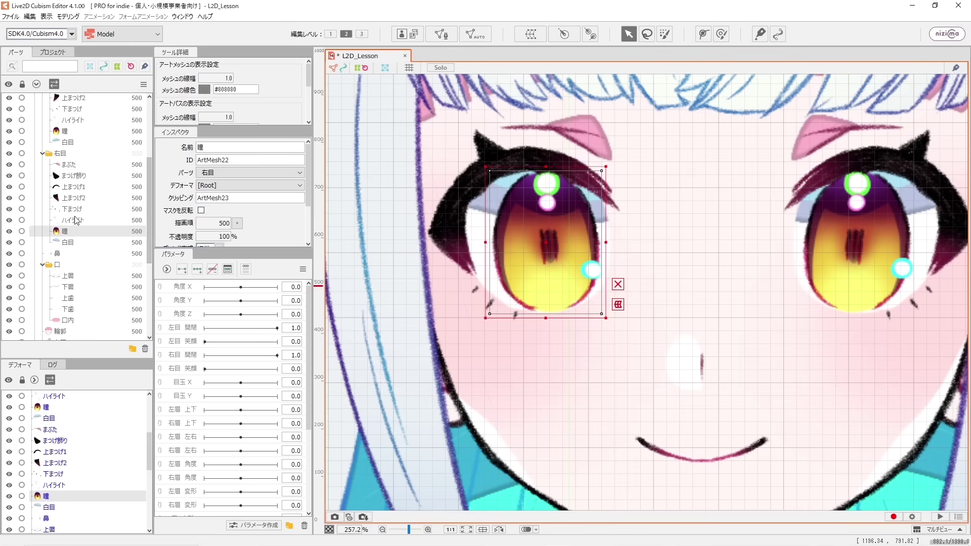
pyautogui.click(76, 220)
pyautogui.click(236, 198)
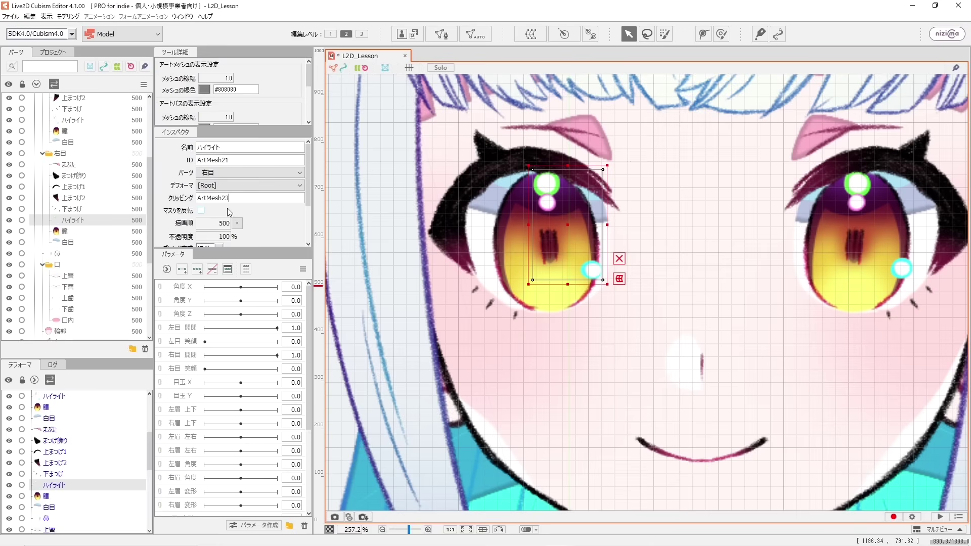
pyautogui.keyDown('ctrl'); pyautogui.click(59, 233); pyautogui.keyUp('ctrl')
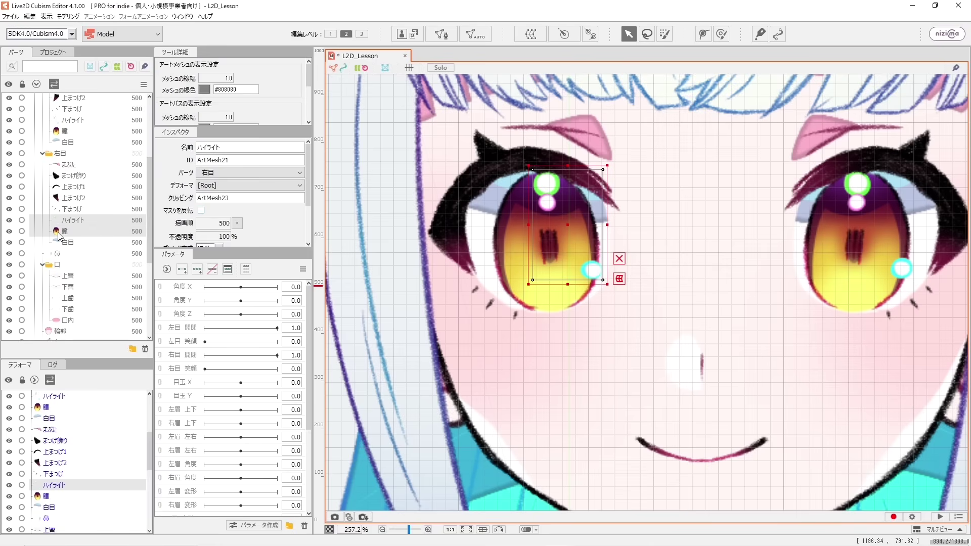
pyautogui.moveTo(552, 265)
pyautogui.mouseDown()
pyautogui.moveTo(544, 280)
pyautogui.moveTo(626, 371)
pyautogui.moveTo(515, 204)
pyautogui.moveTo(630, 343)
pyautogui.moveTo(534, 260)
pyautogui.mouseUp()
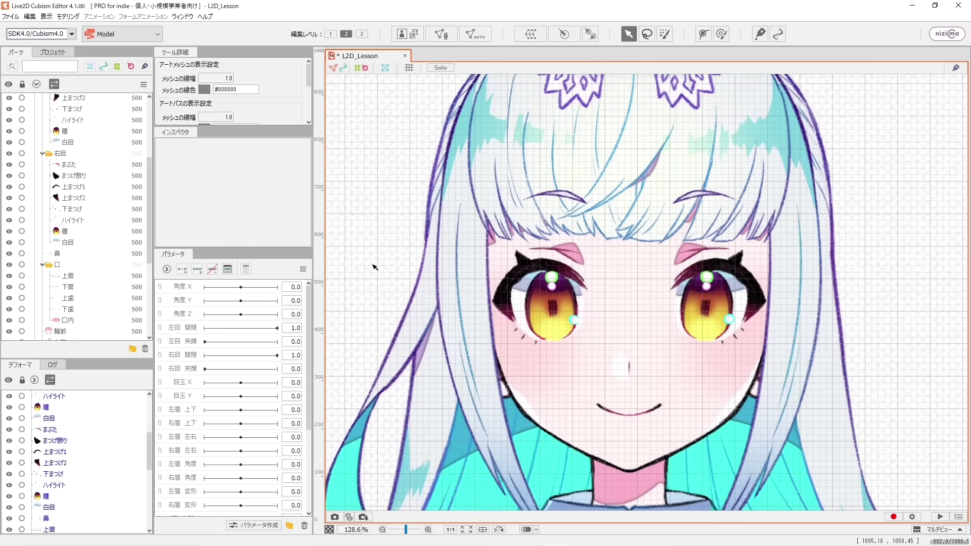
# - Save the model as L2D_Lesson.cmo3 in the L2D_Lesson folder, and look at the saved file beside the PSD
pyautogui.scroll(-3, 669, 294)
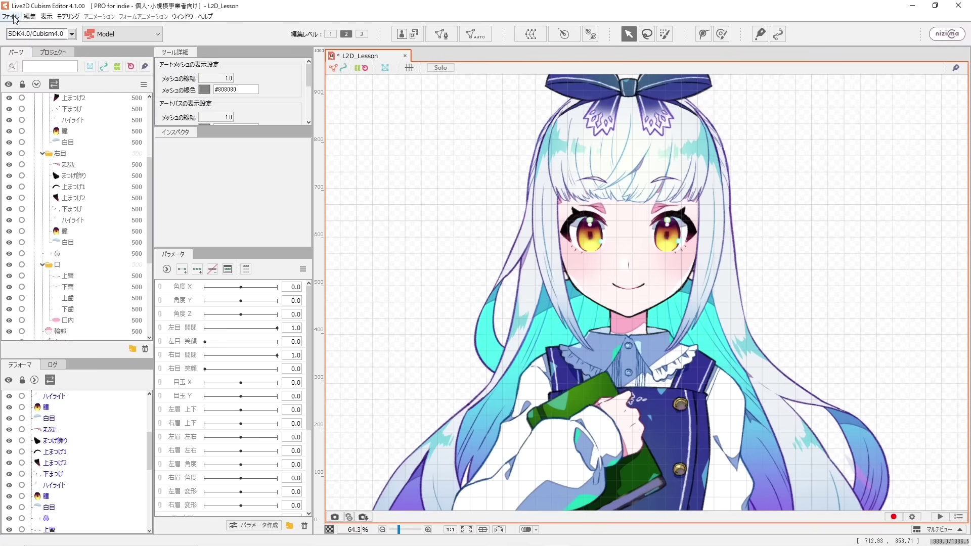
pyautogui.click(11, 16)
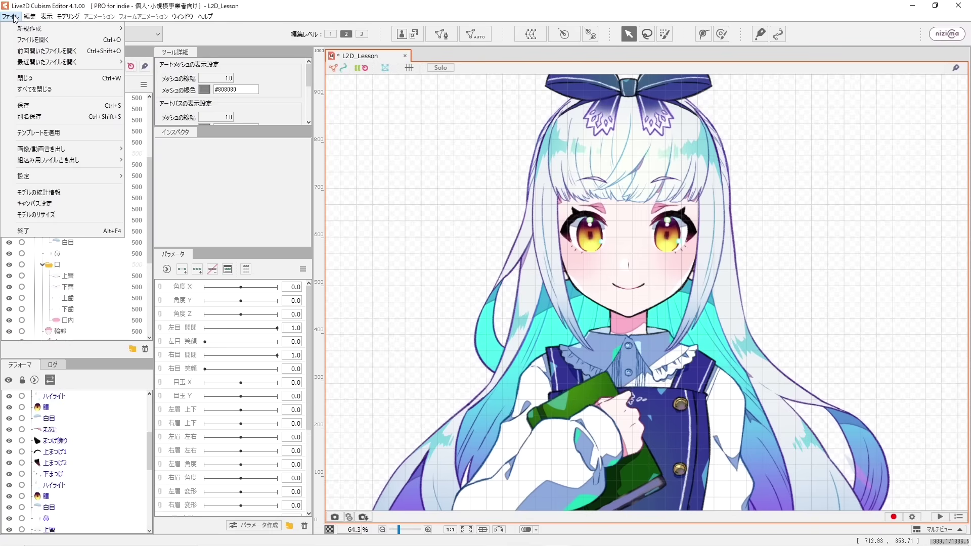
pyautogui.click(28, 109)
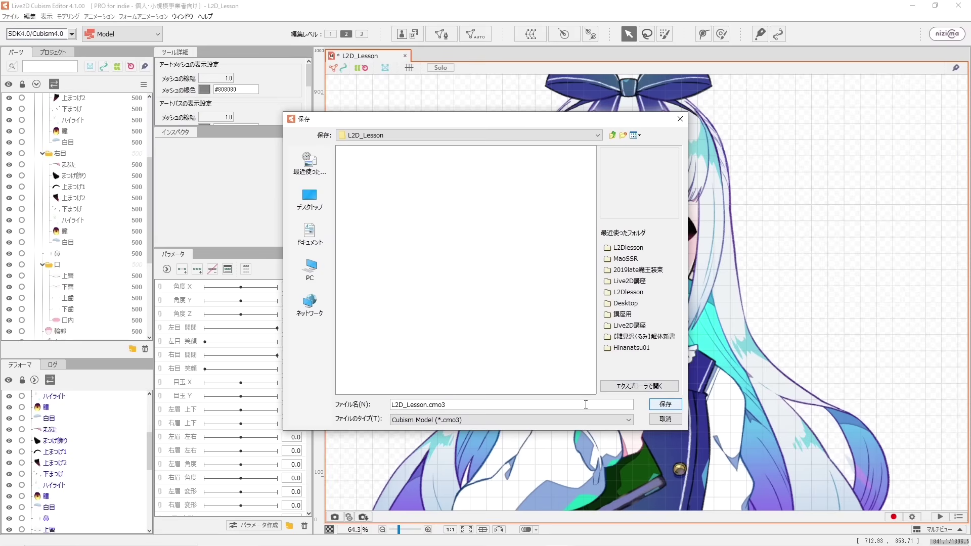
pyautogui.click(672, 406)
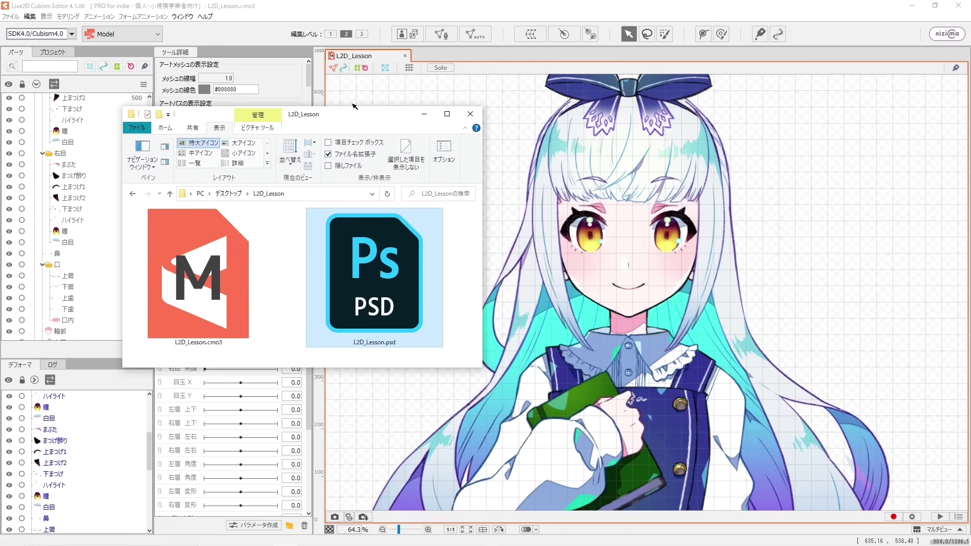
pyautogui.moveTo(339, 120); pyautogui.dragTo(403, 114)
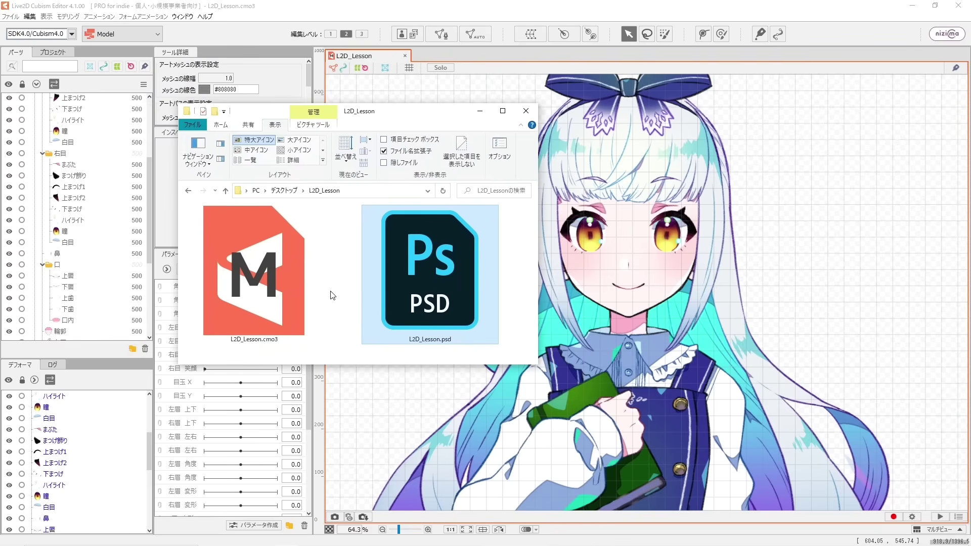
pyautogui.click(268, 284)
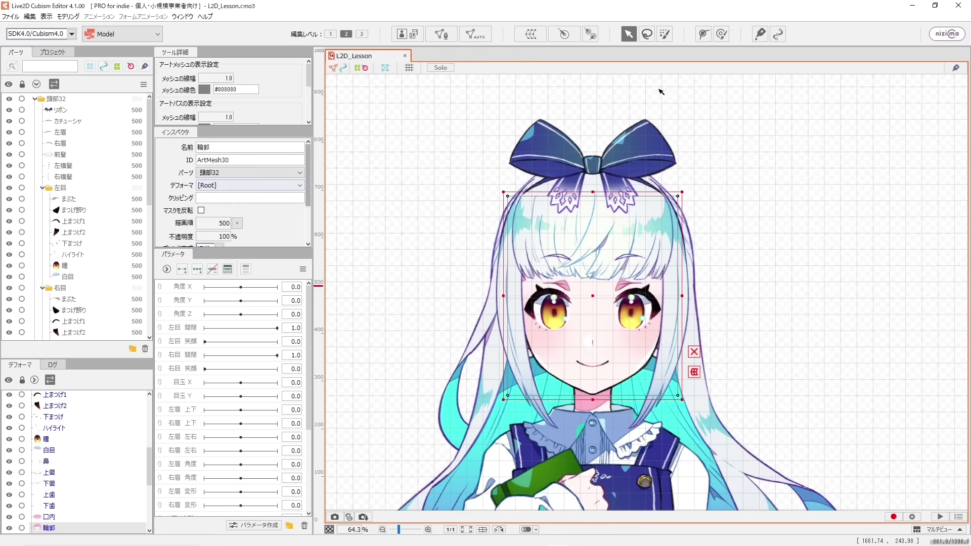
# - Generate a mesh automatically for the リボン part using the 標準 preset
pyautogui.click(650, 144)
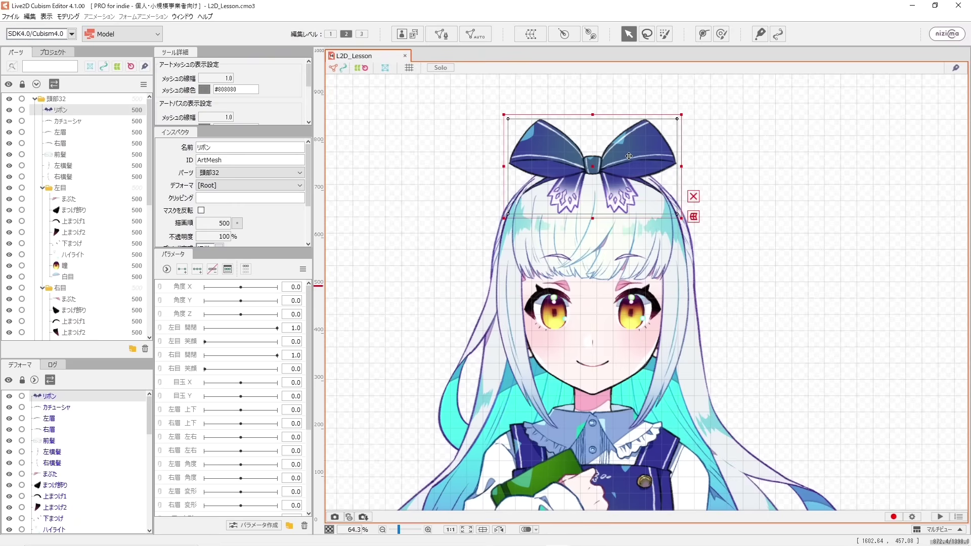
pyautogui.scroll(-2, 617, 160)
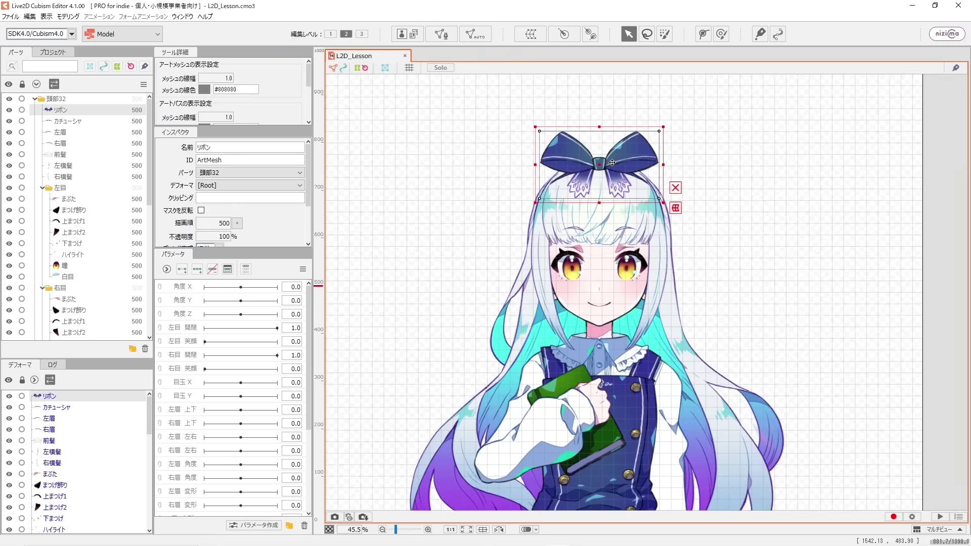
pyautogui.scroll(6, 617, 161)
pyautogui.moveTo(627, 211); pyautogui.dragTo(670, 234)
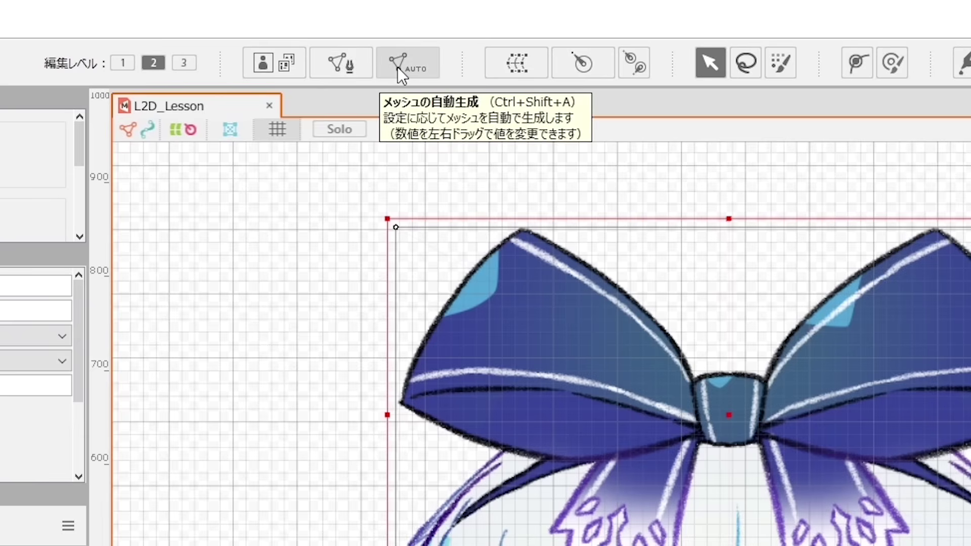
pyautogui.click(396, 67)
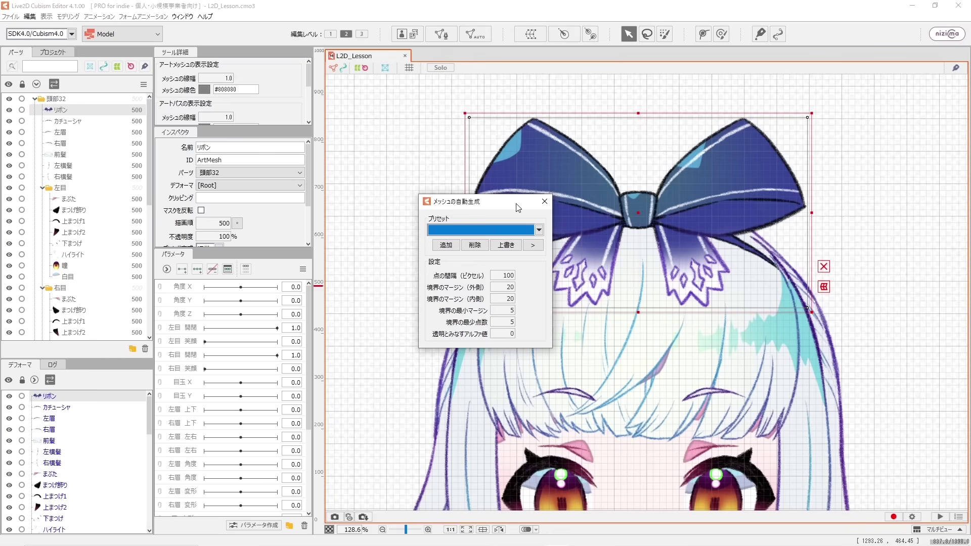
pyautogui.moveTo(518, 208); pyautogui.dragTo(394, 96)
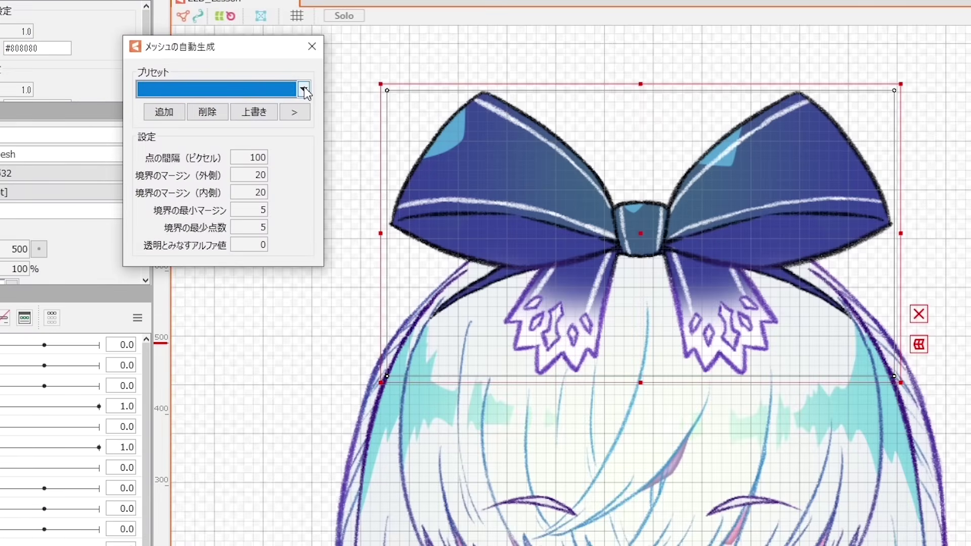
pyautogui.click(304, 89)
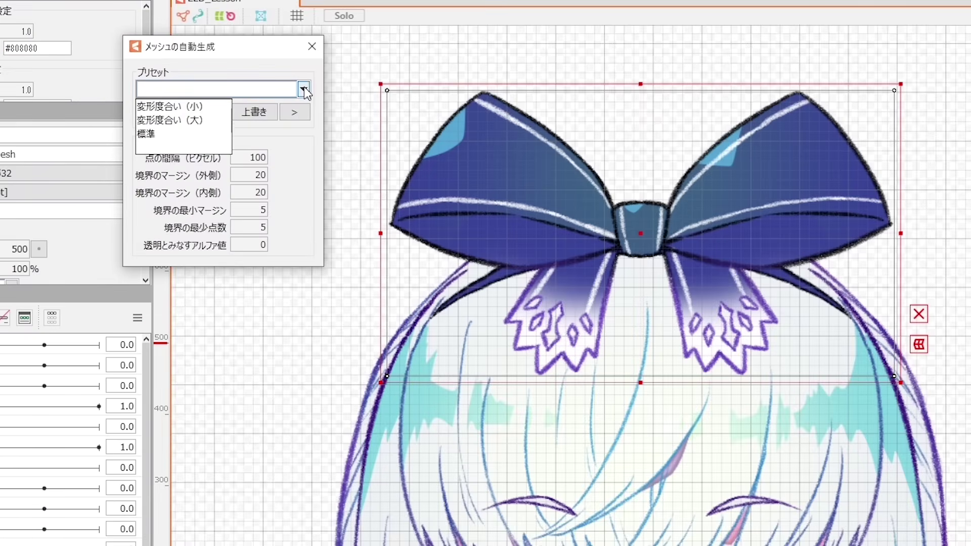
pyautogui.click(187, 134)
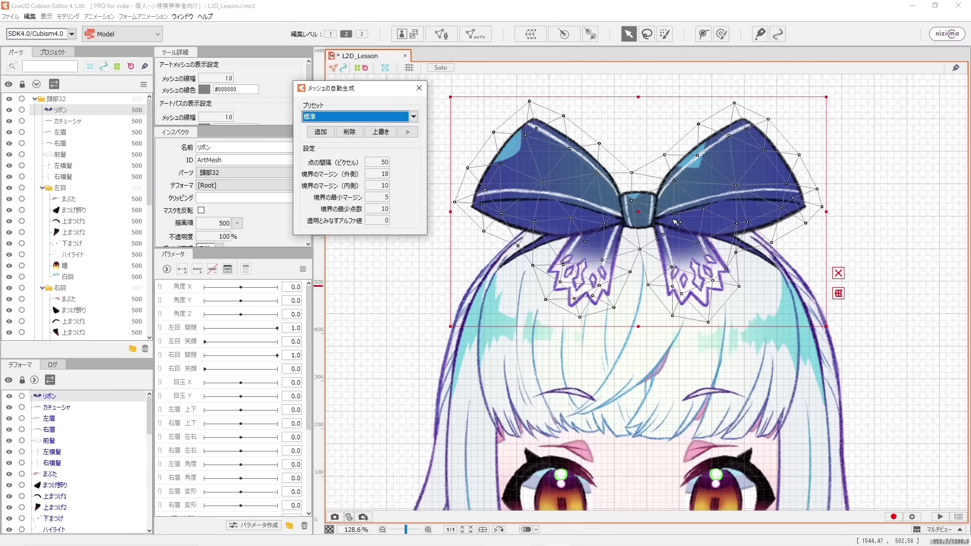
# - Try moving two mesh vertices beside the リボン part's central knot to test how the artwork deforms, and undo the moves
pyautogui.scroll(2, 655, 193)
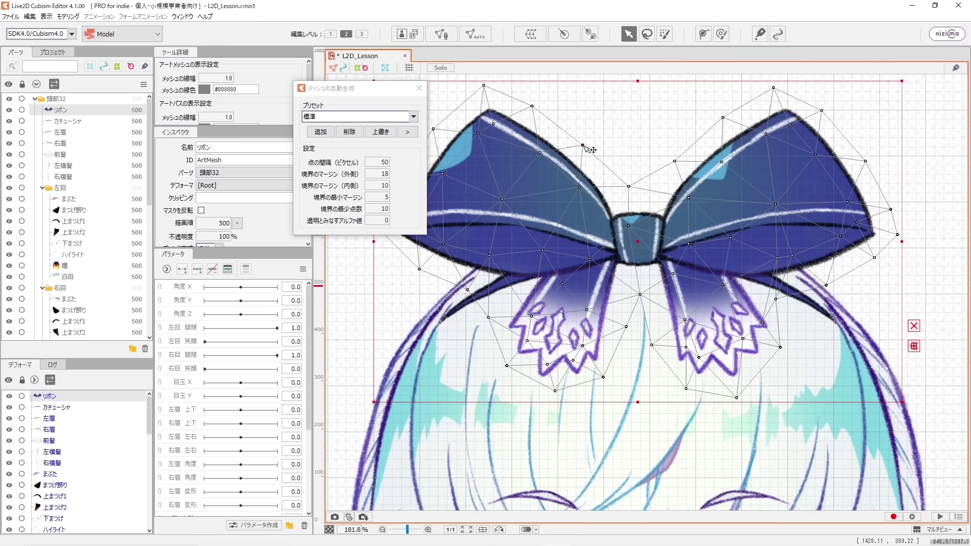
pyautogui.moveTo(584, 146); pyautogui.dragTo(632, 89)
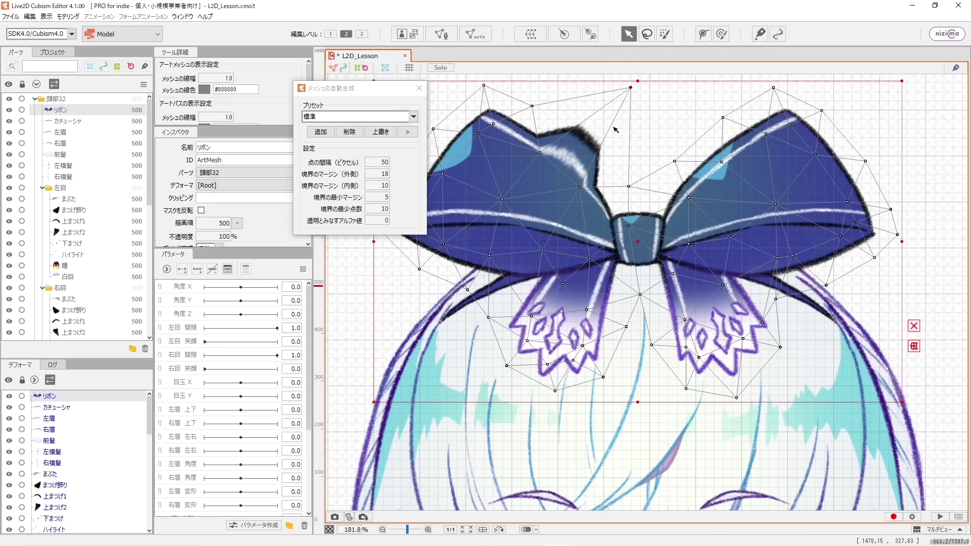
pyautogui.moveTo(580, 187); pyautogui.dragTo(643, 162)
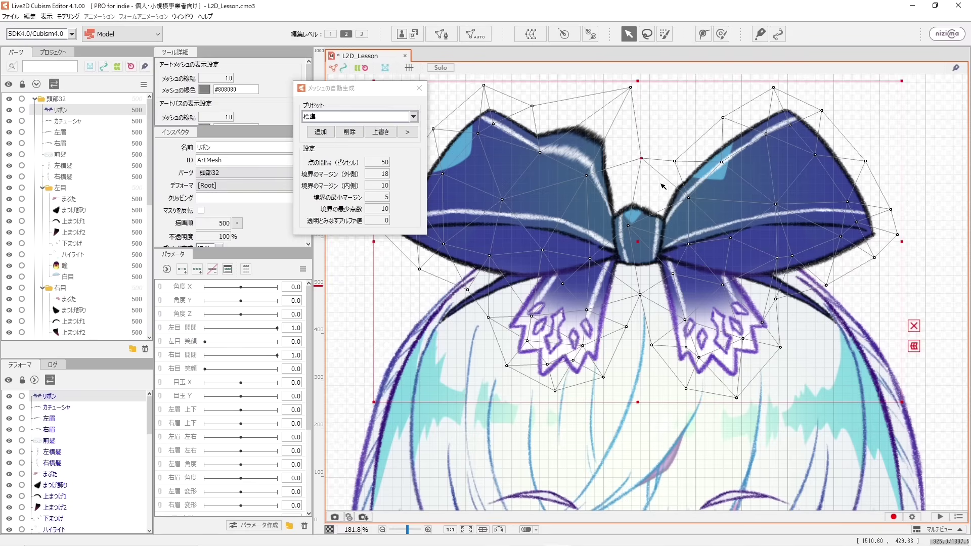
pyautogui.hotkey('ctrl', 'z')
pyautogui.hotkey('ctrl', 'z')
pyautogui.hotkey('ctrl', 'z')
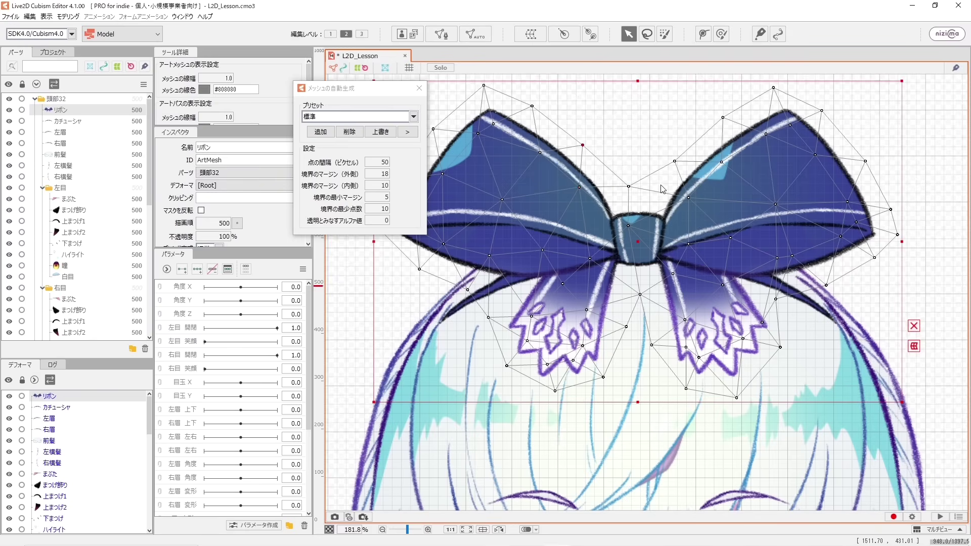
# - Generate a mesh automatically for the カチューシャ part using the 標準 preset
pyautogui.click(601, 101)
pyautogui.click(77, 122)
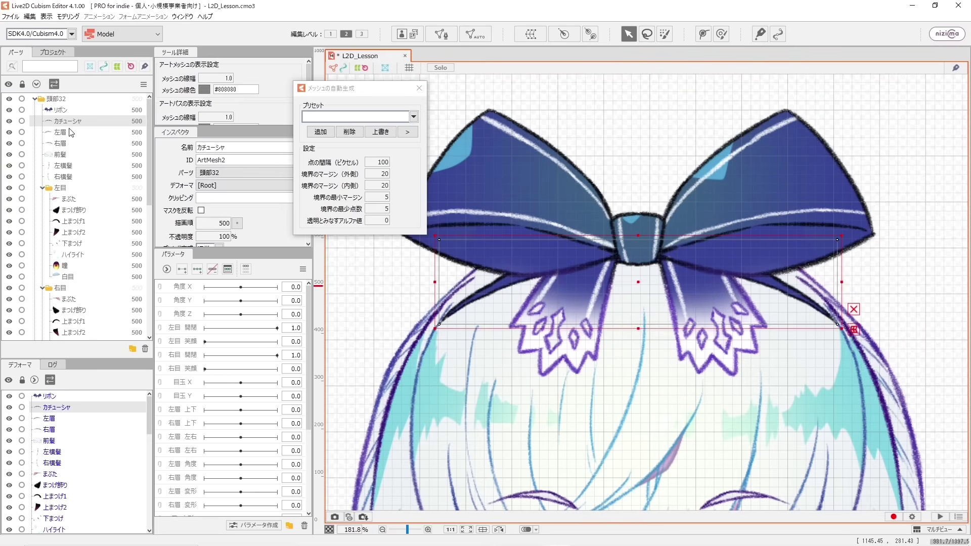
pyautogui.click(413, 115)
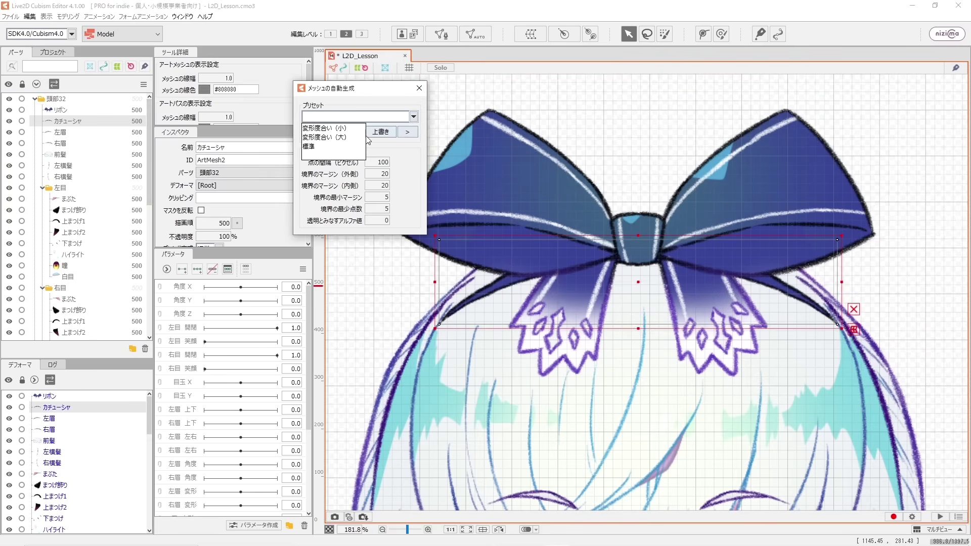
pyautogui.click(341, 145)
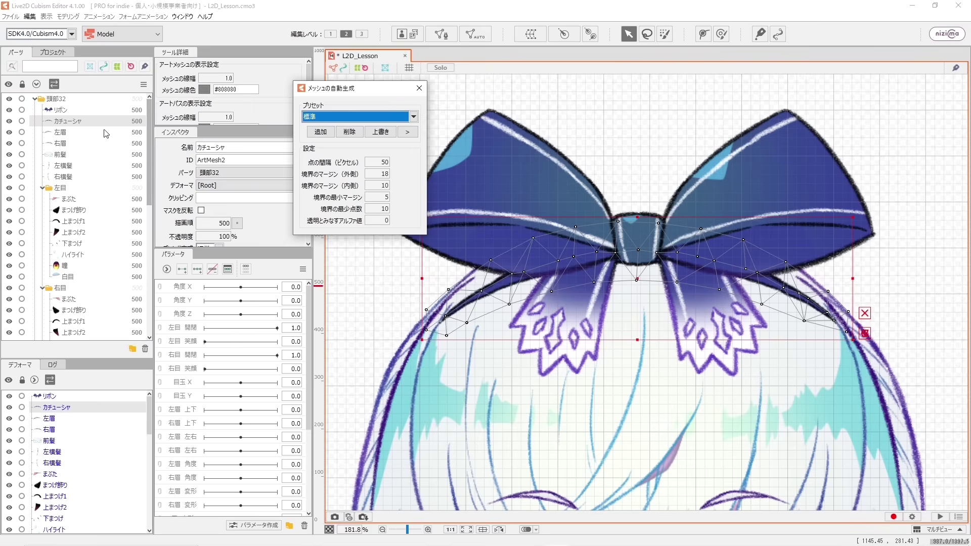
# - Generate meshes for the 左眉 and 右眉 parts together, trying the 標準 preset and settling on 変形度合い（大）
pyautogui.click(62, 135)
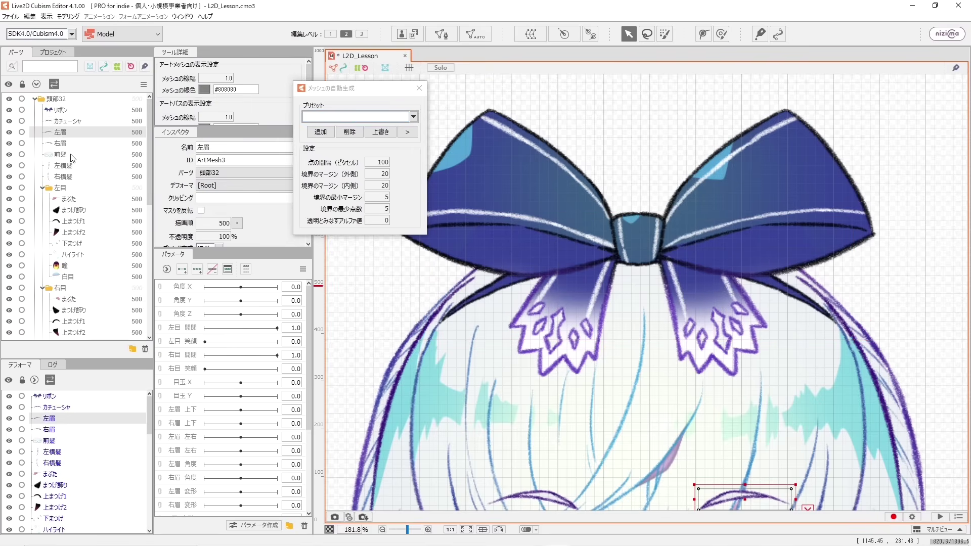
pyautogui.click(71, 144)
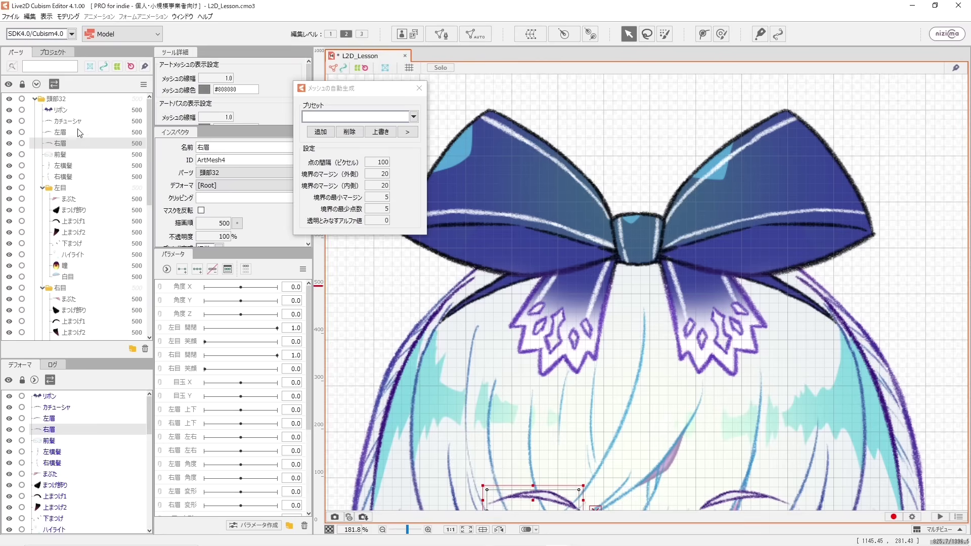
pyautogui.click(79, 133)
pyautogui.keyDown('ctrl'); pyautogui.click(64, 144); pyautogui.keyUp('ctrl')
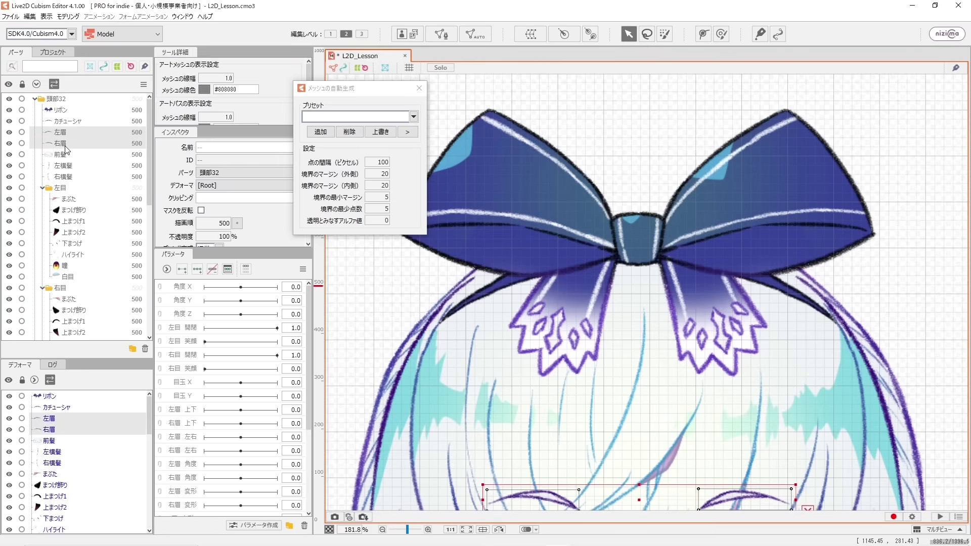
pyautogui.keyDown('ctrl'); pyautogui.click(66, 154); pyautogui.keyUp('ctrl')
pyautogui.keyDown('ctrl'); pyautogui.click(67, 164); pyautogui.keyUp('ctrl')
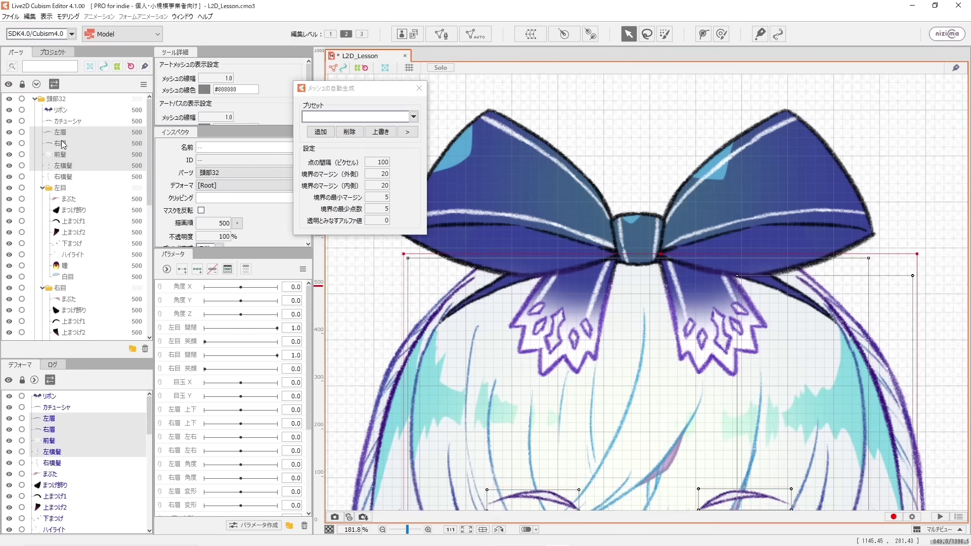
pyautogui.click(62, 142)
pyautogui.keyDown('ctrl'); pyautogui.click(70, 131); pyautogui.keyUp('ctrl')
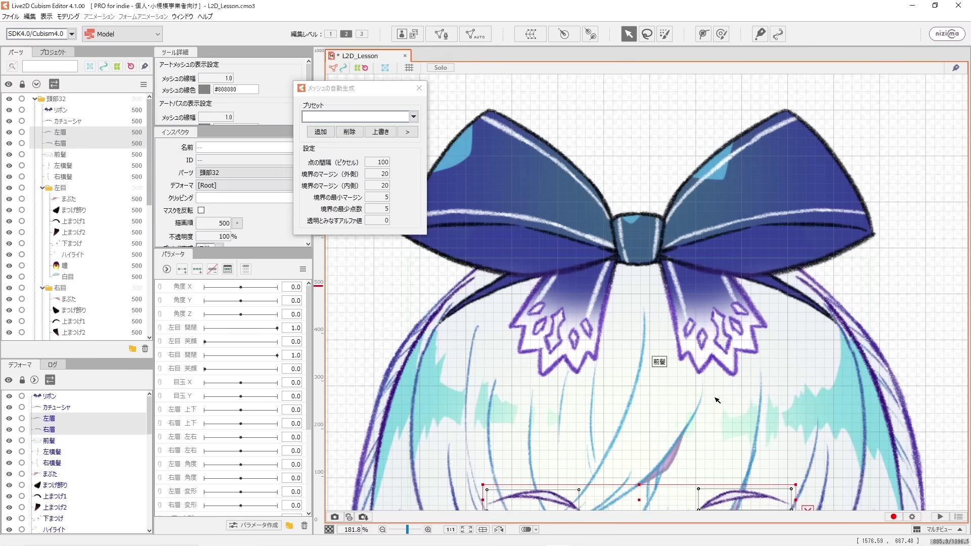
pyautogui.moveTo(647, 384); pyautogui.dragTo(638, 49)
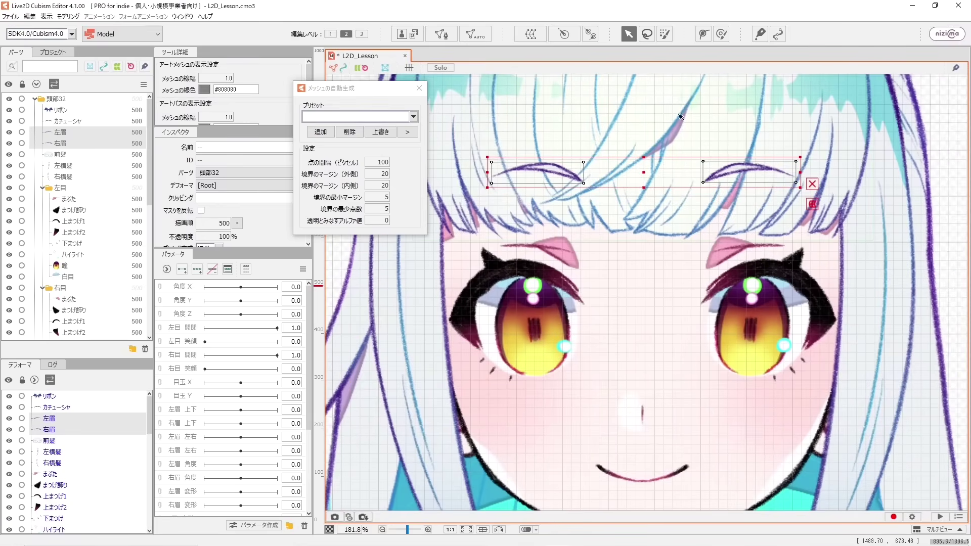
pyautogui.click(413, 116)
pyautogui.click(331, 147)
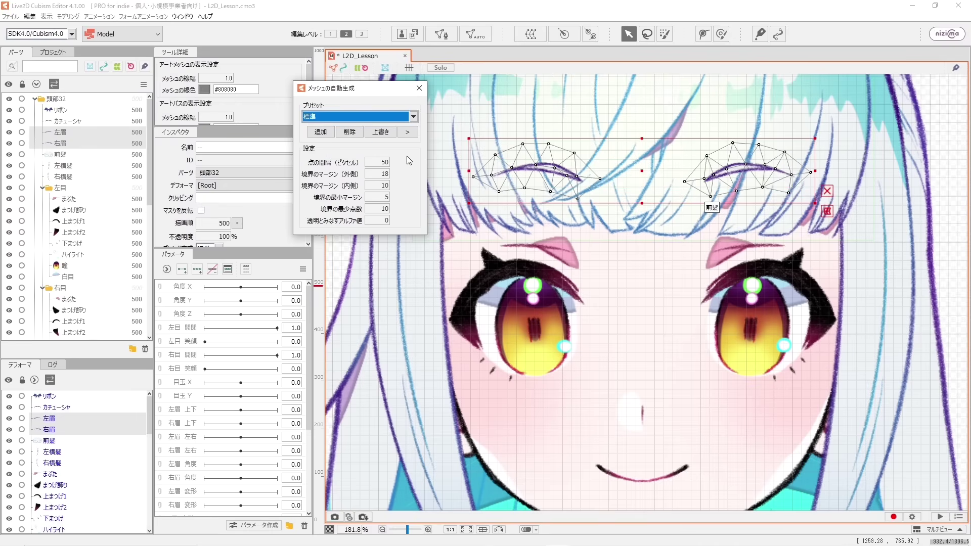
pyautogui.click(413, 117)
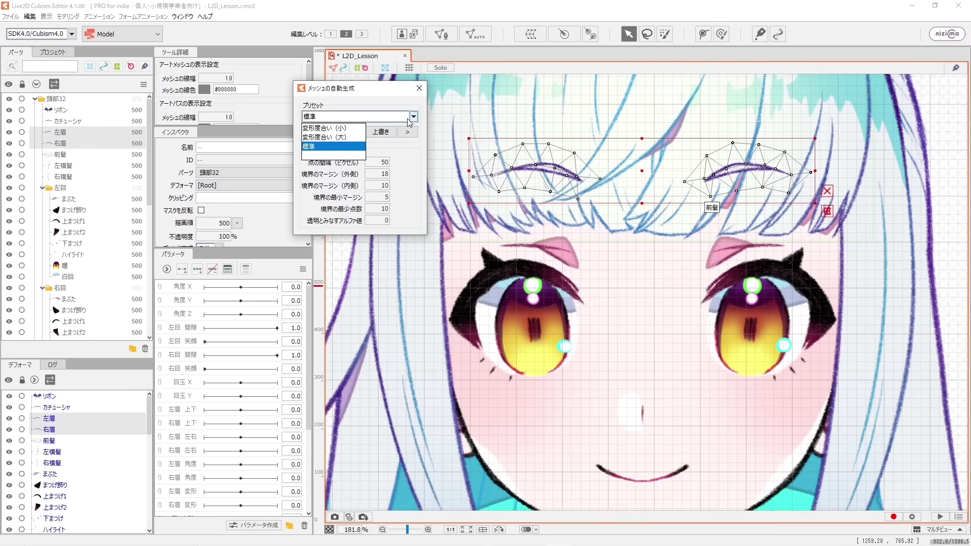
pyautogui.click(339, 137)
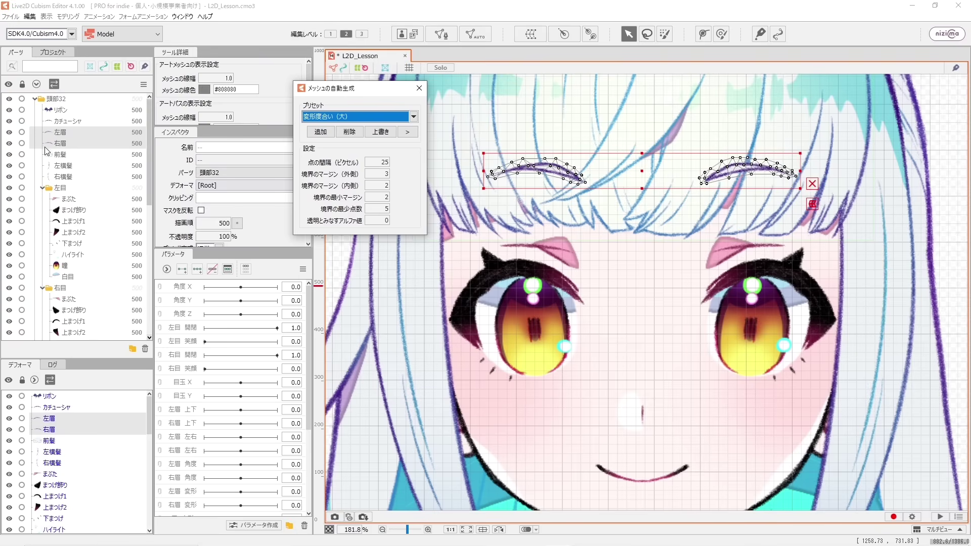
# - Generate meshes together for the 前髪, 左横髪 and 右横髪 hair parts using the 標準 preset
pyautogui.click(59, 153)
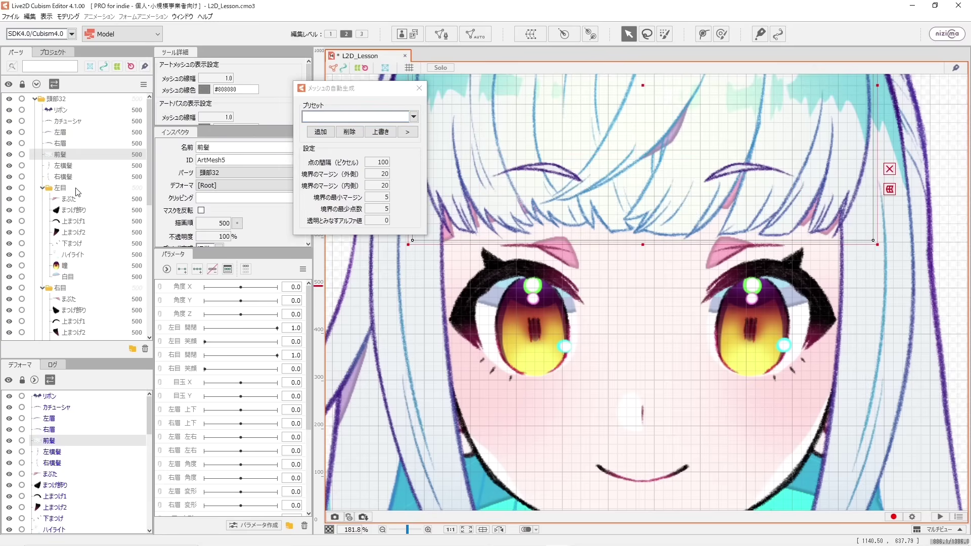
pyautogui.keyDown('shift'); pyautogui.click(67, 167); pyautogui.keyUp('shift')
pyautogui.keyDown('shift'); pyautogui.click(73, 188); pyautogui.keyUp('shift')
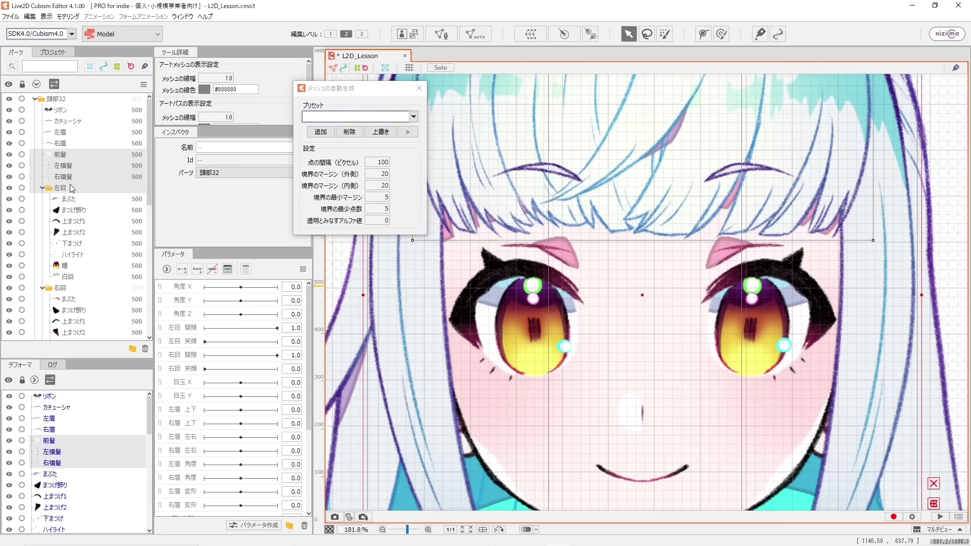
pyautogui.scroll(-2, 697, 402)
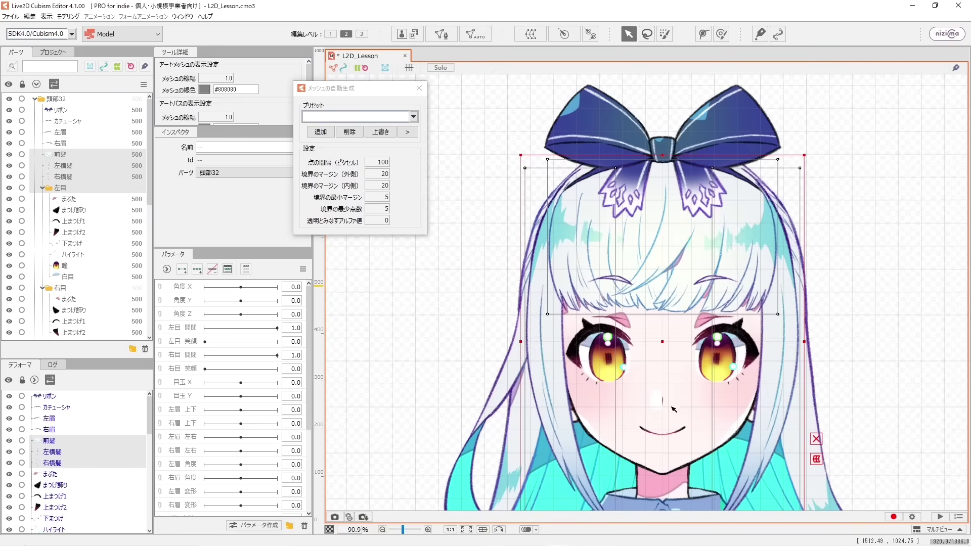
pyautogui.moveTo(672, 406); pyautogui.dragTo(664, 341)
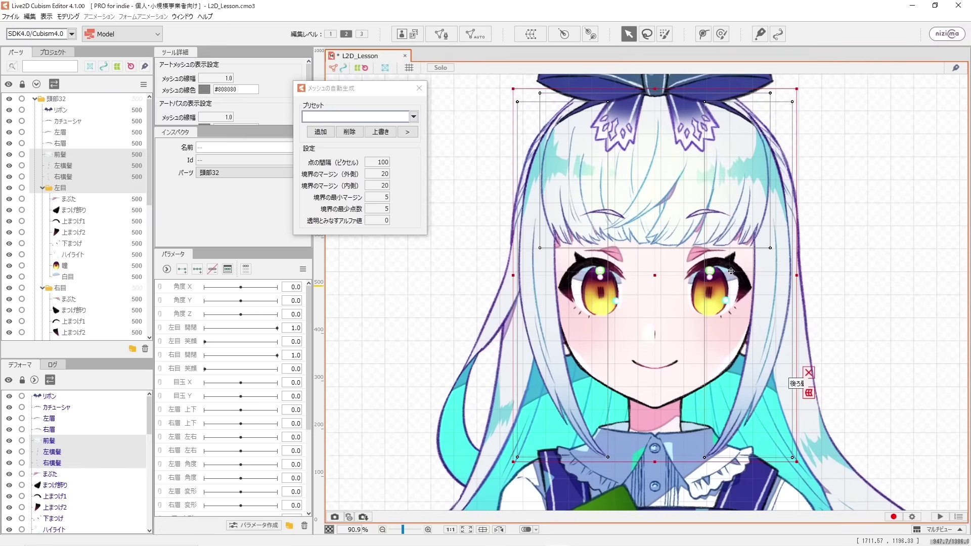
pyautogui.click(413, 116)
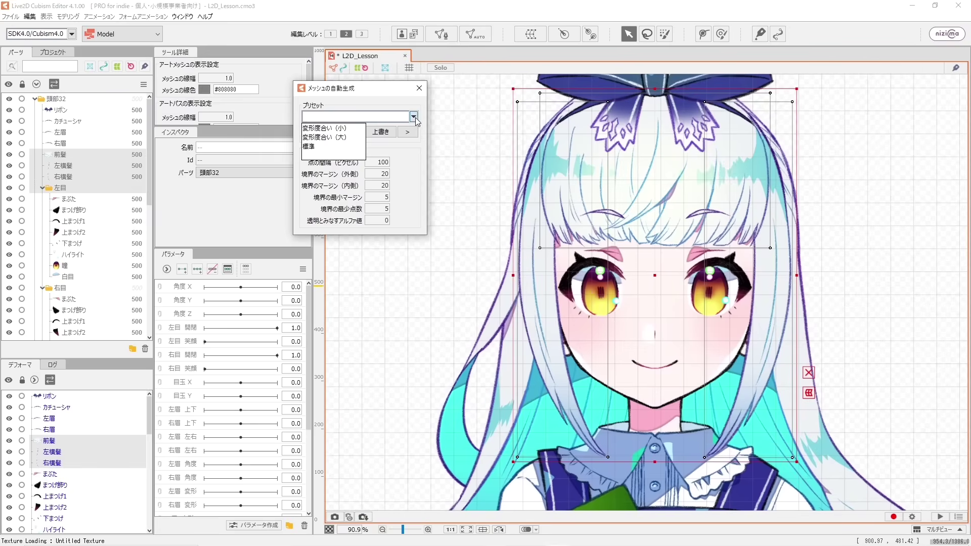
pyautogui.click(335, 147)
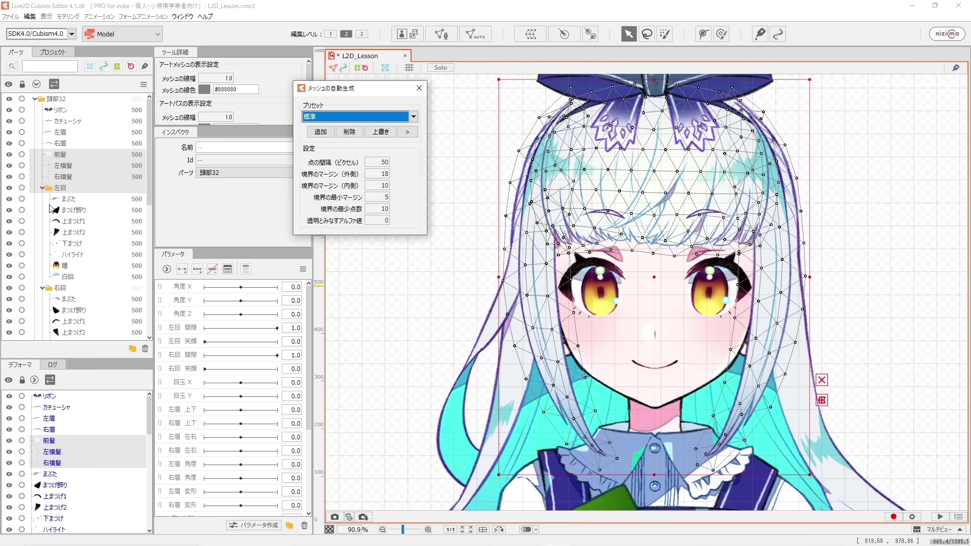
# - Generate meshes for the まぶた and まつげ飾り parts in the 左目 folder using the 標準 preset
pyautogui.click(71, 199)
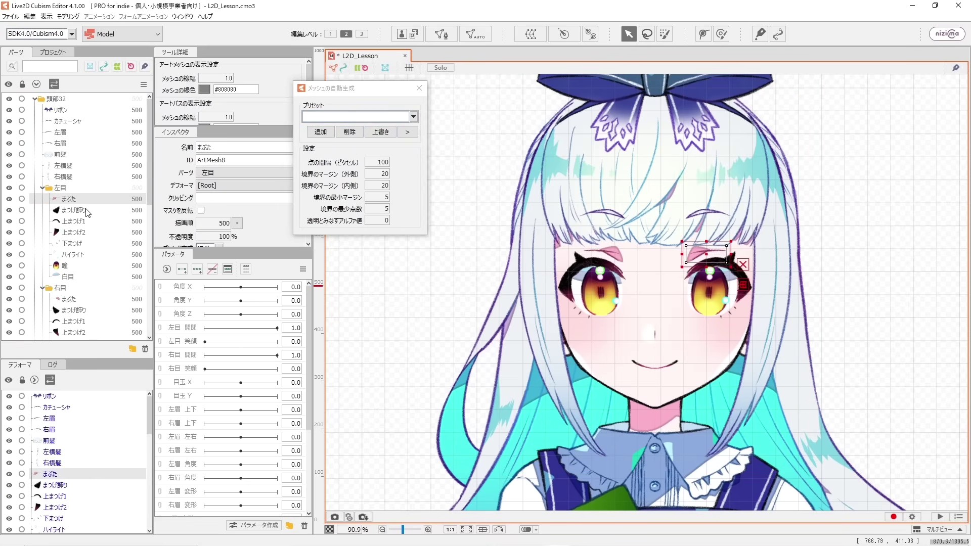
pyautogui.keyDown('ctrl'); pyautogui.click(87, 211); pyautogui.keyUp('ctrl')
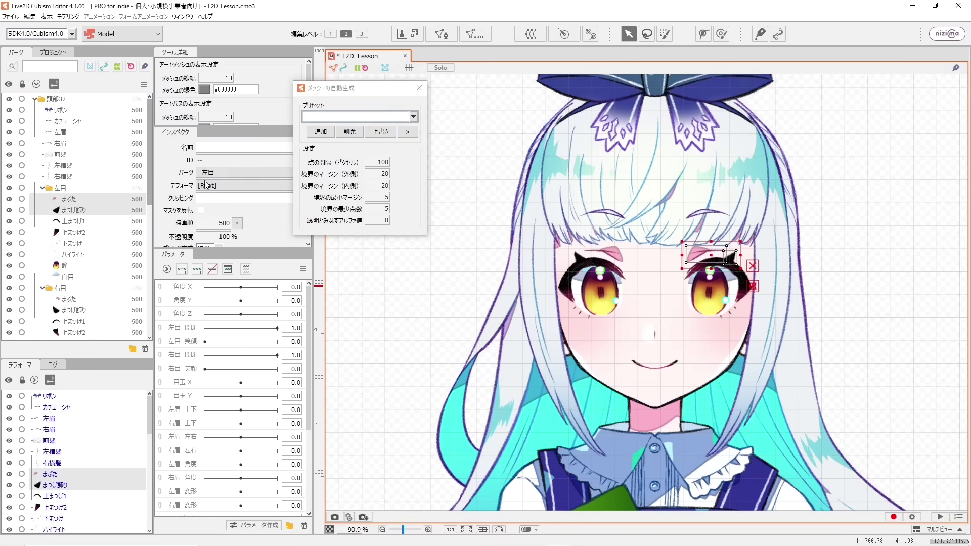
pyautogui.click(415, 117)
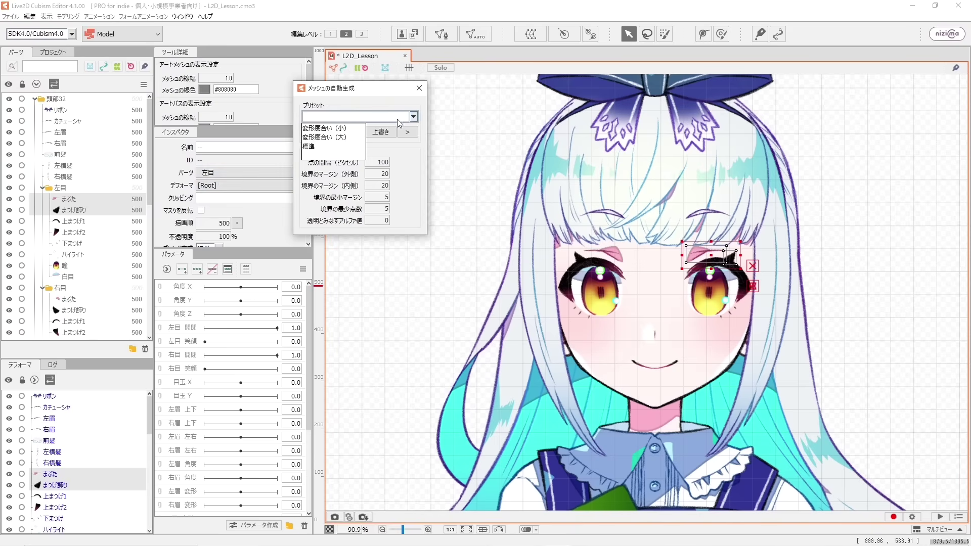
pyautogui.click(343, 146)
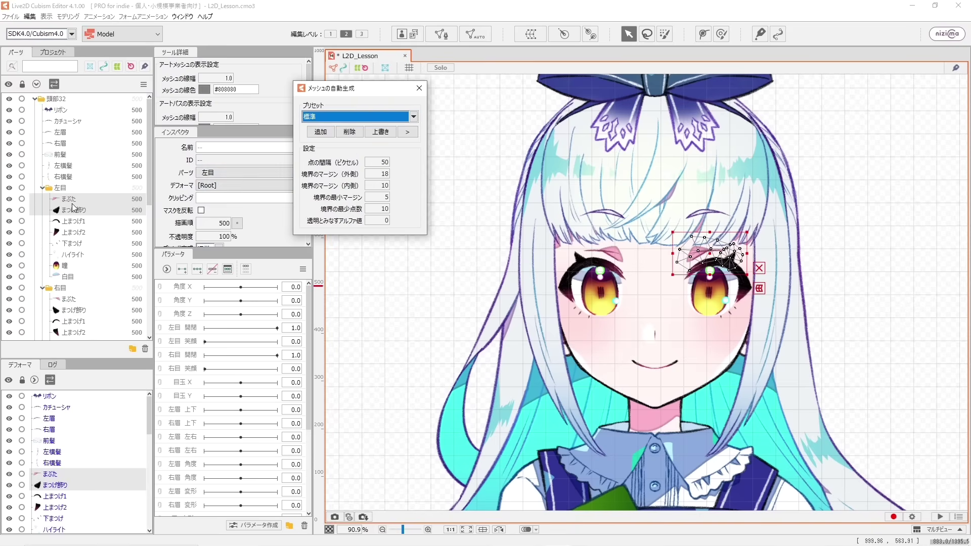
# - Generate a mesh for the 上まつげ1 part in the 左目 folder using the 変形度合い（大） preset
pyautogui.click(81, 224)
pyautogui.scroll(-2, 688, 338)
pyautogui.scroll(5, 718, 303)
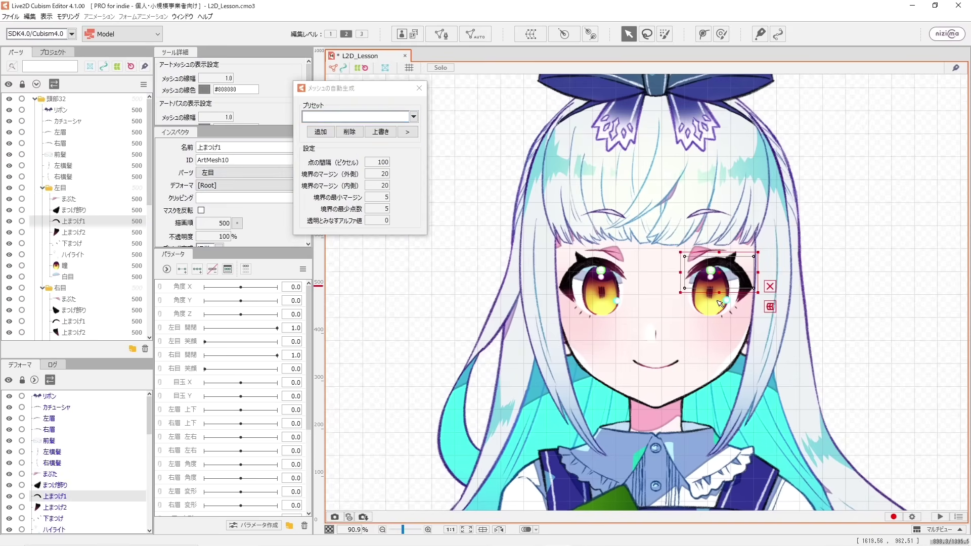
pyautogui.scroll(2, 719, 304)
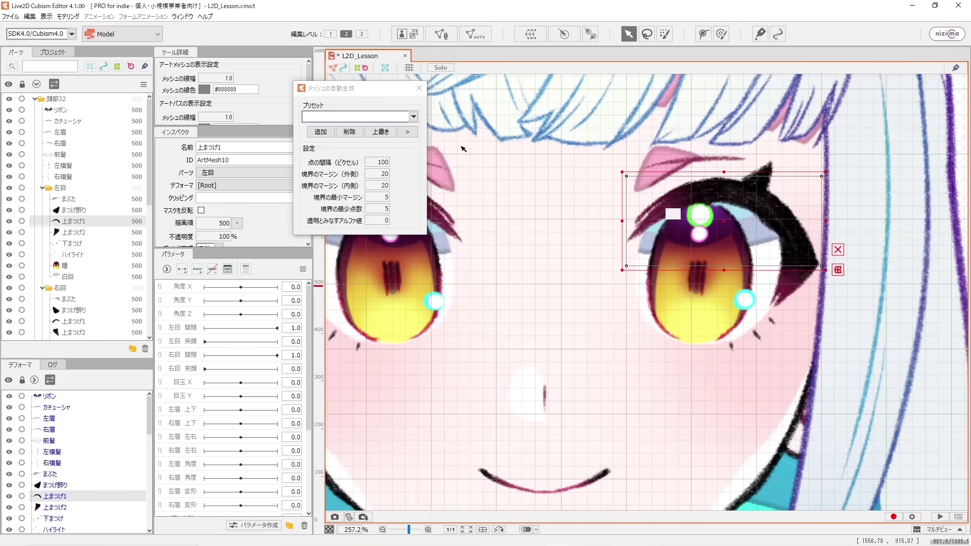
pyautogui.click(408, 120)
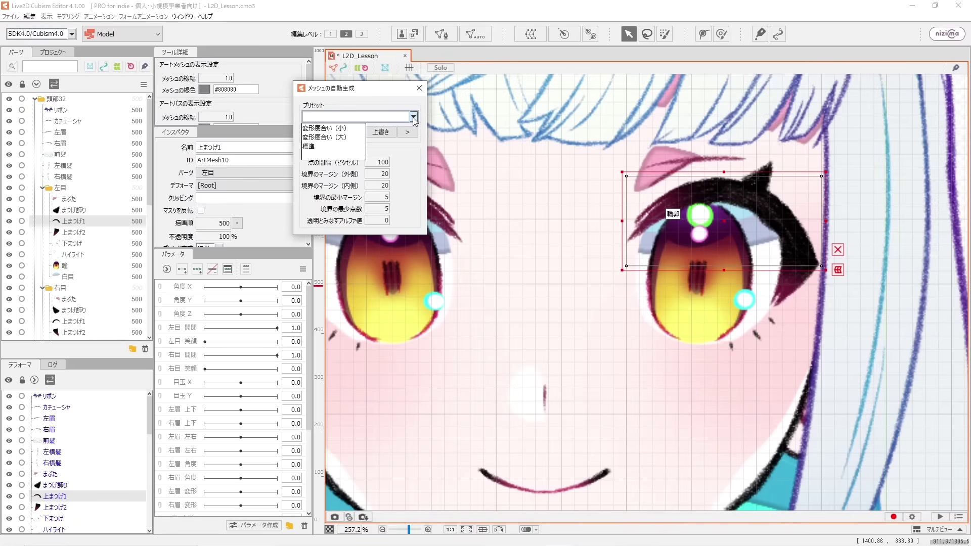
pyautogui.click(358, 138)
# - Generate a mesh for the left eye's 上まつげ2 part using the 変形度合い（大） preset
pyautogui.click(798, 273)
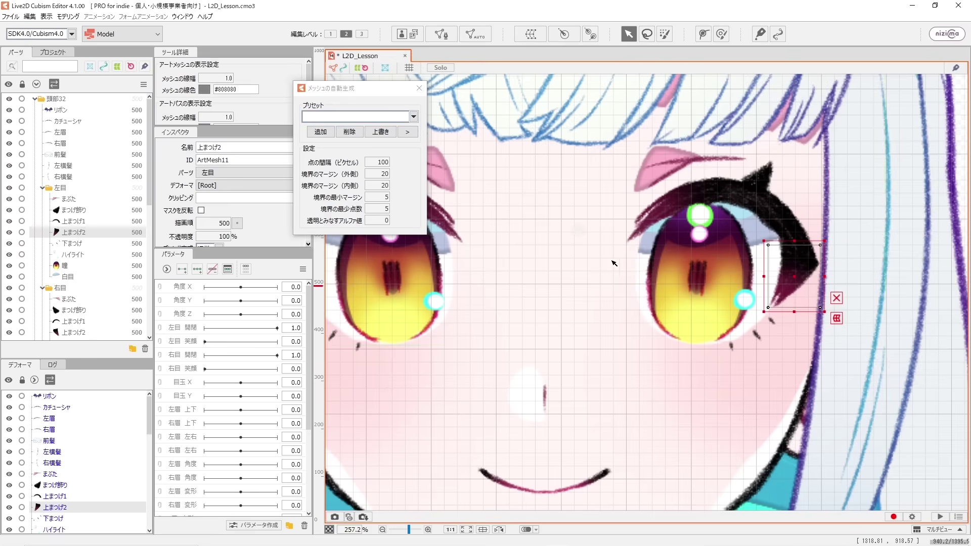
pyautogui.moveTo(798, 273); pyautogui.dragTo(789, 301)
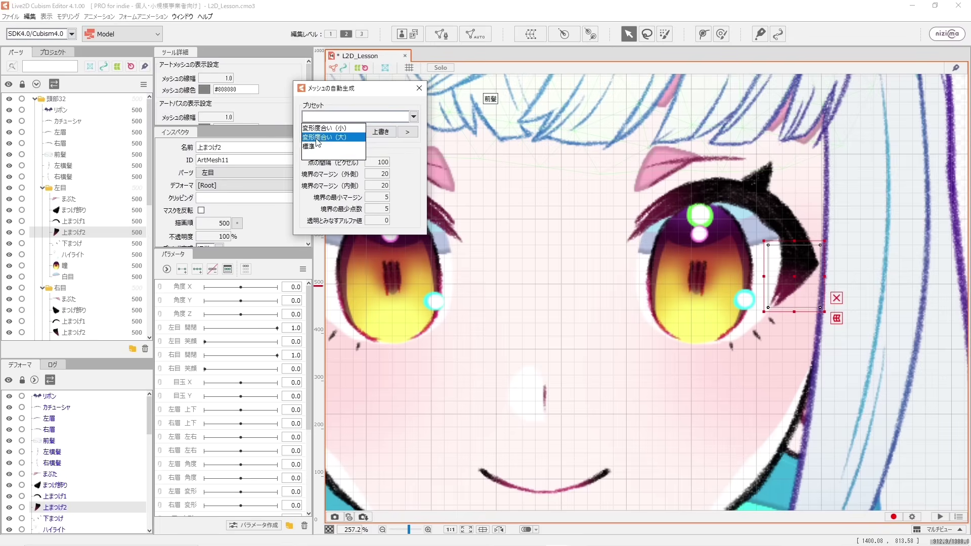
pyautogui.click(357, 137)
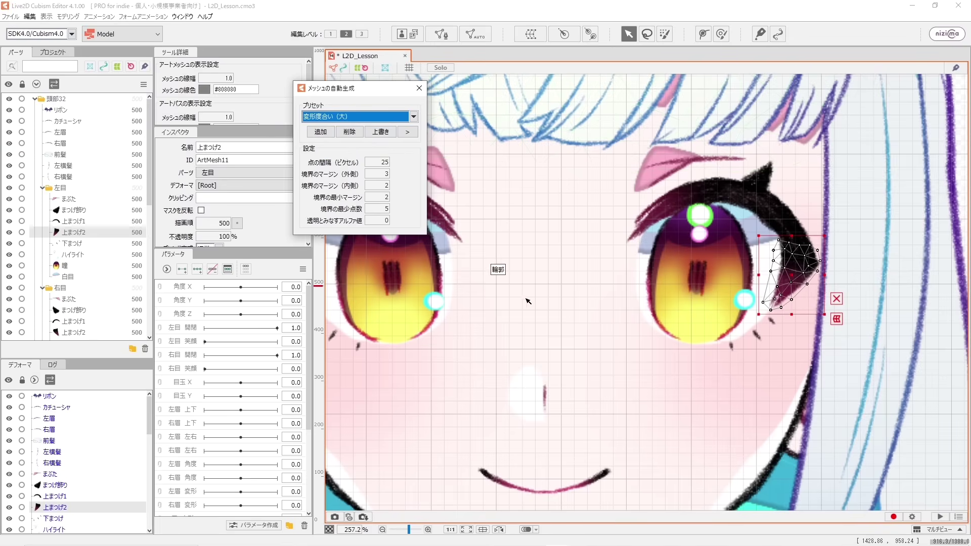
# - Generate a mesh for the left eye's 下まつげ part using the 標準 preset
pyautogui.click(70, 244)
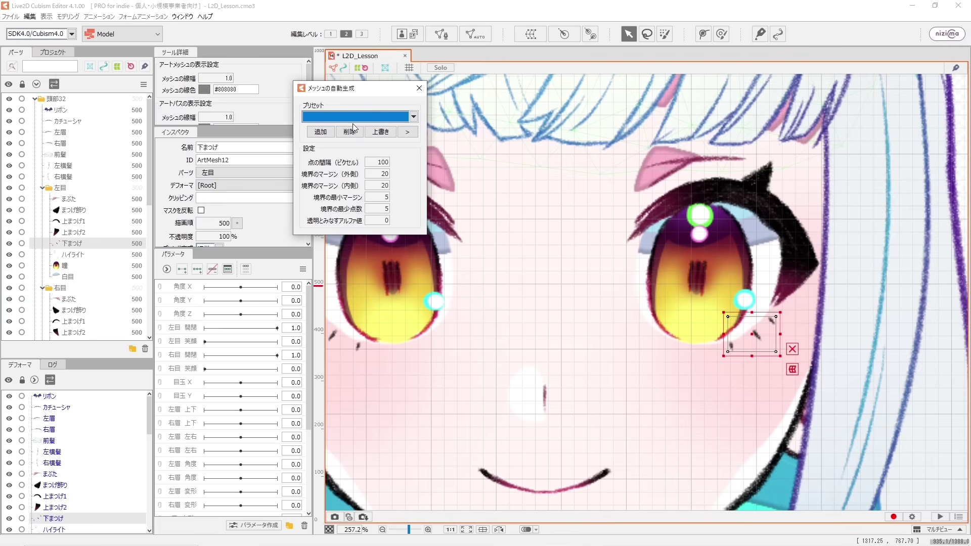
pyautogui.click(413, 116)
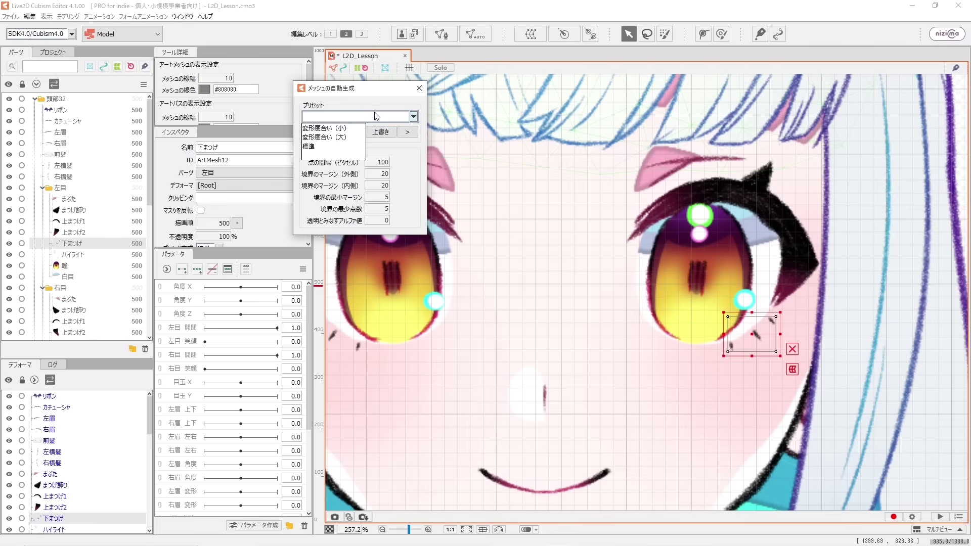
pyautogui.click(308, 147)
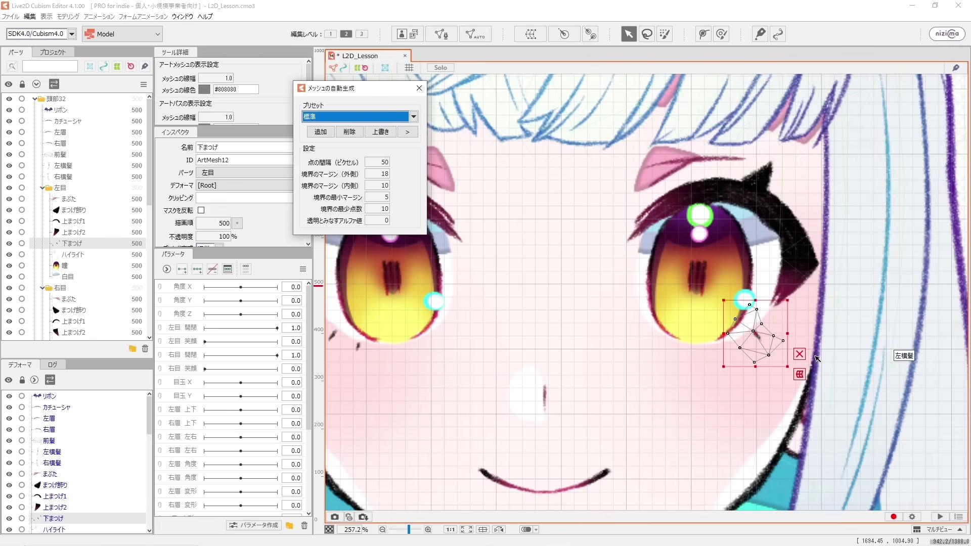
# - Try the 変形度合い（大） and 標準 presets on the left eye's 下まつげ part and undo its automatically generated mesh
pyautogui.scroll(3, 757, 355)
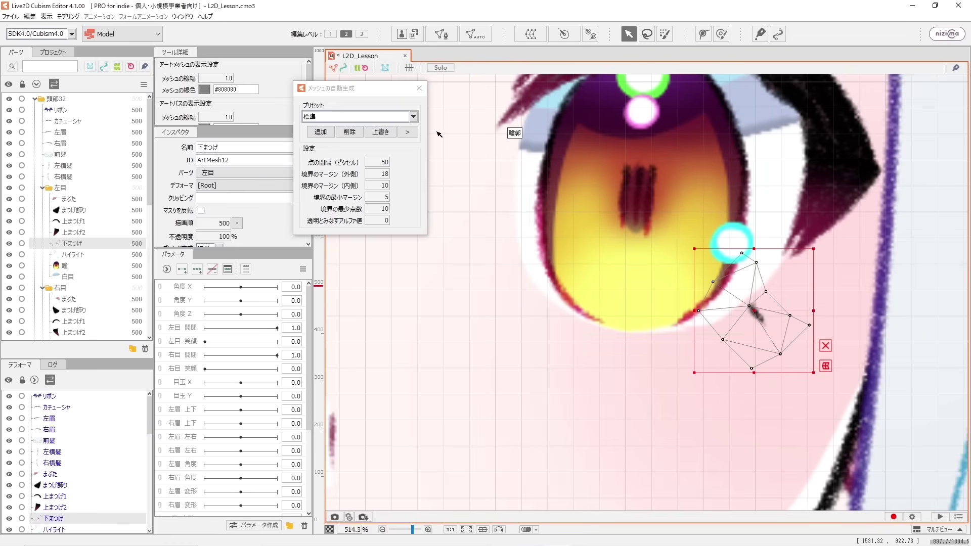
pyautogui.click(414, 117)
pyautogui.click(306, 137)
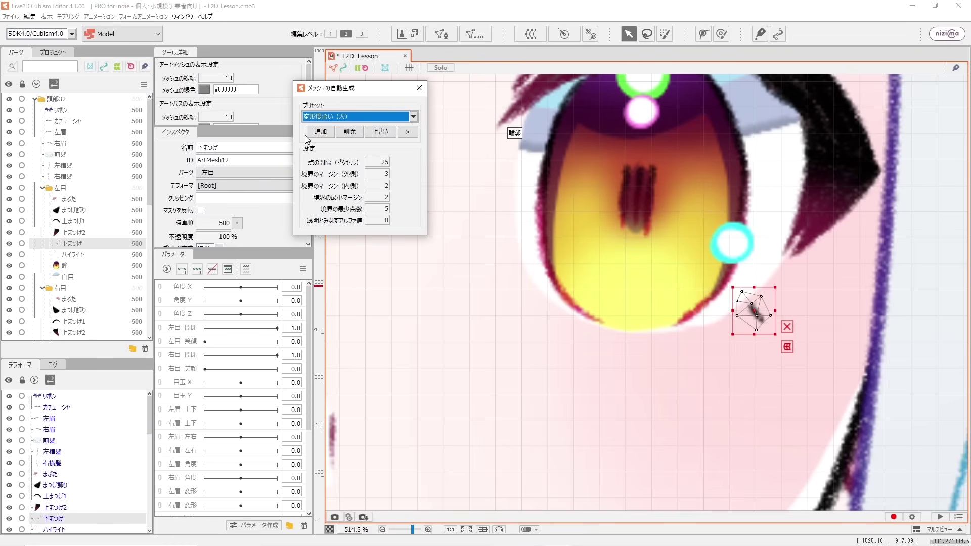
pyautogui.click(414, 117)
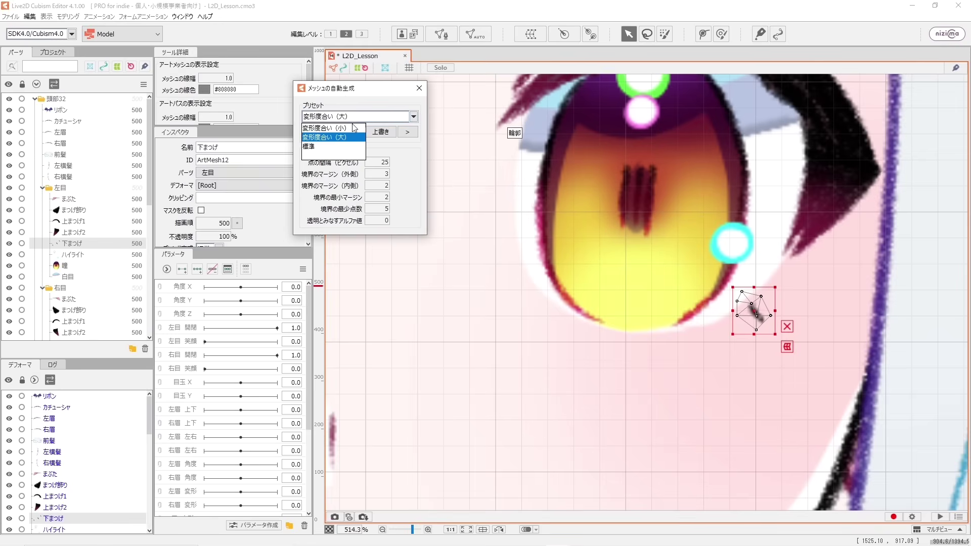
pyautogui.click(324, 154)
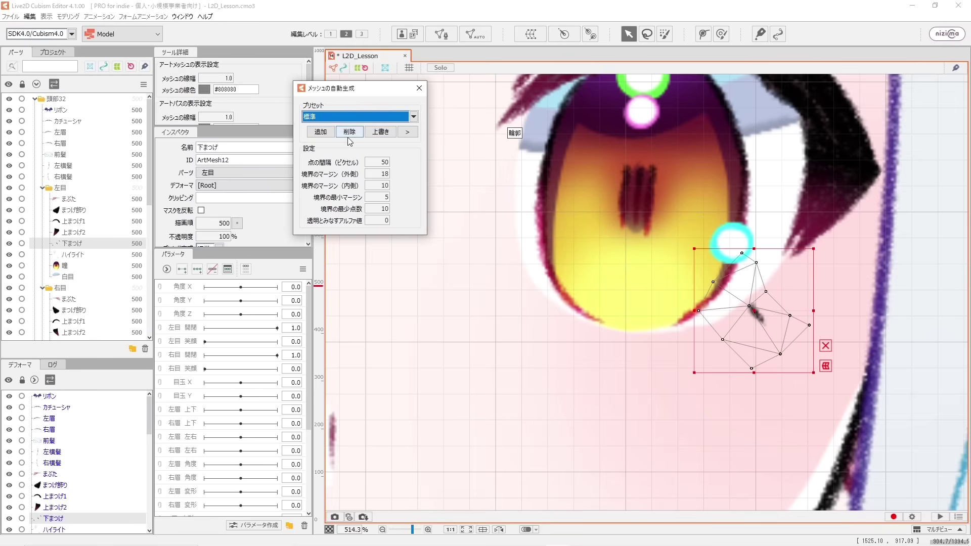
pyautogui.hotkey('ctrl', 'z')
pyautogui.hotkey('ctrl', 'y')
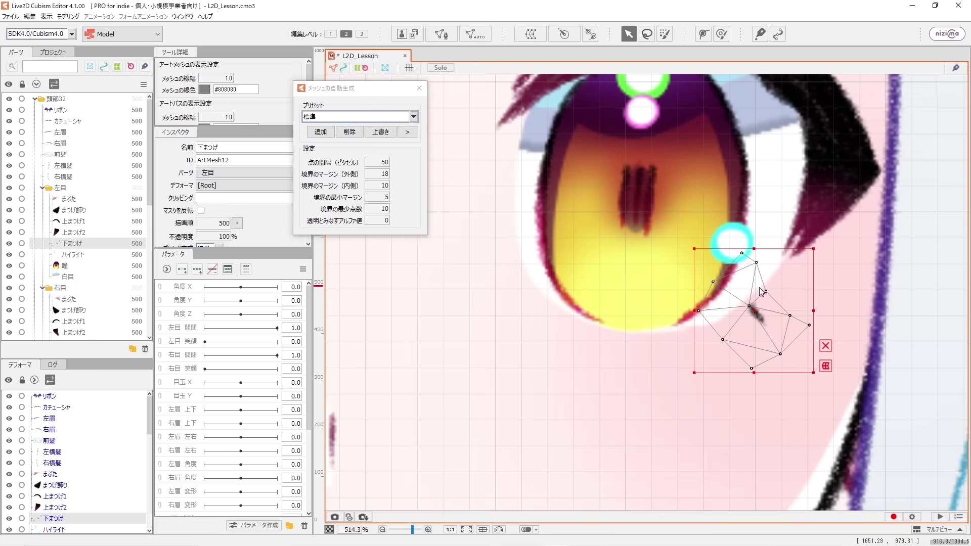
pyautogui.hotkey('ctrl', 'z')
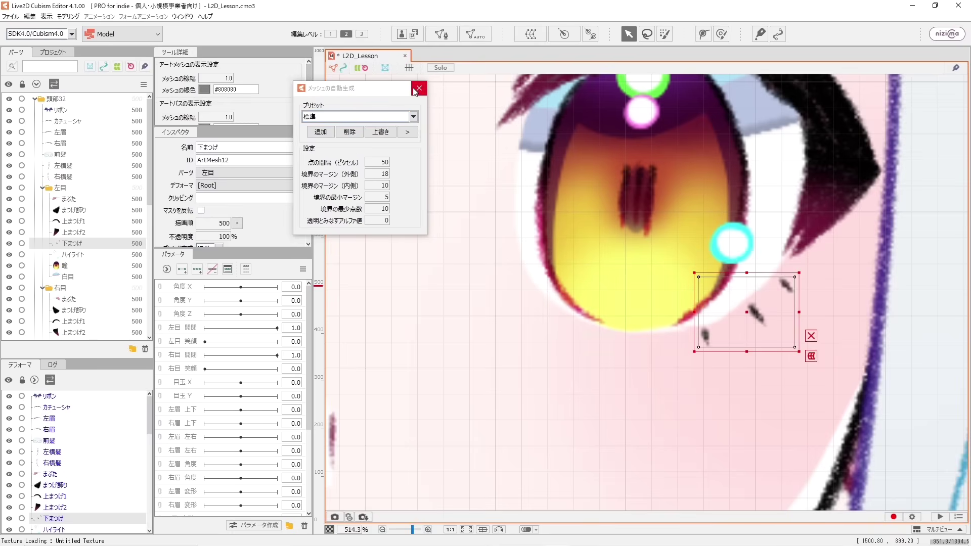
# - Start manual mesh editing for the left eye's 下まつげ part and erase its four default corner vertices
pyautogui.click(418, 89)
pyautogui.click(437, 34)
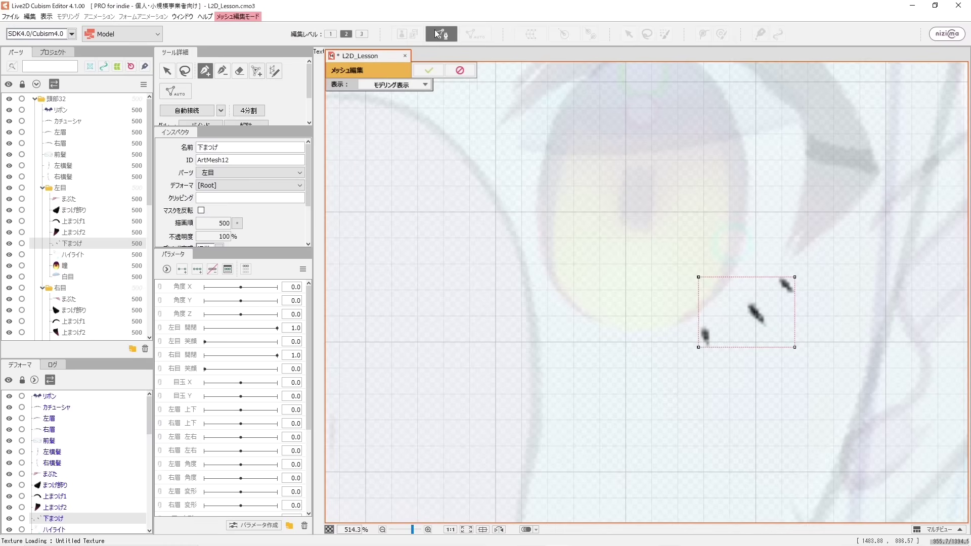
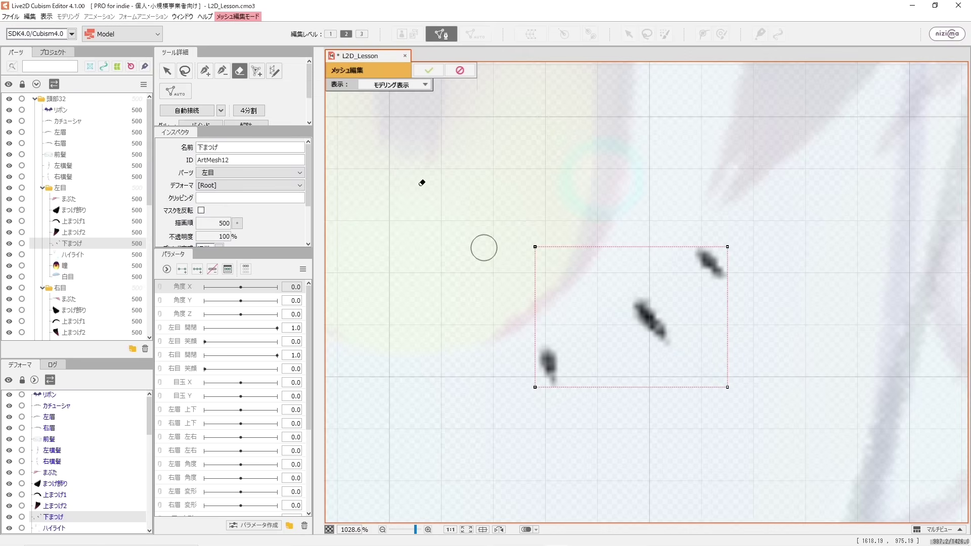
pyautogui.moveTo(538, 239)
pyautogui.mouseDown()
pyautogui.moveTo(539, 380)
pyautogui.moveTo(698, 399)
pyautogui.moveTo(722, 361)
pyautogui.mouseUp()
pyautogui.click(726, 245)
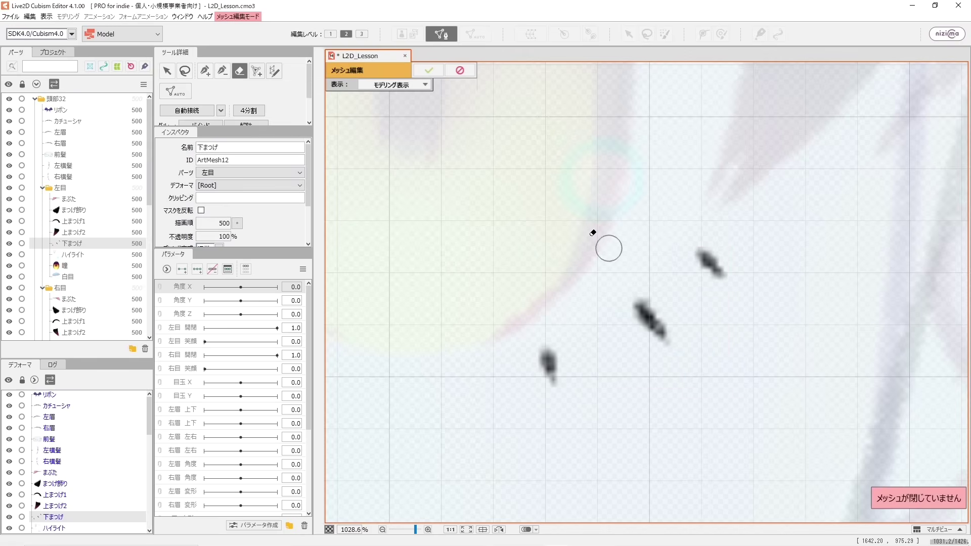
# - Add a line of connected vertices running through the middle of the three lower lashes, extending past both ends
pyautogui.click(204, 70)
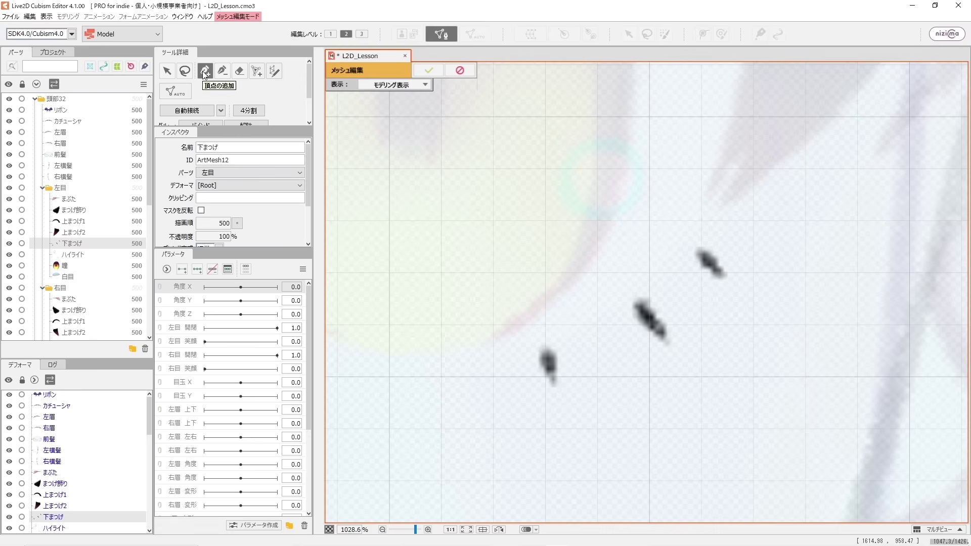
pyautogui.click(722, 241)
pyautogui.click(686, 296)
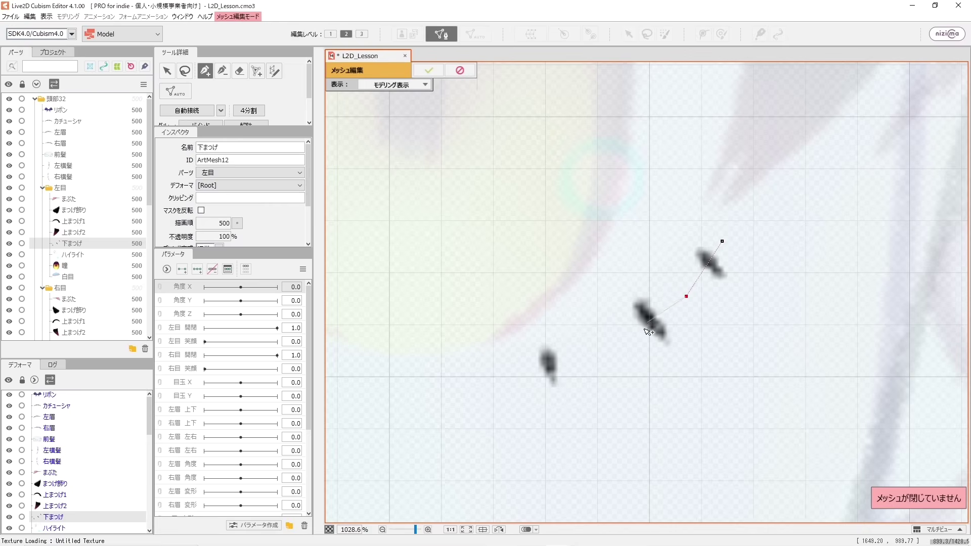
pyautogui.click(644, 330)
pyautogui.click(597, 354)
pyautogui.click(523, 370)
pyautogui.click(484, 388)
# - Trace a closed outline of vertices around the three lower lashes, starting and ending at the inner end of the centre line
pyautogui.click(527, 414)
pyautogui.click(574, 409)
pyautogui.click(631, 384)
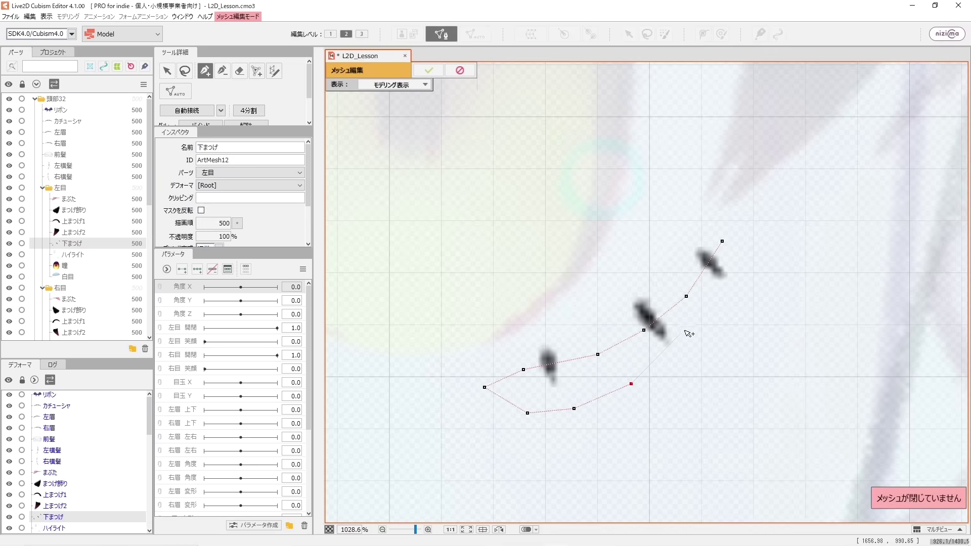
pyautogui.click(737, 288)
pyautogui.click(751, 193)
pyautogui.click(691, 198)
pyautogui.click(662, 253)
pyautogui.click(637, 274)
pyautogui.click(601, 288)
pyautogui.click(485, 388)
pyautogui.scroll(5, 521, 377)
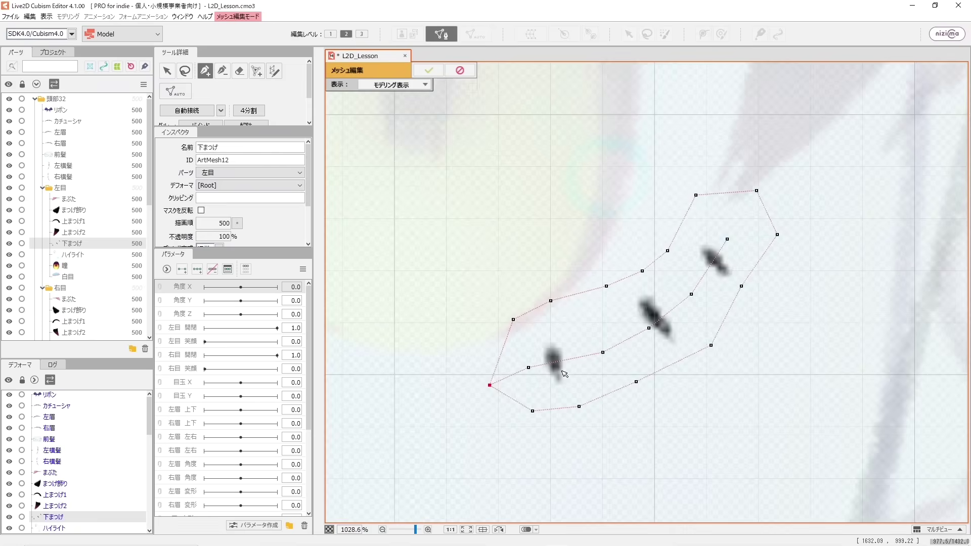
# - Connect the centre-line vertices to the upper outline vertices in a zigzag of triangles, up to the outer end
pyautogui.scroll(-3, 542, 365)
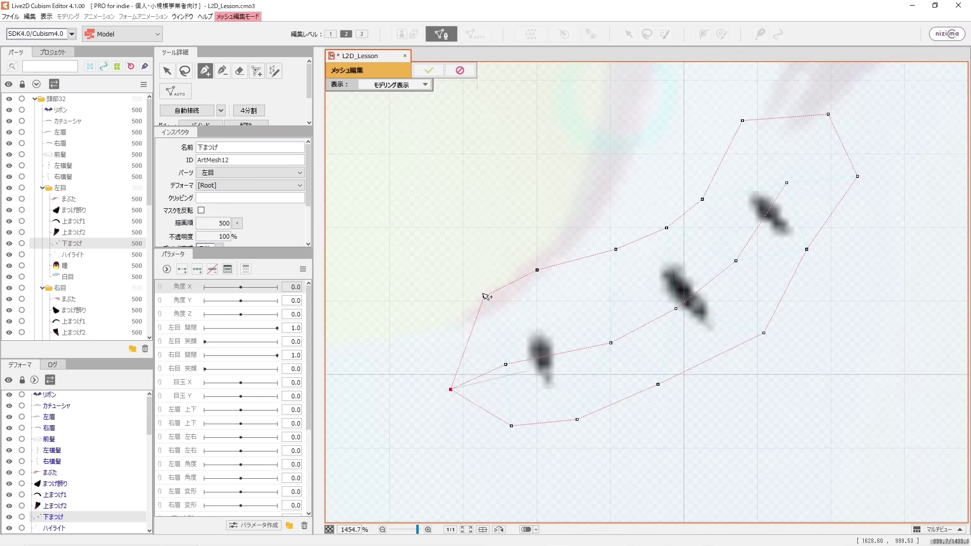
pyautogui.click(506, 363)
pyautogui.click(537, 270)
pyautogui.click(611, 343)
pyautogui.click(615, 249)
pyautogui.click(675, 309)
pyautogui.click(666, 228)
pyautogui.click(736, 261)
pyautogui.click(702, 199)
pyautogui.click(786, 183)
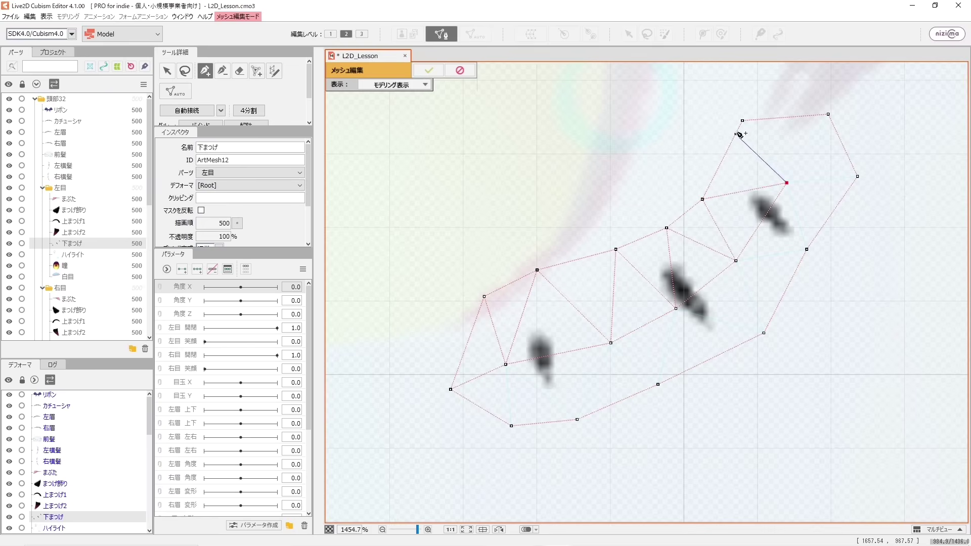
pyautogui.click(742, 120)
pyautogui.click(827, 114)
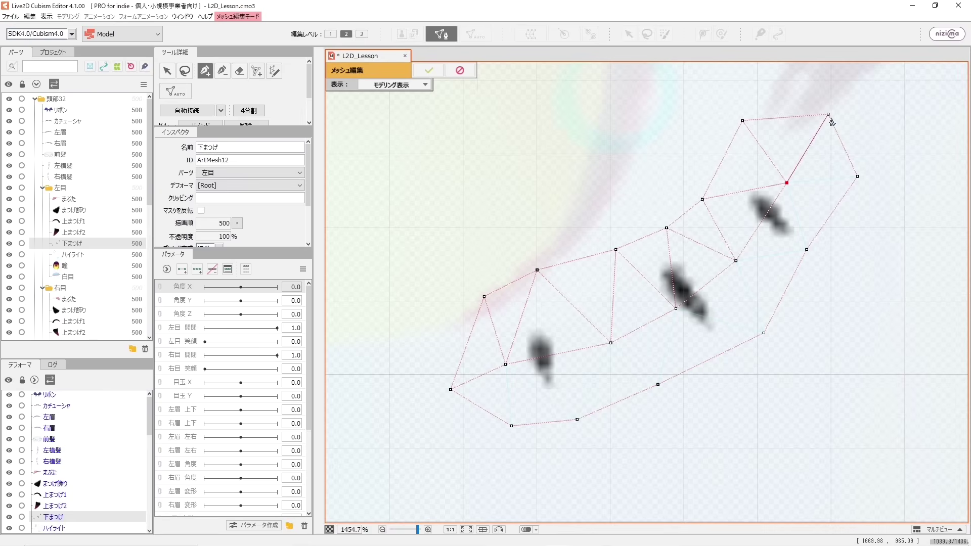
# - Connect the centre-line vertices to the outer-end and lower outline vertices so the whole lash mesh is triangulated
pyautogui.click(786, 183)
pyautogui.click(857, 177)
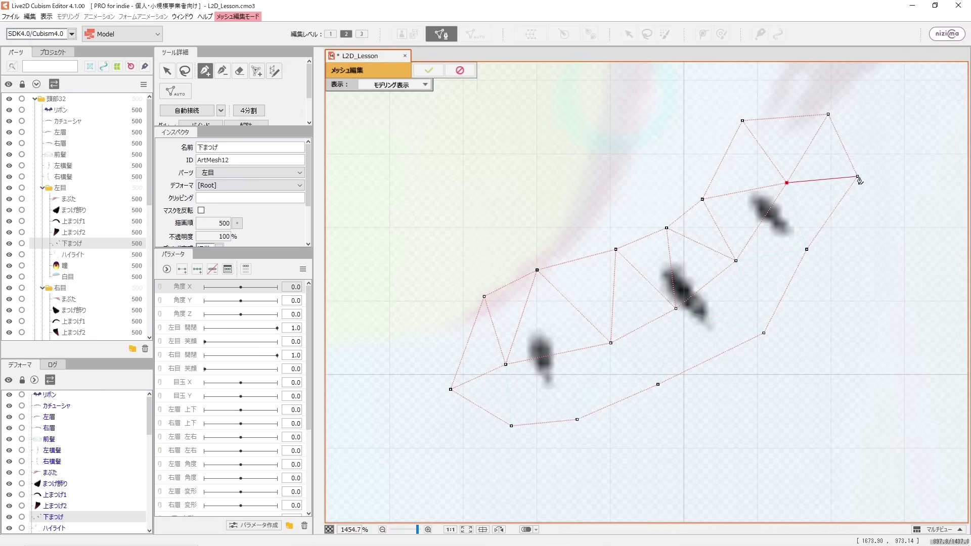
pyautogui.click(787, 183)
pyautogui.click(806, 249)
pyautogui.click(735, 260)
pyautogui.click(763, 333)
pyautogui.click(676, 308)
pyautogui.click(658, 384)
pyautogui.click(611, 343)
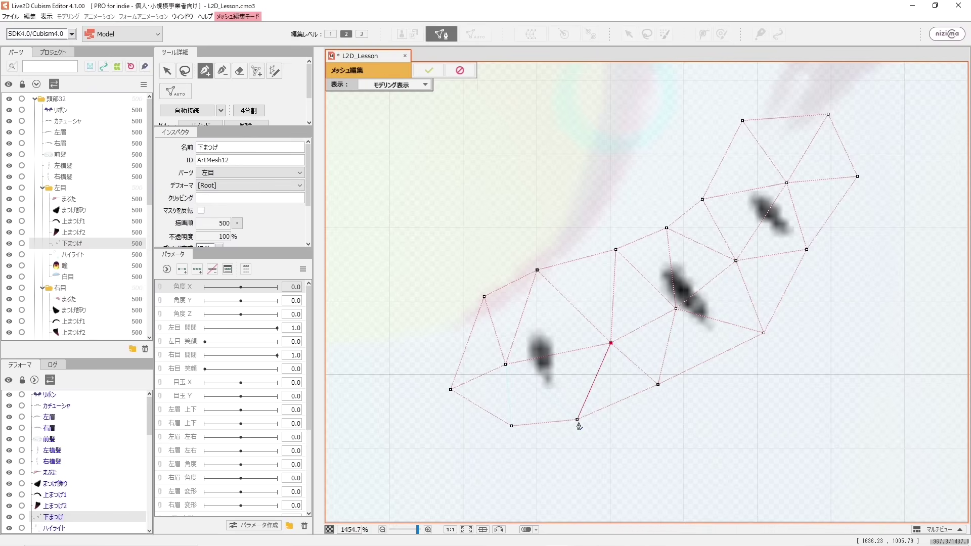
pyautogui.click(577, 420)
pyautogui.click(505, 364)
pyautogui.click(512, 426)
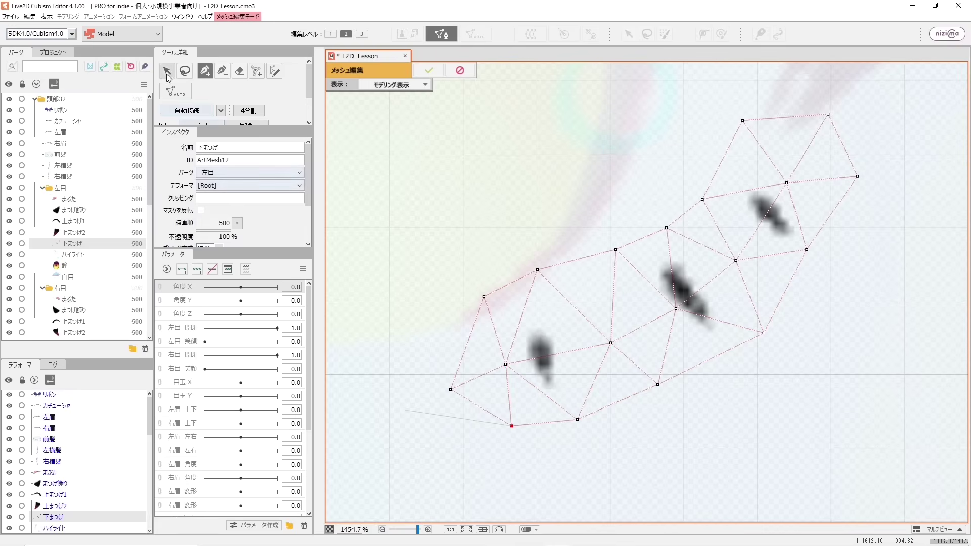
# - Nudge the outline vertices outward for a more even margin around the lower lashes and apply the mesh edit
pyautogui.click(167, 71)
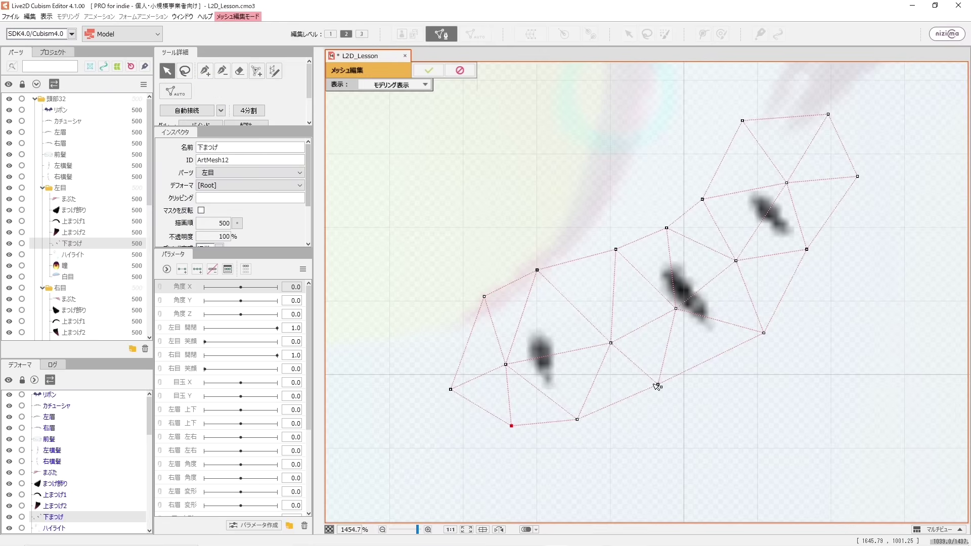
pyautogui.moveTo(658, 384); pyautogui.dragTo(679, 393)
pyautogui.moveTo(771, 332); pyautogui.dragTo(777, 334)
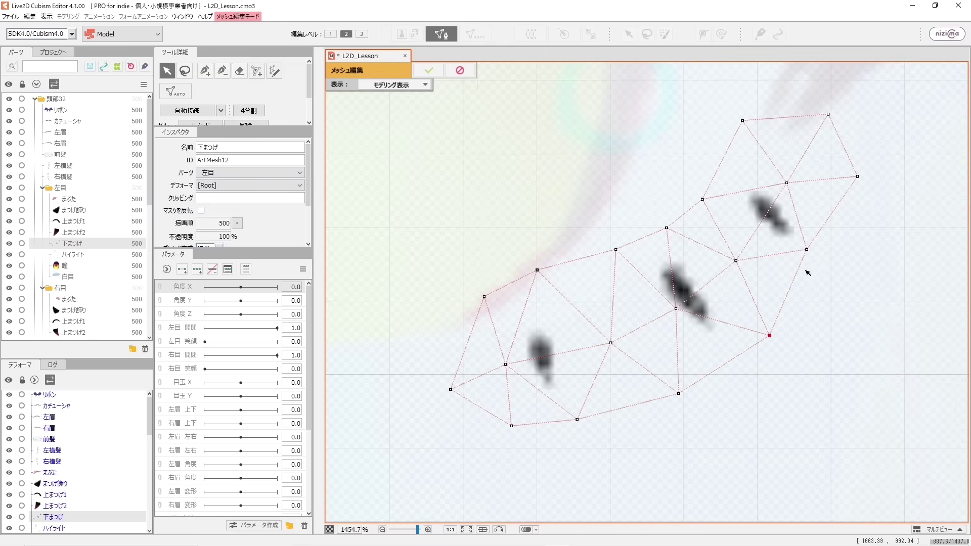
pyautogui.moveTo(810, 249); pyautogui.dragTo(818, 269)
pyautogui.moveTo(700, 202); pyautogui.dragTo(692, 193)
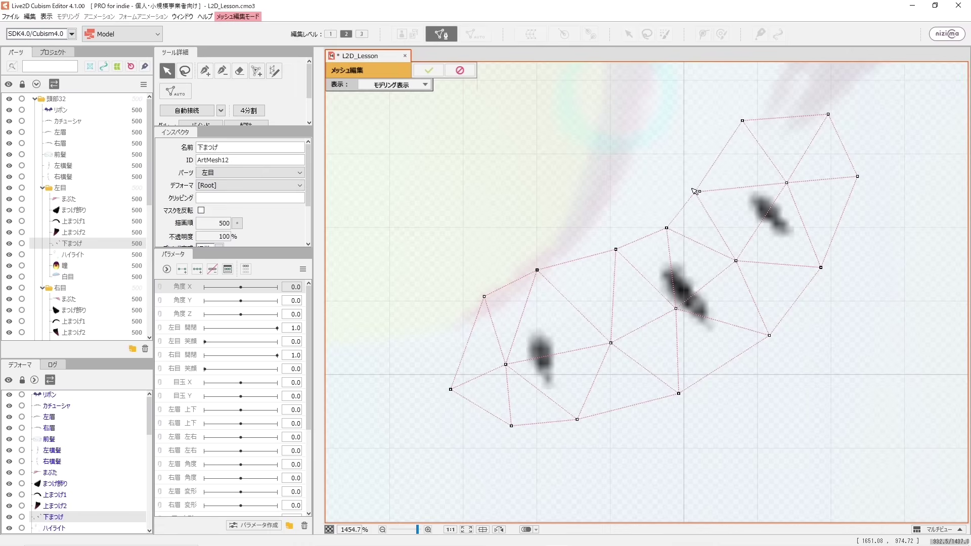
pyautogui.moveTo(668, 231); pyautogui.dragTo(660, 226)
pyautogui.moveTo(613, 251); pyautogui.dragTo(604, 250)
pyautogui.moveTo(539, 273); pyautogui.dragTo(536, 272)
pyautogui.moveTo(483, 299); pyautogui.dragTo(473, 302)
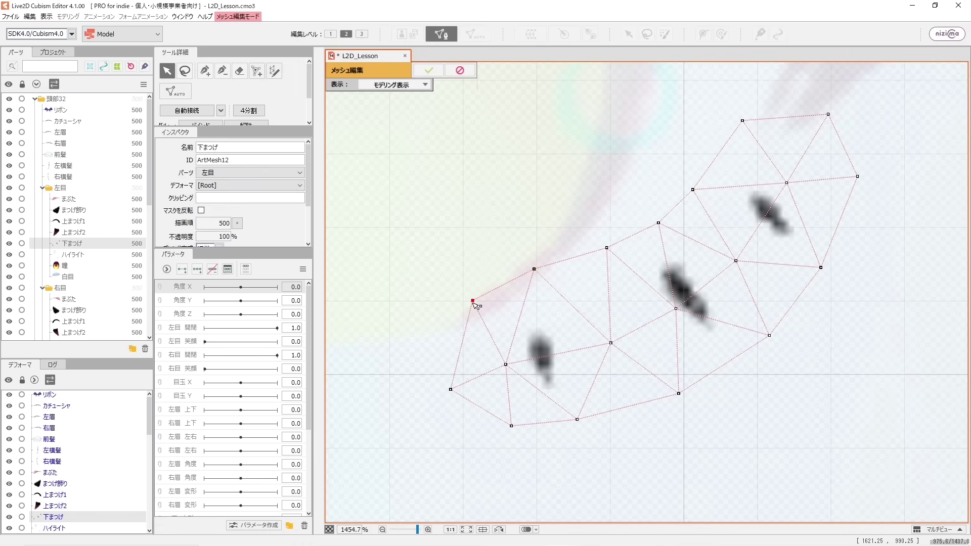
pyautogui.moveTo(508, 425); pyautogui.dragTo(509, 433)
pyautogui.moveTo(579, 420); pyautogui.dragTo(576, 428)
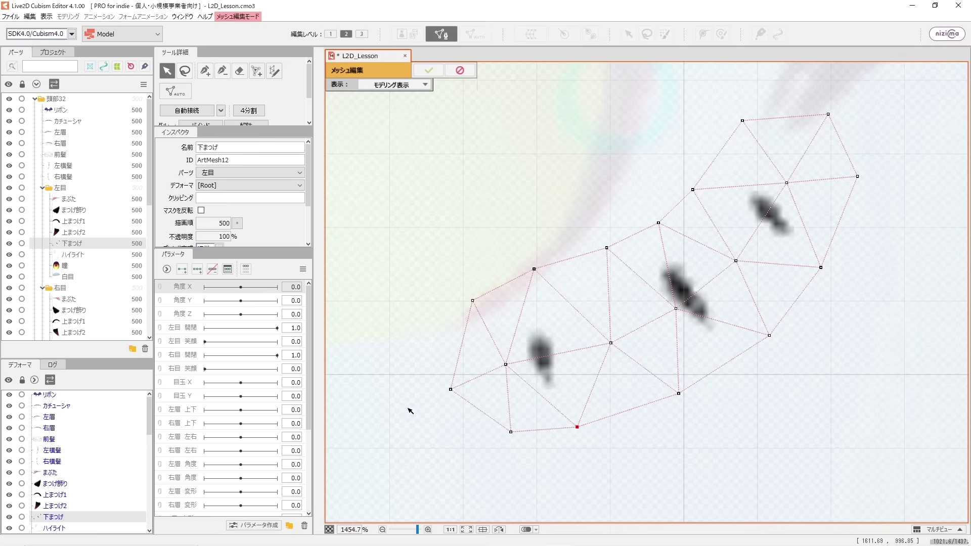
pyautogui.click(429, 72)
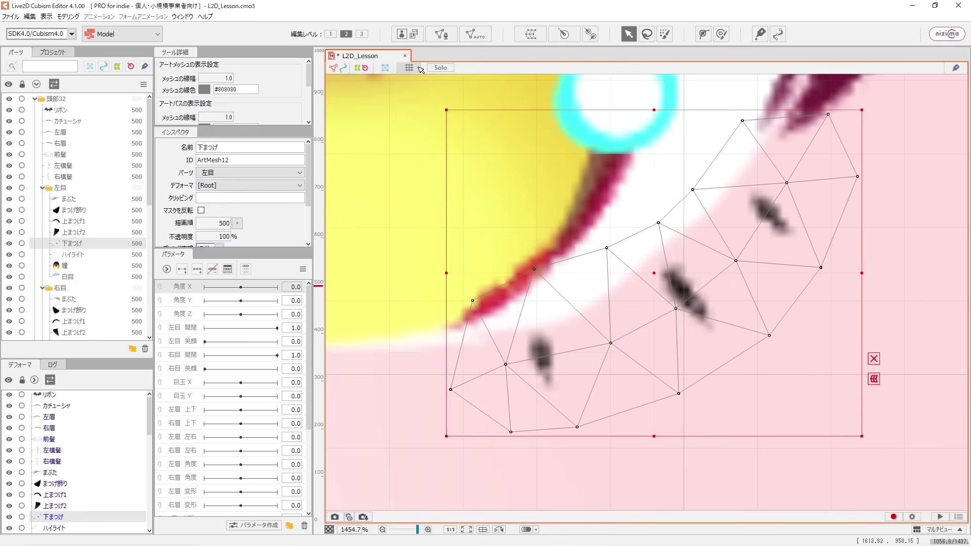
# - Generate a mesh for the left eye's ハイライト part using the 標準 preset
pyautogui.scroll(-2, 653, 317)
pyautogui.scroll(-1, 644, 317)
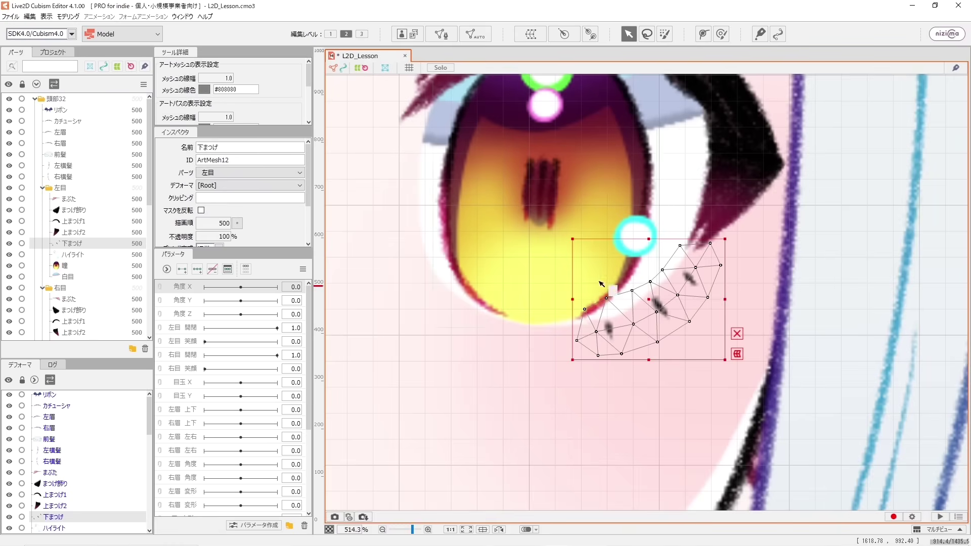
pyautogui.click(635, 238)
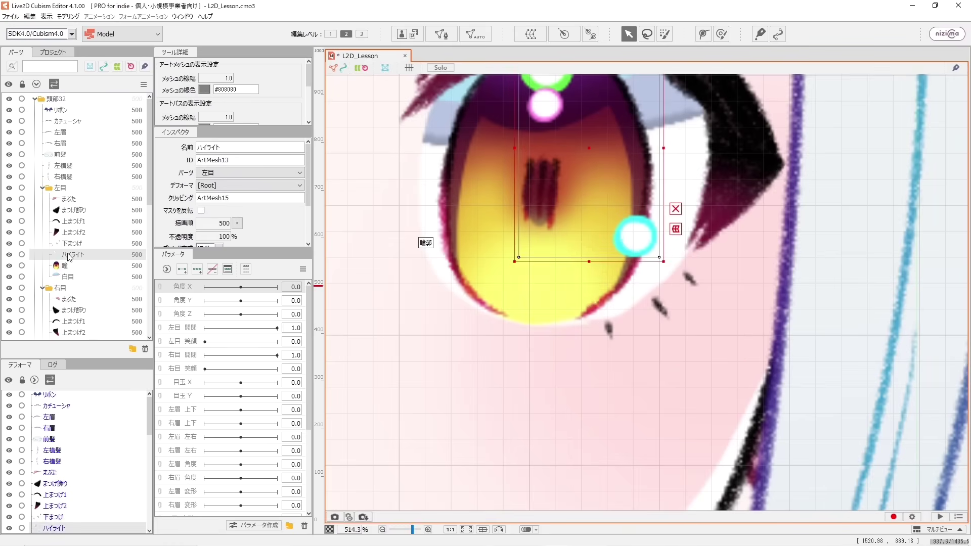
pyautogui.click(470, 34)
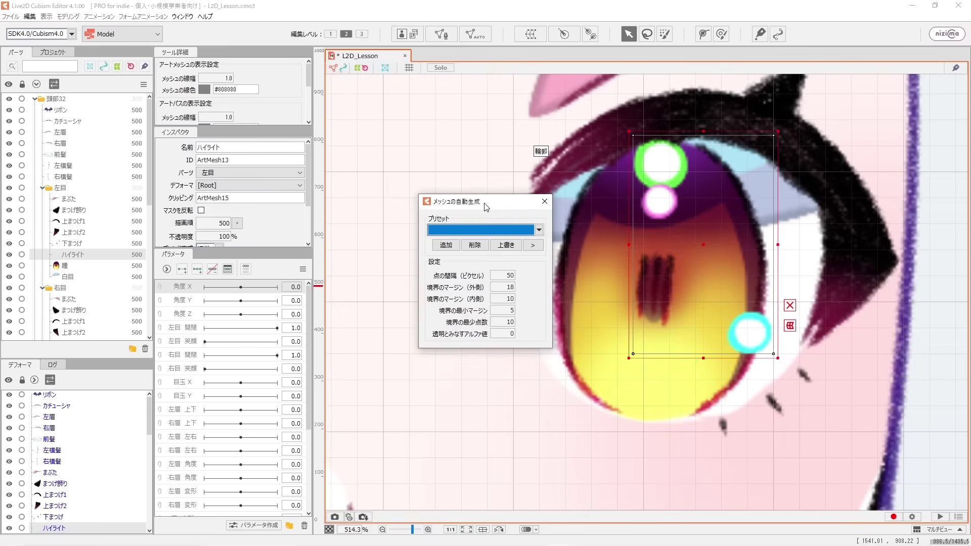
pyautogui.moveTo(486, 206); pyautogui.dragTo(412, 107)
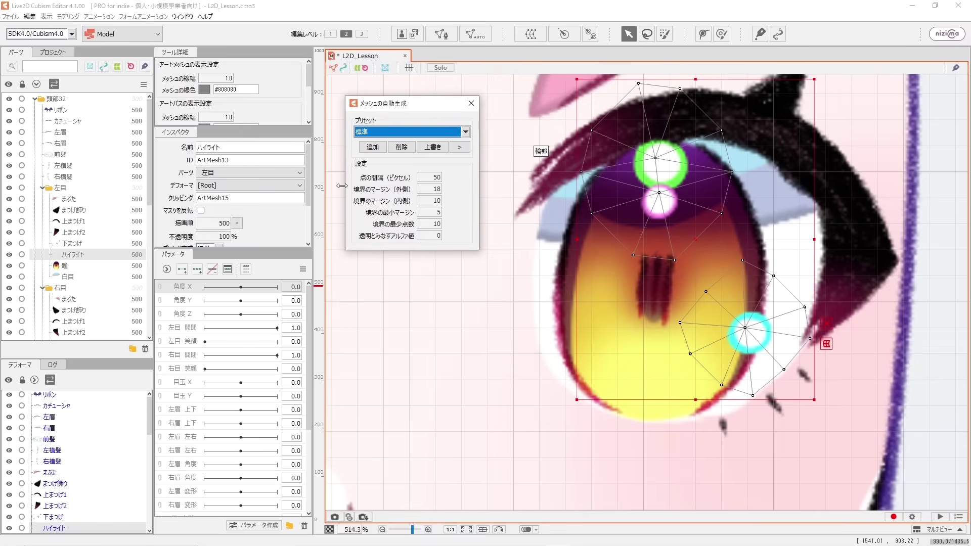
# - Generate meshes for the 瞳 and 白目 parts in the 左目 folder using the 標準 preset
pyautogui.click(61, 267)
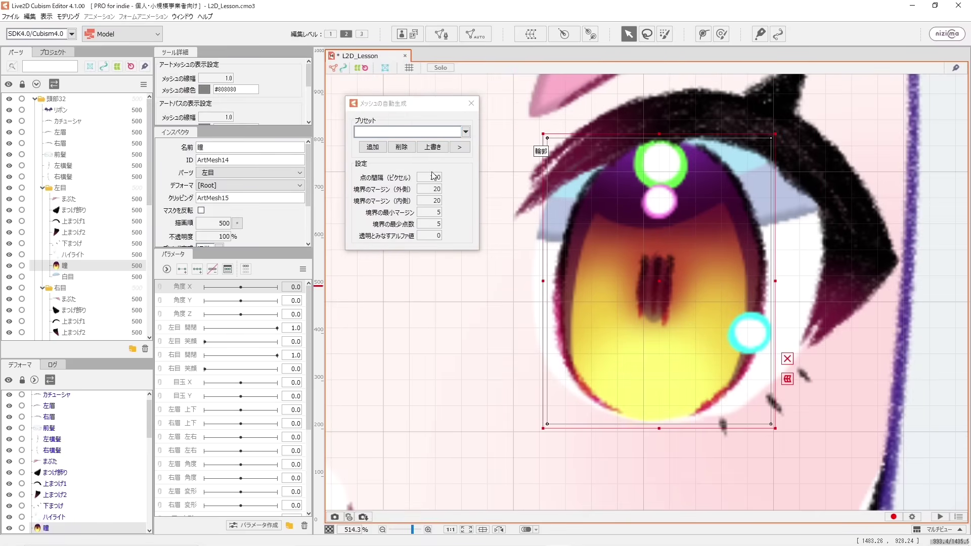
pyautogui.click(466, 131)
pyautogui.click(388, 164)
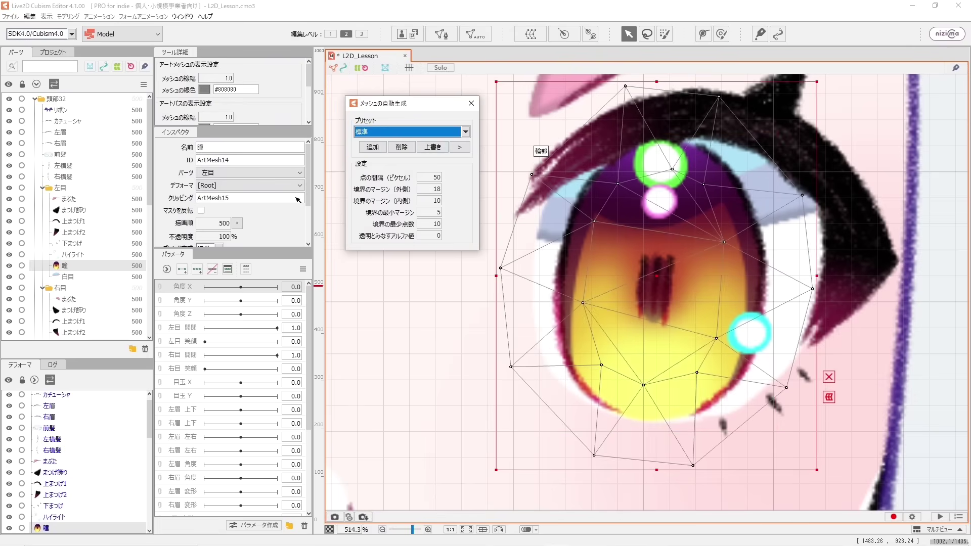
pyautogui.click(60, 277)
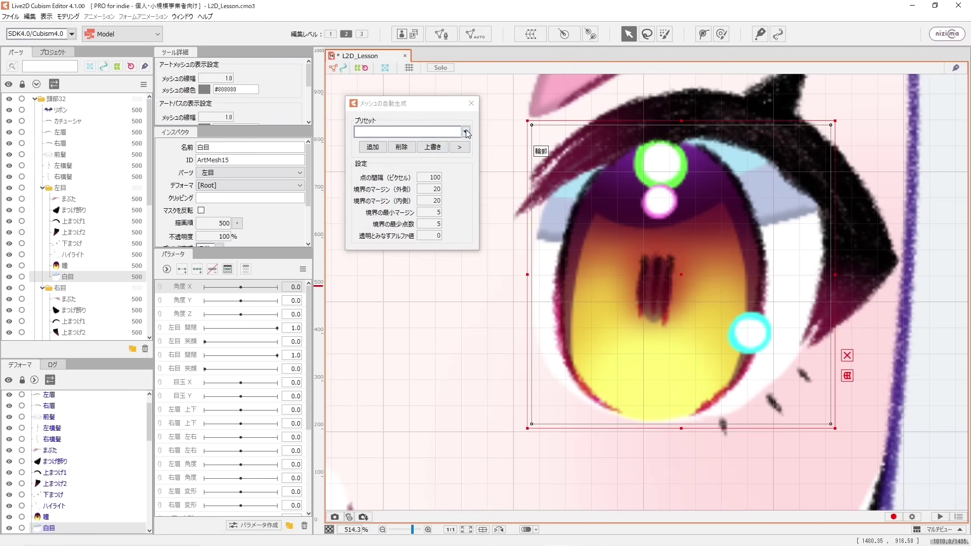
pyautogui.click(465, 131)
pyautogui.click(399, 167)
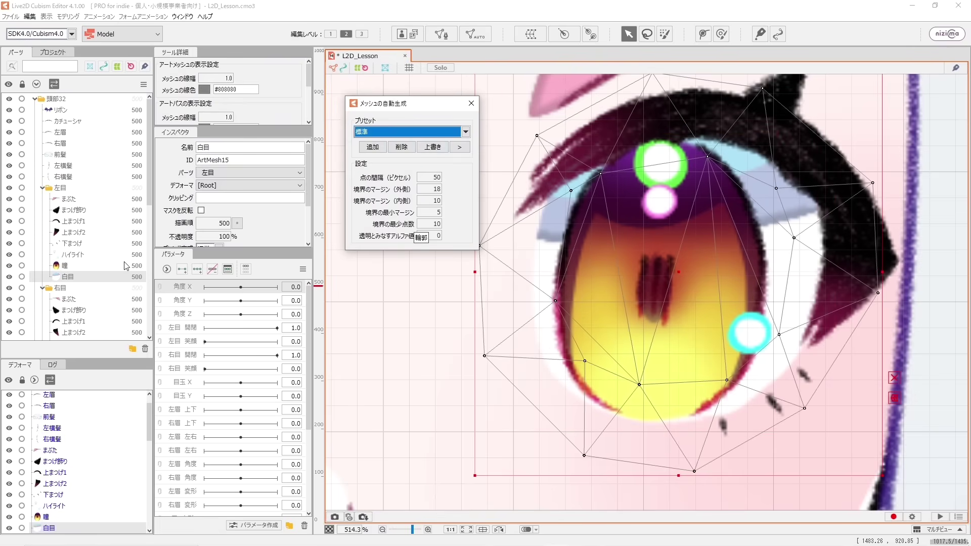
# - Examine the generated meshes of the 左目 folder and the parts of the character's right eye
pyautogui.click(56, 189)
pyautogui.scroll(-4, 676, 273)
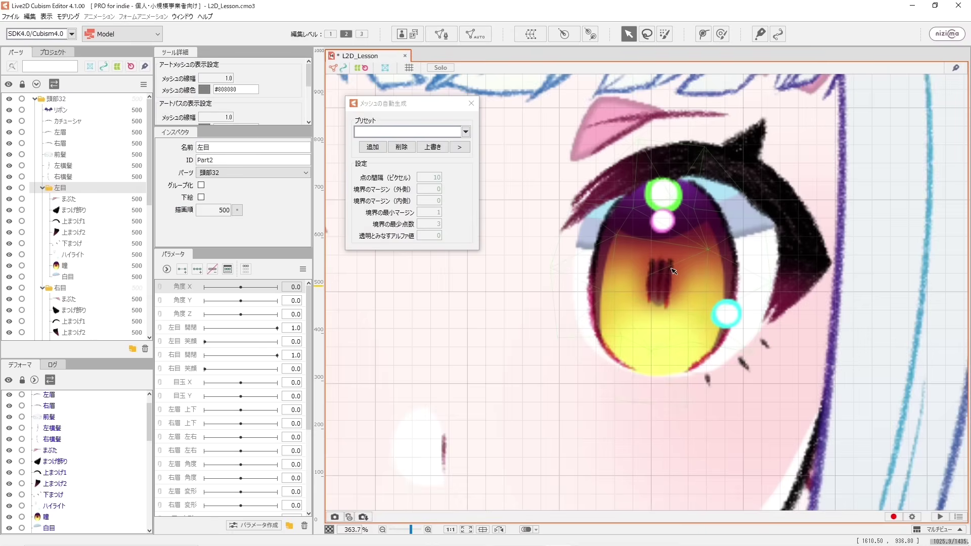
pyautogui.moveTo(541, 321); pyautogui.dragTo(852, 317)
pyautogui.scroll(2, 673, 240)
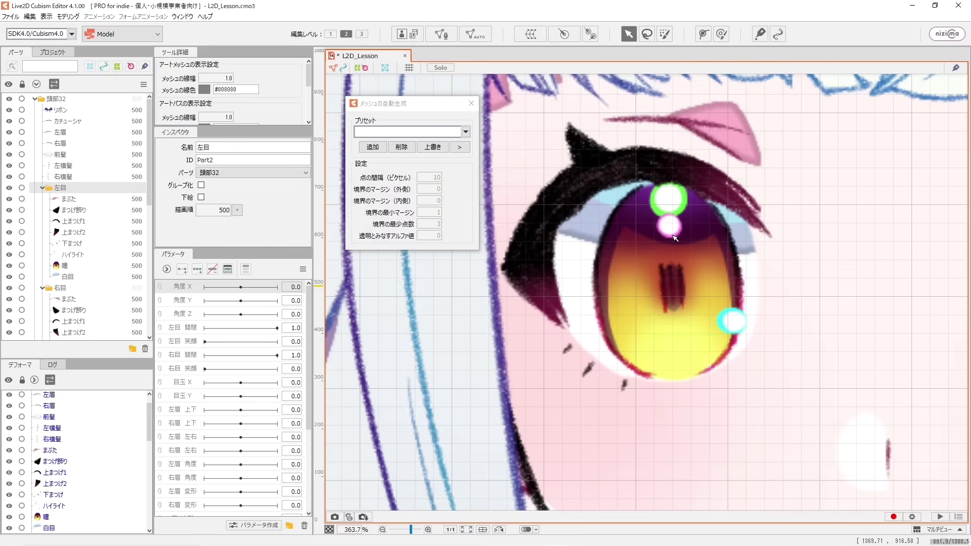
# - Generate meshes for the まぶた and まつげ飾り parts in the 右目 folder using the 標準 preset
pyautogui.moveTo(671, 234); pyautogui.dragTo(693, 247)
pyautogui.moveTo(765, 112); pyautogui.dragTo(561, 152)
pyautogui.click(472, 132)
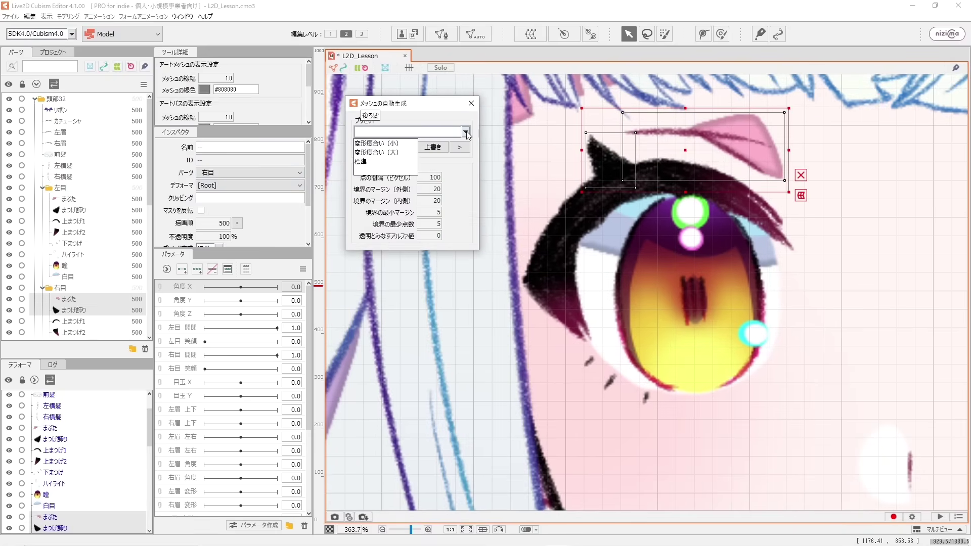
pyautogui.click(389, 159)
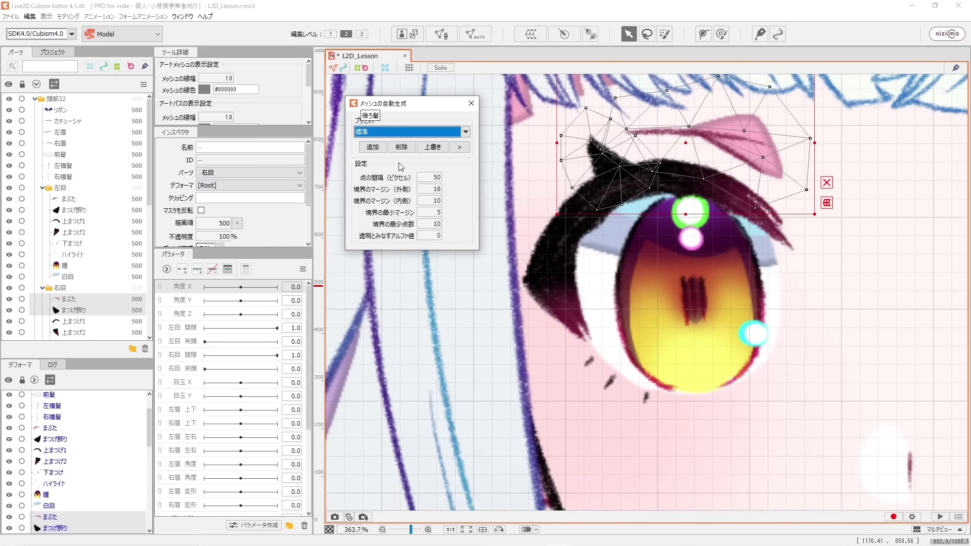
# - Generate meshes for the right eye's 上まつげ1 and 上まつげ2 parts using the 変形度合い（大） preset
pyautogui.click(79, 322)
pyautogui.keyDown('shift'); pyautogui.click(76, 332); pyautogui.keyUp('shift')
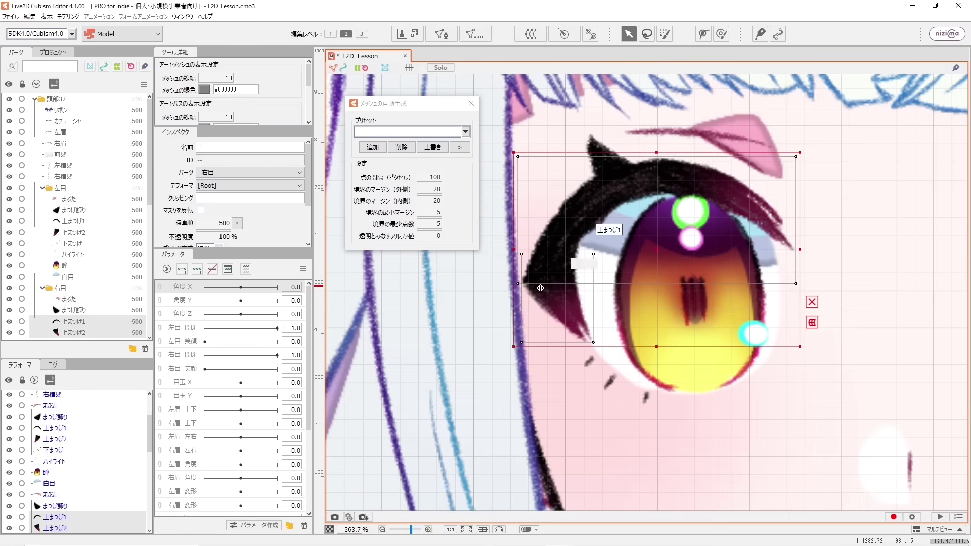
pyautogui.click(465, 132)
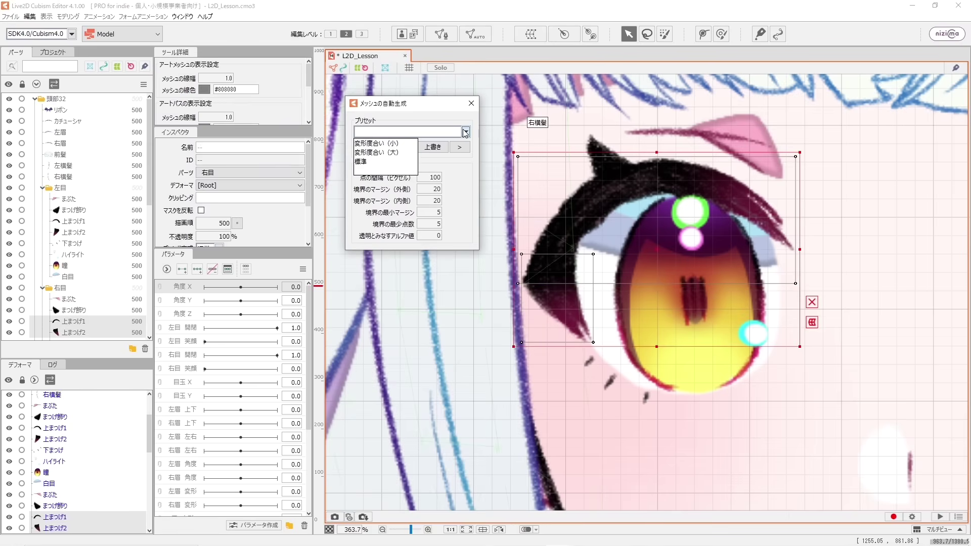
pyautogui.click(385, 153)
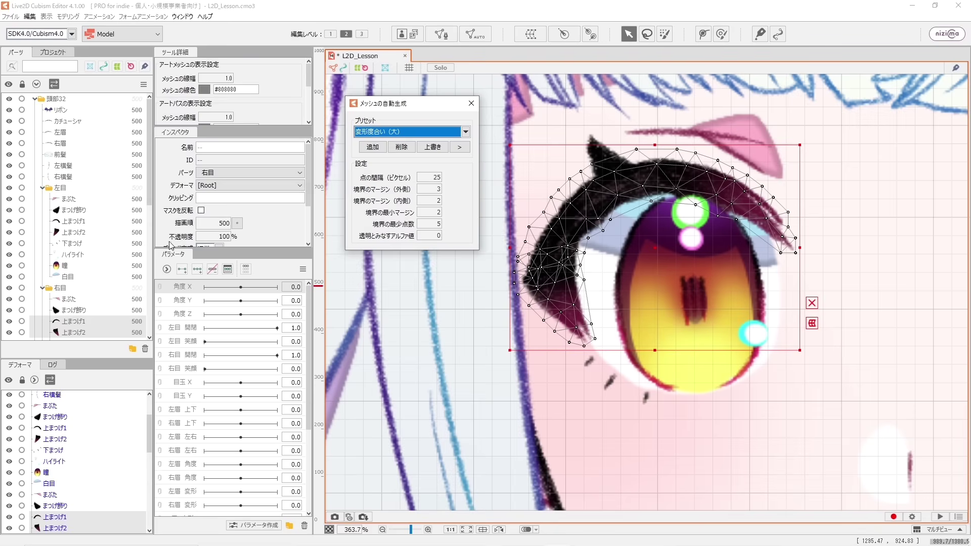
# - Open the right eye's 下まつげ part for manual mesh editing and erase its default rectangular mesh
pyautogui.moveTo(148, 147); pyautogui.dragTo(149, 207)
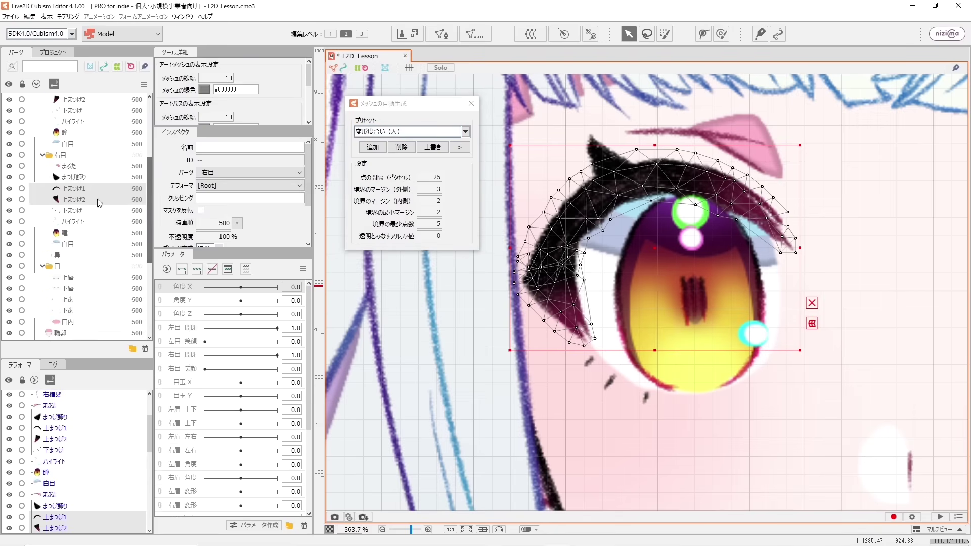
pyautogui.click(69, 211)
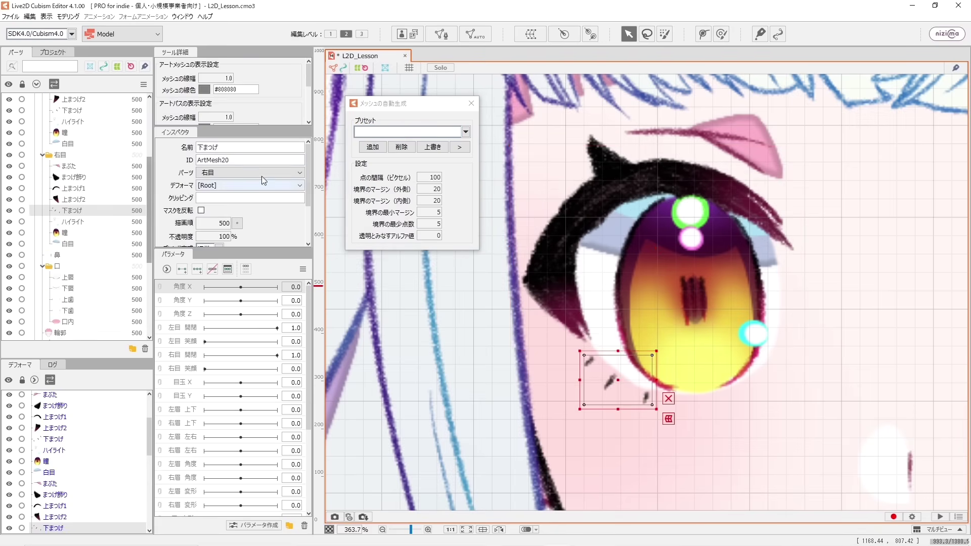
pyautogui.click(442, 36)
pyautogui.scroll(6, 609, 370)
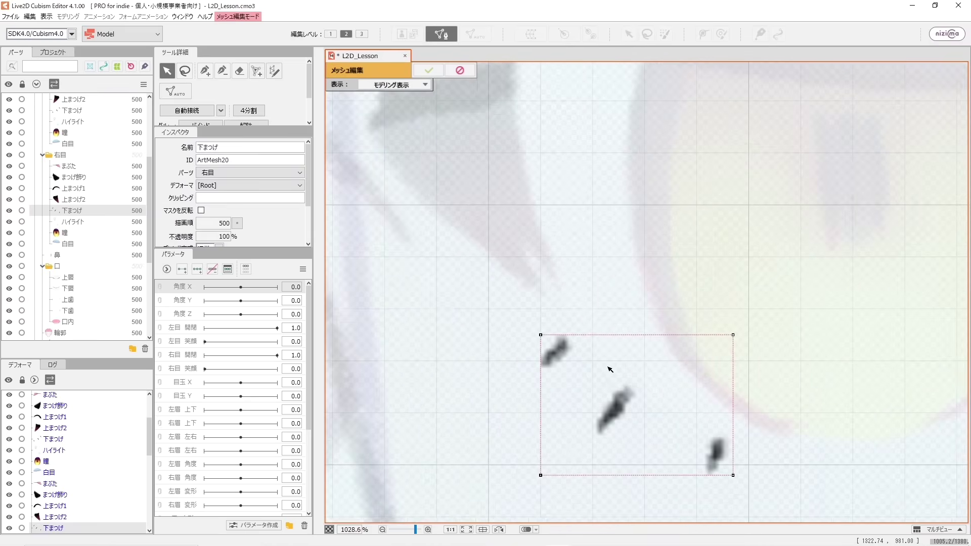
pyautogui.moveTo(593, 380); pyautogui.dragTo(517, 251)
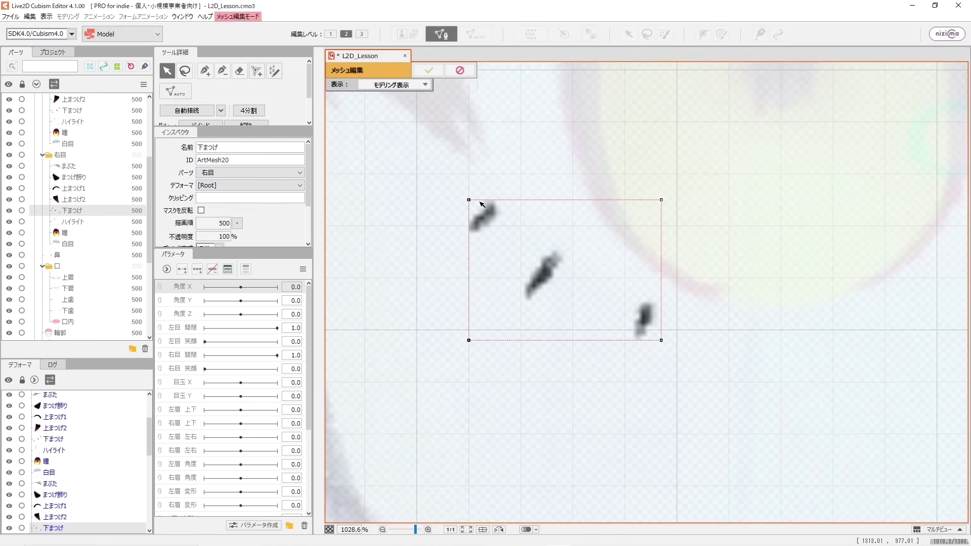
pyautogui.click(240, 71)
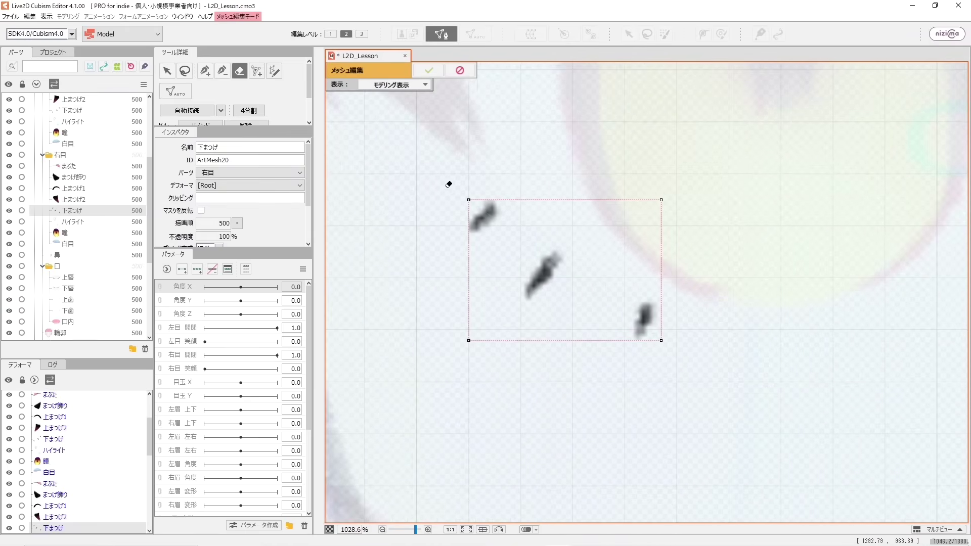
pyautogui.moveTo(462, 199)
pyautogui.mouseDown()
pyautogui.moveTo(469, 357)
pyautogui.moveTo(657, 343)
pyautogui.moveTo(643, 194)
pyautogui.moveTo(662, 208)
pyautogui.mouseUp()
# - Place a line of vertices through the three lower lashes of the right eye and a closed vertex outline around them
pyautogui.click(206, 71)
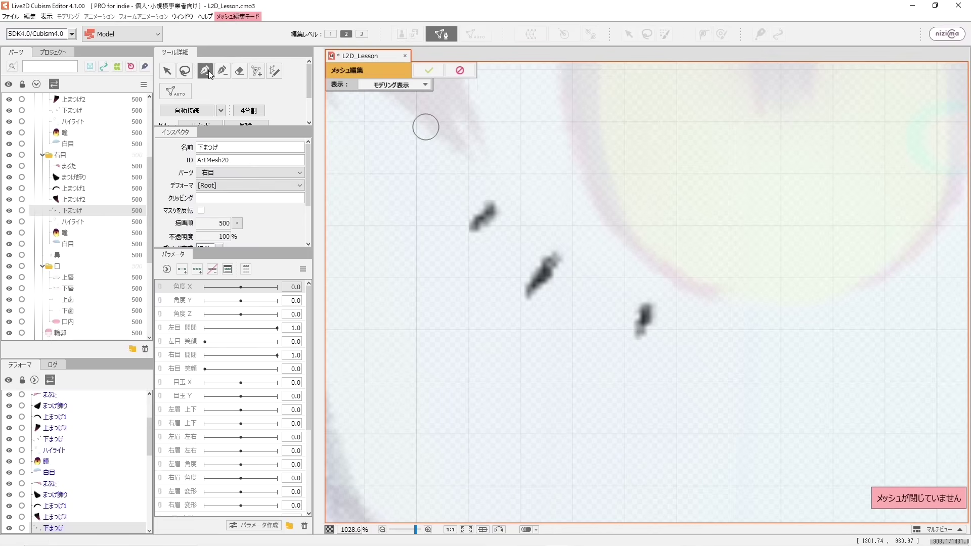
pyautogui.click(459, 192)
pyautogui.click(546, 276)
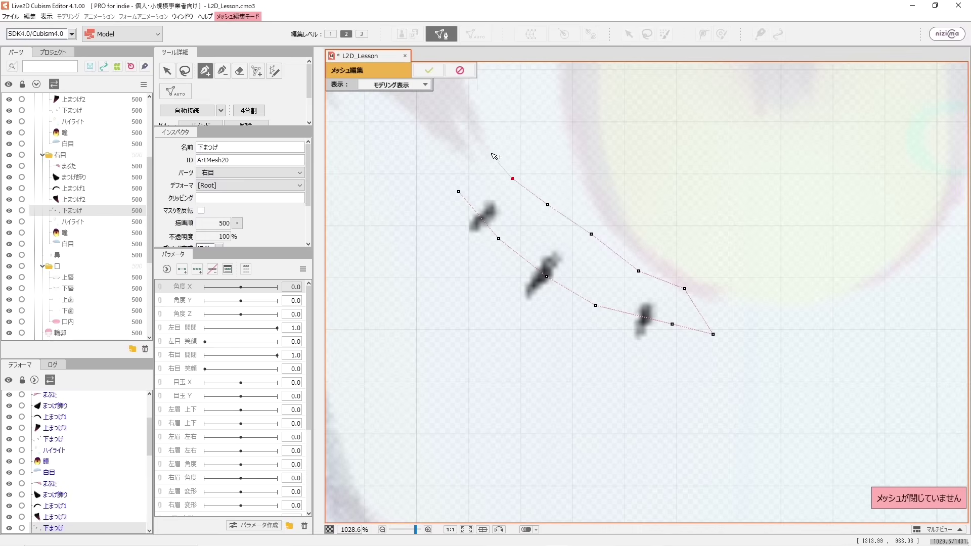
pyautogui.click(427, 143)
pyautogui.click(406, 197)
pyautogui.click(548, 332)
pyautogui.click(622, 363)
pyautogui.click(676, 362)
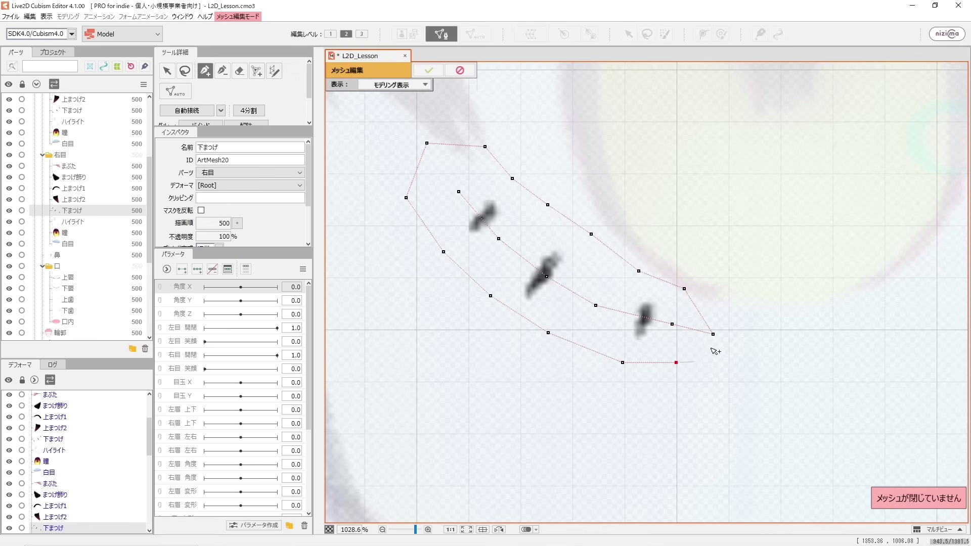
pyautogui.click(713, 335)
# - Connect the centre-line vertices to the lower outline of the 下まつげ mesh in a zigzag of triangles
pyautogui.click(684, 288)
pyautogui.click(672, 324)
pyautogui.click(677, 363)
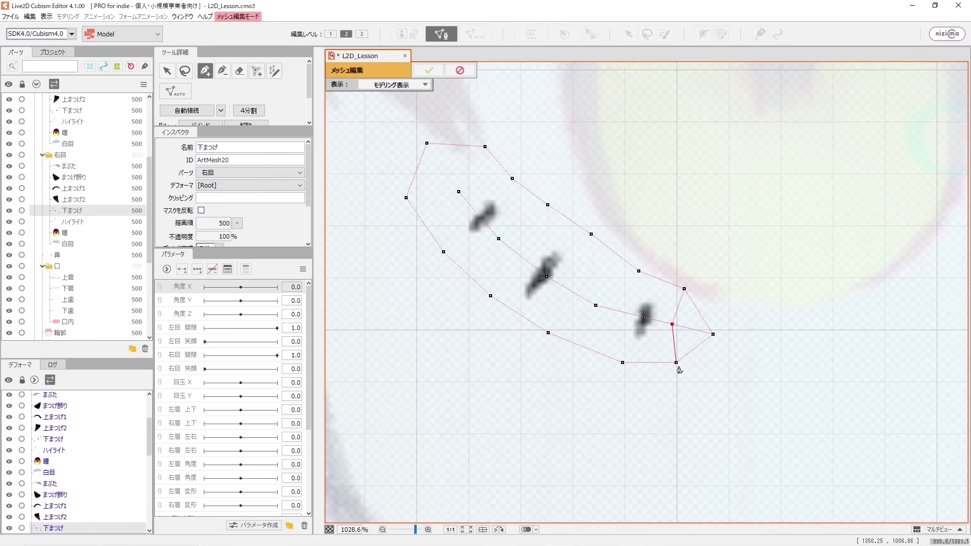
pyautogui.click(623, 362)
pyautogui.click(596, 305)
pyautogui.click(548, 332)
pyautogui.click(546, 277)
pyautogui.click(490, 296)
pyautogui.click(498, 239)
pyautogui.click(443, 251)
pyautogui.click(458, 192)
pyautogui.click(406, 198)
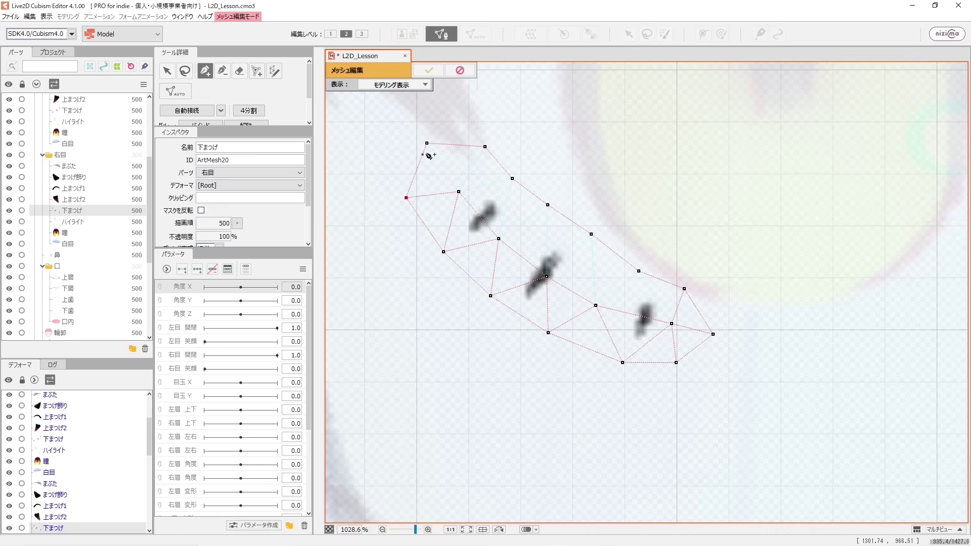
# - Connect the centre-line vertices to the upper outline of the 下まつげ mesh to complete the triangles on the eye side
pyautogui.click(426, 144)
pyautogui.click(459, 192)
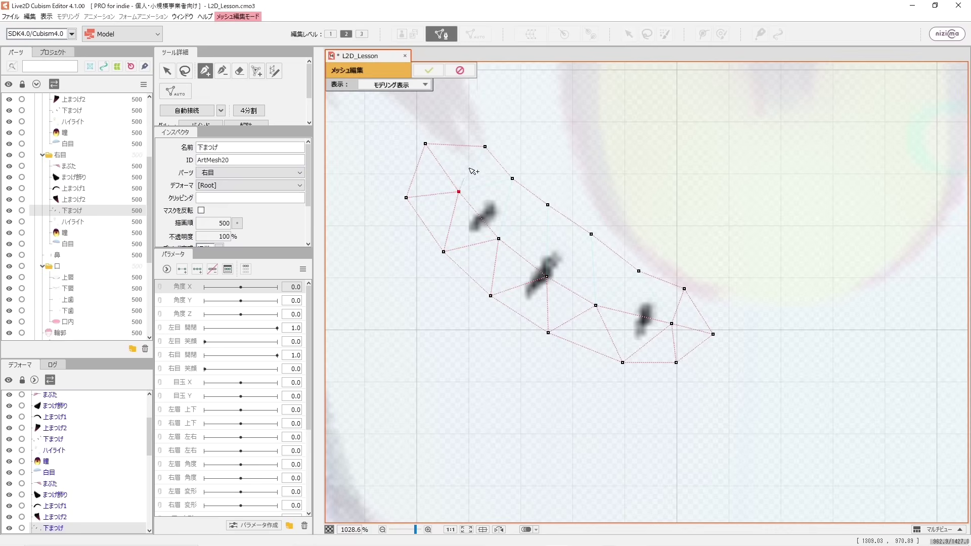
pyautogui.click(485, 147)
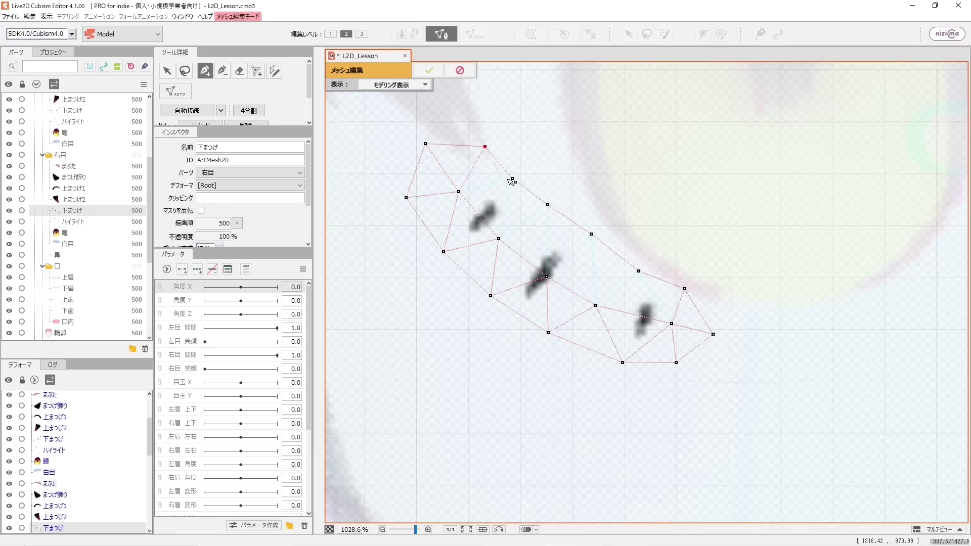
pyautogui.click(459, 192)
pyautogui.click(512, 178)
pyautogui.click(498, 239)
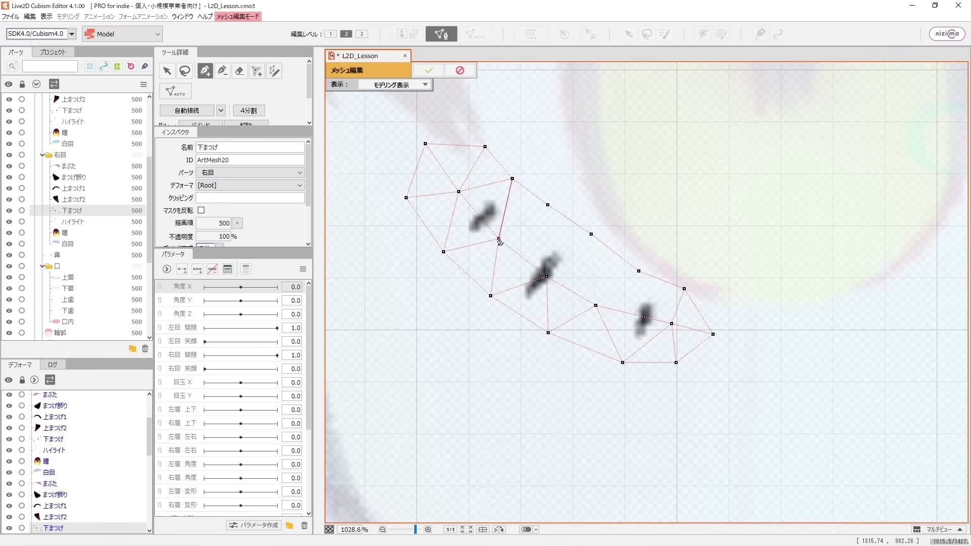
pyautogui.click(548, 205)
pyautogui.click(547, 277)
pyautogui.click(591, 234)
pyautogui.click(595, 305)
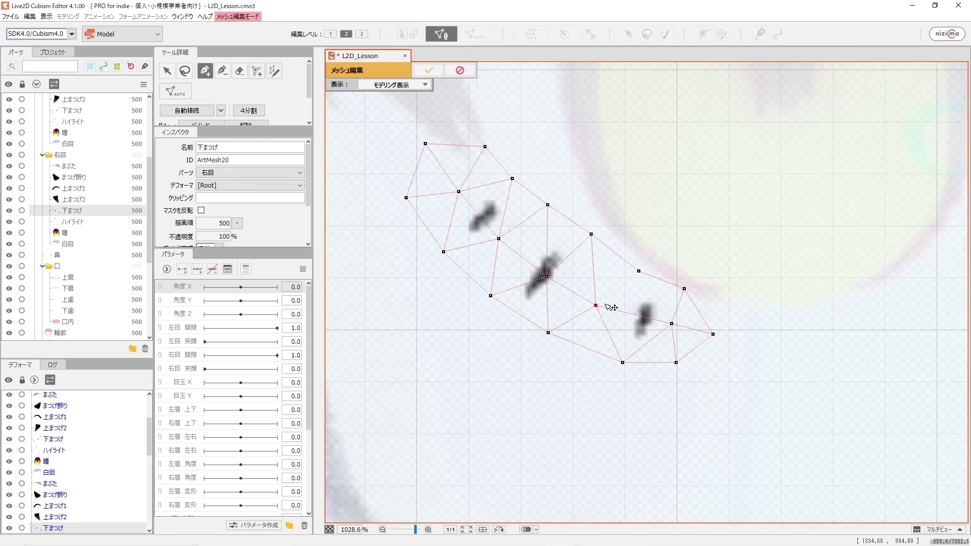
pyautogui.click(639, 271)
pyautogui.click(672, 324)
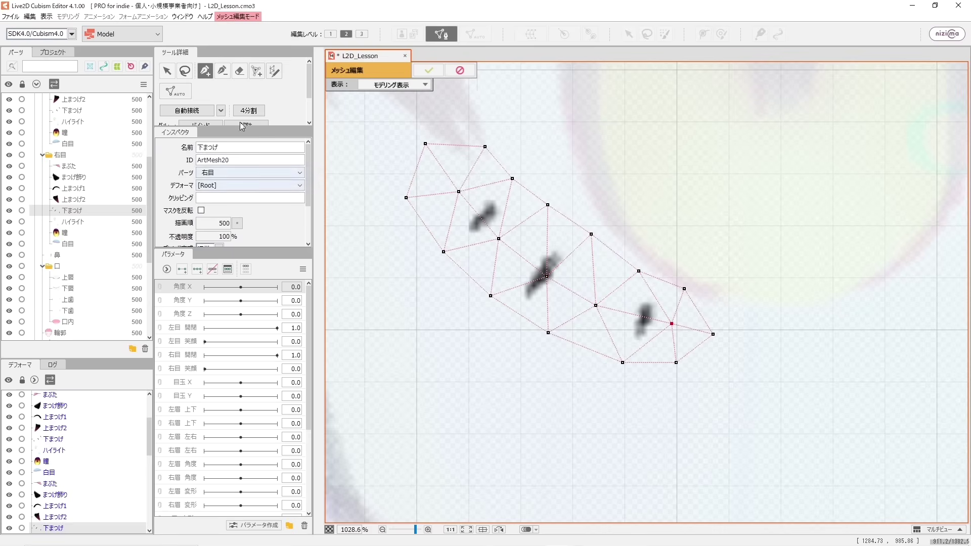
# - Nudge the upper outline vertex near the third lower lash slightly upward and apply the mesh edit
pyautogui.click(167, 70)
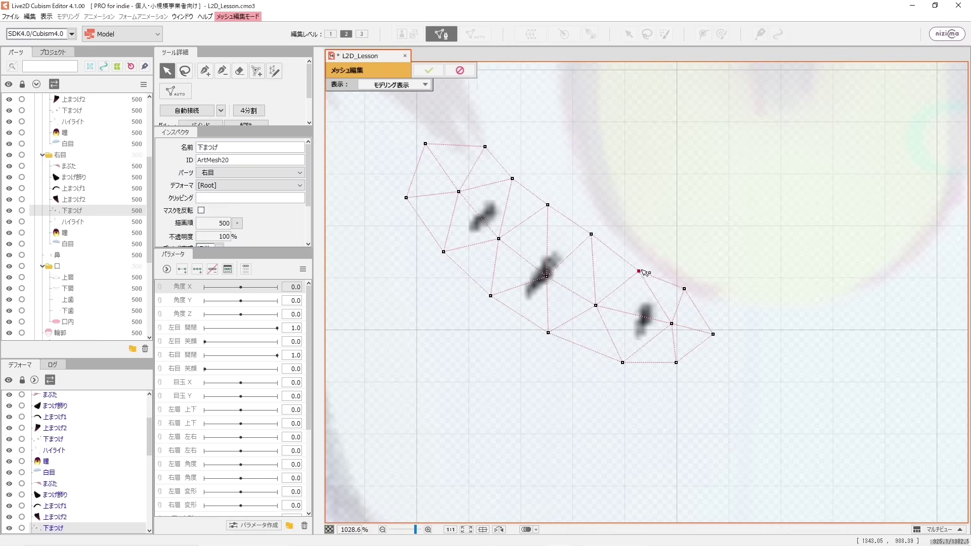
pyautogui.moveTo(643, 269); pyautogui.dragTo(643, 263)
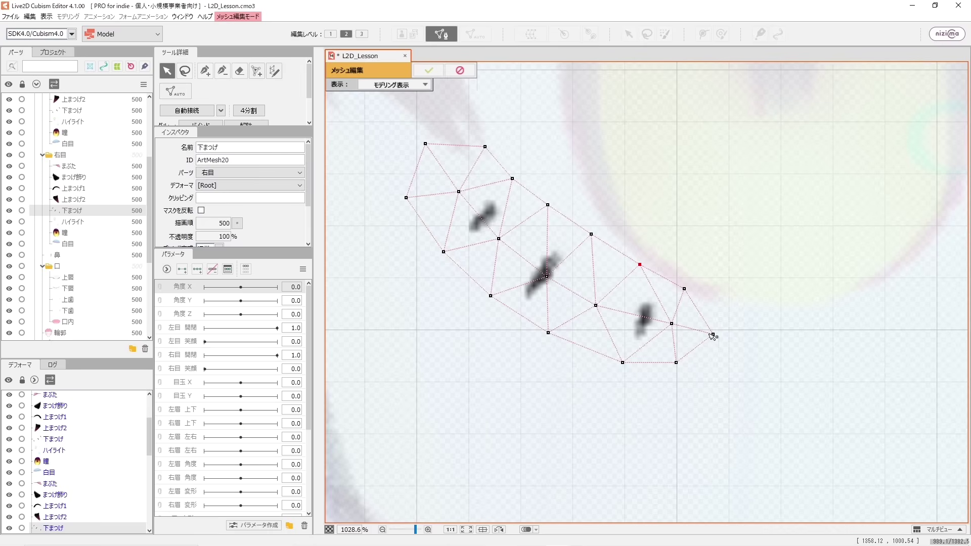
pyautogui.click(422, 73)
pyautogui.scroll(-8, 657, 259)
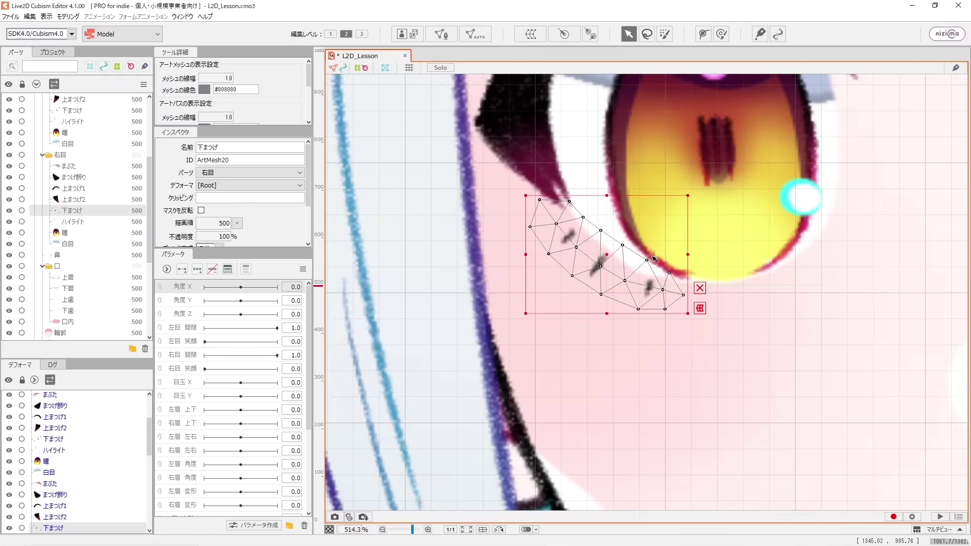
# - Generate meshes for the right eye's ハイライト, 瞳 and 白目 parts using the 標準 preset
pyautogui.moveTo(693, 369); pyautogui.dragTo(683, 366)
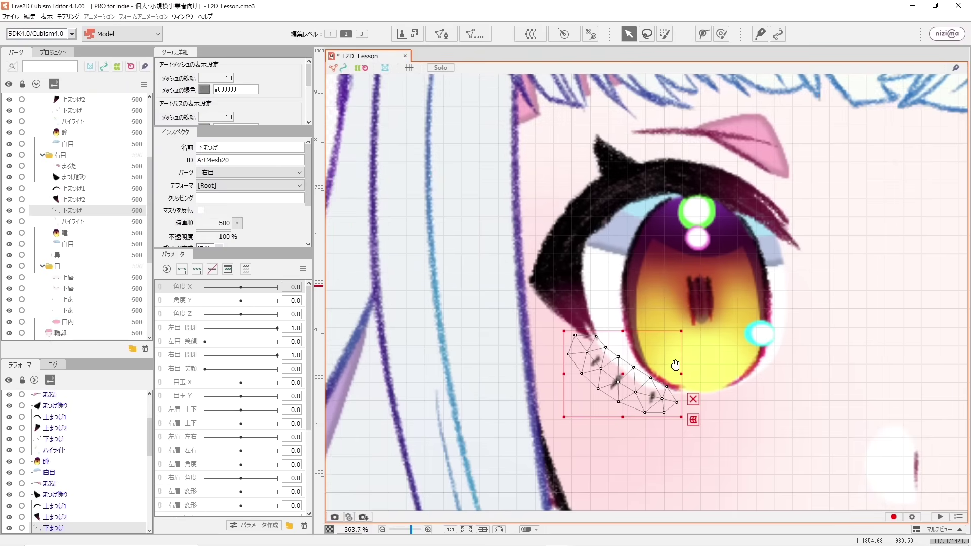
pyautogui.click(475, 33)
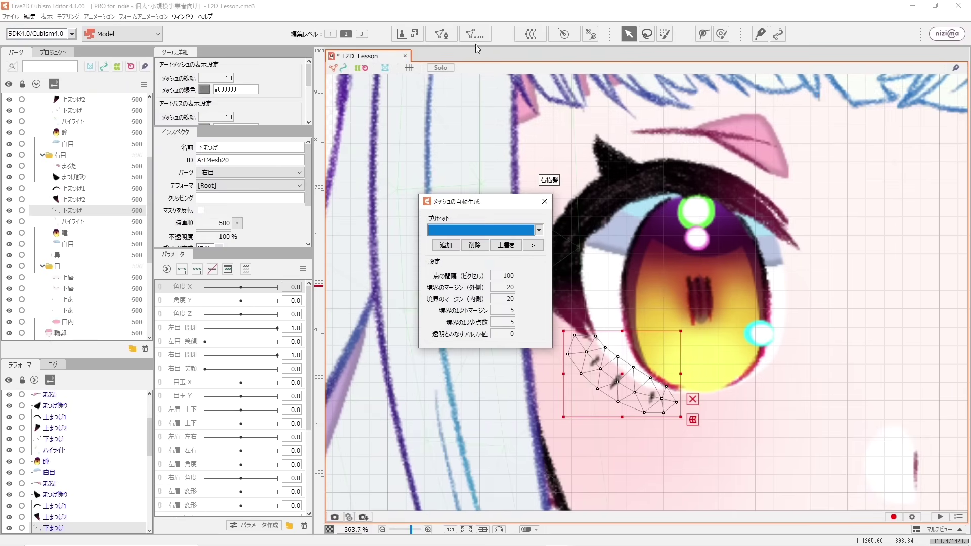
pyautogui.moveTo(497, 205); pyautogui.dragTo(449, 140)
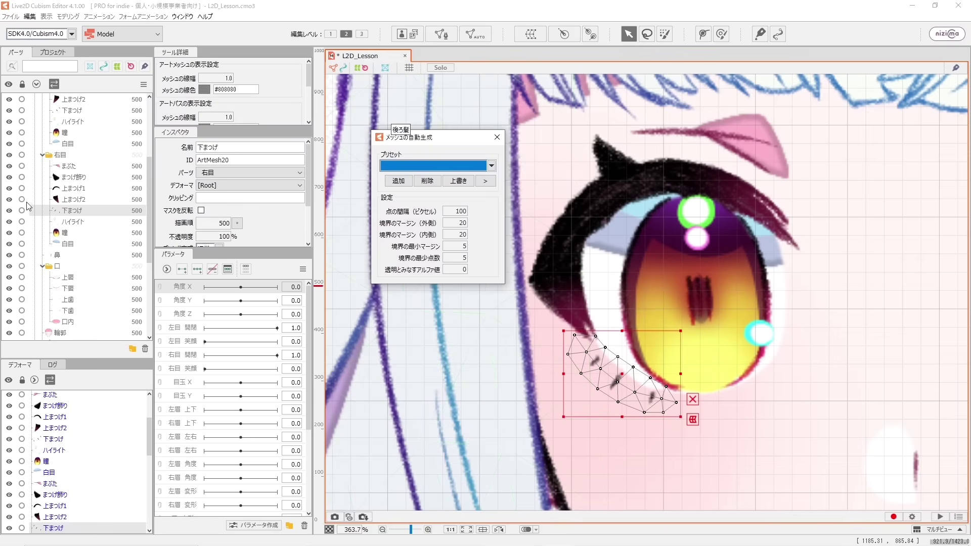
pyautogui.click(65, 225)
pyautogui.keyDown('shift'); pyautogui.click(62, 243); pyautogui.keyUp('shift')
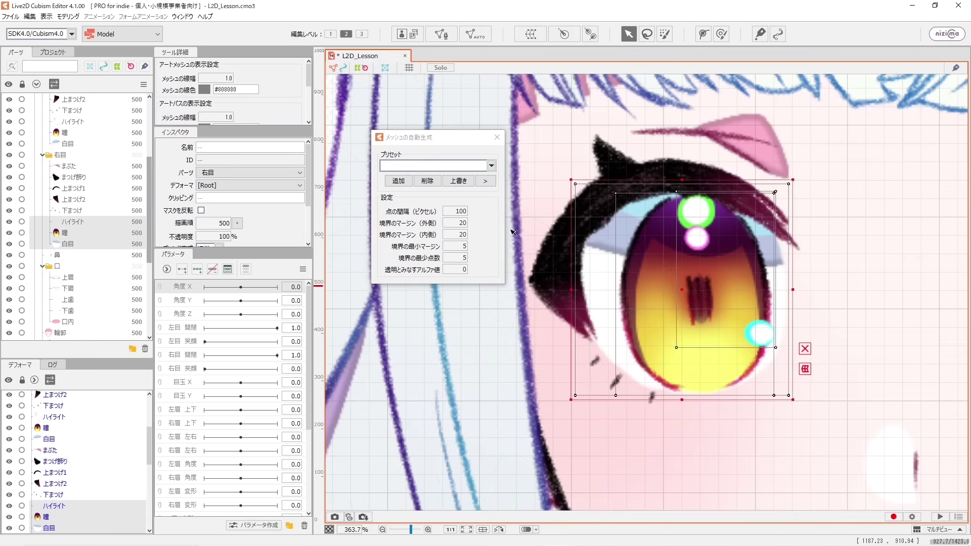
pyautogui.click(491, 166)
pyautogui.click(407, 195)
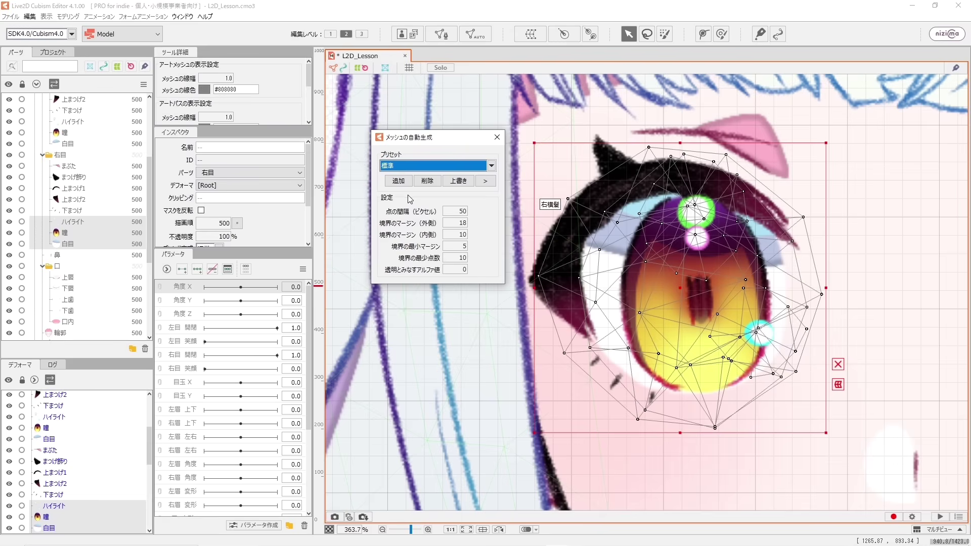
# - Generate a mesh for the 鼻 part using the 標準 preset
pyautogui.click(64, 255)
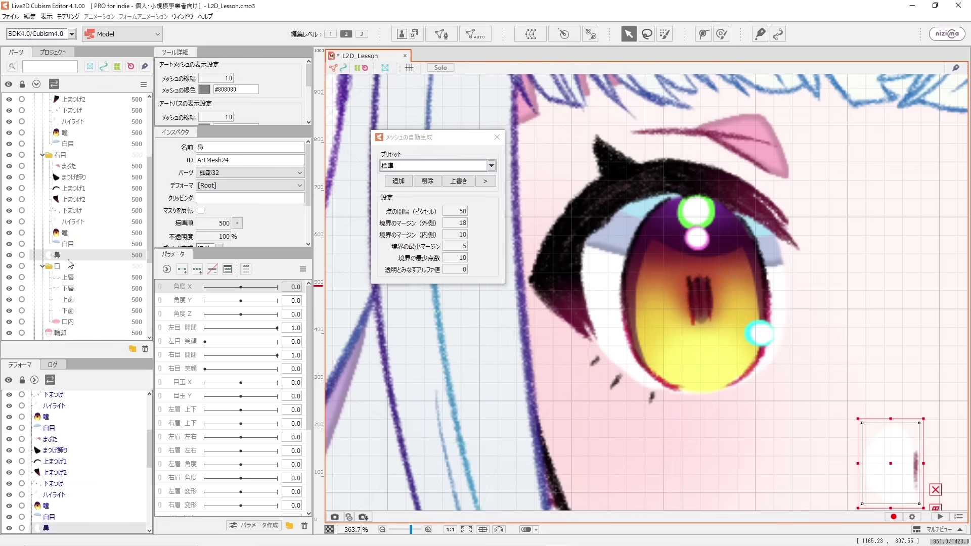
pyautogui.moveTo(793, 373); pyautogui.dragTo(607, 173)
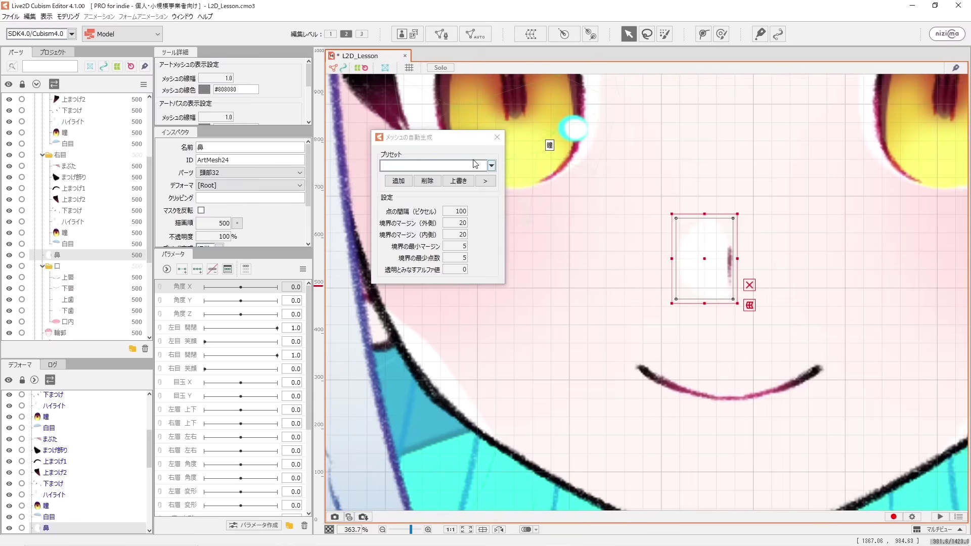
pyautogui.click(491, 165)
pyautogui.click(398, 201)
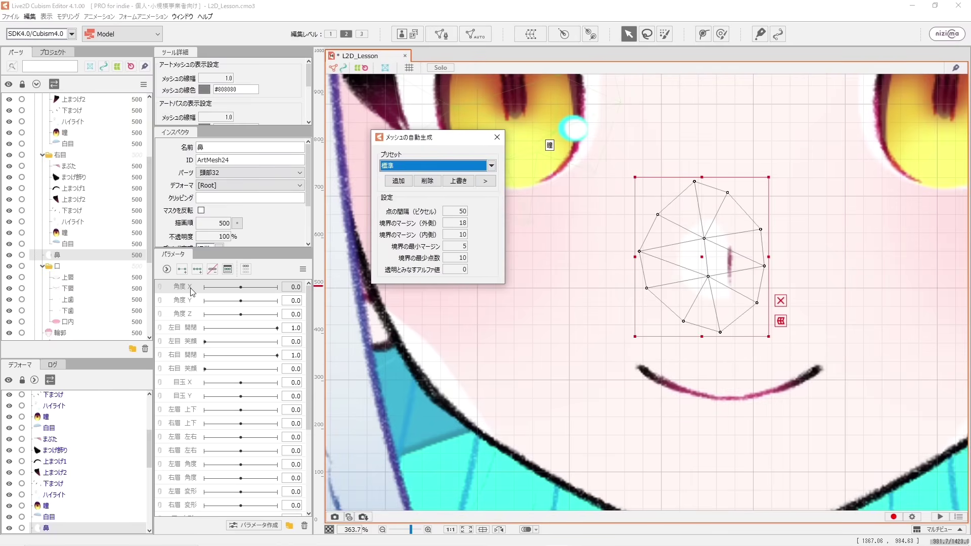
# - Generate meshes for the 上唇 and 下唇 mouth parts using the 変形度合い（大） preset and check the point density
pyautogui.click(74, 288)
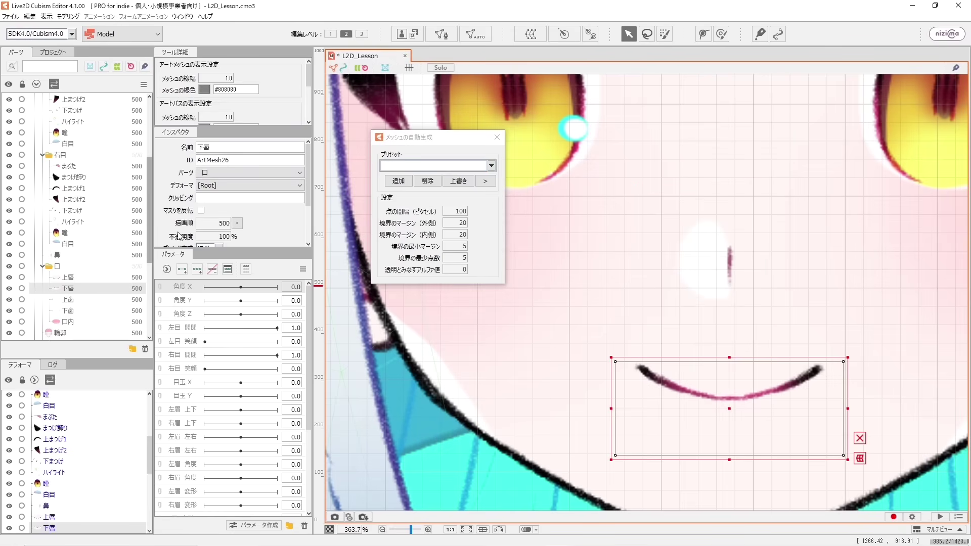
pyautogui.moveTo(149, 177); pyautogui.dragTo(147, 205)
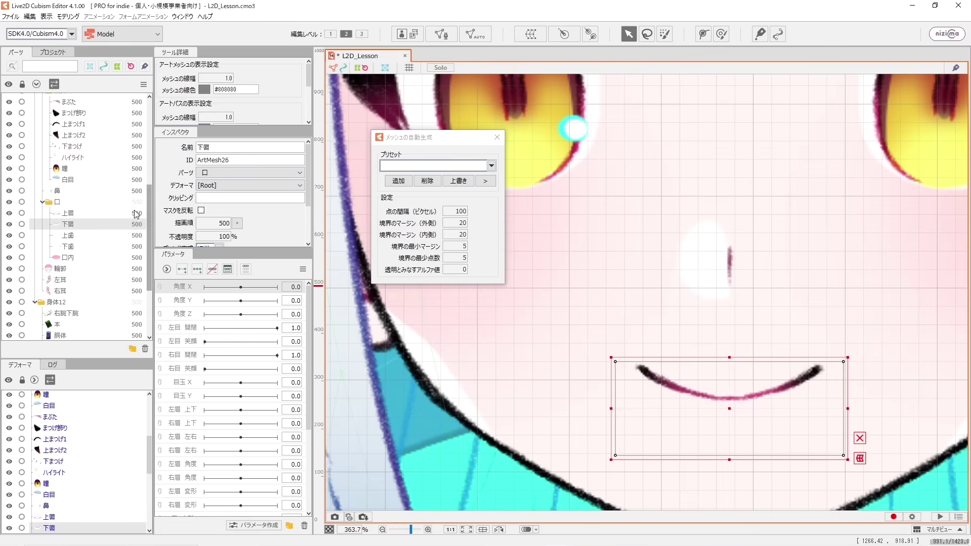
pyautogui.moveTo(641, 375); pyautogui.dragTo(607, 247)
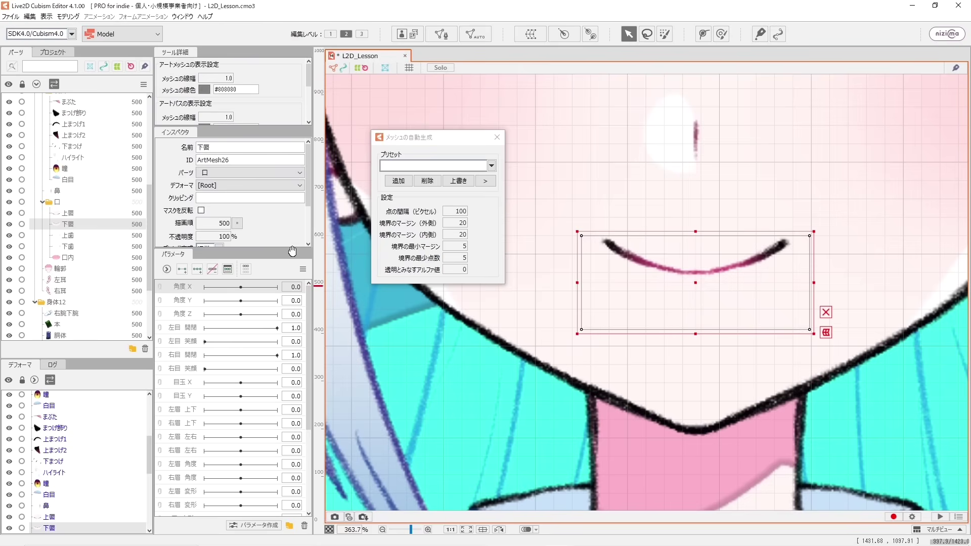
pyautogui.keyDown('ctrl'); pyautogui.click(89, 214); pyautogui.keyUp('ctrl')
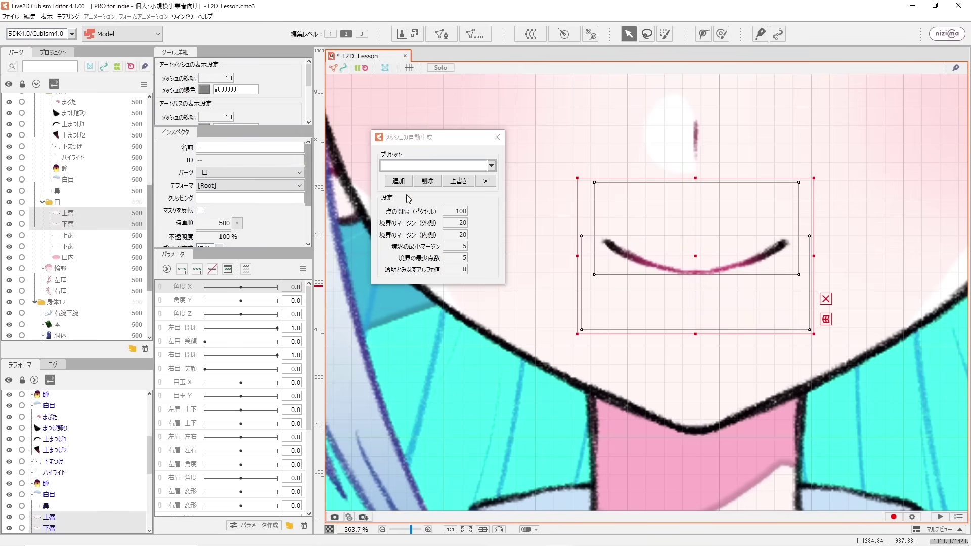
pyautogui.click(491, 167)
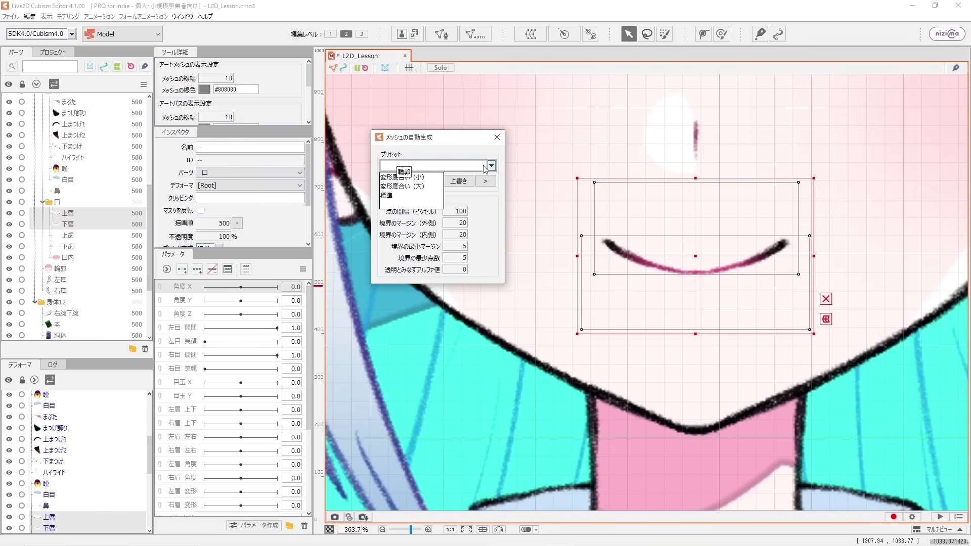
pyautogui.click(417, 186)
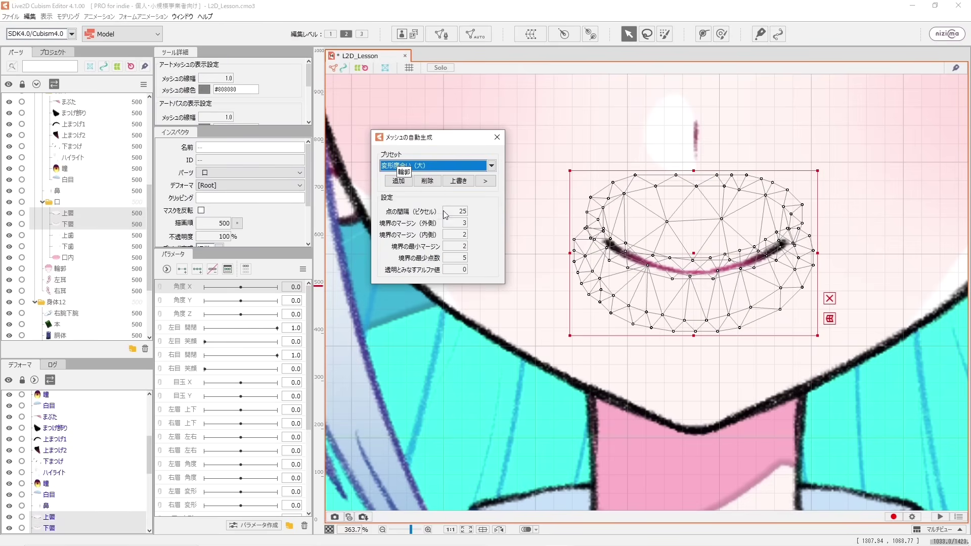
pyautogui.scroll(2, 508, 228)
pyautogui.moveTo(480, 142); pyautogui.dragTo(403, 89)
pyautogui.doubleClick(47, 2)
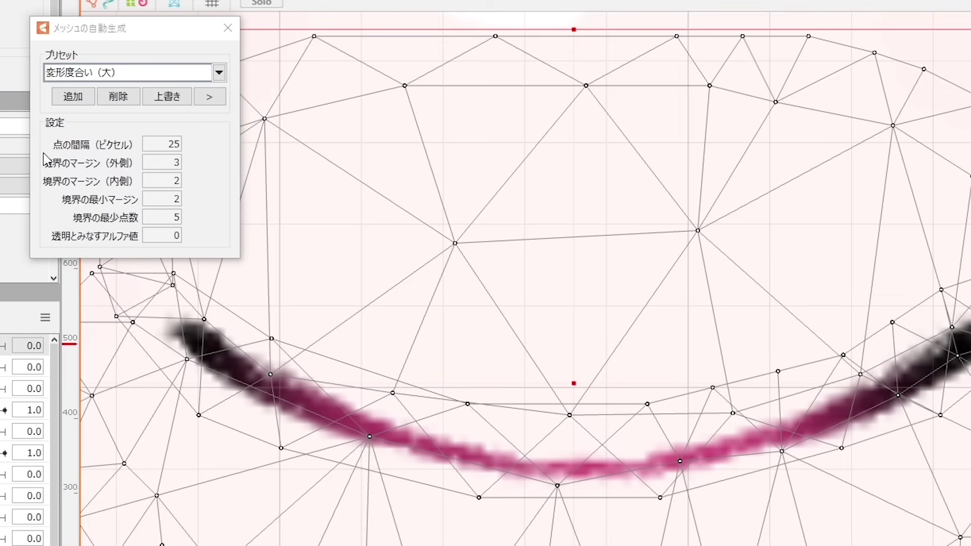
pyautogui.moveTo(172, 146); pyautogui.dragTo(152, 147)
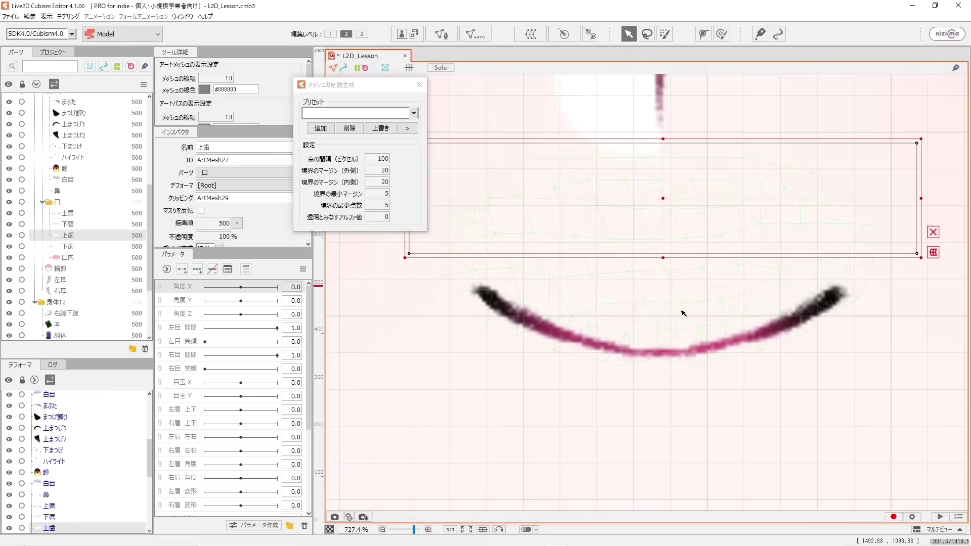
# - Generate meshes for the 上歯, 下歯 and 口内 parts of the mouth using the 標準 preset
pyautogui.scroll(-2, 683, 313)
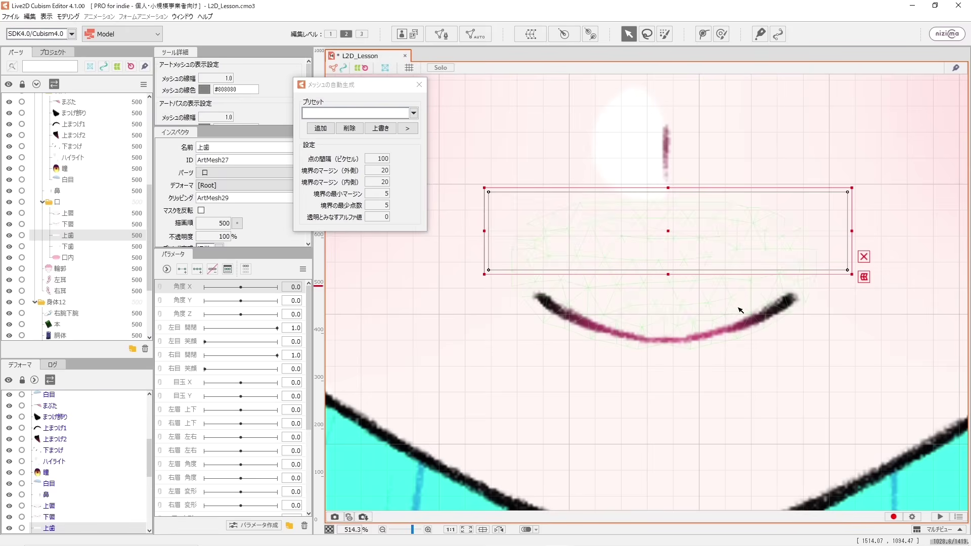
pyautogui.keyDown('shift'); pyautogui.click(59, 268); pyautogui.keyUp('shift')
pyautogui.keyDown('shift'); pyautogui.click(69, 258); pyautogui.keyUp('shift')
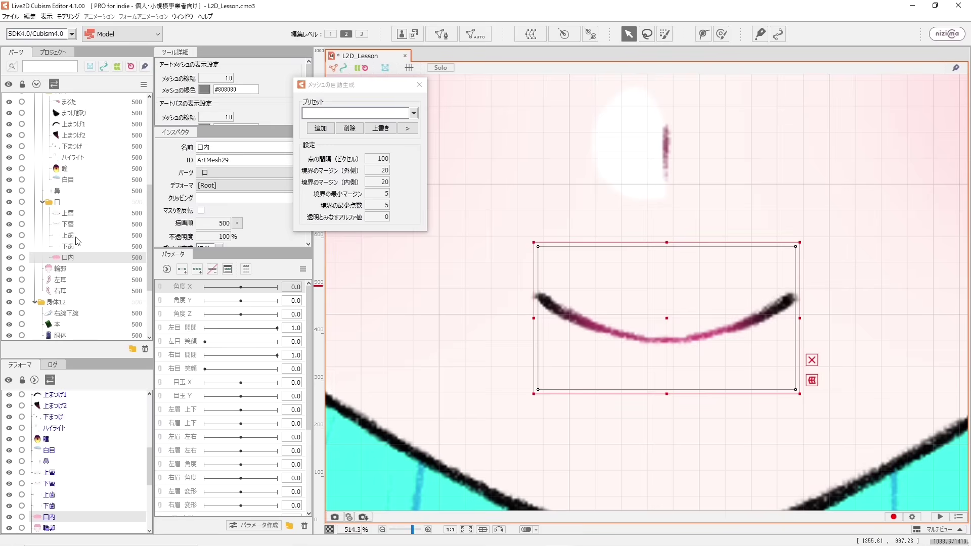
pyautogui.click(414, 113)
pyautogui.click(342, 144)
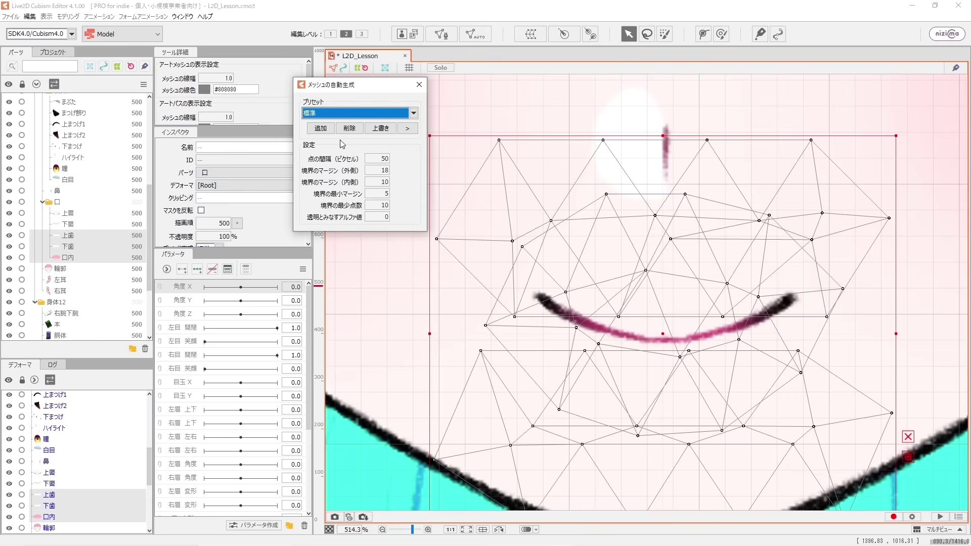
# - Select the 輪郭, 左耳 and 右耳 parts together and hide the 前髪, 左横髪 and 右横髪 hair parts covering them
pyautogui.click(59, 270)
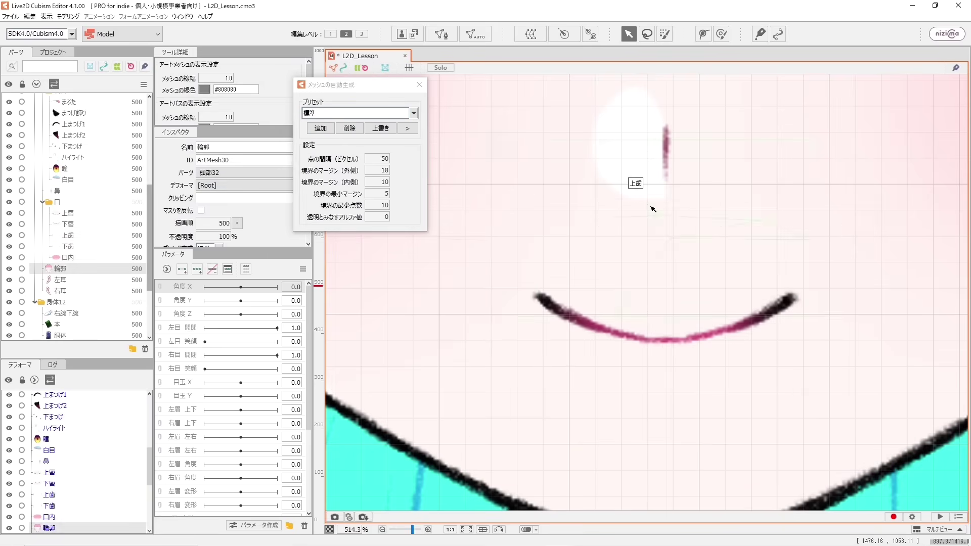
pyautogui.scroll(-4, 647, 213)
pyautogui.scroll(-2, 638, 229)
pyautogui.moveTo(634, 218); pyautogui.dragTo(672, 338)
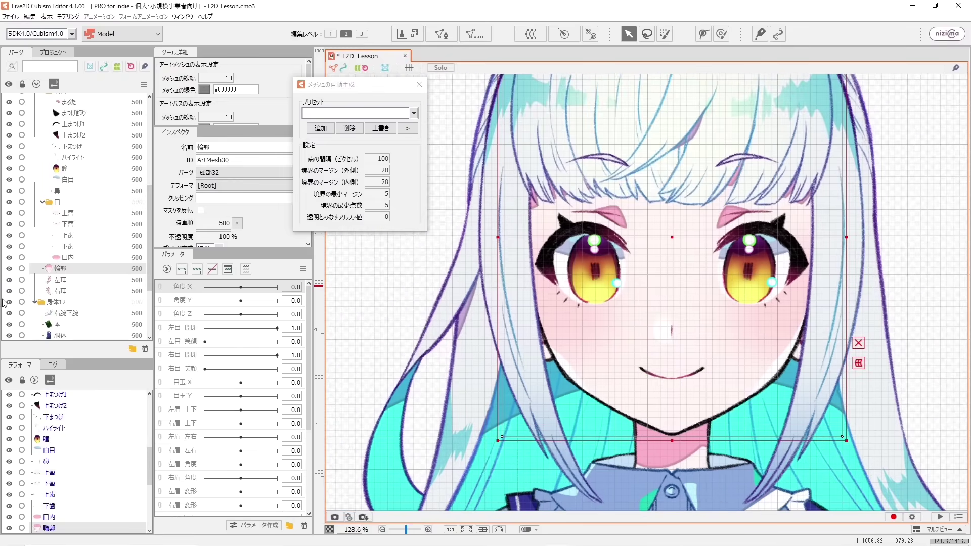
pyautogui.keyDown('ctrl'); pyautogui.click(57, 280); pyautogui.keyUp('ctrl')
pyautogui.keyDown('ctrl'); pyautogui.click(58, 291); pyautogui.keyUp('ctrl')
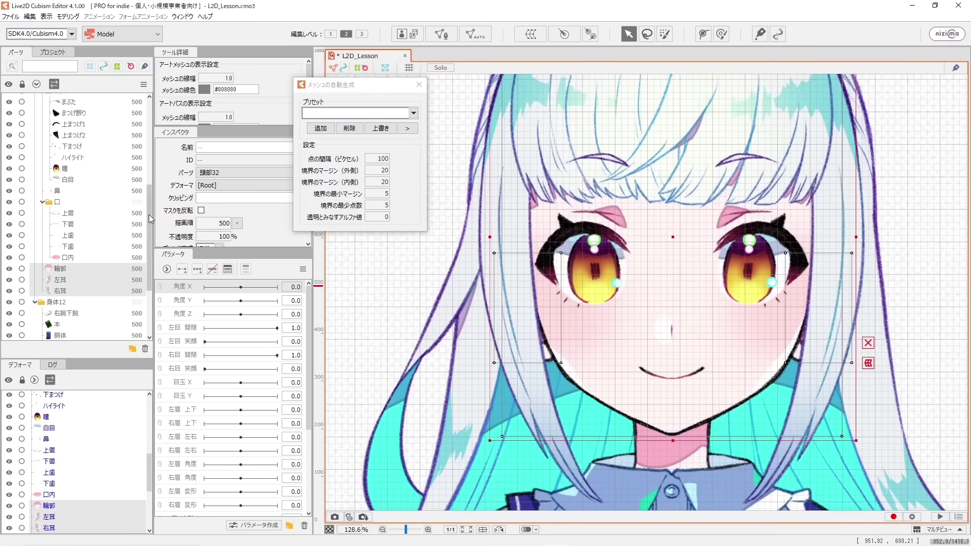
pyautogui.moveTo(149, 216); pyautogui.dragTo(137, 122)
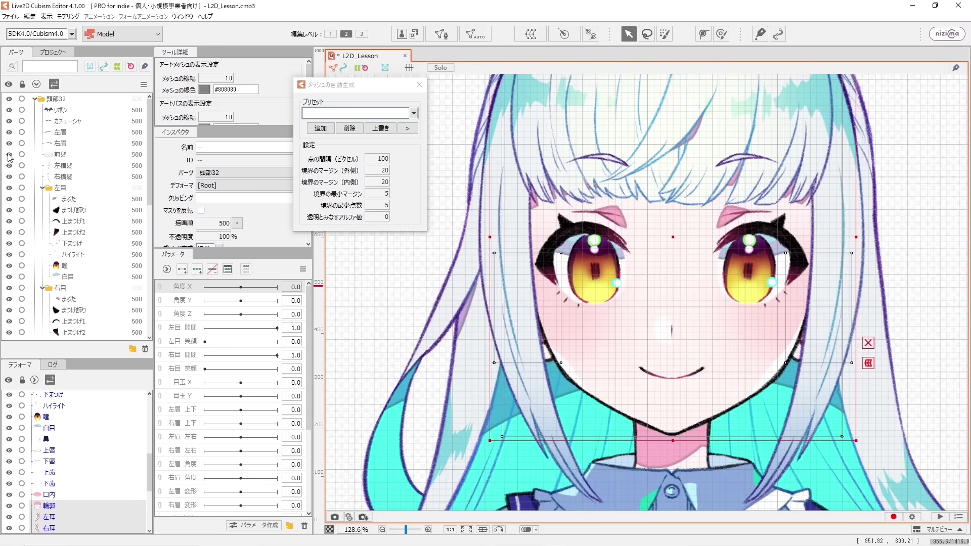
pyautogui.moveTo(8, 154); pyautogui.dragTo(9, 178)
pyautogui.moveTo(624, 286); pyautogui.dragTo(630, 317)
# - Generate meshes for the selected 輪郭, 左耳 and 右耳 parts using the 標準 preset
pyautogui.click(414, 112)
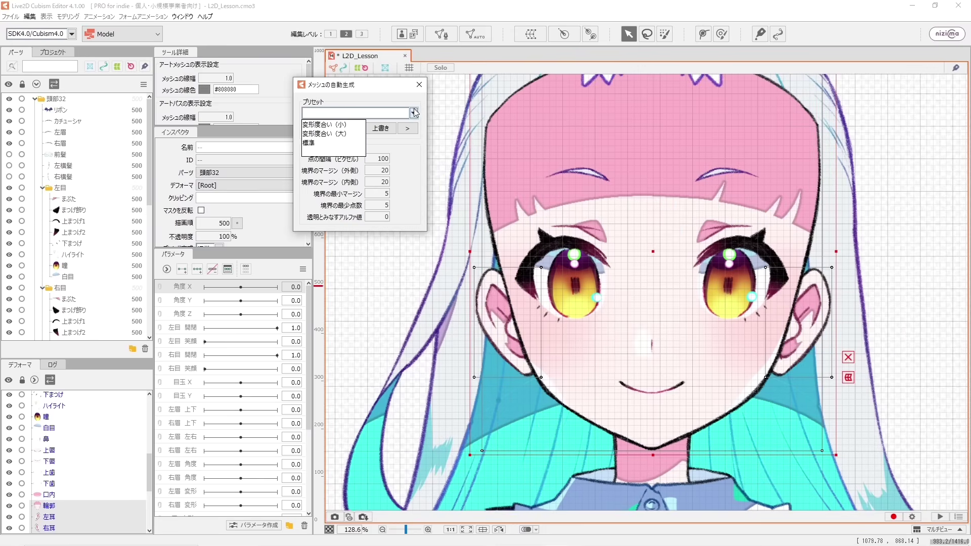
pyautogui.click(349, 145)
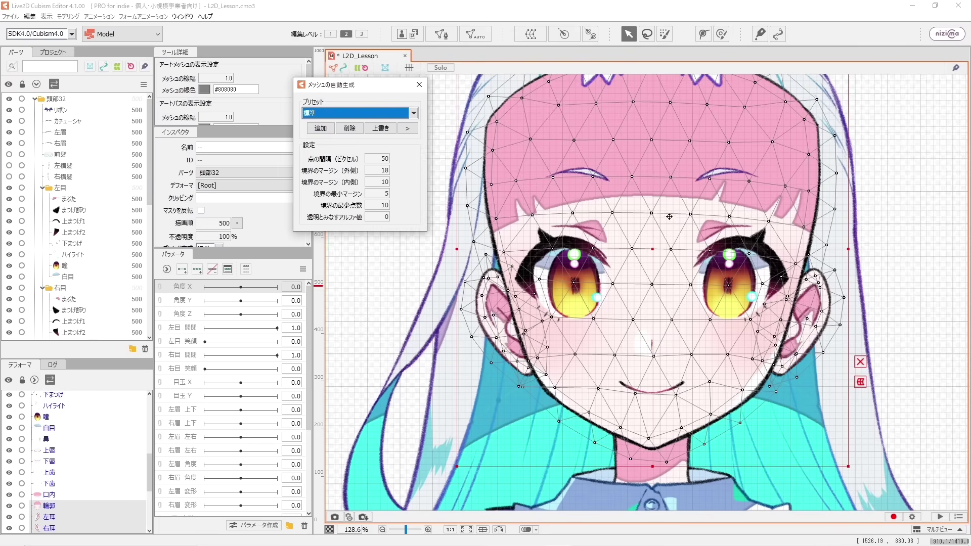
pyautogui.scroll(-2, 706, 269)
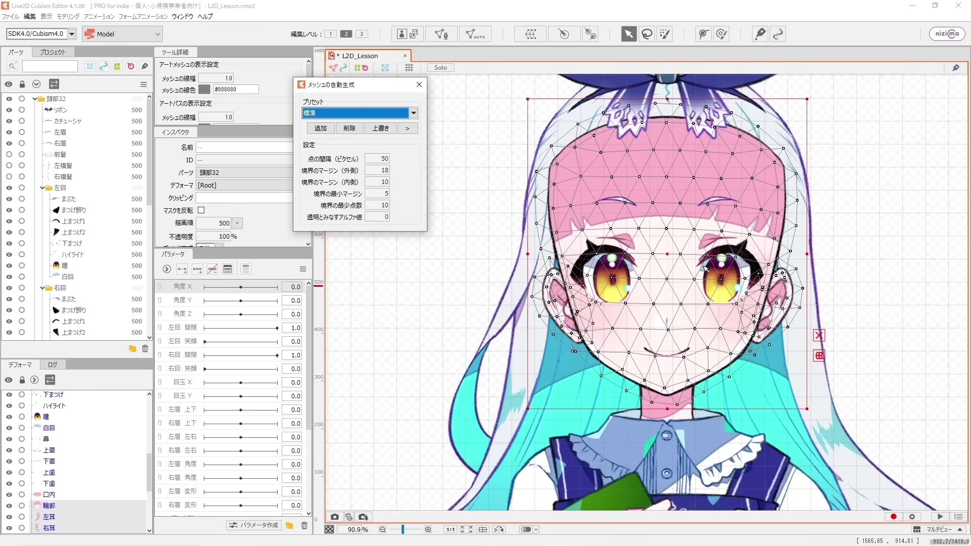
pyautogui.scroll(2, 691, 257)
pyautogui.click(708, 304)
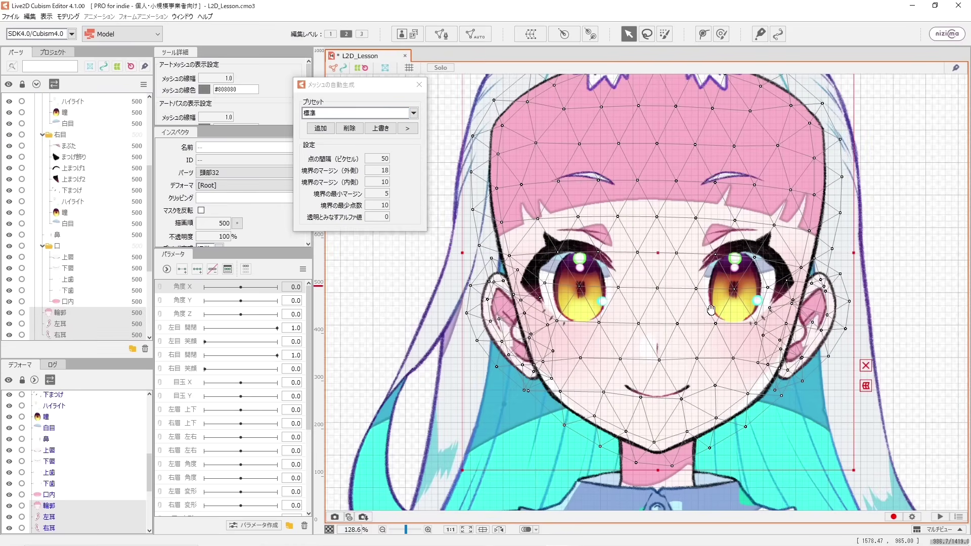
# - Generate a mesh for the 右腕下腕 part in the 身体12 folder using the 標準 preset
pyautogui.moveTo(639, 310); pyautogui.dragTo(642, 184)
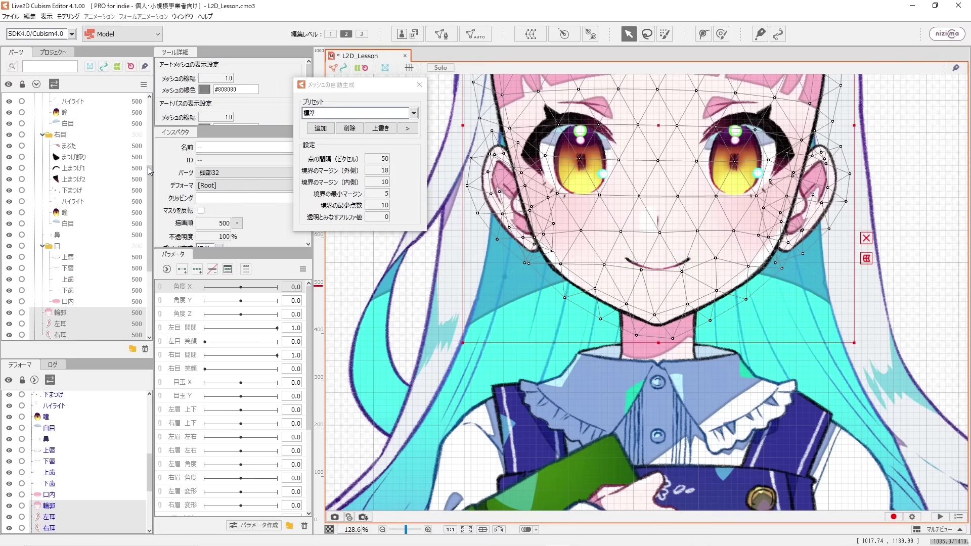
pyautogui.moveTo(148, 177); pyautogui.dragTo(155, 248)
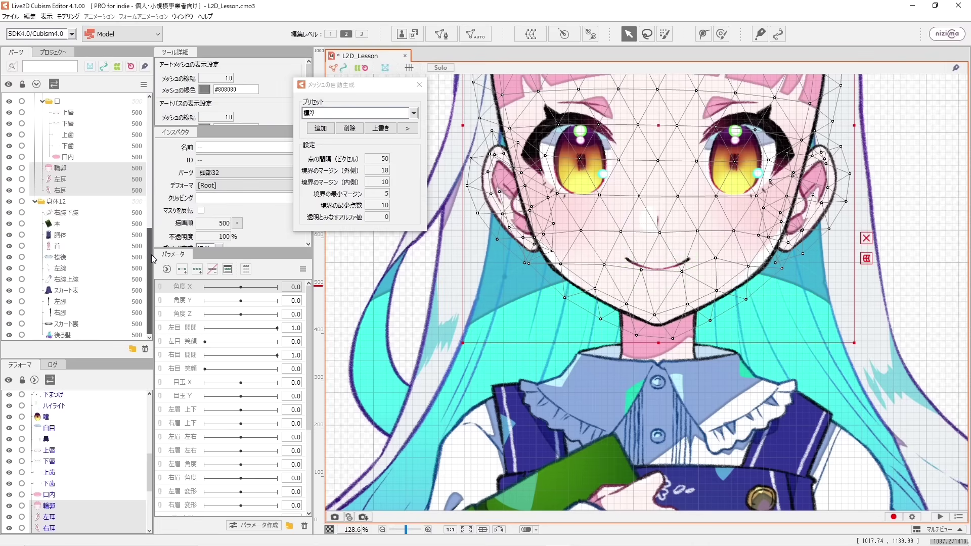
pyautogui.click(66, 213)
pyautogui.scroll(-8, 733, 359)
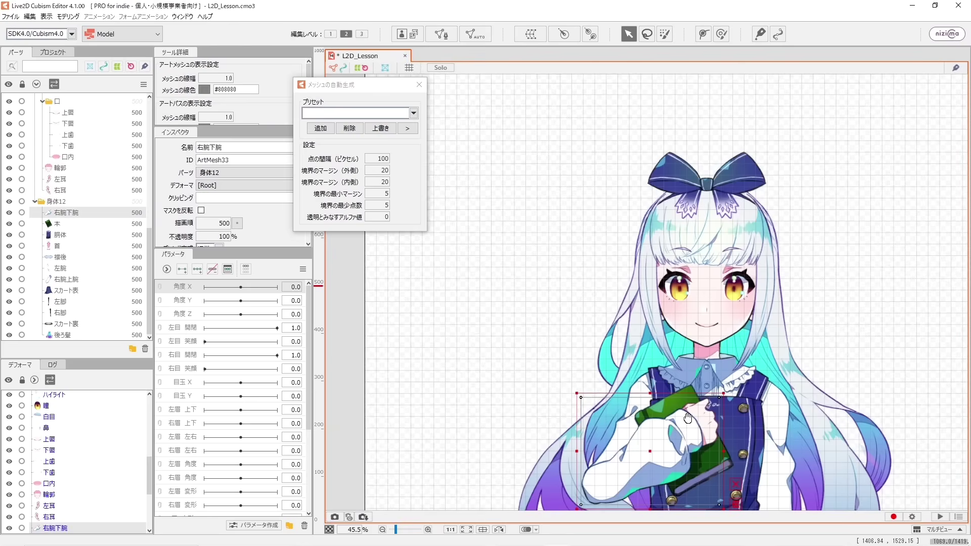
pyautogui.moveTo(687, 418); pyautogui.dragTo(618, 163)
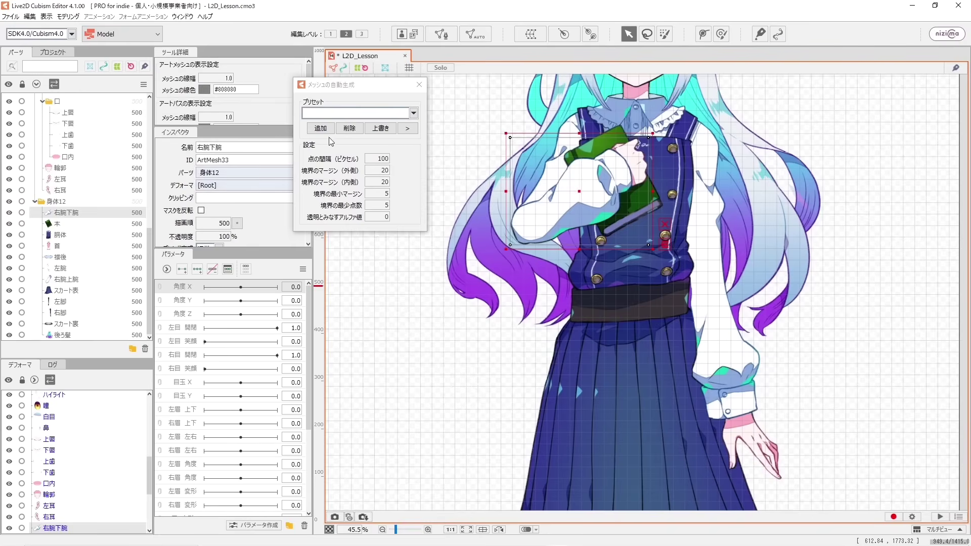
pyautogui.click(414, 113)
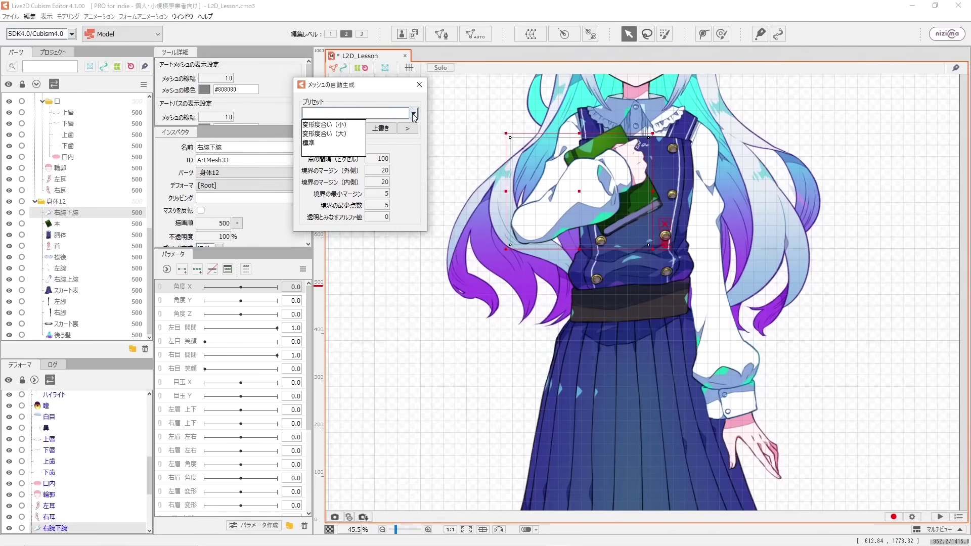
pyautogui.click(329, 143)
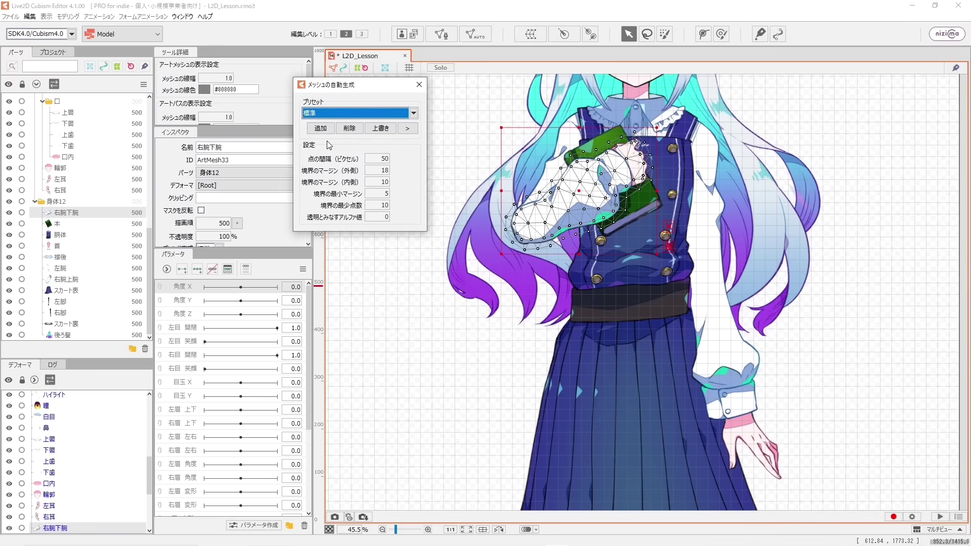
# - Generate a mesh for the 本 part and another for the 胴体 part, both using the 標準 preset
pyautogui.click(69, 226)
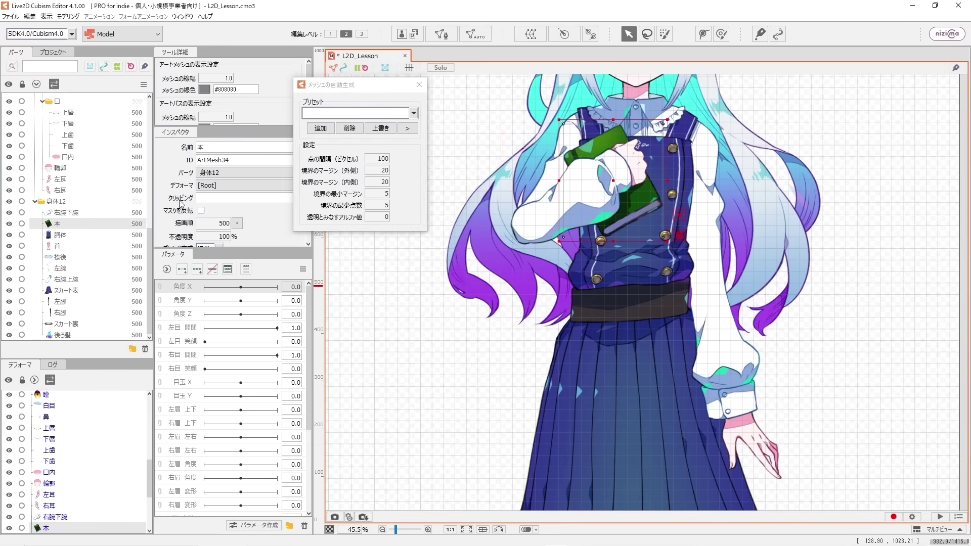
pyautogui.click(413, 113)
pyautogui.click(319, 144)
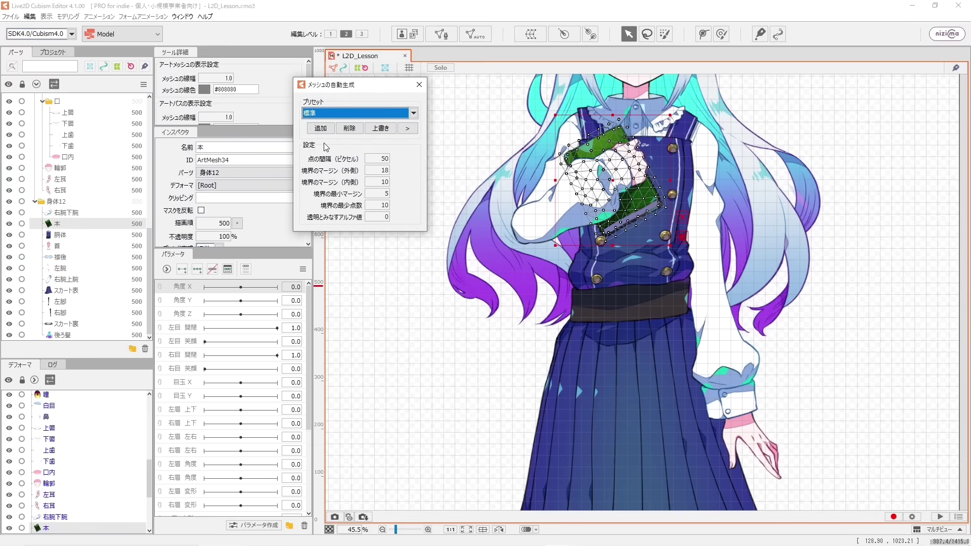
pyautogui.click(93, 234)
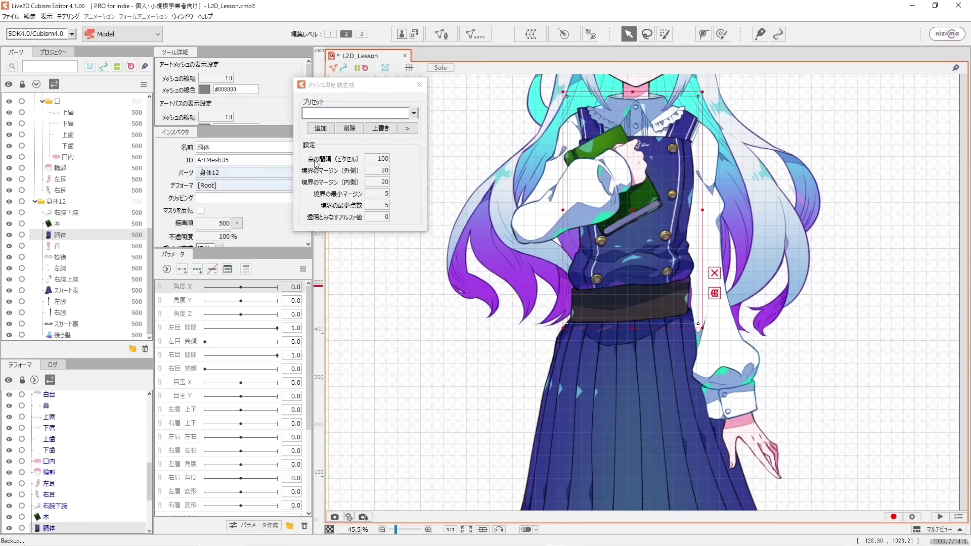
pyautogui.click(414, 113)
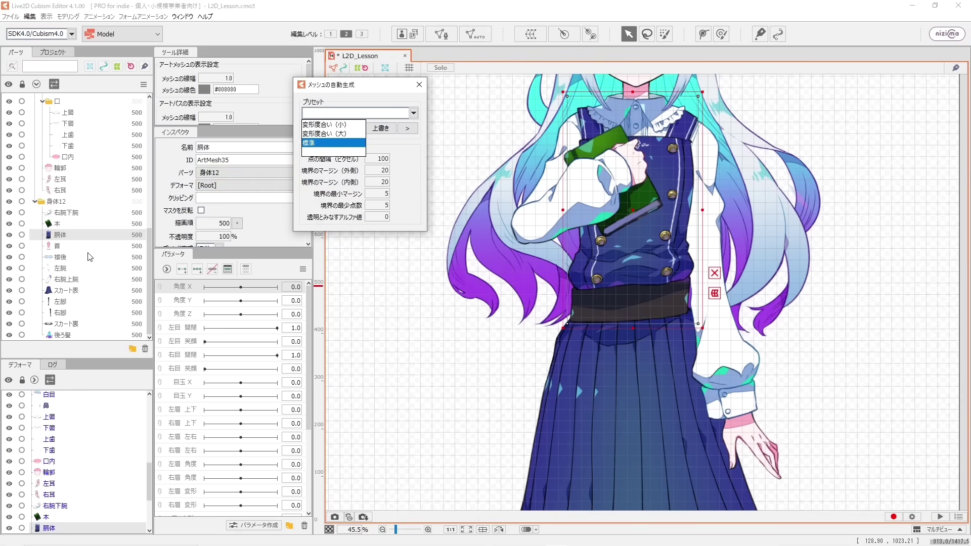
pyautogui.press('Return')
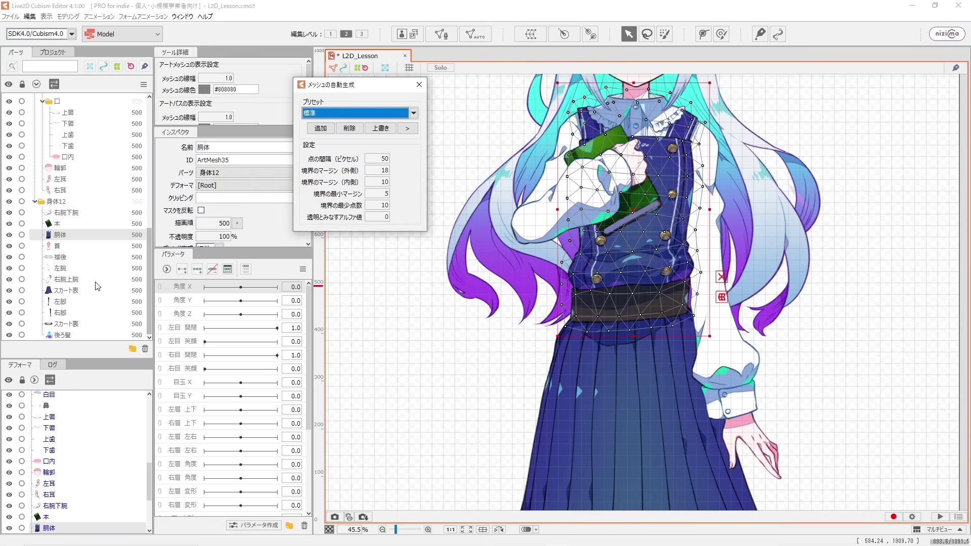
# - Generate a mesh for the 首 part and another for the 襟後 part, both using the 標準 preset
pyautogui.click(87, 247)
pyautogui.click(414, 113)
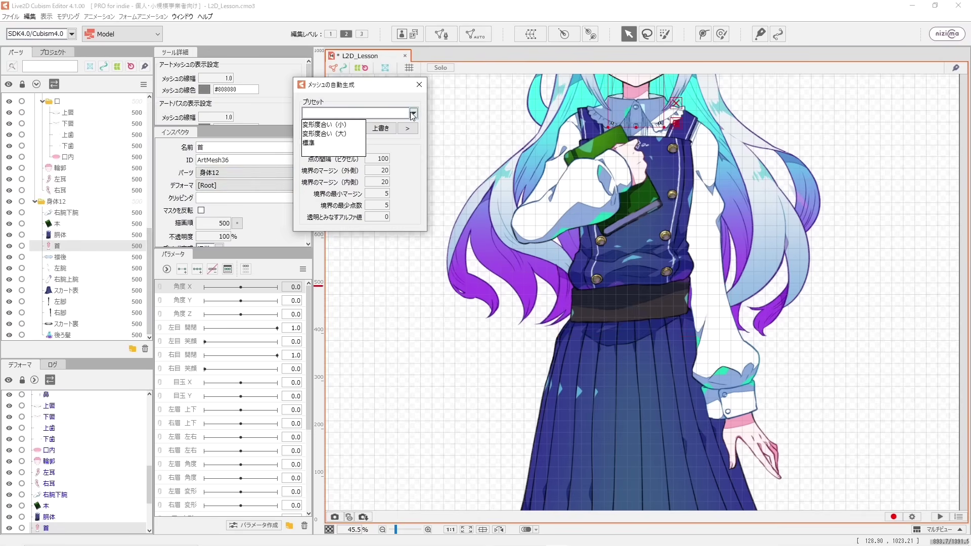
pyautogui.click(322, 144)
pyautogui.click(64, 257)
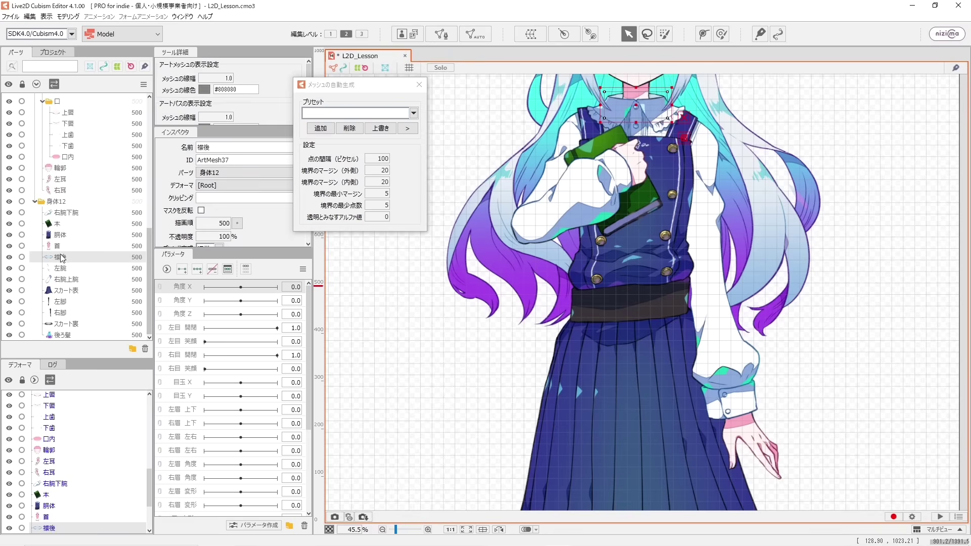
pyautogui.click(414, 112)
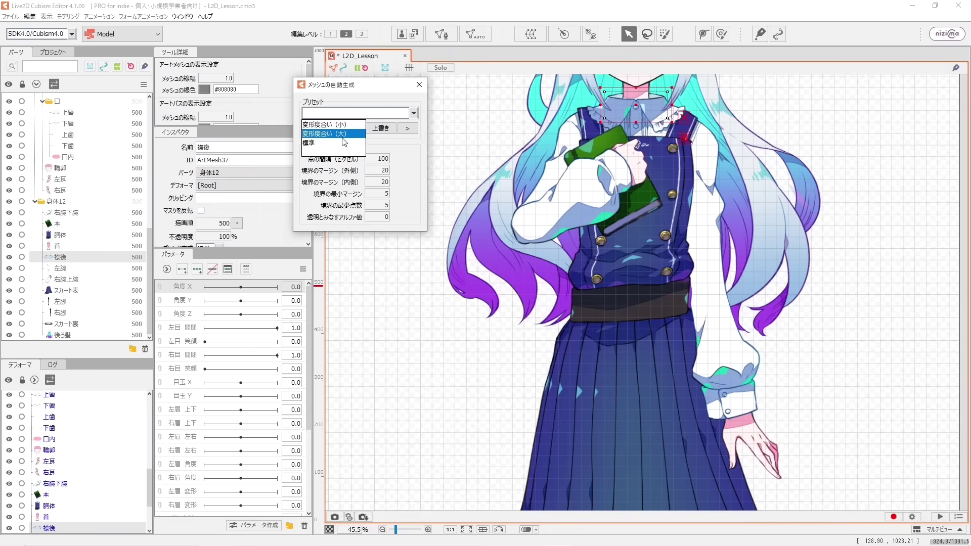
pyautogui.click(323, 143)
# - Generate a mesh for the 左腕 part and another for the 右腕上腕 part, both using the 標準 preset
pyautogui.click(62, 268)
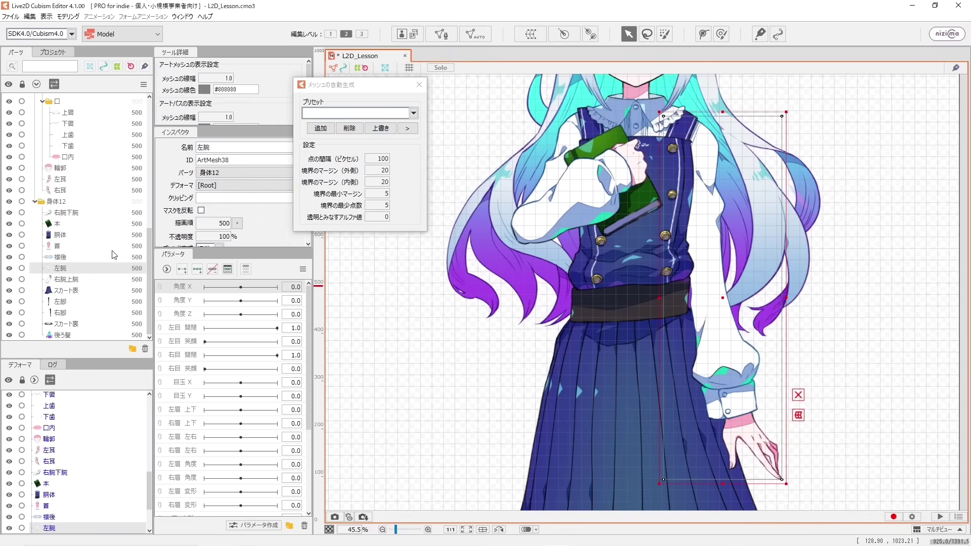
pyautogui.click(413, 114)
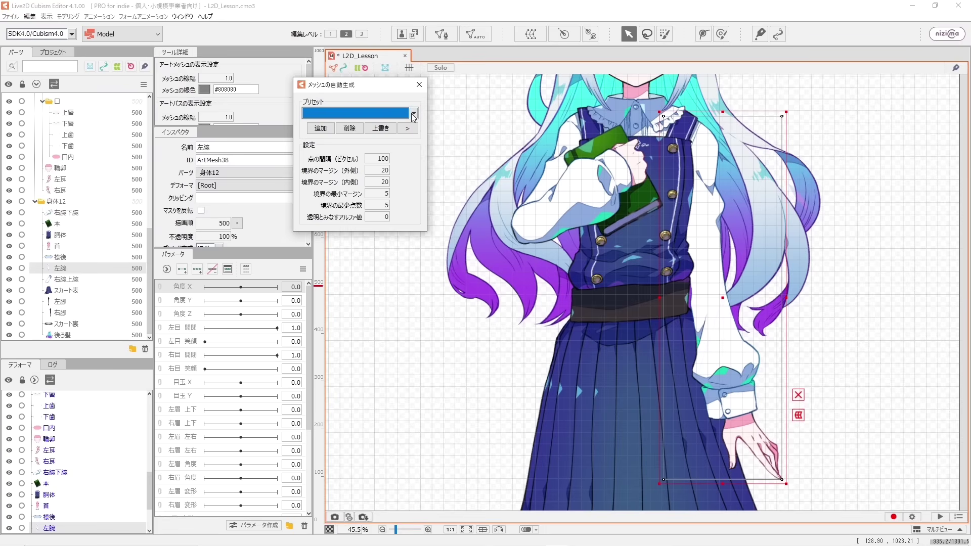
pyautogui.click(413, 112)
pyautogui.click(324, 144)
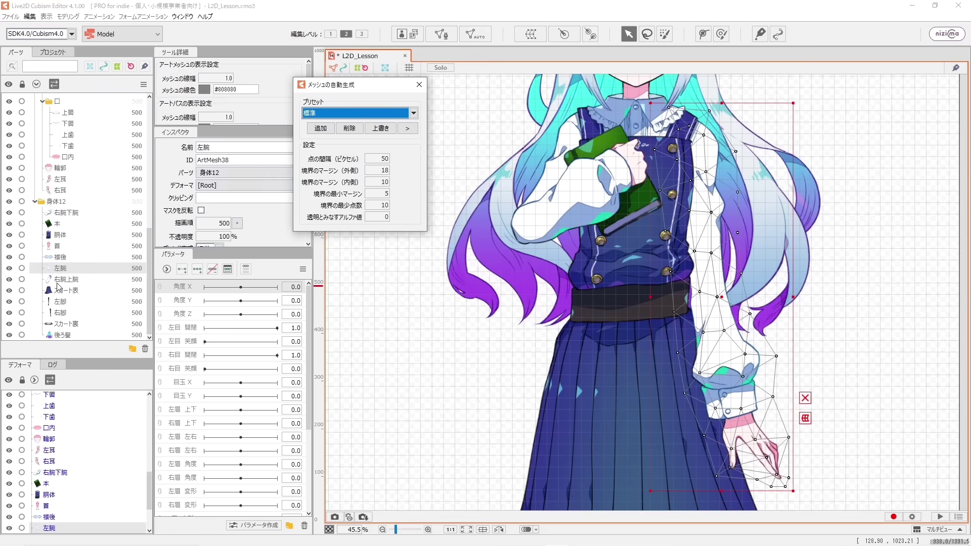
pyautogui.click(62, 280)
pyautogui.click(414, 112)
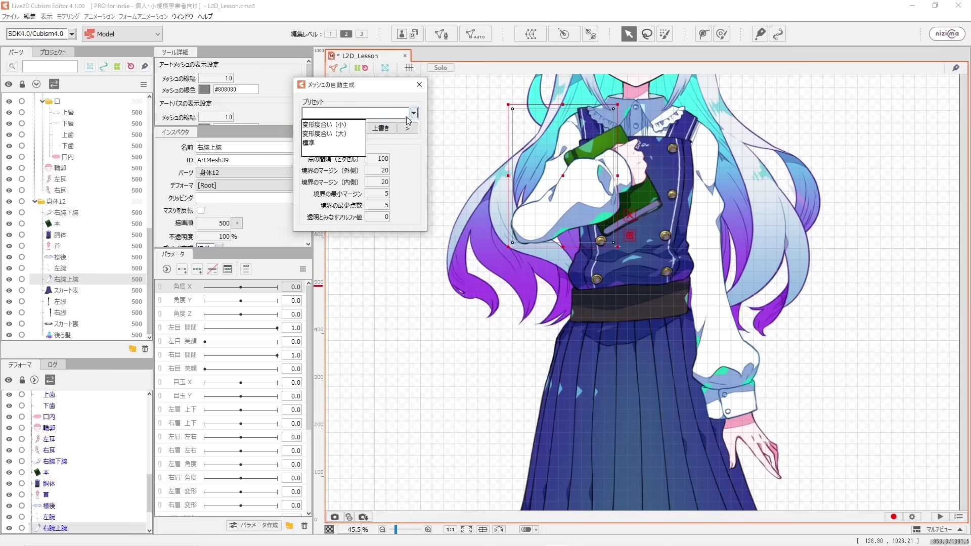
pyautogui.click(344, 143)
# - Generate a mesh for the スカート表 part in the 身体12 folder using the 標準 preset
pyautogui.click(57, 291)
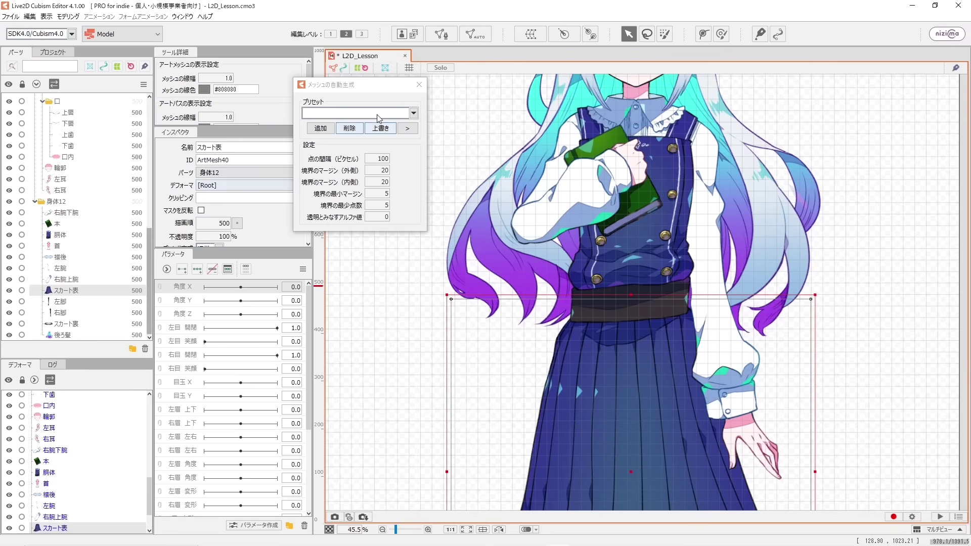
pyautogui.click(414, 113)
pyautogui.click(333, 143)
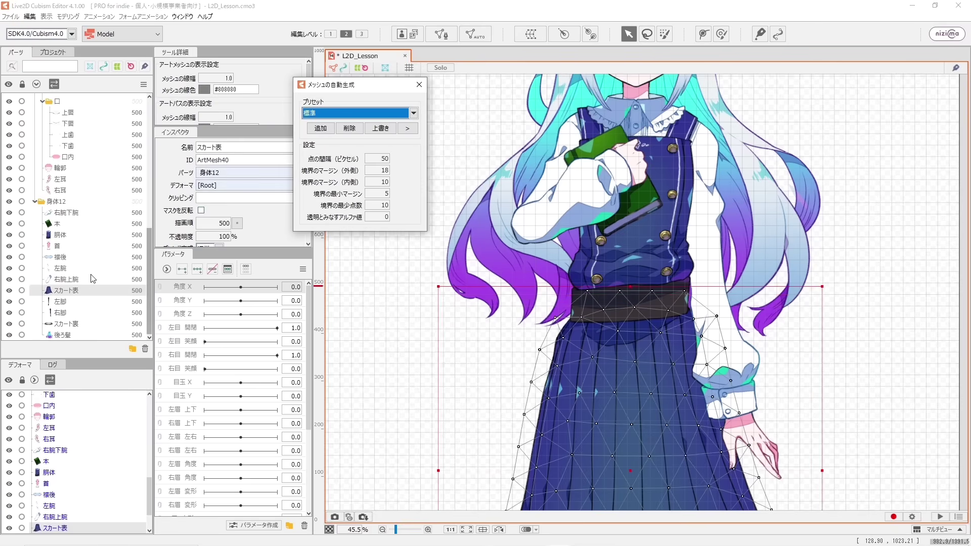
# - Generate a mesh for the 左脚 part and another for the 右脚 part, both using the 標準 preset
pyautogui.click(77, 302)
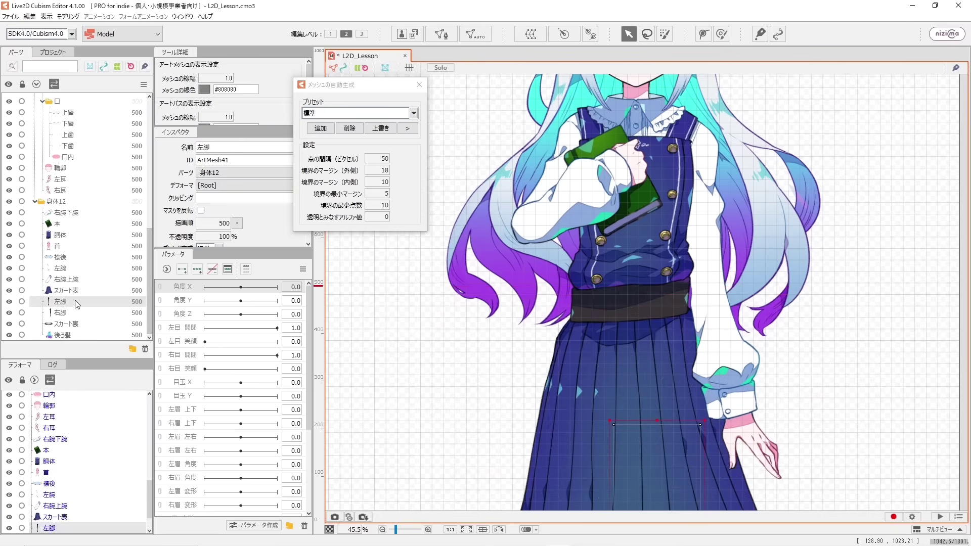
pyautogui.scroll(-2, 550, 339)
pyautogui.moveTo(566, 352); pyautogui.dragTo(563, 192)
pyautogui.click(413, 113)
pyautogui.click(414, 112)
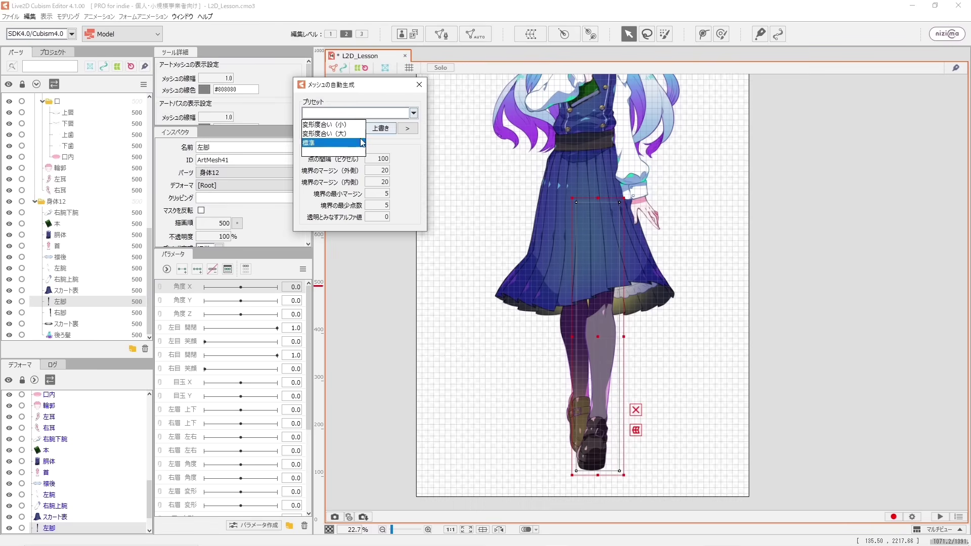
pyautogui.click(334, 144)
pyautogui.click(64, 315)
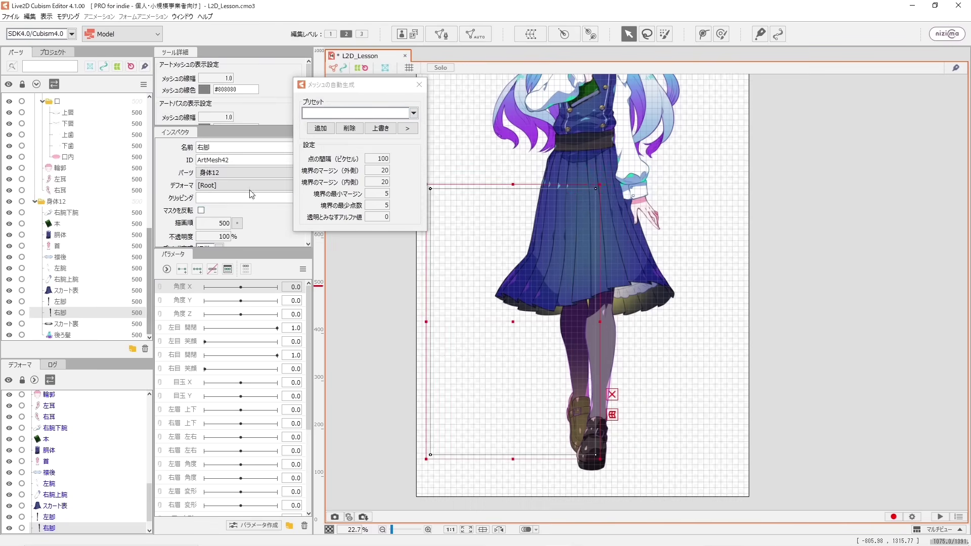
pyautogui.click(413, 113)
pyautogui.click(326, 143)
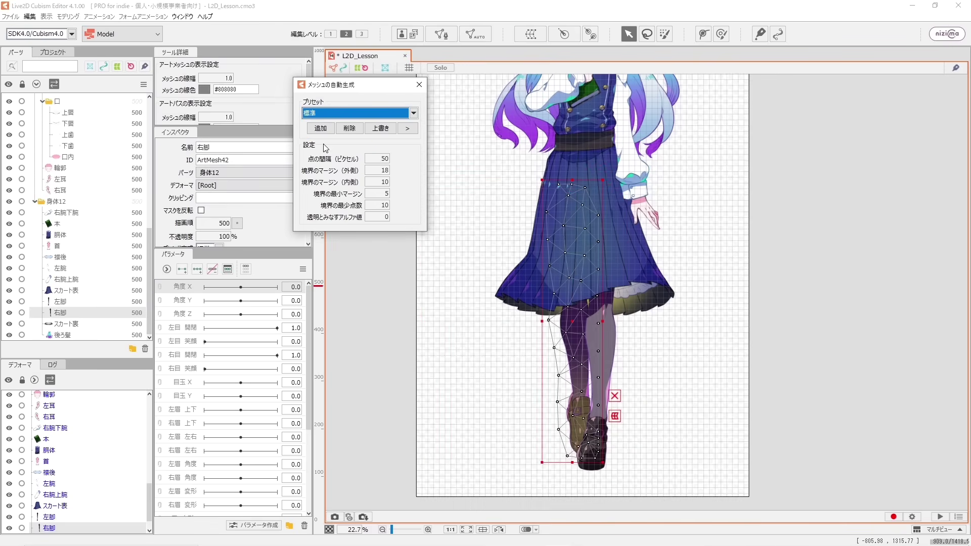
# - Generate a mesh for the スカート裏 part in the 身体12 folder using the 標準 preset
pyautogui.click(71, 326)
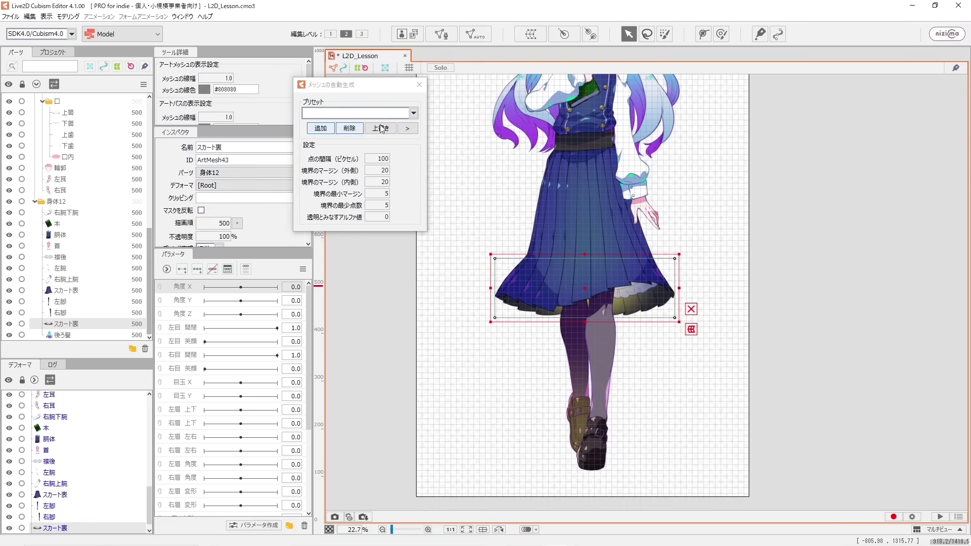
pyautogui.click(414, 113)
pyautogui.click(324, 143)
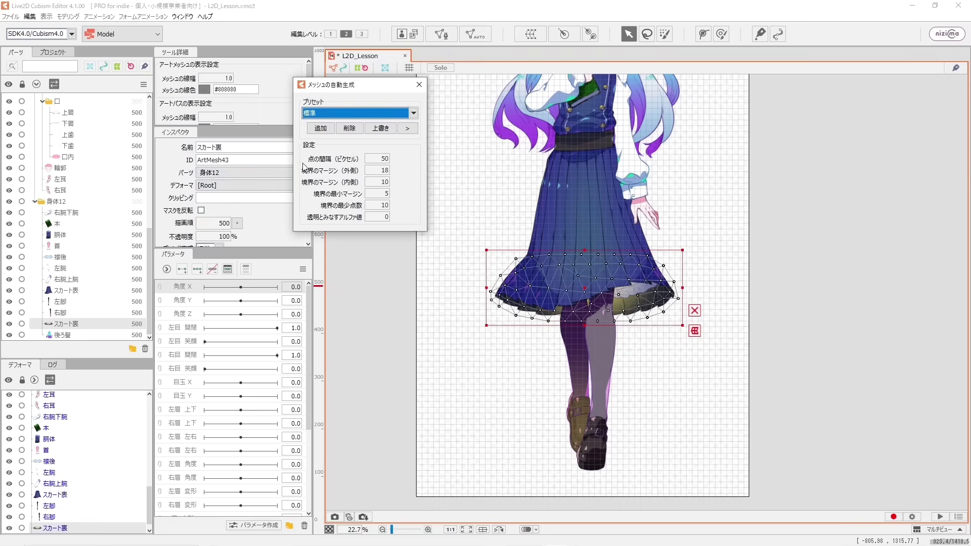
# - Generate a mesh for the 後ろ髪 part using the 標準 preset and close the automatic mesh generator
pyautogui.click(62, 335)
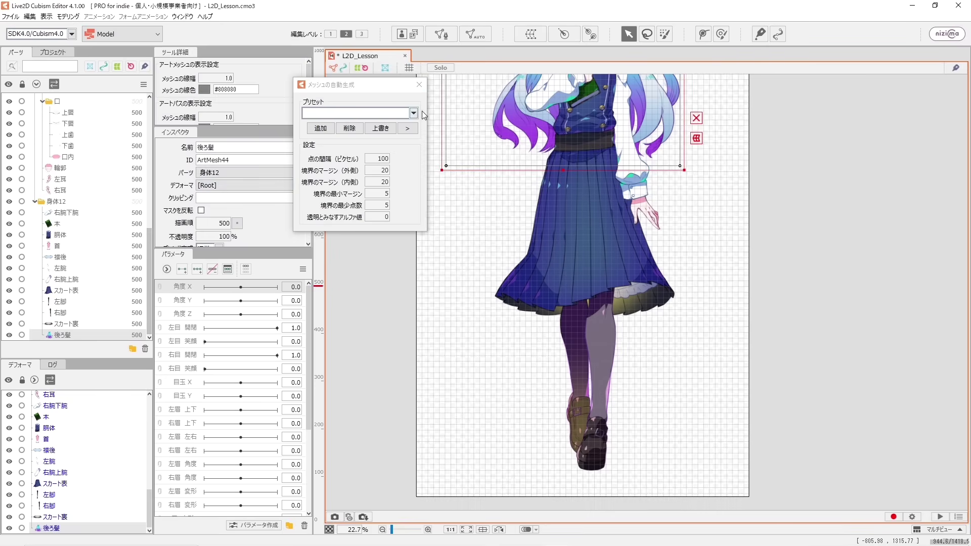
pyautogui.moveTo(573, 138); pyautogui.dragTo(620, 327)
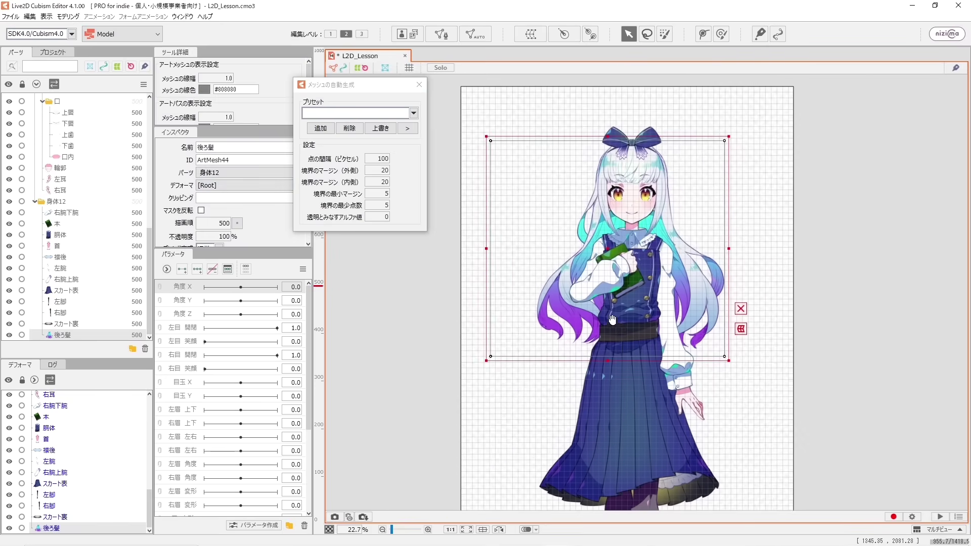
pyautogui.scroll(-1, 623, 200)
pyautogui.scroll(2, 623, 202)
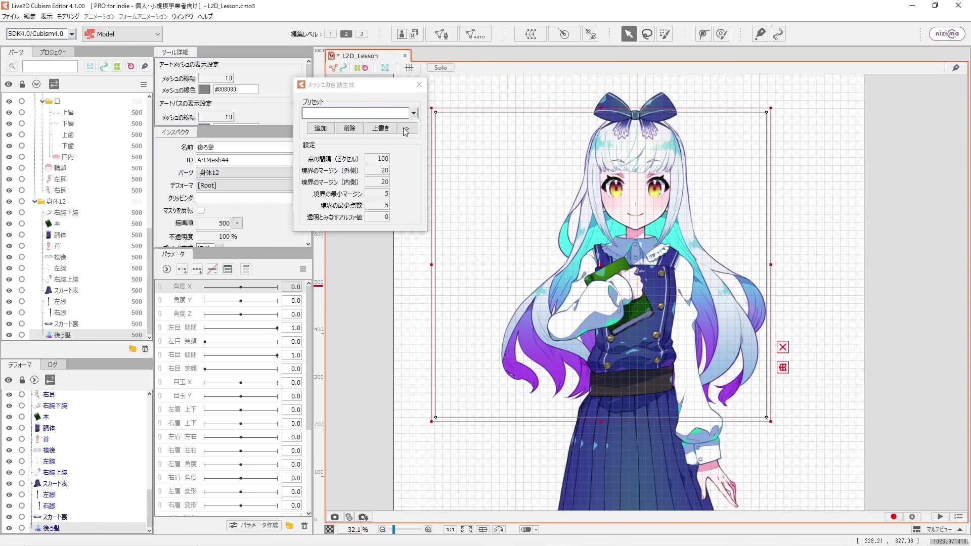
pyautogui.click(413, 113)
pyautogui.click(314, 143)
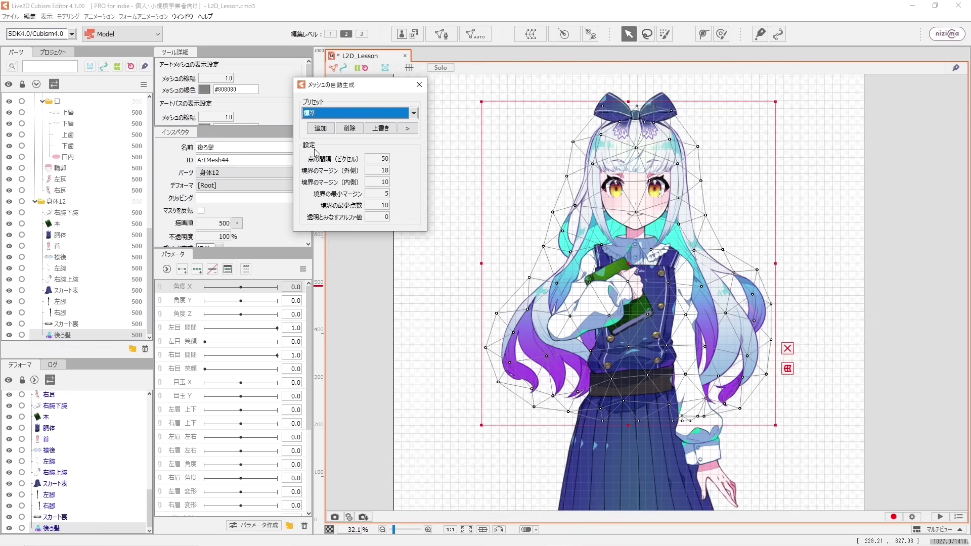
pyautogui.click(419, 84)
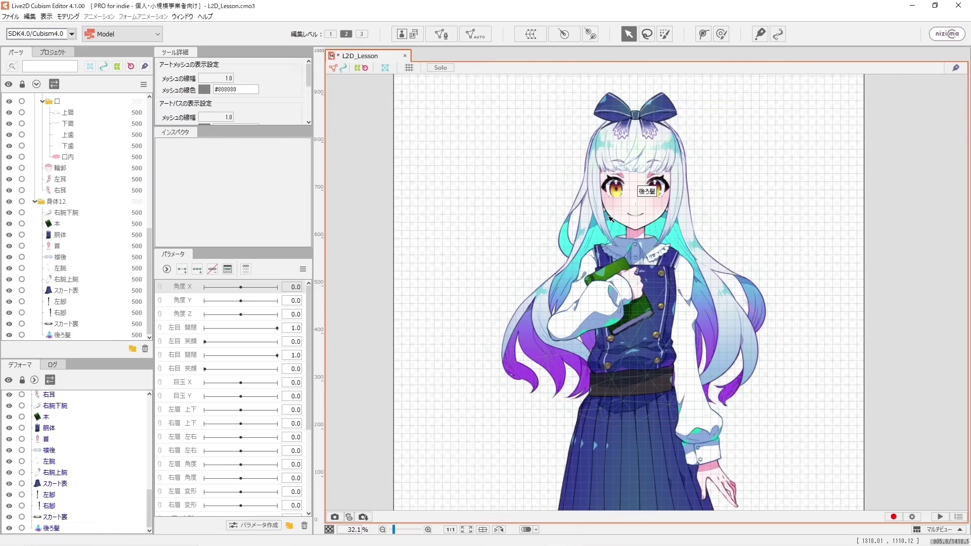
pyautogui.scroll(-2, 609, 202)
pyautogui.moveTo(582, 258); pyautogui.dragTo(533, 192)
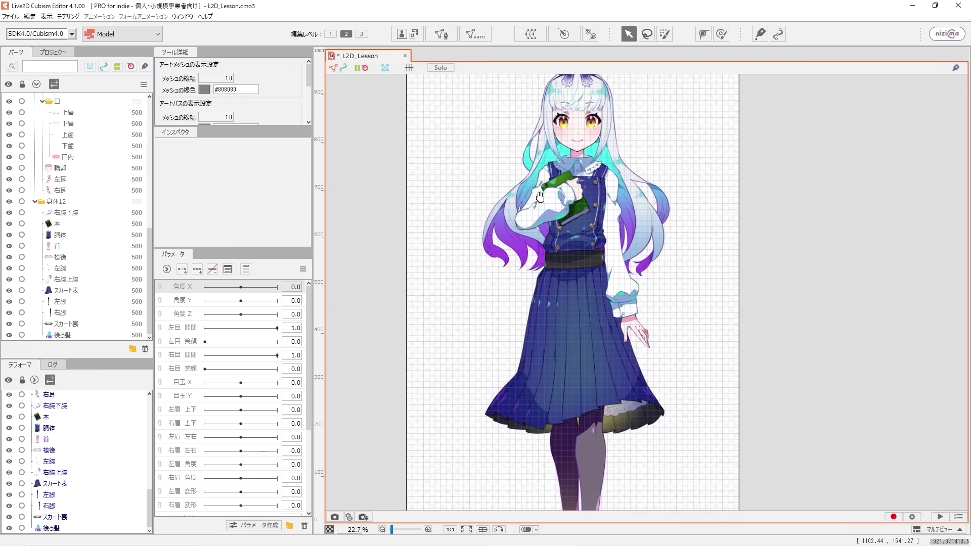
pyautogui.scroll(1, 581, 223)
pyautogui.scroll(-1, 580, 215)
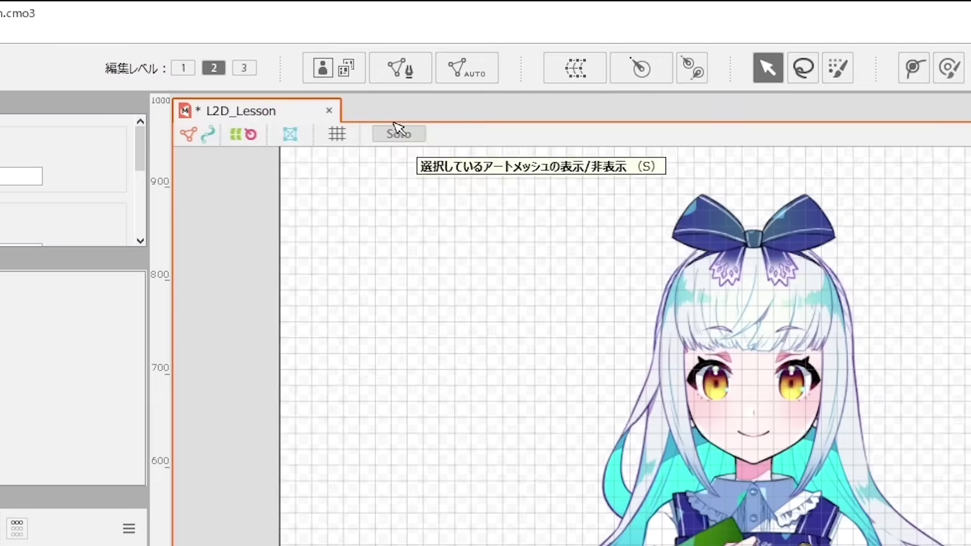
pyautogui.scroll(3, 148, 177)
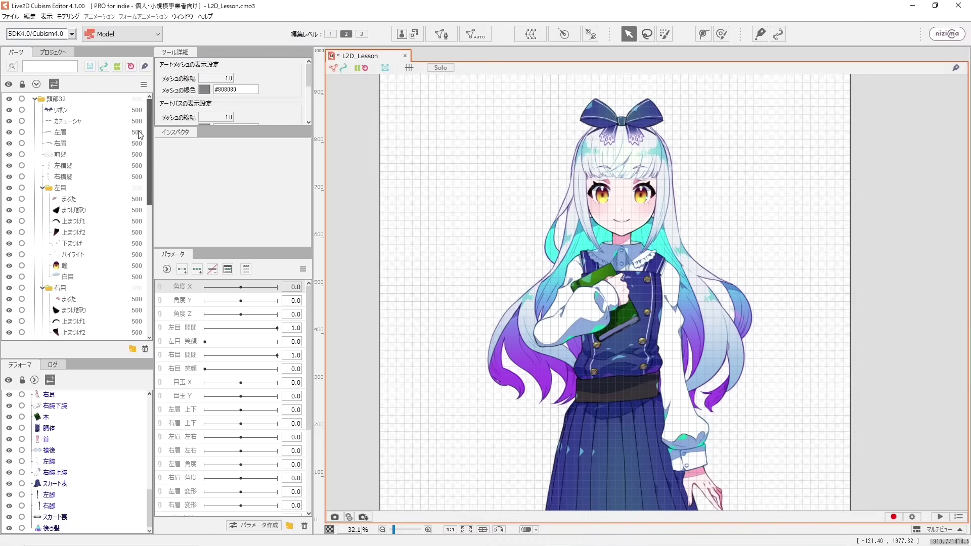
# - Create a new texture atlas TextureAtlas1 with a width and height of 2048 px and lay out the visible model images
pyautogui.click(402, 34)
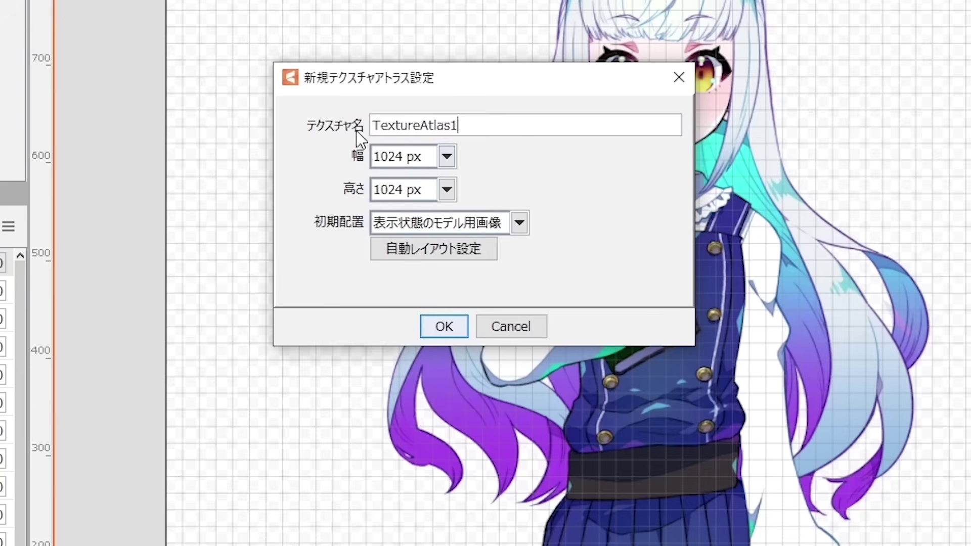
pyautogui.click(447, 156)
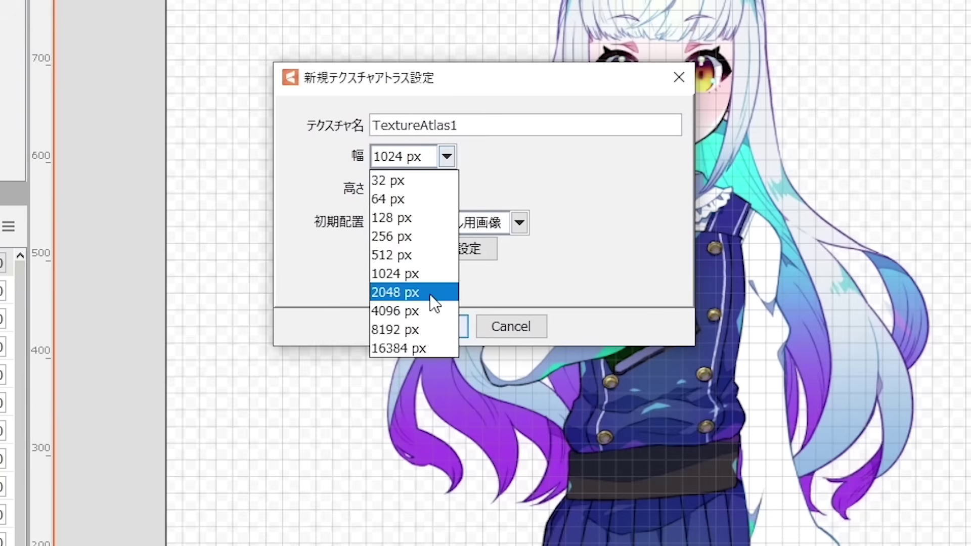
pyautogui.click(410, 293)
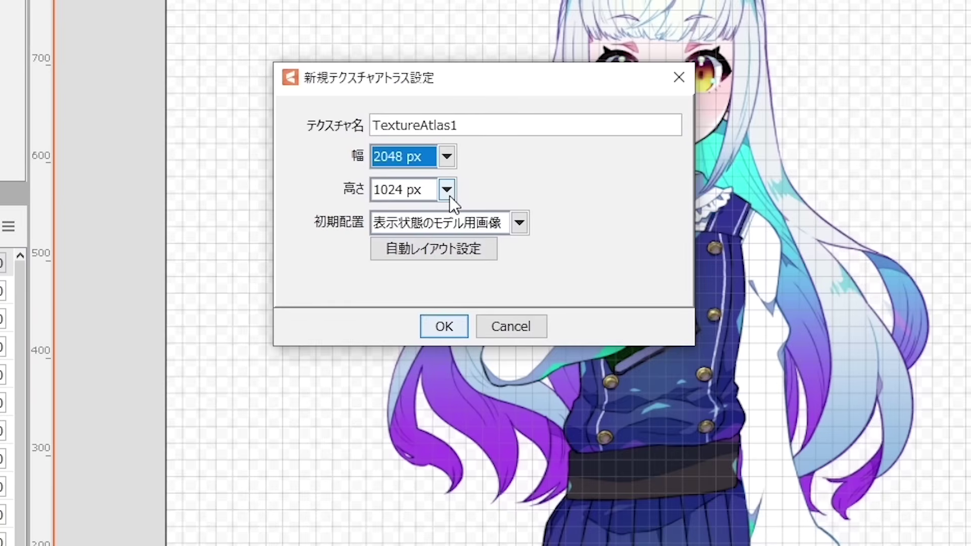
pyautogui.click(446, 189)
pyautogui.click(403, 329)
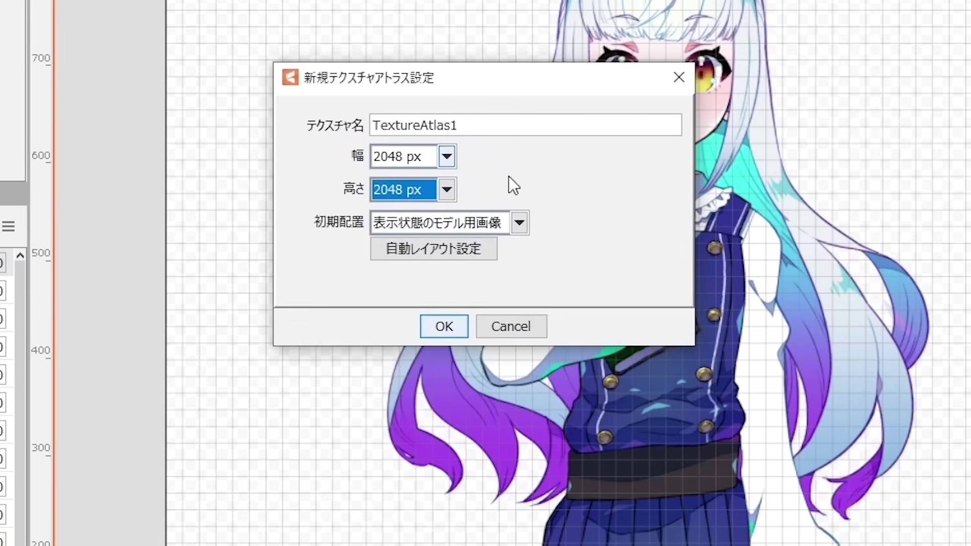
pyautogui.click(448, 157)
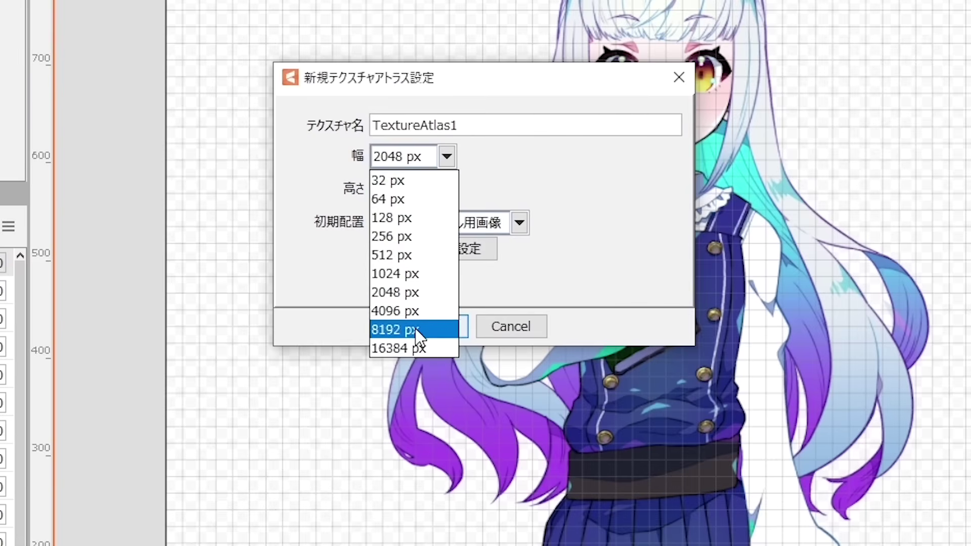
pyautogui.click(309, 178)
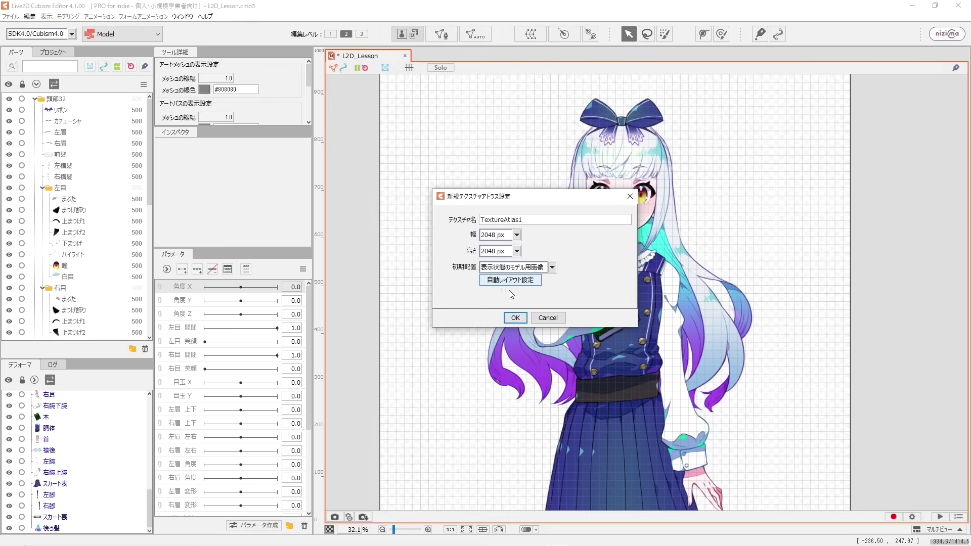
pyautogui.click(515, 318)
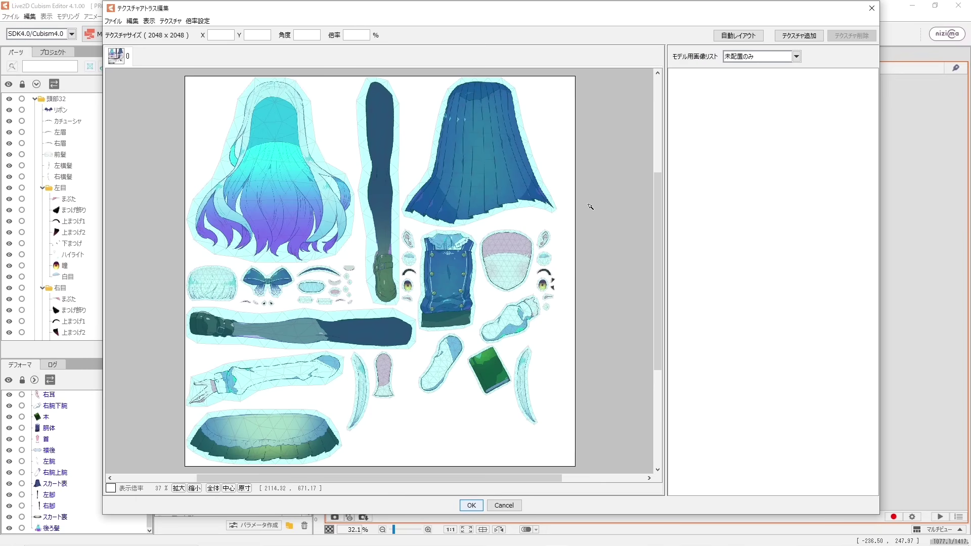
# - Examine the arrangement of the parts and their meshes in the texture atlas up close
pyautogui.scroll(-1, 477, 262)
pyautogui.scroll(2, 565, 228)
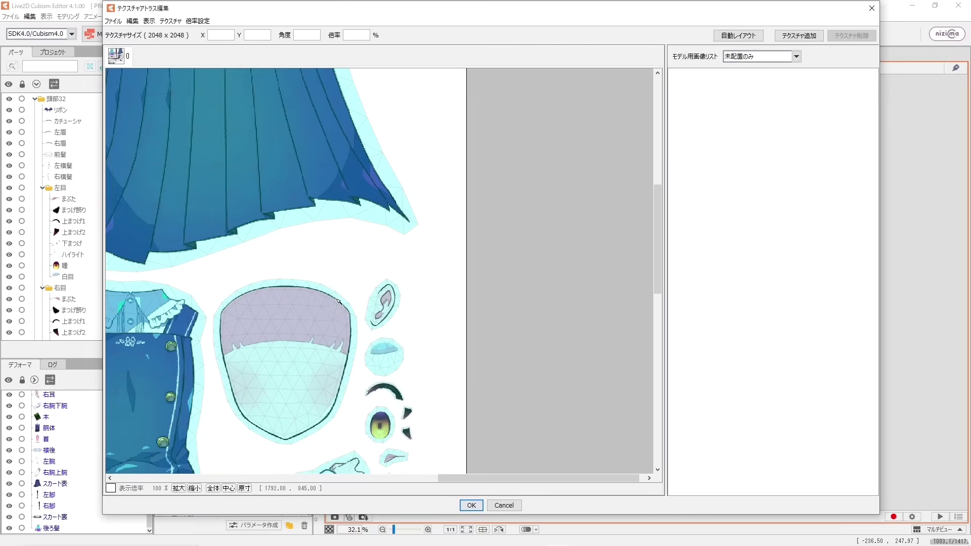
# - Inspect the parts laid out in the 2048 x 2048 texture atlas and accept the atlas
pyautogui.moveTo(331, 293); pyautogui.dragTo(500, 143)
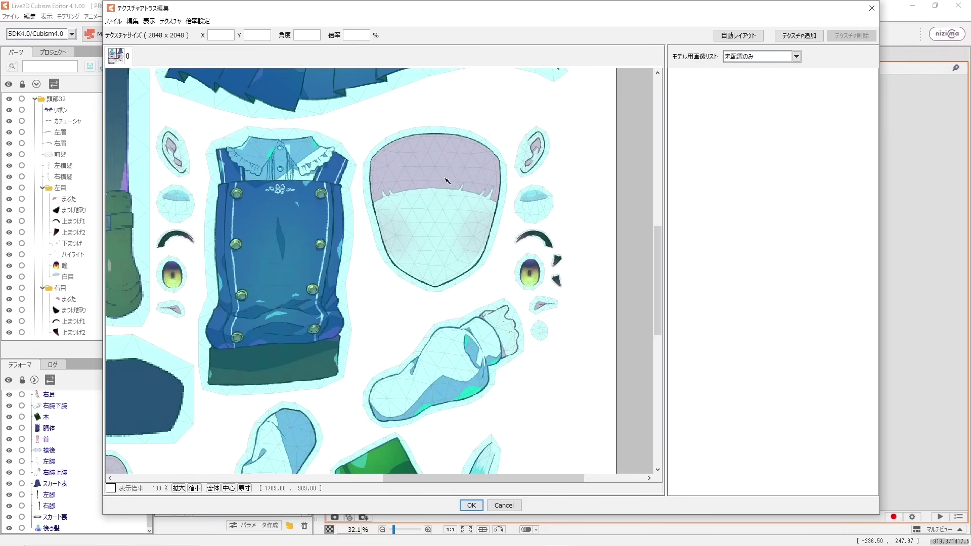
pyautogui.click(445, 179)
pyautogui.moveTo(444, 199)
pyautogui.mouseDown()
pyautogui.moveTo(447, 163)
pyautogui.moveTo(444, 209)
pyautogui.moveTo(455, 158)
pyautogui.moveTo(449, 214)
pyautogui.moveTo(442, 196)
pyautogui.mouseUp()
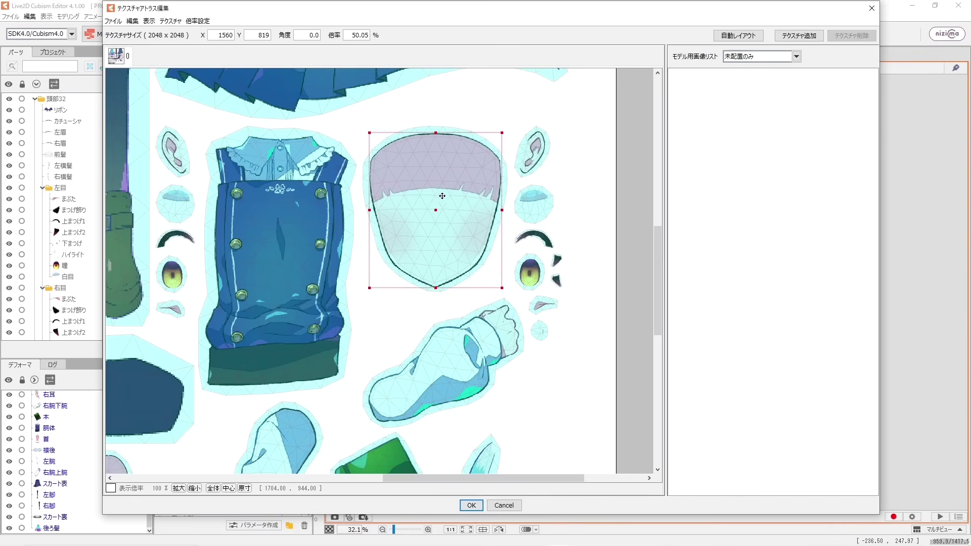
pyautogui.click(590, 358)
pyautogui.moveTo(328, 410); pyautogui.dragTo(618, 208)
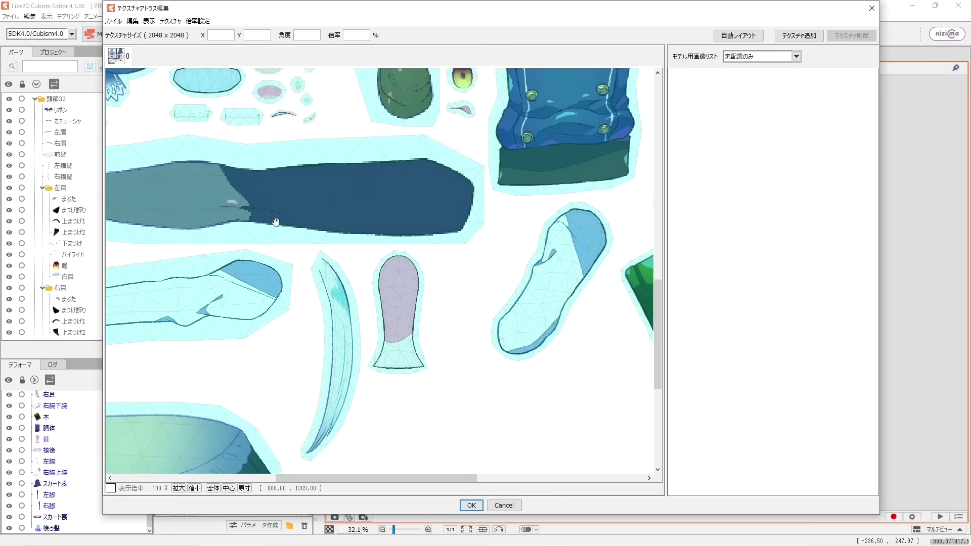
pyautogui.moveTo(479, 216); pyautogui.dragTo(469, 375)
pyautogui.moveTo(460, 156); pyautogui.dragTo(471, 289)
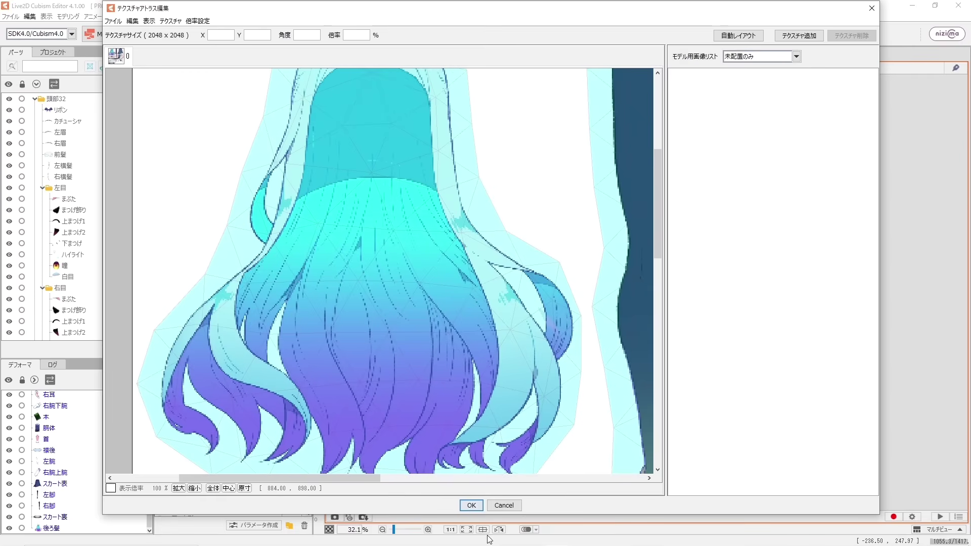
pyautogui.click(471, 506)
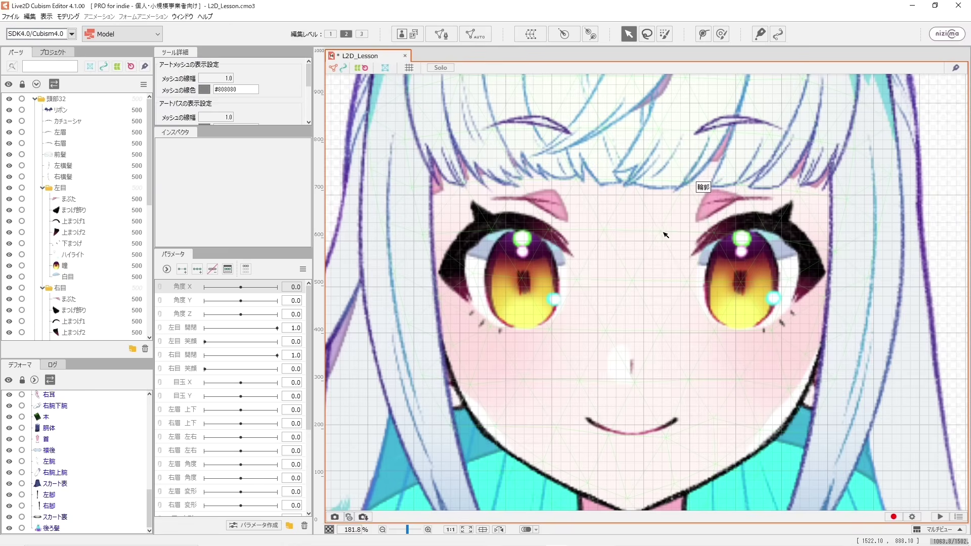
# - Compare how the character's face renders in original-size model image display and in texture atlas display
pyautogui.press('t')
pyautogui.scroll(3, 637, 233)
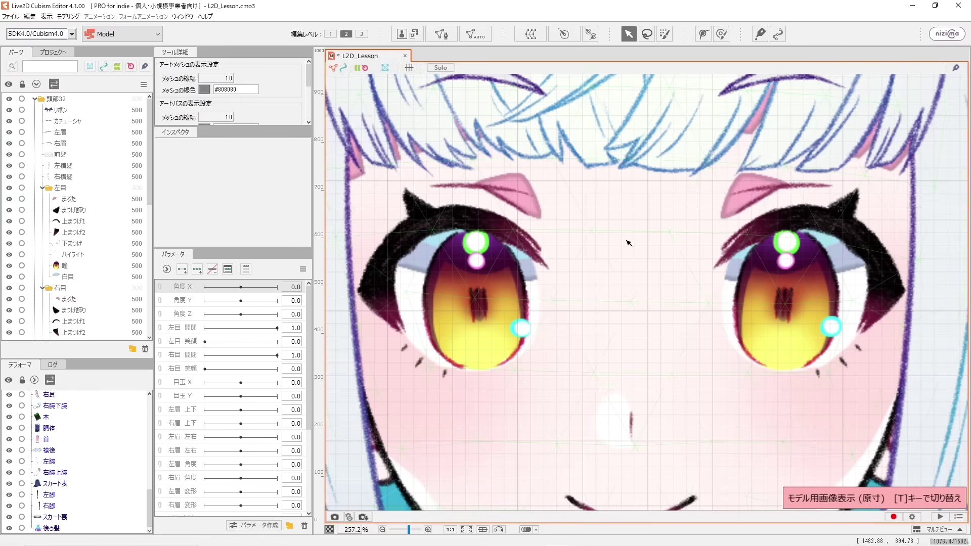
pyautogui.moveTo(627, 240); pyautogui.dragTo(645, 199)
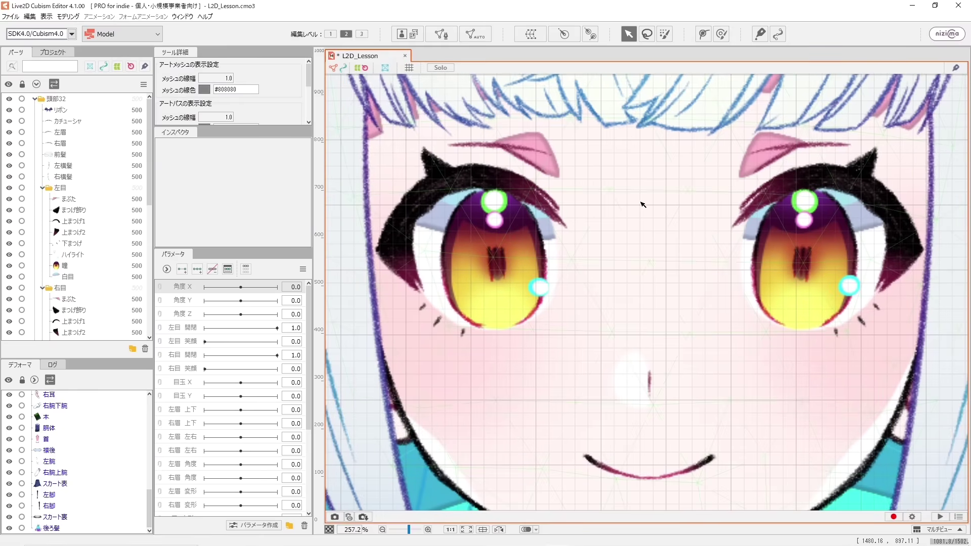
pyautogui.press('t')
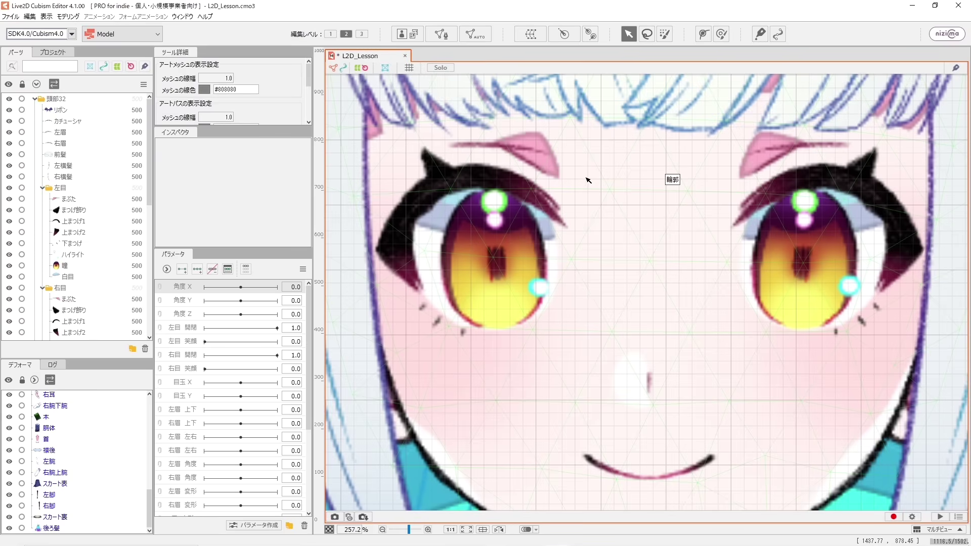
pyautogui.scroll(-6, 588, 180)
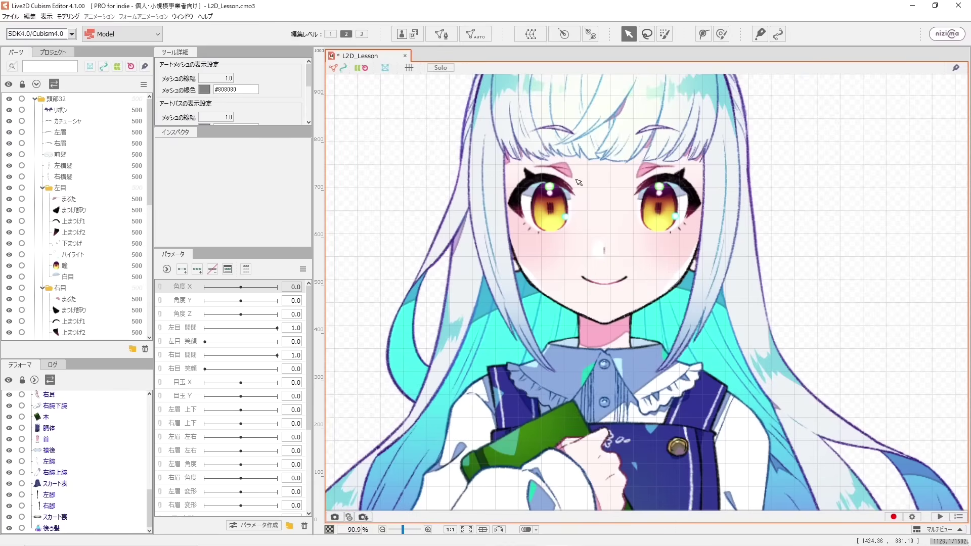
pyautogui.press('t')
pyautogui.scroll(-2, 579, 182)
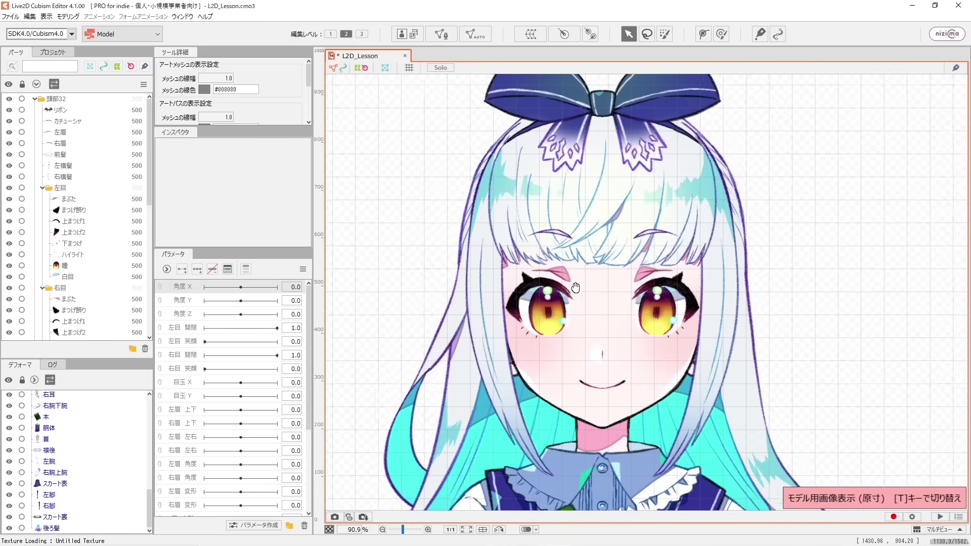
pyautogui.scroll(-4, 566, 241)
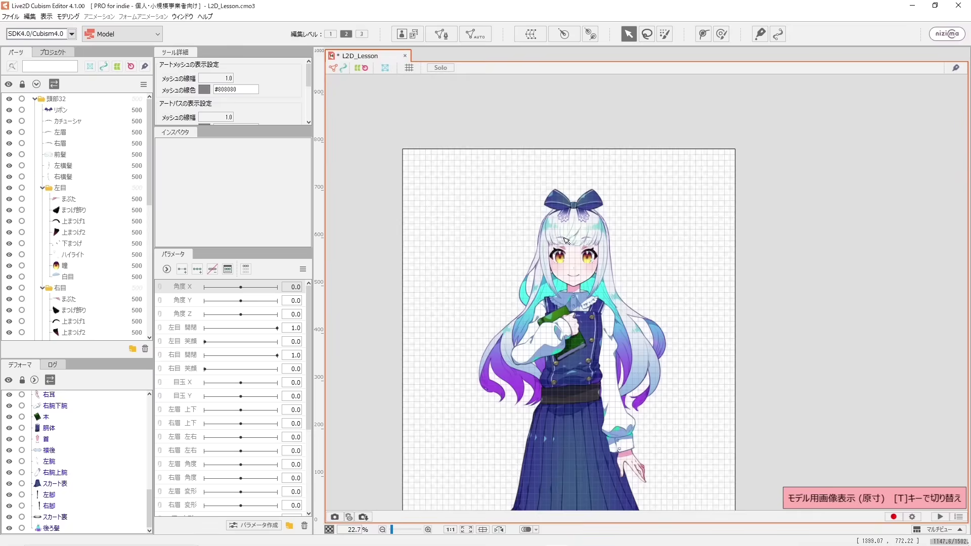
pyautogui.scroll(12, 597, 207)
pyautogui.press('t')
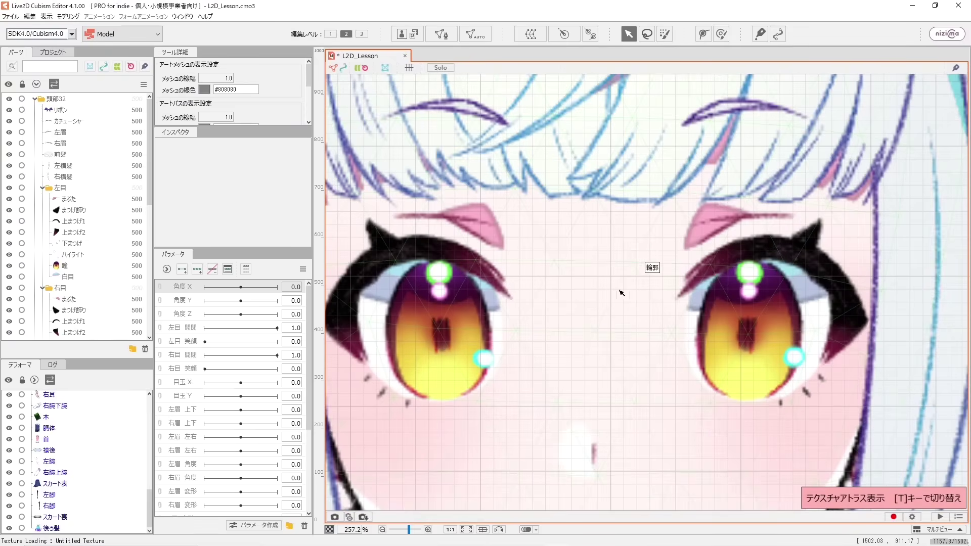
# - Switch the canvas to original-size model image display and leave no part selected
pyautogui.scroll(3, 733, 283)
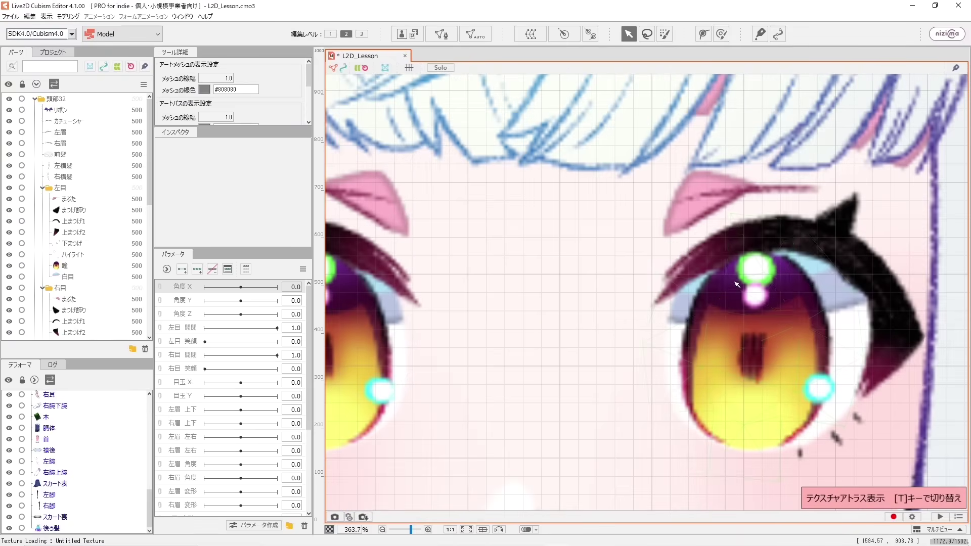
pyautogui.rightClick(508, 275)
pyautogui.click(524, 265)
pyautogui.scroll(-6, 524, 265)
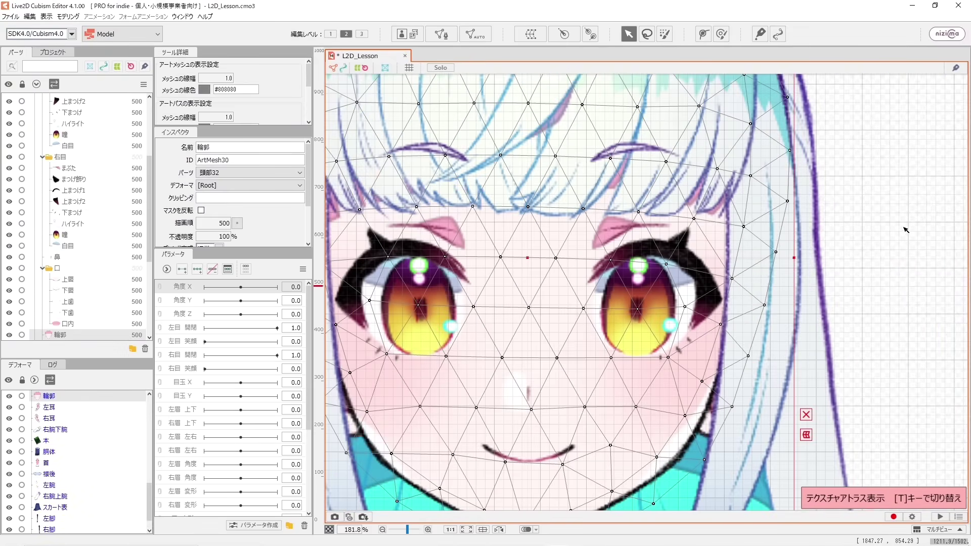
pyautogui.press('t')
pyautogui.click(723, 248)
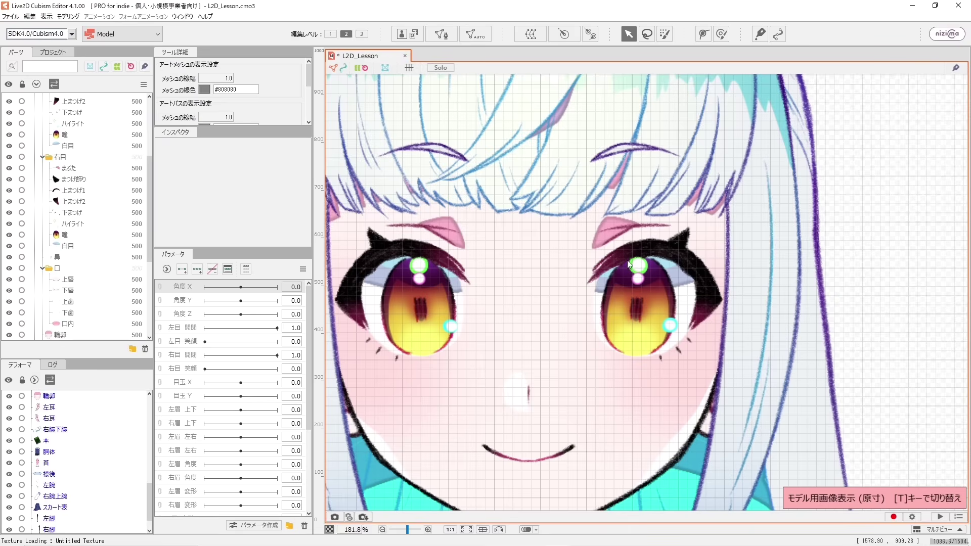
pyautogui.moveTo(534, 273); pyautogui.dragTo(603, 206)
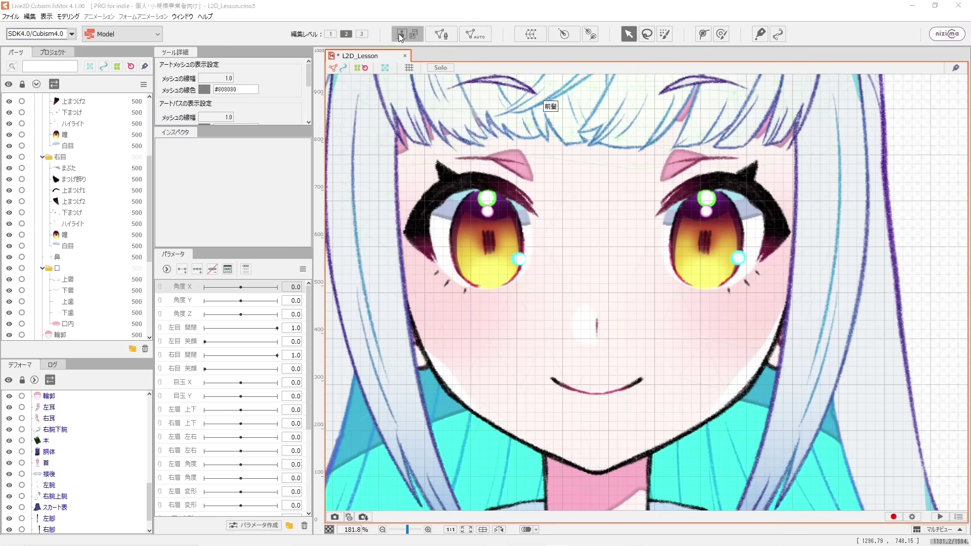
# - Check the texture atlas size, close the atlas without changes, and save the model file
pyautogui.click(413, 34)
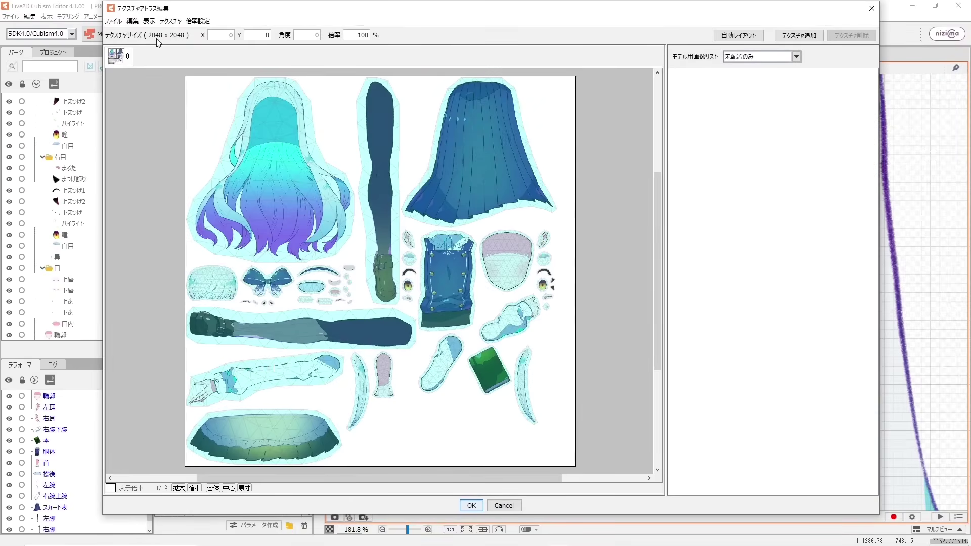
pyautogui.click(870, 9)
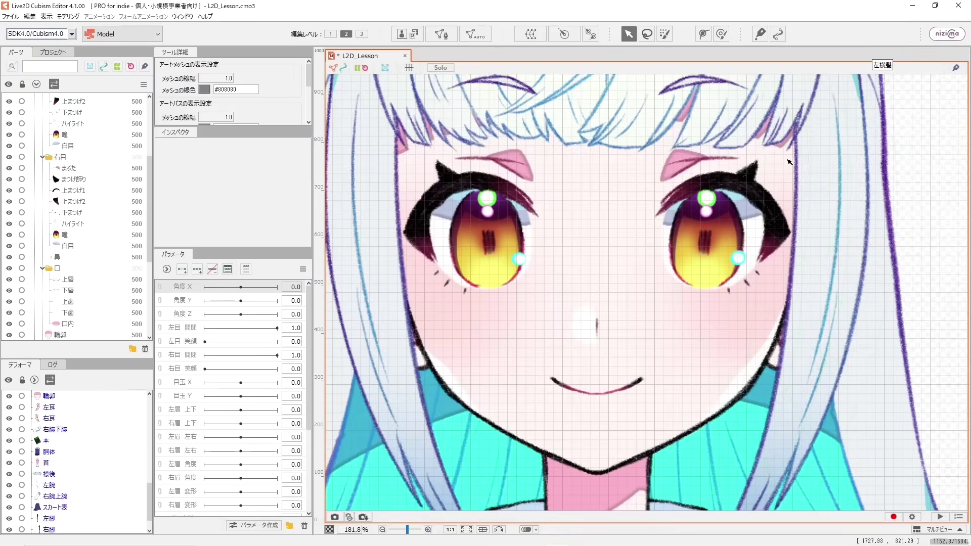
pyautogui.scroll(-5, 704, 210)
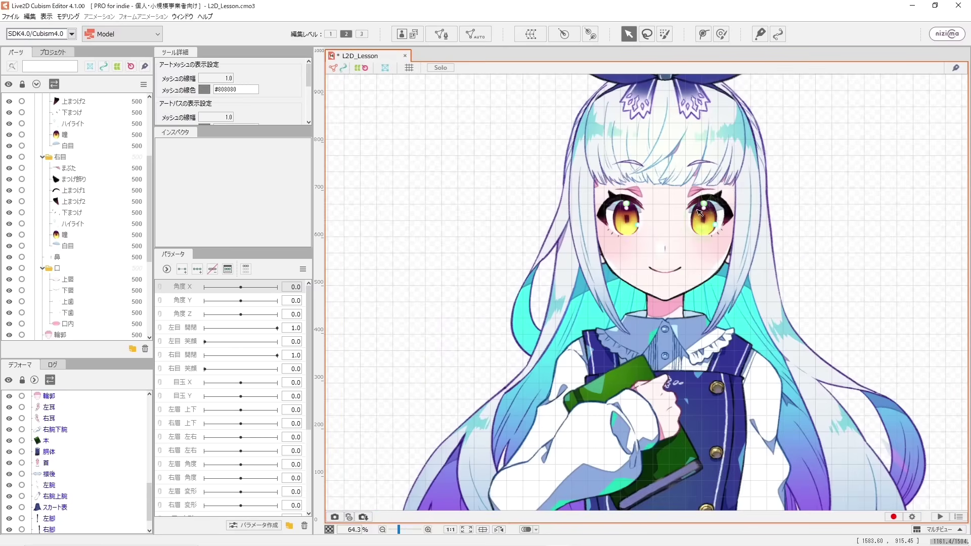
pyautogui.scroll(-2, 704, 210)
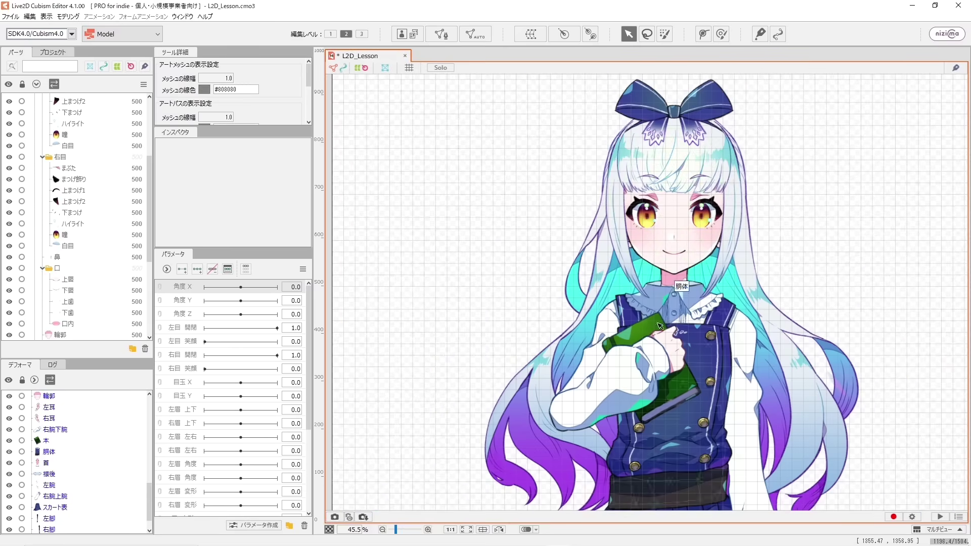
pyautogui.scroll(-3, 514, 252)
pyautogui.click(6, 18)
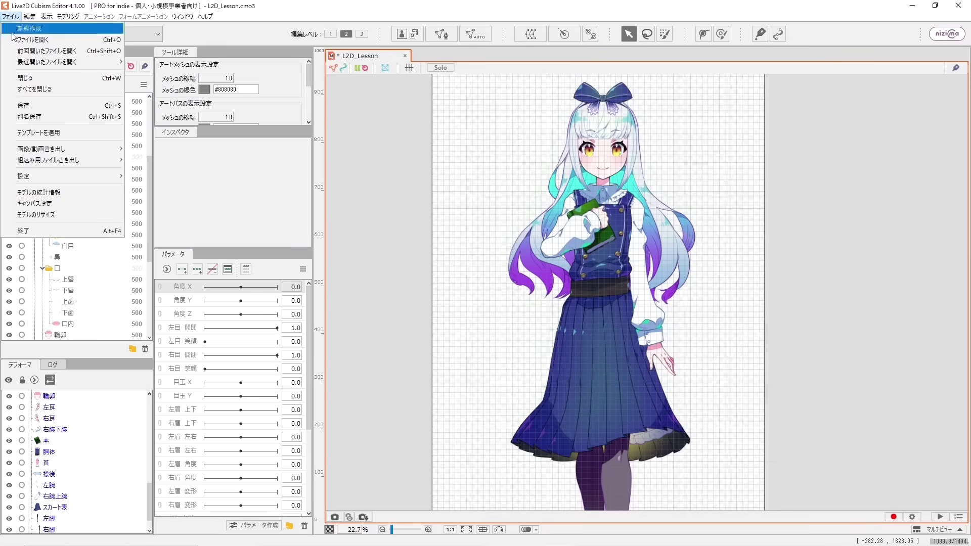
pyautogui.click(37, 106)
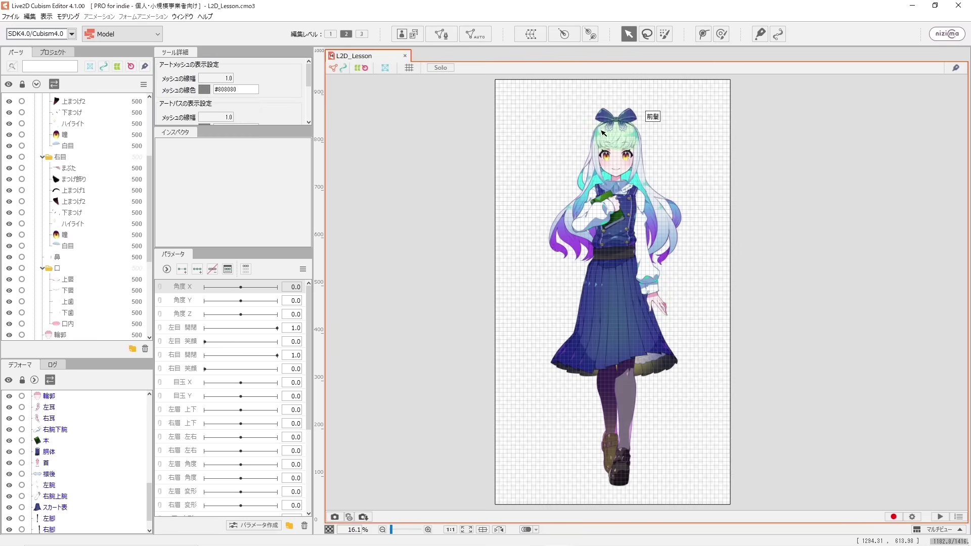
# - Select the left eye's upper eyelash mesh 上まつげ1 and enlarge the parameter list to show more parameters
pyautogui.scroll(10, 610, 152)
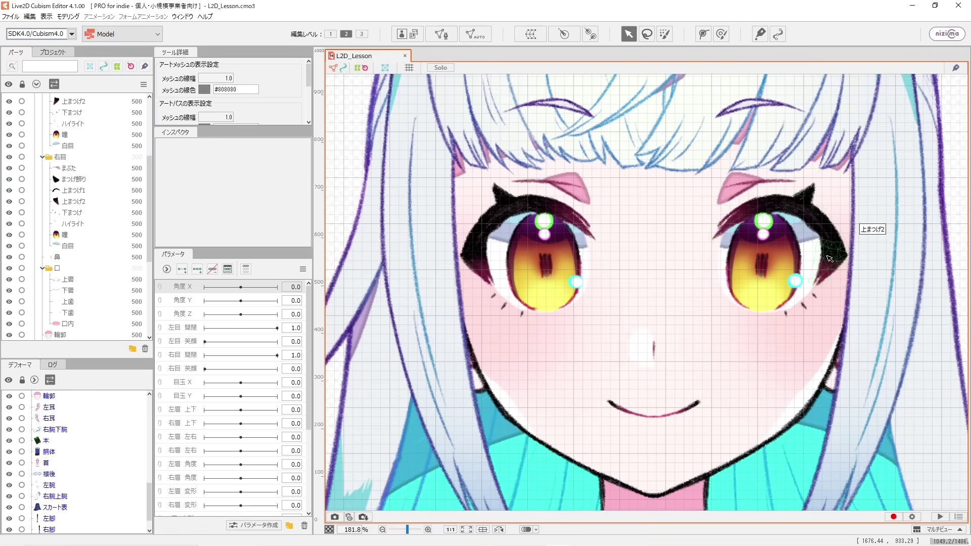
pyautogui.click(792, 211)
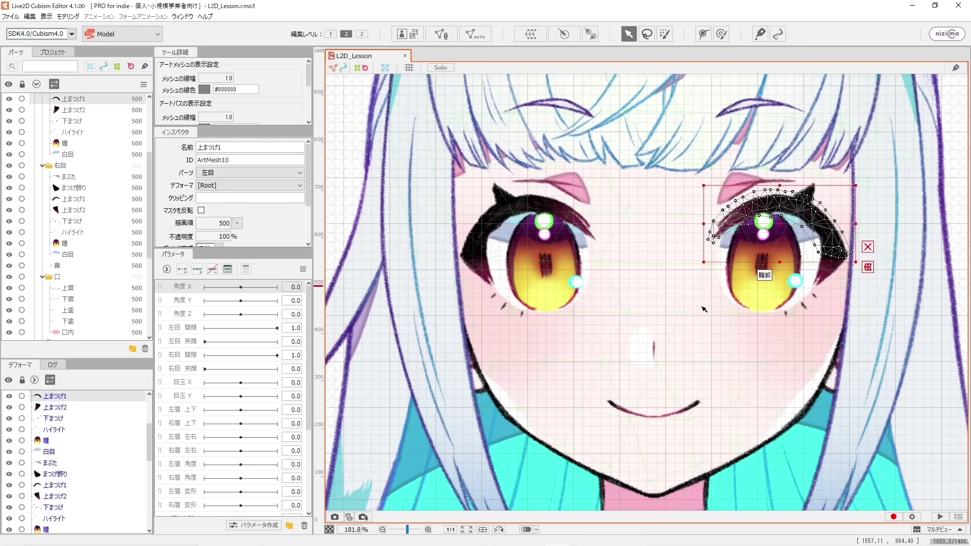
pyautogui.moveTo(293, 248); pyautogui.dragTo(303, 171)
pyautogui.moveTo(310, 218)
pyautogui.mouseDown()
pyautogui.moveTo(309, 262)
pyautogui.moveTo(312, 221)
pyautogui.mouseUp()
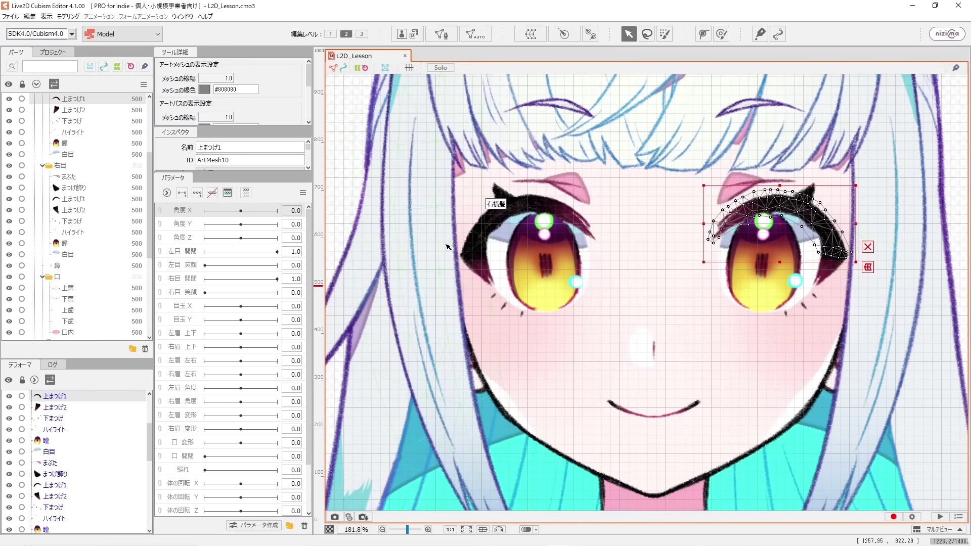
pyautogui.scroll(2, 796, 246)
pyautogui.scroll(2, 795, 247)
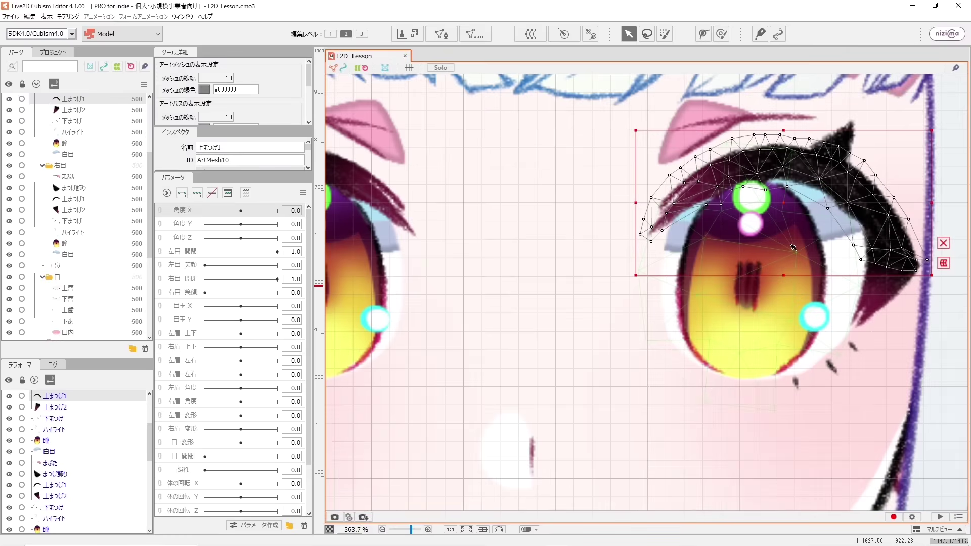
pyautogui.moveTo(799, 248); pyautogui.dragTo(691, 268)
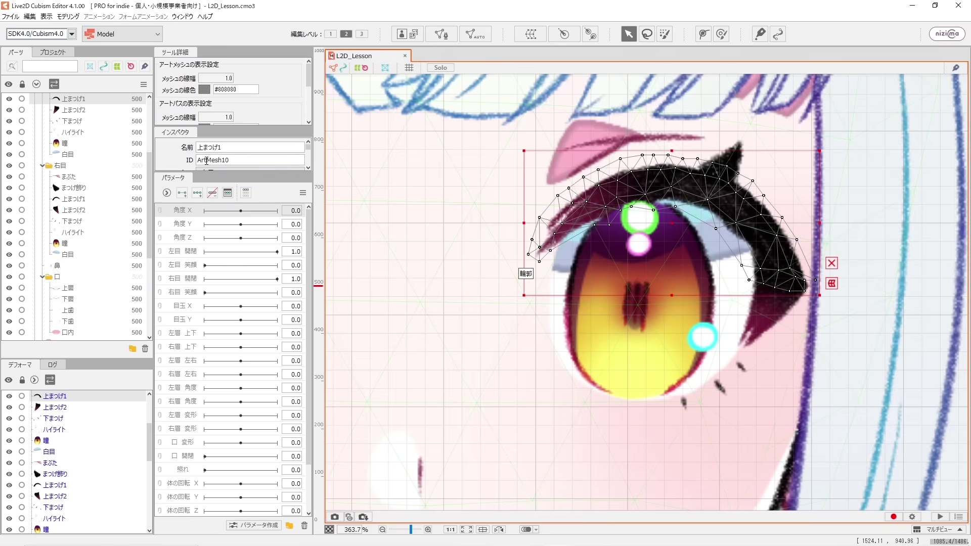
pyautogui.moveTo(149, 167); pyautogui.dragTo(146, 111)
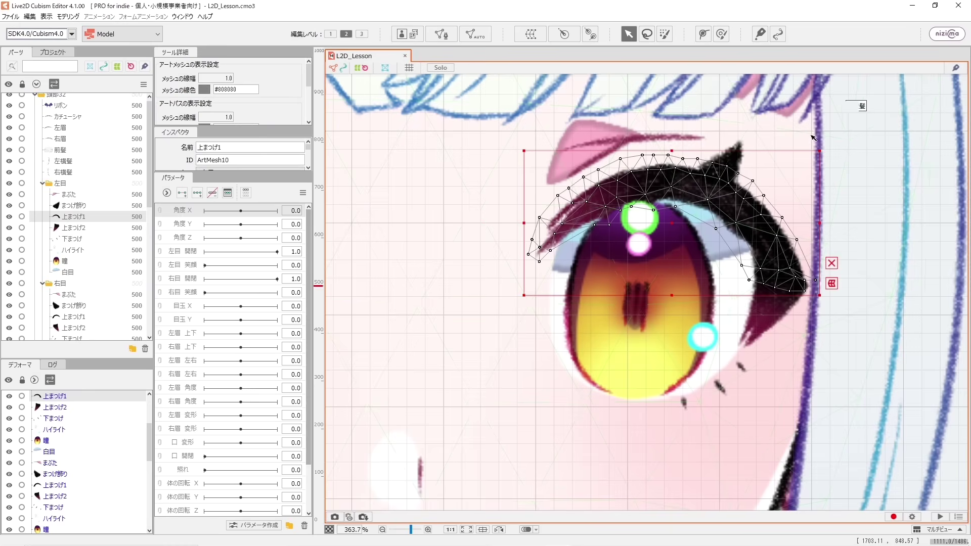
# - Add two keys, at 0.0 and 1.0, to the 左目 開閉 parameter for the selected eyelash mesh
pyautogui.click(172, 255)
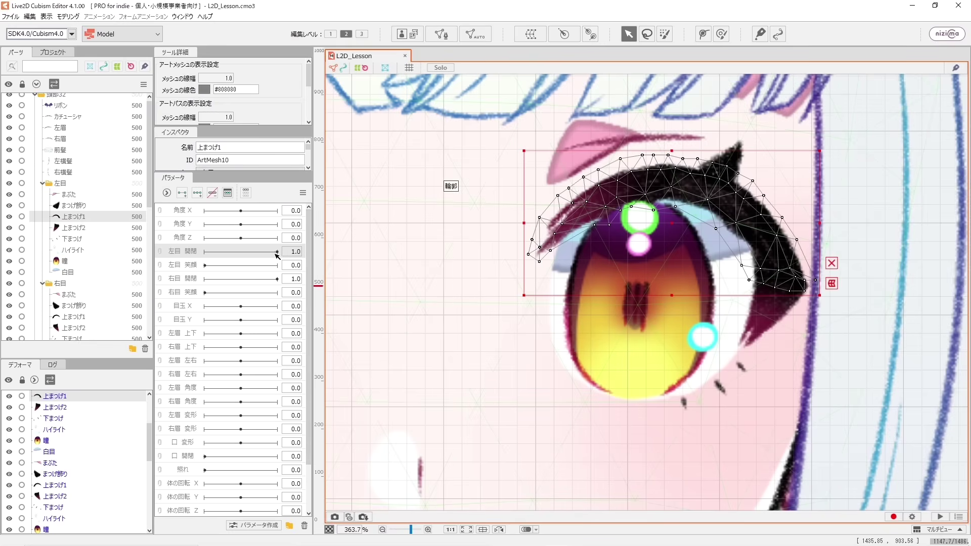
pyautogui.moveTo(277, 255); pyautogui.dragTo(207, 256)
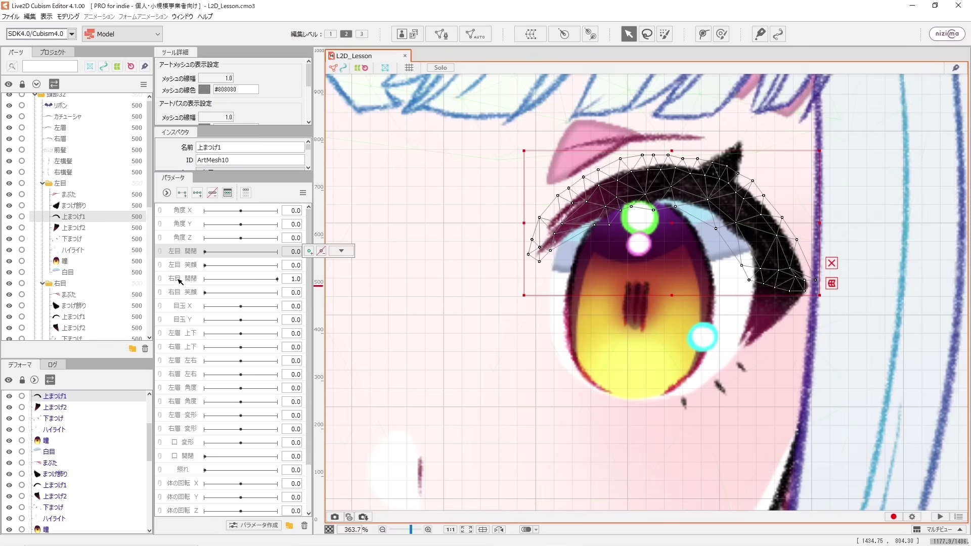
pyautogui.moveTo(191, 264); pyautogui.dragTo(282, 246)
pyautogui.click(341, 251)
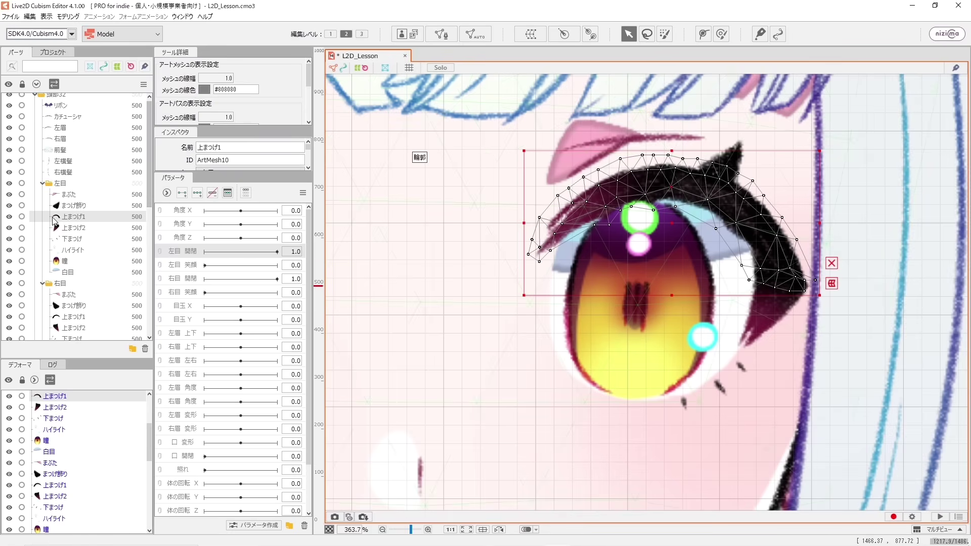
pyautogui.click(179, 198)
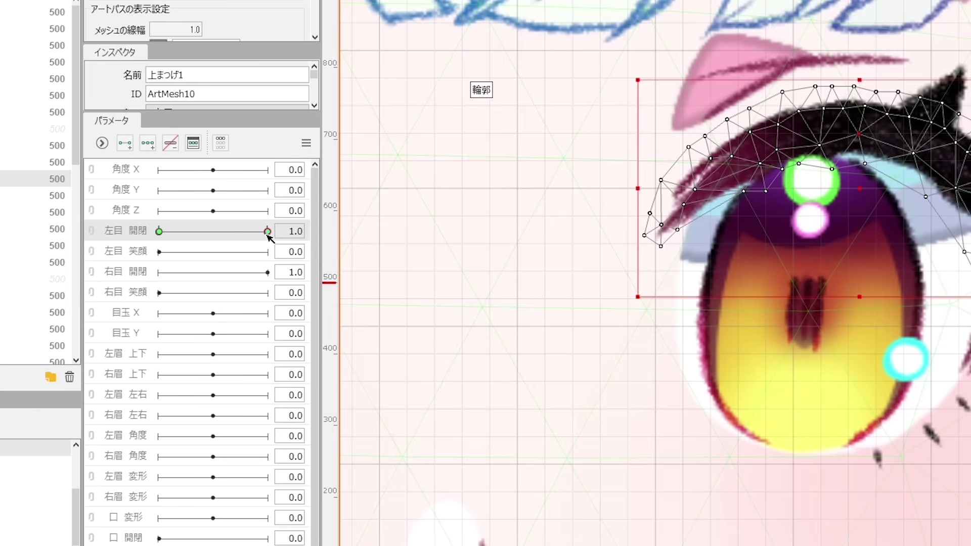
# - Run the 左目 開閉 parameter between its two keys and set it to the 0.0 key
pyautogui.moveTo(267, 232)
pyautogui.mouseDown()
pyautogui.moveTo(217, 244)
pyautogui.moveTo(191, 238)
pyautogui.moveTo(270, 235)
pyautogui.moveTo(199, 243)
pyautogui.moveTo(279, 245)
pyautogui.mouseUp()
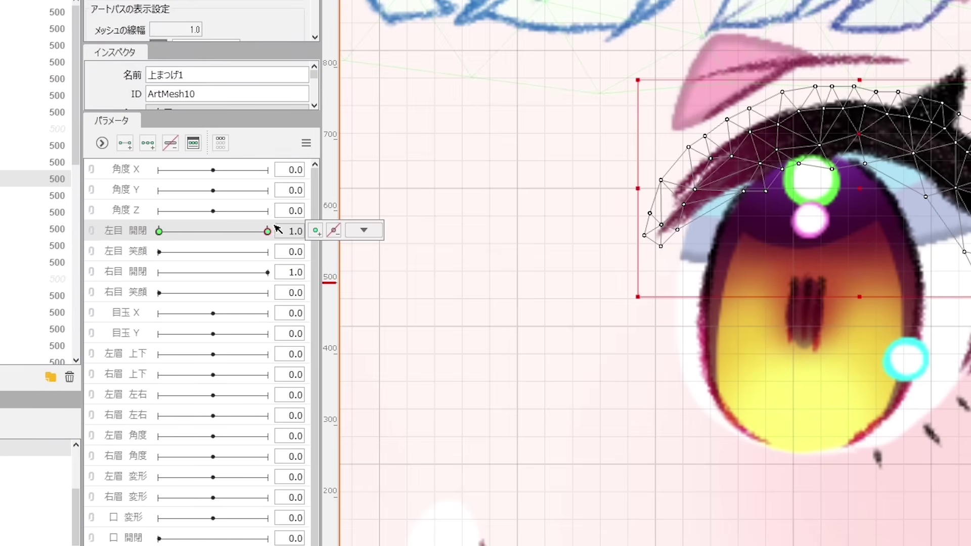
pyautogui.moveTo(268, 232); pyautogui.dragTo(135, 242)
pyautogui.moveTo(160, 232); pyautogui.dragTo(191, 227)
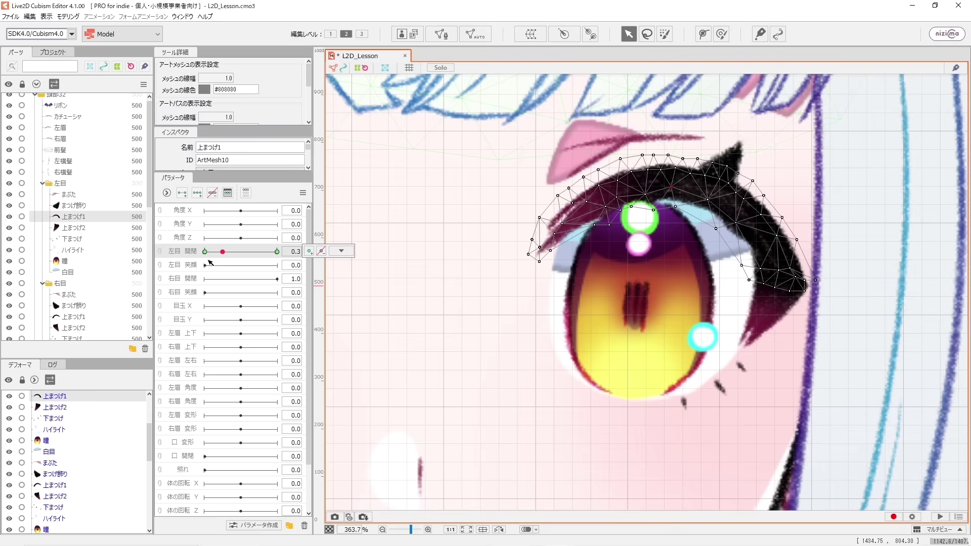
pyautogui.click(206, 252)
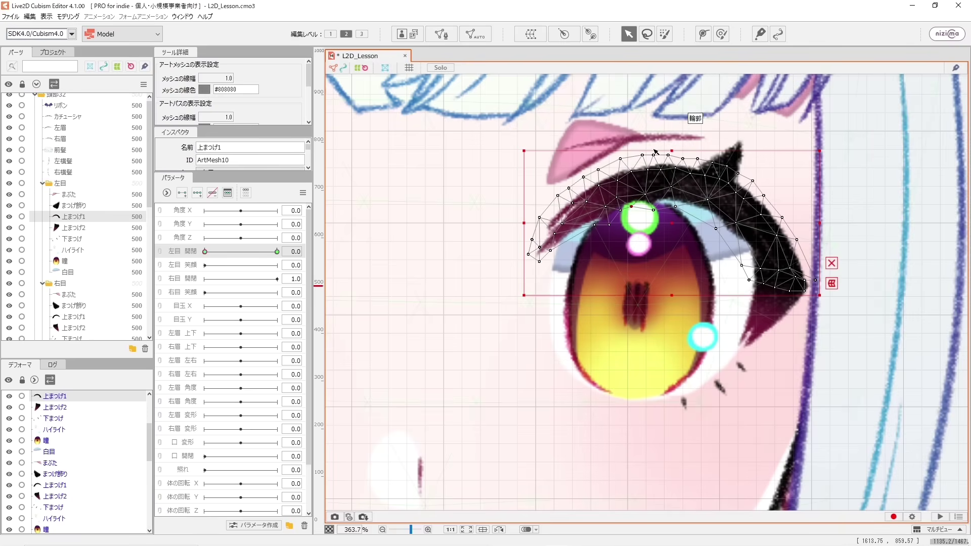
# - Place a five-point deform path along the centreline of the 上まつげ1 mesh, from the inner end to the outer corner
pyautogui.click(702, 34)
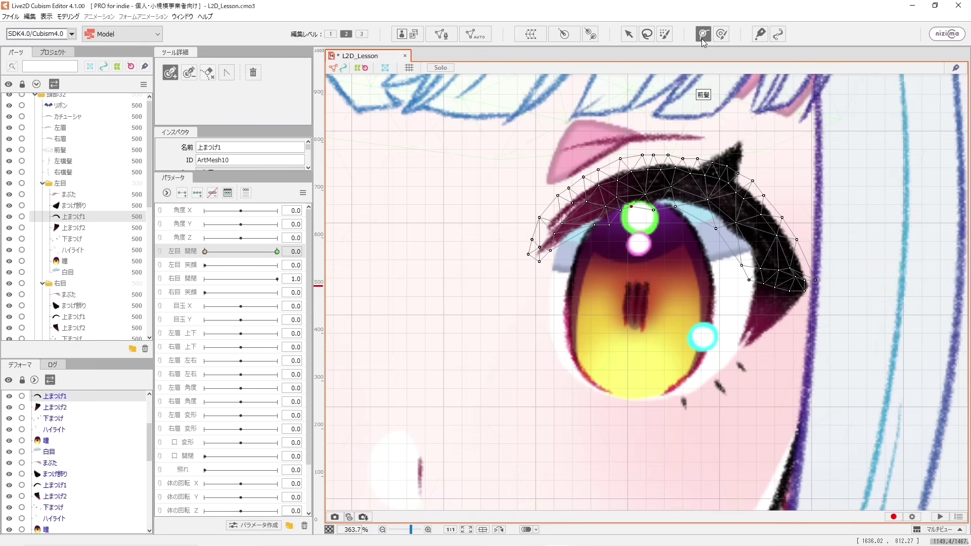
pyautogui.click(540, 247)
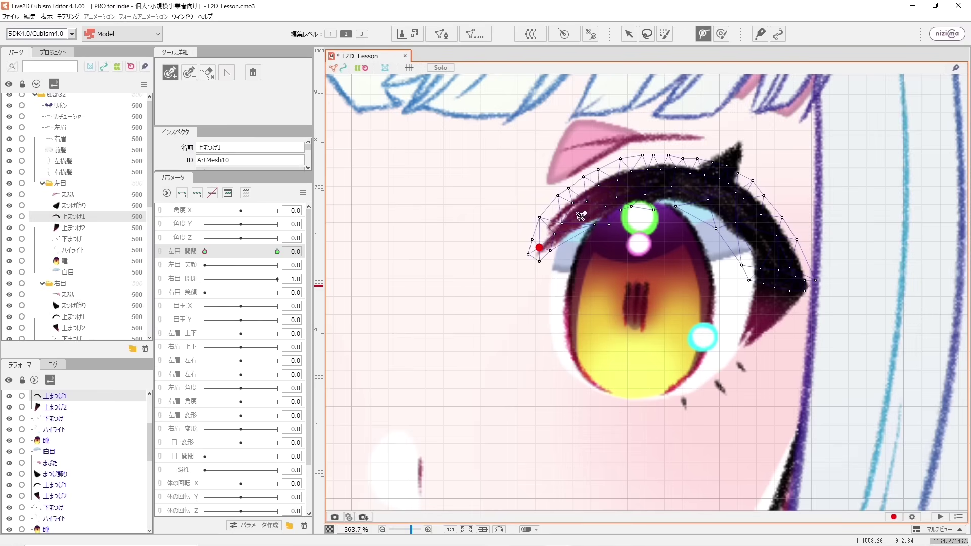
pyautogui.click(606, 200)
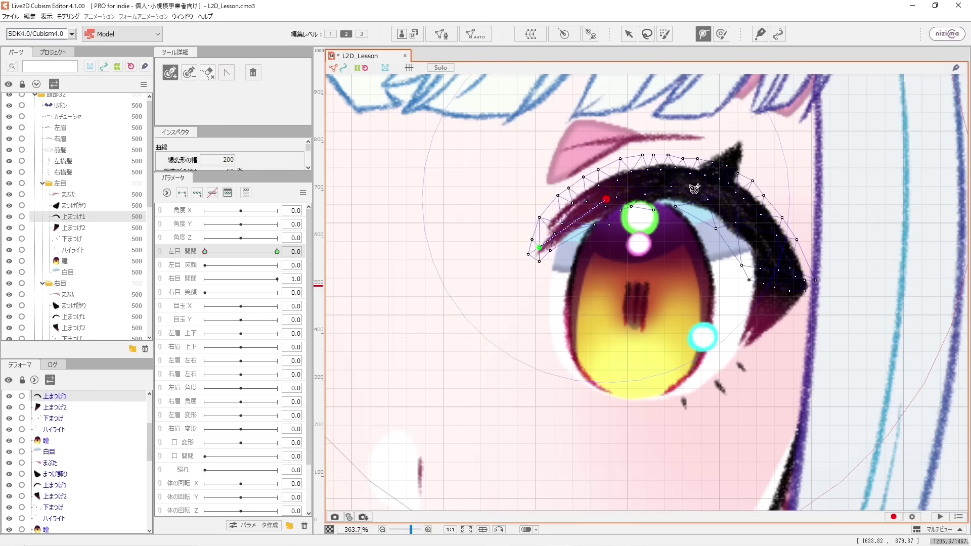
pyautogui.click(689, 185)
pyautogui.click(758, 228)
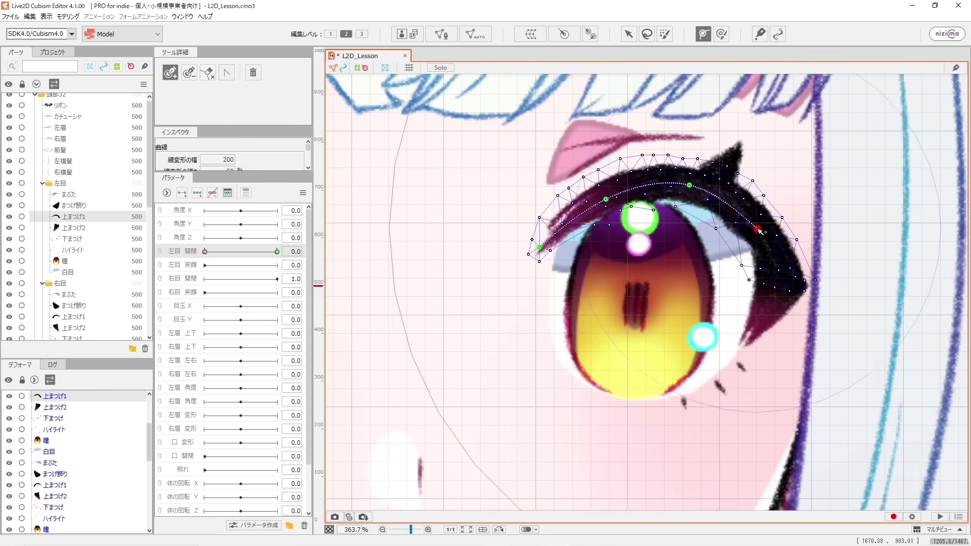
pyautogui.click(789, 289)
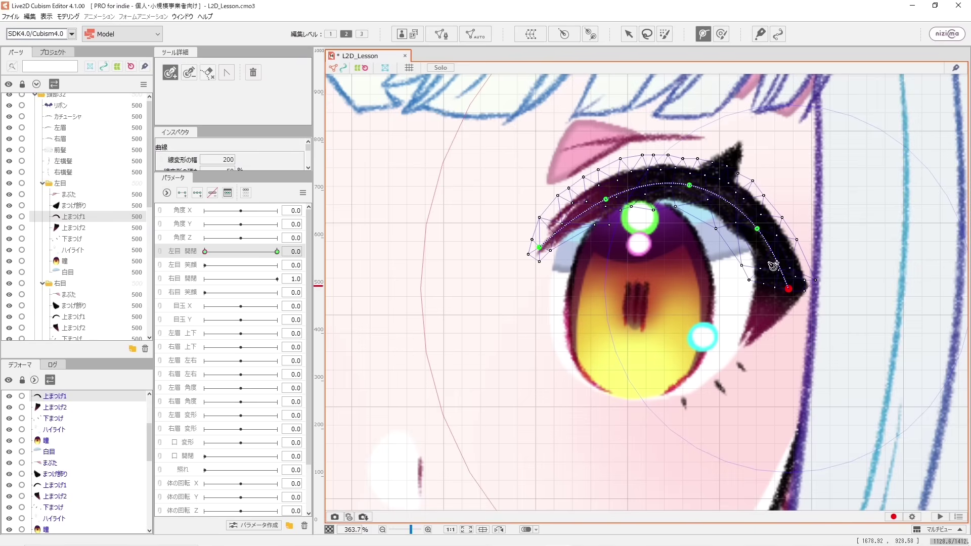
# - Move the 上まつげ1 eyelash straight down over the lower half of the iris for the 0.0 key
pyautogui.press('v')
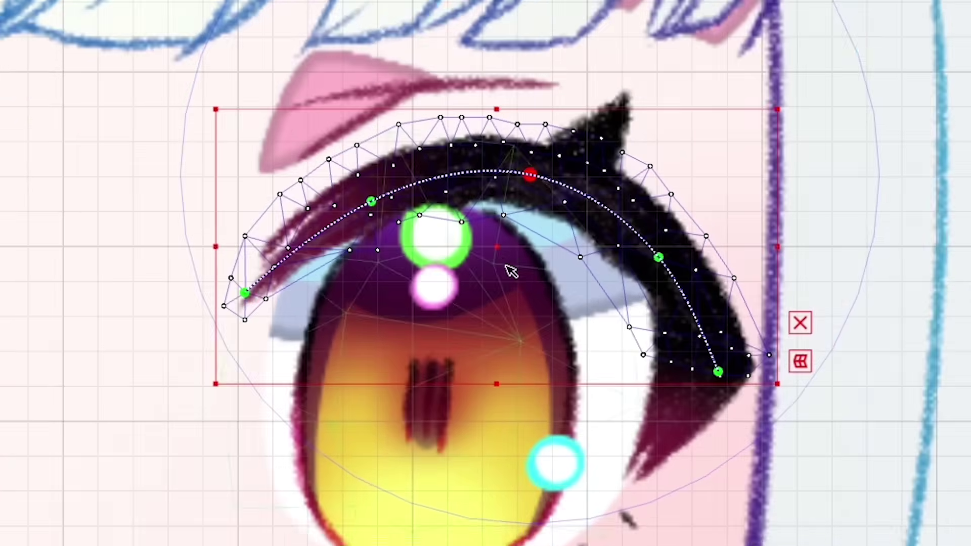
pyautogui.scroll(1, 491, 250)
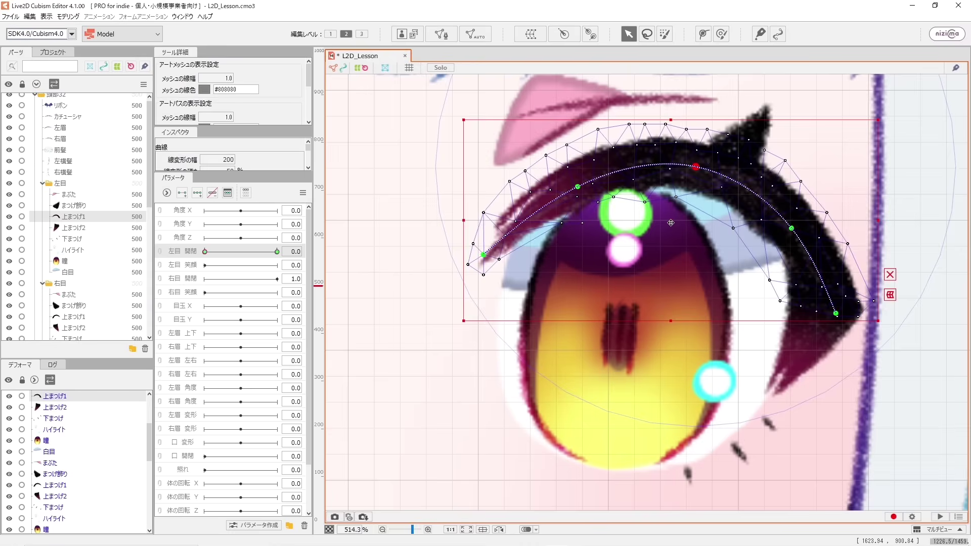
pyautogui.moveTo(635, 193); pyautogui.dragTo(664, 226)
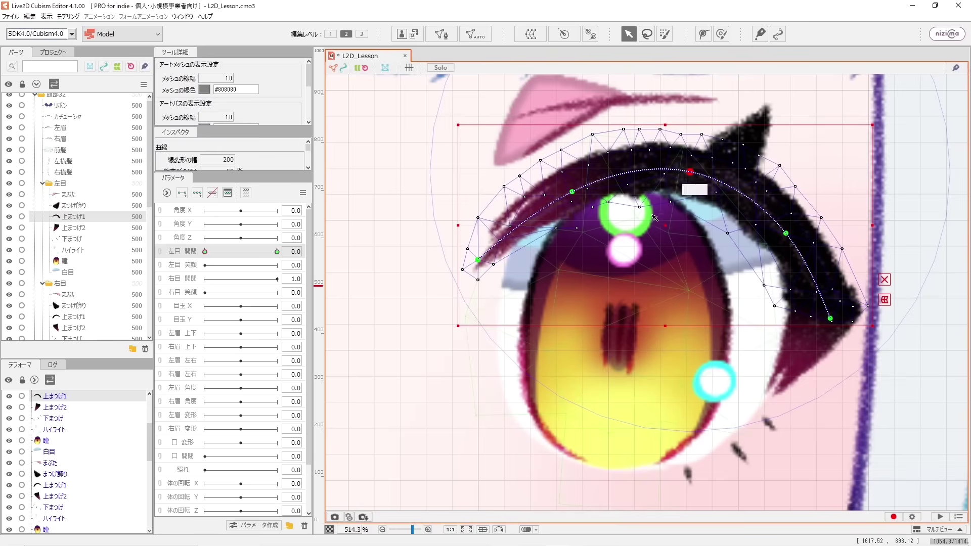
pyautogui.hotkey('ctrl', 'z')
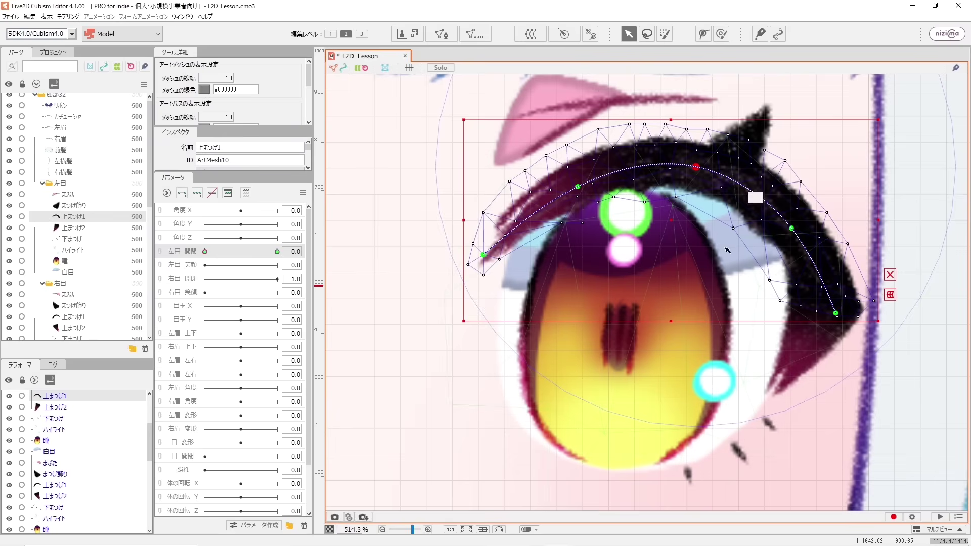
pyautogui.moveTo(673, 221); pyautogui.dragTo(671, 417)
pyautogui.moveTo(682, 378); pyautogui.dragTo(680, 262)
pyautogui.scroll(-5, 601, 256)
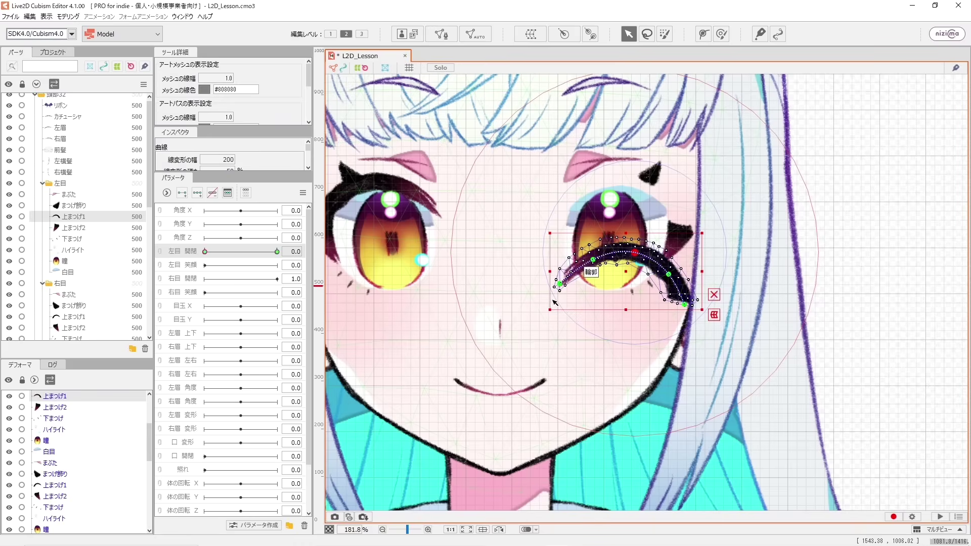
pyautogui.scroll(5, 601, 252)
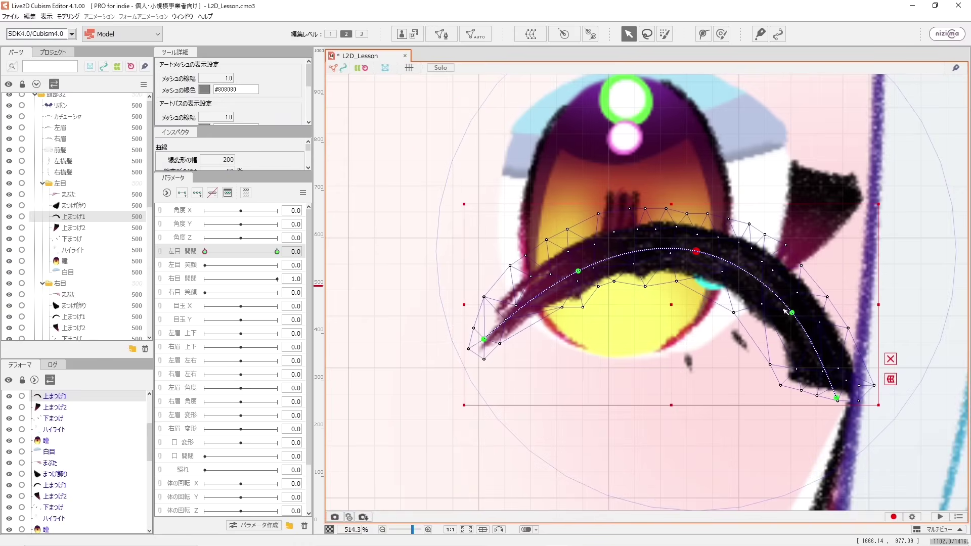
# - Invert the eyelash's arch into a downward-sagging curve by raising its end deform path points and repositioning the intermediate ones
pyautogui.click(792, 313)
pyautogui.click(578, 271)
pyautogui.moveTo(623, 283); pyautogui.dragTo(572, 239)
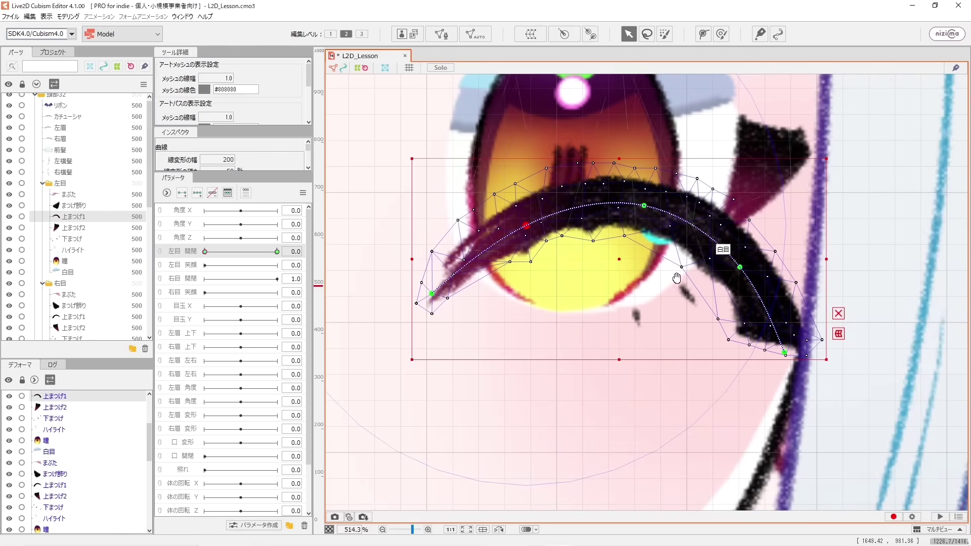
pyautogui.moveTo(676, 277); pyautogui.dragTo(679, 372)
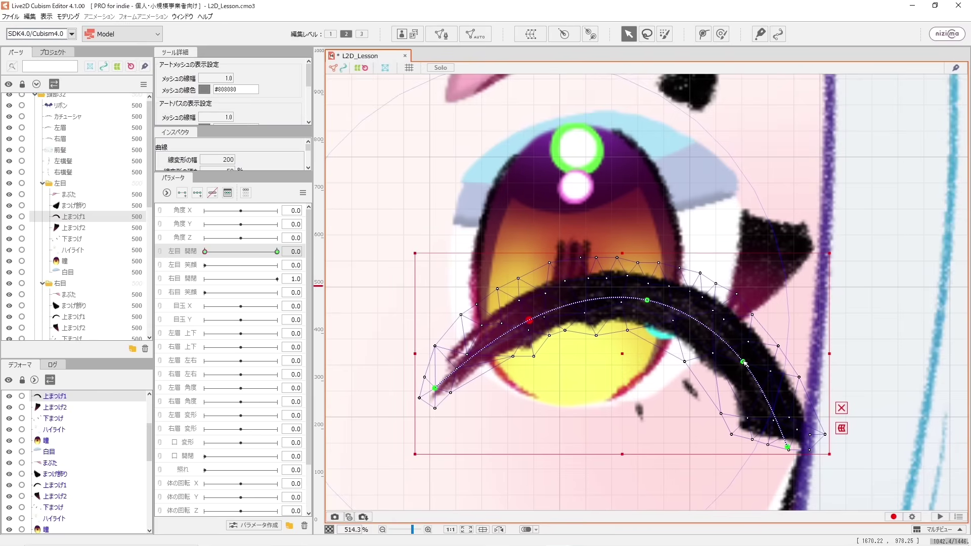
pyautogui.click(743, 362)
pyautogui.moveTo(742, 362); pyautogui.dragTo(755, 271)
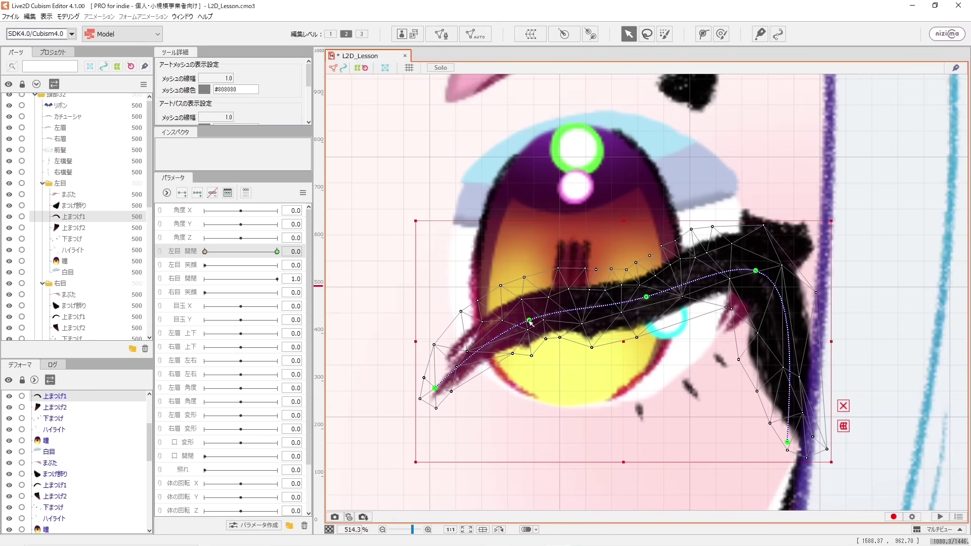
pyautogui.moveTo(529, 320); pyautogui.dragTo(509, 252)
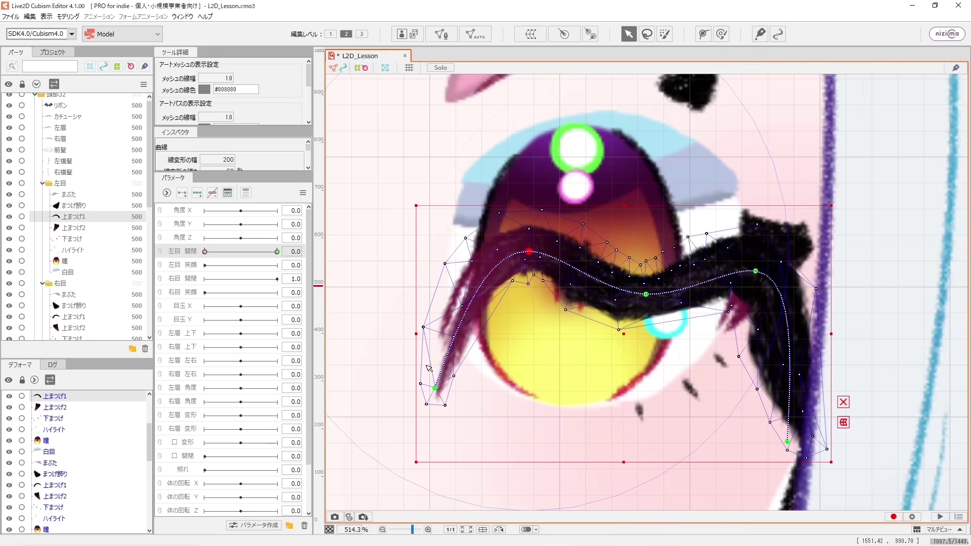
pyautogui.moveTo(434, 388); pyautogui.dragTo(434, 182)
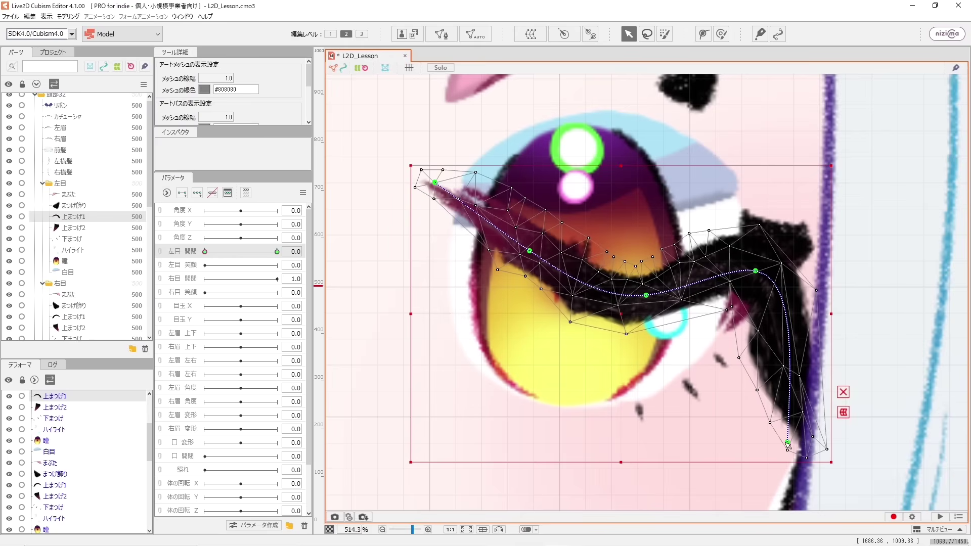
pyautogui.moveTo(787, 442); pyautogui.dragTo(789, 207)
pyautogui.moveTo(530, 251); pyautogui.dragTo(529, 268)
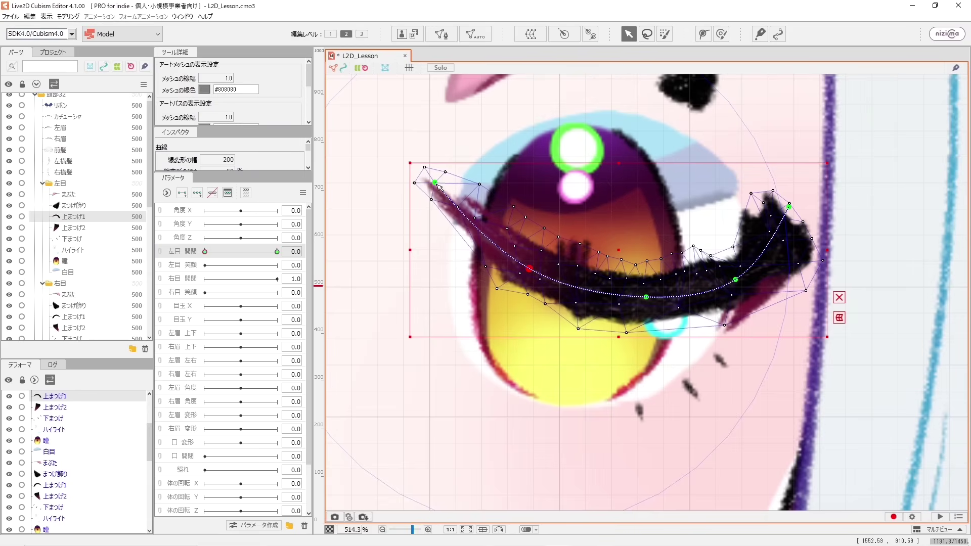
# - Smooth the sagging eyelash curve by pulling both ends slightly inward and fine-tuning the intermediate path points
pyautogui.moveTo(435, 183); pyautogui.dragTo(449, 196)
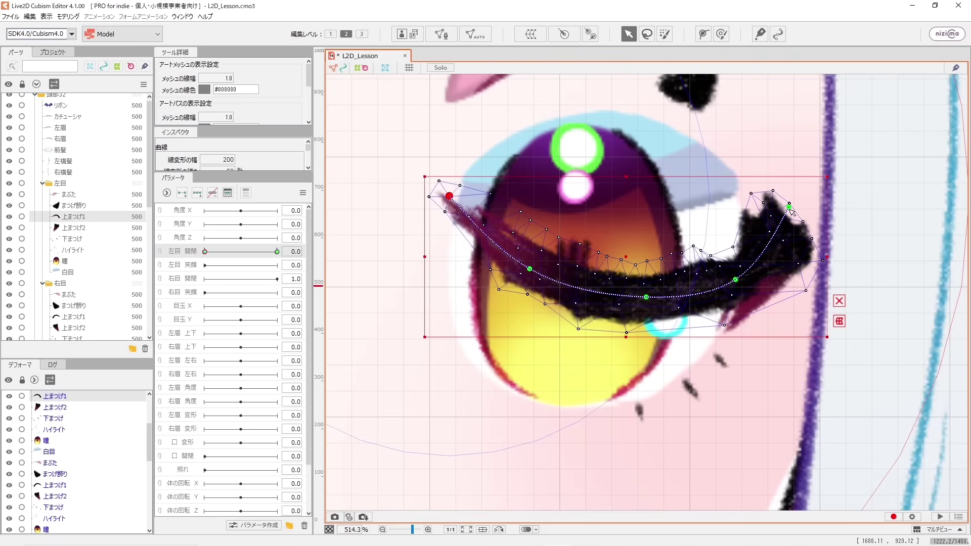
pyautogui.moveTo(790, 207); pyautogui.dragTo(783, 212)
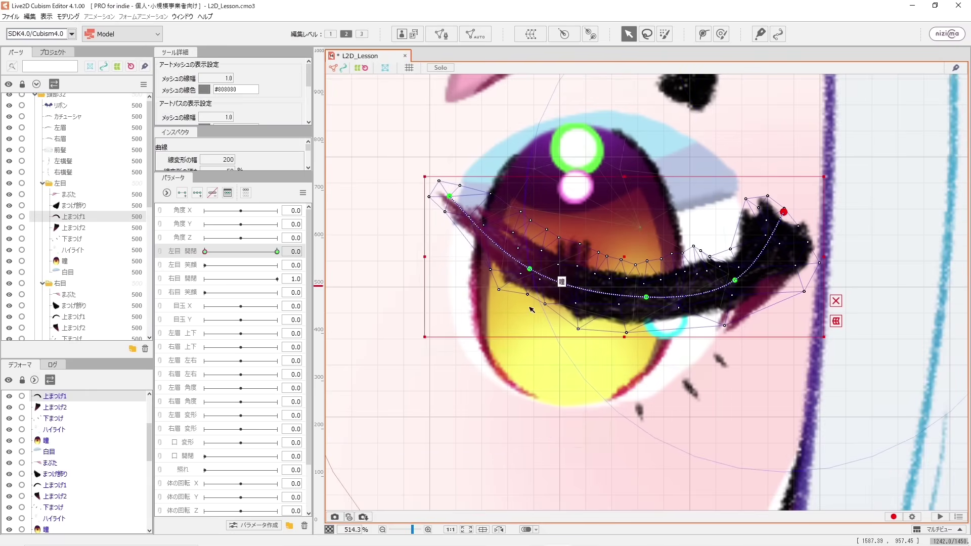
pyautogui.moveTo(529, 268); pyautogui.dragTo(529, 277)
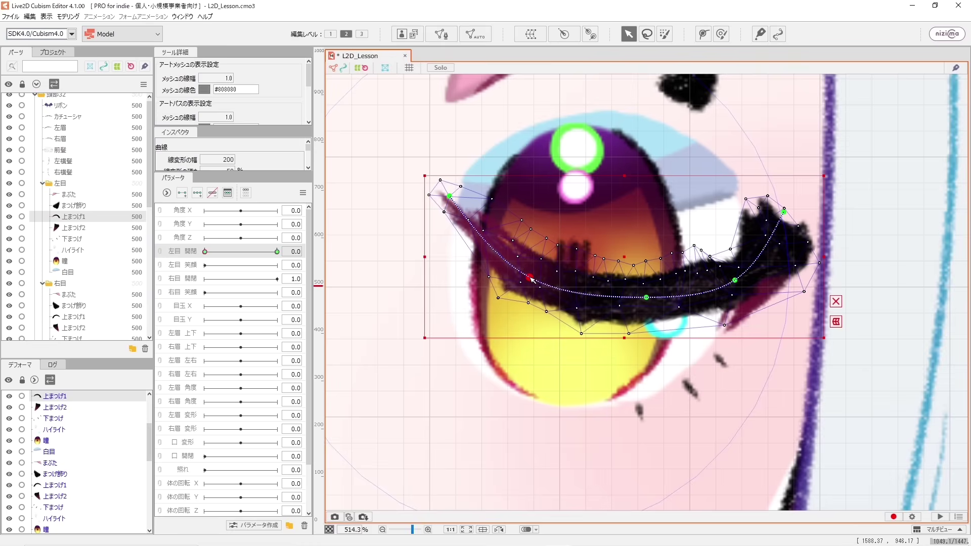
pyautogui.moveTo(736, 281); pyautogui.dragTo(736, 277)
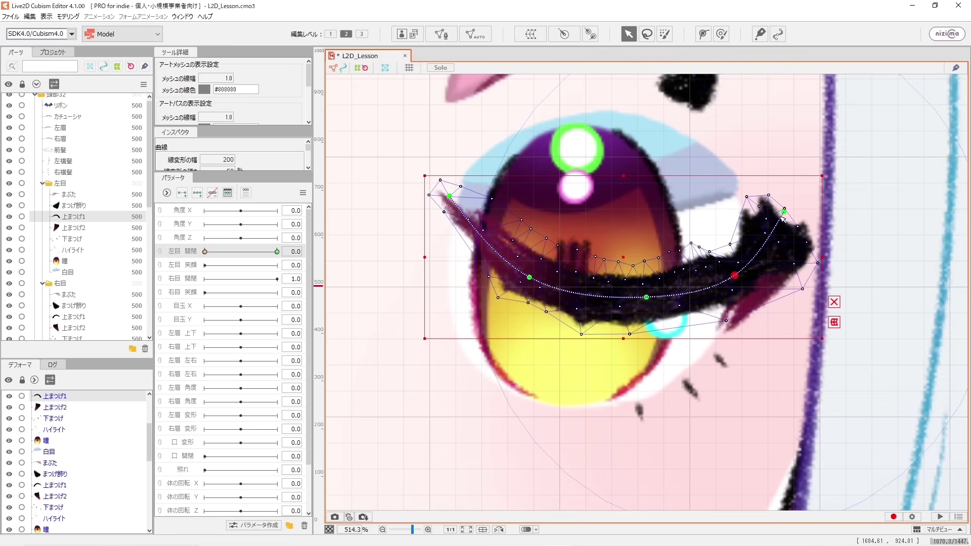
pyautogui.moveTo(784, 213)
pyautogui.mouseDown()
pyautogui.moveTo(787, 202)
pyautogui.moveTo(780, 209)
pyautogui.mouseUp()
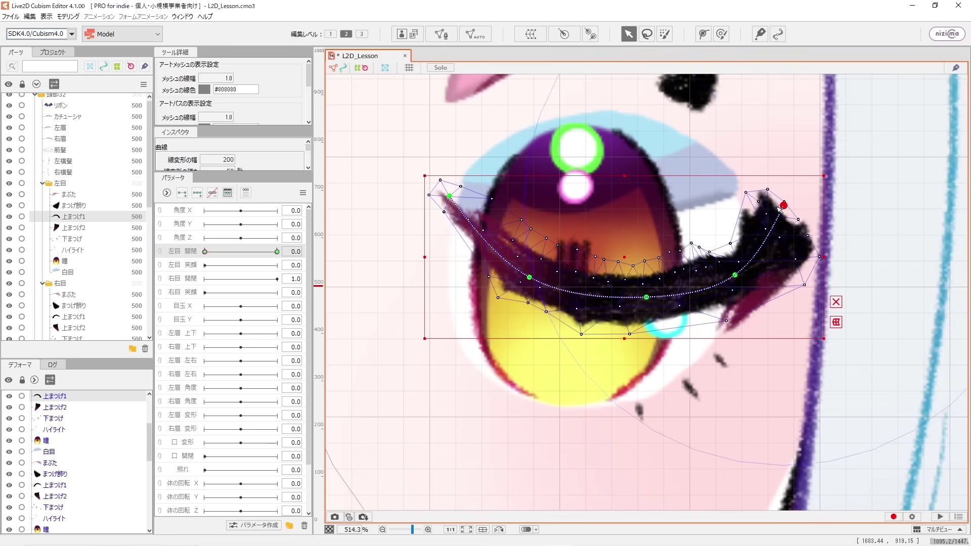
# - Lower the whole curved eyelash to the bottom part of the iris, keeping 左目 開閉 at the 0.0 key
pyautogui.scroll(-5, 718, 268)
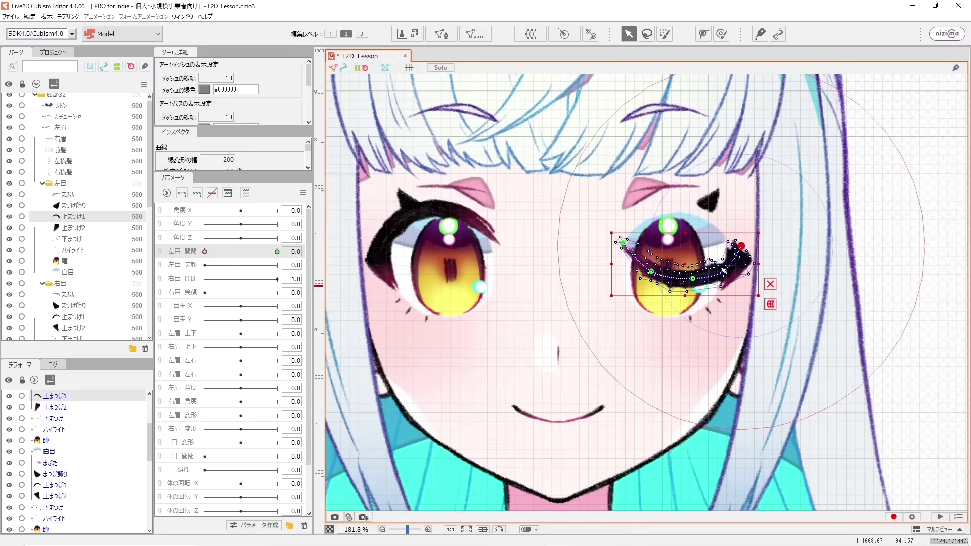
pyautogui.scroll(4, 708, 273)
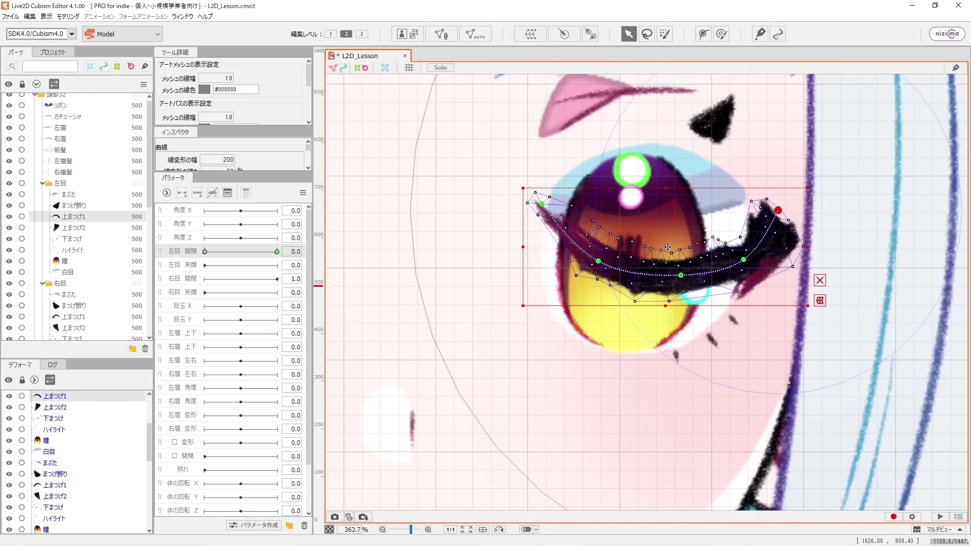
pyautogui.moveTo(667, 247); pyautogui.dragTo(664, 281)
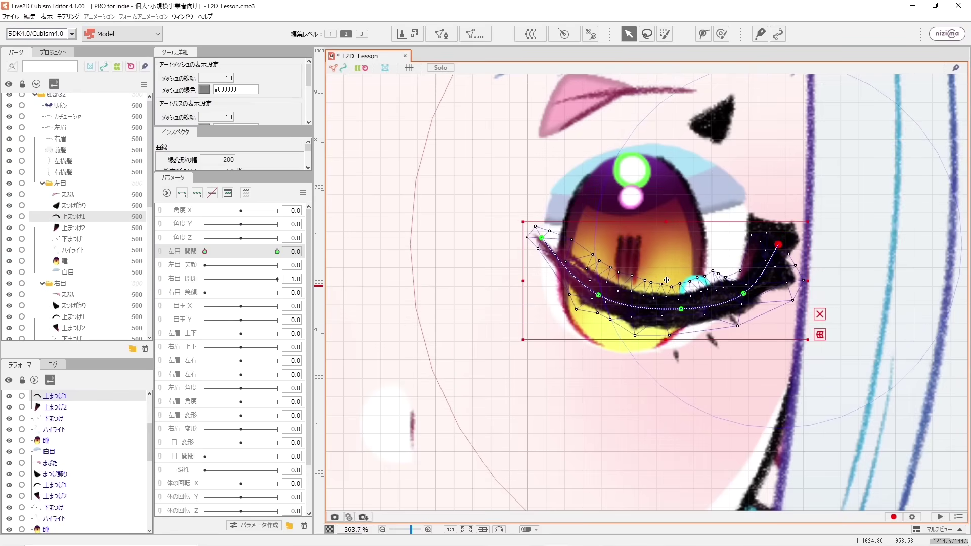
pyautogui.scroll(-3, 666, 280)
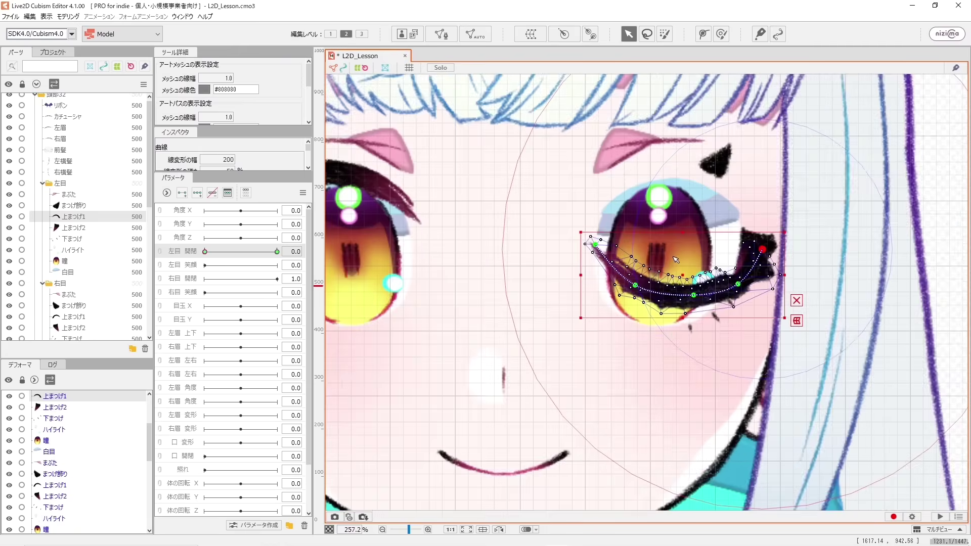
pyautogui.scroll(3, 675, 259)
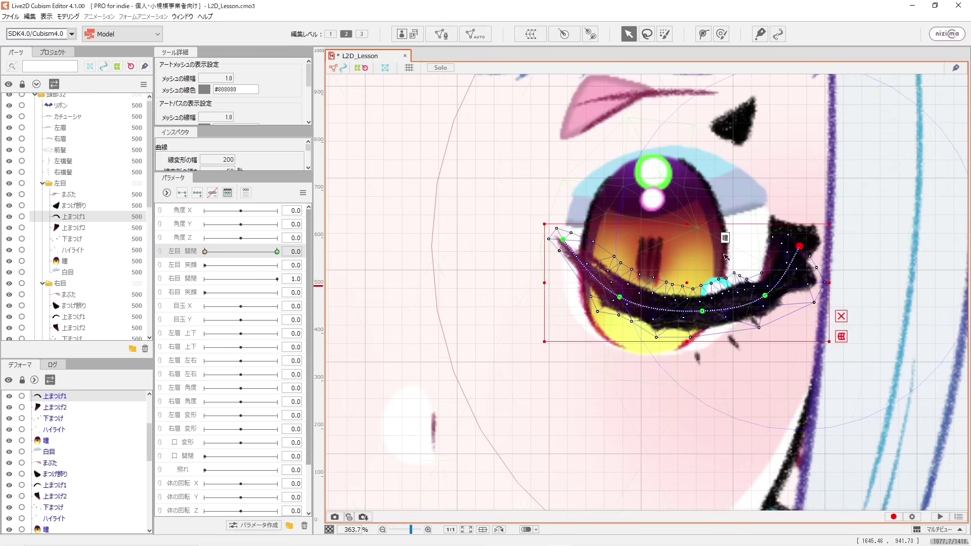
pyautogui.moveTo(684, 274); pyautogui.dragTo(679, 301)
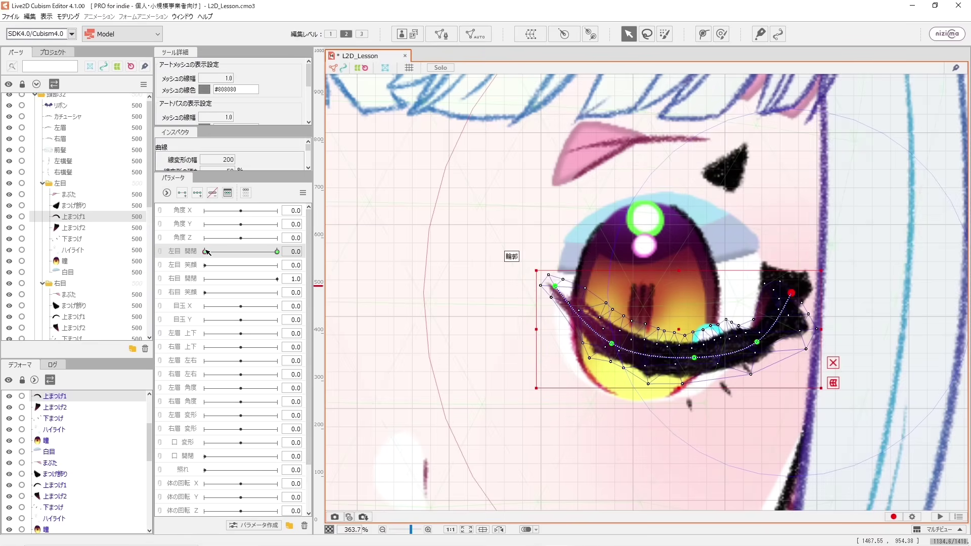
pyautogui.moveTo(206, 251)
pyautogui.mouseDown()
pyautogui.moveTo(277, 255)
pyautogui.moveTo(202, 268)
pyautogui.moveTo(278, 271)
pyautogui.moveTo(207, 268)
pyautogui.moveTo(273, 251)
pyautogui.moveTo(198, 262)
pyautogui.mouseUp()
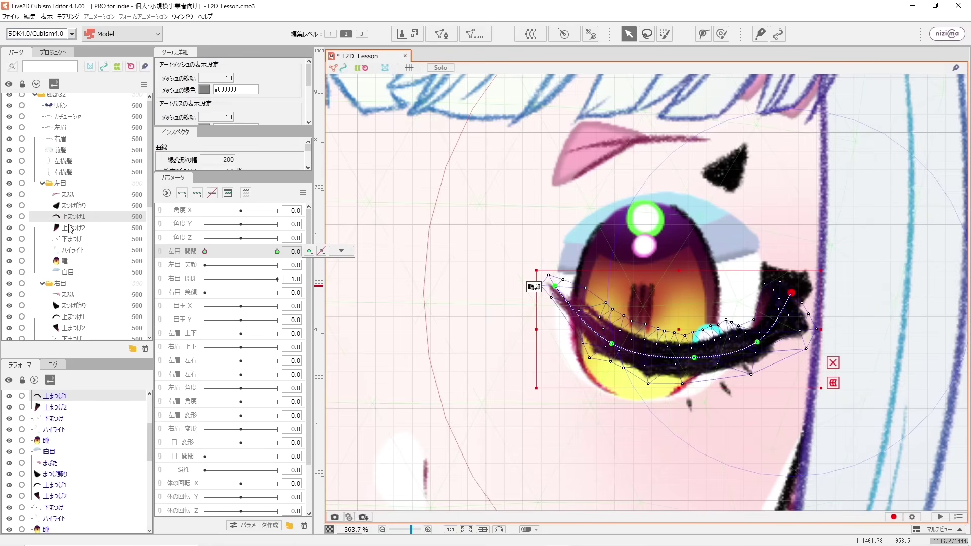
# - Select the left eye's 上まつげ2 mesh and place a three-point deform path along it from top to lower tip
pyautogui.click(79, 230)
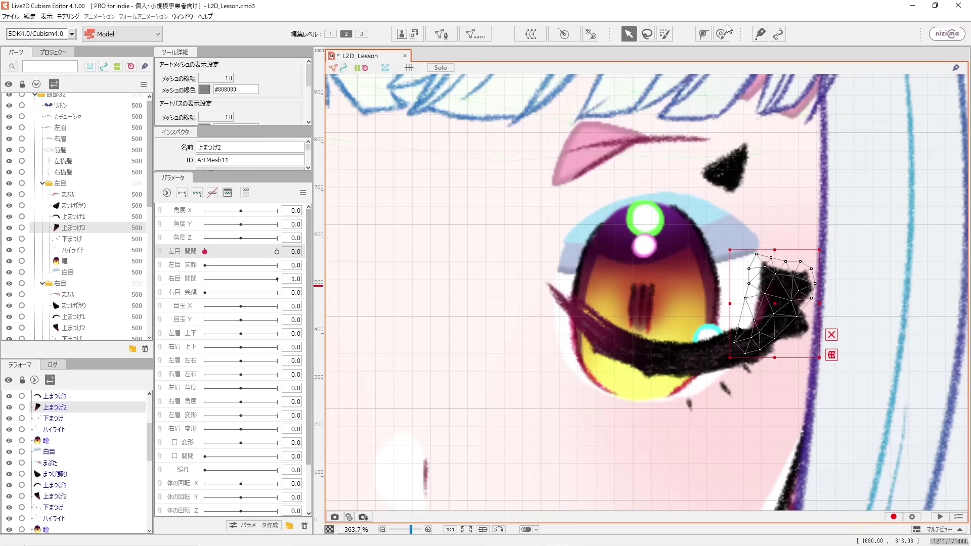
pyautogui.click(703, 36)
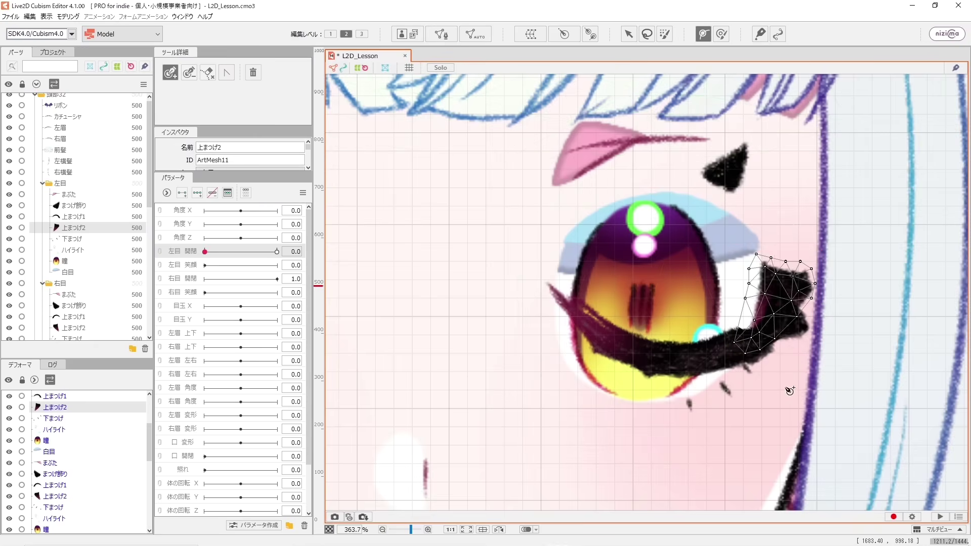
pyautogui.click(789, 264)
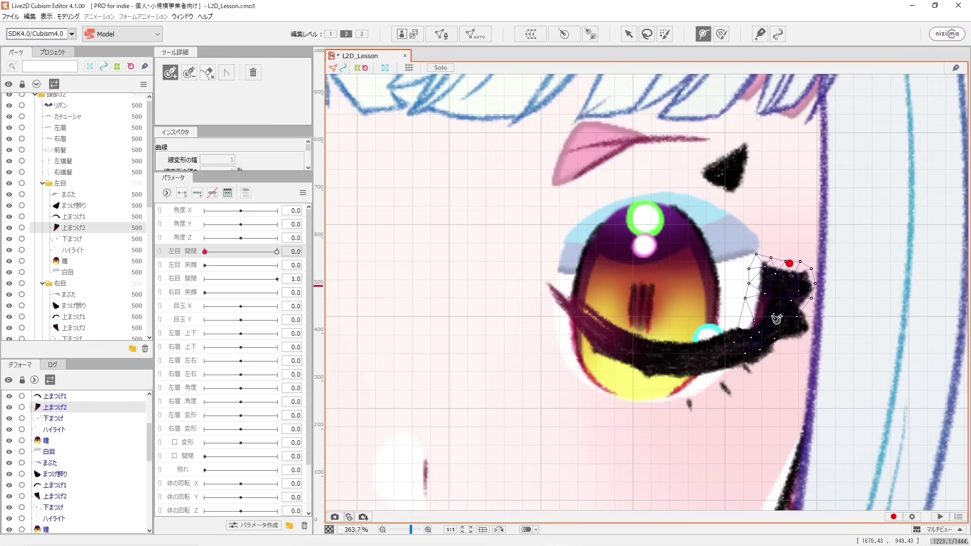
pyautogui.click(773, 316)
pyautogui.click(742, 363)
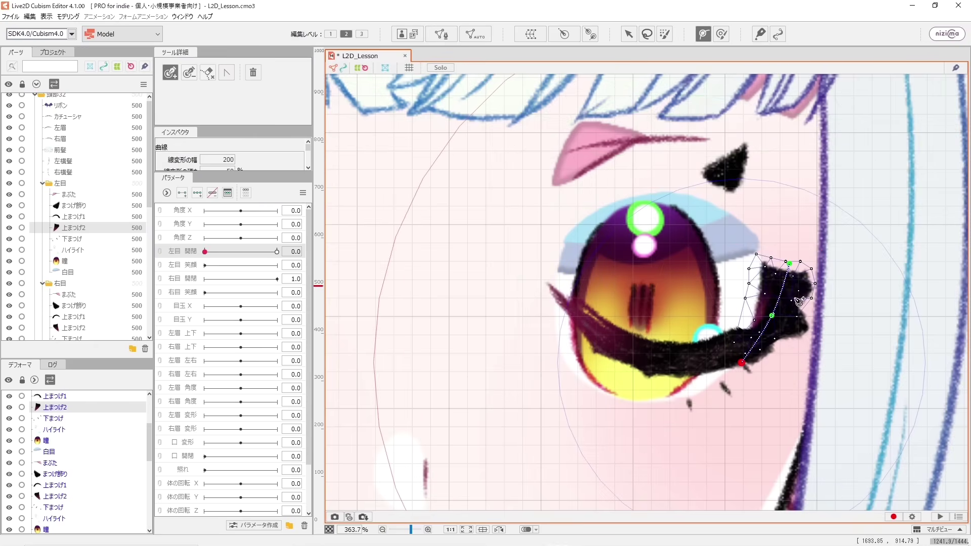
# - Add two keys to 左目 開閉 for 上まつげ2 and move the mesh down to the lowered eyelash's outer end
pyautogui.click(627, 35)
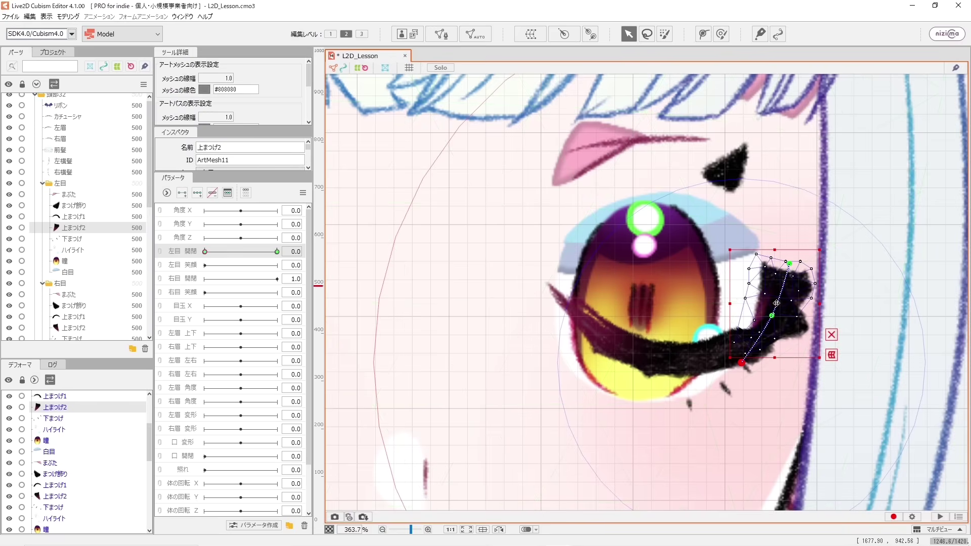
pyautogui.moveTo(777, 302); pyautogui.dragTo(761, 353)
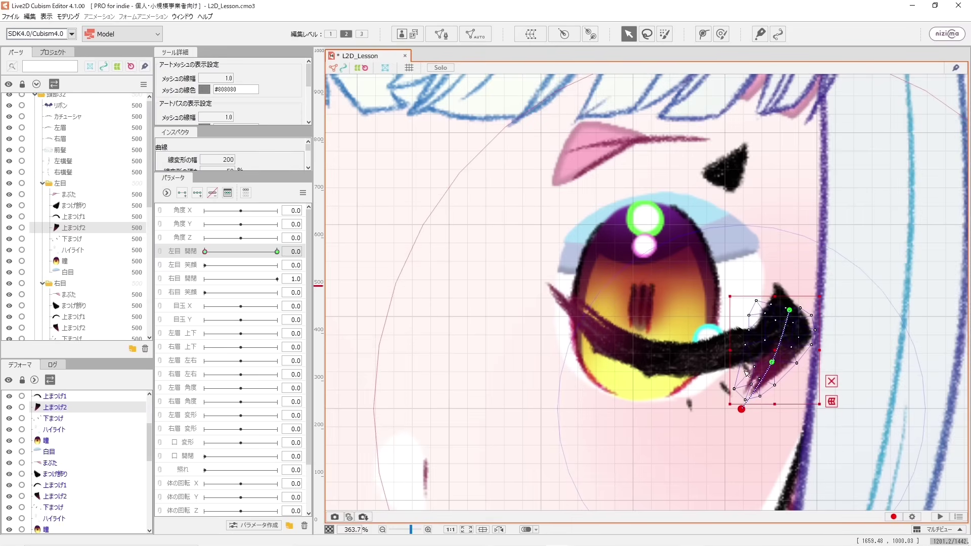
# - Bend the 上まつげ2 mesh with its deform path points so it follows the outer end of the closed eyelash curve
pyautogui.moveTo(741, 409); pyautogui.dragTo(705, 360)
pyautogui.moveTo(773, 362); pyautogui.dragTo(797, 312)
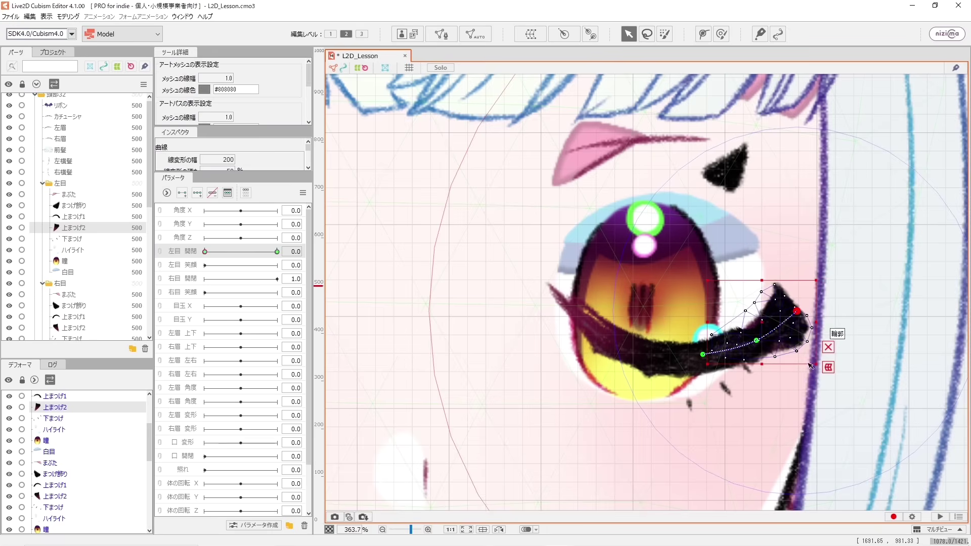
pyautogui.moveTo(762, 280); pyautogui.dragTo(758, 298)
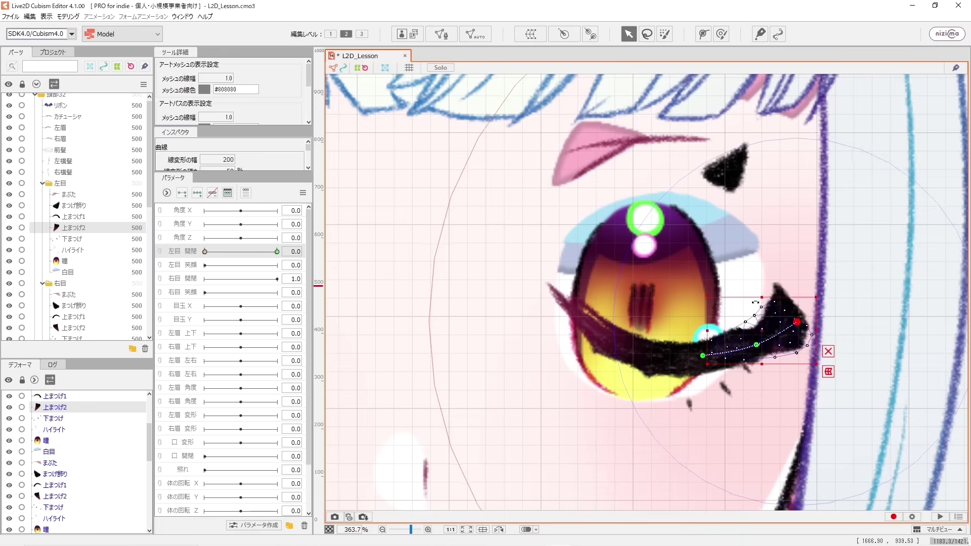
pyautogui.moveTo(763, 337)
pyautogui.mouseDown()
pyautogui.moveTo(761, 328)
pyautogui.moveTo(758, 342)
pyautogui.moveTo(703, 355)
pyautogui.mouseUp()
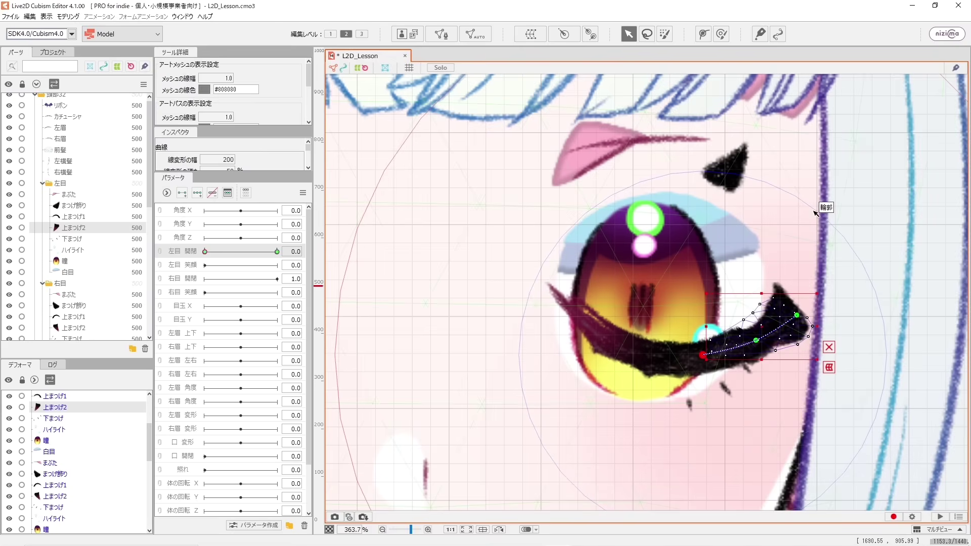
pyautogui.moveTo(204, 252); pyautogui.dragTo(280, 250)
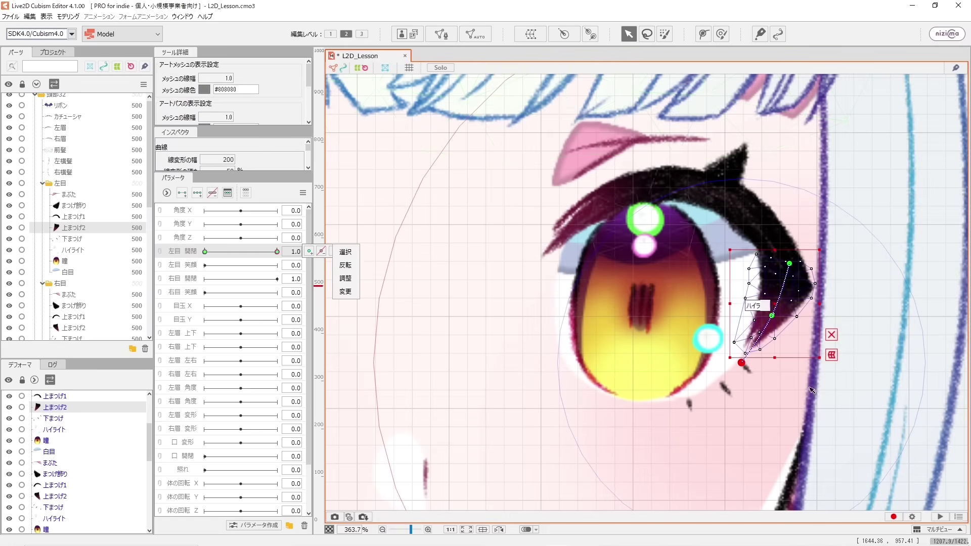
# - Add three keys to 左目 開閉 for 上まつげ2 and adjust its upper path point at 0.5 to join the half-closed lash
pyautogui.click(527, 197)
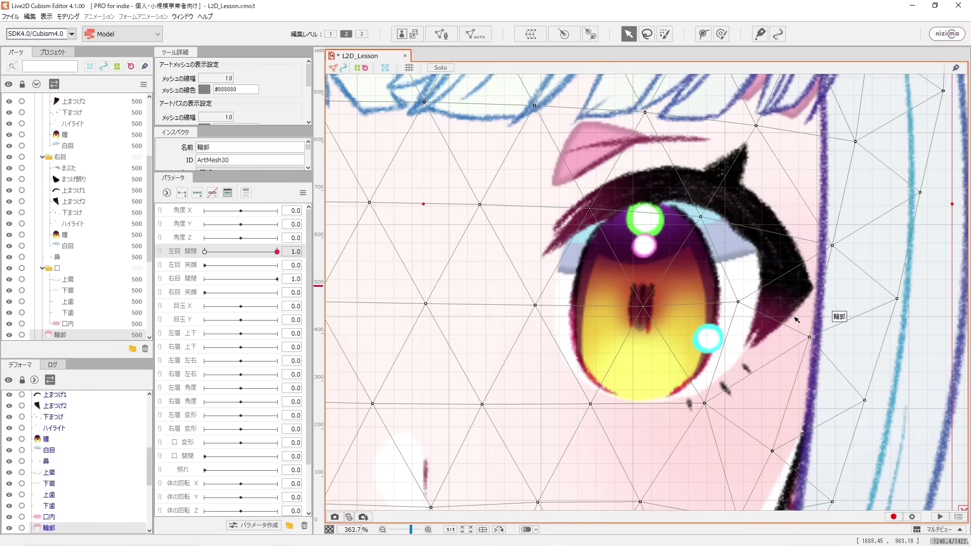
pyautogui.click(797, 293)
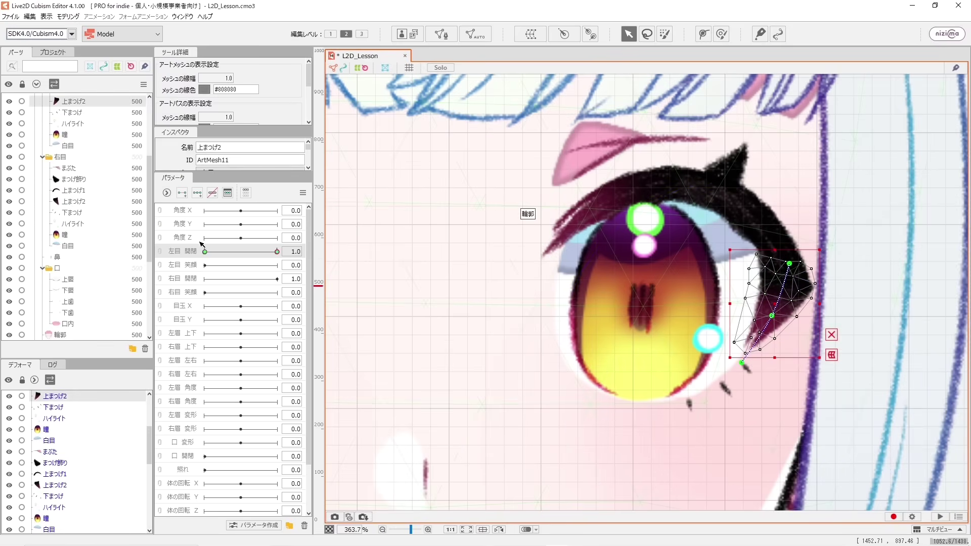
pyautogui.moveTo(214, 251); pyautogui.dragTo(244, 255)
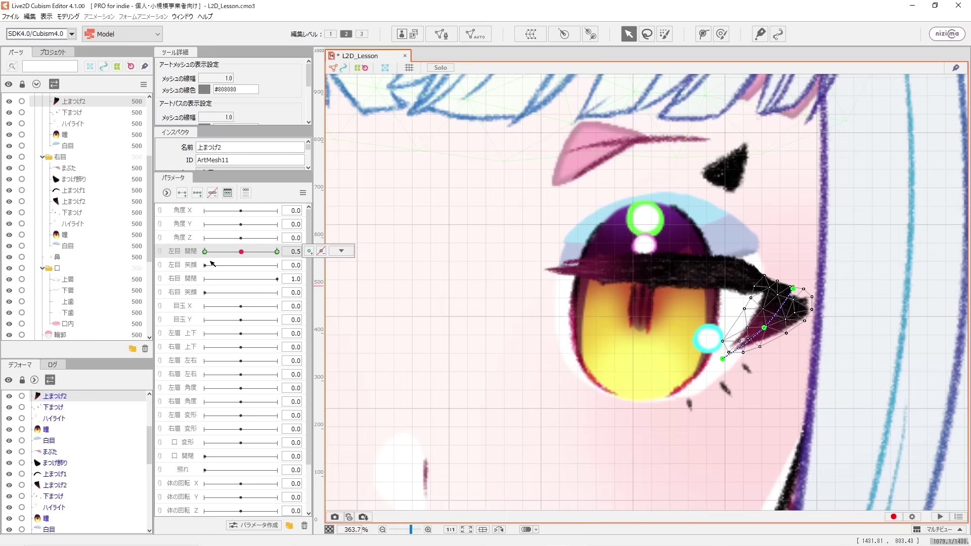
pyautogui.moveTo(243, 253); pyautogui.dragTo(194, 264)
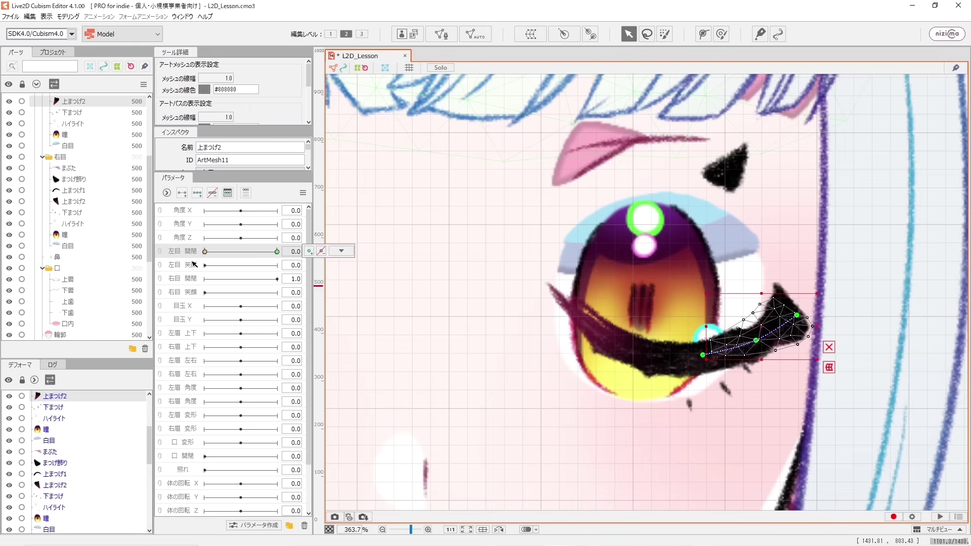
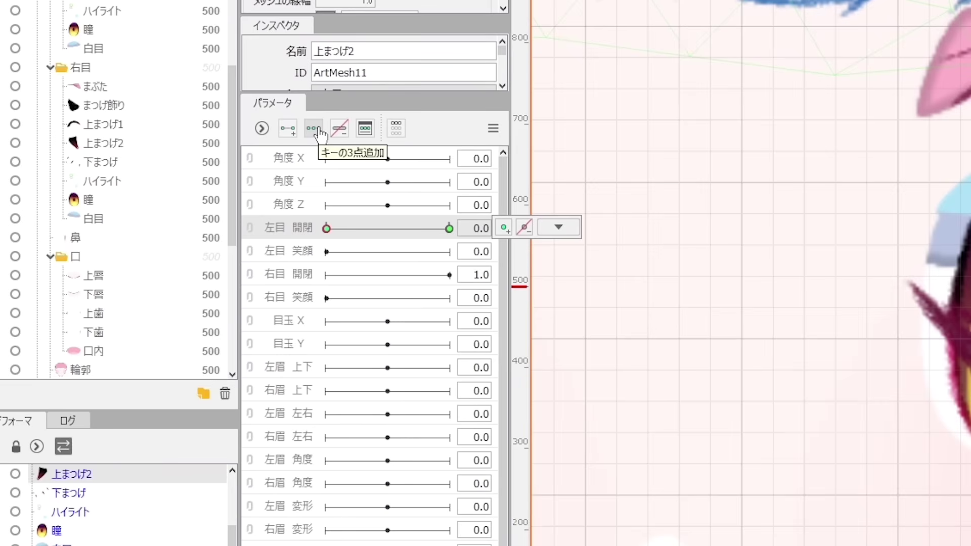
pyautogui.click(318, 133)
pyautogui.click(397, 234)
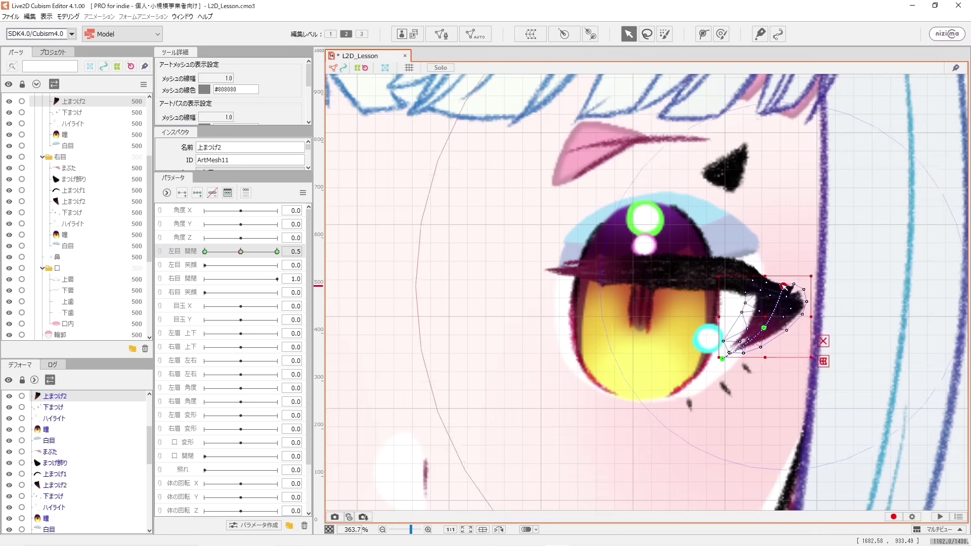
pyautogui.moveTo(783, 286); pyautogui.dragTo(775, 283)
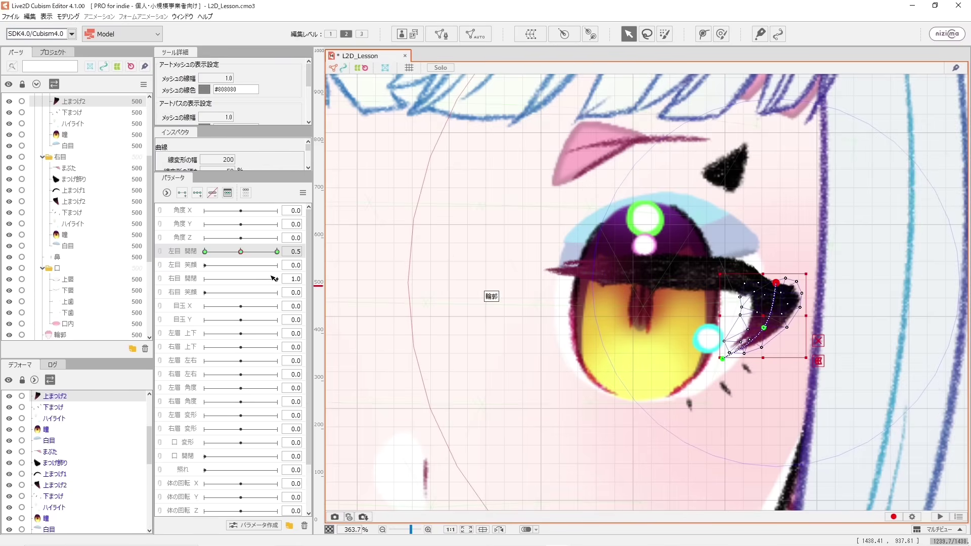
pyautogui.moveTo(241, 252)
pyautogui.mouseDown()
pyautogui.moveTo(272, 252)
pyautogui.moveTo(241, 254)
pyautogui.mouseUp()
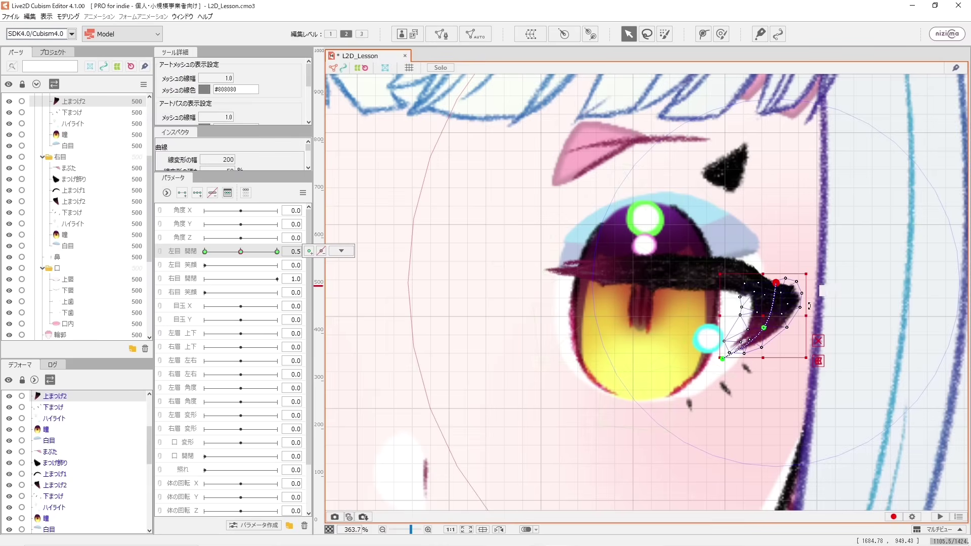
pyautogui.moveTo(778, 285); pyautogui.dragTo(785, 282)
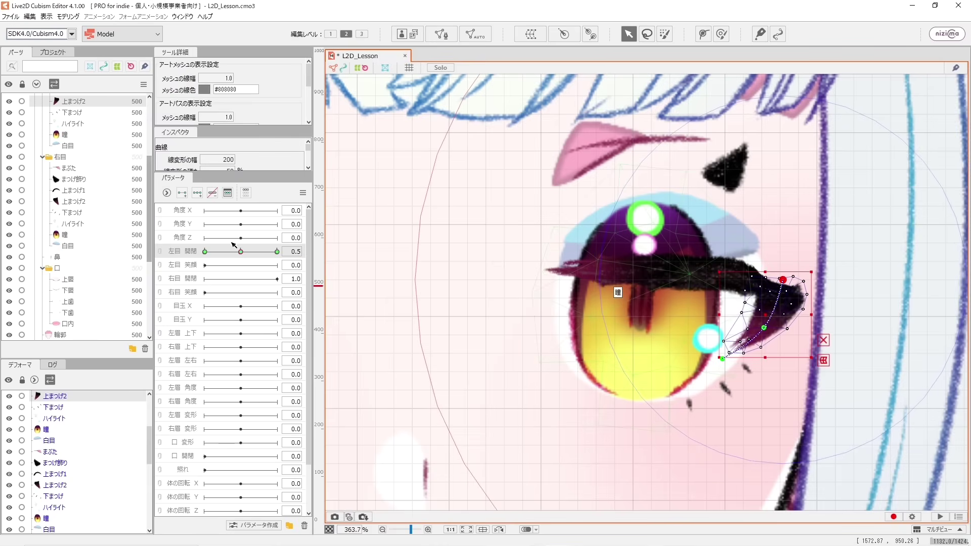
# - At 左目 開閉 0.0, nudge the outer path point of 上まつげ2 slightly inward along the closed lash
pyautogui.moveTo(241, 251); pyautogui.dragTo(177, 256)
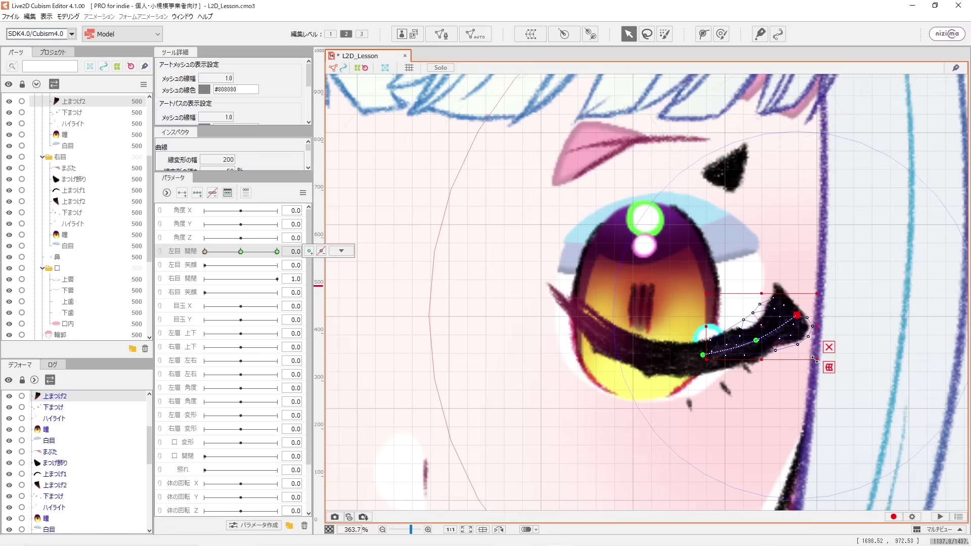
pyautogui.moveTo(815, 360); pyautogui.dragTo(807, 352)
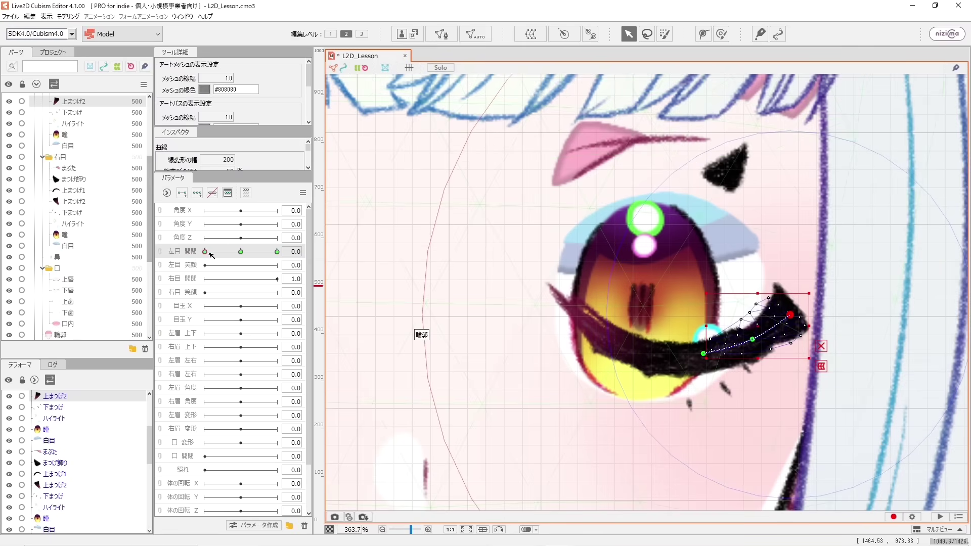
pyautogui.moveTo(208, 251); pyautogui.dragTo(231, 247)
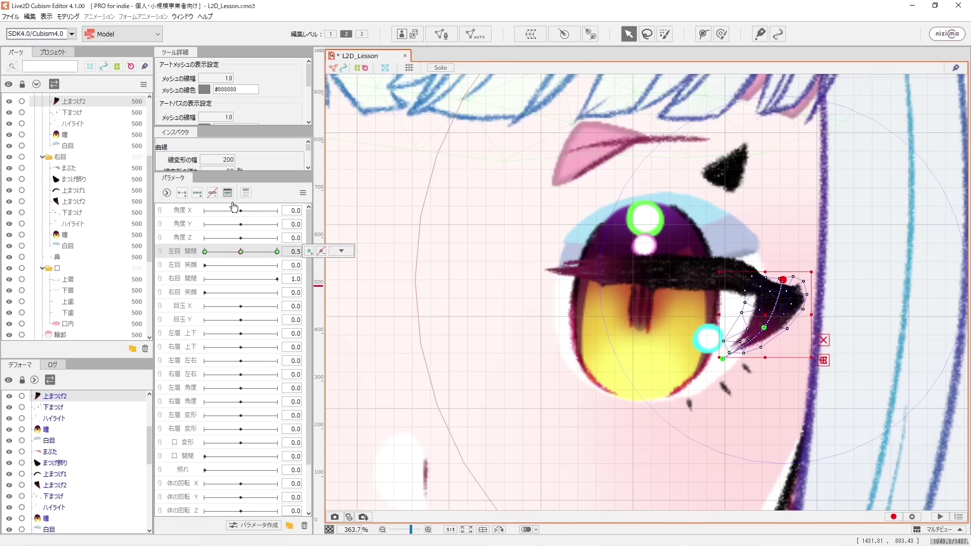
pyautogui.click(341, 251)
pyautogui.moveTo(228, 251); pyautogui.dragTo(205, 251)
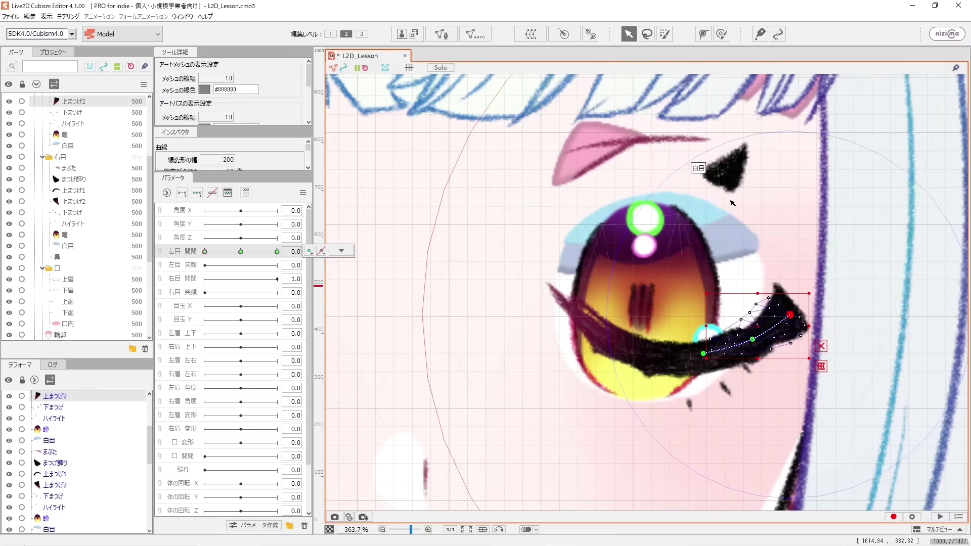
# - Select the left eye's まつげ飾り mesh and add two keys to 左目 開閉, with the parameter at 0.0
pyautogui.click(746, 189)
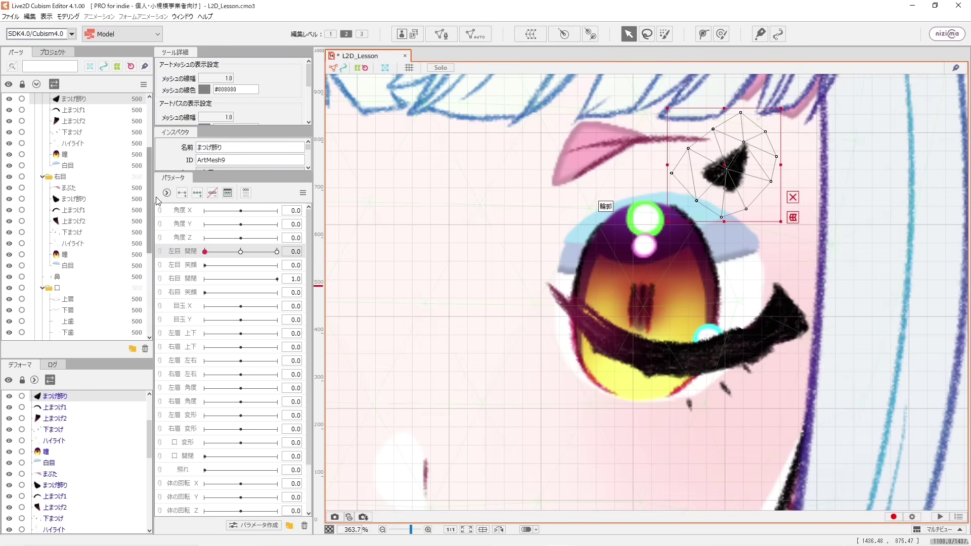
pyautogui.scroll(2, 148, 165)
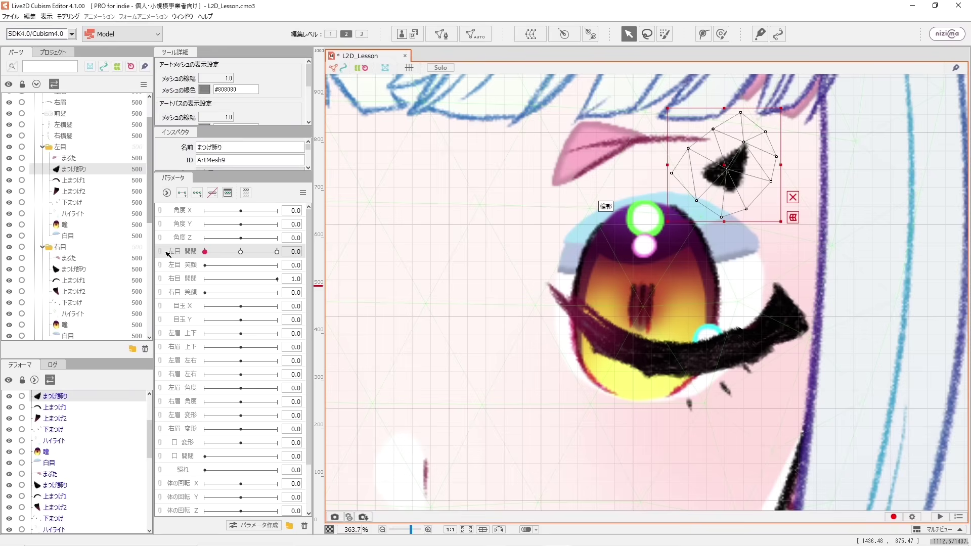
pyautogui.click(183, 193)
pyautogui.click(207, 253)
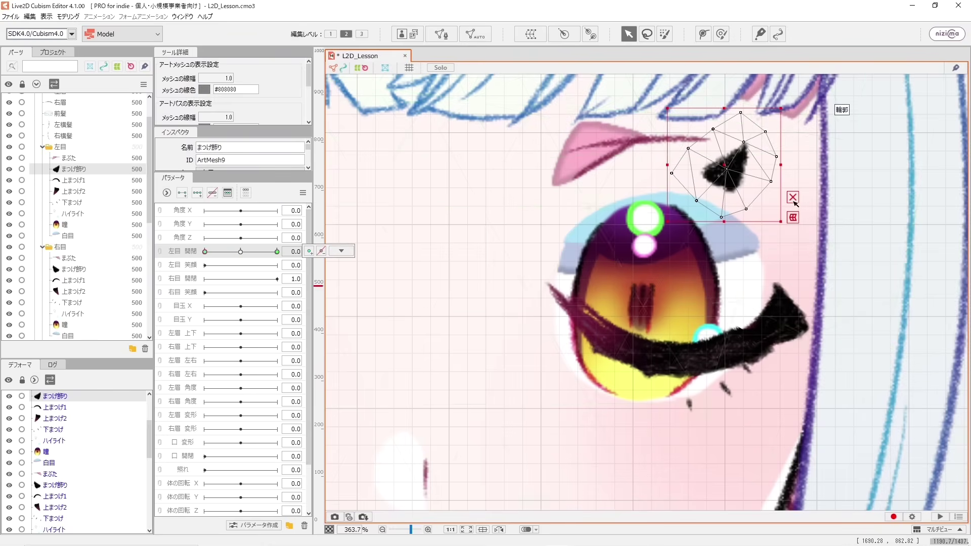
# - Flip the まつげ飾り mesh vertically and lower it to the underside of the closed eyelash's outer part
pyautogui.moveTo(725, 108); pyautogui.dragTo(708, 311)
pyautogui.moveTo(708, 293); pyautogui.dragTo(708, 310)
pyautogui.moveTo(726, 263); pyautogui.dragTo(700, 378)
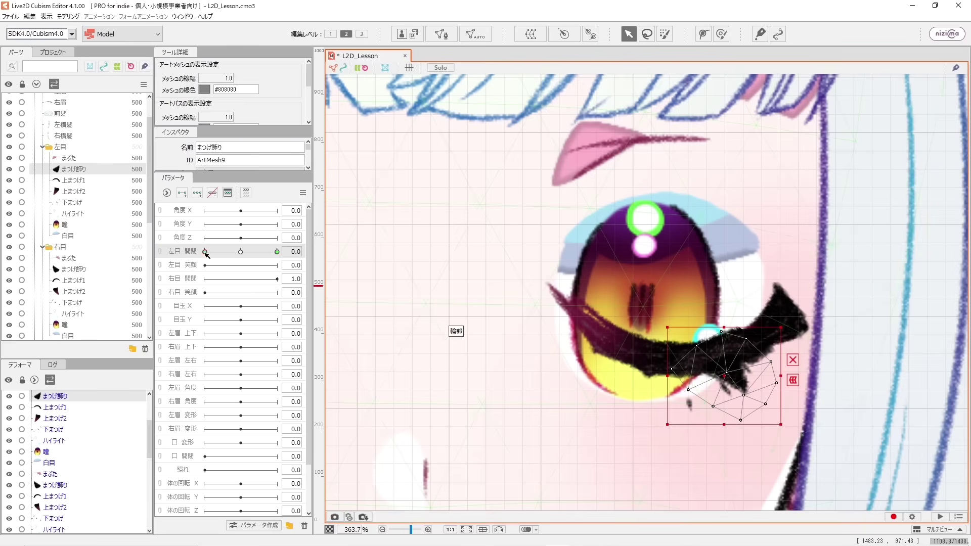
# - Add three keys to 左目 開閉 for the left eye's まつげ飾り and set the parameter to 0.5
pyautogui.moveTo(207, 254); pyautogui.dragTo(239, 245)
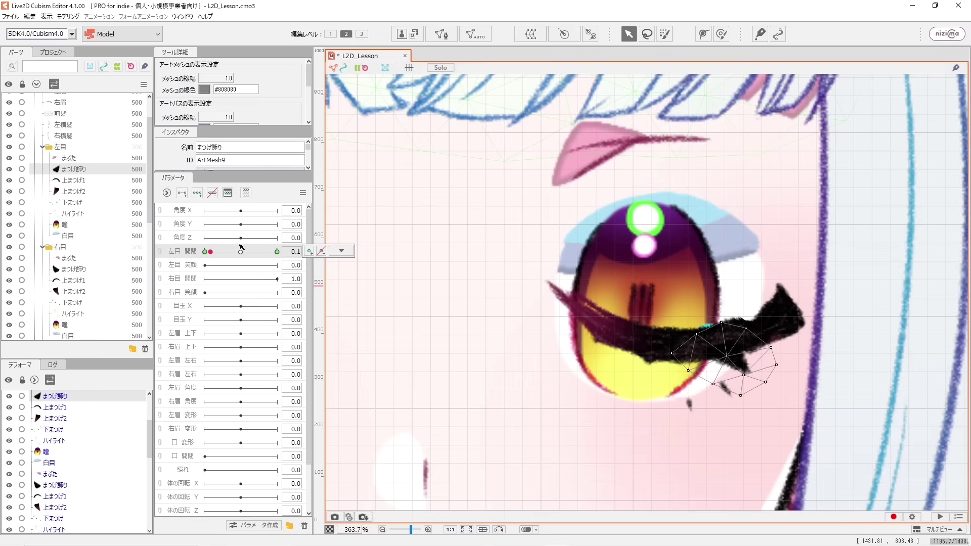
pyautogui.click(342, 251)
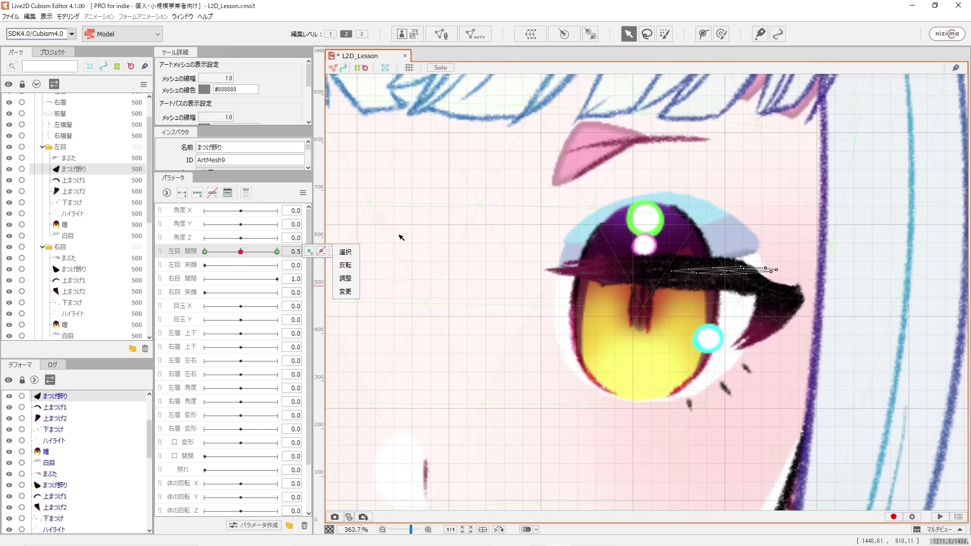
pyautogui.click(525, 225)
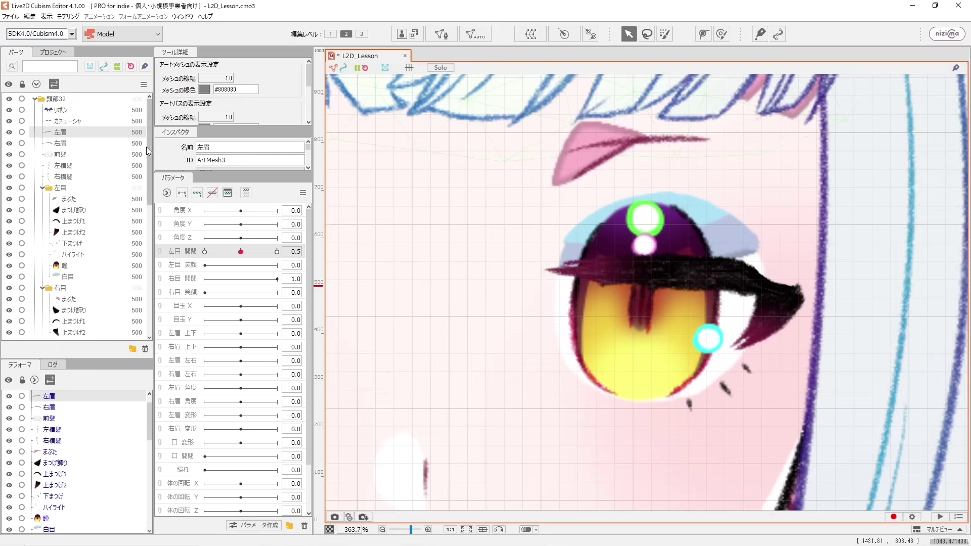
pyautogui.moveTo(147, 148); pyautogui.dragTo(148, 168)
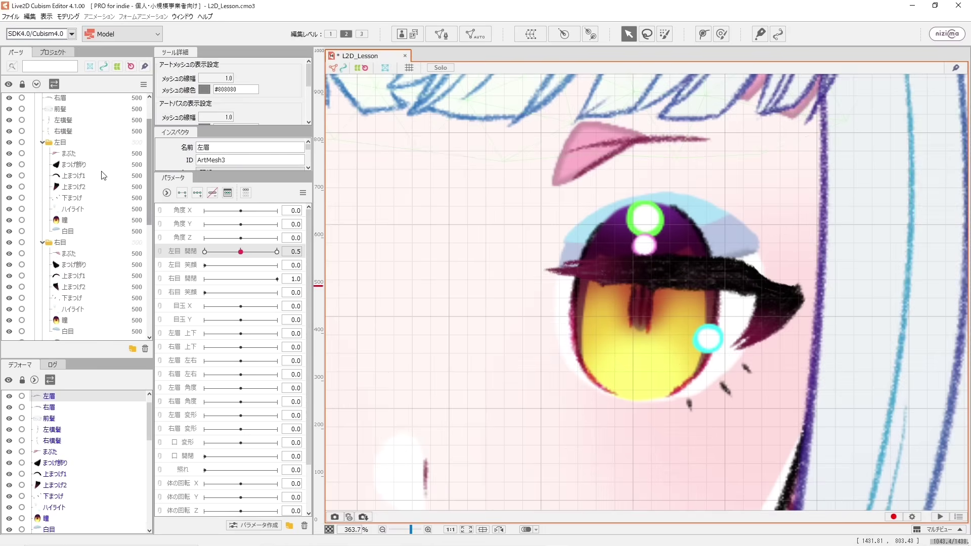
pyautogui.click(80, 167)
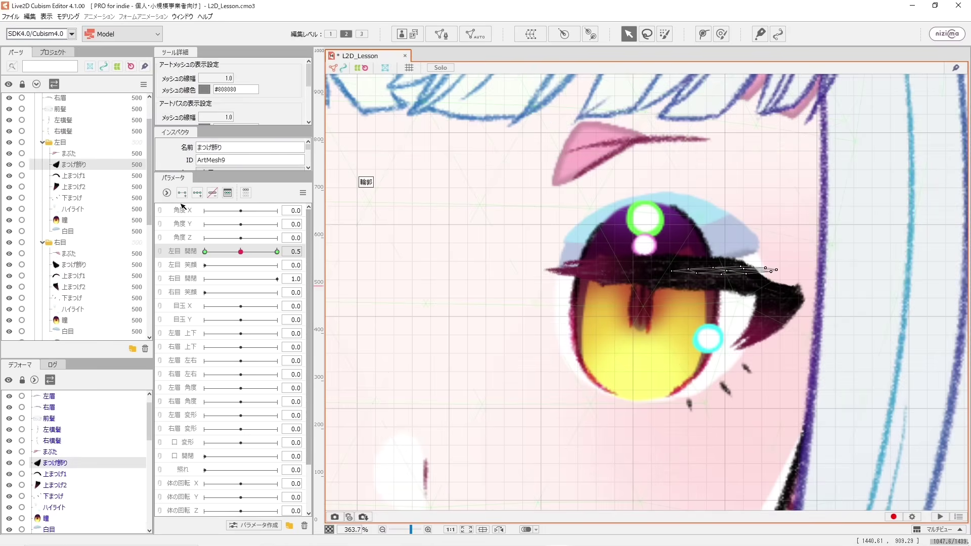
pyautogui.click(197, 195)
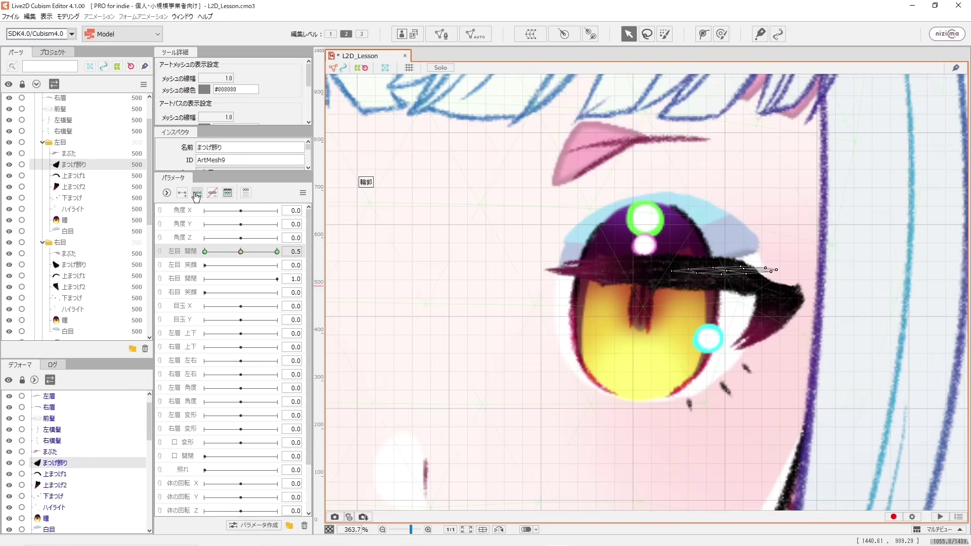
pyautogui.click(241, 252)
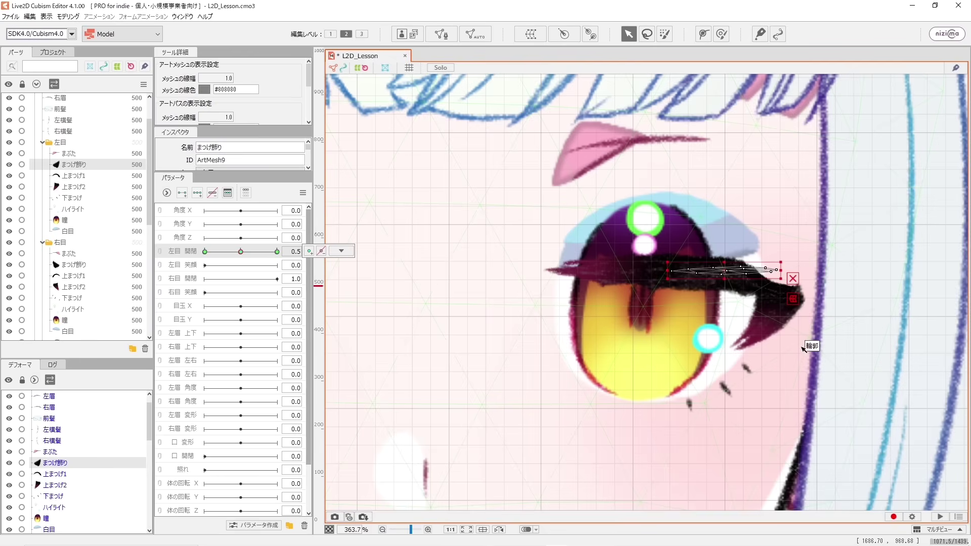
# - Stretch the flattened まつげ飾り upward at 0.5 and seat its base on the half-closed upper eyelash
pyautogui.moveTo(724, 261); pyautogui.dragTo(718, 197)
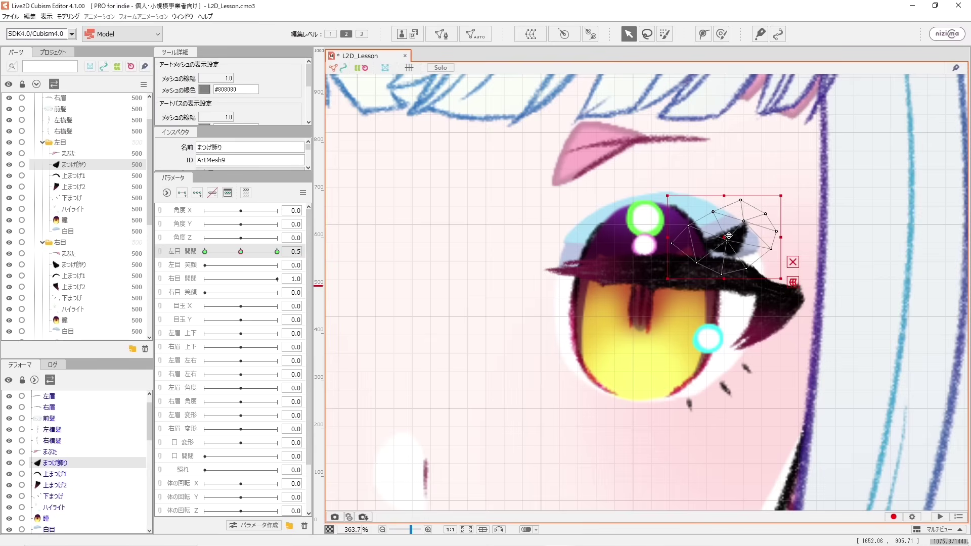
pyautogui.moveTo(728, 236); pyautogui.dragTo(729, 249)
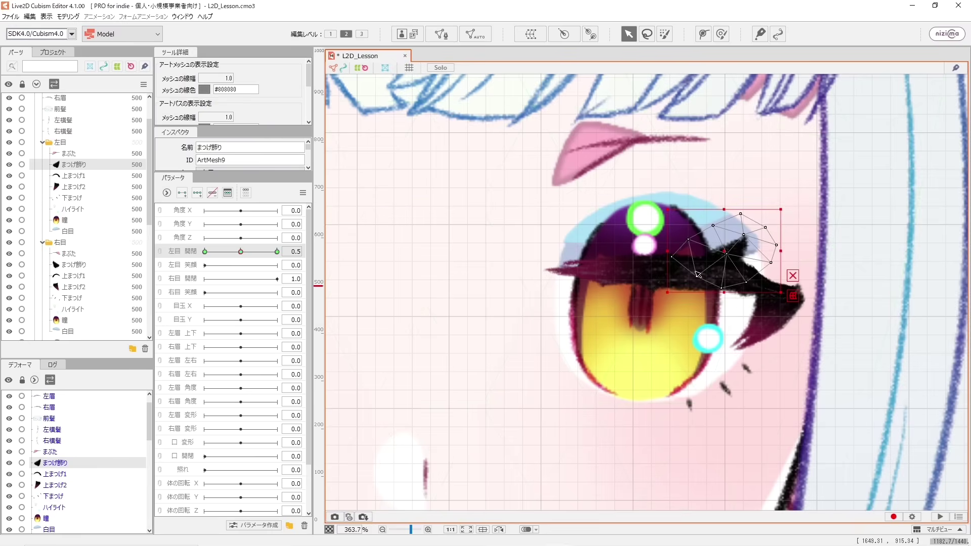
pyautogui.click(495, 225)
pyautogui.moveTo(246, 256); pyautogui.dragTo(4, 236)
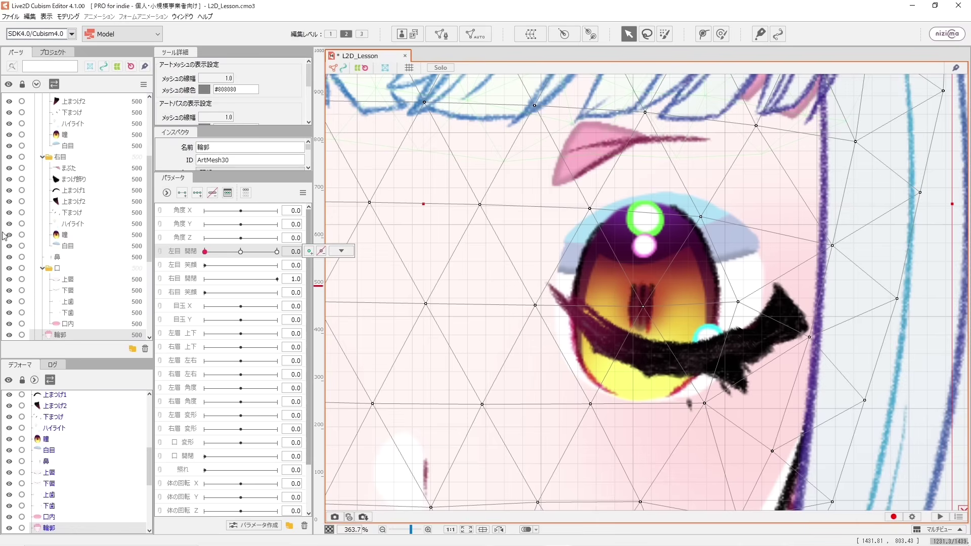
# - Select the left eye's 白目 mesh on the canvas
pyautogui.click(68, 247)
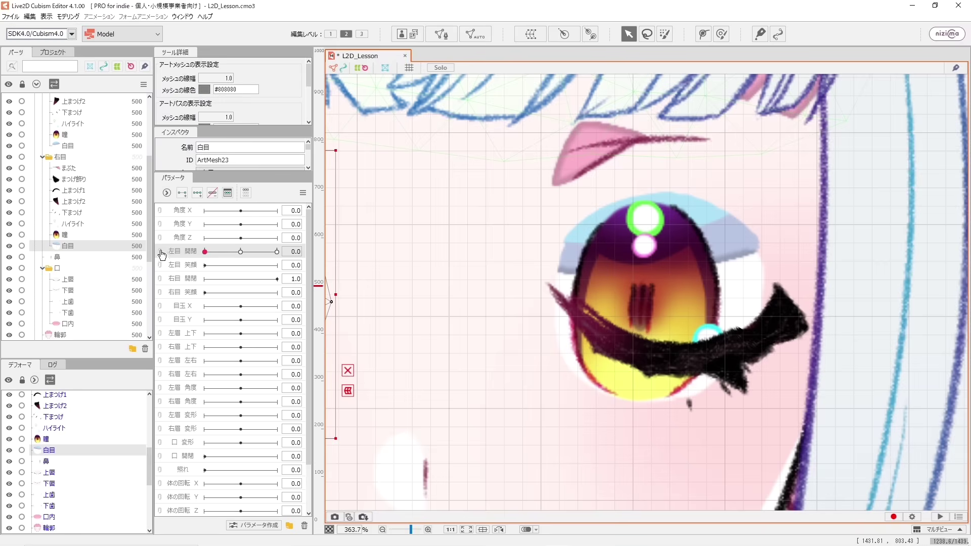
pyautogui.click(743, 245)
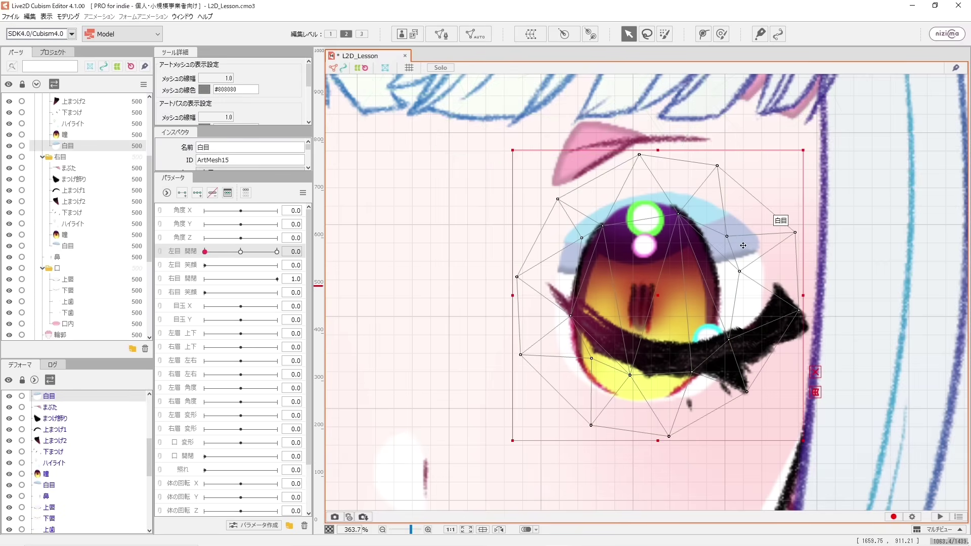
pyautogui.moveTo(660, 150); pyautogui.dragTo(576, 202)
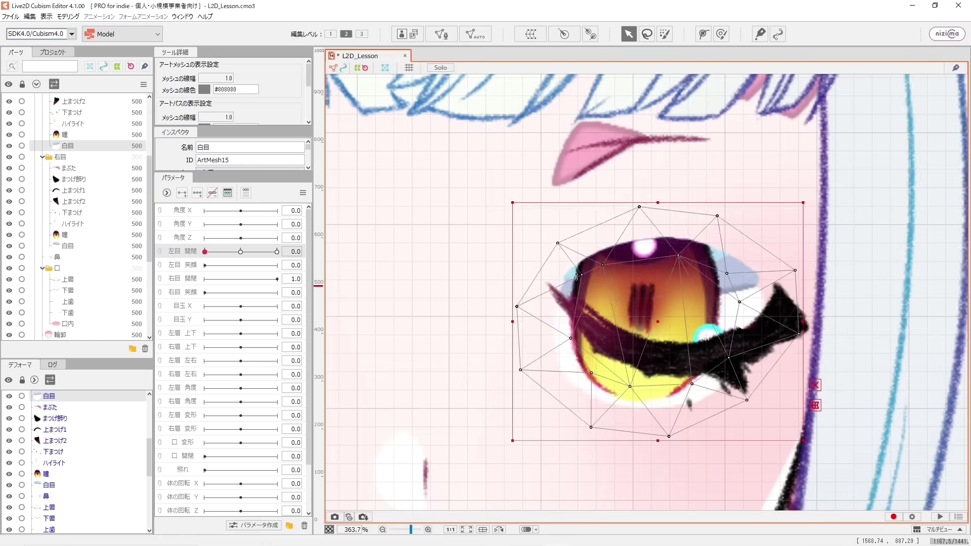
pyautogui.moveTo(576, 277); pyautogui.dragTo(502, 167)
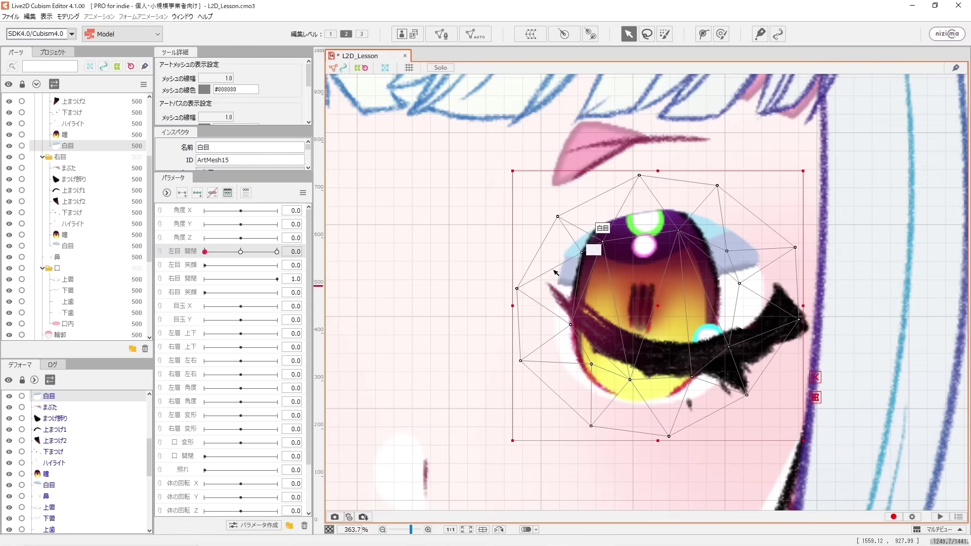
pyautogui.hotkey('ctrl', 'z')
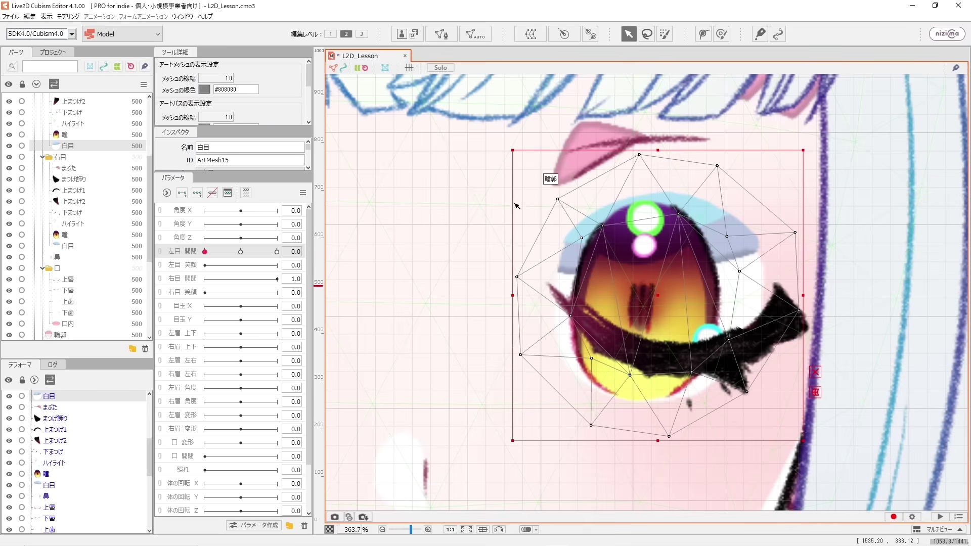
# - Add two keys to 左目 開閉 for the left eye's 白目 mesh, keeping the parameter at 0.0
pyautogui.scroll(2, 77, 256)
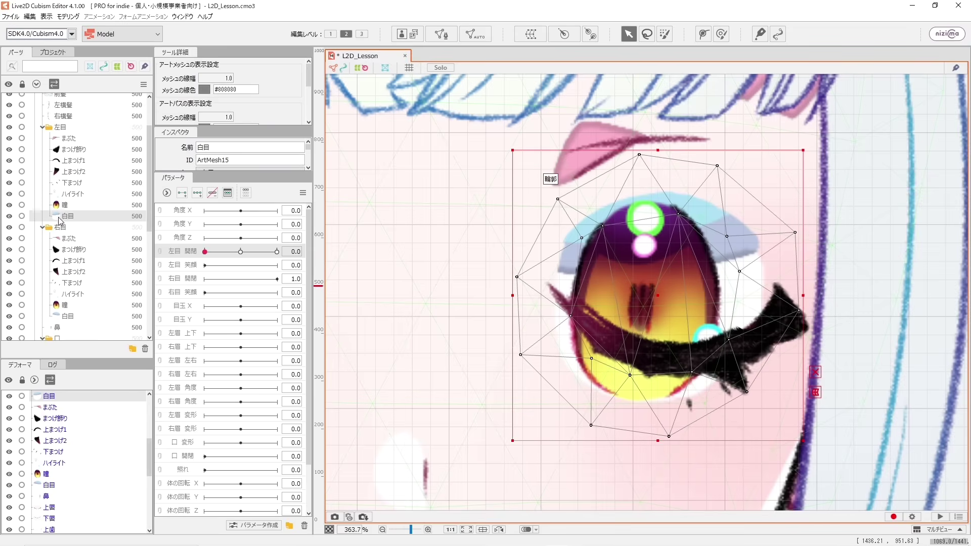
pyautogui.click(183, 195)
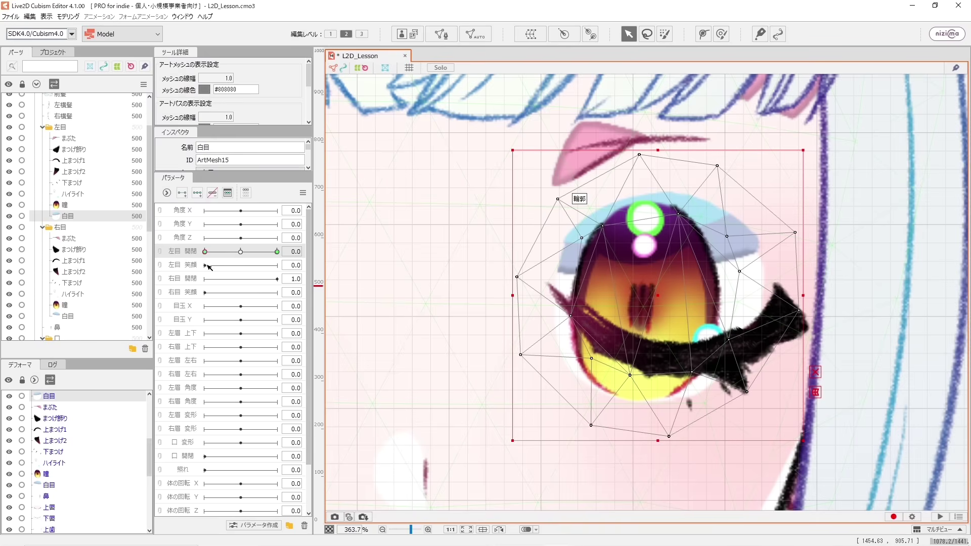
pyautogui.moveTo(207, 252)
pyautogui.mouseDown()
pyautogui.moveTo(245, 252)
pyautogui.moveTo(190, 255)
pyautogui.moveTo(207, 254)
pyautogui.mouseUp()
pyautogui.click(341, 250)
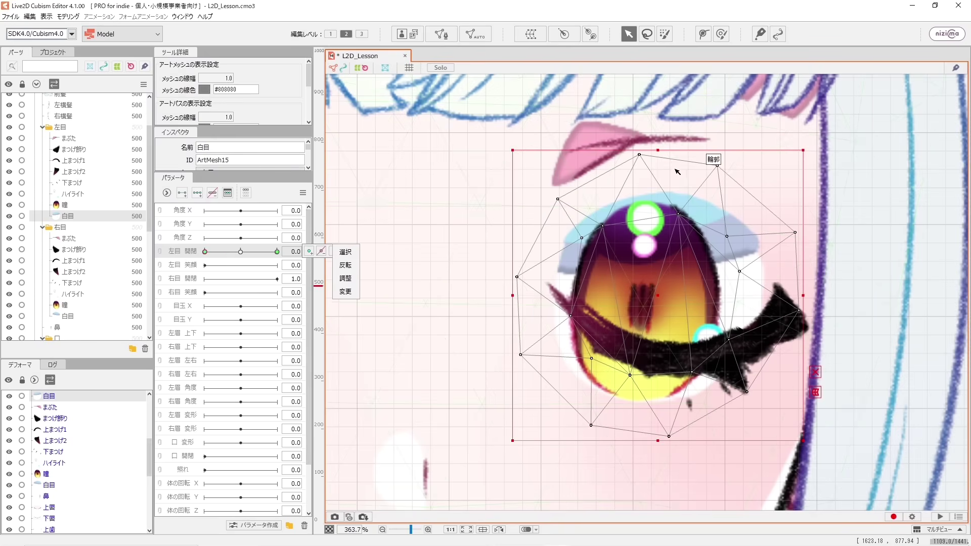
# - Flatten the left eye's 白目 vertically into a thin line at 0.0, checking the motion near the closed key
pyautogui.moveTo(655, 147); pyautogui.dragTo(634, 248)
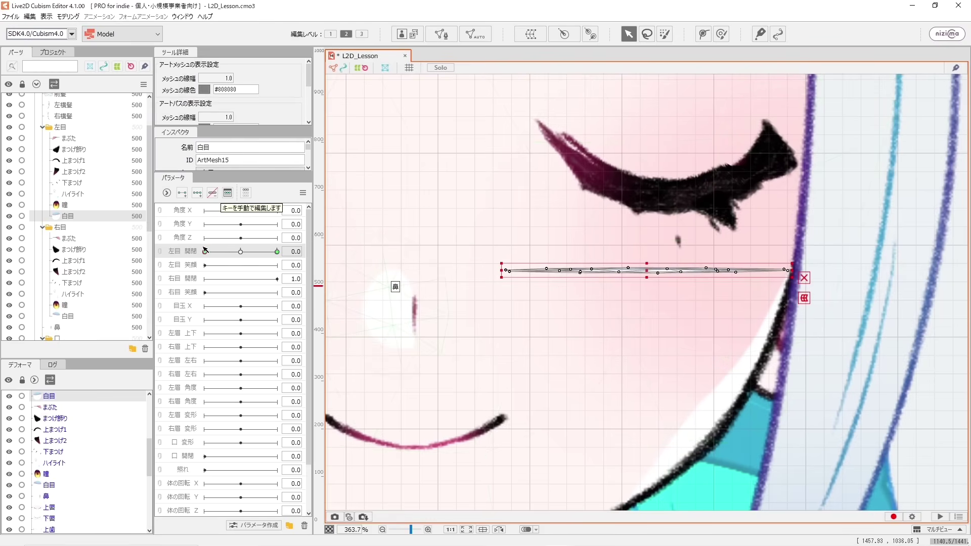
pyautogui.moveTo(205, 254)
pyautogui.mouseDown()
pyautogui.moveTo(281, 248)
pyautogui.moveTo(210, 252)
pyautogui.mouseUp()
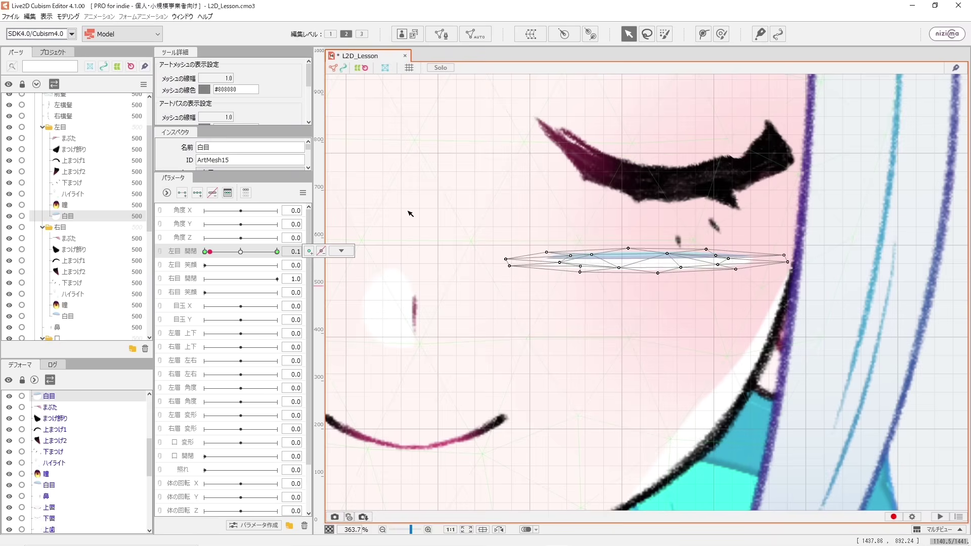
pyautogui.moveTo(512, 222); pyautogui.dragTo(502, 315)
pyautogui.moveTo(220, 255); pyautogui.dragTo(200, 253)
# - Lay a three-point deform path along the flattened 白目, from its inner end through the middle to its outer end
pyautogui.click(703, 34)
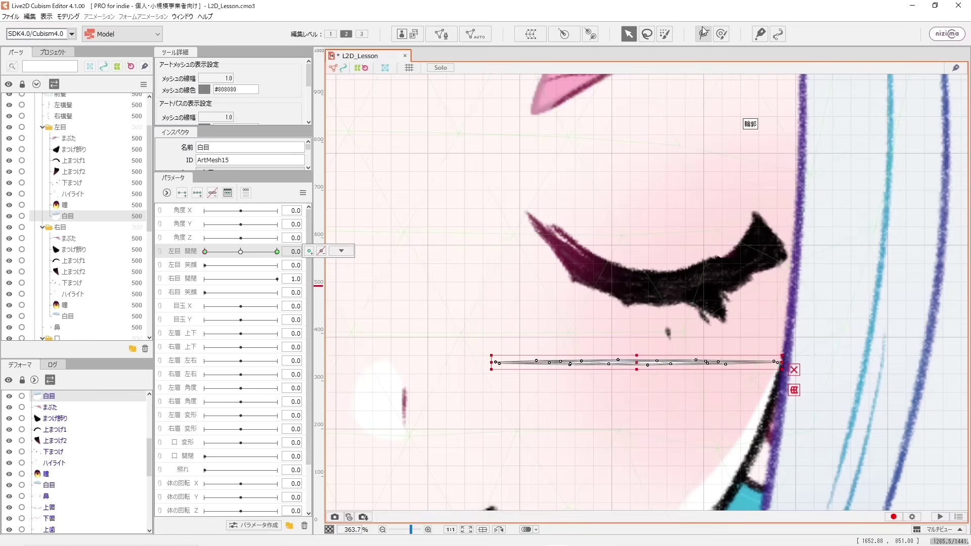
pyautogui.click(493, 360)
pyautogui.click(650, 364)
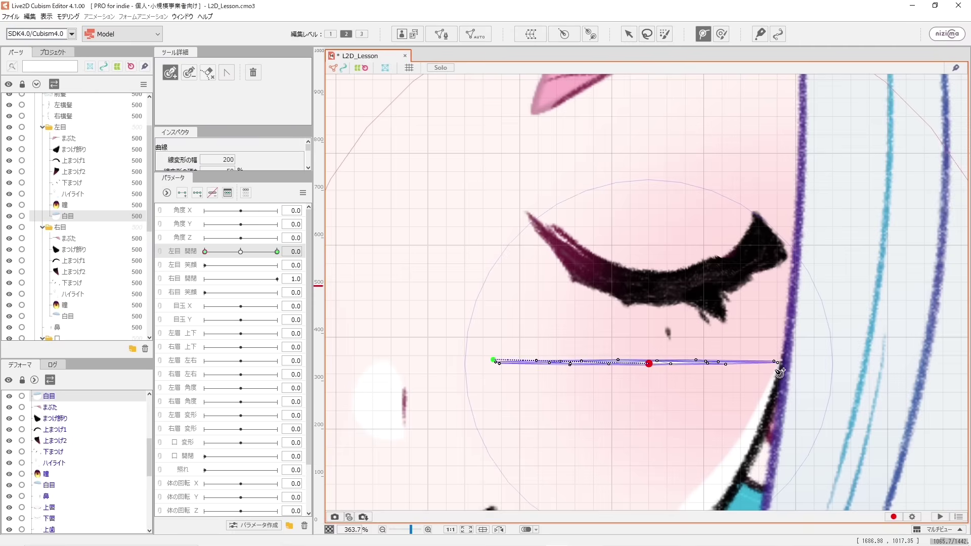
pyautogui.click(784, 365)
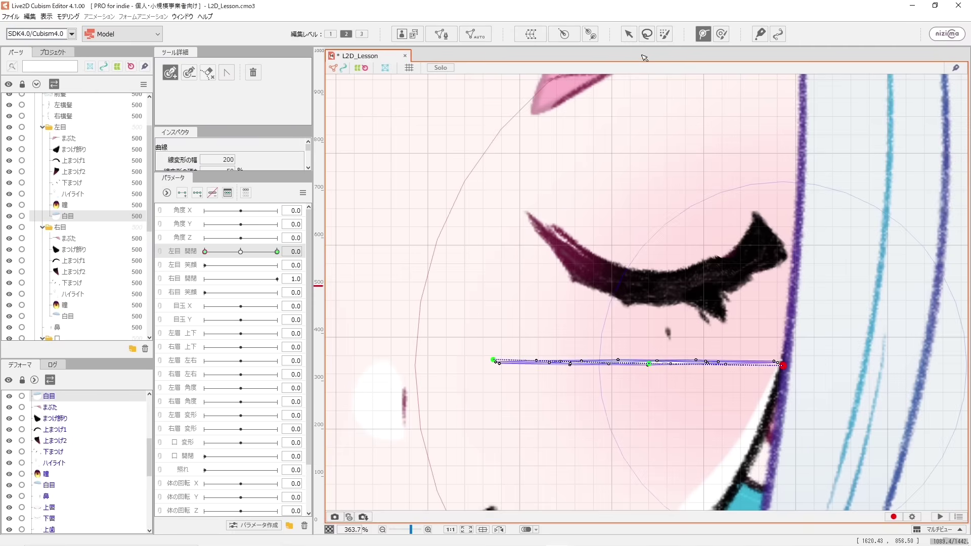
pyautogui.click(629, 34)
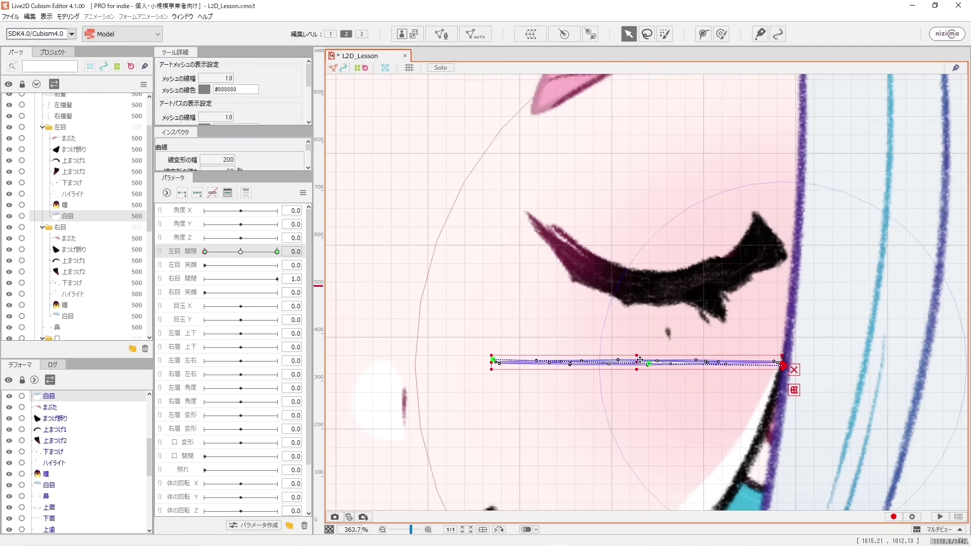
# - Raise the flattened 白目 onto the closed upper eyelash, bend both ends up along its curve, and check the motion with 左目 開閉
pyautogui.moveTo(639, 360); pyautogui.dragTo(651, 284)
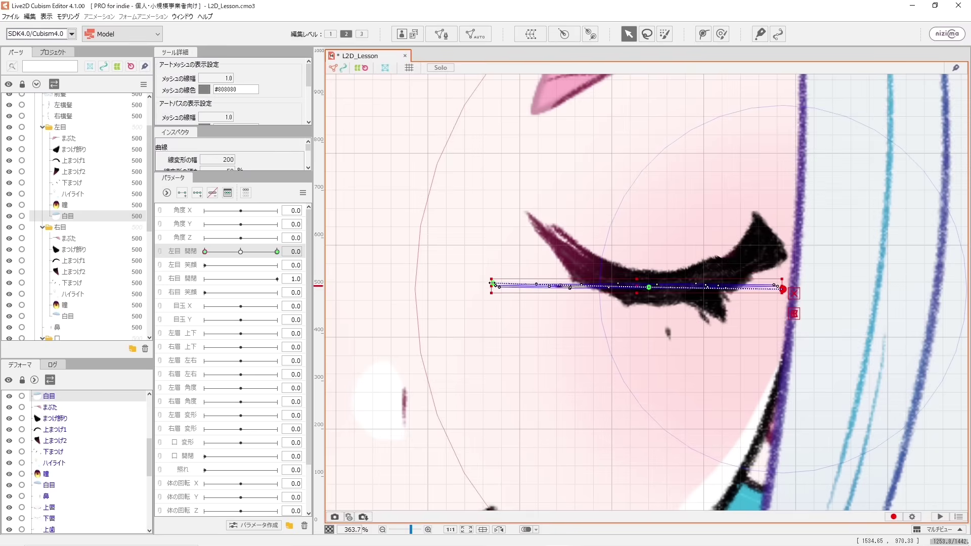
pyautogui.moveTo(497, 286); pyautogui.dragTo(496, 186)
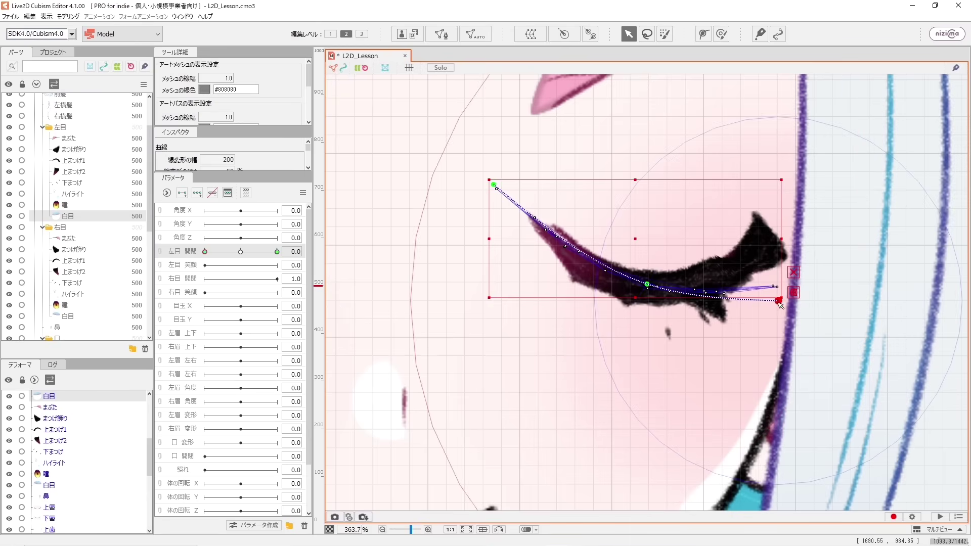
pyautogui.moveTo(779, 301); pyautogui.dragTo(769, 259)
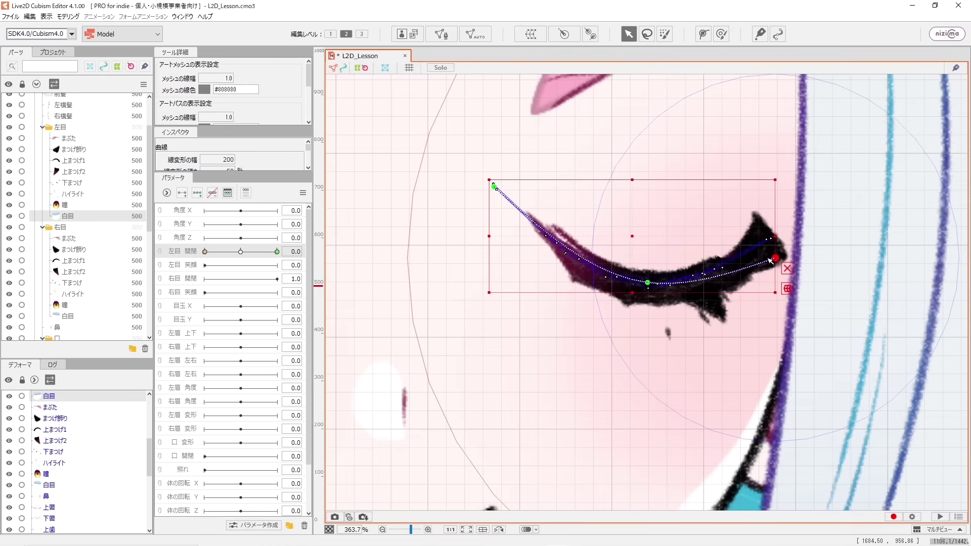
pyautogui.click(523, 361)
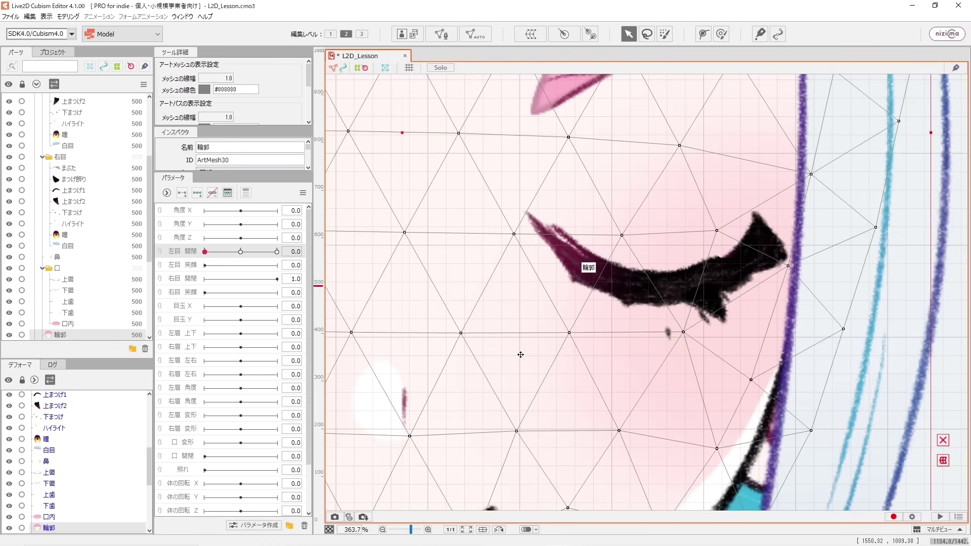
pyautogui.click(67, 245)
pyautogui.moveTo(209, 251); pyautogui.dragTo(282, 250)
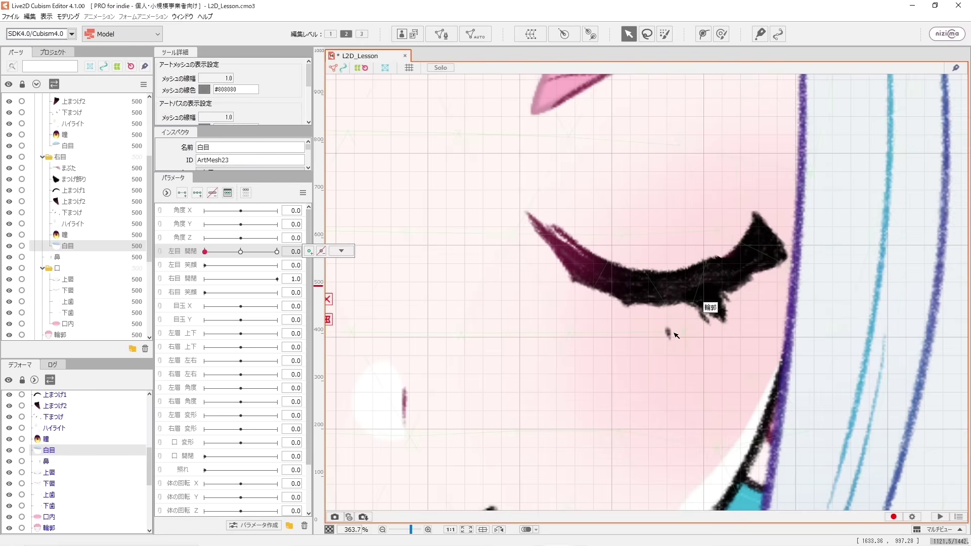
# - Add two keys to 左目 開閉 for the left eye's 下まつげ and lay a three-point deform path along the mesh
pyautogui.click(668, 331)
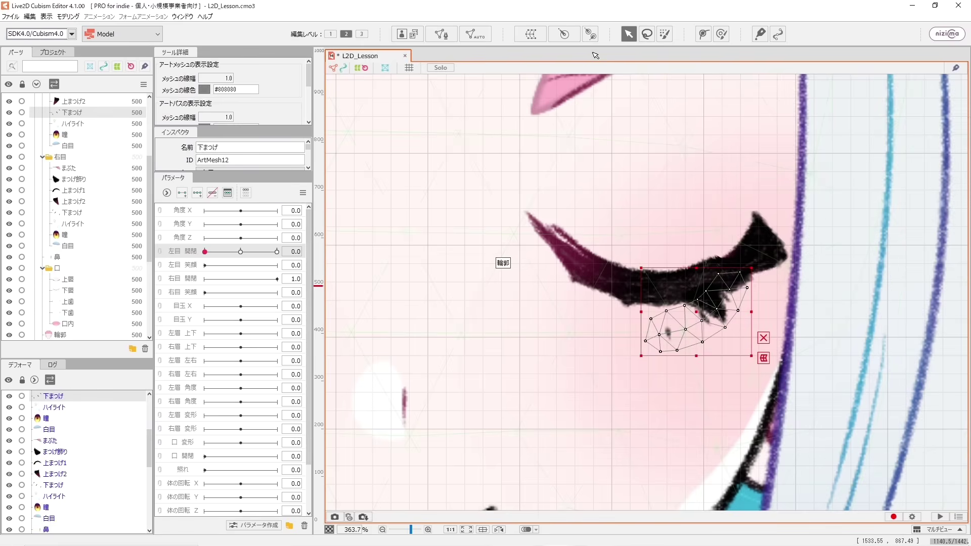
pyautogui.click(179, 194)
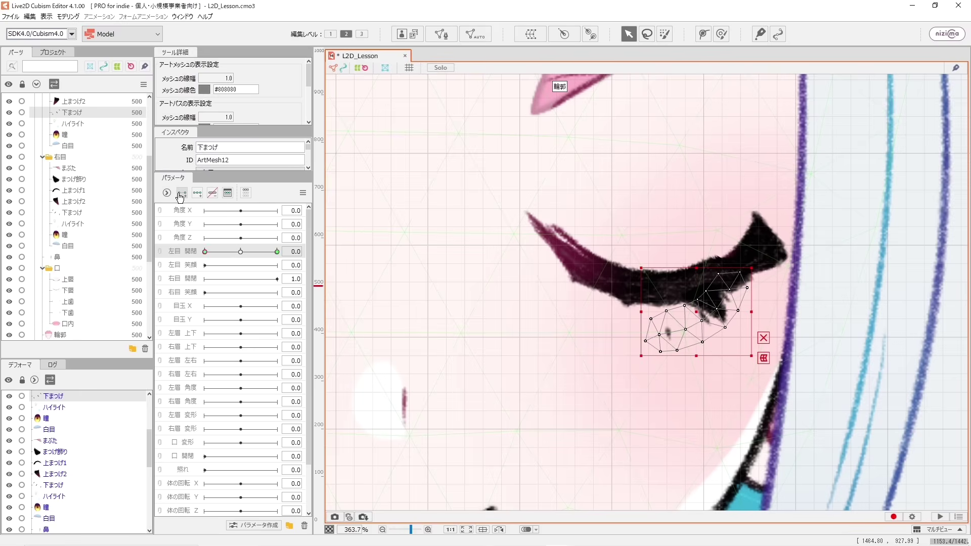
pyautogui.click(698, 40)
pyautogui.click(740, 272)
pyautogui.click(703, 318)
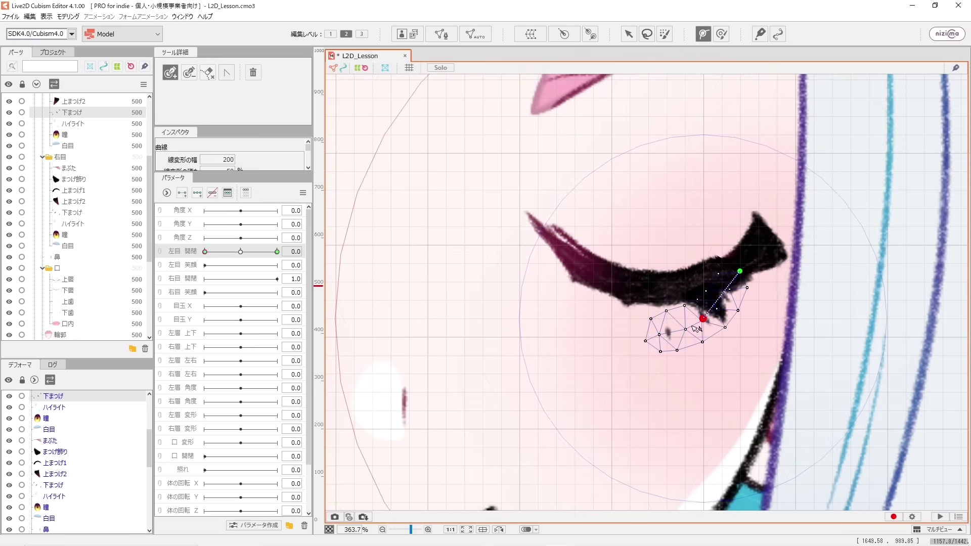
pyautogui.click(642, 340)
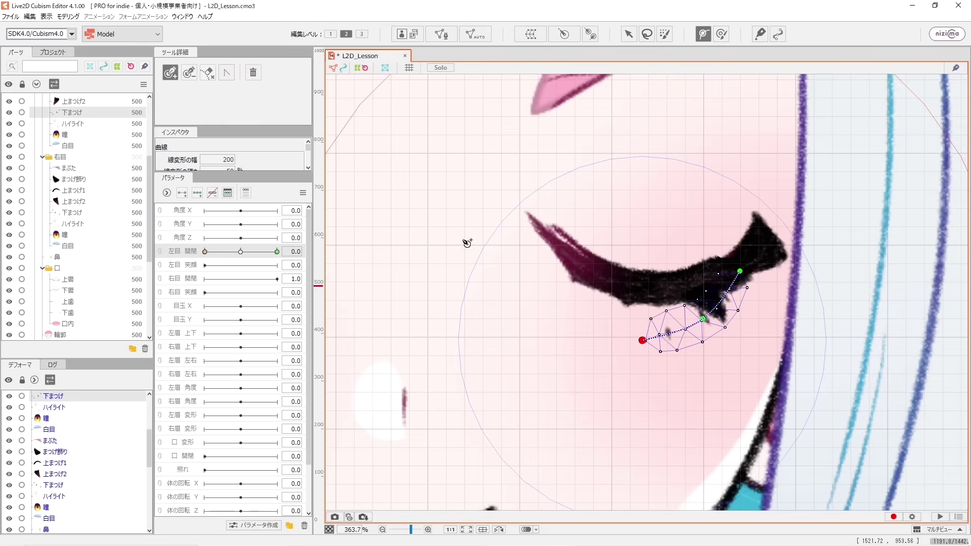
pyautogui.click(628, 36)
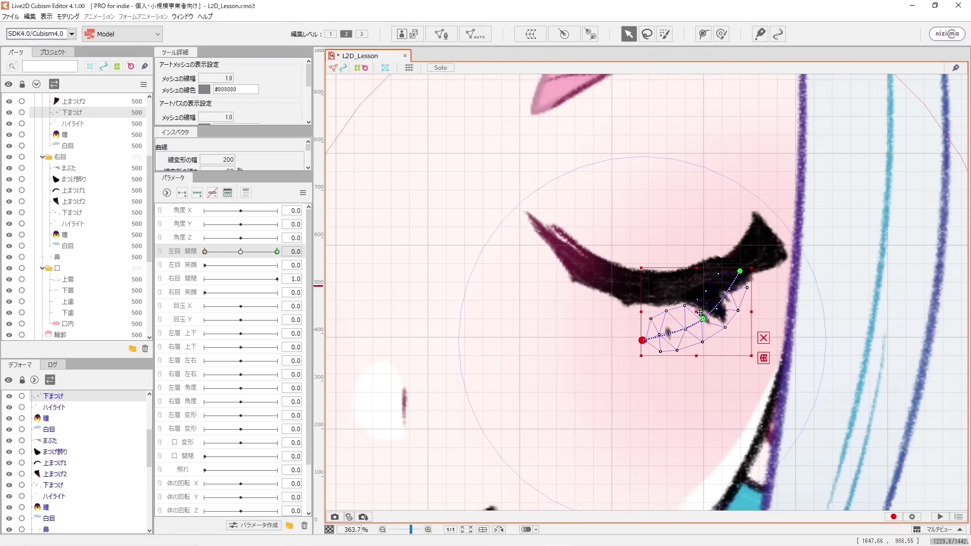
# - Raise the 下まつげ and bend its deform path at 0.0 so it follows and hides behind the closed upper eyelash
pyautogui.moveTo(697, 312); pyautogui.dragTo(697, 288)
pyautogui.moveTo(740, 248); pyautogui.dragTo(740, 264)
pyautogui.moveTo(643, 317); pyautogui.dragTo(642, 293)
pyautogui.moveTo(703, 297); pyautogui.dragTo(709, 291)
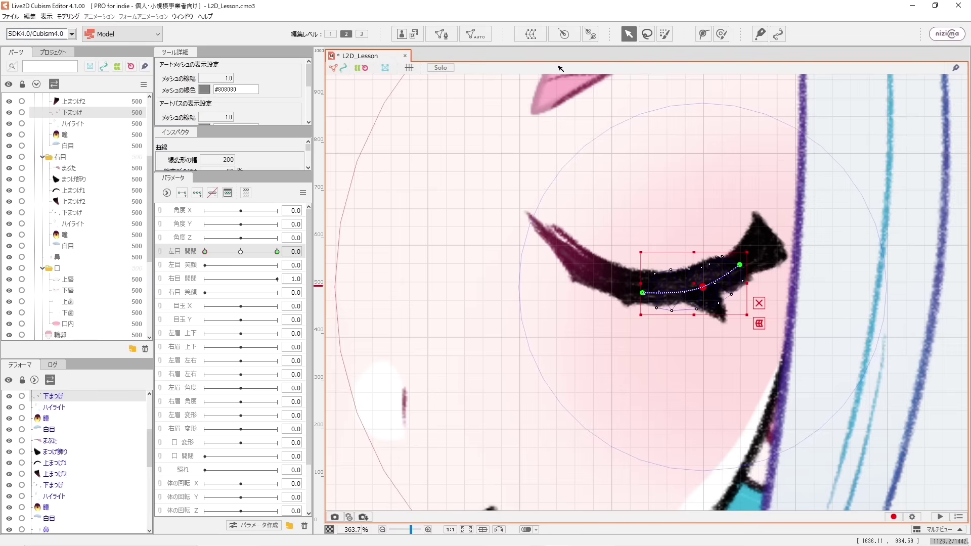
pyautogui.moveTo(208, 250)
pyautogui.mouseDown()
pyautogui.moveTo(256, 251)
pyautogui.moveTo(189, 256)
pyautogui.moveTo(265, 251)
pyautogui.moveTo(202, 251)
pyautogui.mouseUp()
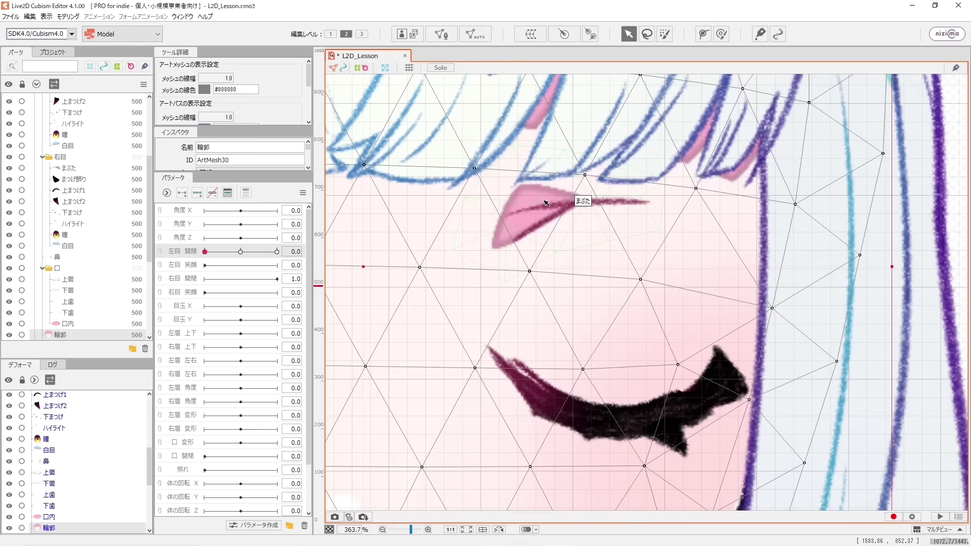
# - Add two keys to 左目 開閉 for the left eye's まぶた and lower the mesh slightly toward the closed eyelash at 0.0
pyautogui.click(576, 199)
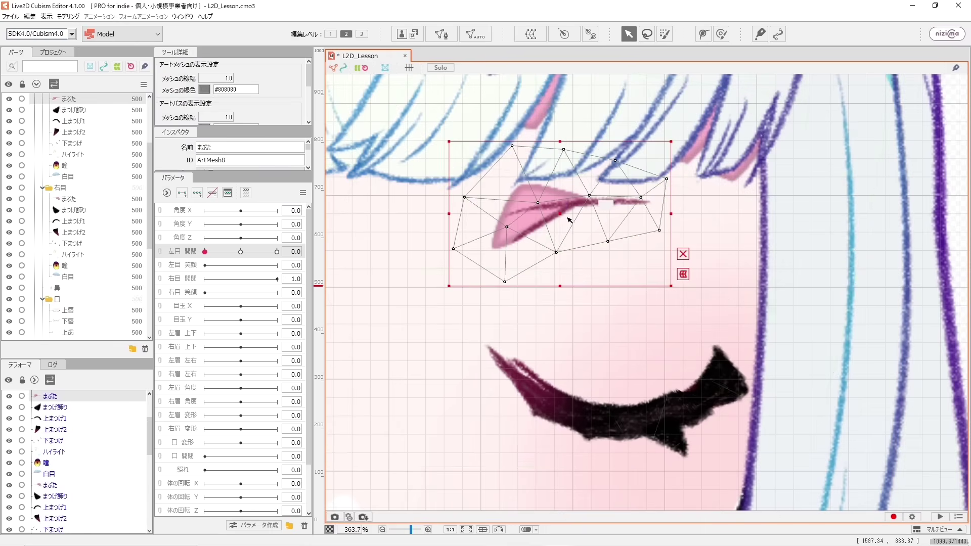
pyautogui.moveTo(561, 209); pyautogui.dragTo(563, 262)
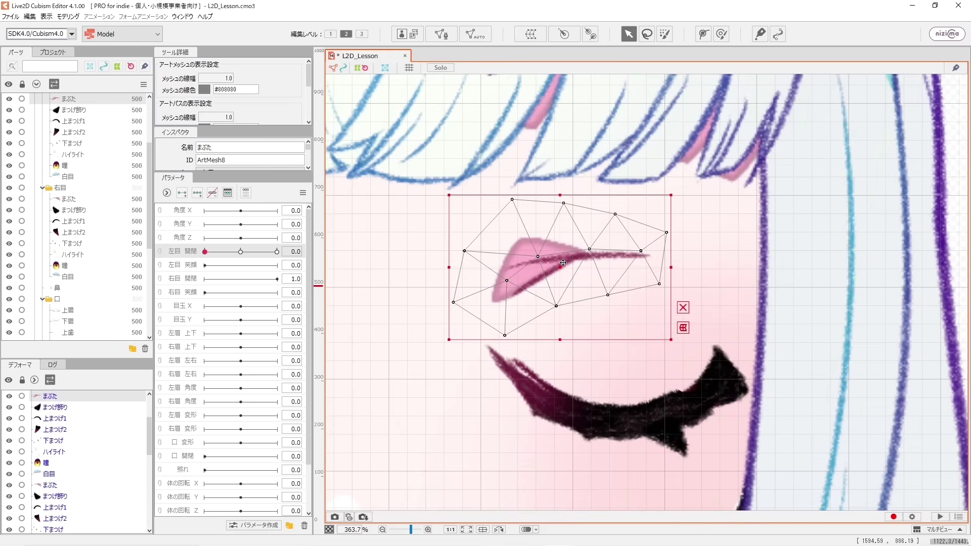
pyautogui.hotkey('ctrl', 'z')
pyautogui.scroll(2, 112, 201)
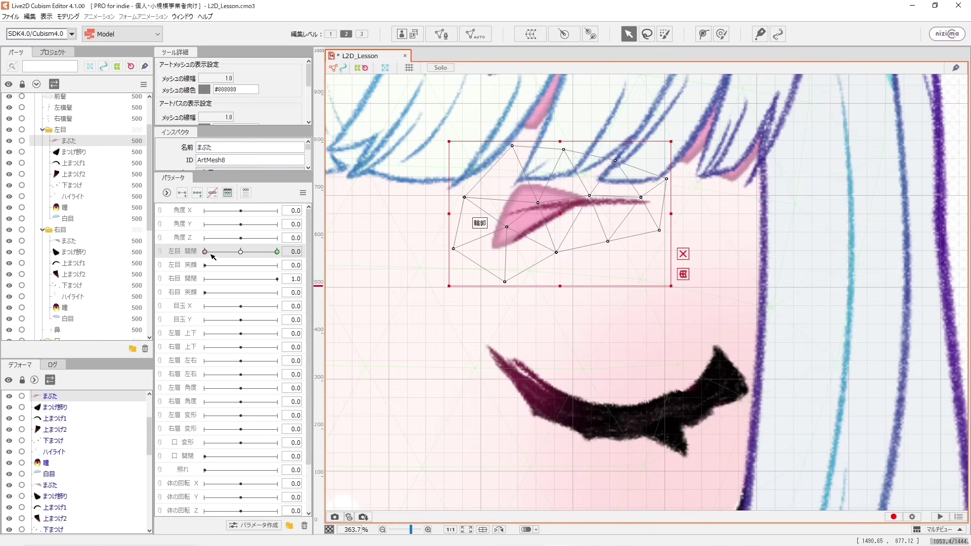
pyautogui.moveTo(561, 213); pyautogui.dragTo(562, 255)
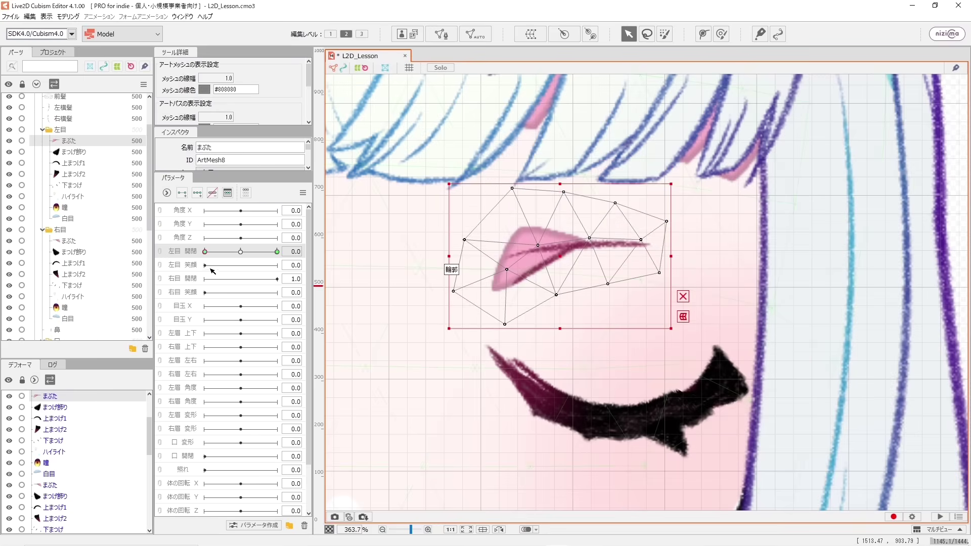
# - Sweep 左目 開閉 through its range to check the left eye's closing motion, leaving it at 1.0
pyautogui.click(399, 210)
pyautogui.moveTo(445, 297); pyautogui.dragTo(442, 275)
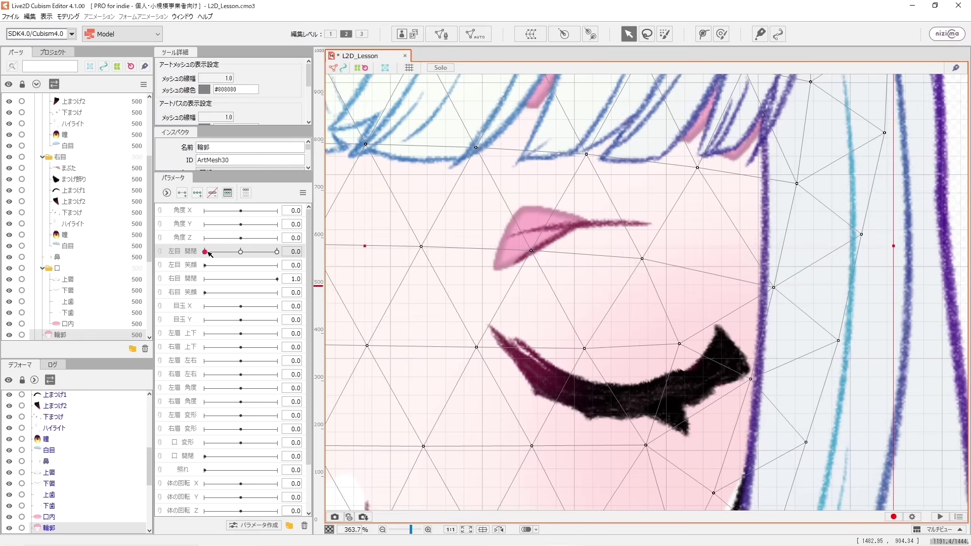
pyautogui.moveTo(209, 252); pyautogui.dragTo(296, 252)
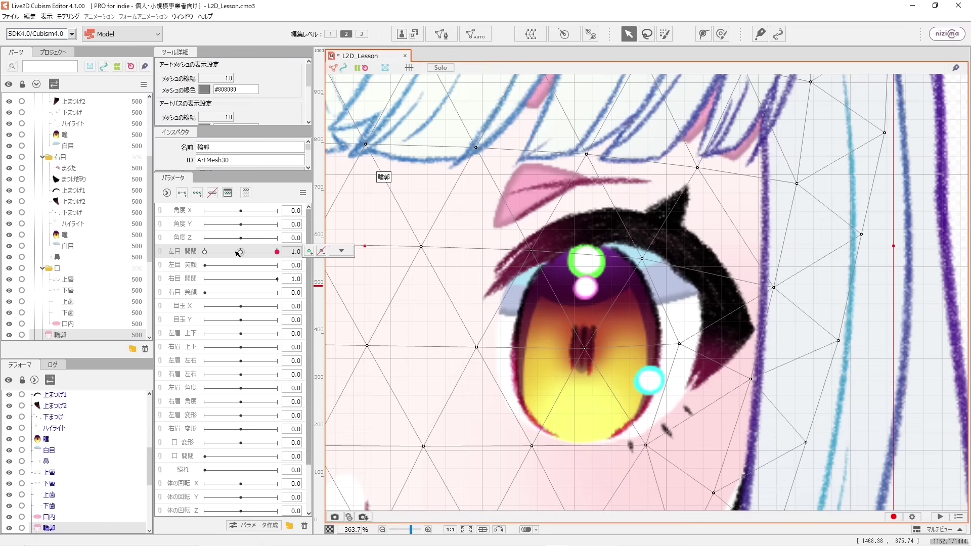
pyautogui.moveTo(277, 251)
pyautogui.mouseDown()
pyautogui.moveTo(189, 257)
pyautogui.moveTo(303, 259)
pyautogui.moveTo(203, 258)
pyautogui.moveTo(283, 261)
pyautogui.mouseUp()
# - Add two keys to 右目 開閉 for the right eye's 上まつげ1 and set the parameter to 0.0
pyautogui.scroll(-2, 440, 344)
pyautogui.moveTo(441, 344); pyautogui.dragTo(651, 277)
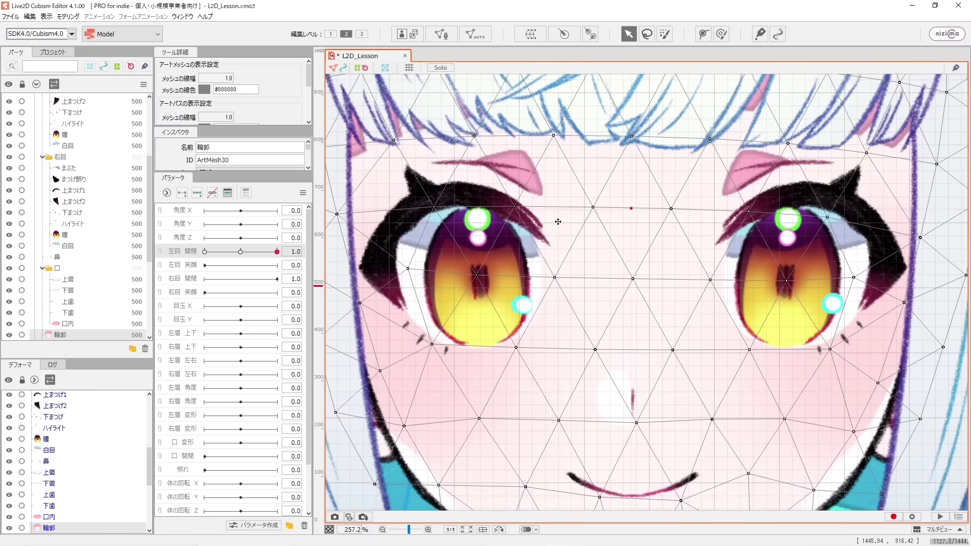
pyautogui.click(507, 202)
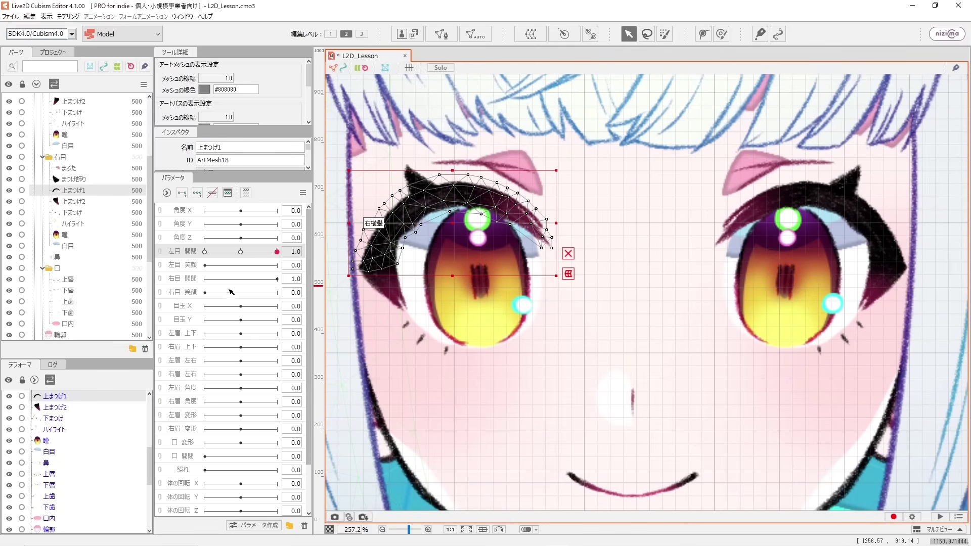
pyautogui.click(182, 281)
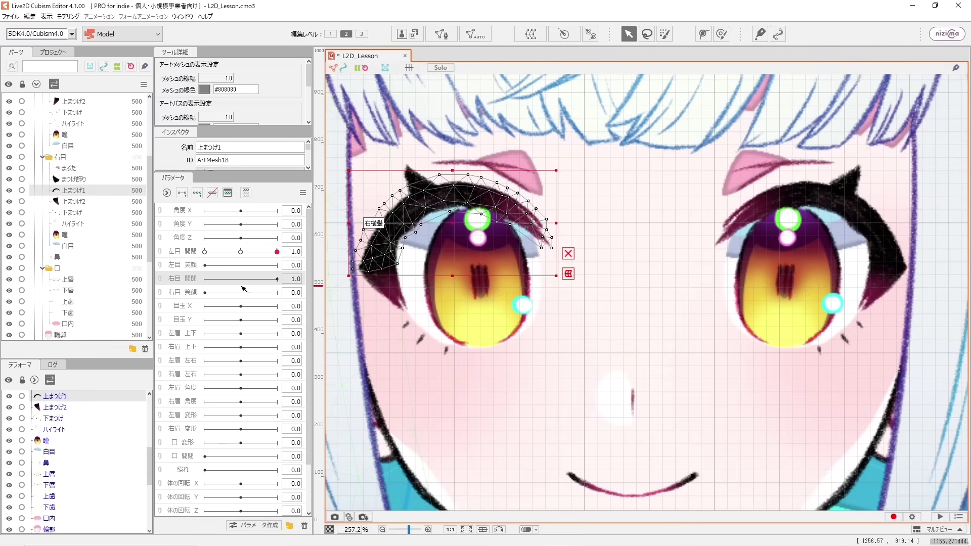
pyautogui.click(185, 251)
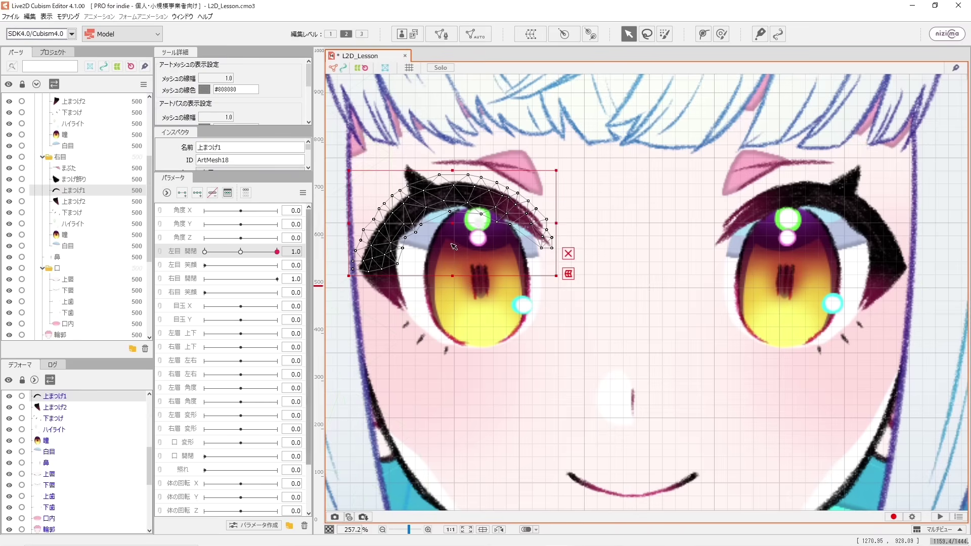
pyautogui.click(188, 281)
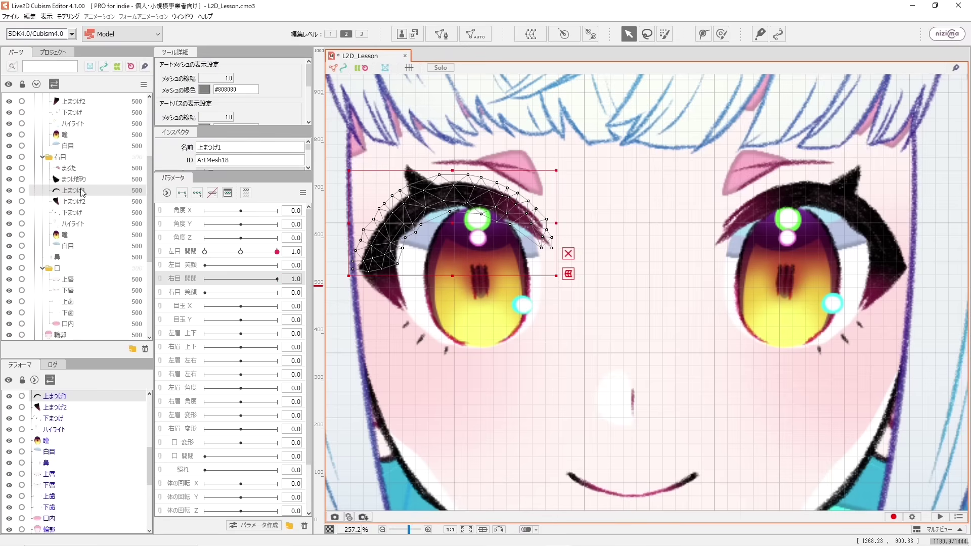
pyautogui.click(182, 193)
pyautogui.moveTo(273, 284); pyautogui.dragTo(270, 280)
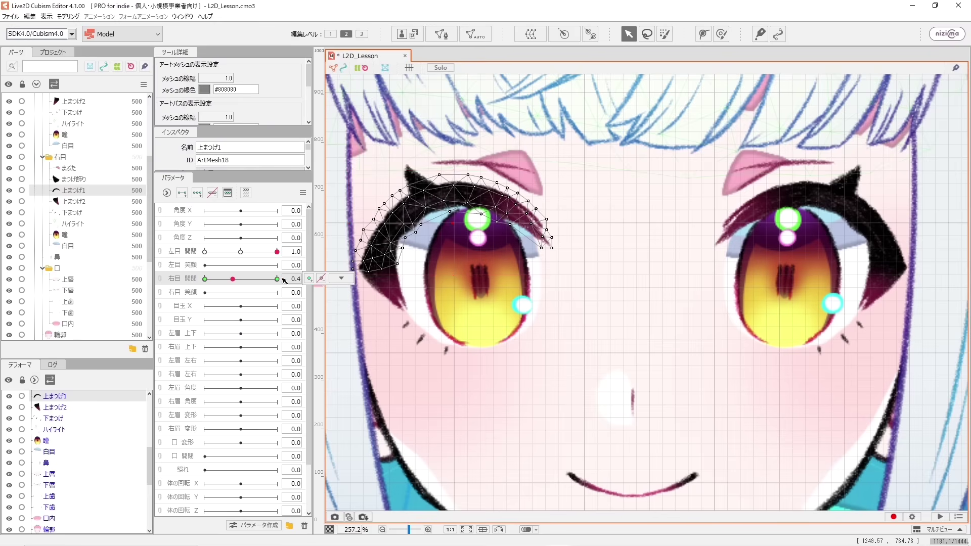
pyautogui.click(210, 281)
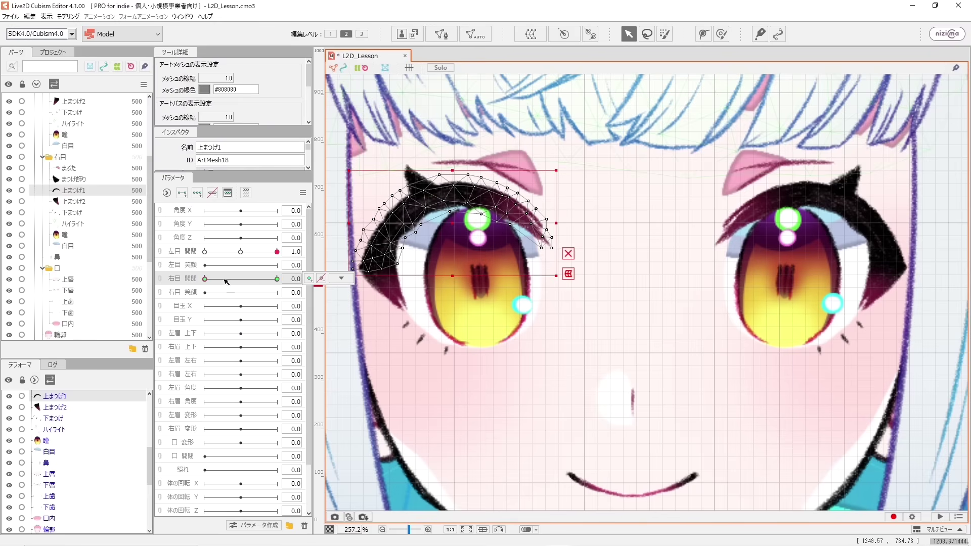
# - Lay a five-point deform path along the right eye's 上まつげ1 from the inner to the outer corner, evening out its curve
pyautogui.click(704, 34)
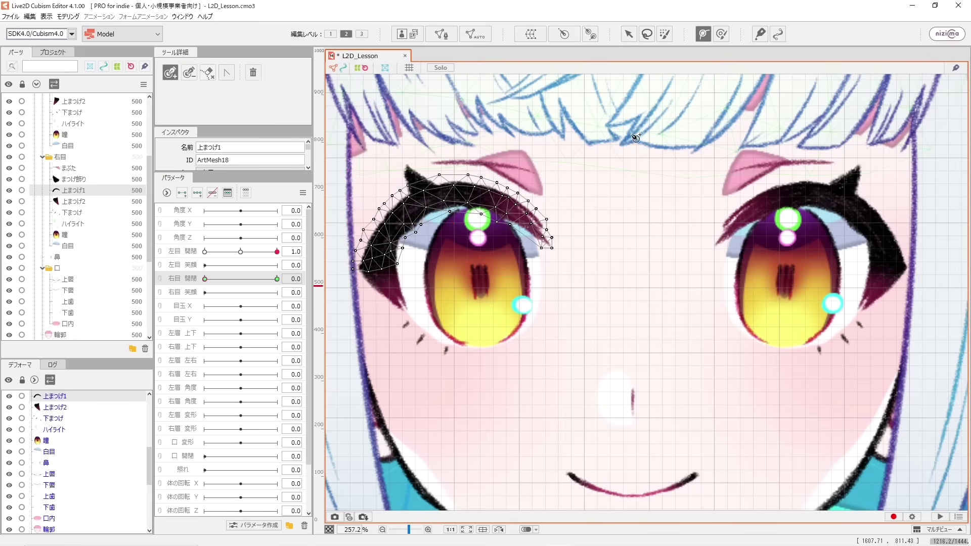
pyautogui.click(549, 237)
pyautogui.click(500, 206)
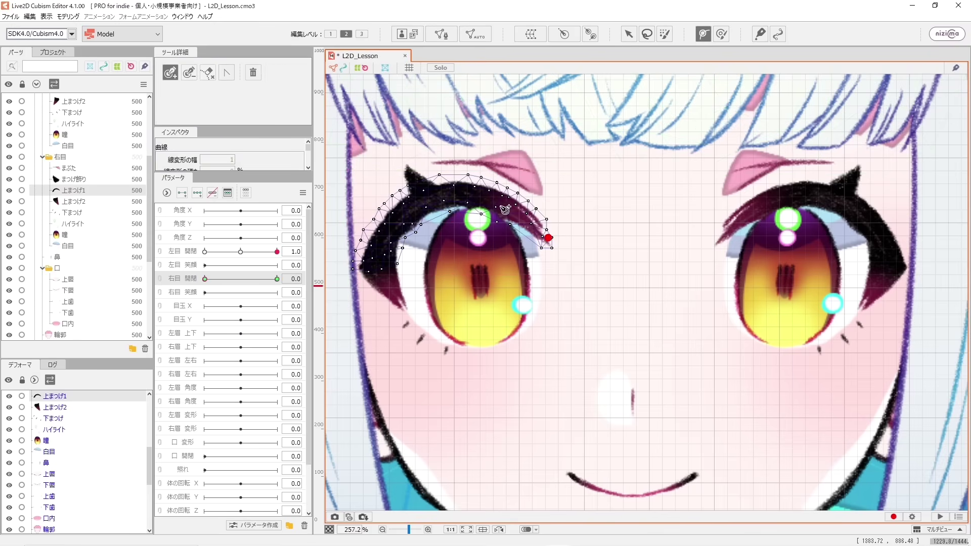
pyautogui.click(439, 202)
pyautogui.click(389, 231)
pyautogui.click(371, 271)
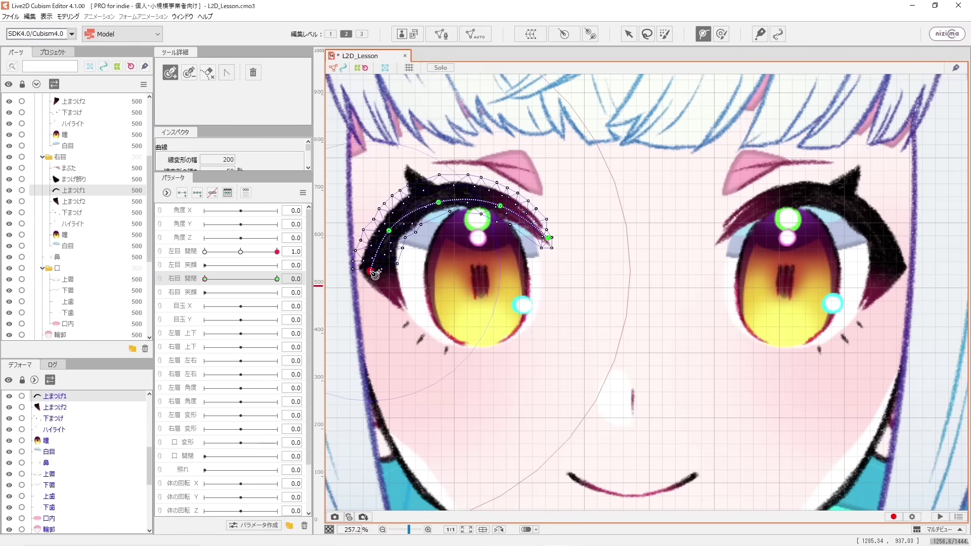
pyautogui.moveTo(439, 202); pyautogui.dragTo(443, 195)
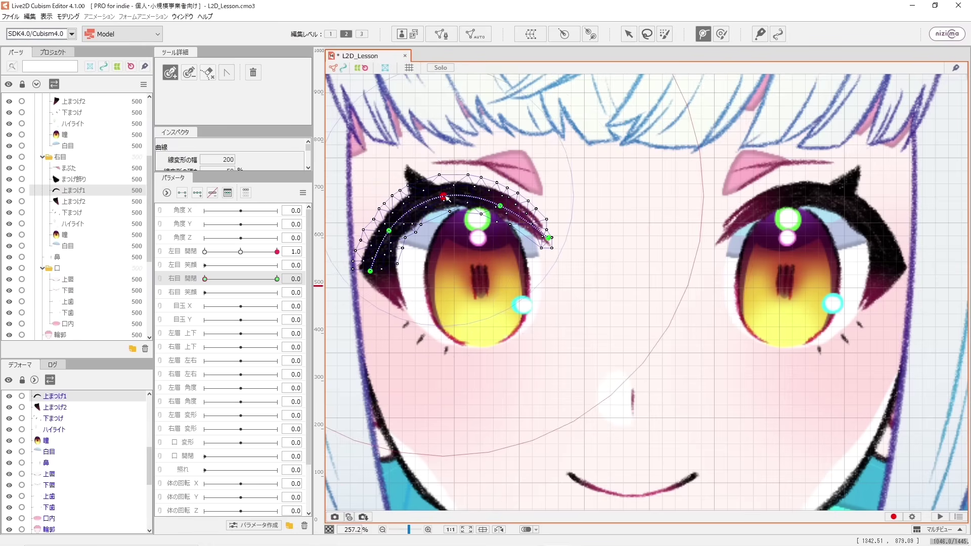
pyautogui.click(499, 206)
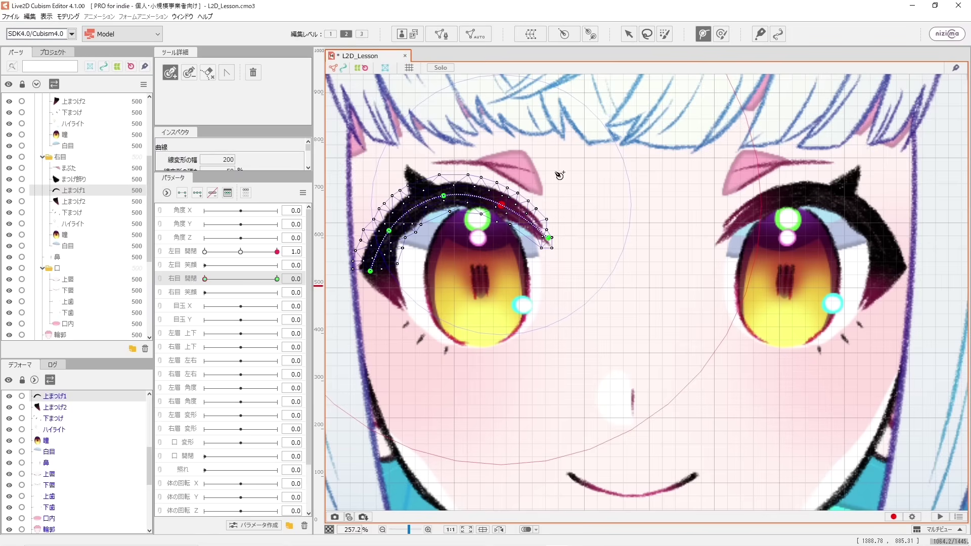
pyautogui.click(630, 34)
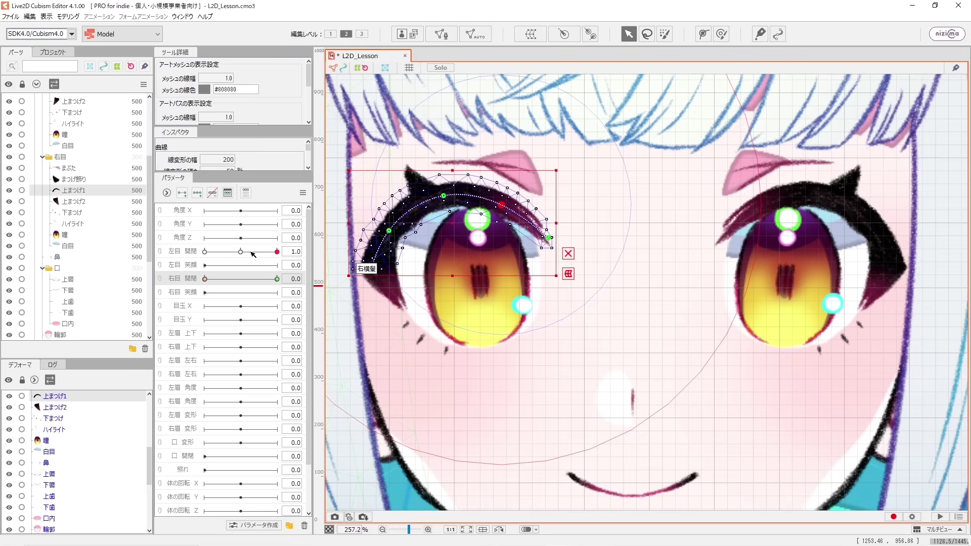
# - Set 左目 開閉 to 0.0 to use the closed left eye as reference, and toggle the canvas grid while keeping it displayed
pyautogui.click(205, 252)
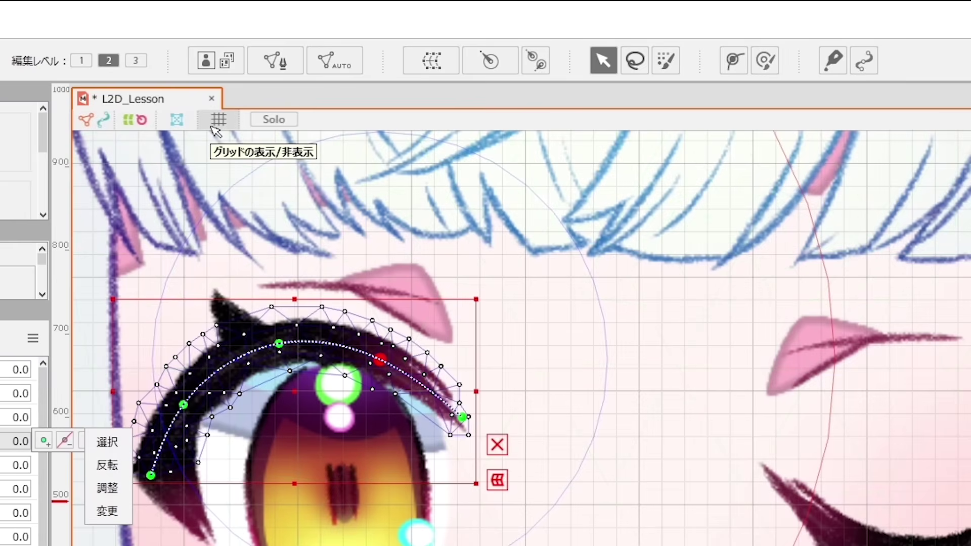
pyautogui.click(216, 122)
pyautogui.click(212, 126)
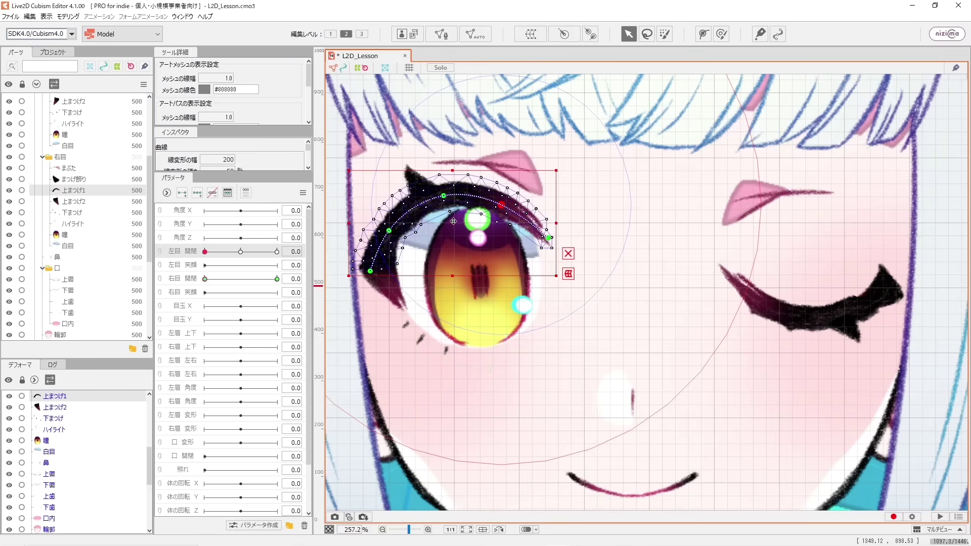
# - Lower the right eye's 上まつげ1 and bend its deform path into a downward closed-eye arc at 右目 開閉 0.0
pyautogui.moveTo(455, 229); pyautogui.dragTo(468, 329)
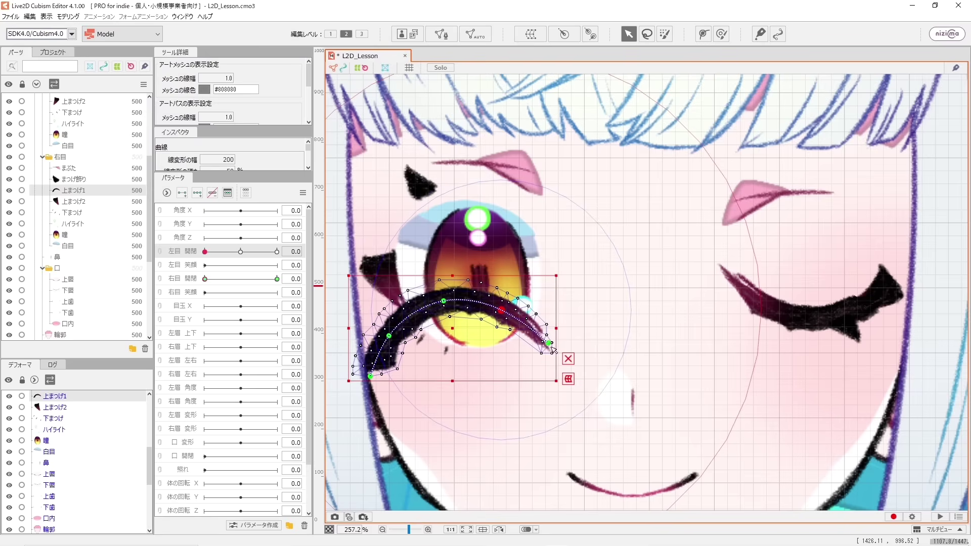
pyautogui.click(549, 342)
pyautogui.moveTo(549, 343); pyautogui.dragTo(549, 274)
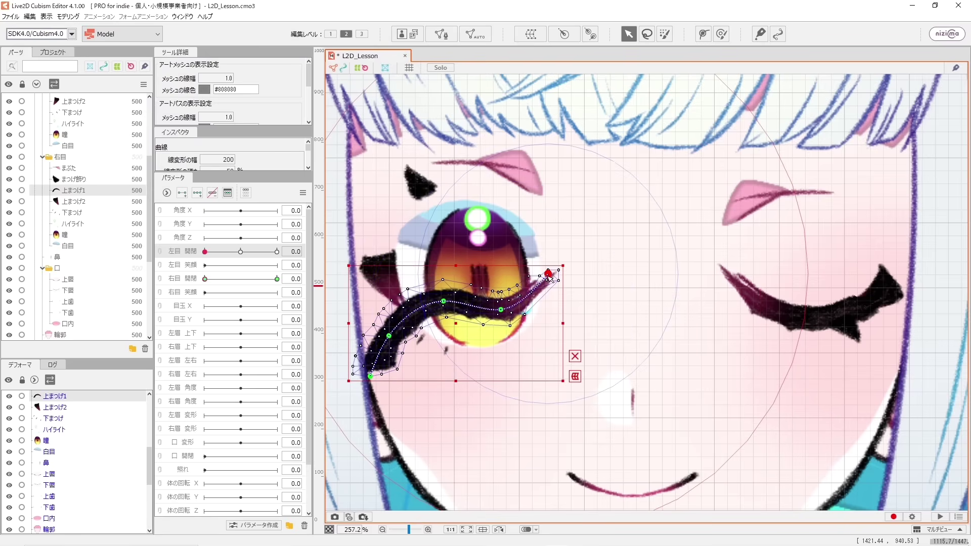
pyautogui.click(501, 307)
pyautogui.moveTo(501, 306); pyautogui.dragTo(444, 310)
pyautogui.moveTo(389, 336); pyautogui.dragTo(389, 297)
pyautogui.moveTo(370, 377); pyautogui.dragTo(370, 252)
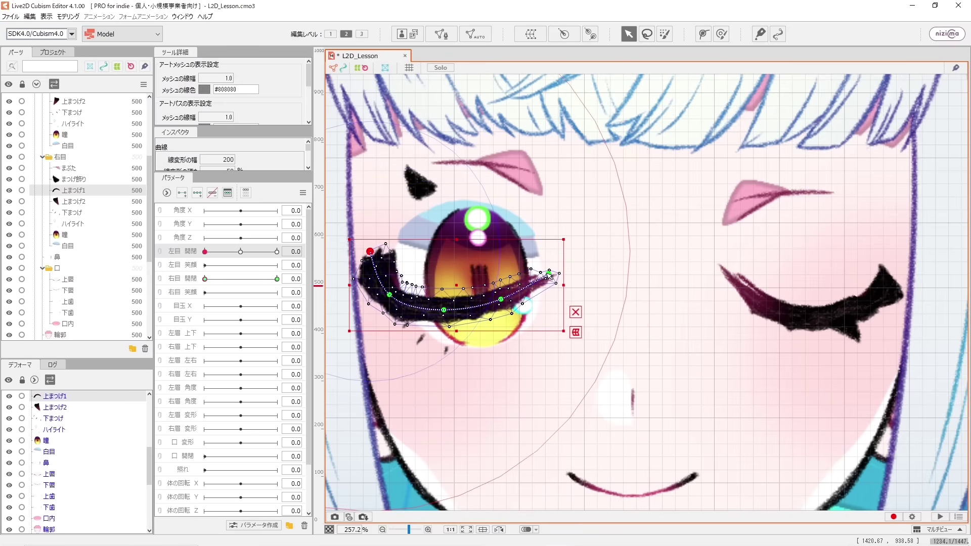
# - Refine the end, middle and inner path points of the right 上まつげ1 so its closed curve matches the left eye's lash
pyautogui.moveTo(549, 274); pyautogui.dragTo(541, 264)
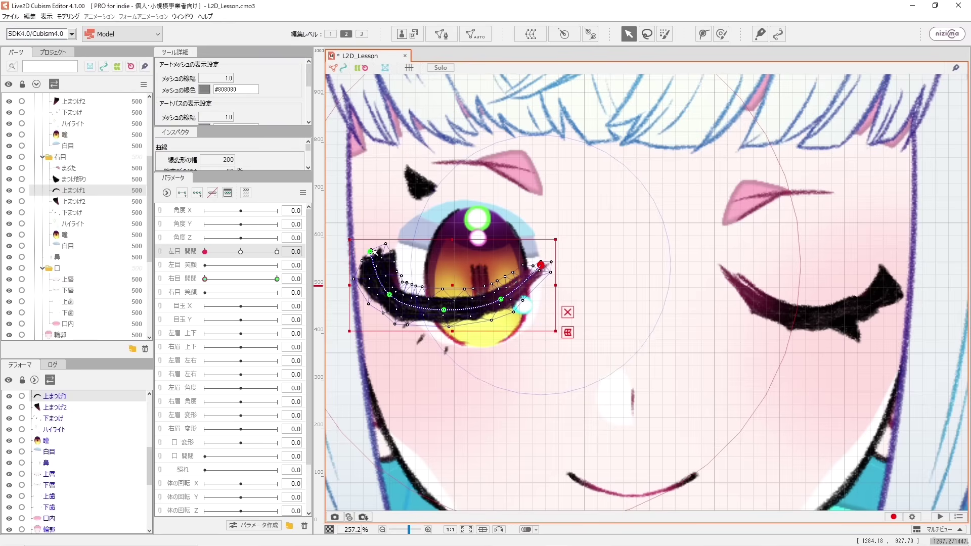
pyautogui.moveTo(370, 251); pyautogui.dragTo(396, 291)
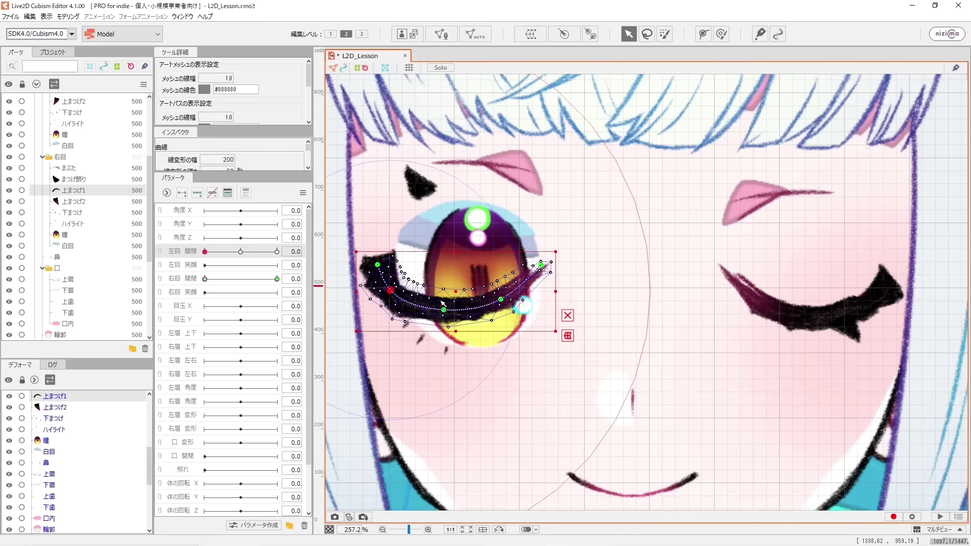
pyautogui.moveTo(446, 313); pyautogui.dragTo(446, 317)
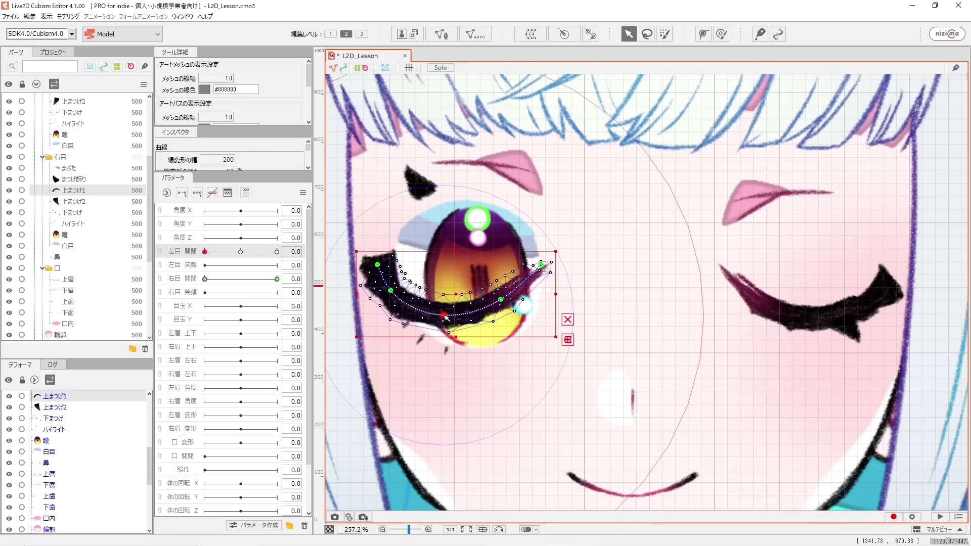
pyautogui.scroll(2, 509, 333)
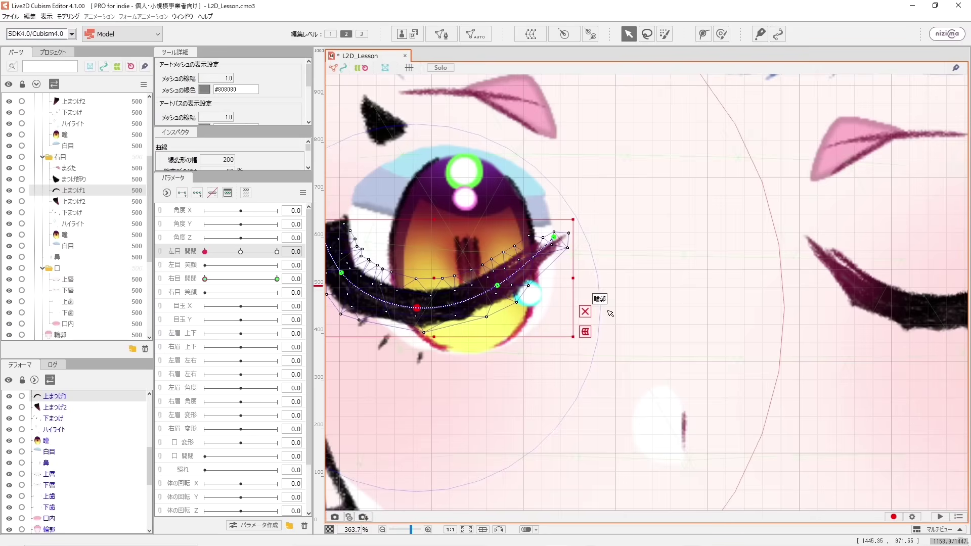
pyautogui.scroll(-1, 611, 313)
pyautogui.moveTo(661, 319); pyautogui.dragTo(586, 253)
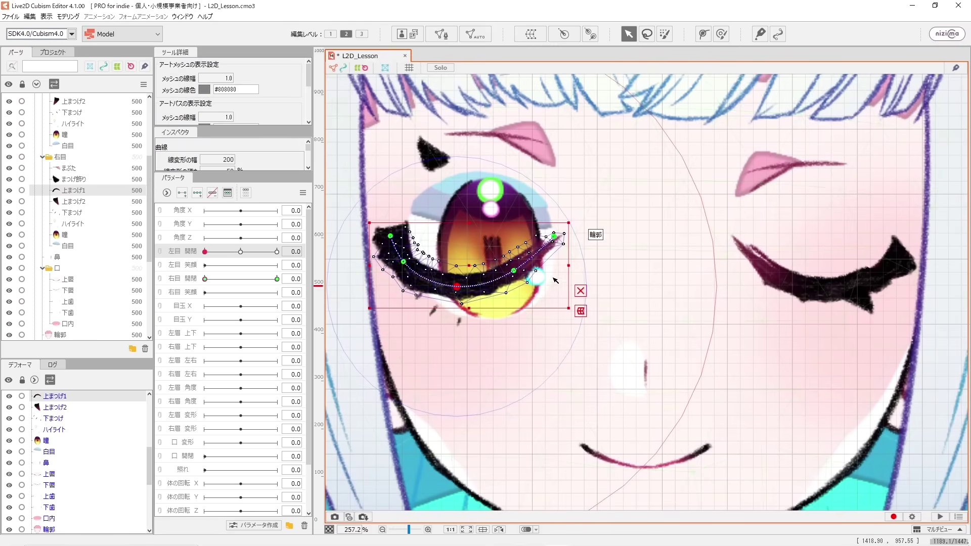
pyautogui.click(514, 273)
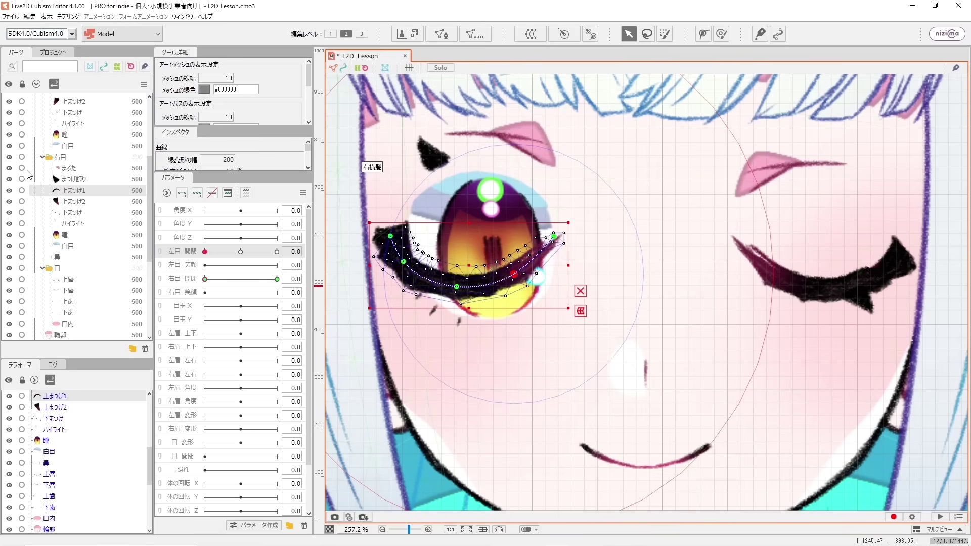
# - Hide every other part of the right eye, and nudge 上まつげ1 and its outer path point slightly outward to mirror the left lash
pyautogui.click(9, 179)
pyautogui.click(9, 167)
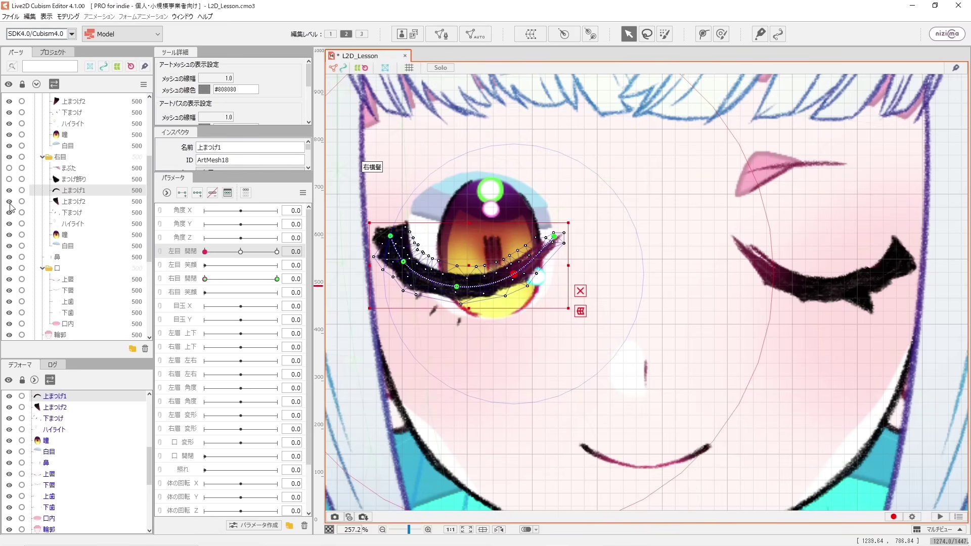
pyautogui.click(9, 202)
pyautogui.click(9, 213)
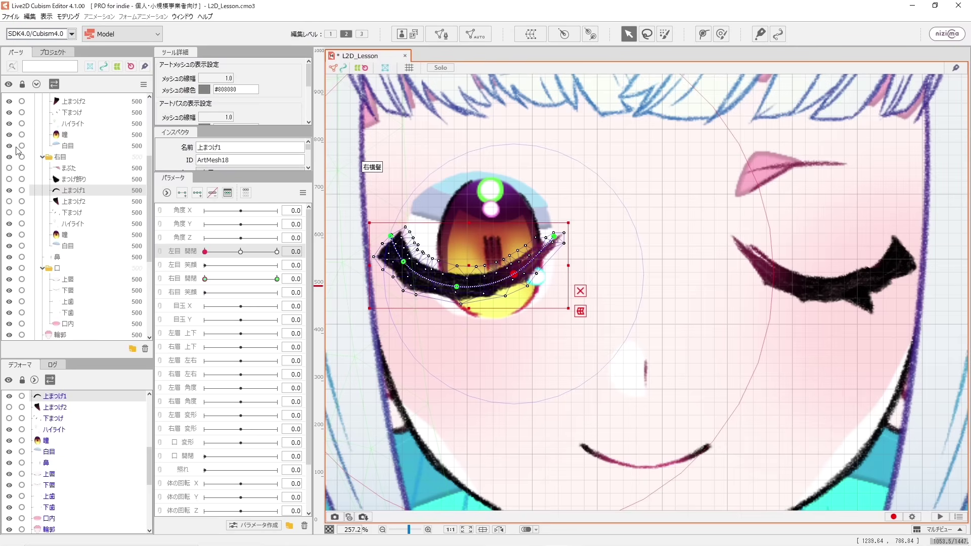
pyautogui.click(9, 223)
pyautogui.click(9, 234)
pyautogui.click(9, 245)
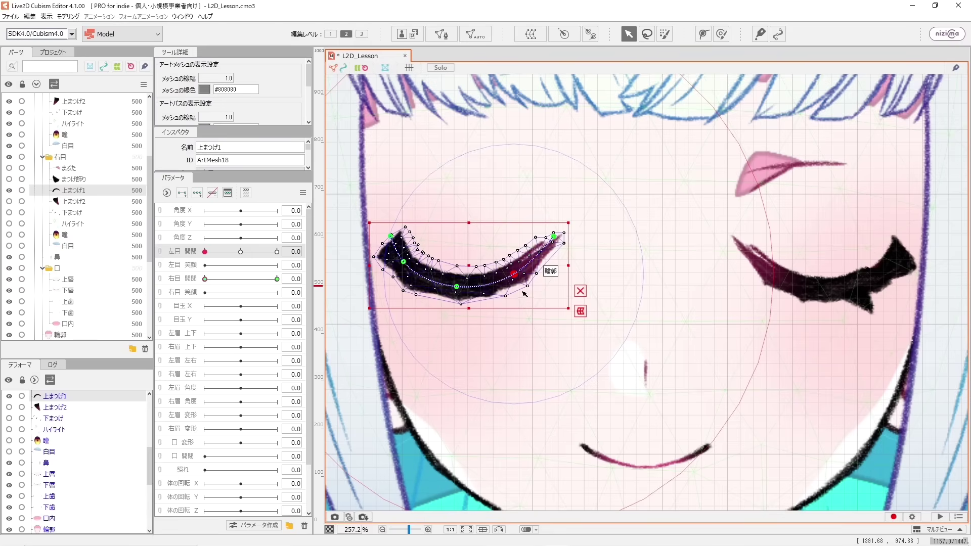
pyautogui.moveTo(471, 262); pyautogui.dragTo(469, 262)
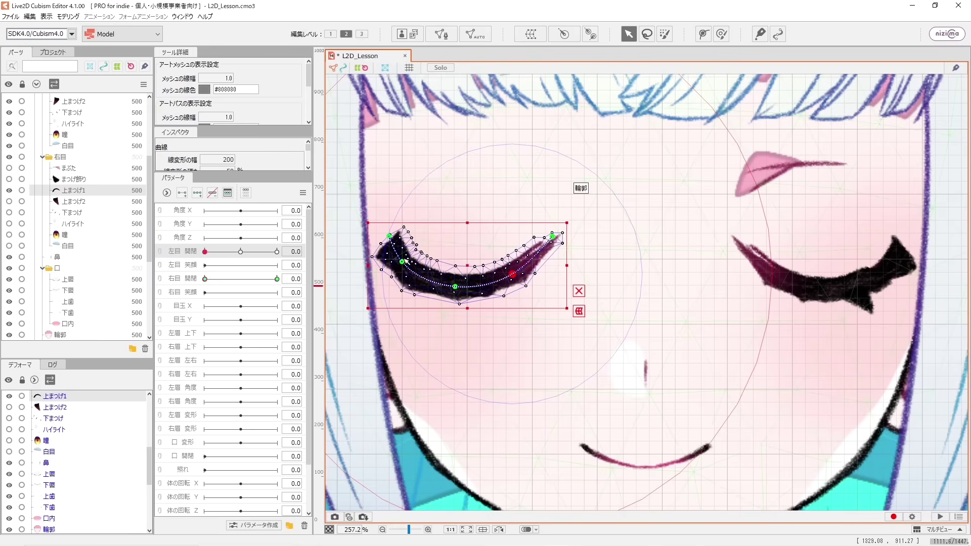
pyautogui.moveTo(391, 238); pyautogui.dragTo(387, 236)
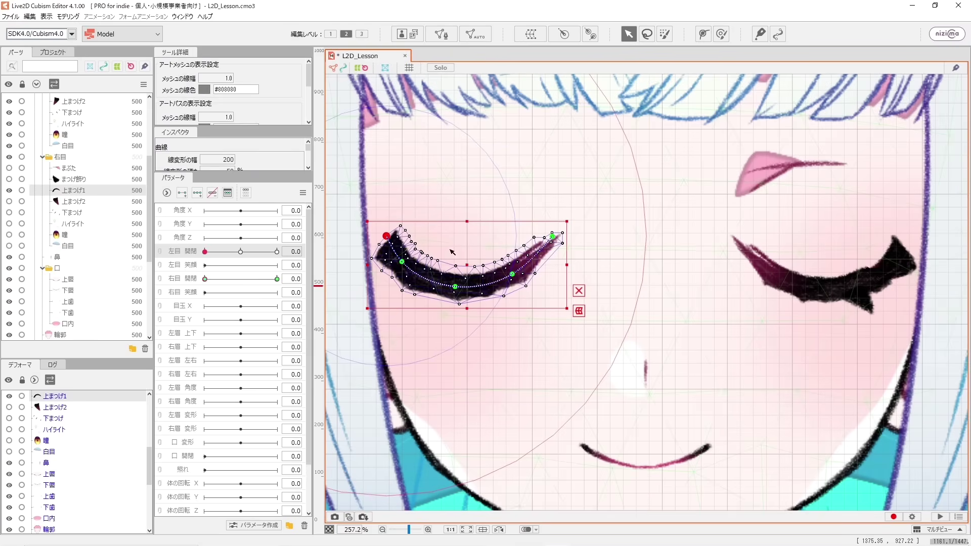
# - Show the right eye's 上まつげ2 and add two keys to 右目 開閉 for it, keeping the parameter at 0.0
pyautogui.click(23, 202)
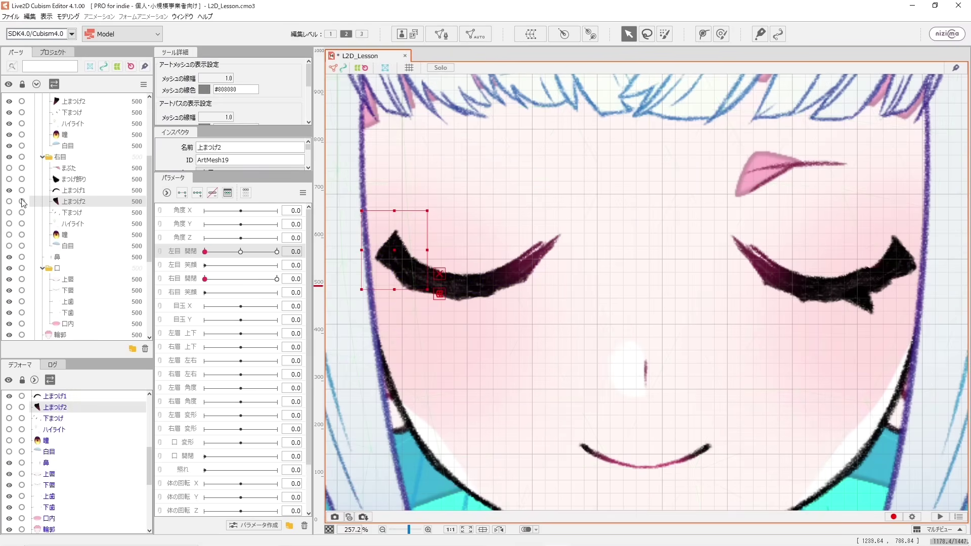
pyautogui.click(9, 201)
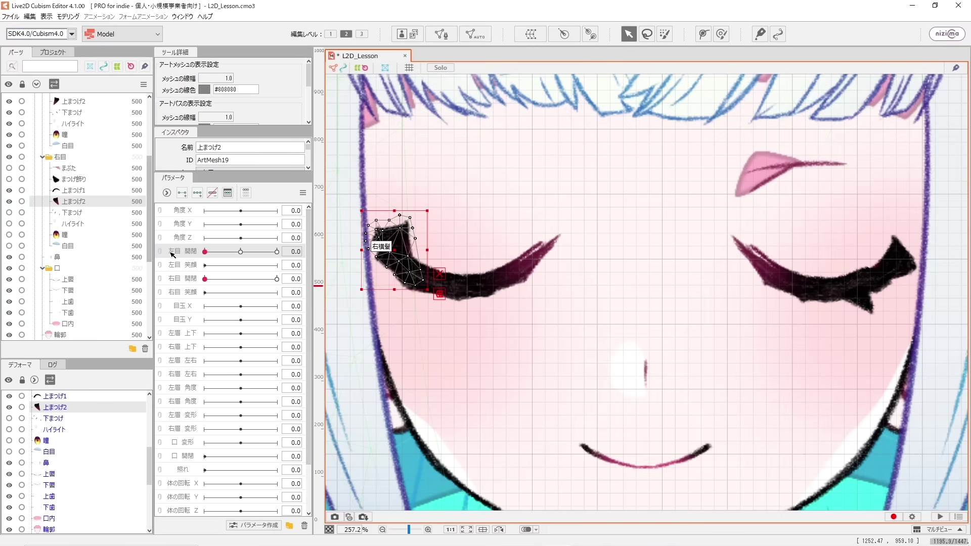
pyautogui.moveTo(208, 281); pyautogui.dragTo(132, 278)
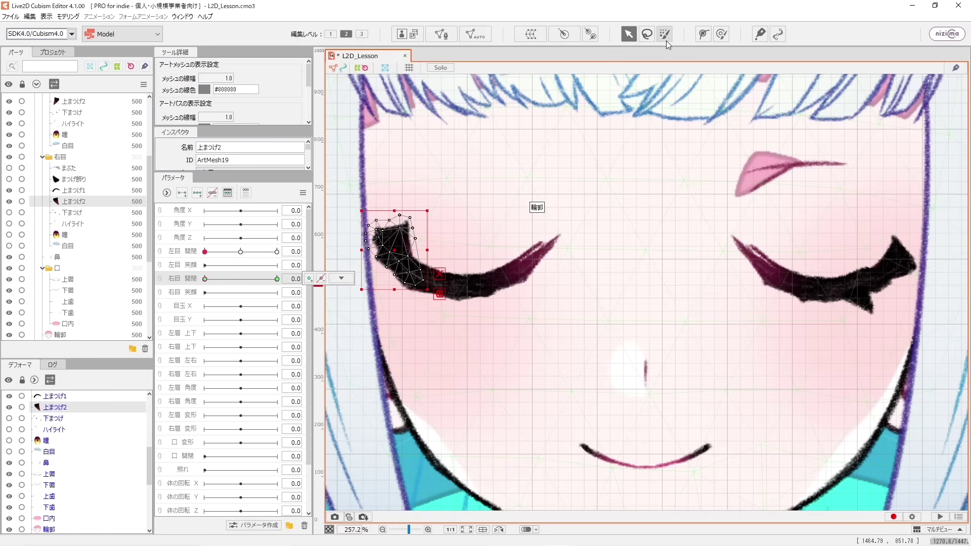
# - Lay a three-point deform path along the right eye's 上まつげ2 from its upper edge down to its lower tip
pyautogui.click(703, 35)
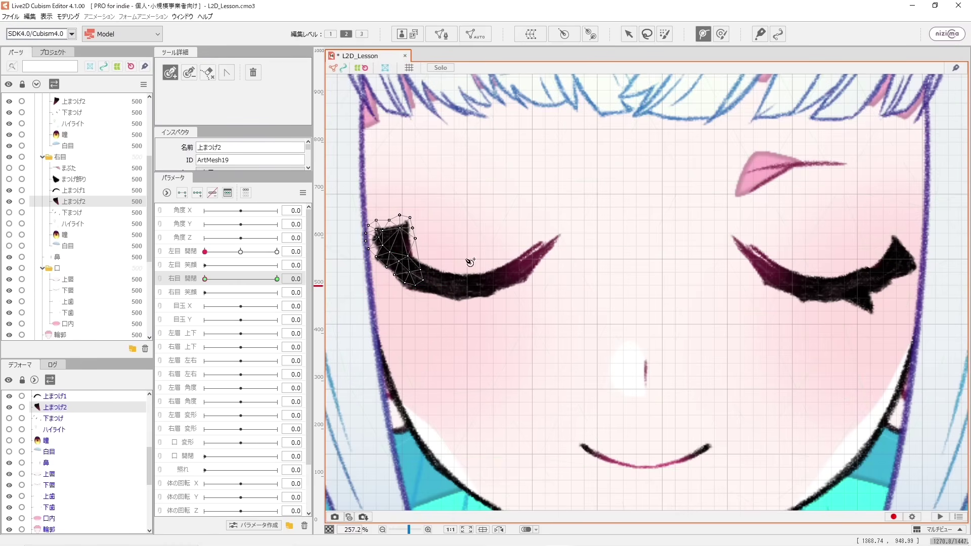
pyautogui.click(387, 223)
pyautogui.click(398, 252)
pyautogui.click(416, 287)
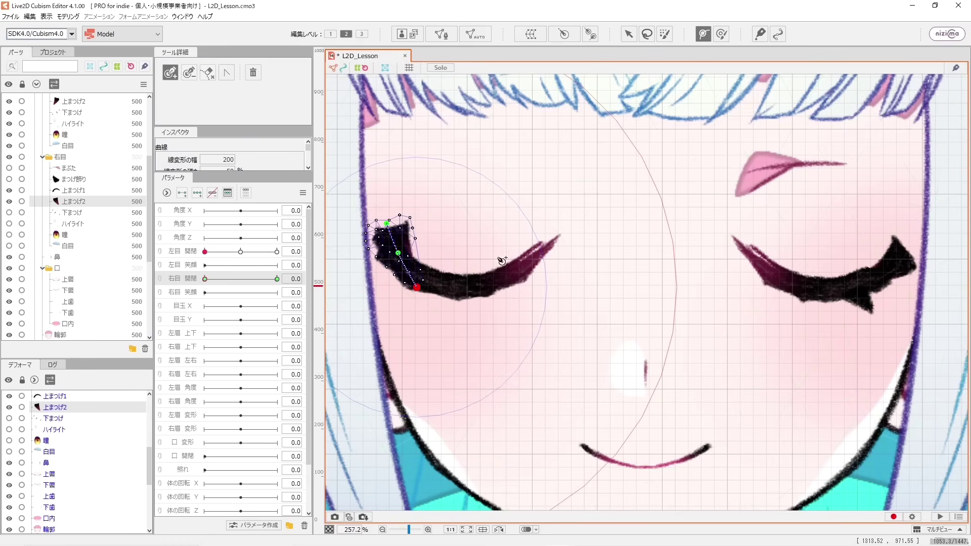
pyautogui.click(628, 33)
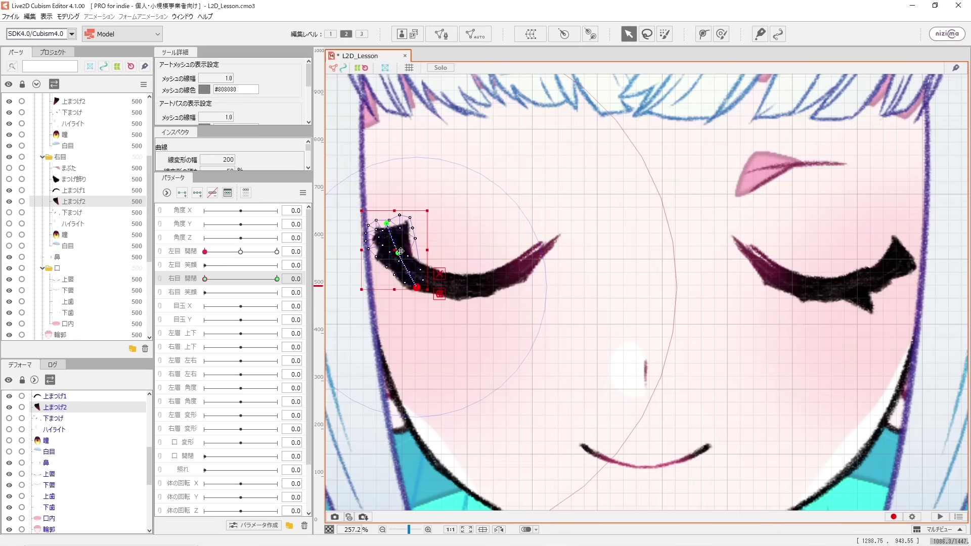
# - Lower the right eye's 上まつげ2 and bend its middle and end path points inward so it lies along the closed 上まつげ1
pyautogui.moveTo(400, 251); pyautogui.dragTo(402, 275)
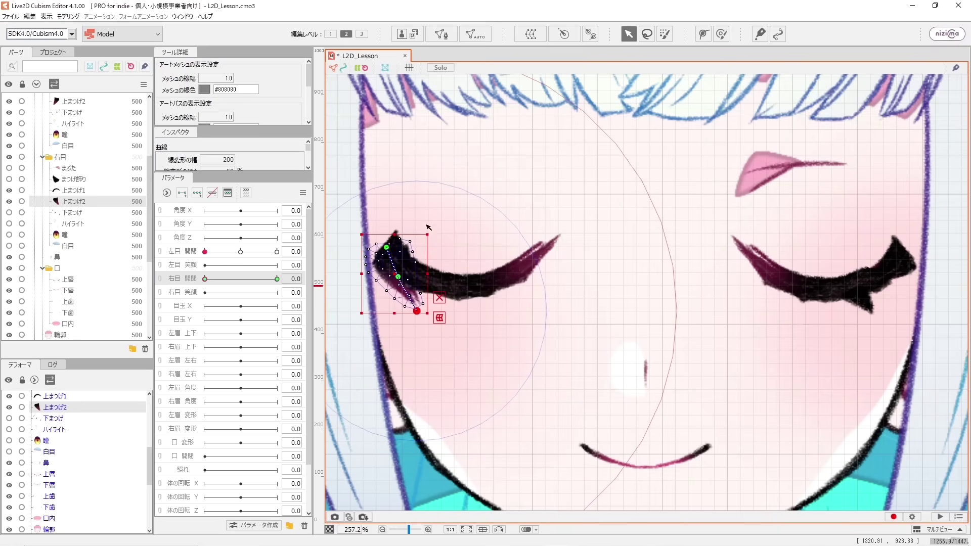
pyautogui.moveTo(417, 311); pyautogui.dragTo(411, 270)
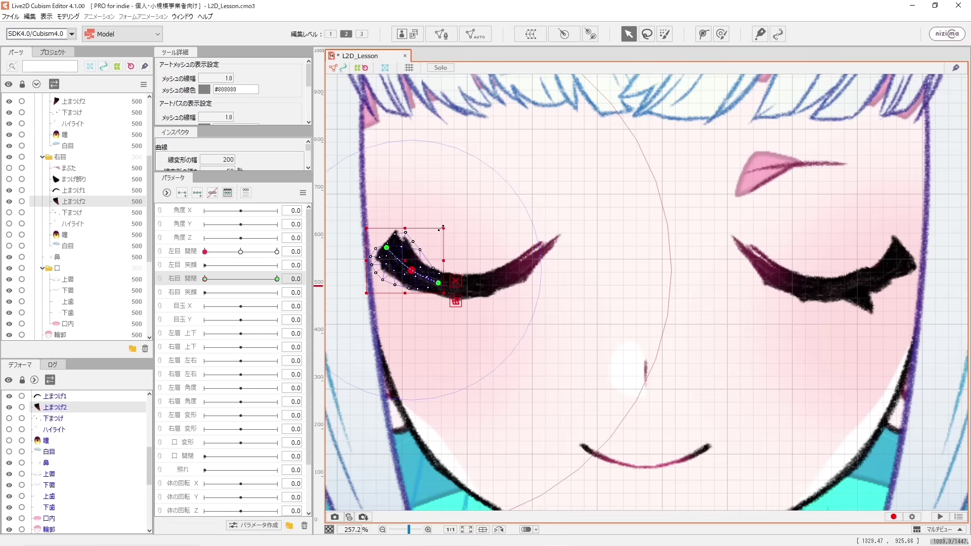
pyautogui.moveTo(441, 229); pyautogui.dragTo(386, 245)
pyautogui.hotkey('ctrl', 'z')
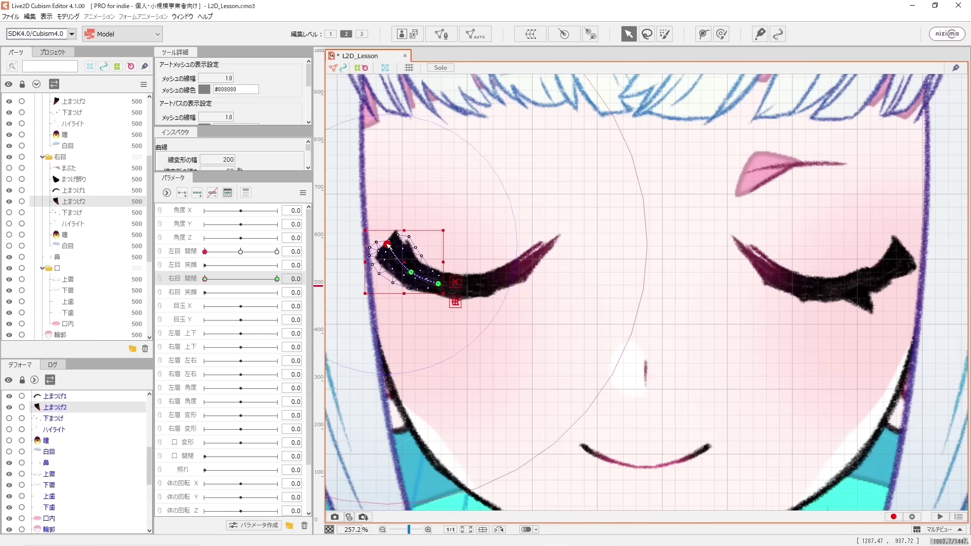
pyautogui.moveTo(443, 229); pyautogui.dragTo(443, 233)
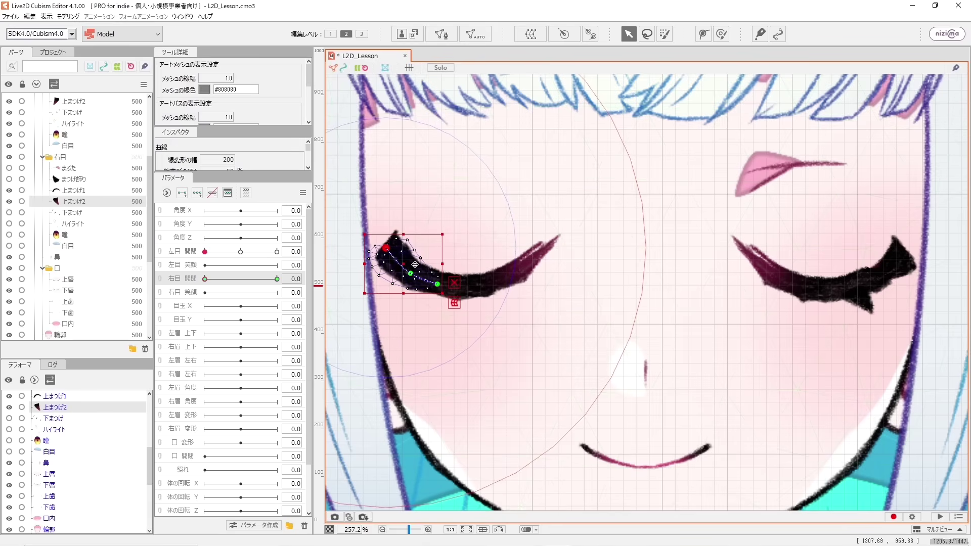
pyautogui.hotkey('ctrl', 'z')
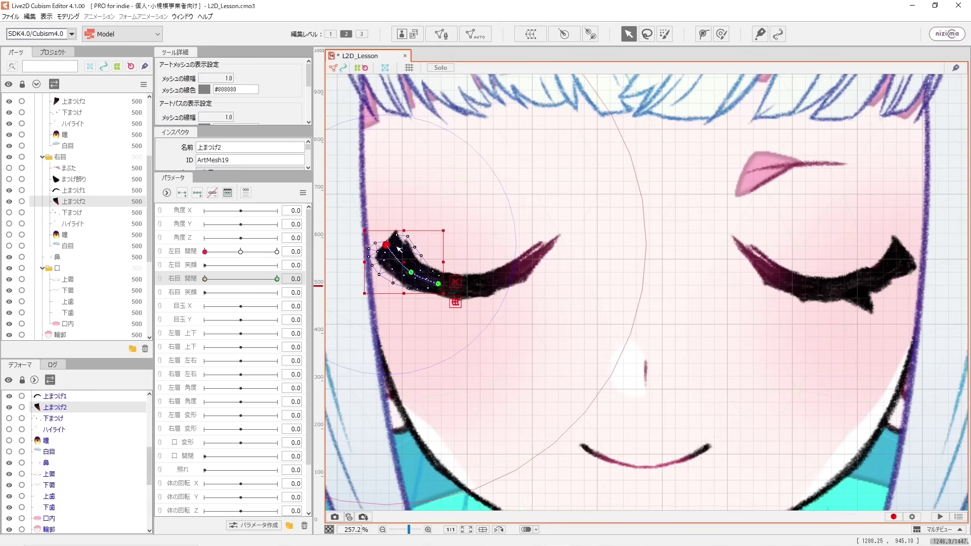
# - Add a middle key for 上まつげ2 at 右目 開閉 0.5 and move its upper path point inward under the half-closed lash
pyautogui.moveTo(206, 279); pyautogui.dragTo(242, 279)
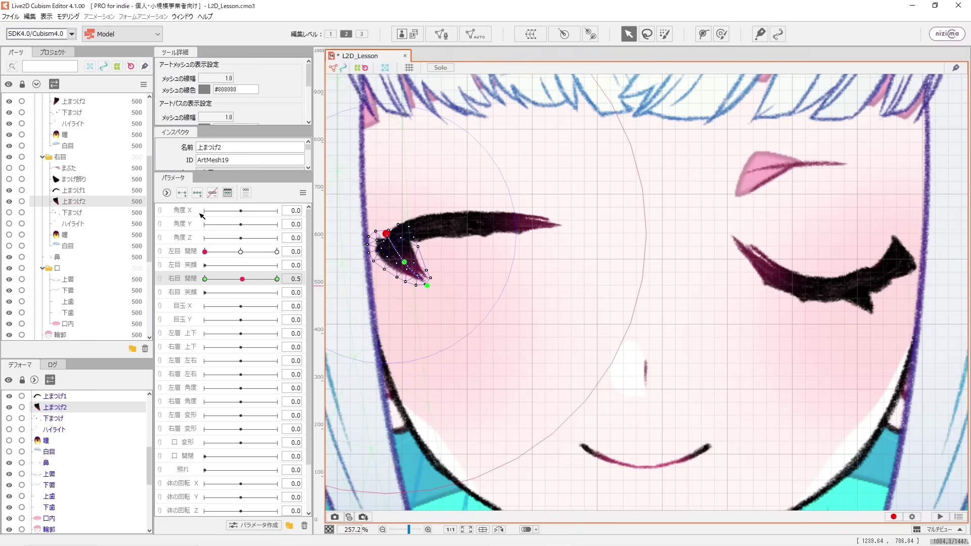
pyautogui.click(240, 279)
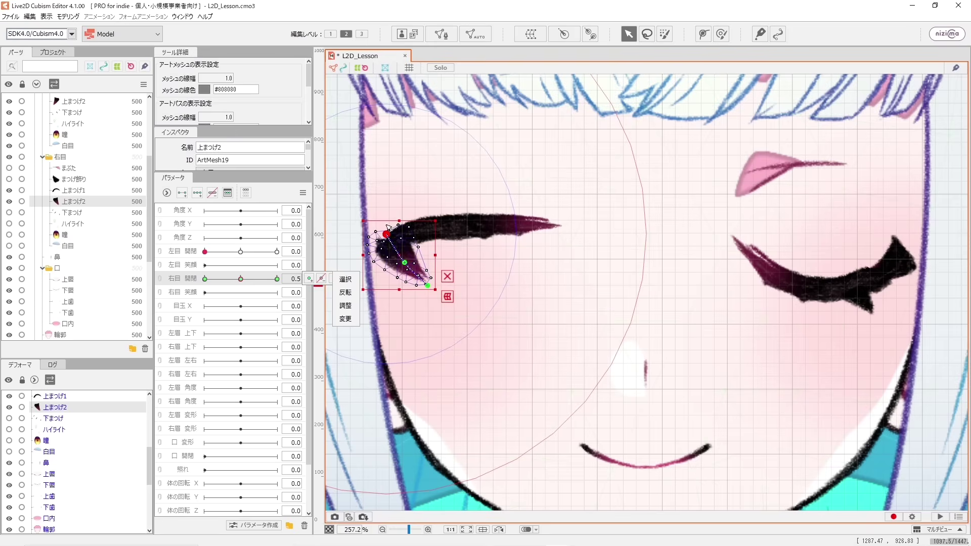
pyautogui.moveTo(387, 233)
pyautogui.mouseDown()
pyautogui.moveTo(403, 225)
pyautogui.moveTo(402, 234)
pyautogui.mouseUp()
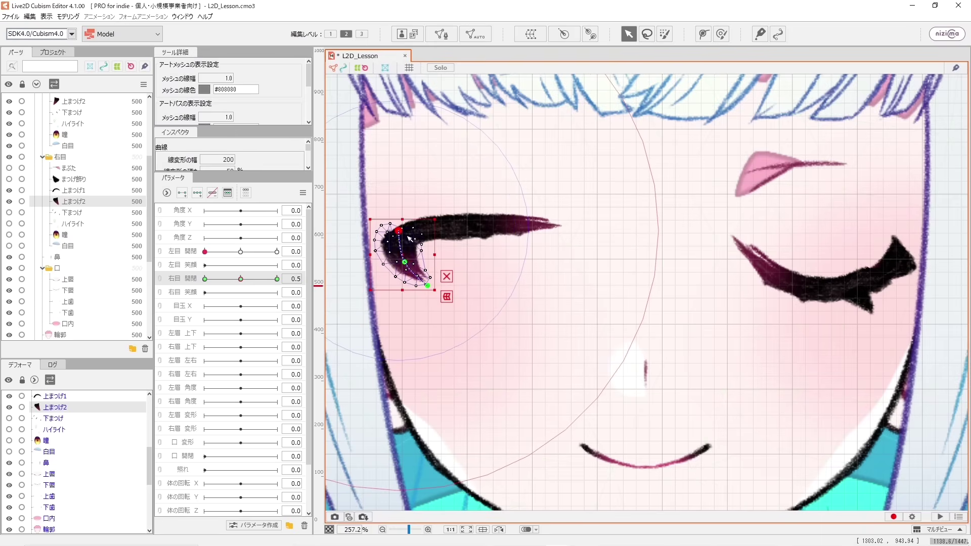
# - Refine 上まつげ2 by lowering its middle path point at 右目 開閉 0.0 and shifting its upper path point outward at 0.5
pyautogui.moveTo(239, 279); pyautogui.dragTo(194, 282)
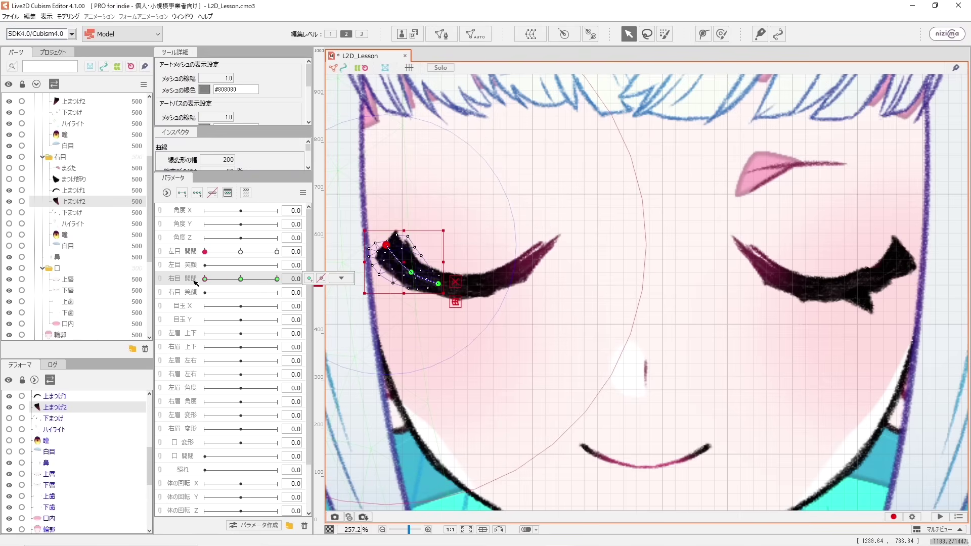
pyautogui.moveTo(413, 275); pyautogui.dragTo(413, 283)
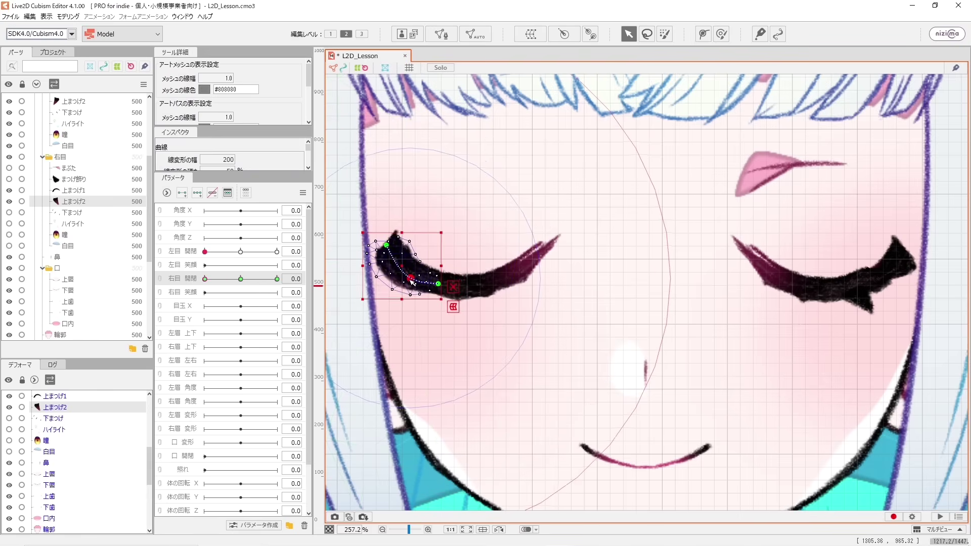
pyautogui.moveTo(206, 278); pyautogui.dragTo(241, 280)
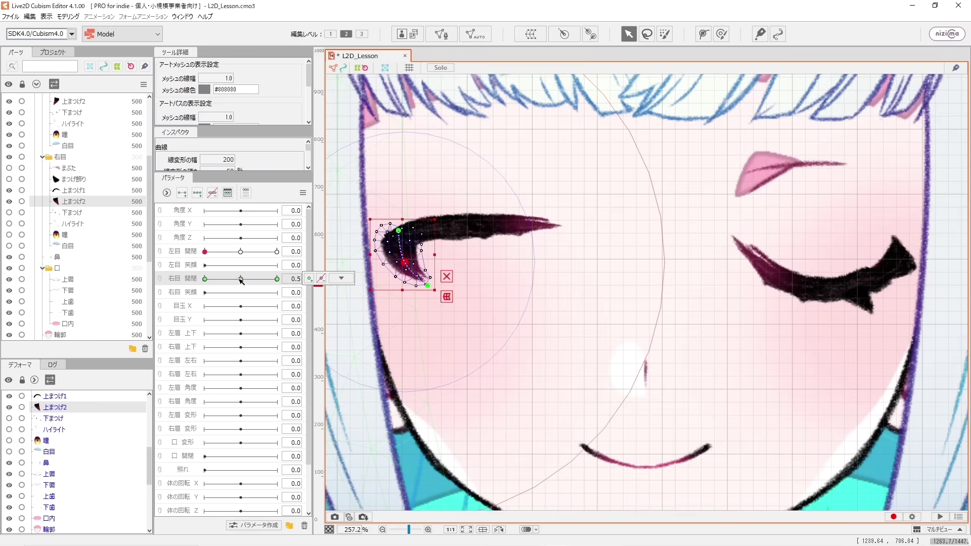
pyautogui.moveTo(402, 245); pyautogui.dragTo(377, 241)
pyautogui.moveTo(254, 283); pyautogui.dragTo(181, 292)
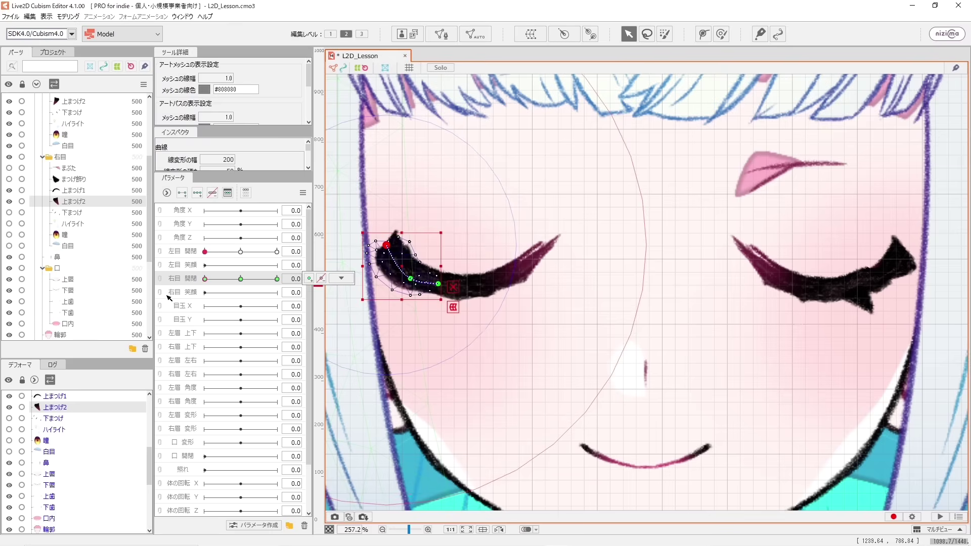
pyautogui.moveTo(390, 250); pyautogui.dragTo(408, 277)
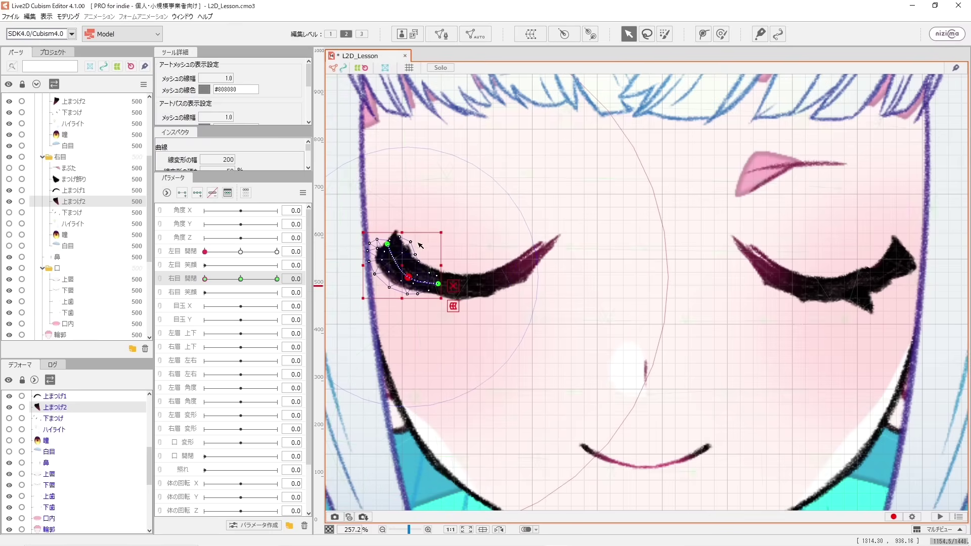
# - Adjust the outer mesh vertices of the right 上まつげ2 to clean up its contour at 右目 開閉 0.0 and 0.5
pyautogui.scroll(3, 417, 253)
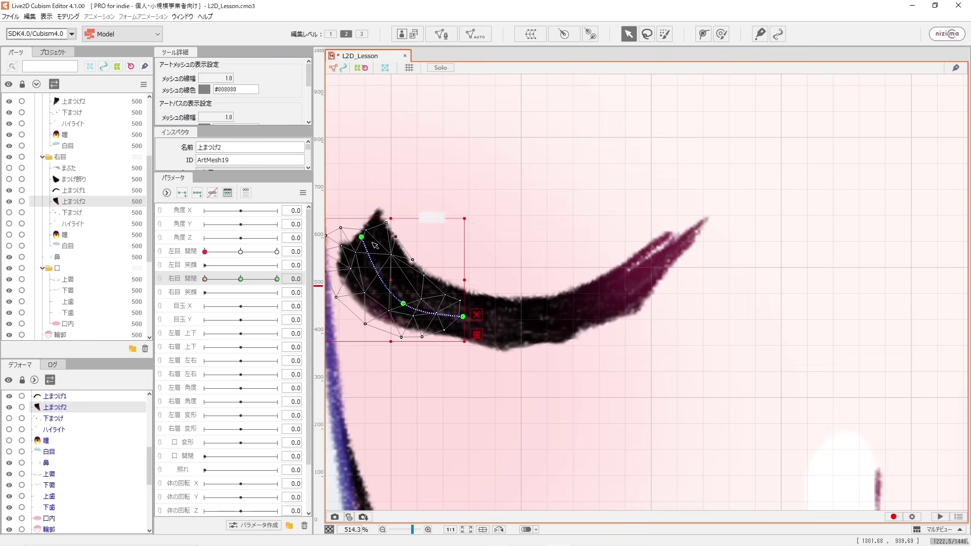
pyautogui.moveTo(340, 228); pyautogui.dragTo(342, 236)
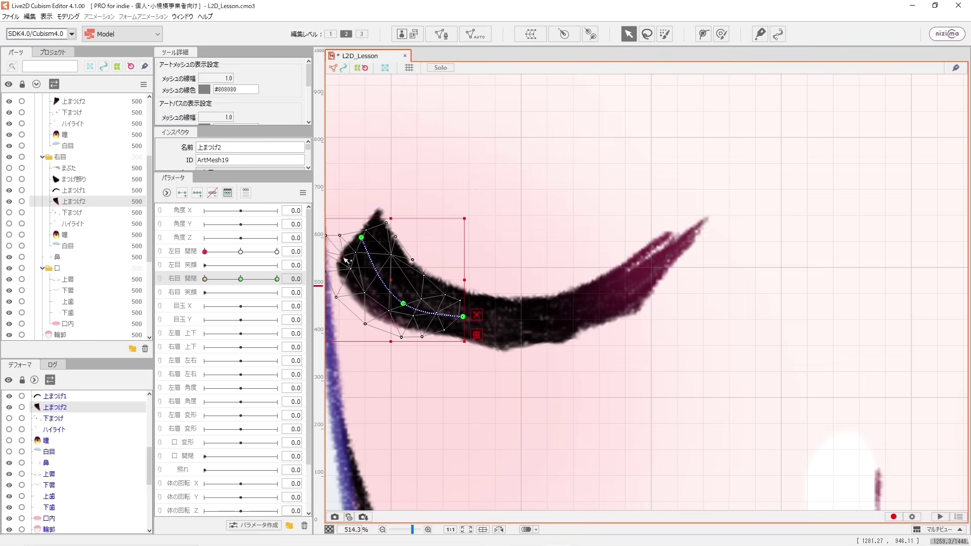
pyautogui.scroll(-3, 430, 315)
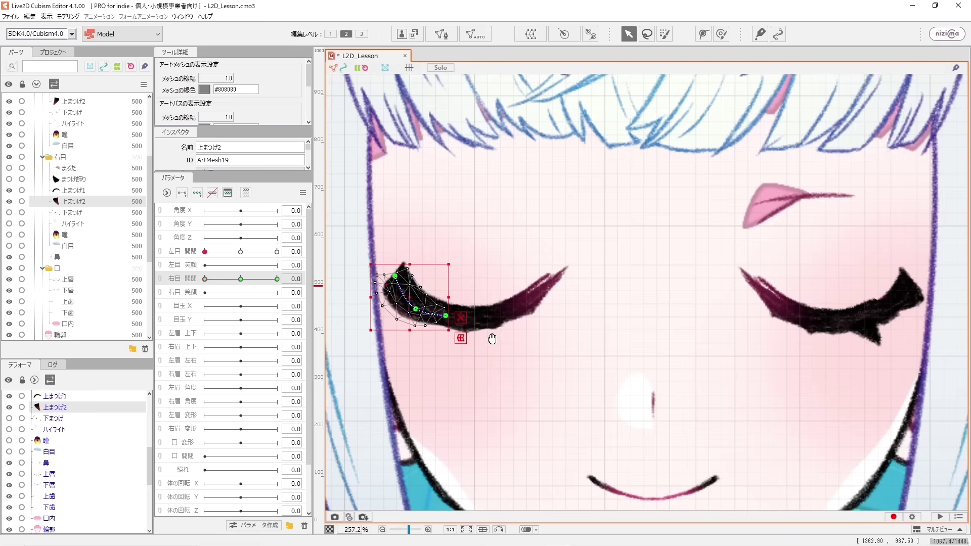
pyautogui.moveTo(476, 343); pyautogui.dragTo(488, 295)
pyautogui.moveTo(205, 279); pyautogui.dragTo(242, 282)
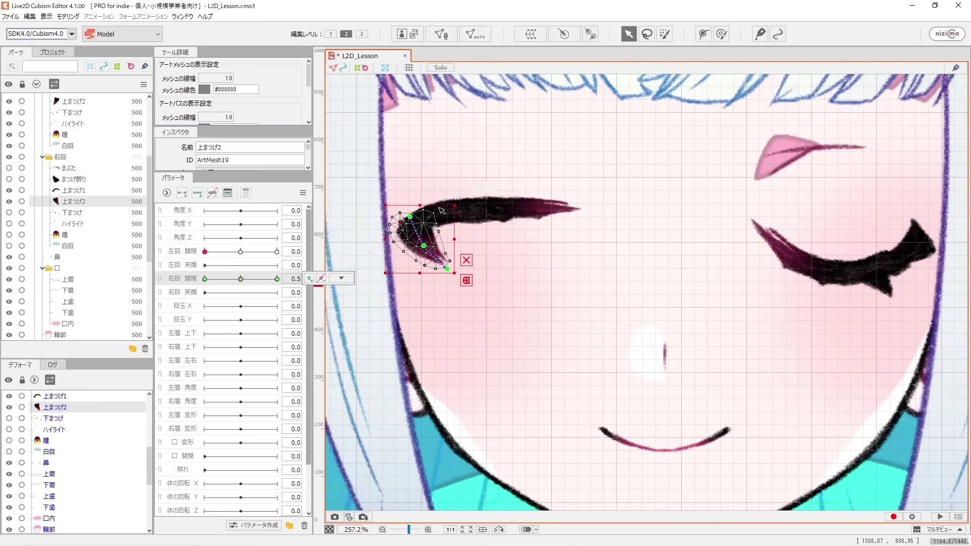
pyautogui.scroll(3, 416, 242)
pyautogui.moveTo(412, 242); pyautogui.dragTo(442, 257)
pyautogui.scroll(-3, 408, 295)
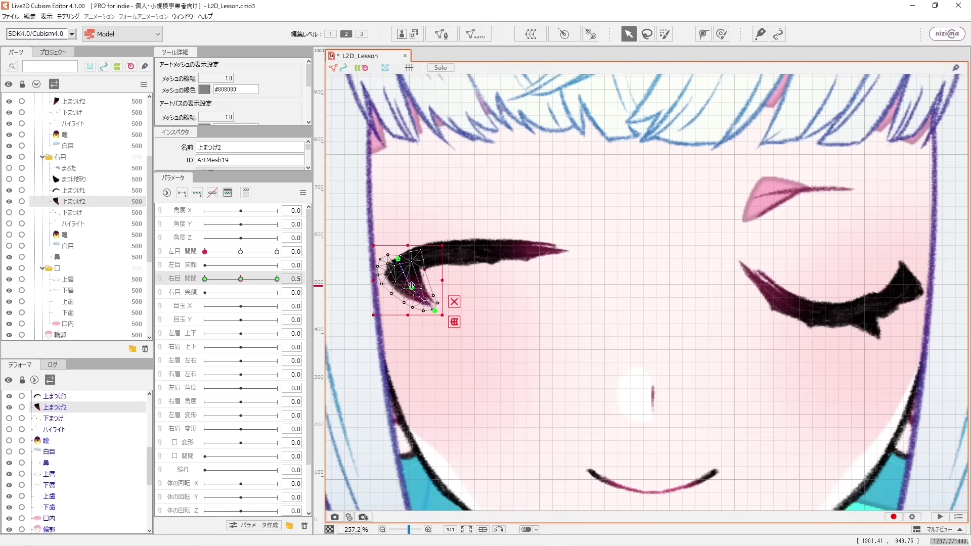
# - Show and select the right eye's まつげ飾り with 右目 開閉 at 0.0, and add two keys to the parameter for it
pyautogui.moveTo(248, 279); pyautogui.dragTo(188, 300)
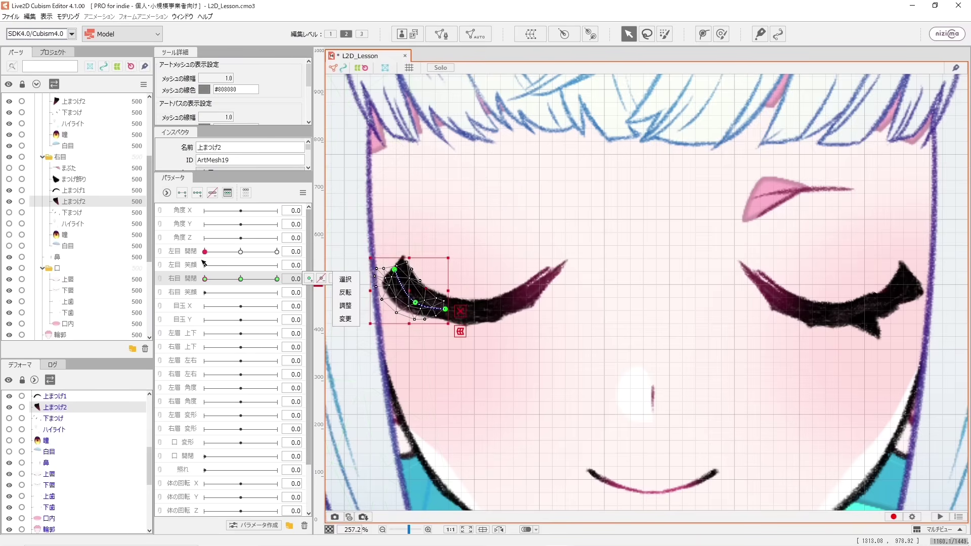
pyautogui.click(9, 179)
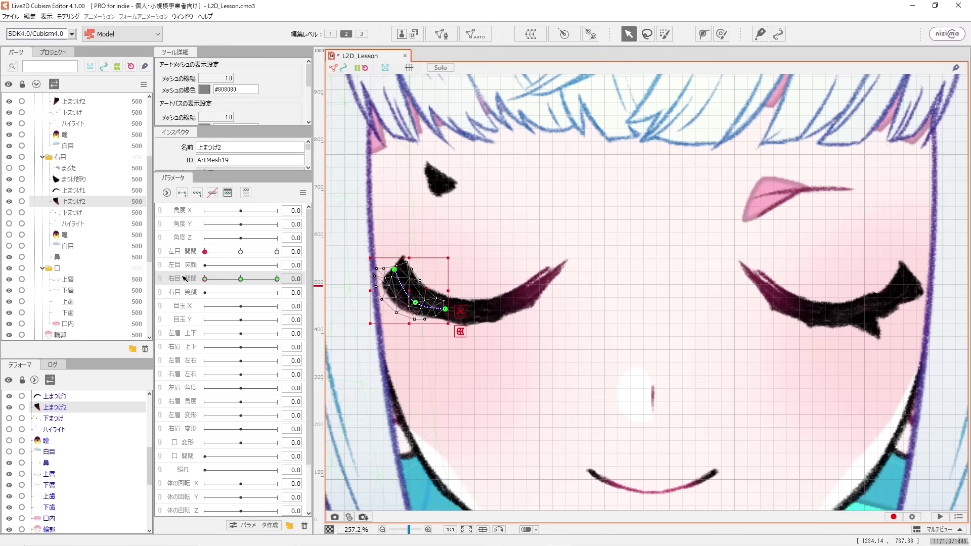
pyautogui.click(226, 283)
pyautogui.click(205, 279)
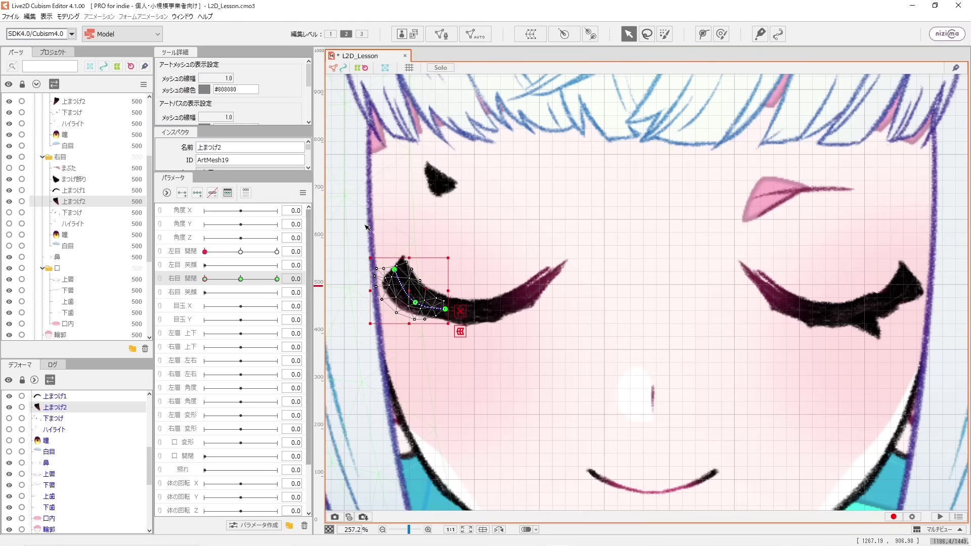
pyautogui.click(77, 180)
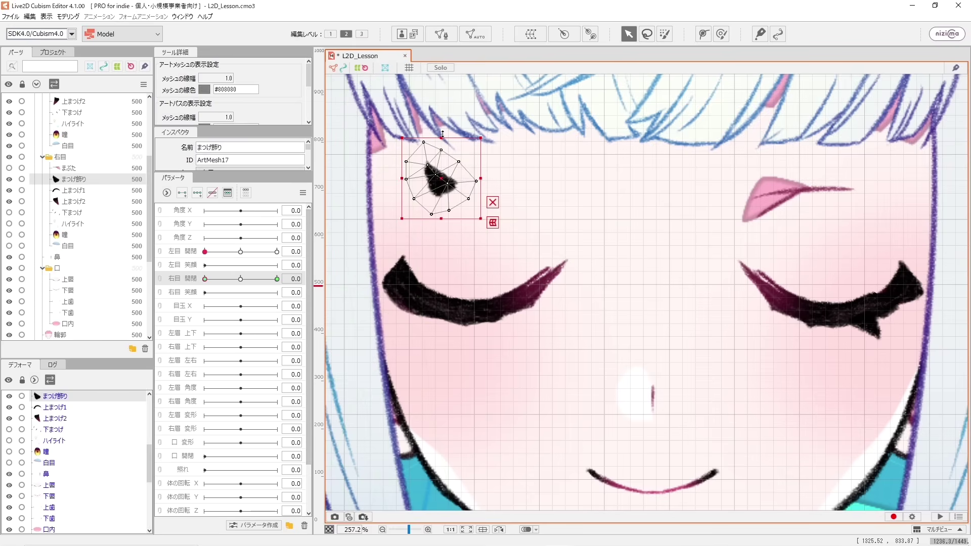
pyautogui.moveTo(443, 134); pyautogui.dragTo(435, 134)
pyautogui.hotkey('ctrl', 'z')
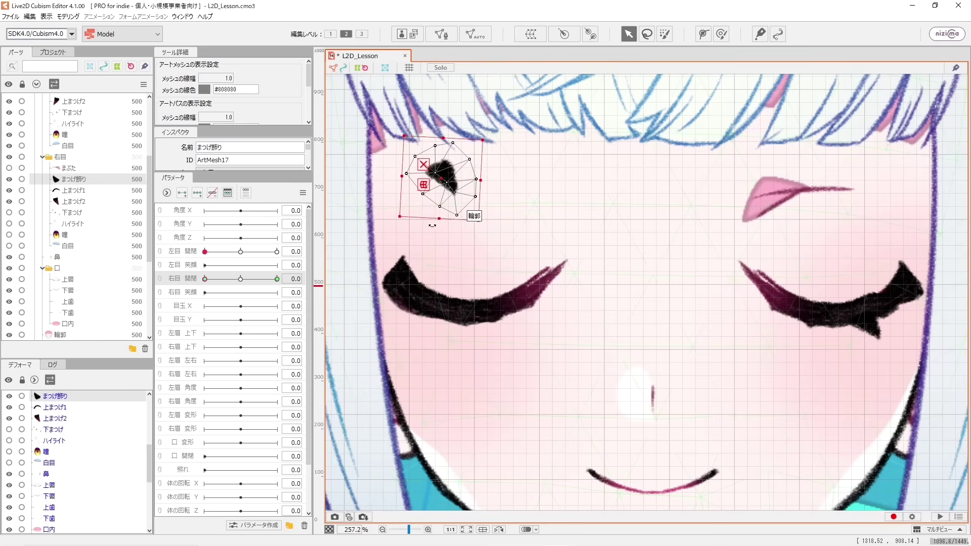
pyautogui.hotkey('ctrl', 'z')
# - Flip まつげ飾り vertically and move it down so it protrudes below the closed right upper lash
pyautogui.moveTo(430, 222); pyautogui.dragTo(430, 295)
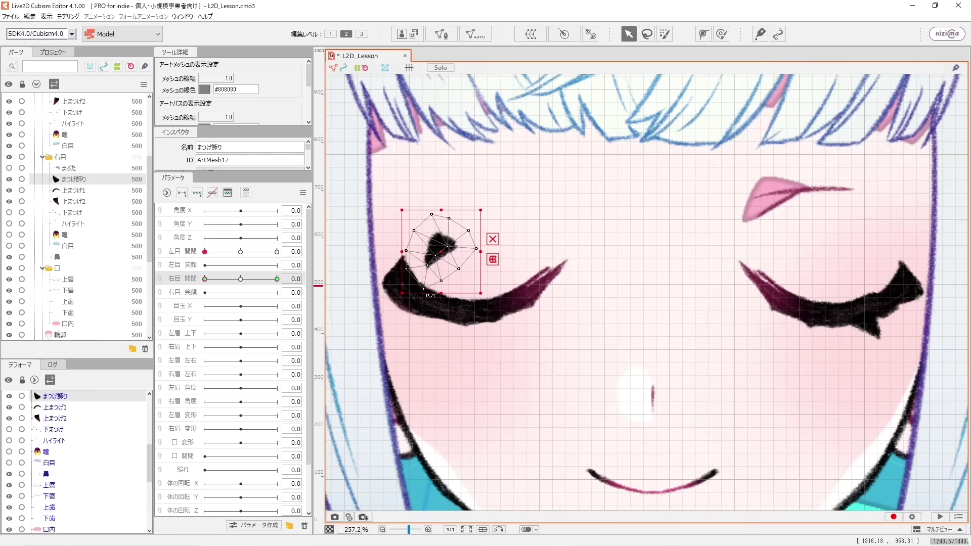
pyautogui.moveTo(431, 243); pyautogui.dragTo(430, 314)
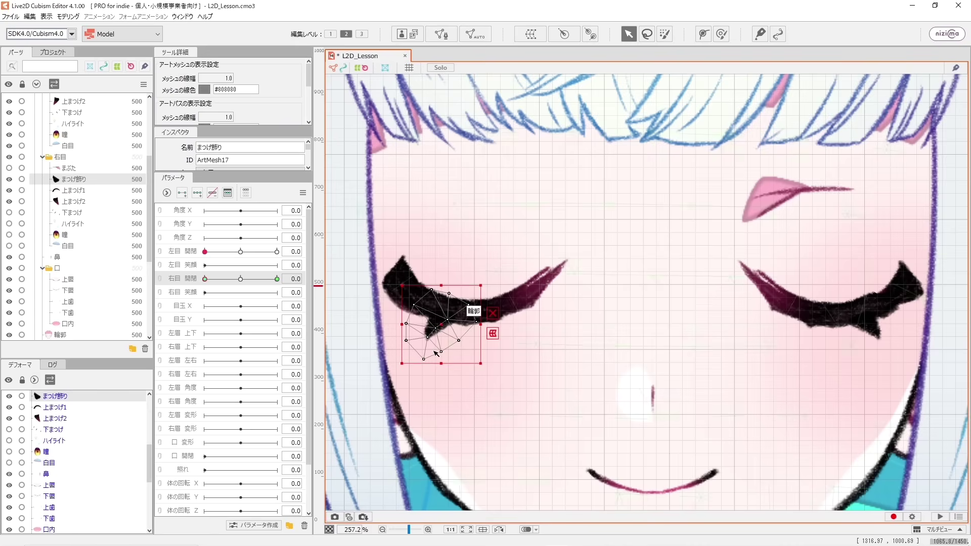
# - Add a middle key for まつげ飾り at 右目 開閉 0.5 and stretch the part upward above the half-closed lash
pyautogui.moveTo(206, 280); pyautogui.dragTo(245, 285)
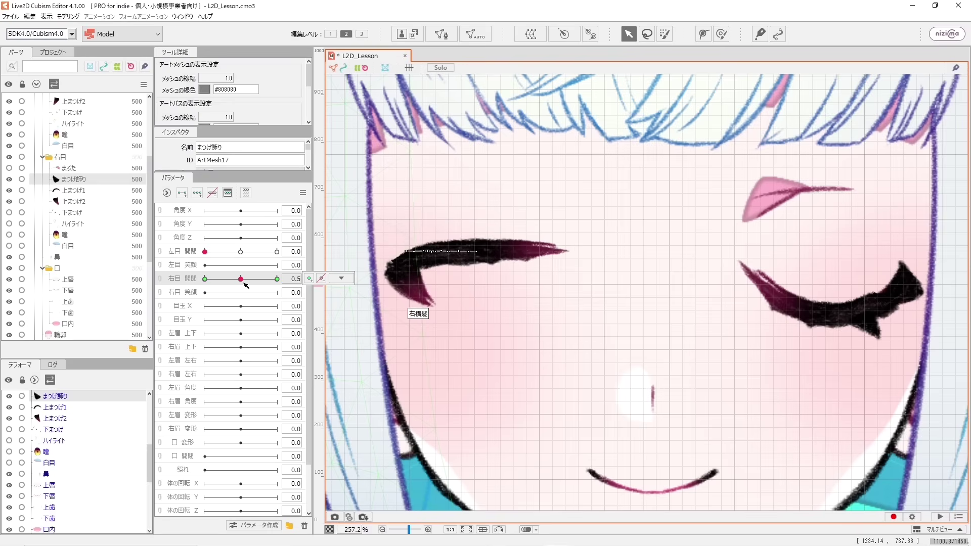
pyautogui.click(198, 194)
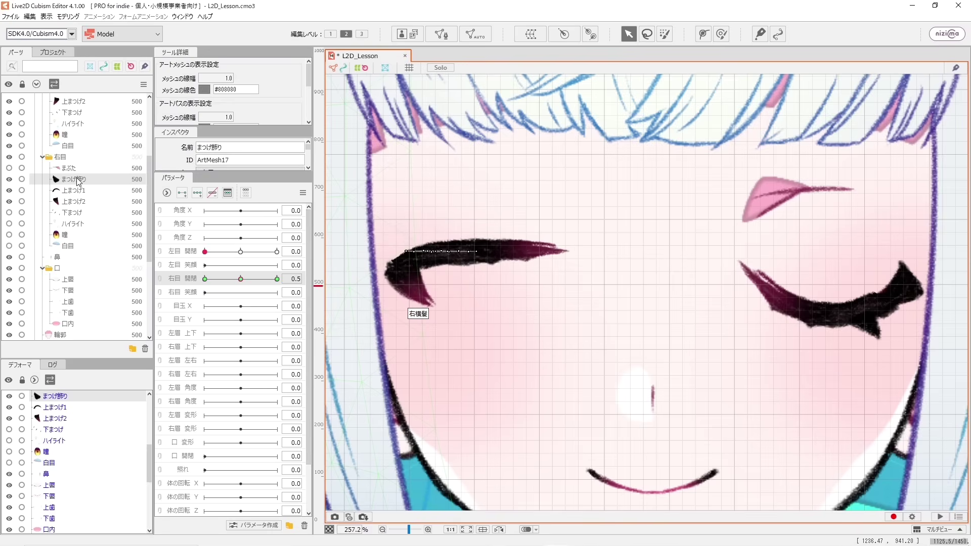
pyautogui.hotkey('ctrl', 'a')
pyautogui.moveTo(441, 246); pyautogui.dragTo(434, 196)
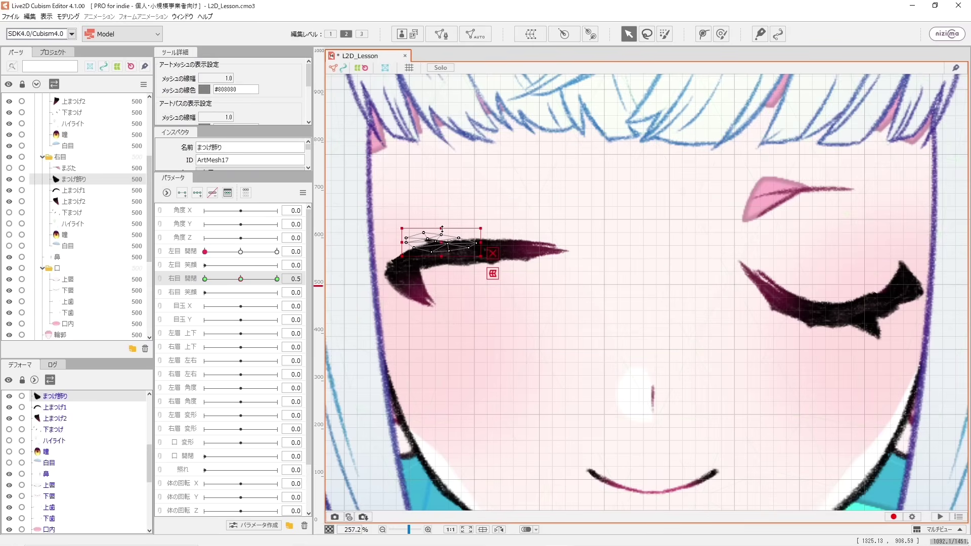
pyautogui.moveTo(441, 229); pyautogui.dragTo(439, 205)
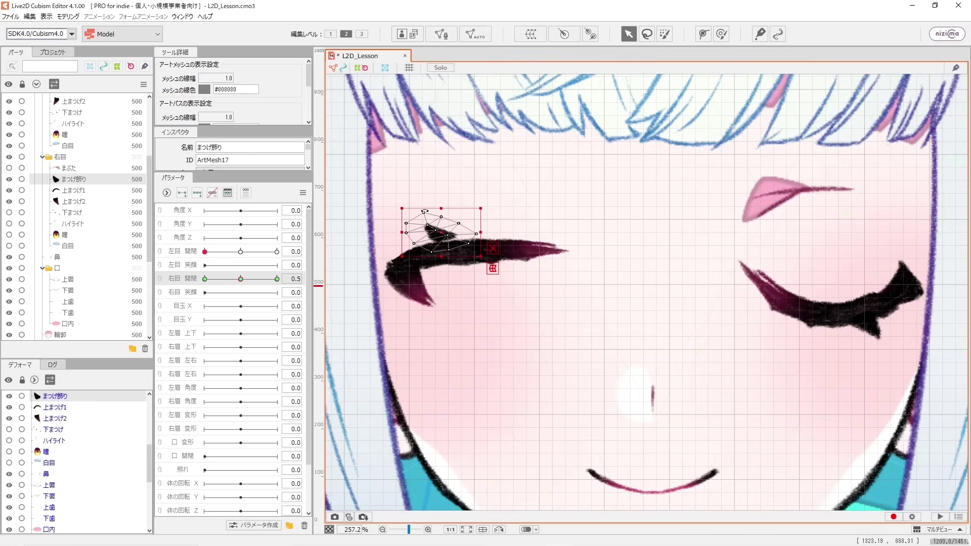
# - Set 左目 開閉 to 0.5 for comparison and adjust the height of the right まつげ飾り to match the left one
pyautogui.click(241, 251)
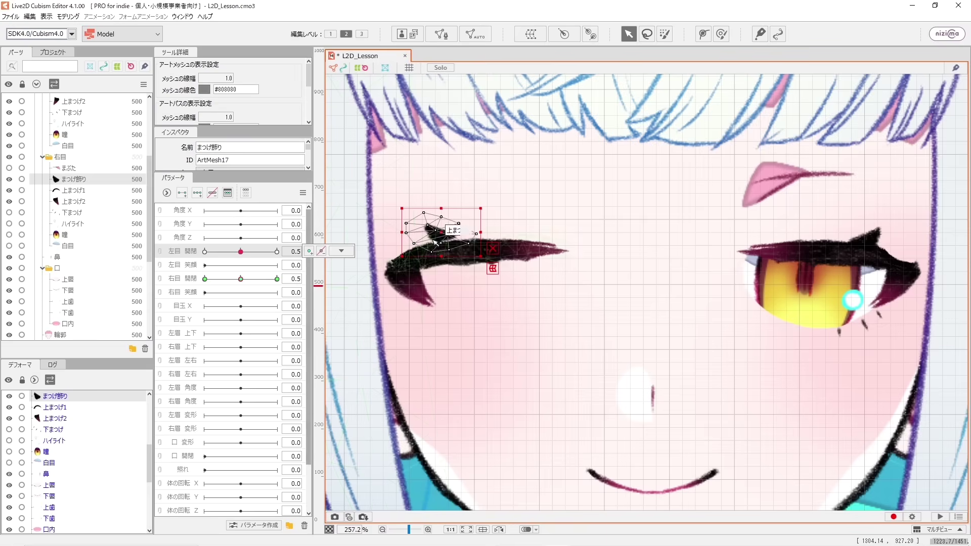
pyautogui.moveTo(441, 208); pyautogui.dragTo(443, 236)
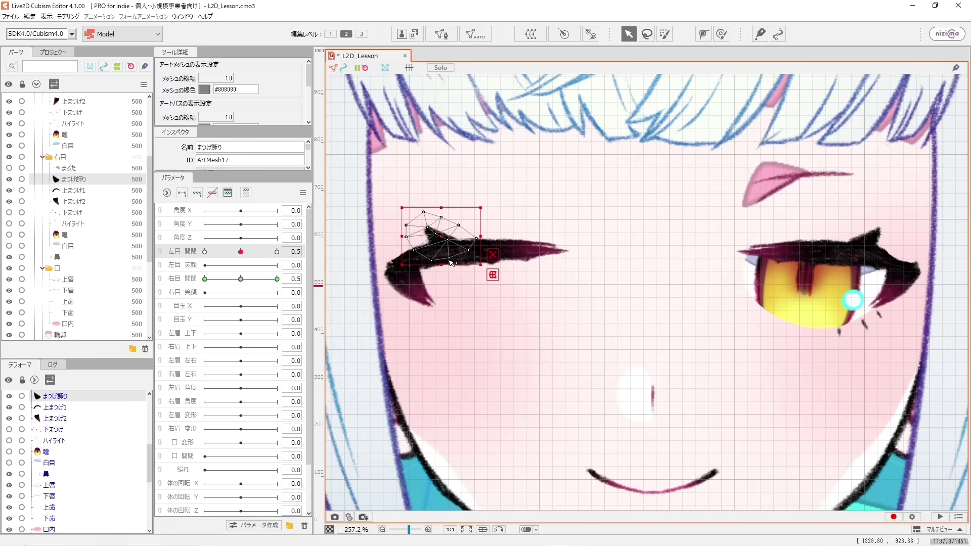
pyautogui.moveTo(441, 265); pyautogui.dragTo(444, 237)
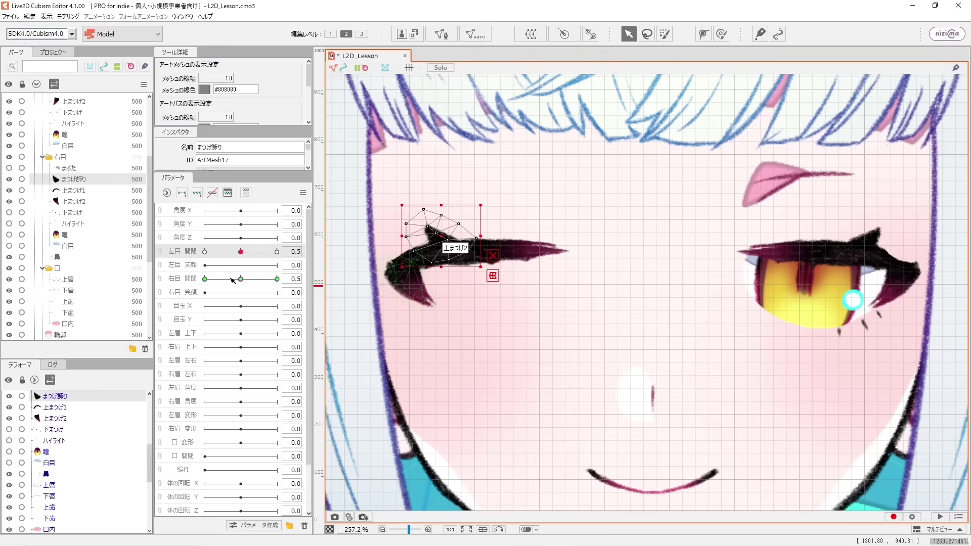
pyautogui.moveTo(233, 280); pyautogui.dragTo(255, 257)
pyautogui.click(240, 250)
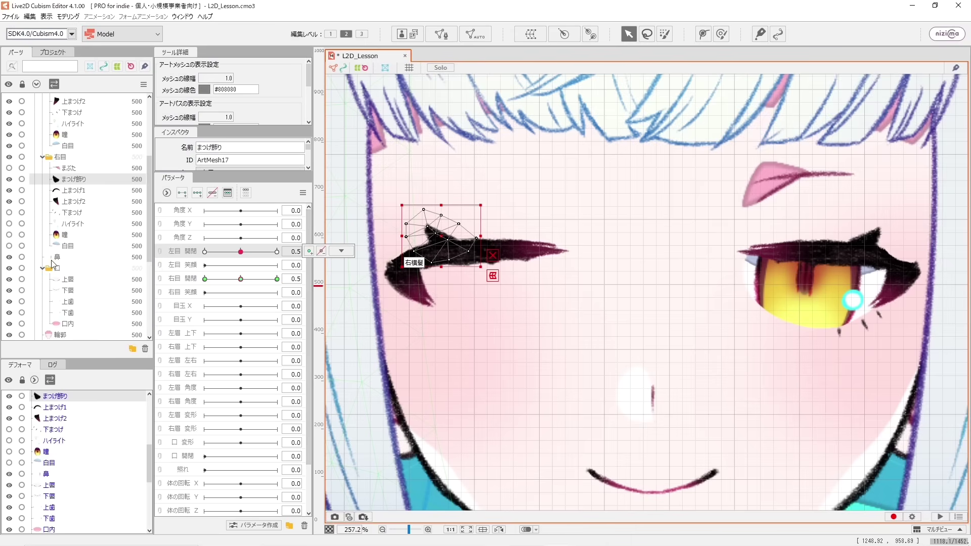
# - Show the right eye's ハイライト, 瞳 and 白目 parts again
pyautogui.click(46, 225)
pyautogui.click(9, 223)
pyautogui.click(9, 234)
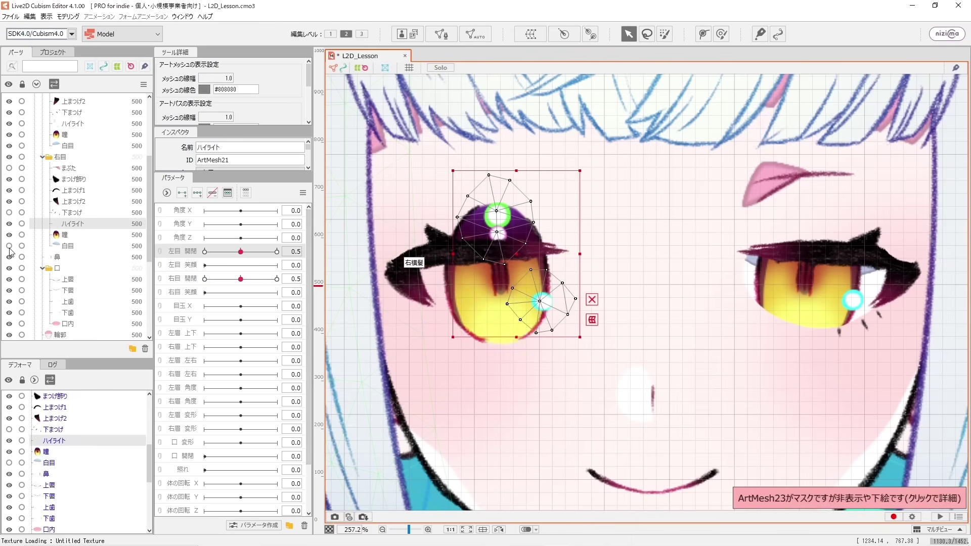
pyautogui.click(9, 246)
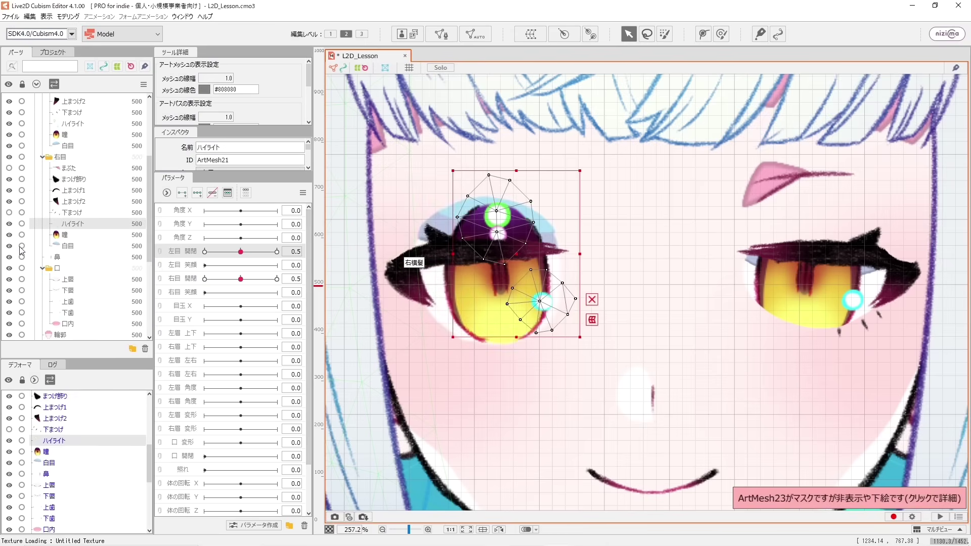
# - Key the right eye's 白目 at both ends of 右目 開閉 and squash it vertically into a thin strip at 0.0
pyautogui.click(51, 247)
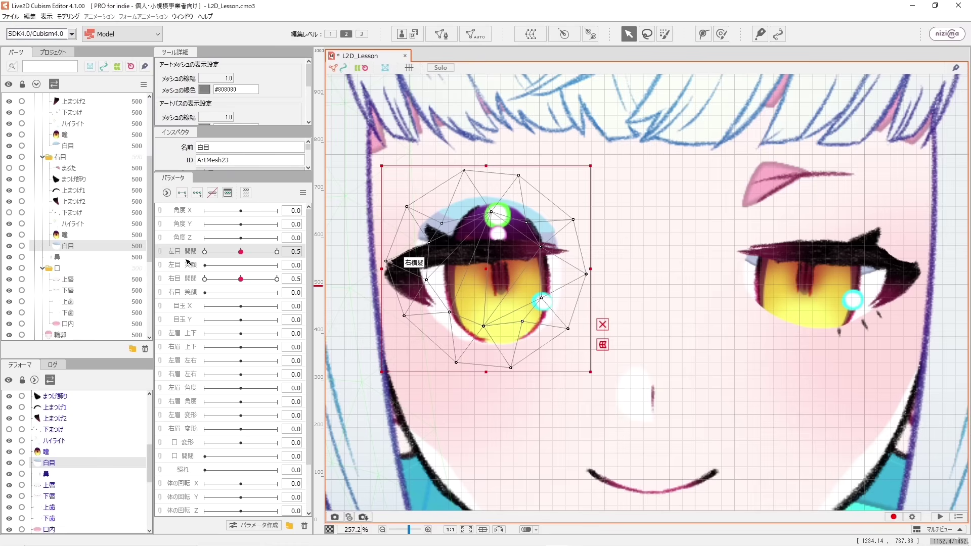
pyautogui.click(186, 284)
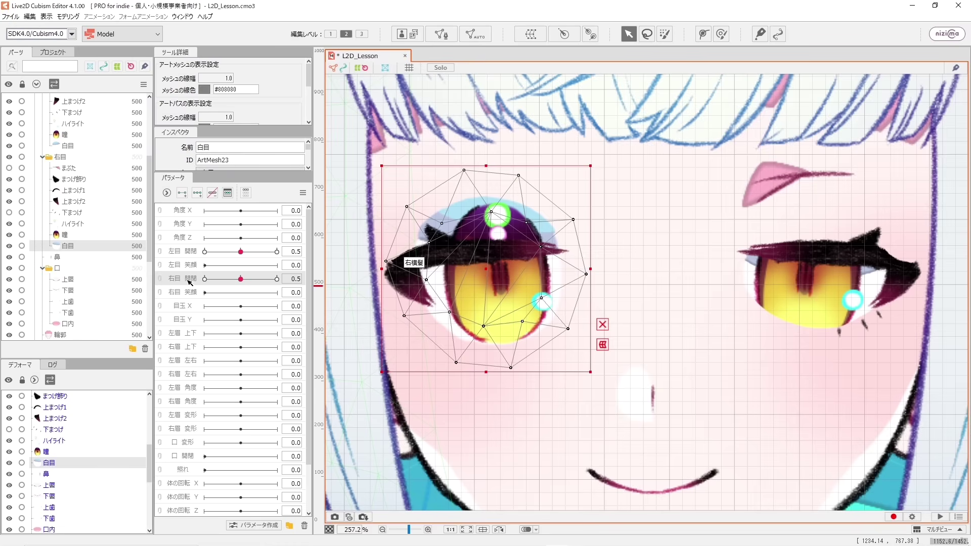
pyautogui.click(182, 195)
pyautogui.click(205, 279)
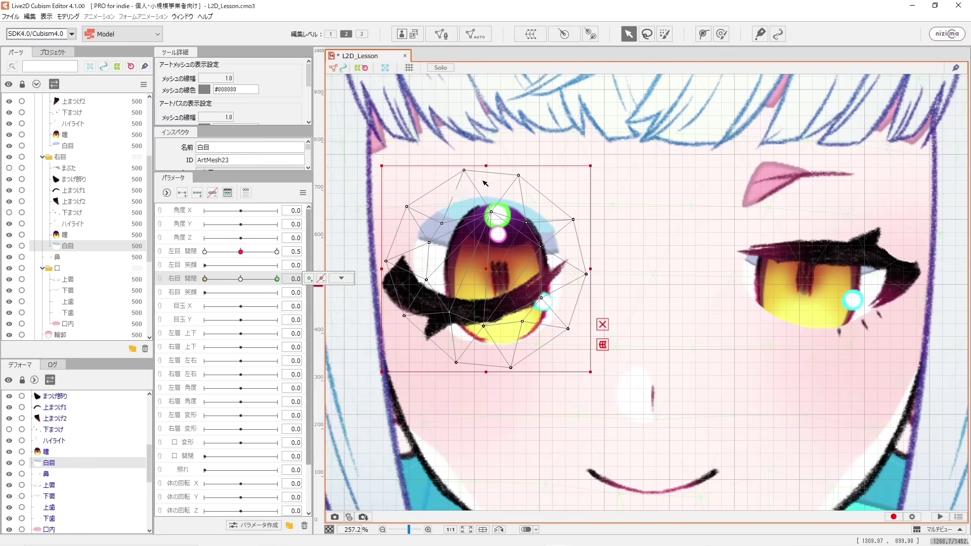
pyautogui.moveTo(486, 165); pyautogui.dragTo(478, 365)
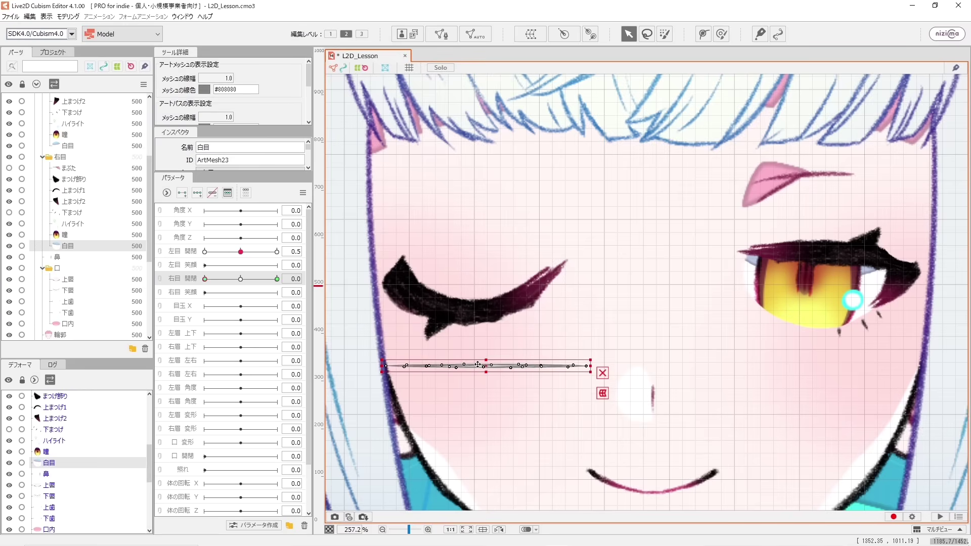
# - Place a three-point deform path along the flattened 白目 and bend it to follow the closed upper lash so it hides behind it
pyautogui.click(702, 34)
pyautogui.click(587, 367)
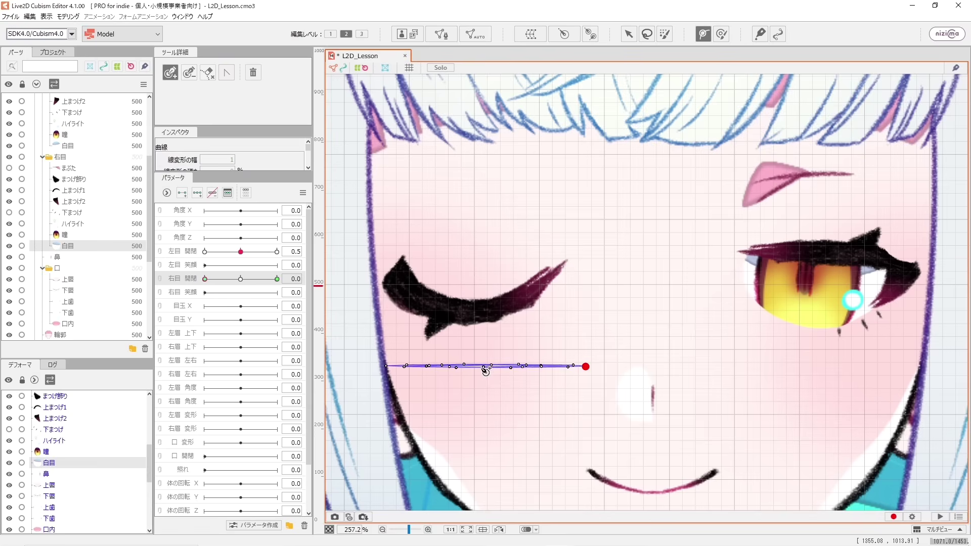
pyautogui.click(482, 368)
pyautogui.click(386, 367)
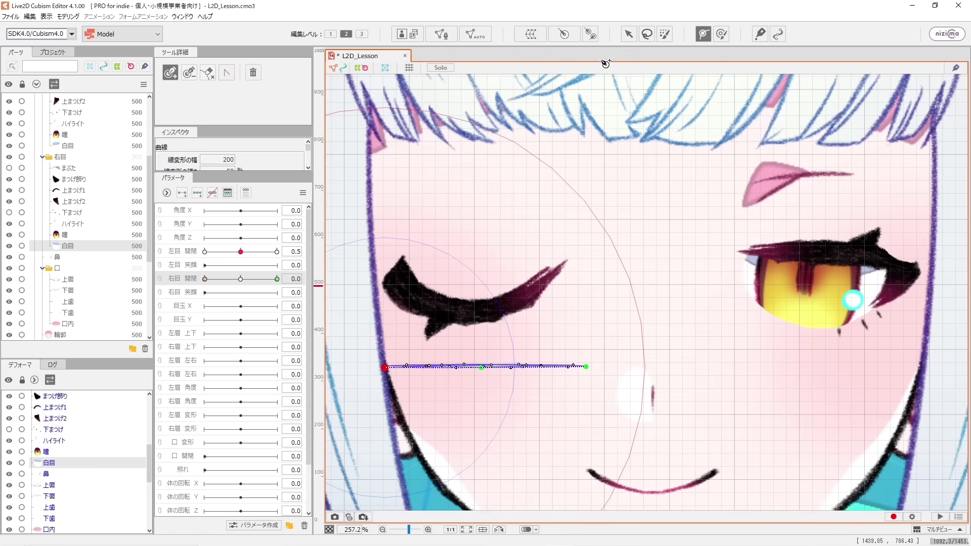
pyautogui.click(628, 35)
pyautogui.moveTo(481, 368); pyautogui.dragTo(481, 312)
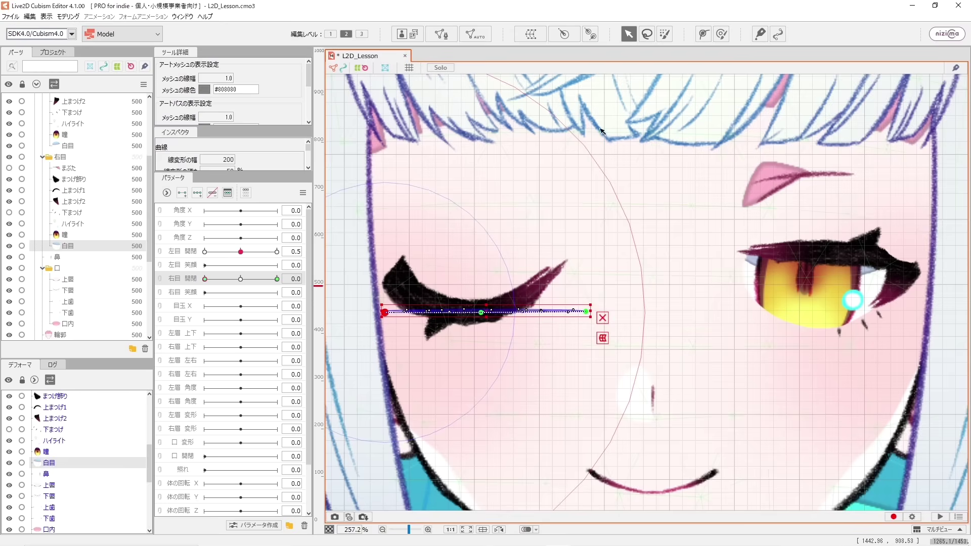
pyautogui.moveTo(587, 314); pyautogui.dragTo(586, 249)
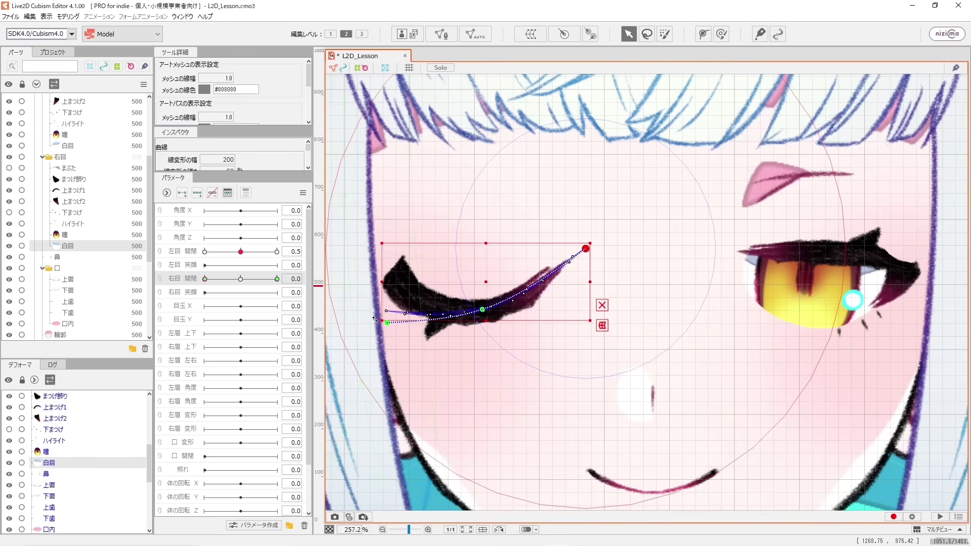
pyautogui.moveTo(387, 323); pyautogui.dragTo(393, 295)
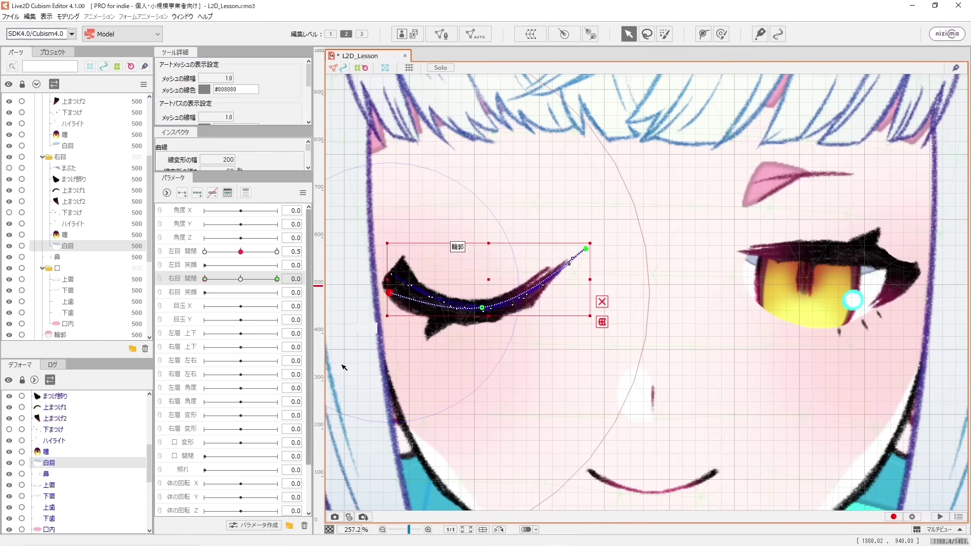
# - Deselect 白目 and scrub 右目 開閉 between closed and open to check how the right eye's inner parts move
pyautogui.click(421, 373)
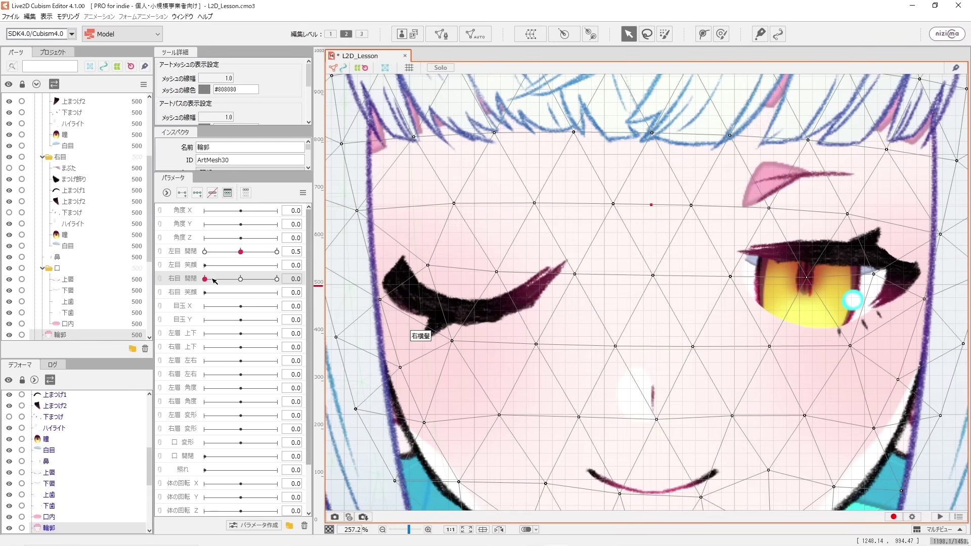
pyautogui.moveTo(215, 279); pyautogui.dragTo(279, 286)
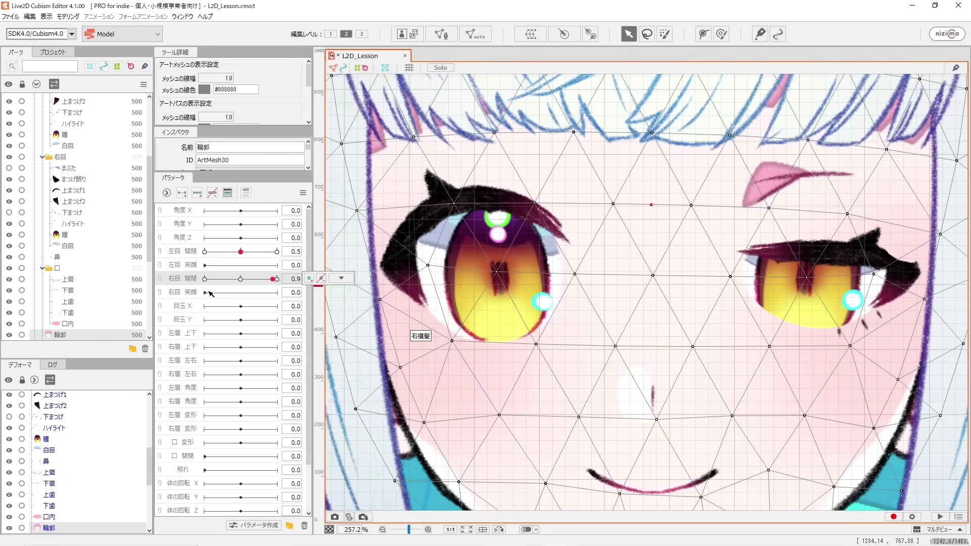
pyautogui.moveTo(220, 281); pyautogui.dragTo(186, 290)
pyautogui.moveTo(304, 300); pyautogui.dragTo(171, 289)
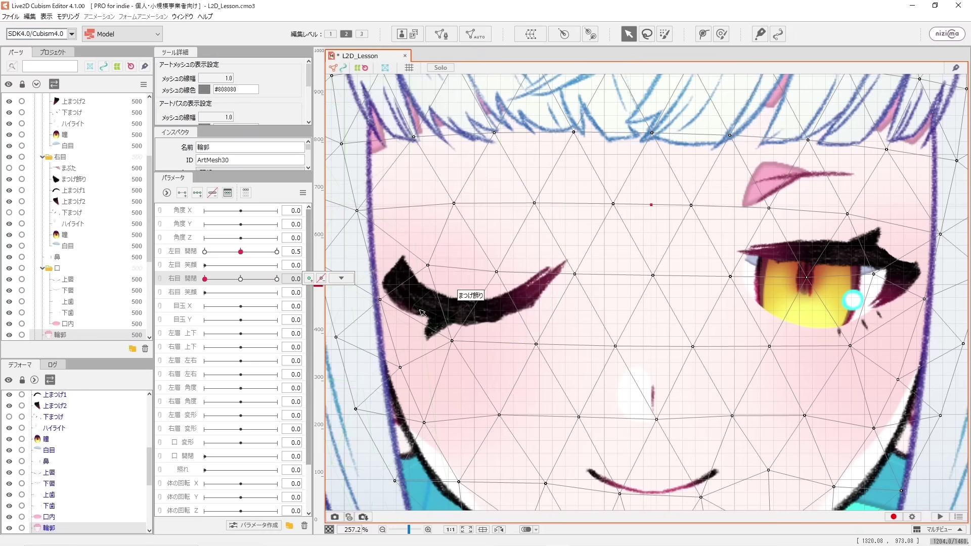
pyautogui.click(342, 278)
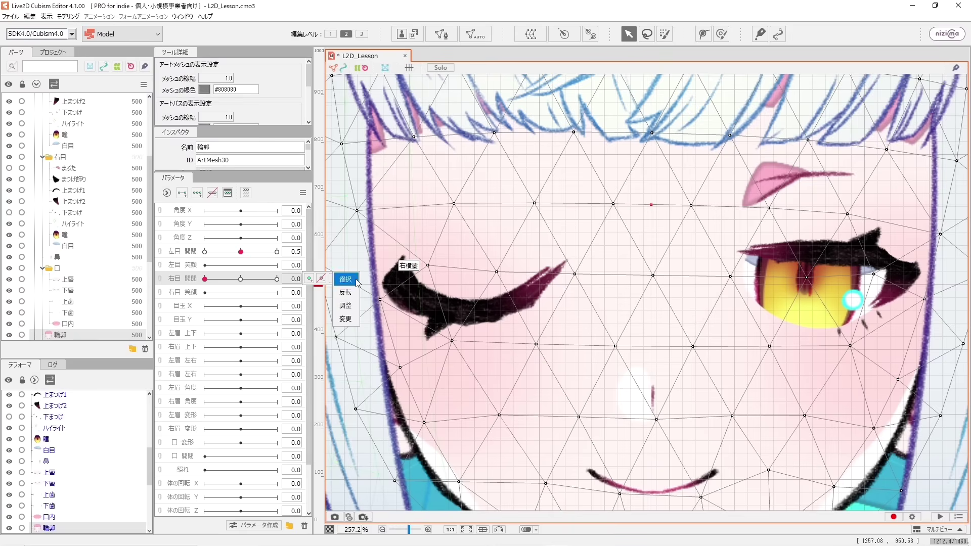
# - Show the right eye's 下まつげ and add keys for it at both ends of 右目 開閉
pyautogui.click(75, 215)
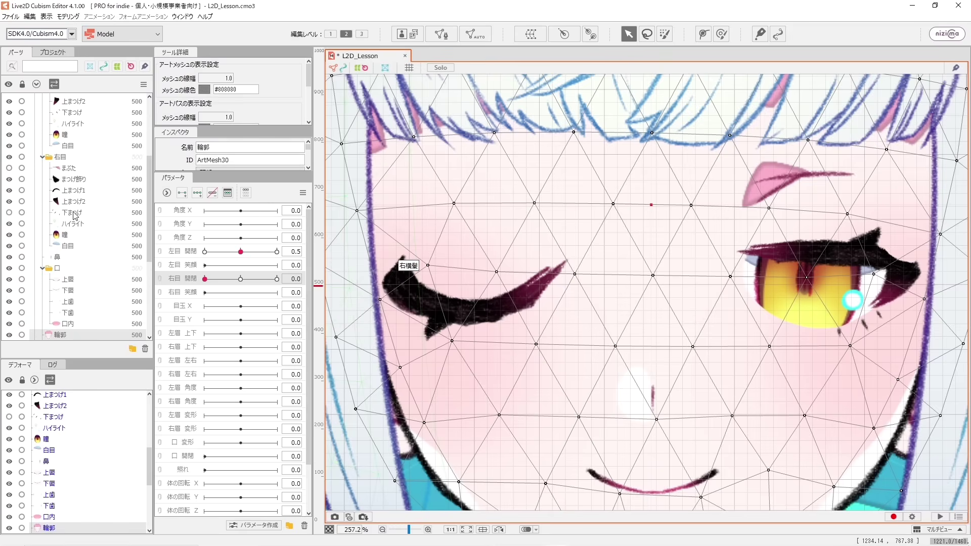
pyautogui.doubleClick(75, 216)
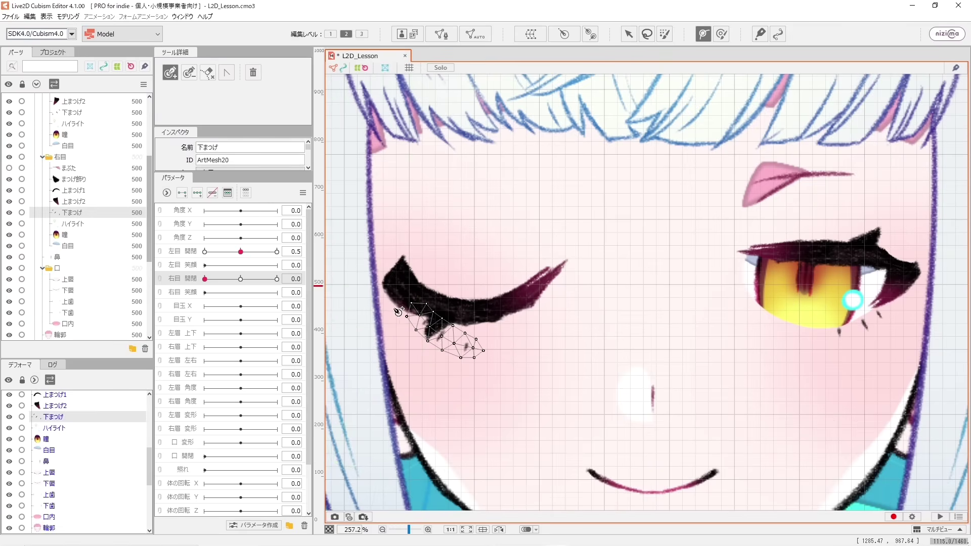
pyautogui.click(181, 193)
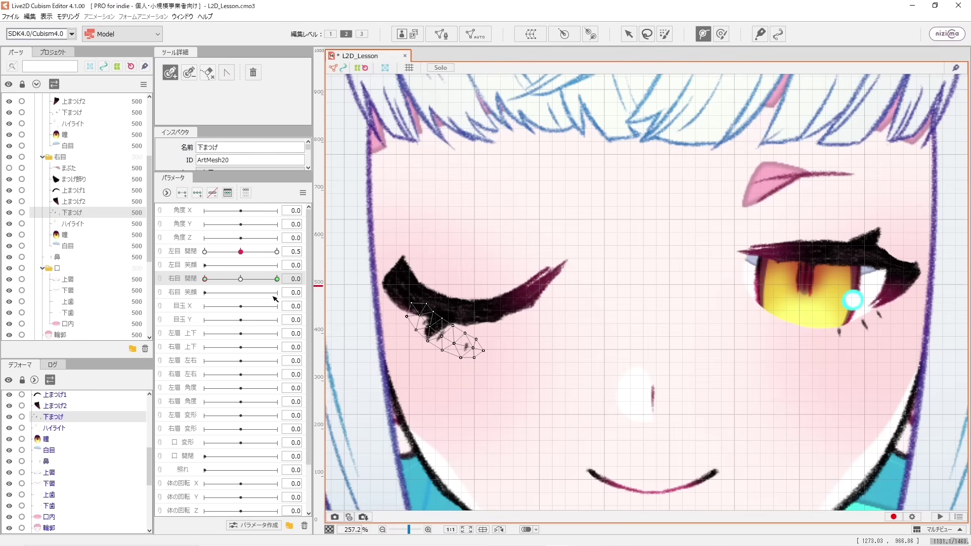
# - Place a three-point deform path along 下まつげ and raise its points so the lower lash hides behind the closed upper lash at 0.0
pyautogui.click(703, 35)
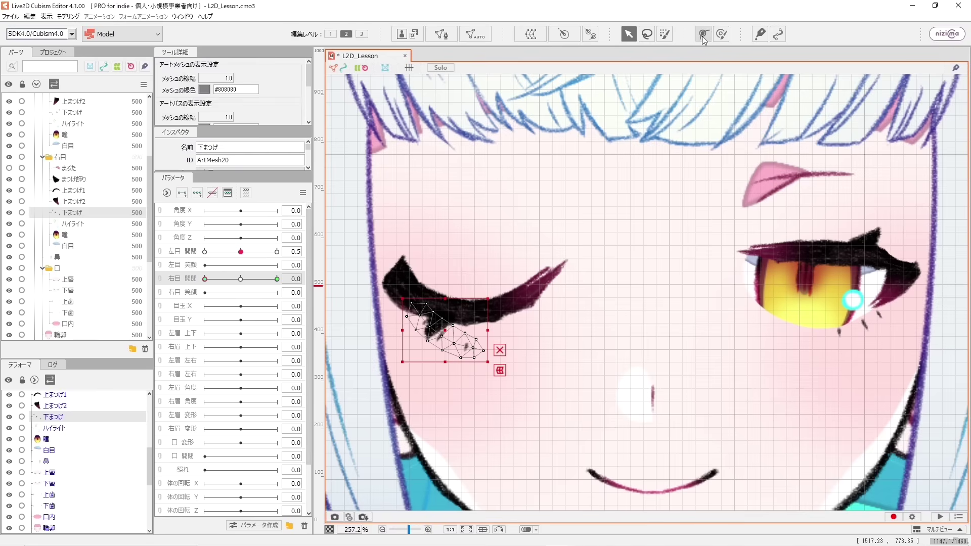
pyautogui.click(703, 35)
pyautogui.click(409, 302)
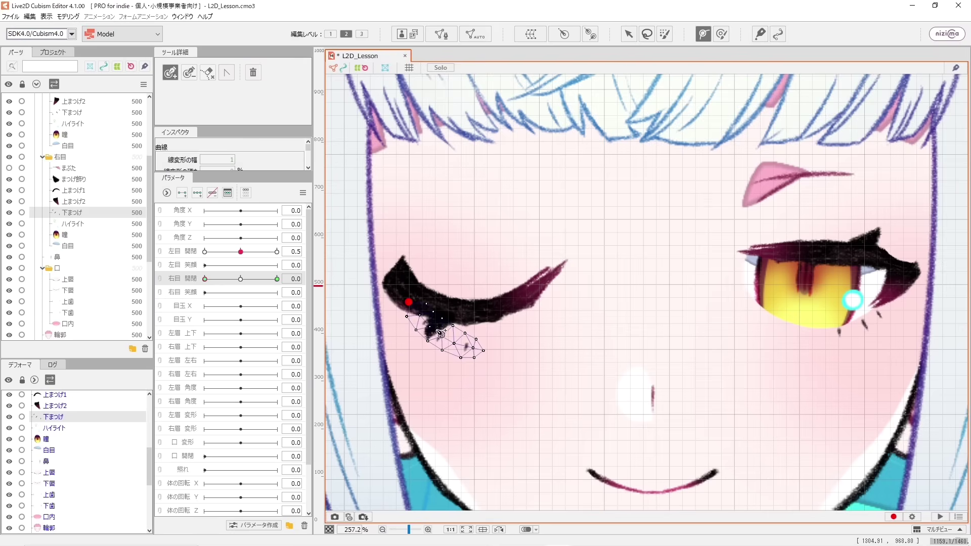
pyautogui.click(443, 334)
pyautogui.click(484, 351)
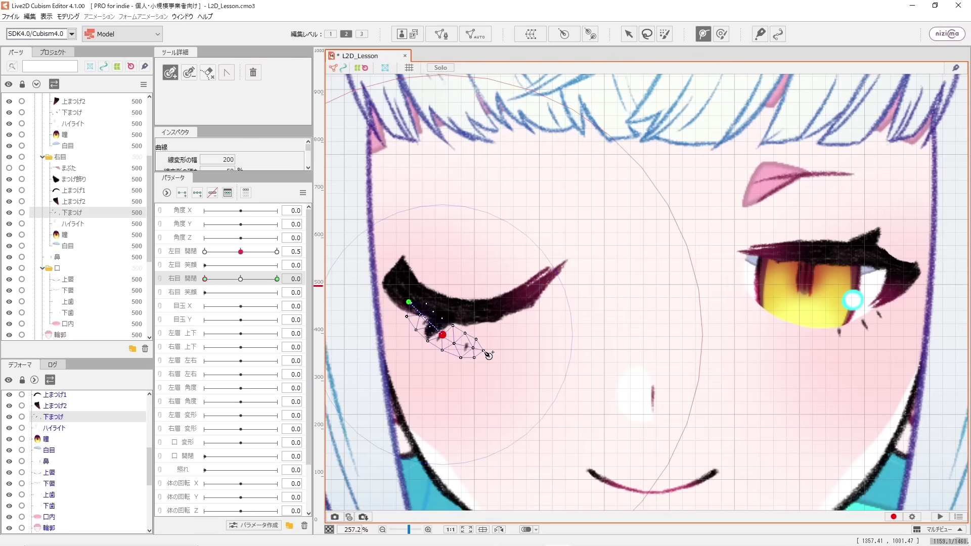
pyautogui.click(630, 38)
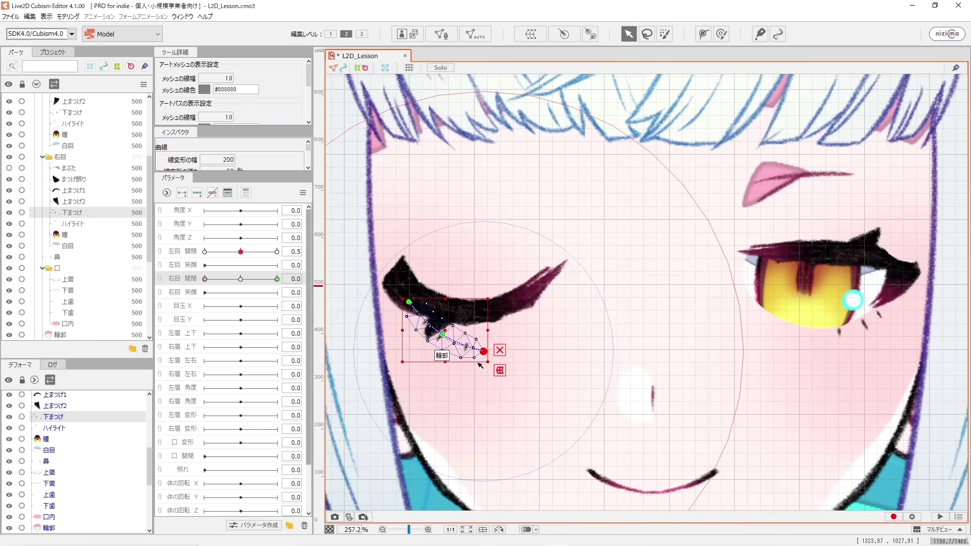
pyautogui.moveTo(484, 352); pyautogui.dragTo(484, 313)
pyautogui.moveTo(443, 339); pyautogui.dragTo(409, 294)
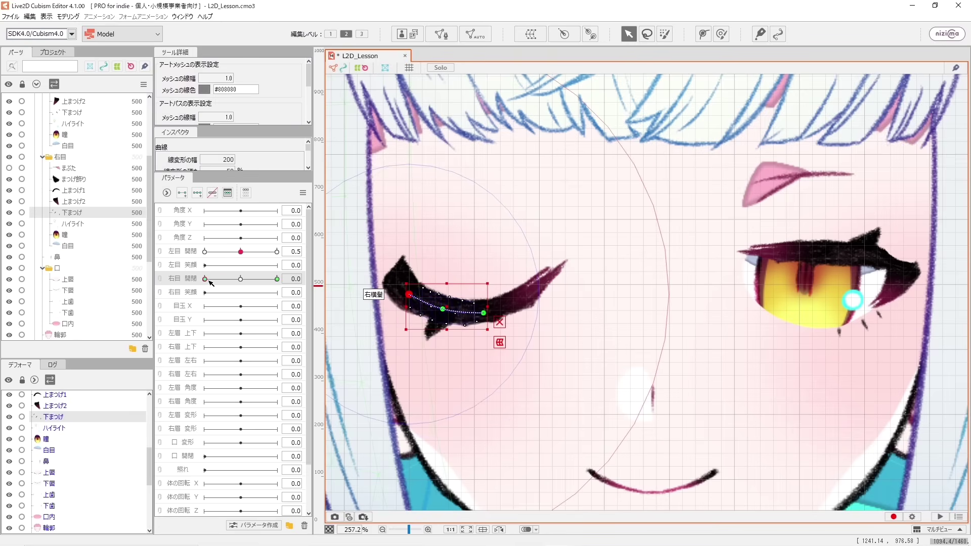
# - Check the lower lash with 右目 開閉 and set 左目 開閉 to 0.0 to compare both closed eyes
pyautogui.moveTo(211, 282); pyautogui.dragTo(181, 288)
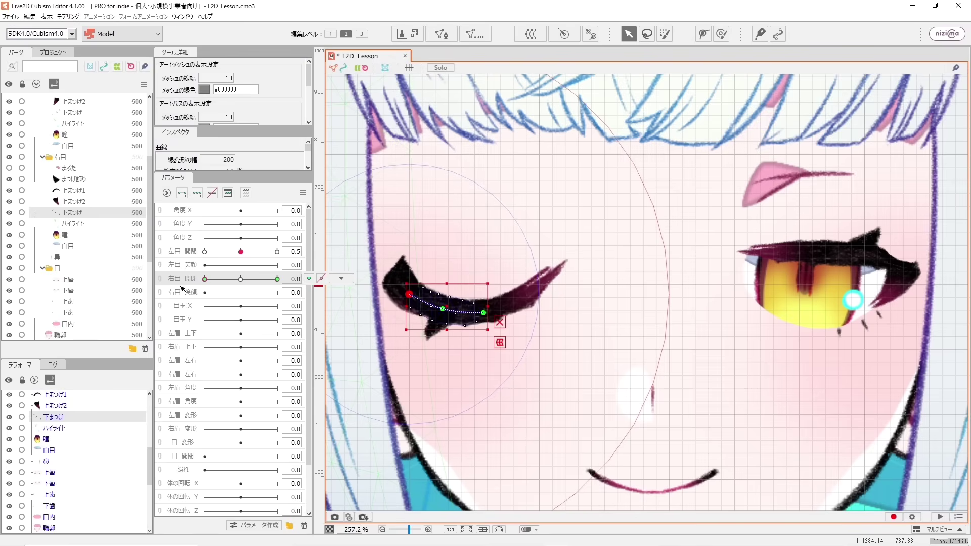
pyautogui.moveTo(239, 254); pyautogui.dragTo(166, 287)
pyautogui.click(205, 279)
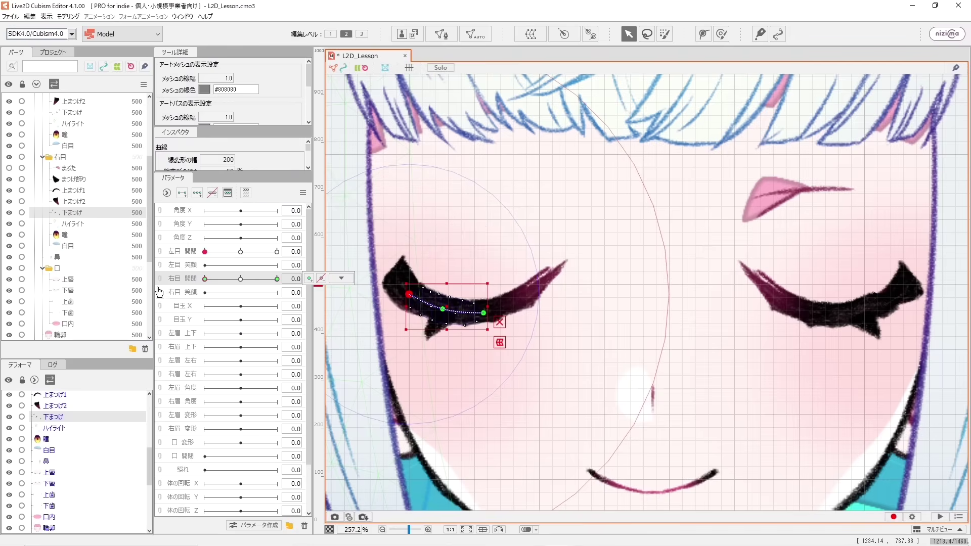
# - Show the right eye's まぶた, key it at both ends of 右目 開閉, and lower it at 0.0 to match the left eyelid
pyautogui.click(8, 169)
pyautogui.click(8, 170)
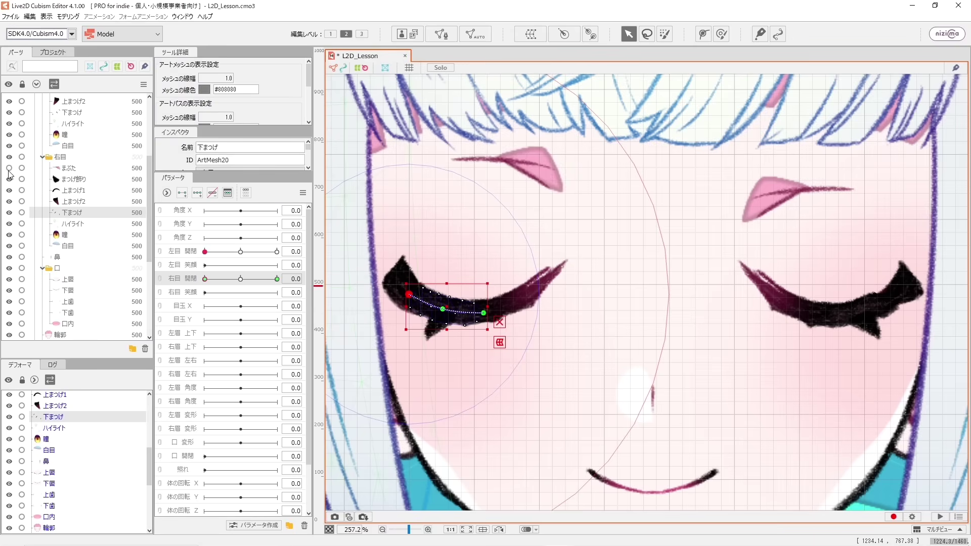
pyautogui.click(69, 167)
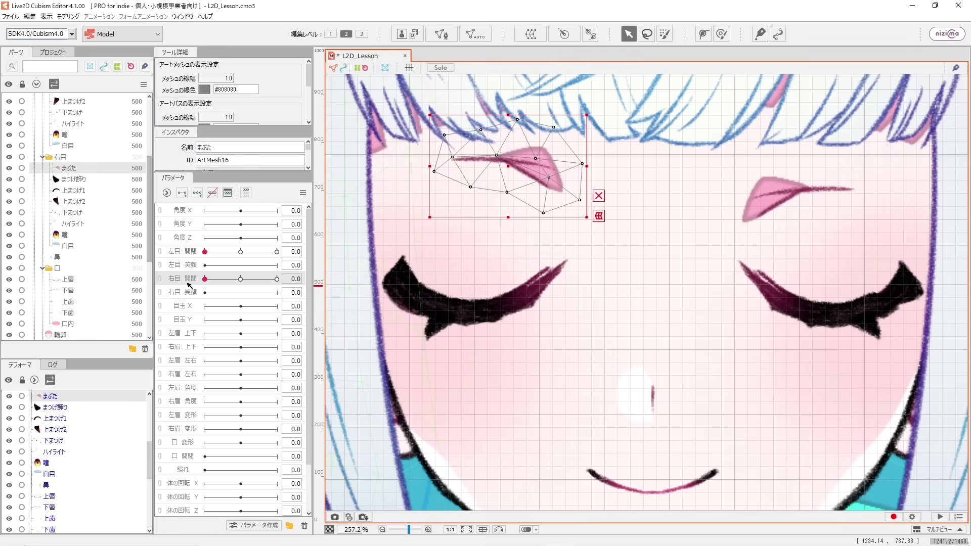
pyautogui.click(182, 193)
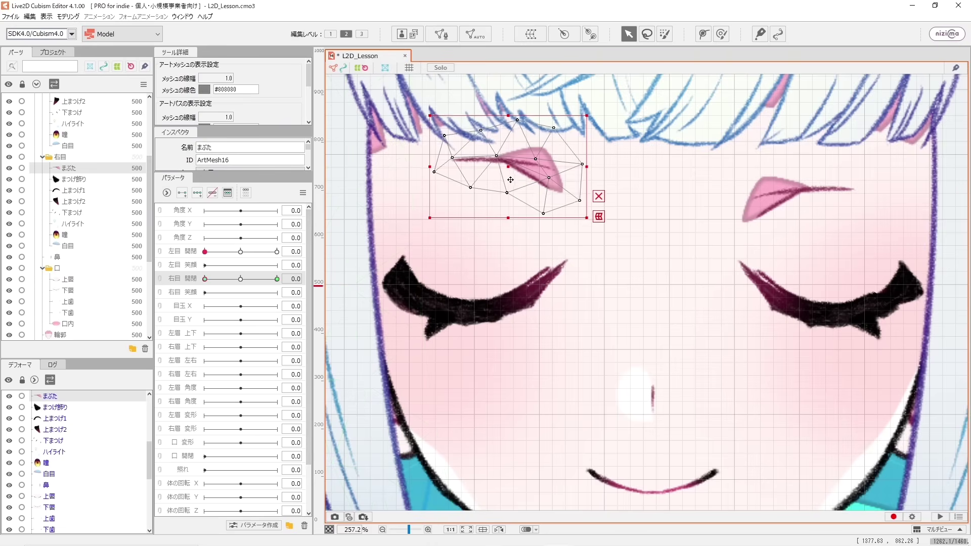
pyautogui.moveTo(507, 172); pyautogui.dragTo(509, 197)
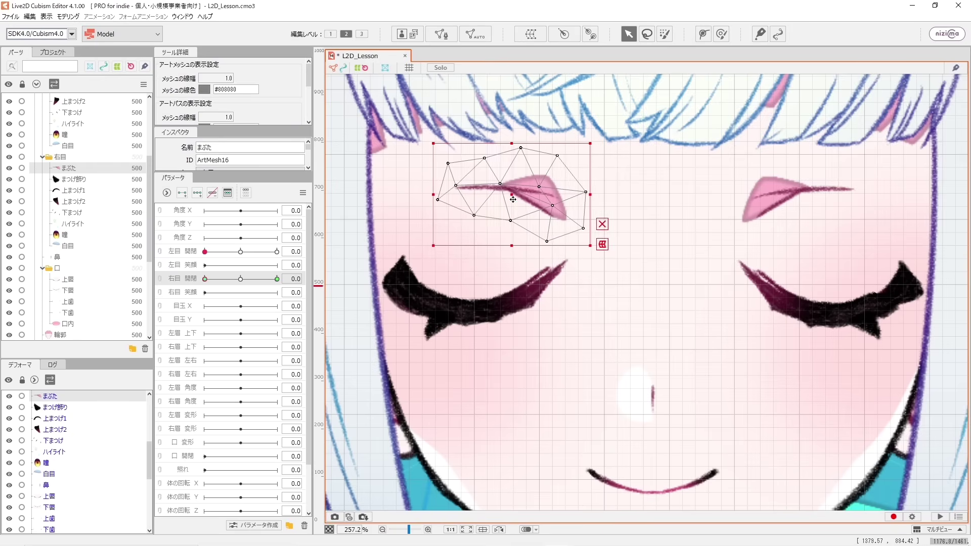
# - Scrub 右目 開閉 and 左目 開閉 to check both eyes opening, and reset all parameters to their default values
pyautogui.moveTo(204, 279)
pyautogui.mouseDown()
pyautogui.moveTo(254, 279)
pyautogui.moveTo(187, 272)
pyautogui.moveTo(295, 278)
pyautogui.moveTo(204, 275)
pyautogui.moveTo(252, 247)
pyautogui.moveTo(169, 250)
pyautogui.moveTo(321, 253)
pyautogui.moveTo(186, 296)
pyautogui.moveTo(263, 278)
pyautogui.moveTo(177, 277)
pyautogui.mouseUp()
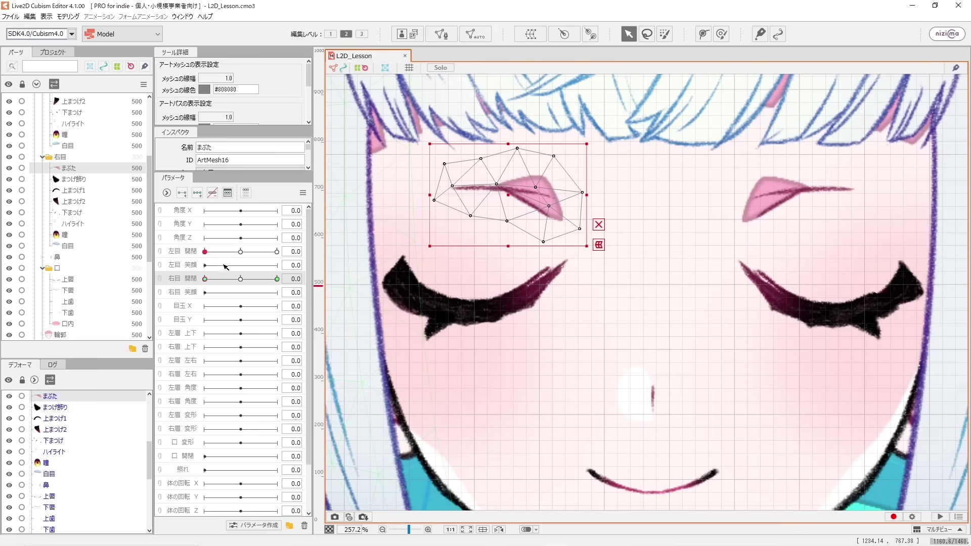
pyautogui.moveTo(214, 258); pyautogui.dragTo(268, 279)
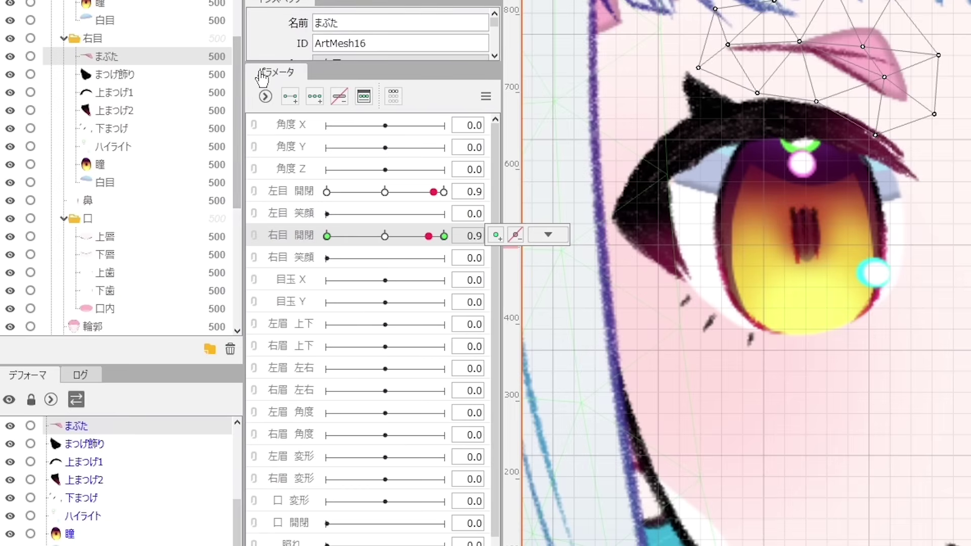
pyautogui.click(486, 97)
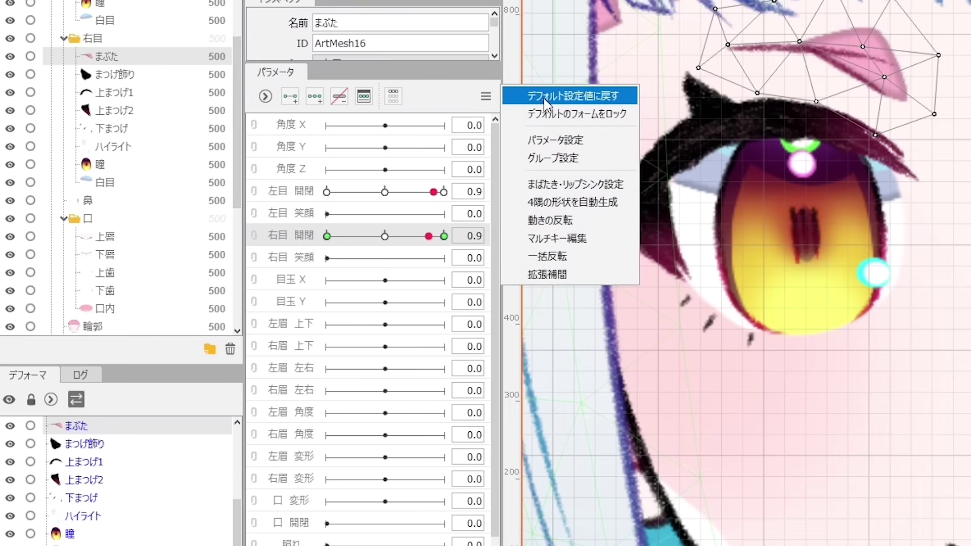
pyautogui.click(598, 100)
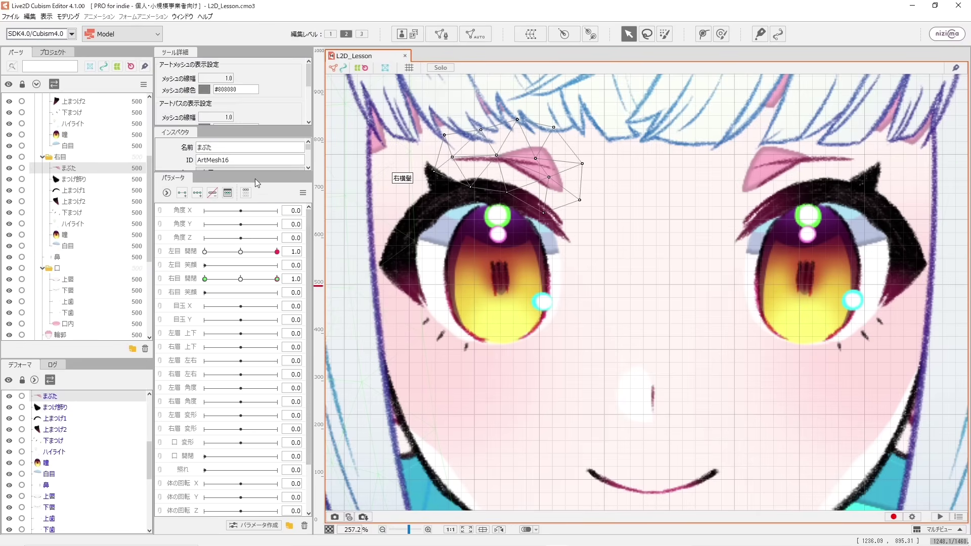
# - Deselect the まぶた mesh and switch 左目 開閉 between 0.0 and 1.0 to check the left eye's blink on the whole face
pyautogui.scroll(-3, 686, 265)
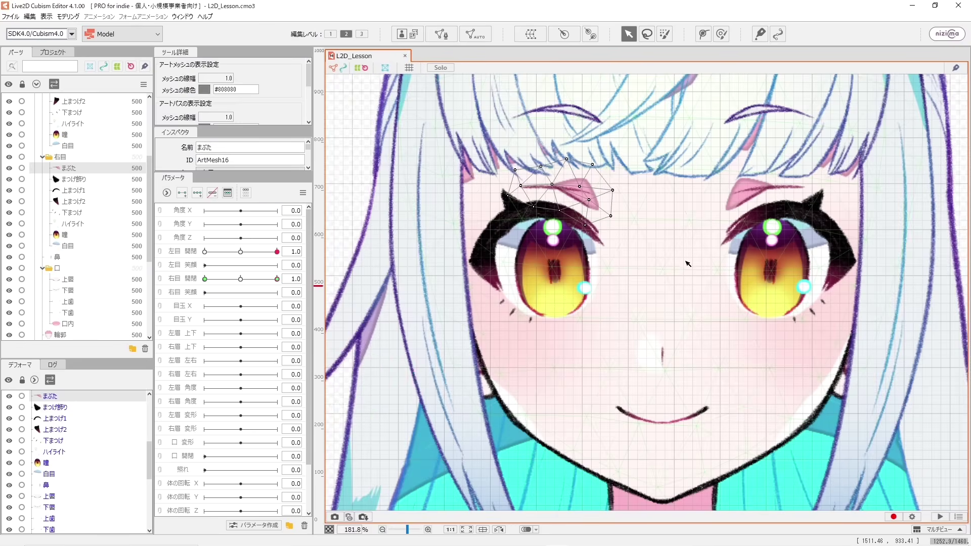
pyautogui.click(488, 226)
pyautogui.moveTo(488, 226); pyautogui.dragTo(448, 242)
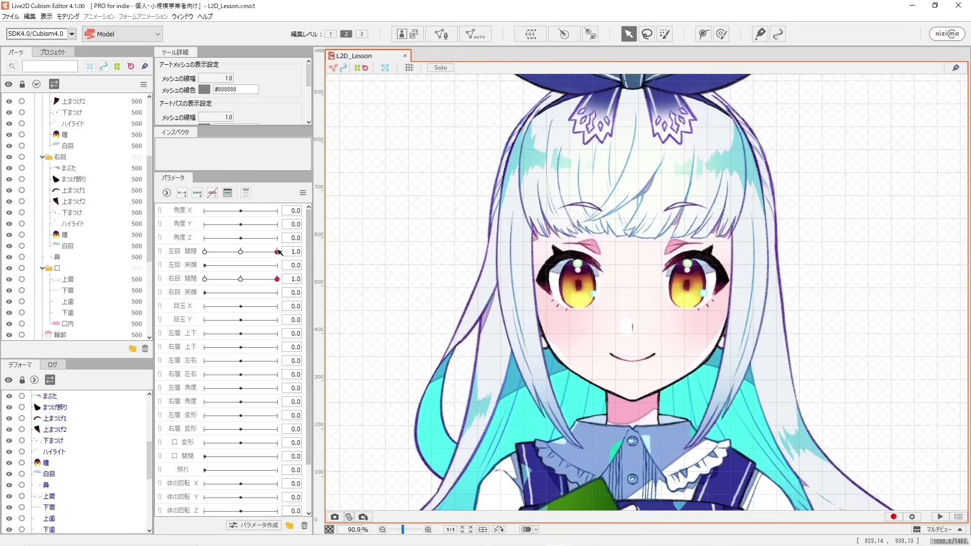
pyautogui.click(204, 251)
pyautogui.click(276, 251)
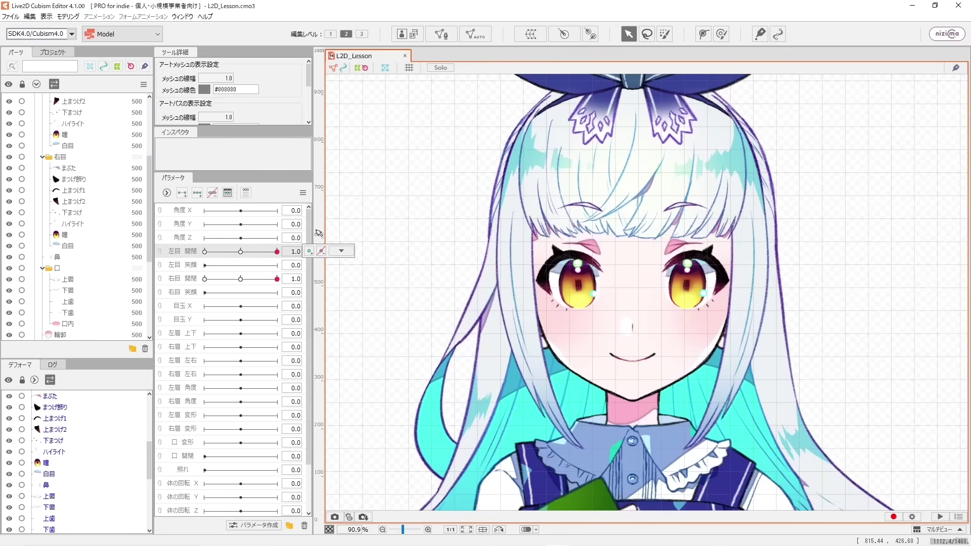
# - Return all parameters to their default values and save the model file
pyautogui.click(303, 192)
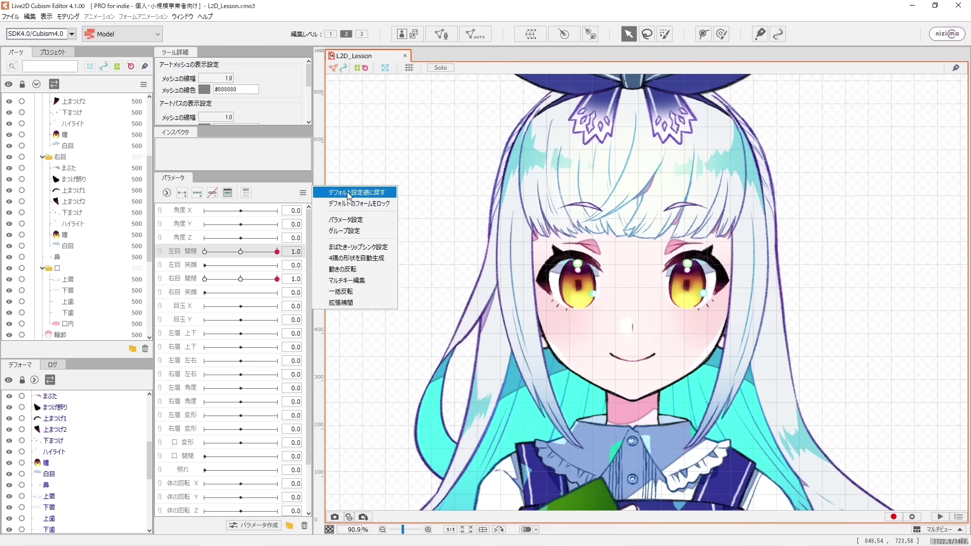
pyautogui.click(348, 194)
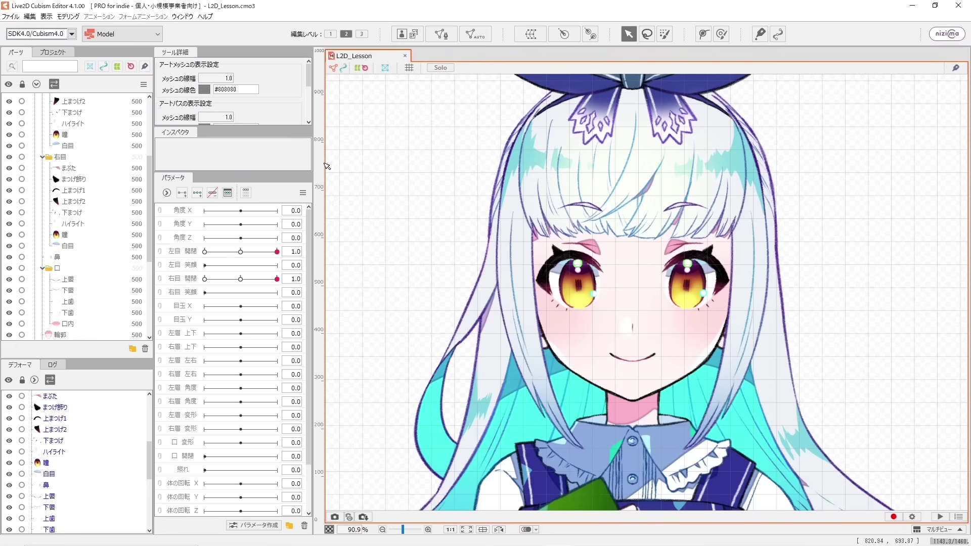
pyautogui.click(302, 193)
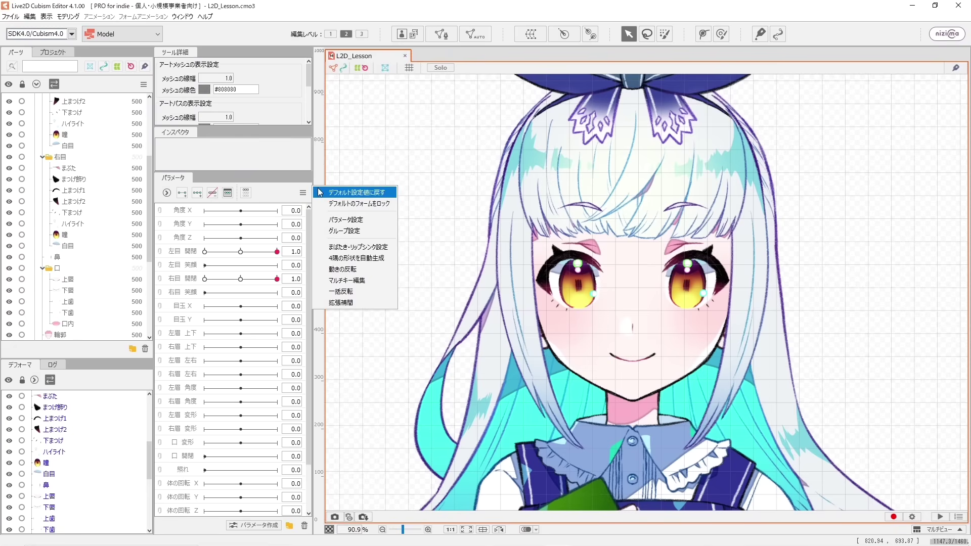
pyautogui.click(318, 191)
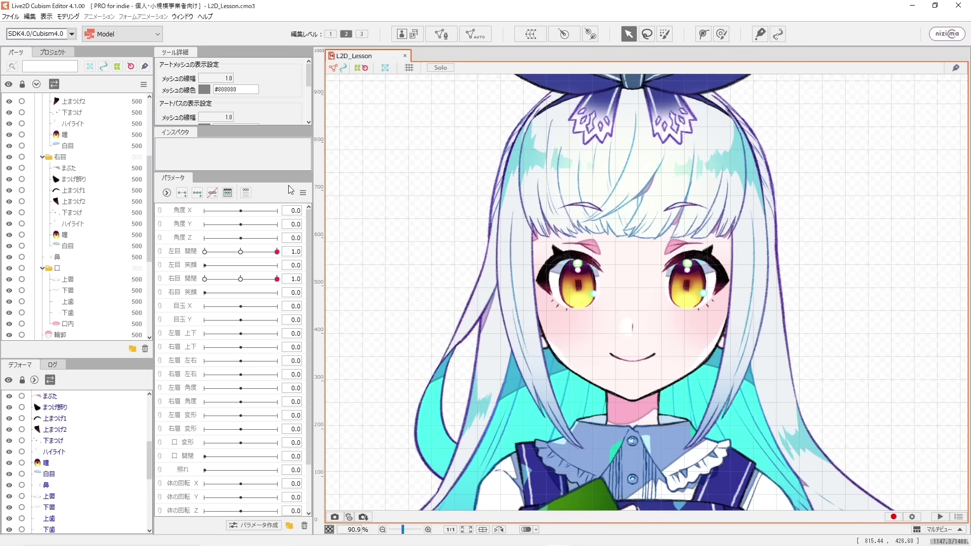
pyautogui.click(10, 16)
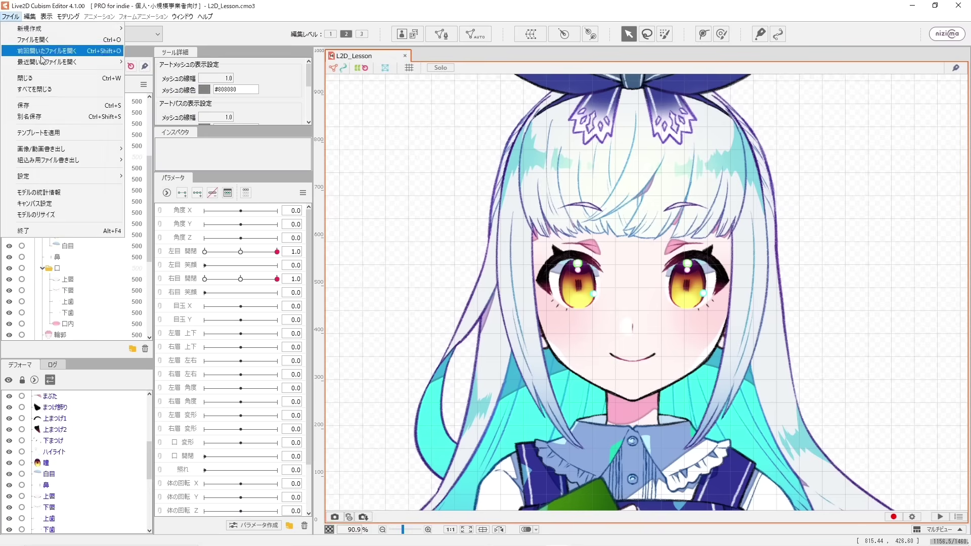
pyautogui.click(60, 109)
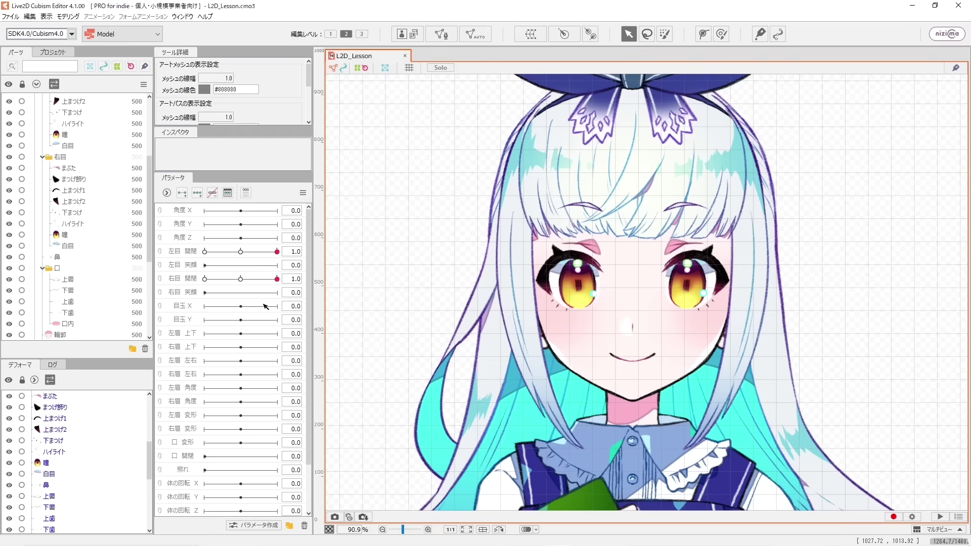
# - Try moving the left eye's 瞳 sideways toward the outer corner, and undo the move
pyautogui.scroll(3, 641, 297)
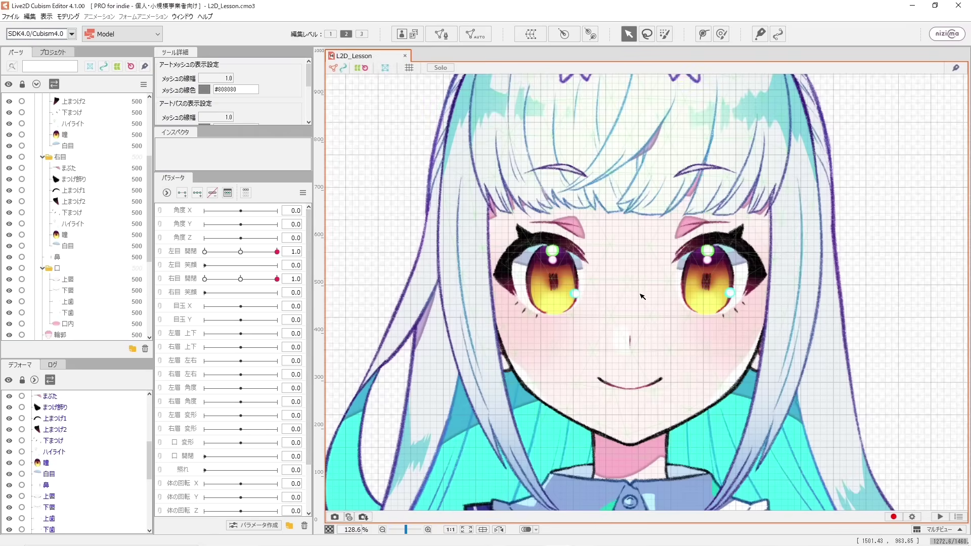
pyautogui.scroll(2, 641, 298)
pyautogui.click(738, 279)
pyautogui.moveTo(739, 278); pyautogui.dragTo(777, 280)
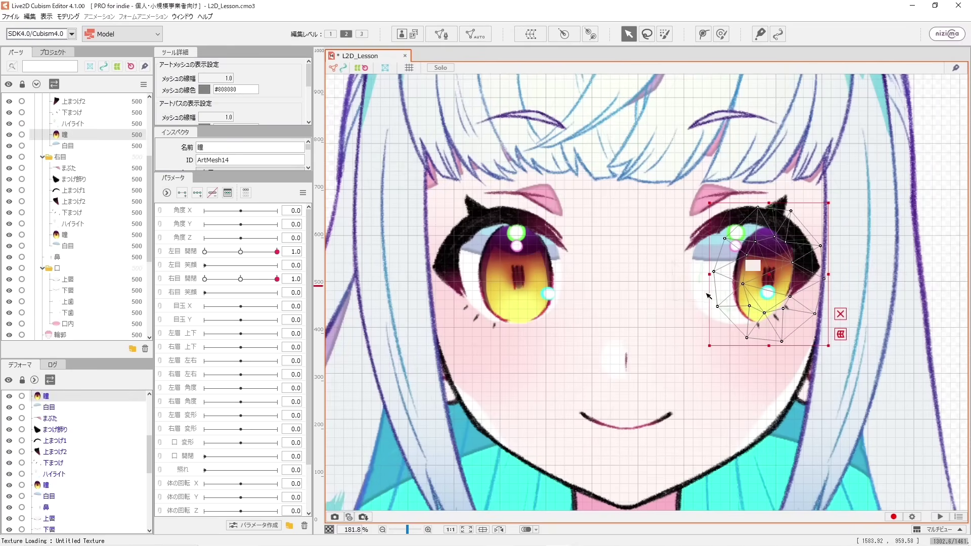
pyautogui.hotkey('ctrl', 'z')
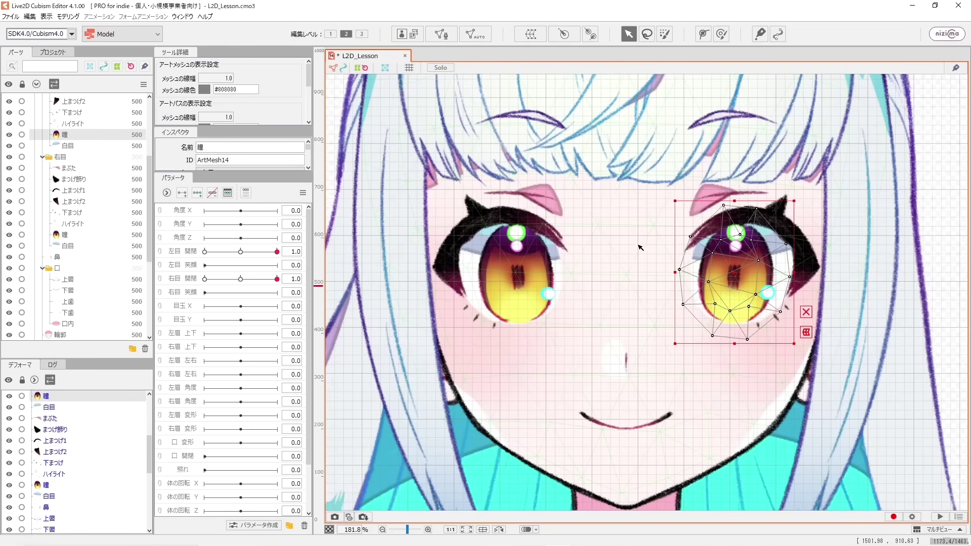
# - Compare the 目玉 X and 目玉 Y parameters, try shifting the left eye's 瞳 upward, and undo the move
pyautogui.click(191, 307)
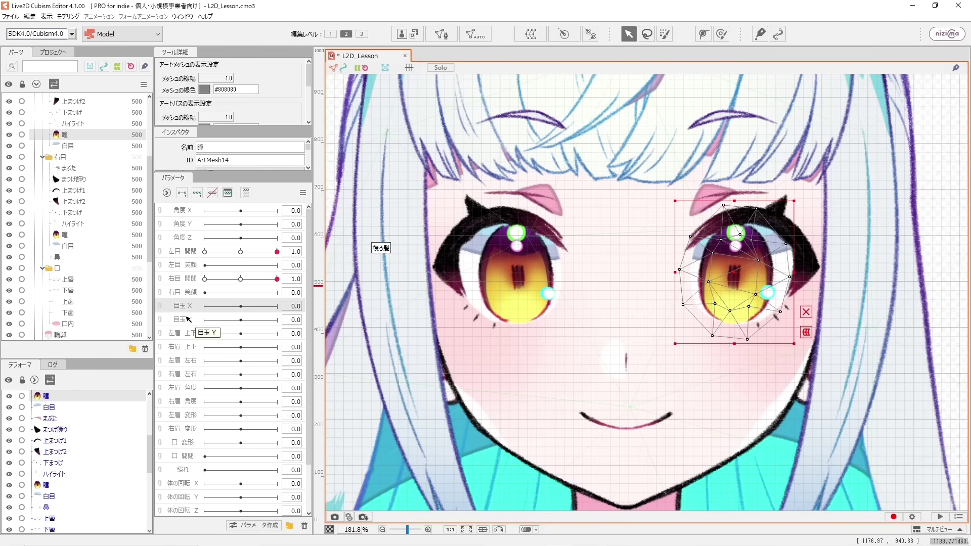
pyautogui.click(192, 319)
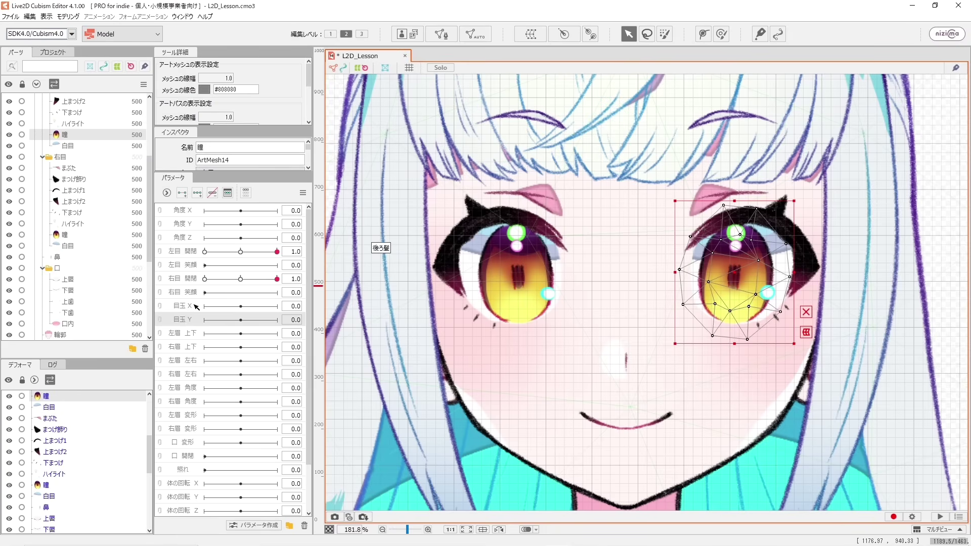
pyautogui.click(196, 307)
pyautogui.moveTo(737, 277); pyautogui.dragTo(750, 252)
pyautogui.click(173, 321)
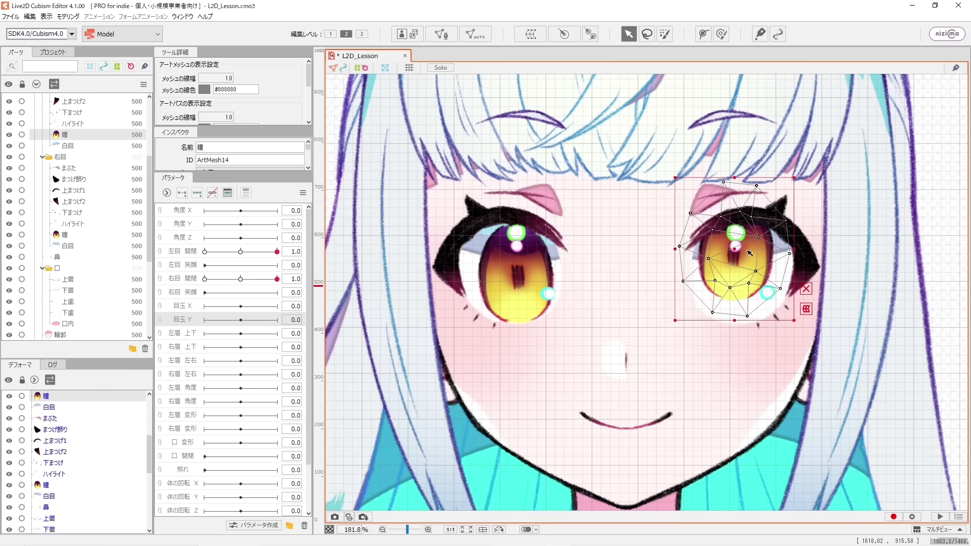
pyautogui.hotkey('ctrl', 'z')
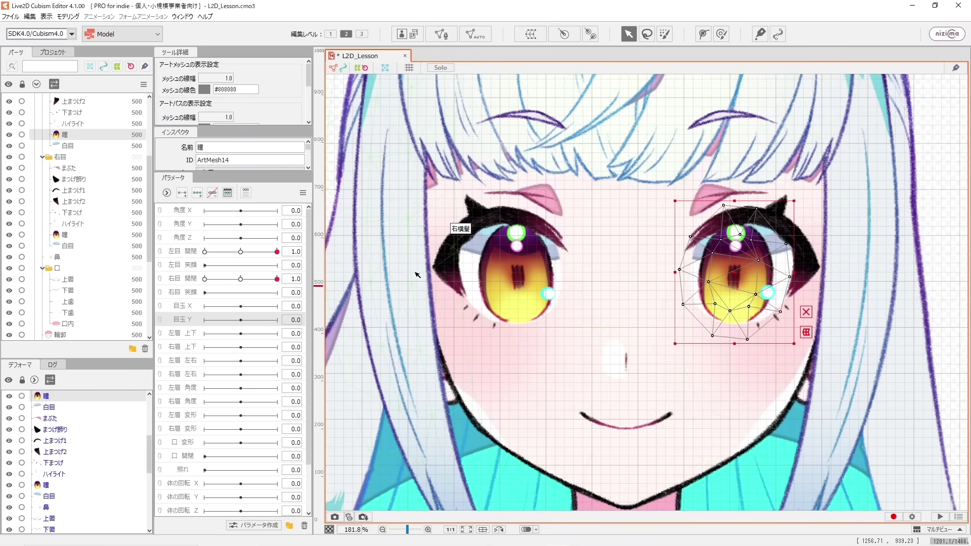
# - Select the 瞳 meshes of both eyes together and add three keys for them on 目玉 X
pyautogui.scroll(2, 131, 192)
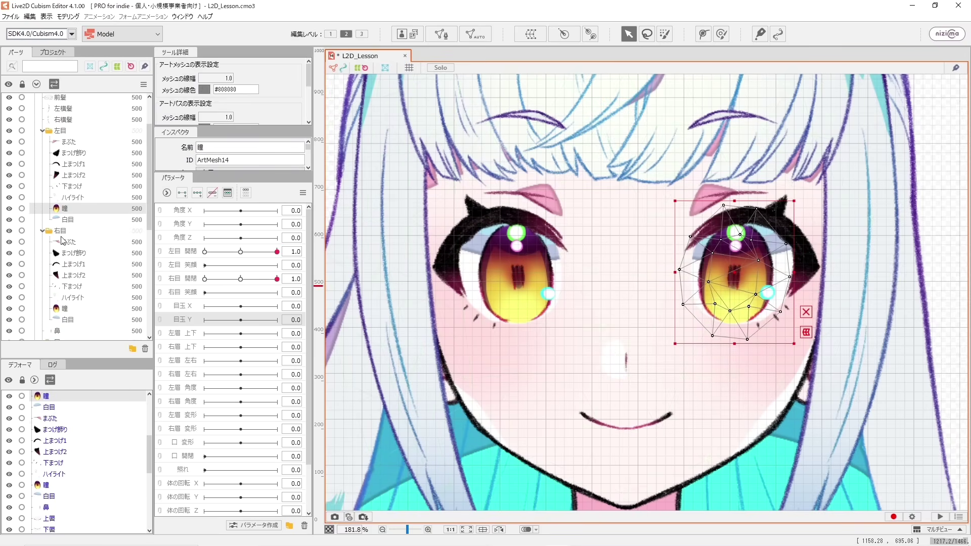
pyautogui.click(61, 308)
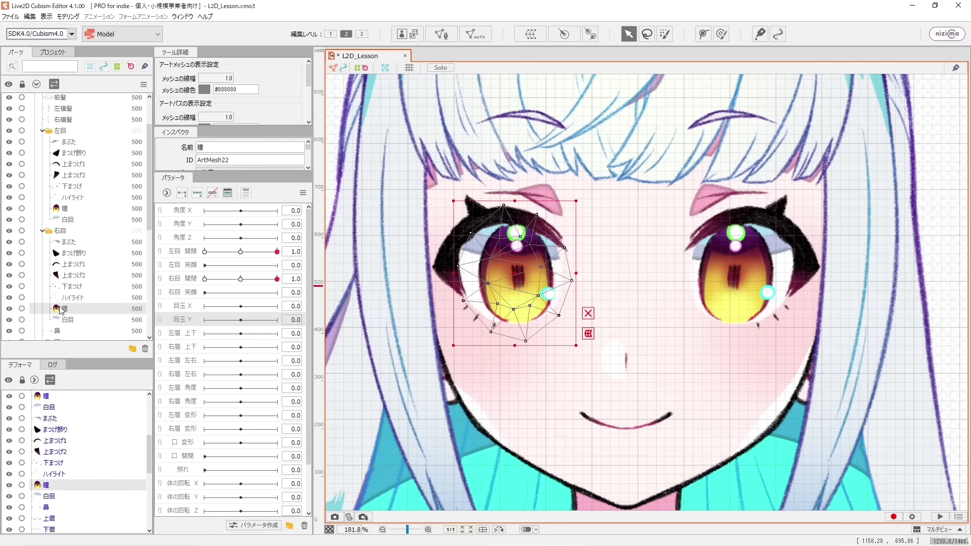
pyautogui.click(65, 208)
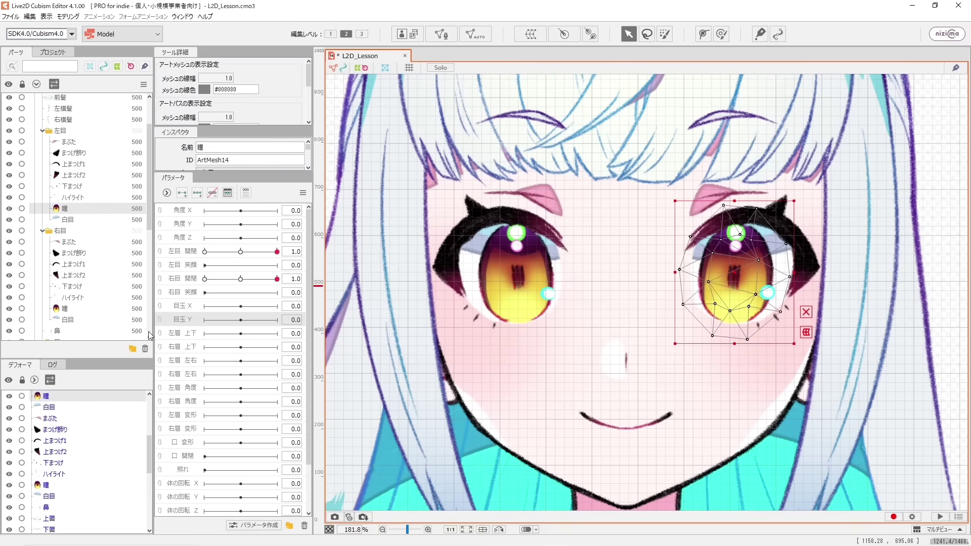
pyautogui.click(179, 305)
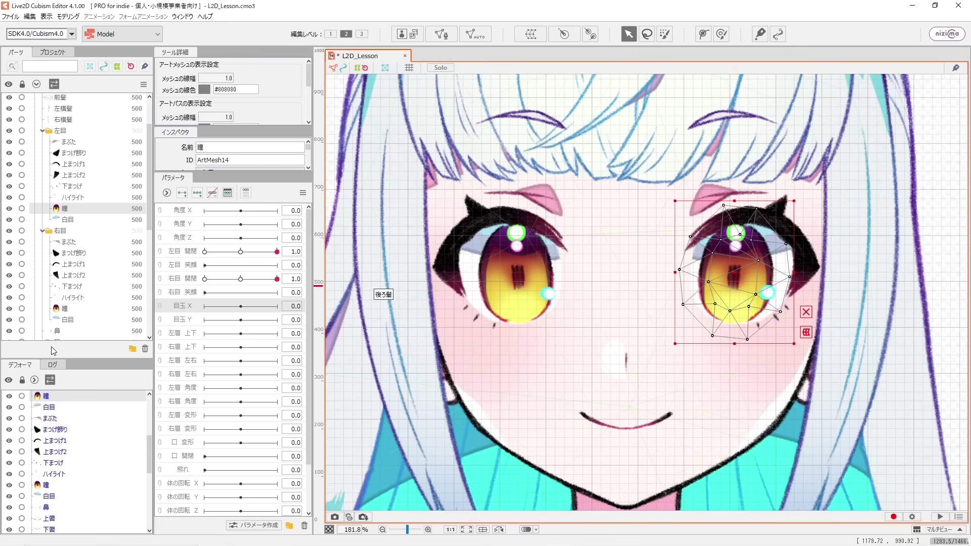
pyautogui.keyDown('ctrl'); pyautogui.click(64, 309); pyautogui.keyUp('ctrl')
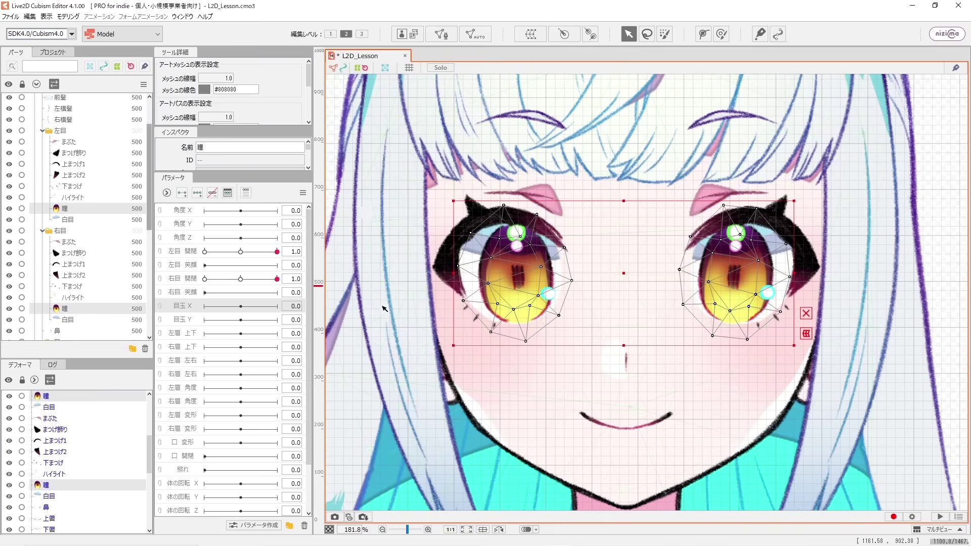
pyautogui.click(197, 192)
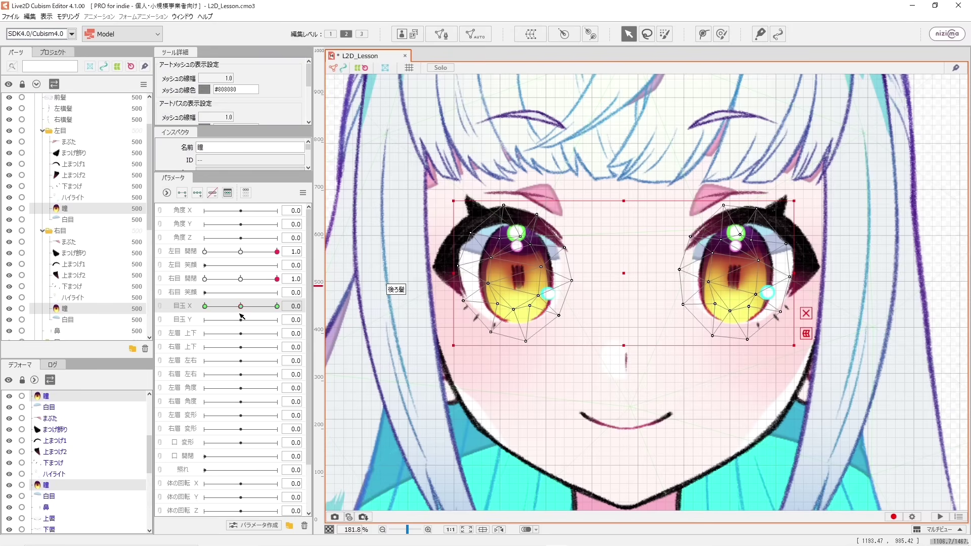
# - Set 目玉 X to -1.0 and shift both 瞳 horizontally toward the right eye's outer corner, undoing moves until the distance fits
pyautogui.moveTo(240, 307); pyautogui.dragTo(192, 293)
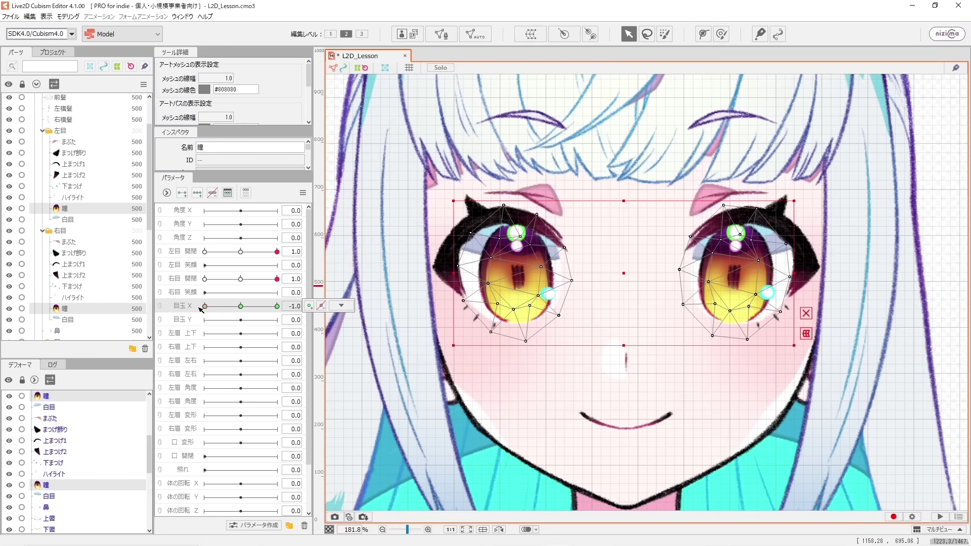
pyautogui.moveTo(200, 309)
pyautogui.mouseDown()
pyautogui.moveTo(222, 309)
pyautogui.moveTo(202, 317)
pyautogui.mouseUp()
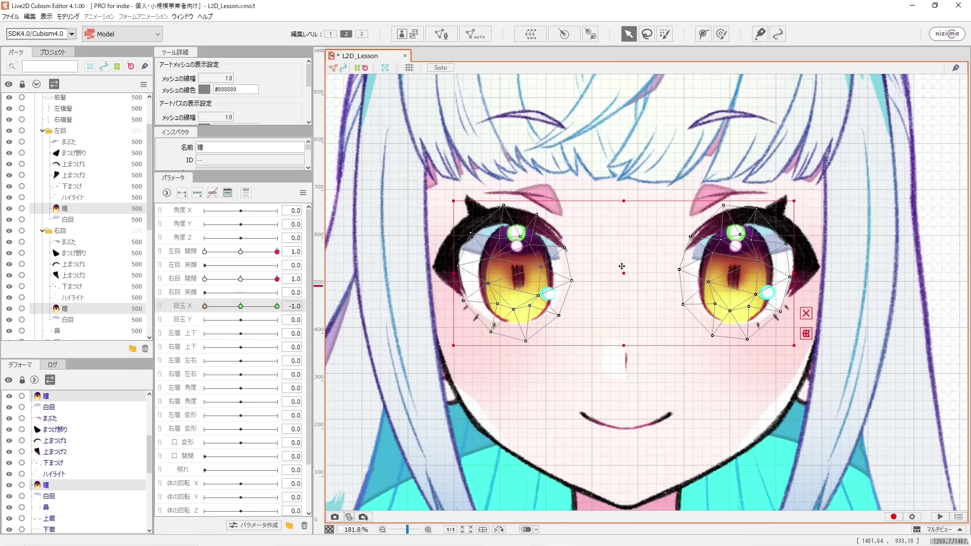
pyautogui.moveTo(627, 269); pyautogui.dragTo(608, 269)
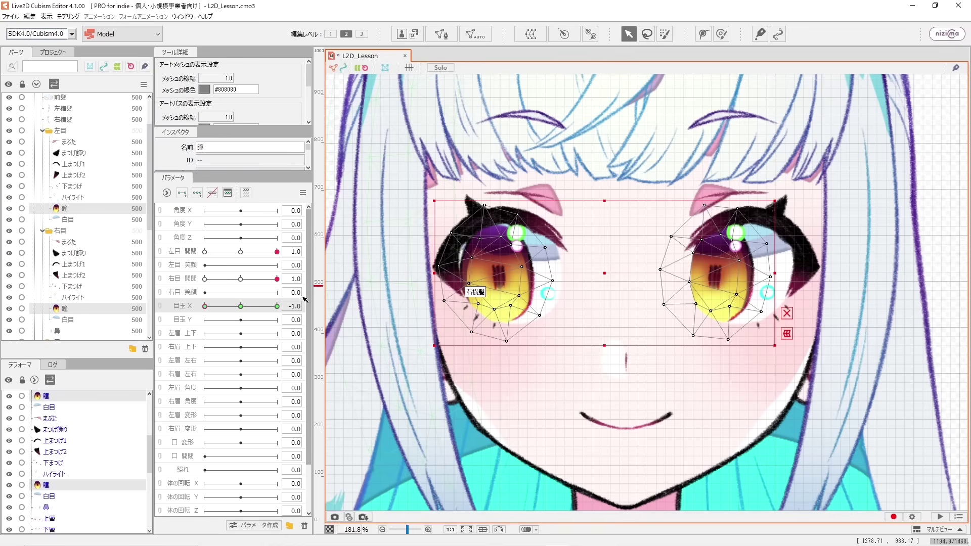
pyautogui.hotkey('ctrl', 'z')
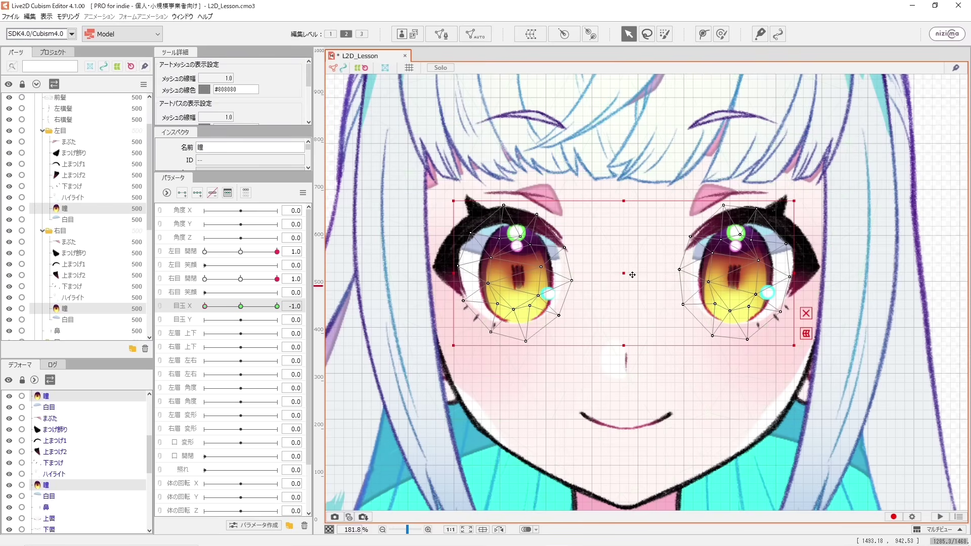
pyautogui.moveTo(622, 275); pyautogui.dragTo(601, 272)
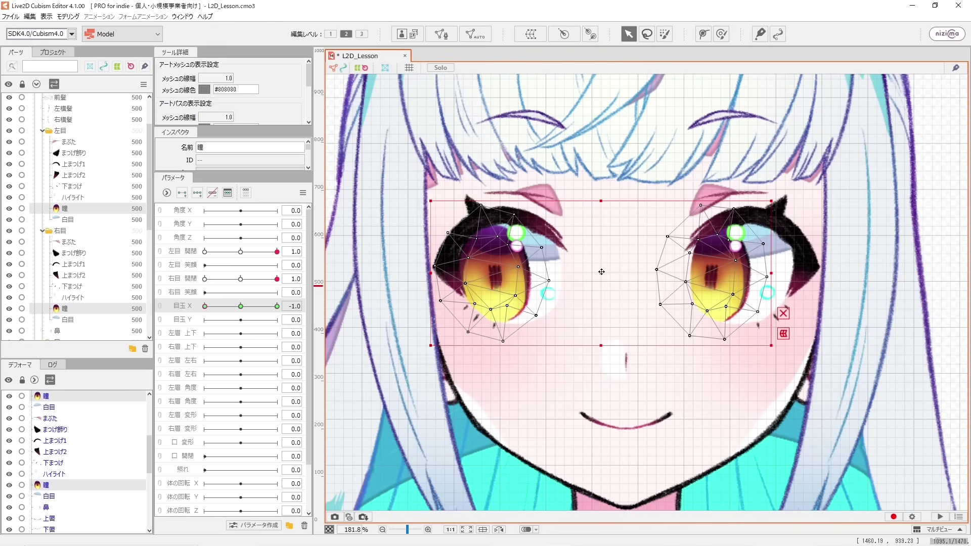
pyautogui.moveTo(602, 272); pyautogui.dragTo(598, 272)
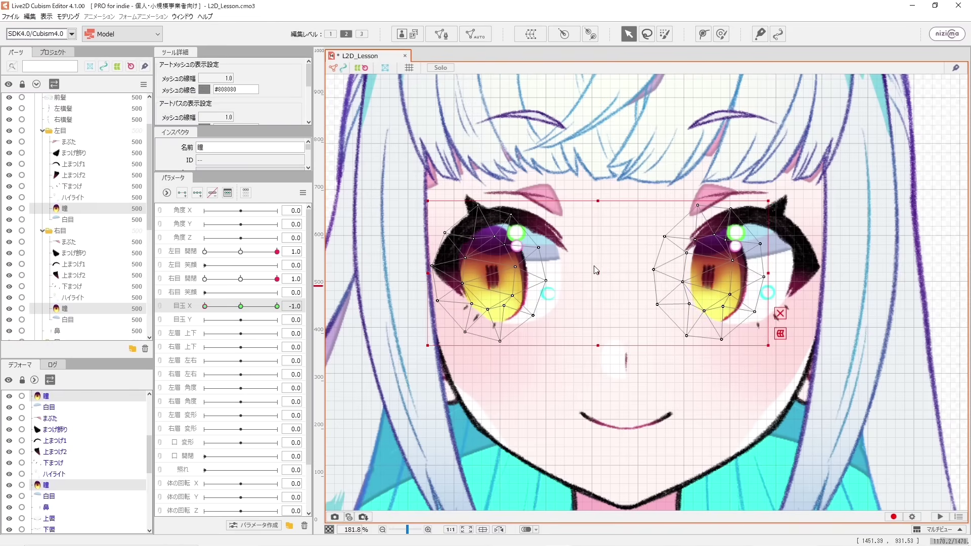
pyautogui.hotkey('ctrl', 'z')
pyautogui.moveTo(622, 275); pyautogui.dragTo(600, 273)
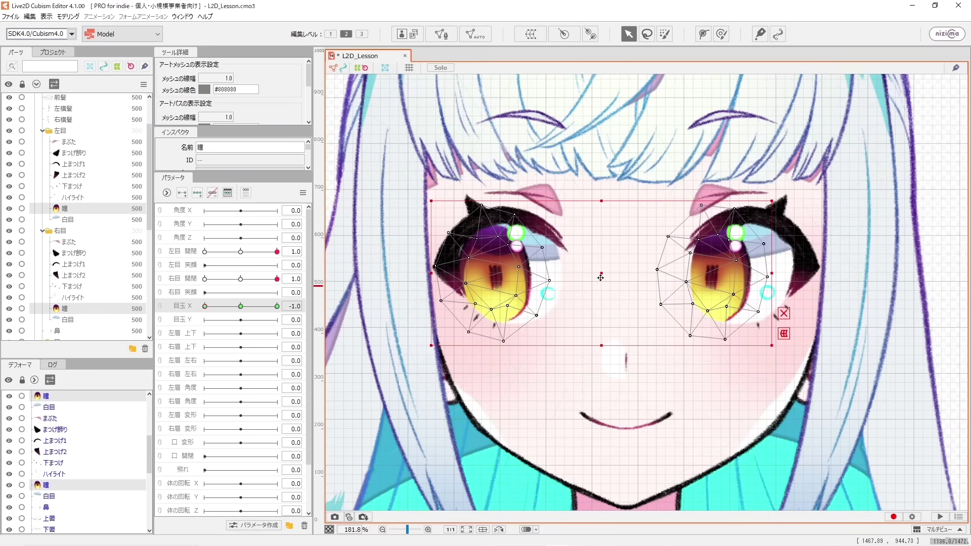
# - Set 目玉 X to 1.0, shift both 瞳 horizontally toward the left eye's outer corner, and compare with the -1.0 pose
pyautogui.moveTo(205, 306)
pyautogui.mouseDown()
pyautogui.moveTo(235, 308)
pyautogui.moveTo(191, 318)
pyautogui.mouseUp()
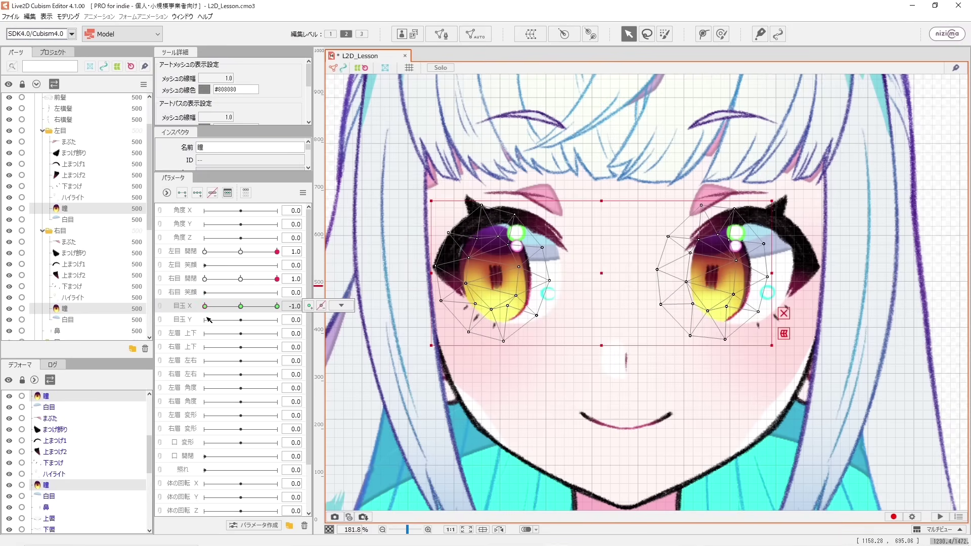
pyautogui.moveTo(207, 318); pyautogui.dragTo(208, 315)
pyautogui.click(342, 305)
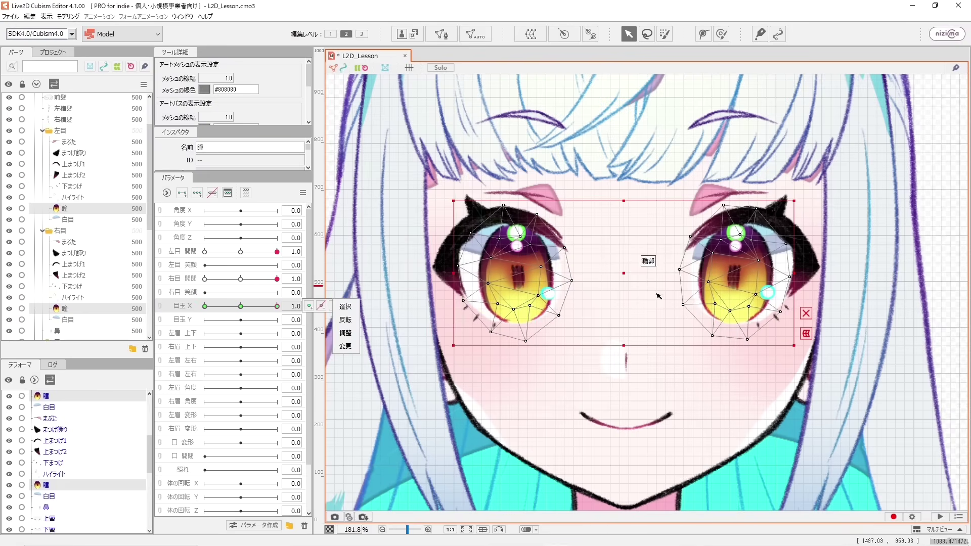
pyautogui.moveTo(624, 273); pyautogui.dragTo(648, 275)
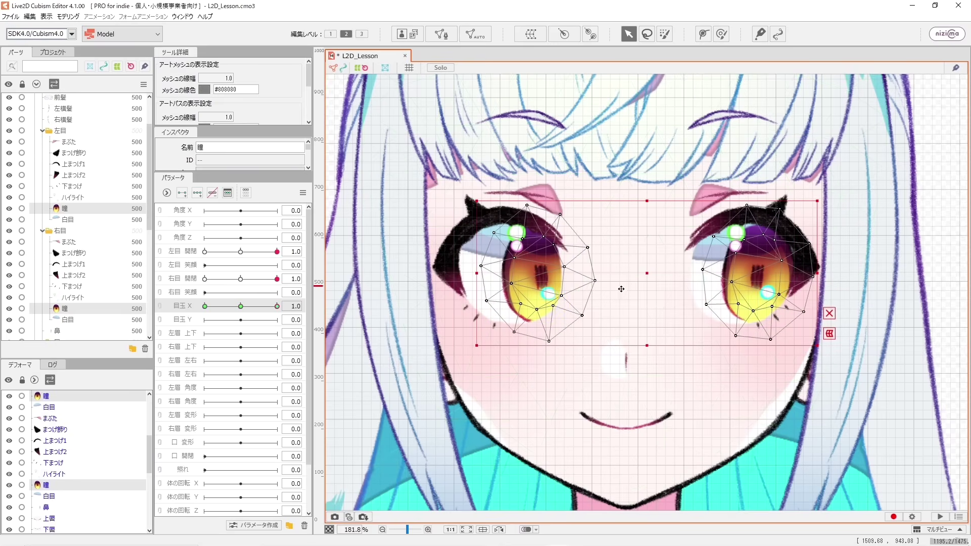
pyautogui.click(205, 306)
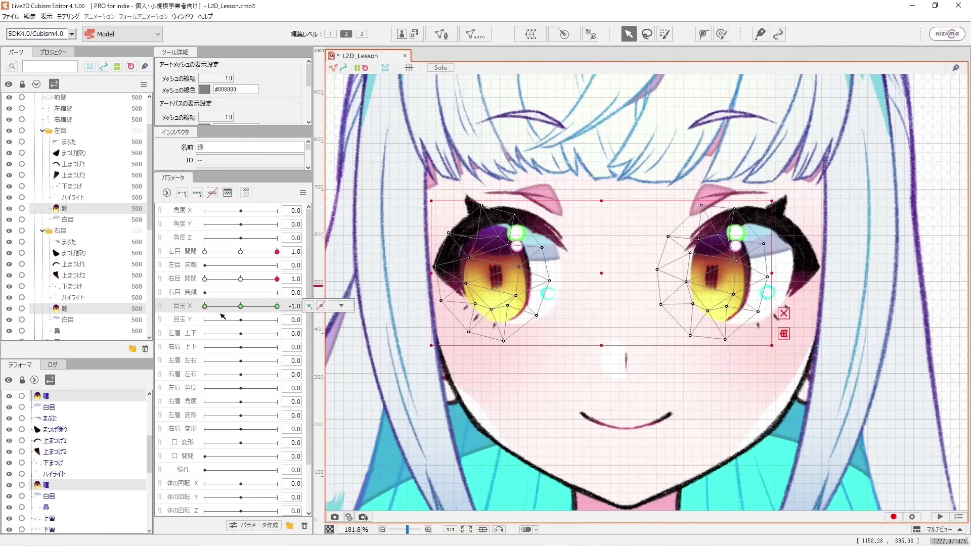
# - Return 目玉 X to 0.0, add three keys for both 瞳 on 目玉 Y, and shift them slightly downward at -1.0
pyautogui.moveTo(221, 315)
pyautogui.mouseDown()
pyautogui.moveTo(160, 314)
pyautogui.moveTo(295, 318)
pyautogui.moveTo(122, 319)
pyautogui.moveTo(302, 319)
pyautogui.moveTo(124, 315)
pyautogui.moveTo(298, 317)
pyautogui.moveTo(173, 299)
pyautogui.moveTo(242, 304)
pyautogui.moveTo(238, 312)
pyautogui.mouseUp()
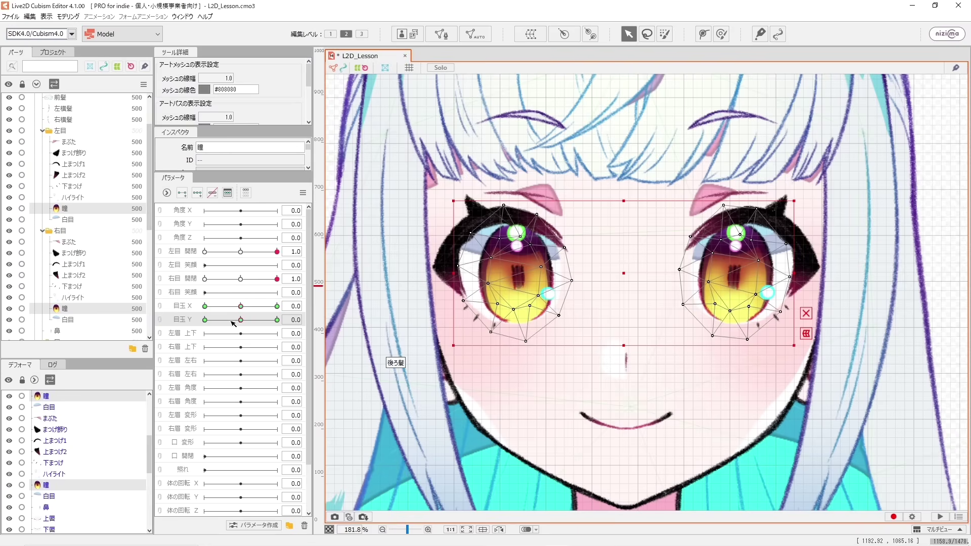
pyautogui.moveTo(233, 324); pyautogui.dragTo(175, 326)
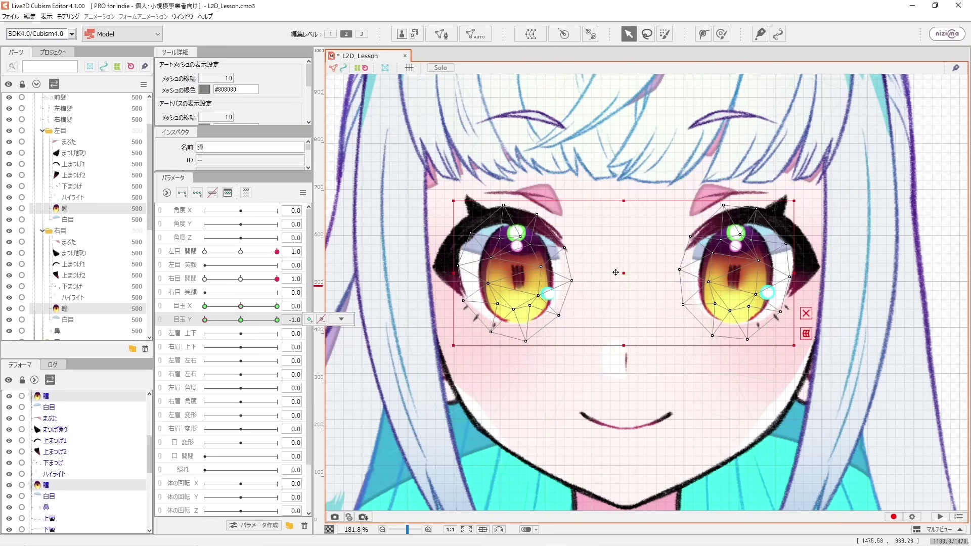
pyautogui.moveTo(626, 274); pyautogui.dragTo(626, 286)
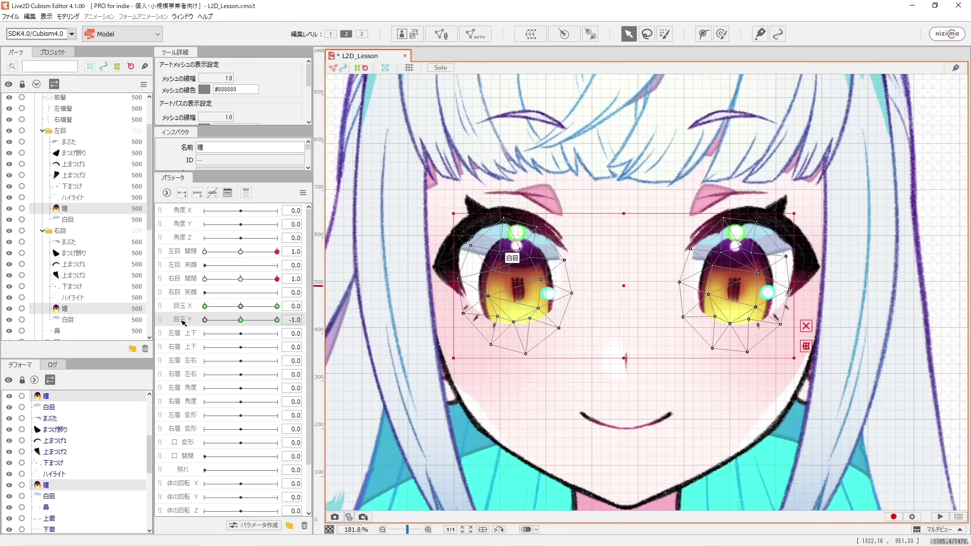
# - Set 目玉 Y to 1.0, shift both 瞳 straight upward, and return 目玉 Y to 0.0
pyautogui.moveTo(208, 320); pyautogui.dragTo(277, 319)
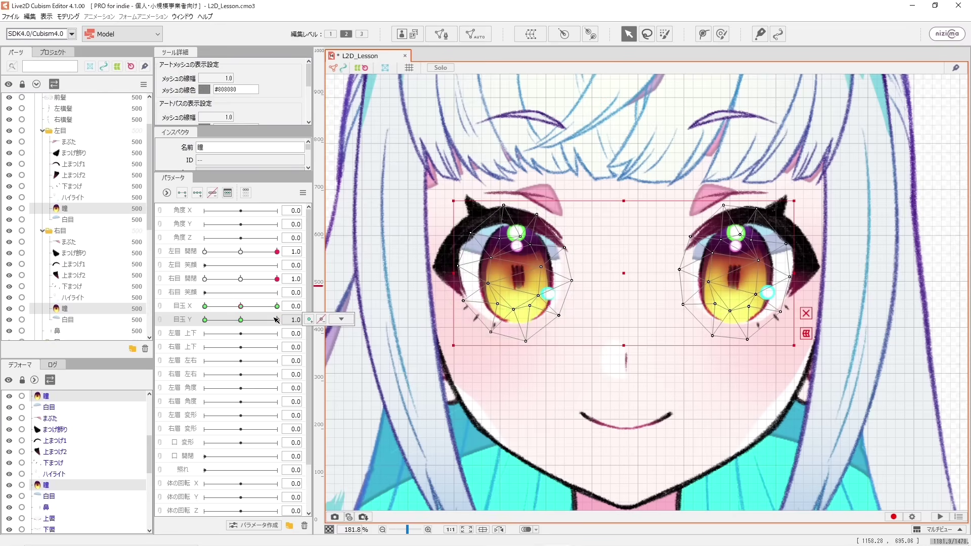
pyautogui.moveTo(630, 272); pyautogui.dragTo(631, 257)
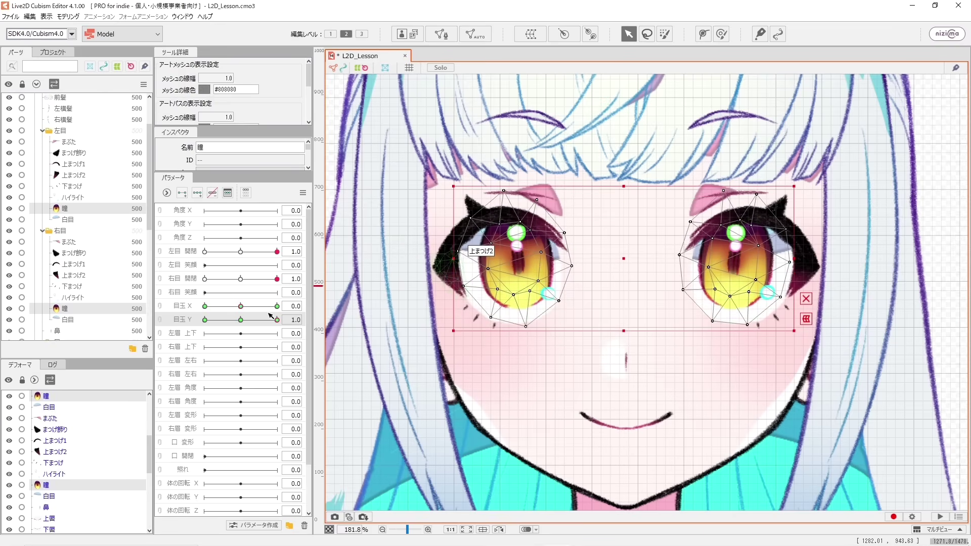
pyautogui.moveTo(277, 320); pyautogui.dragTo(241, 324)
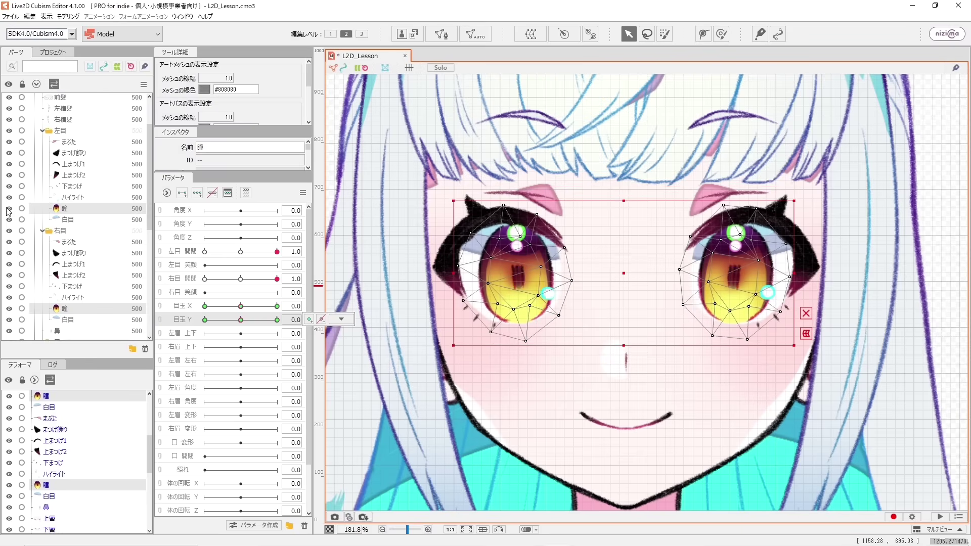
# - Select the ハイライト meshes of both eyes together and add three keys for them on 目玉 X
pyautogui.click(87, 198)
pyautogui.keyDown('ctrl'); pyautogui.click(74, 298); pyautogui.keyUp('ctrl')
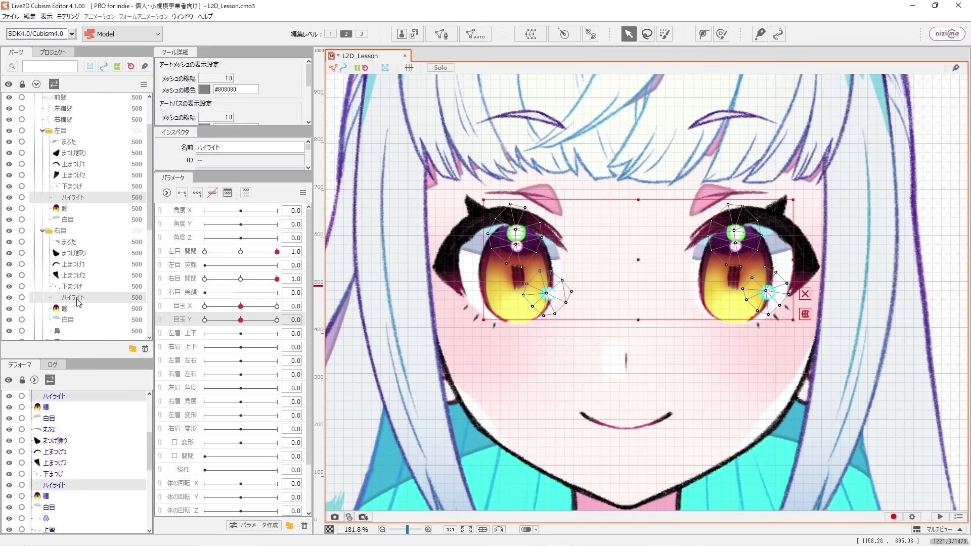
pyautogui.click(191, 308)
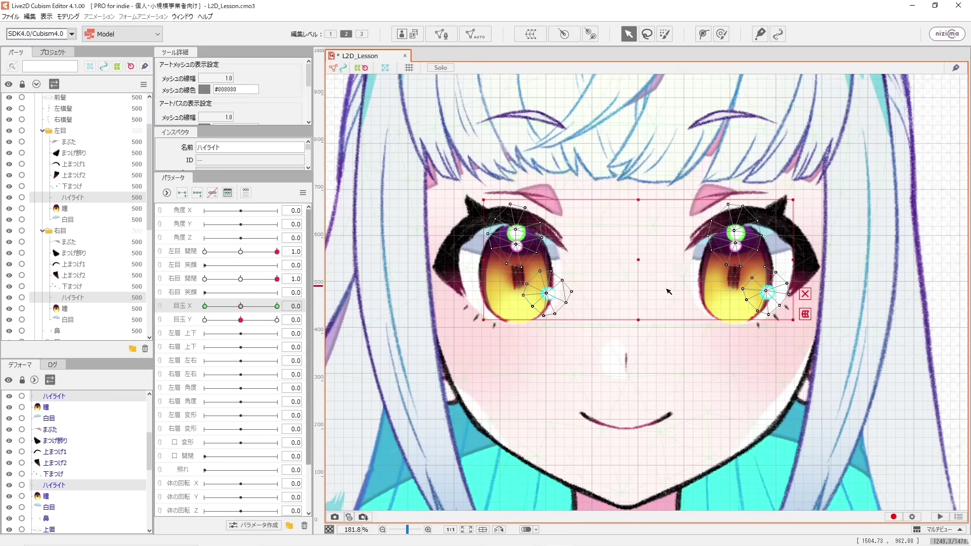
# - At 目玉 X -1.0, shift both ハイライト horizontally toward the right eye's outer corner, undoing the first move and using a shorter distance
pyautogui.scroll(3, 665, 281)
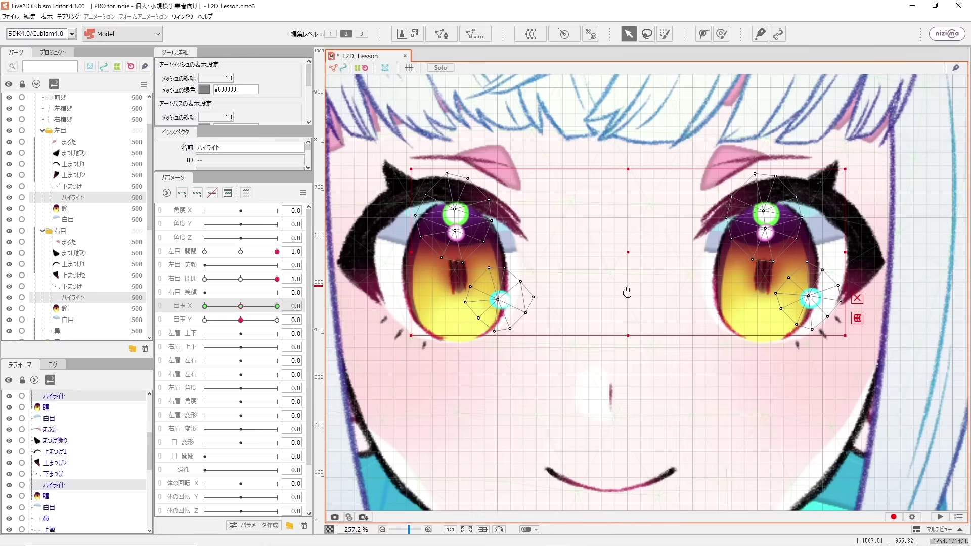
pyautogui.moveTo(627, 292); pyautogui.dragTo(662, 276)
pyautogui.moveTo(241, 307); pyautogui.dragTo(144, 310)
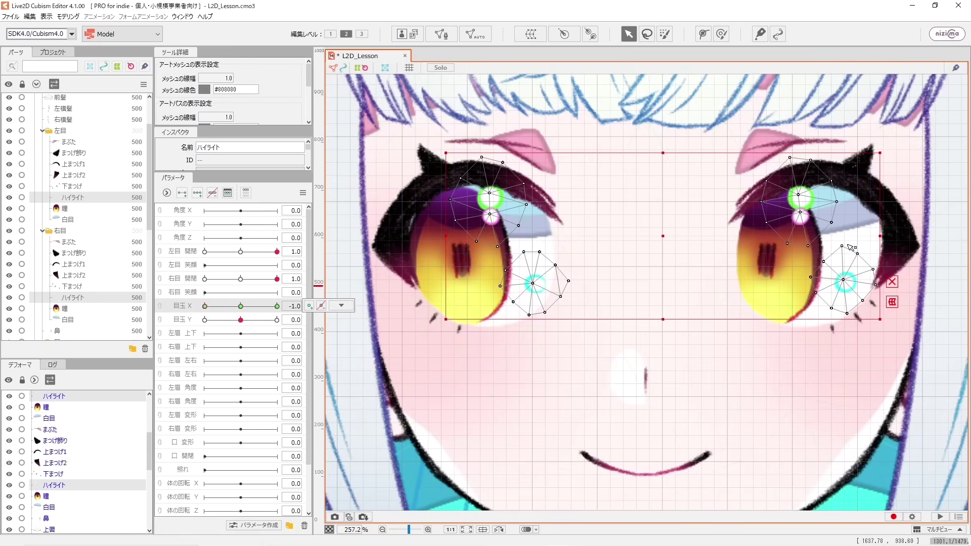
pyautogui.moveTo(664, 235); pyautogui.dragTo(631, 233)
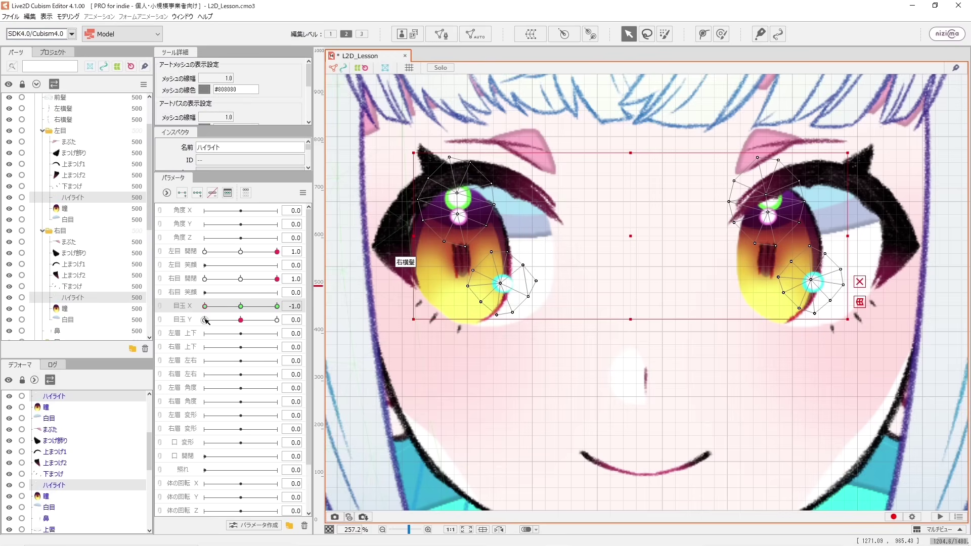
pyautogui.moveTo(205, 306)
pyautogui.mouseDown()
pyautogui.moveTo(241, 306)
pyautogui.moveTo(205, 306)
pyautogui.mouseUp()
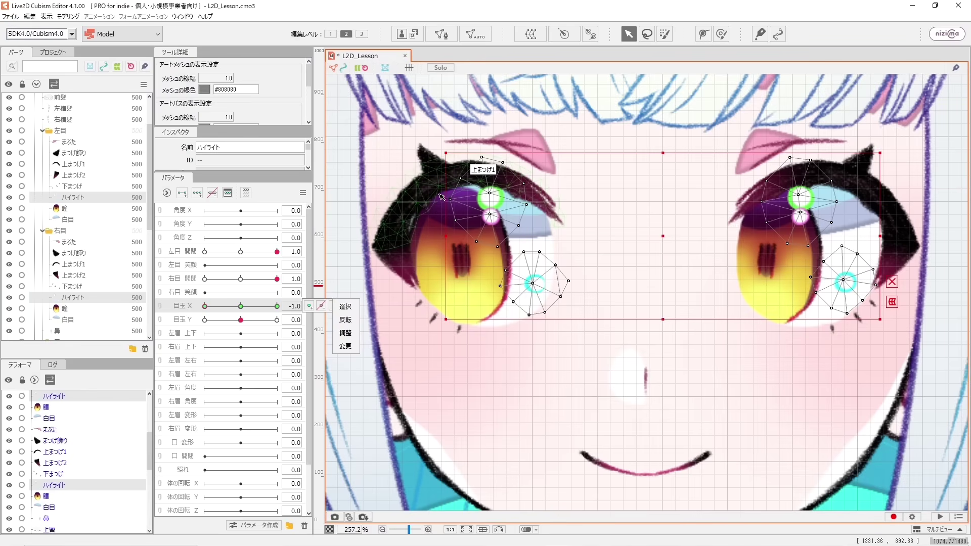
pyautogui.moveTo(664, 237); pyautogui.dragTo(644, 239)
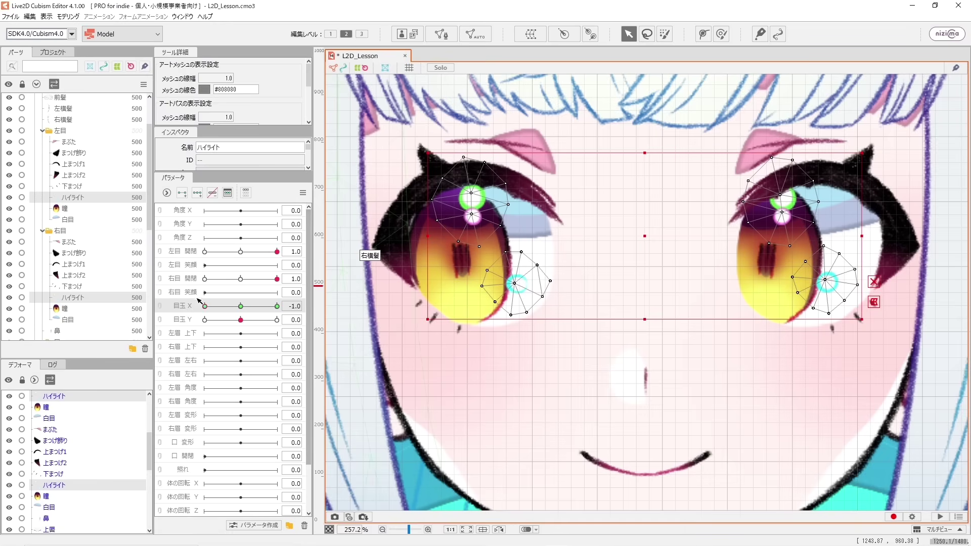
# - Set 目玉 X to 1.0, shift both ハイライト slightly toward the left eye's outer corner, and return 目玉 X to 0.0
pyautogui.moveTo(207, 310)
pyautogui.mouseDown()
pyautogui.moveTo(231, 310)
pyautogui.moveTo(202, 311)
pyautogui.mouseUp()
pyautogui.click(280, 309)
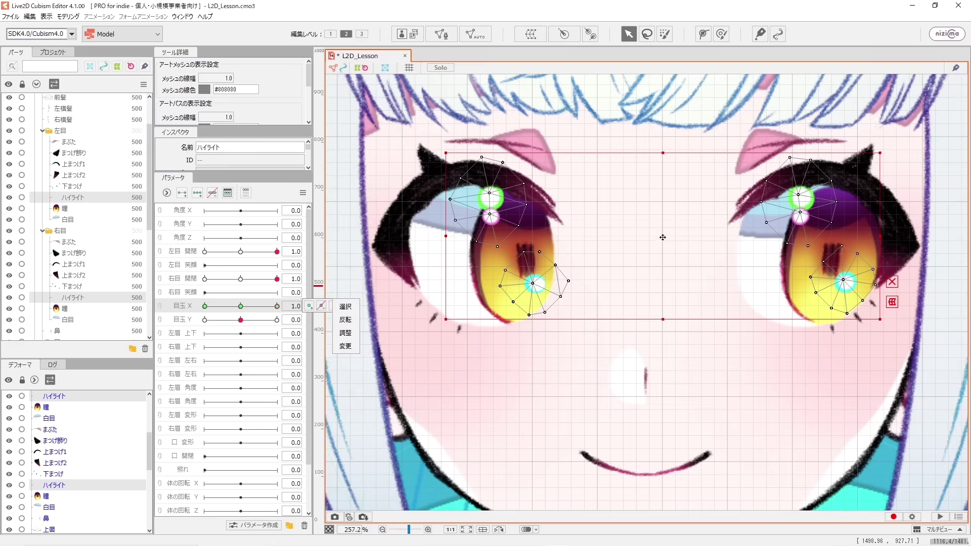
pyautogui.moveTo(663, 236); pyautogui.dragTo(680, 243)
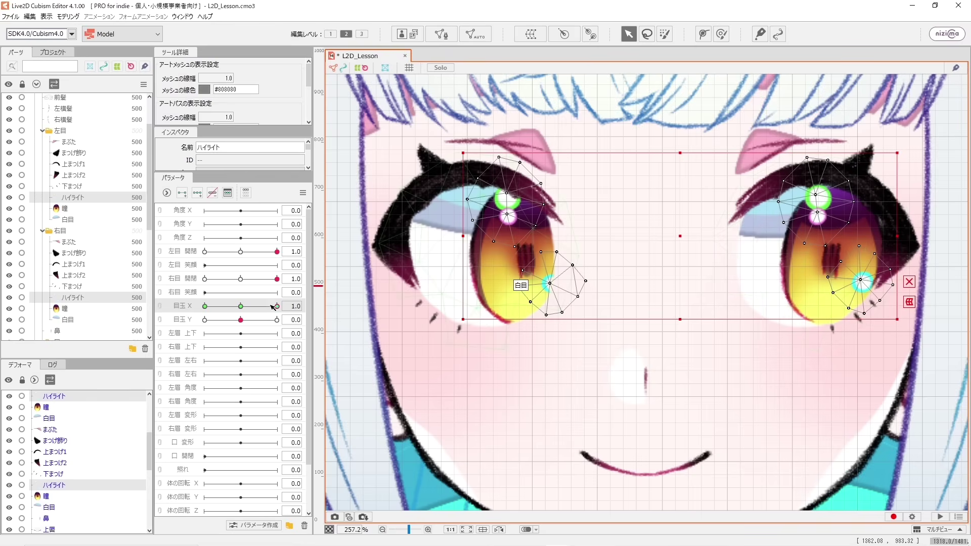
pyautogui.moveTo(273, 307); pyautogui.dragTo(241, 314)
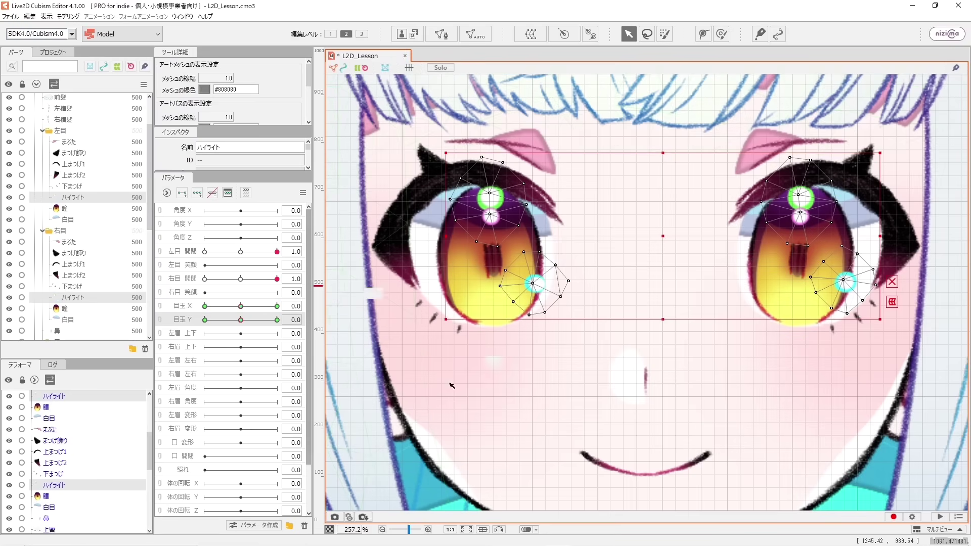
# - Add three keys for both ハイライト on 目玉 Y and shift them very slightly downward at -1.0
pyautogui.click(198, 322)
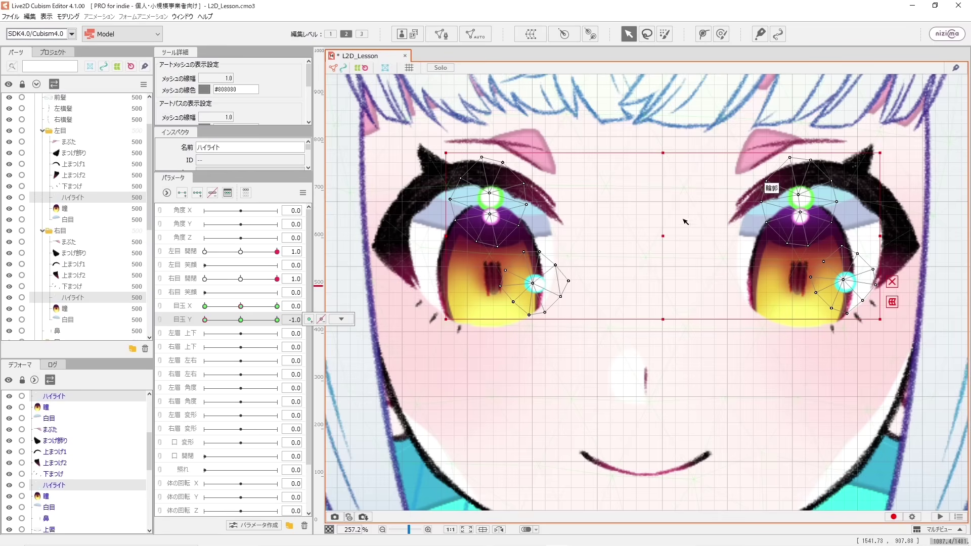
pyautogui.moveTo(663, 234); pyautogui.dragTo(663, 238)
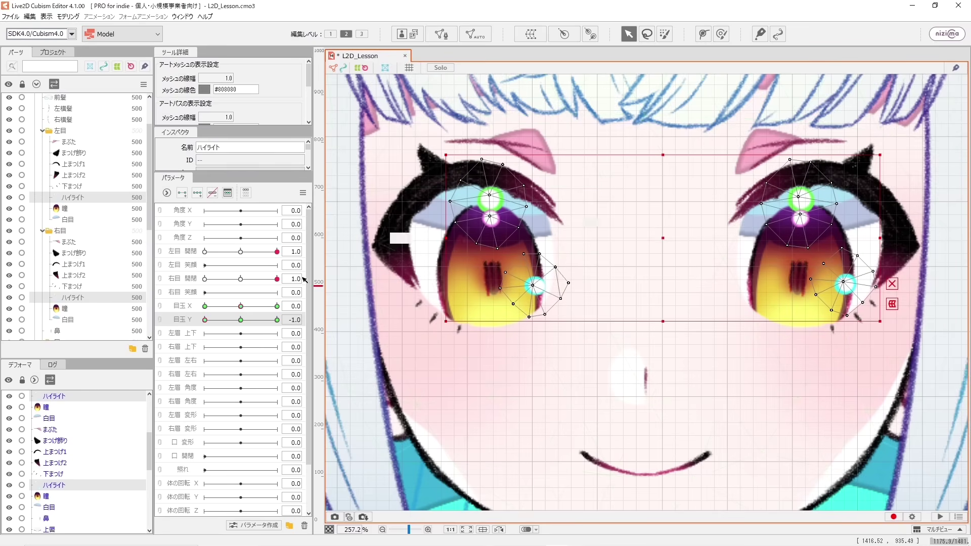
pyautogui.click(228, 319)
pyautogui.click(241, 319)
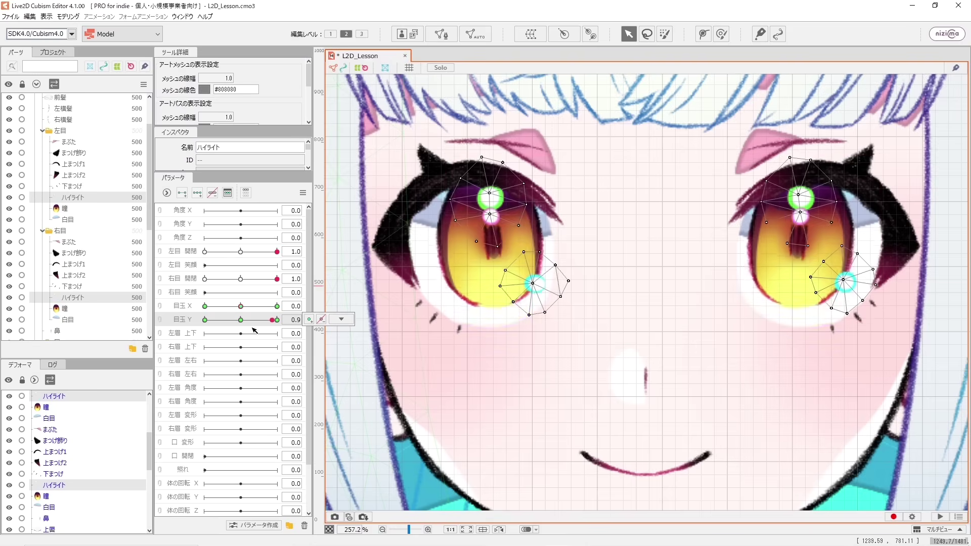
# - Try shifting both ハイライト upward at 目玉 Y 1.0, undo the move, and return 目玉 Y to 0.0
pyautogui.click(205, 320)
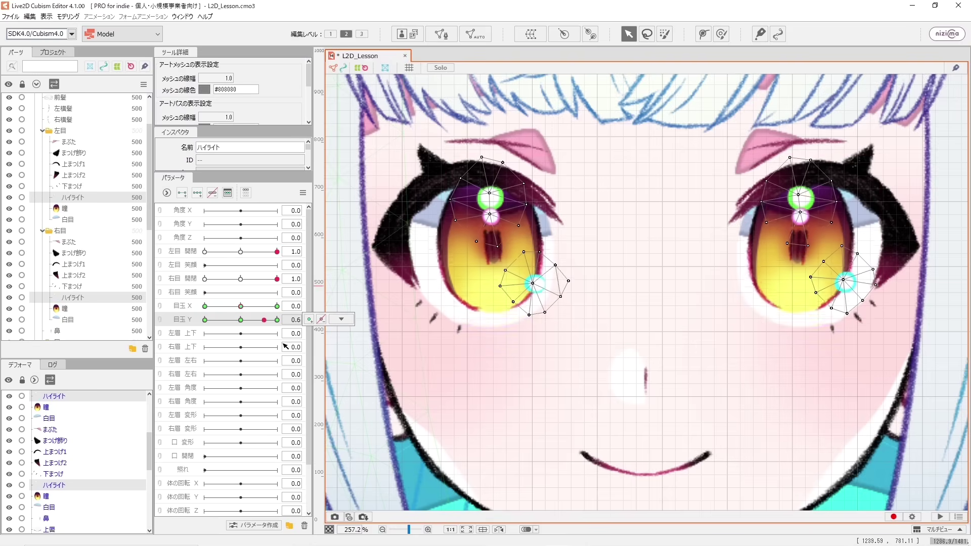
pyautogui.click(277, 319)
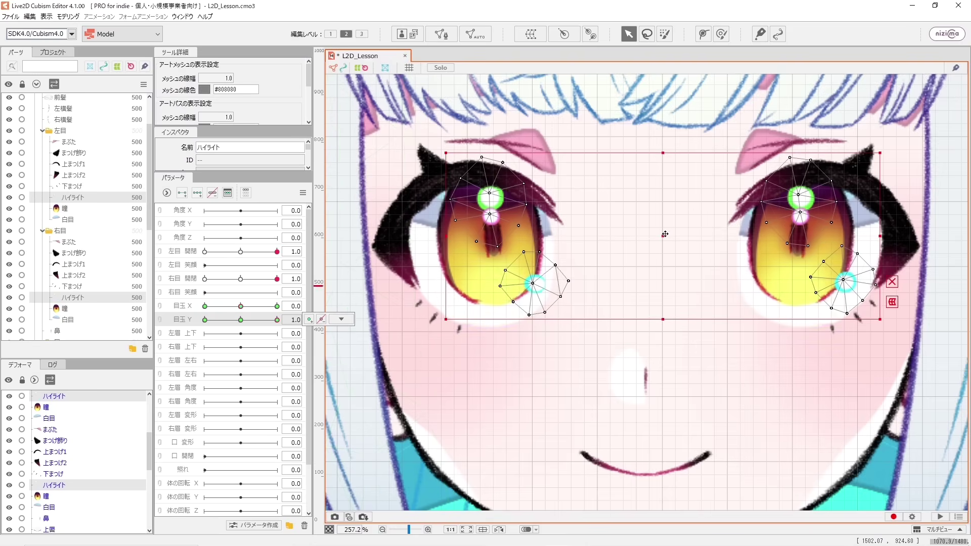
pyautogui.moveTo(668, 234); pyautogui.dragTo(668, 207)
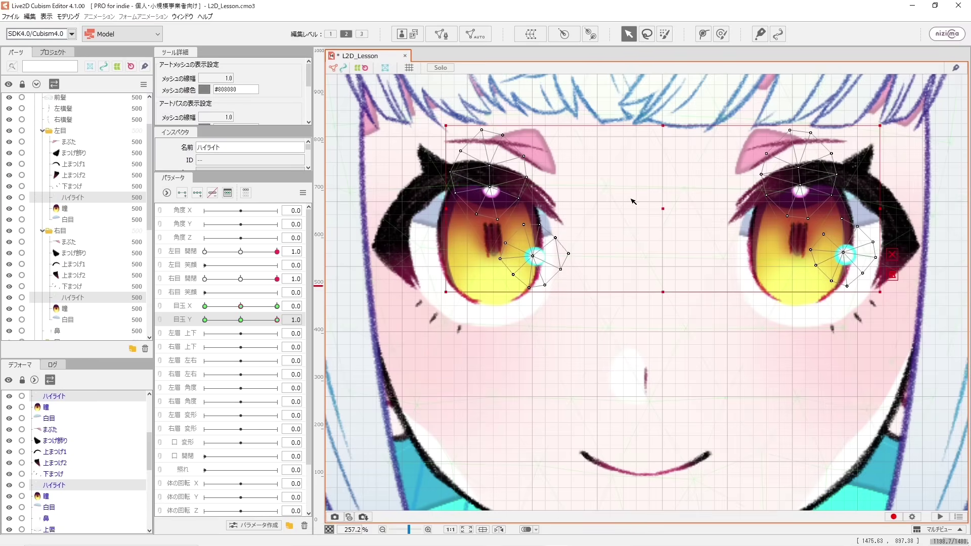
pyautogui.hotkey('ctrl', 'z')
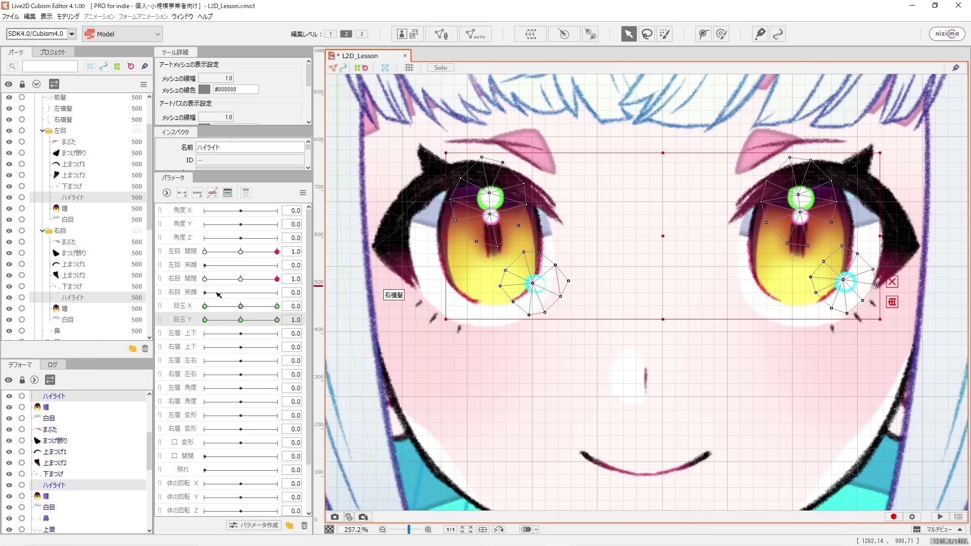
pyautogui.moveTo(277, 320); pyautogui.dragTo(301, 317)
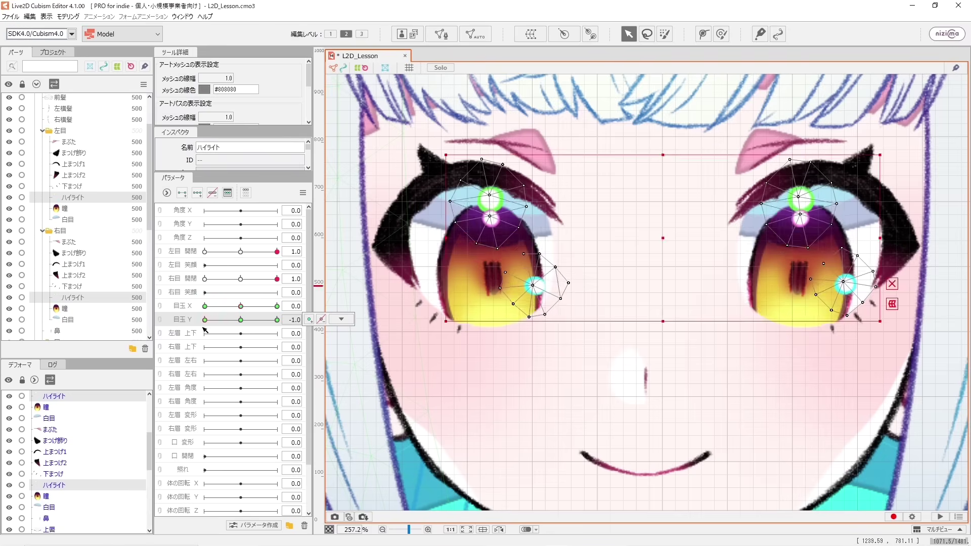
pyautogui.click(241, 320)
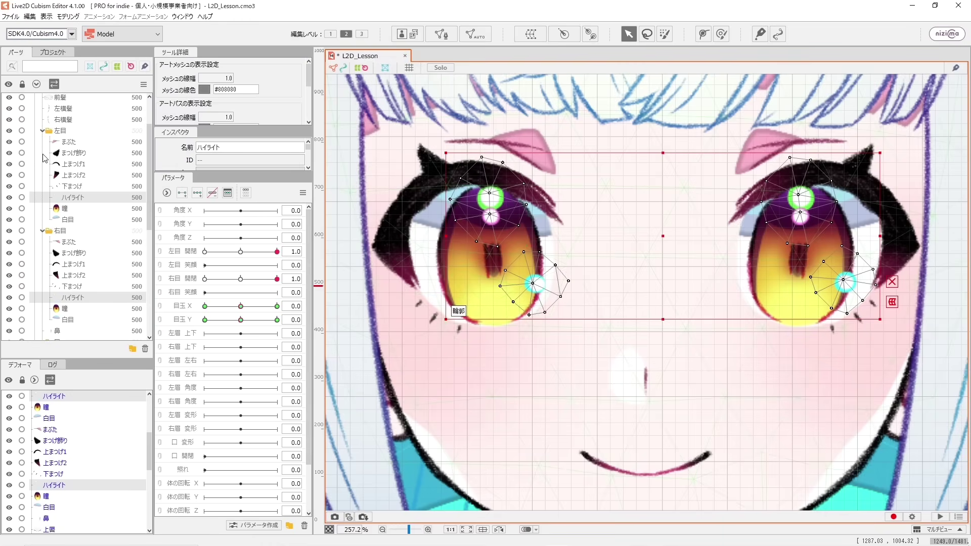
# - Add both 瞳 to the ハイライト selection and check how they move together on 目玉 X
pyautogui.keyDown('ctrl'); pyautogui.click(66, 208); pyautogui.keyUp('ctrl')
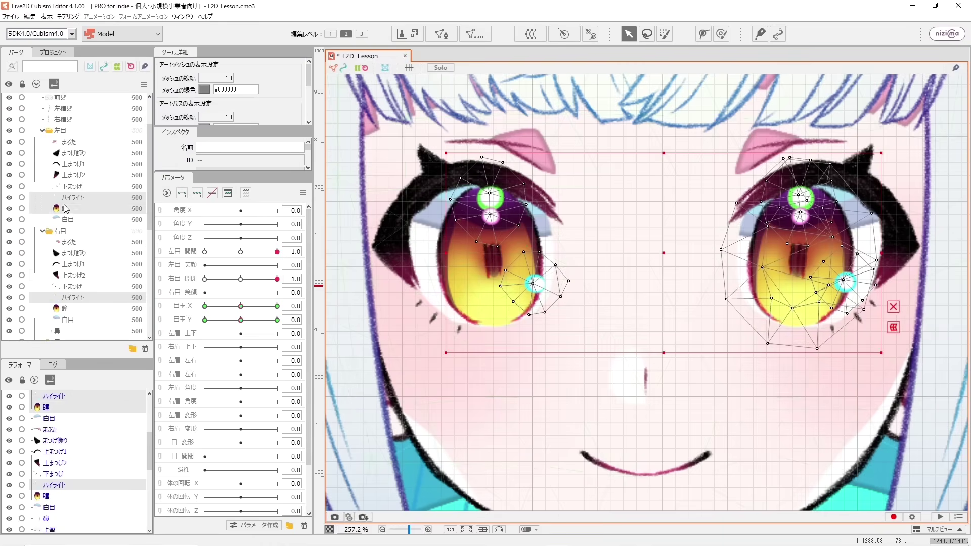
pyautogui.keyDown('ctrl'); pyautogui.click(61, 310); pyautogui.keyUp('ctrl')
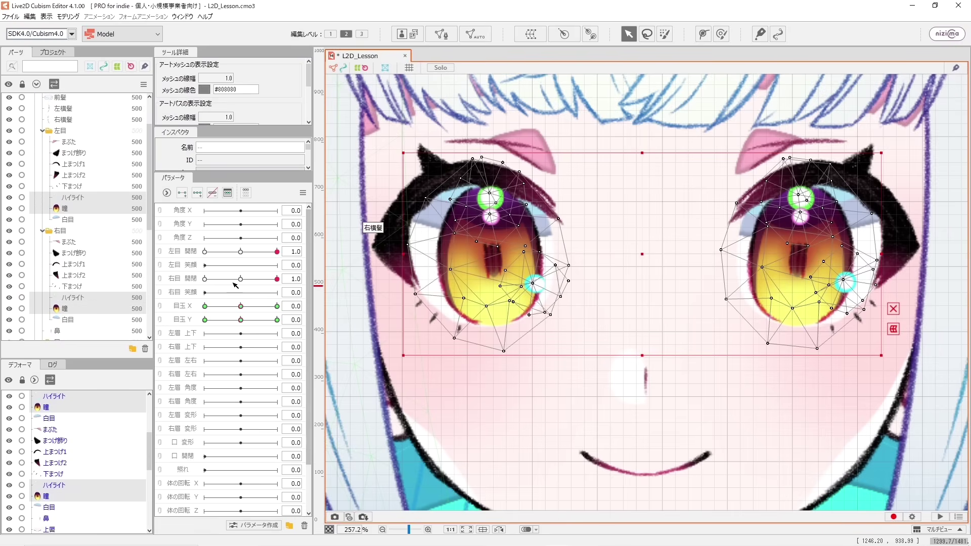
pyautogui.moveTo(240, 306)
pyautogui.mouseDown()
pyautogui.moveTo(261, 318)
pyautogui.moveTo(241, 307)
pyautogui.mouseUp()
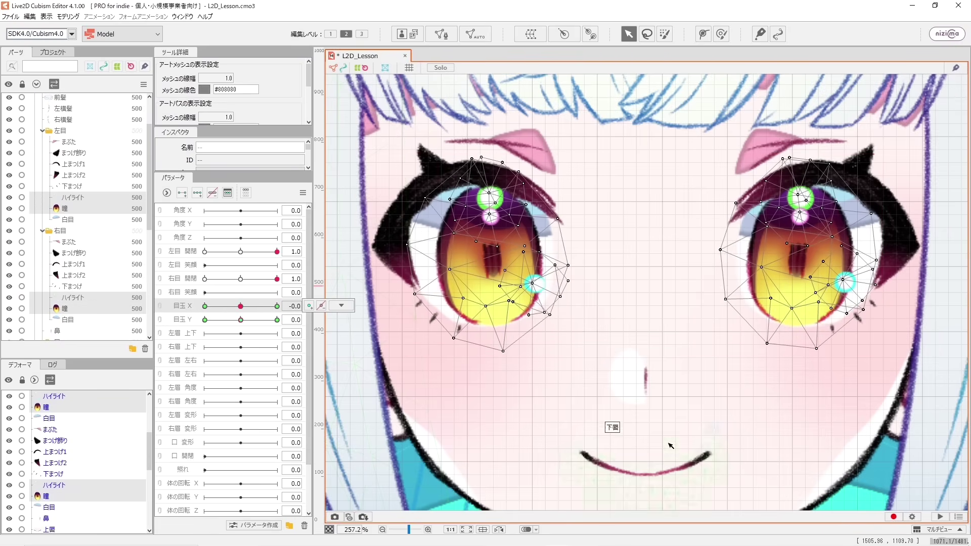
# - Select the 輪郭 mesh and examine the eyeball movement between the 0.0 and 1.0 keys of 目玉 X
pyautogui.click(479, 418)
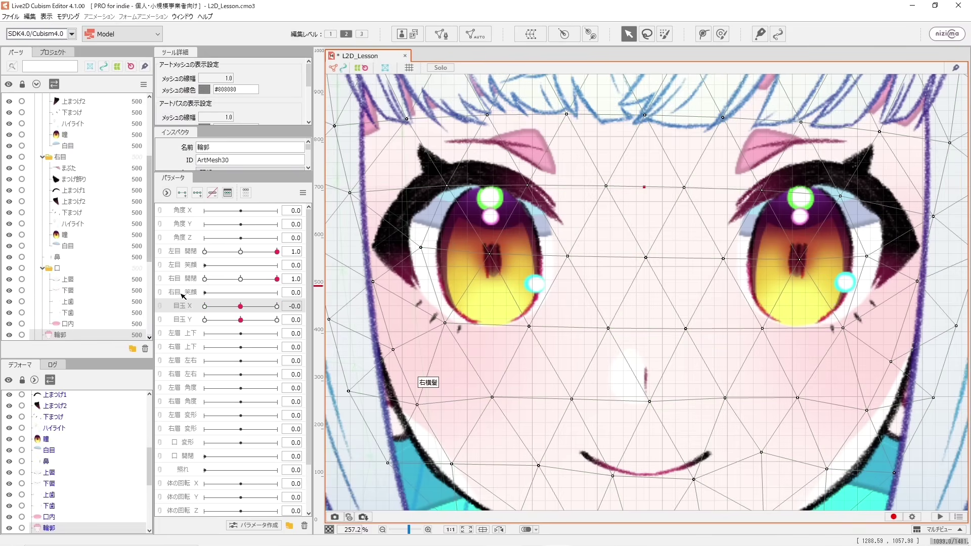
pyautogui.click(277, 306)
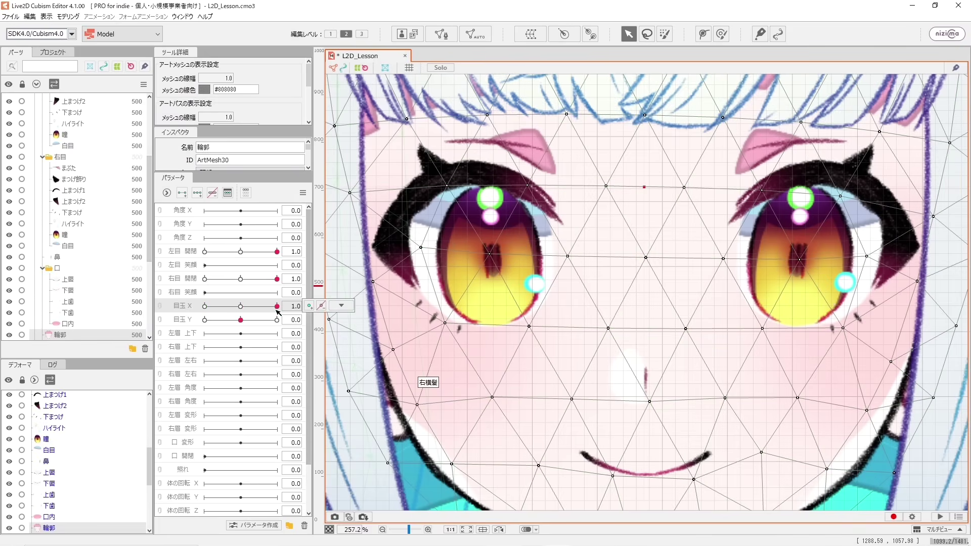
pyautogui.click(342, 306)
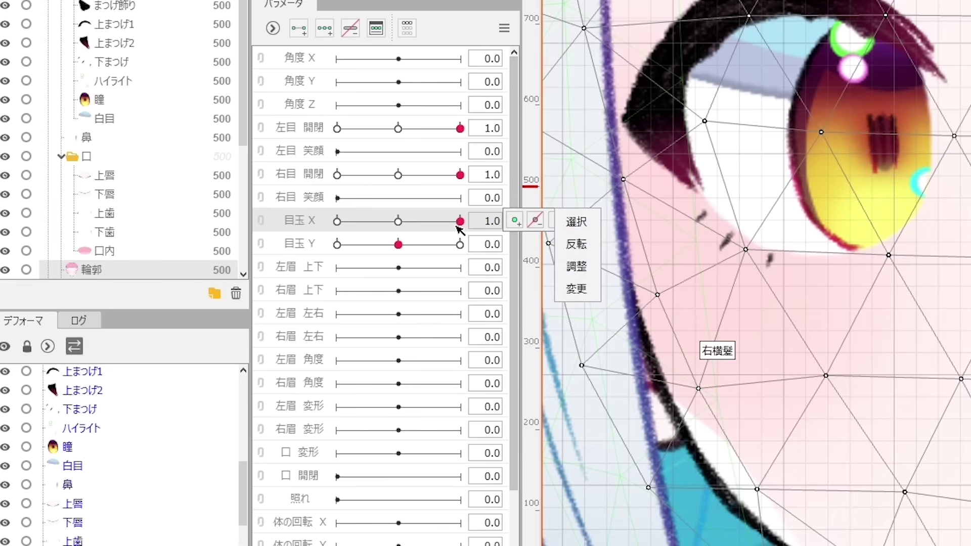
pyautogui.click(276, 307)
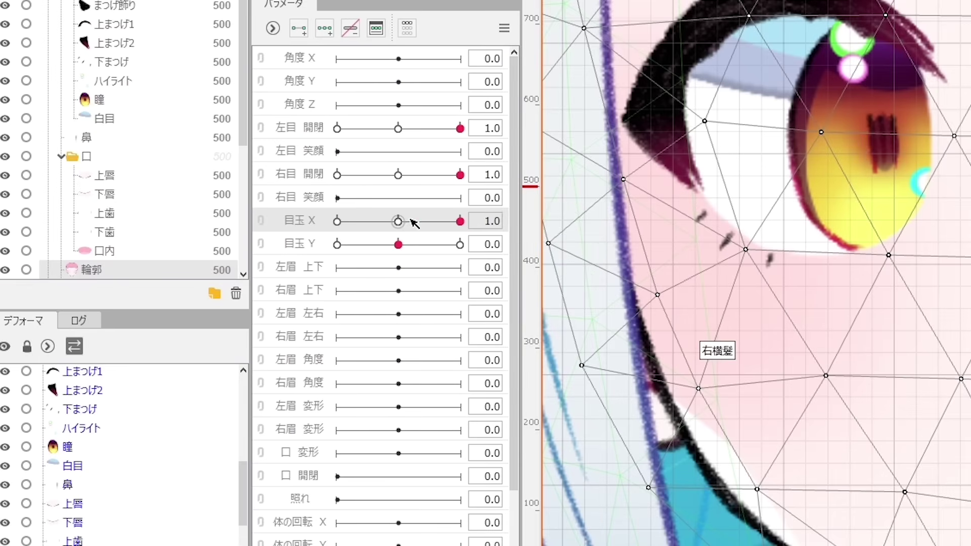
pyautogui.click(398, 221)
pyautogui.click(460, 221)
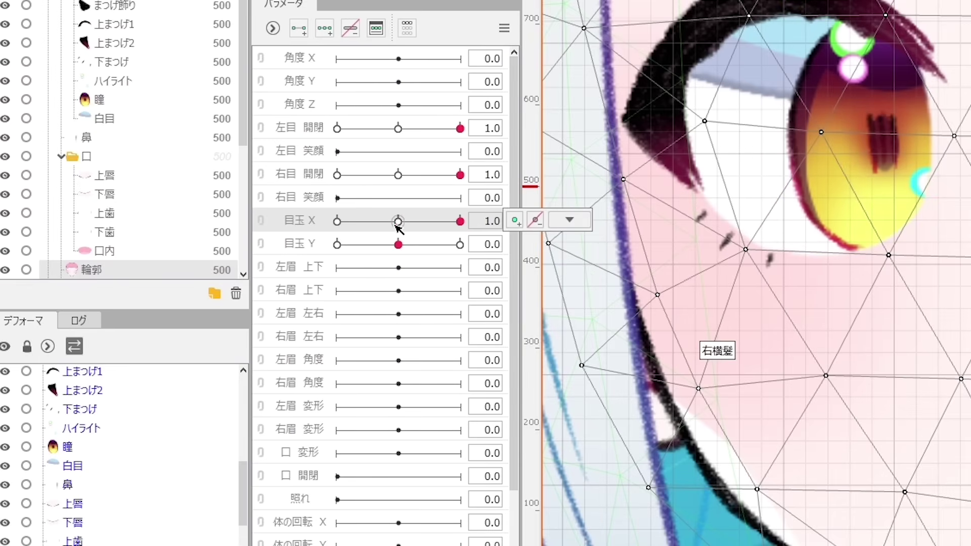
pyautogui.click(398, 222)
pyautogui.click(459, 222)
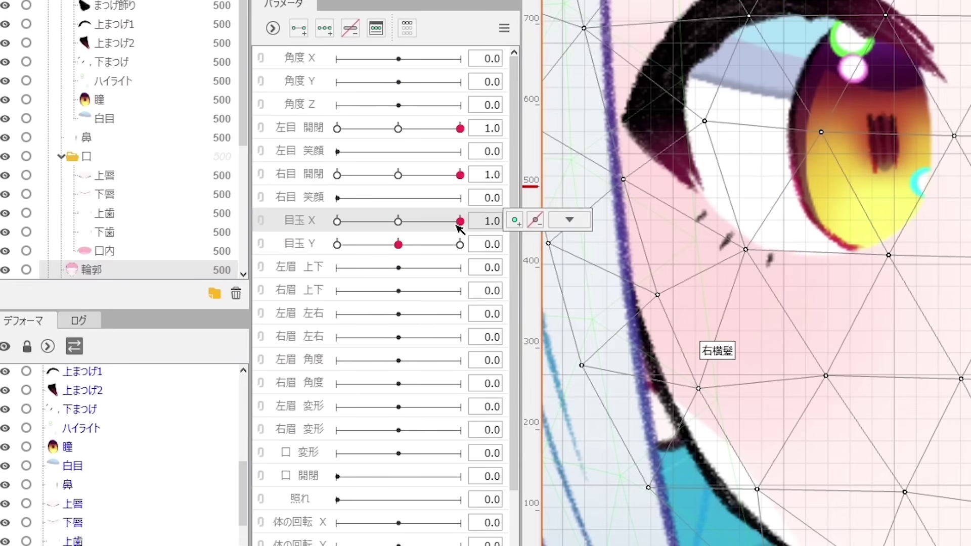
pyautogui.click(401, 221)
pyautogui.click(460, 221)
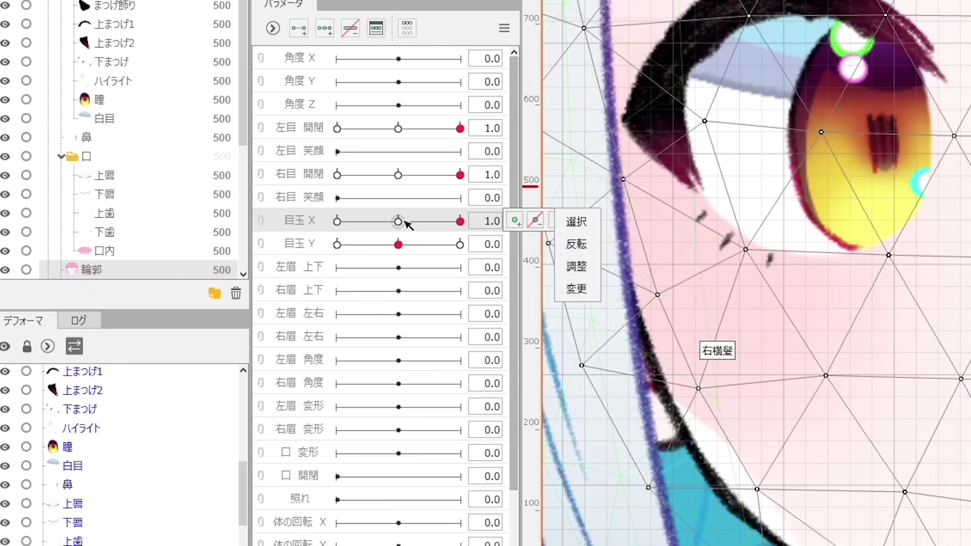
# - Select all objects keyed on 目玉 X and combine the 目玉 X and 目玉 Y parameters into one grid
pyautogui.click(579, 222)
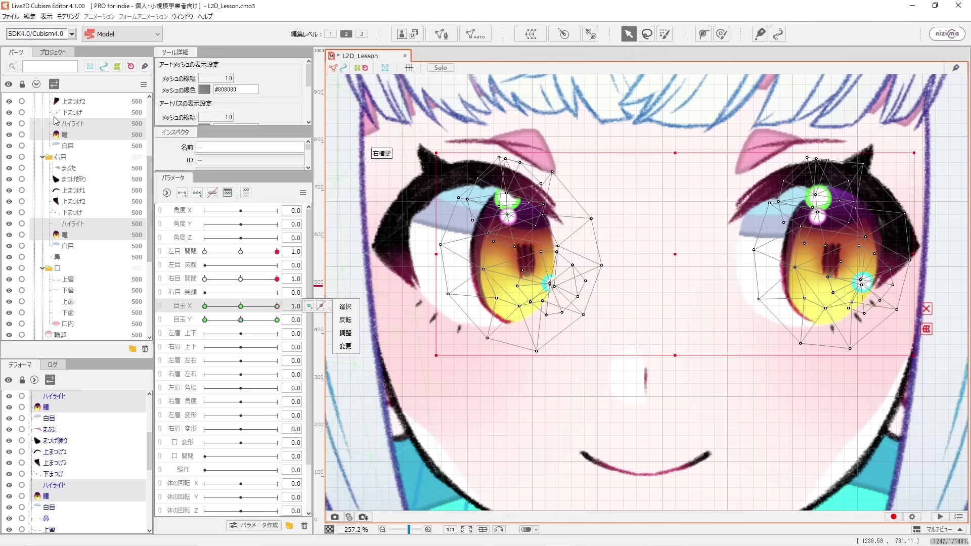
pyautogui.click(303, 193)
pyautogui.click(309, 194)
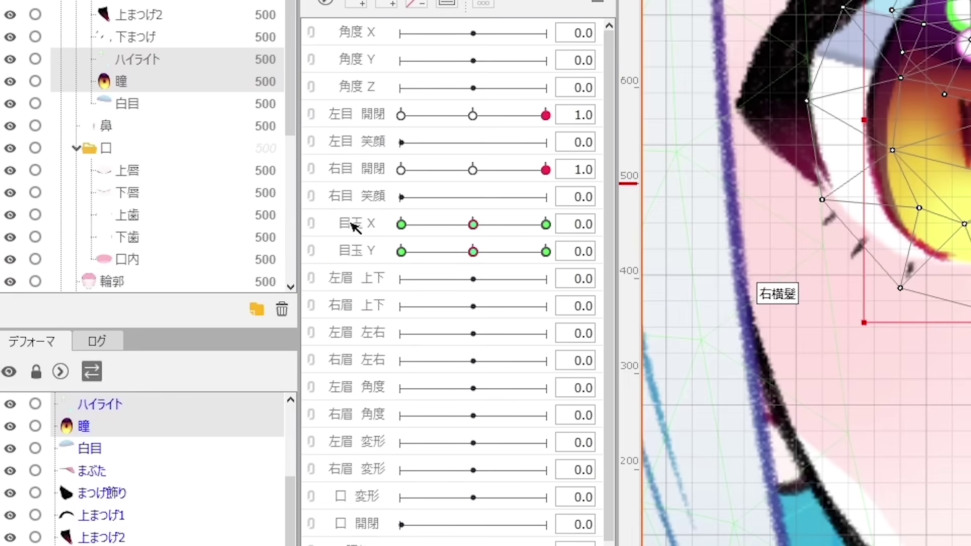
pyautogui.click(314, 225)
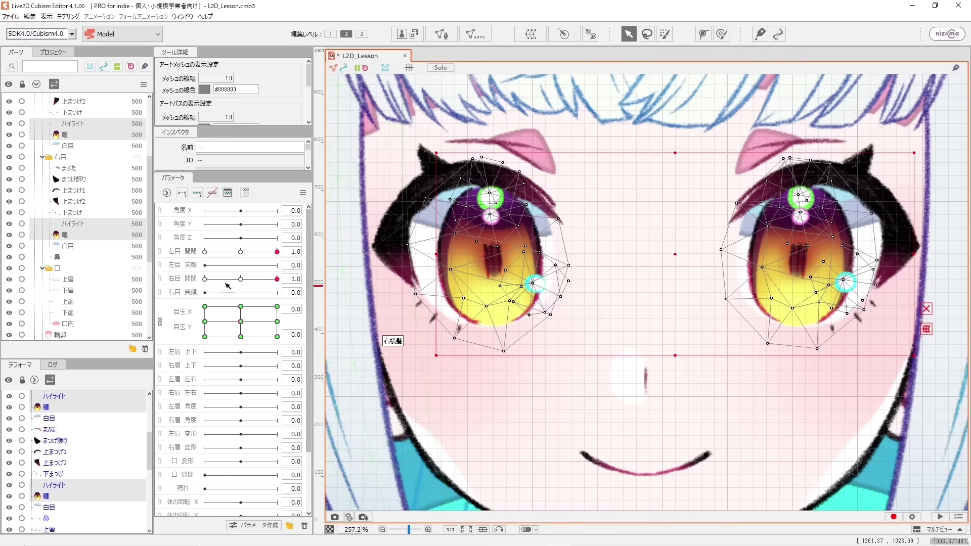
# - Check the eyeballs' diagonal movement on the combined 目玉 X/目玉 Y grid, including the corners where 目玉 Y is 1.0
pyautogui.moveTo(241, 325); pyautogui.dragTo(219, 341)
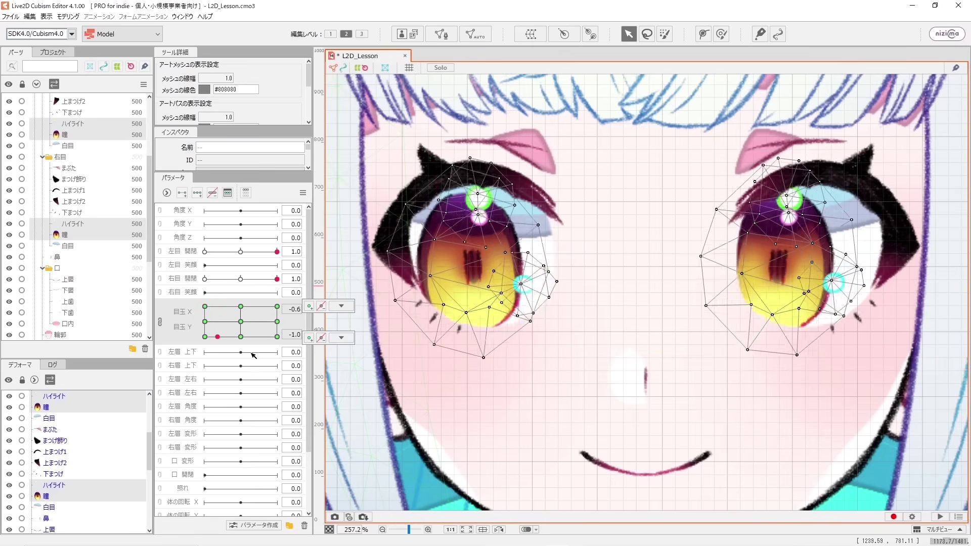
pyautogui.click(276, 307)
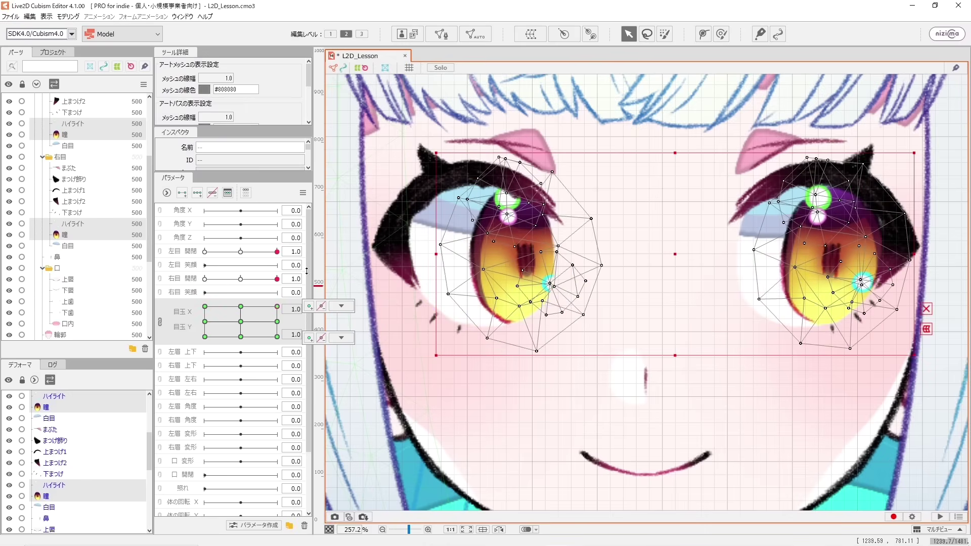
pyautogui.moveTo(277, 306); pyautogui.dragTo(209, 303)
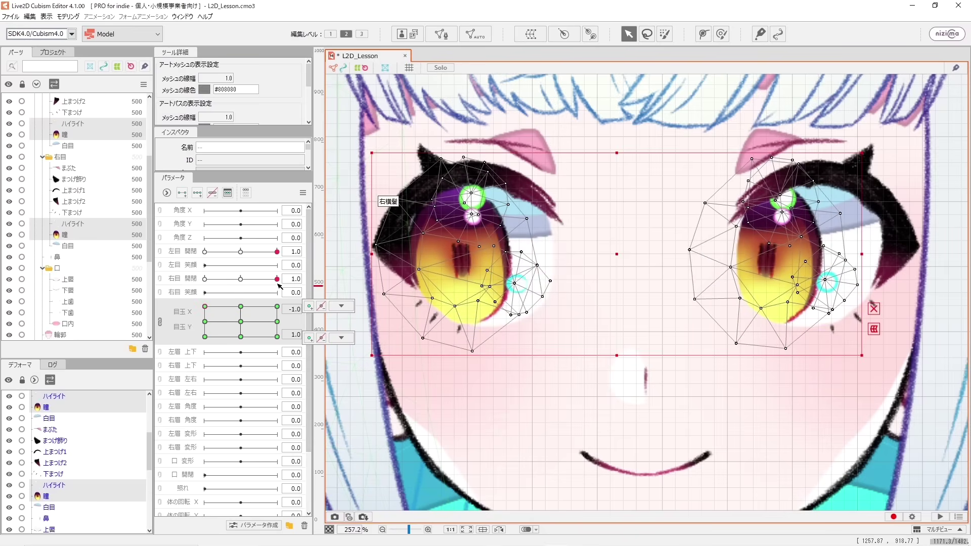
pyautogui.moveTo(223, 309)
pyautogui.mouseDown()
pyautogui.moveTo(217, 325)
pyautogui.moveTo(278, 324)
pyautogui.moveTo(207, 332)
pyautogui.moveTo(233, 307)
pyautogui.moveTo(217, 320)
pyautogui.mouseUp()
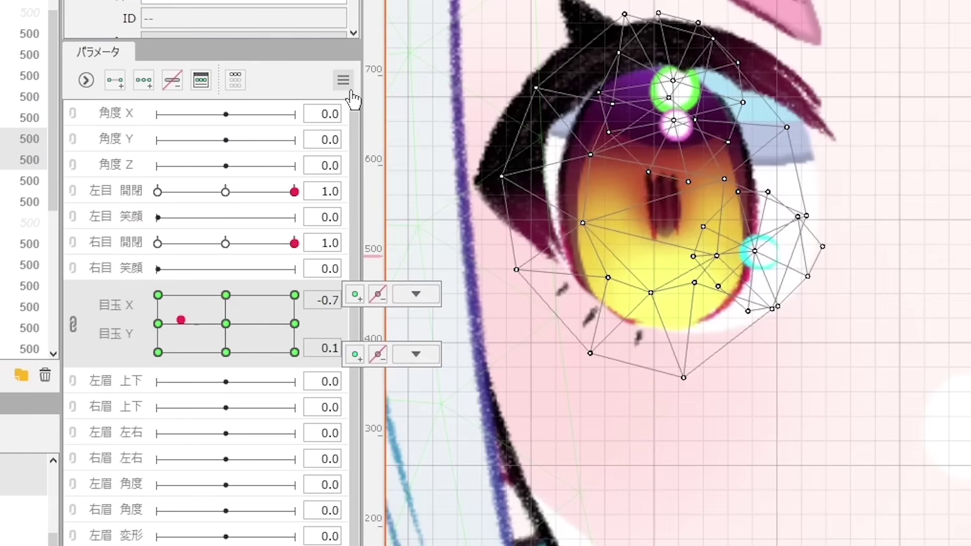
# - Automatically generate the four corner shapes for 目玉 X and 目玉 Y on the selected objects
pyautogui.click(302, 193)
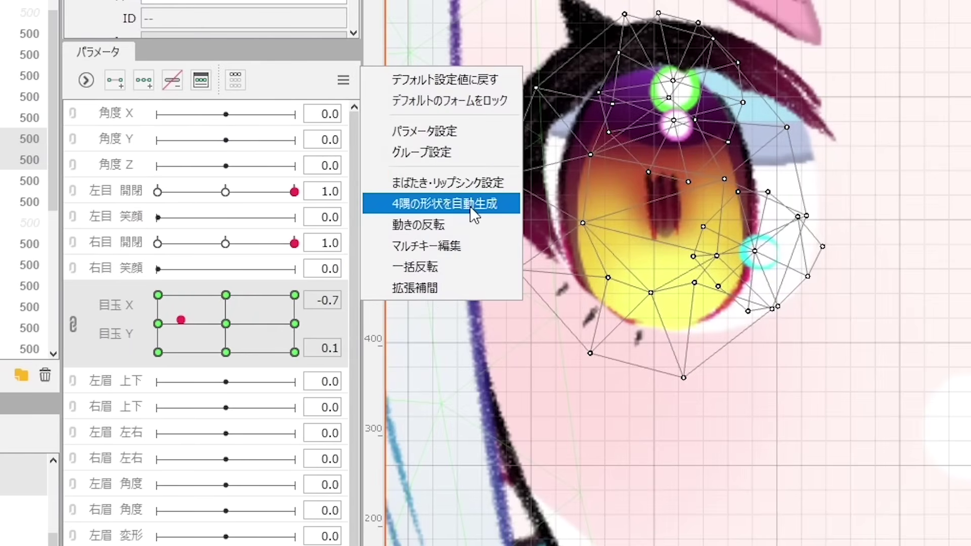
pyautogui.click(303, 66)
pyautogui.click(342, 83)
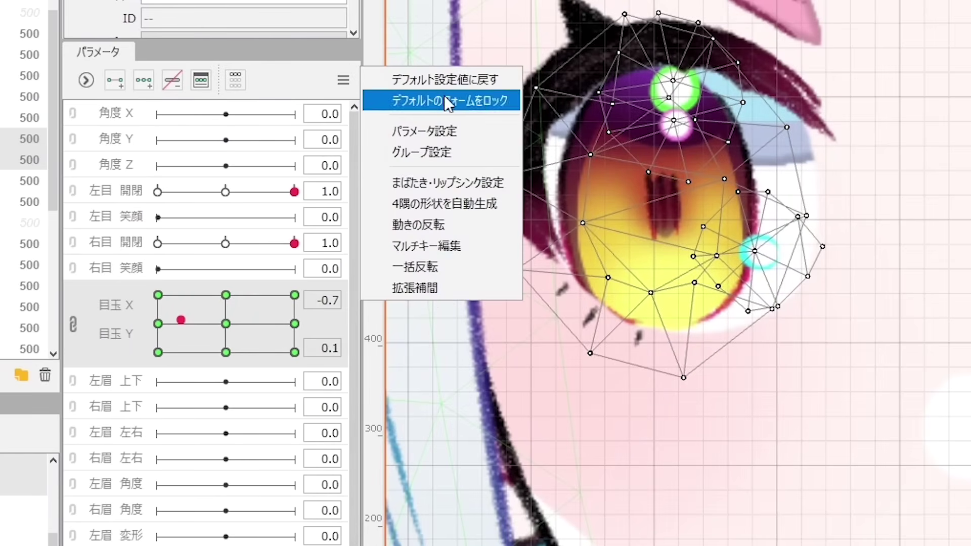
pyautogui.click(474, 201)
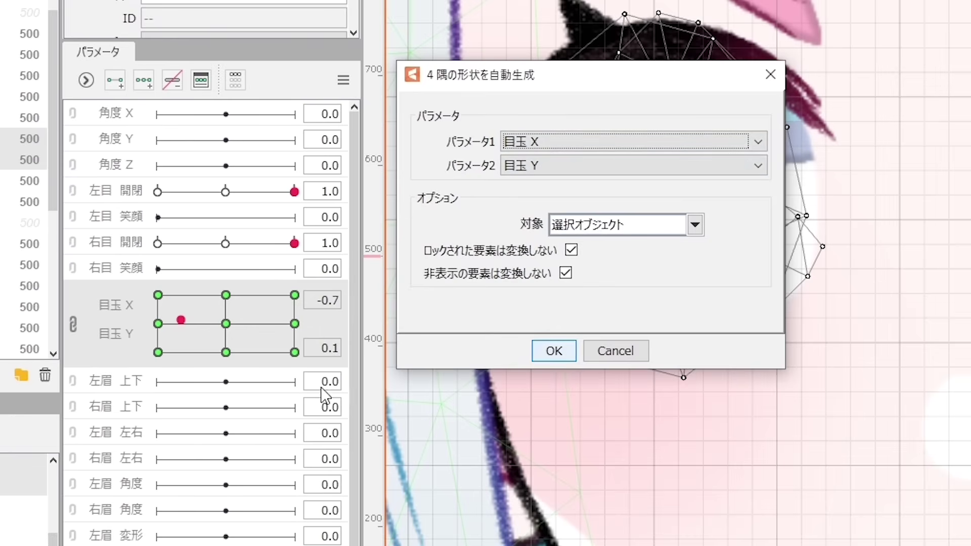
pyautogui.click(558, 354)
# - Check the diagonal eyeball movement with the generated corners and return 目玉 X and 目玉 Y to 0.0
pyautogui.click(226, 323)
pyautogui.moveTo(226, 324); pyautogui.dragTo(346, 249)
pyautogui.moveTo(306, 284); pyautogui.dragTo(240, 321)
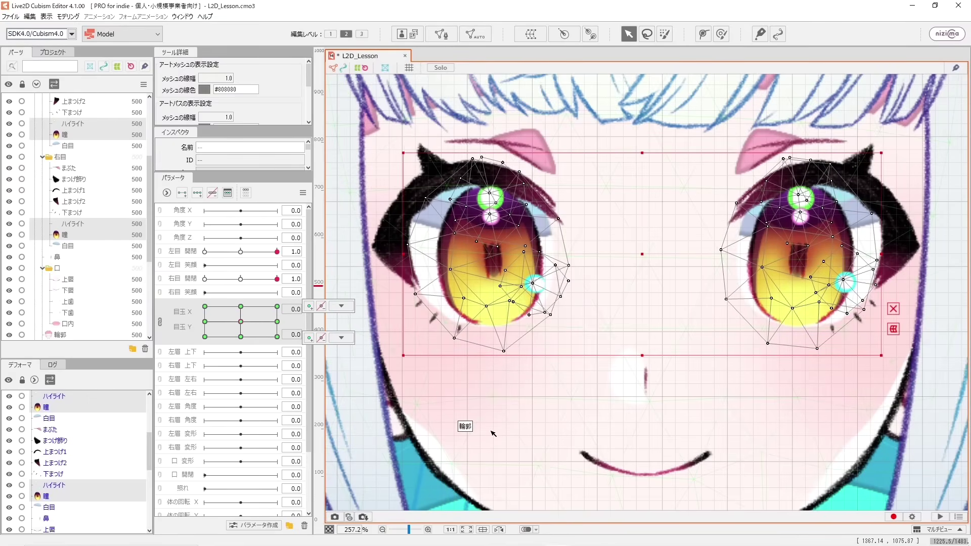
pyautogui.click(489, 430)
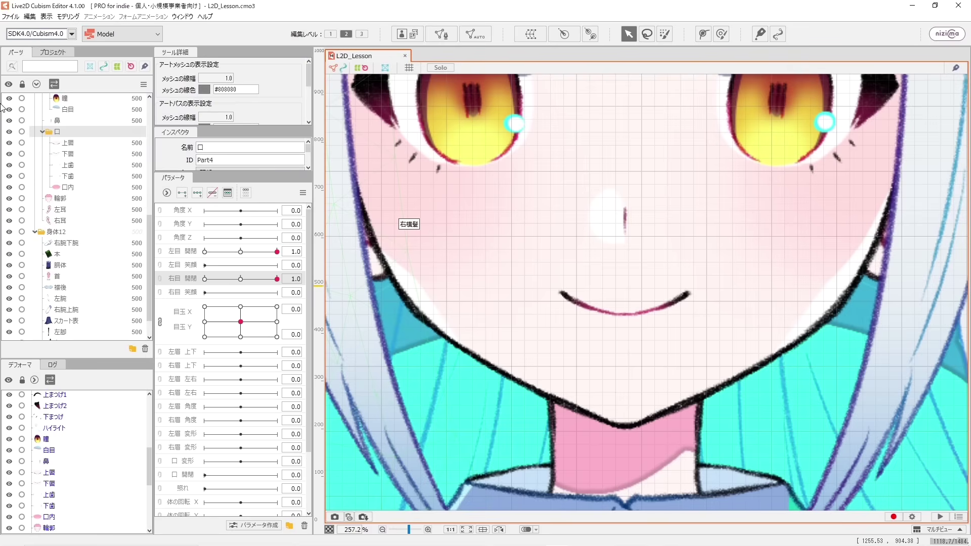
# - Select the 上唇, 下唇, 上歯, 下歯 and 口内 meshes of the 口 part together
pyautogui.scroll(-2, 561, 288)
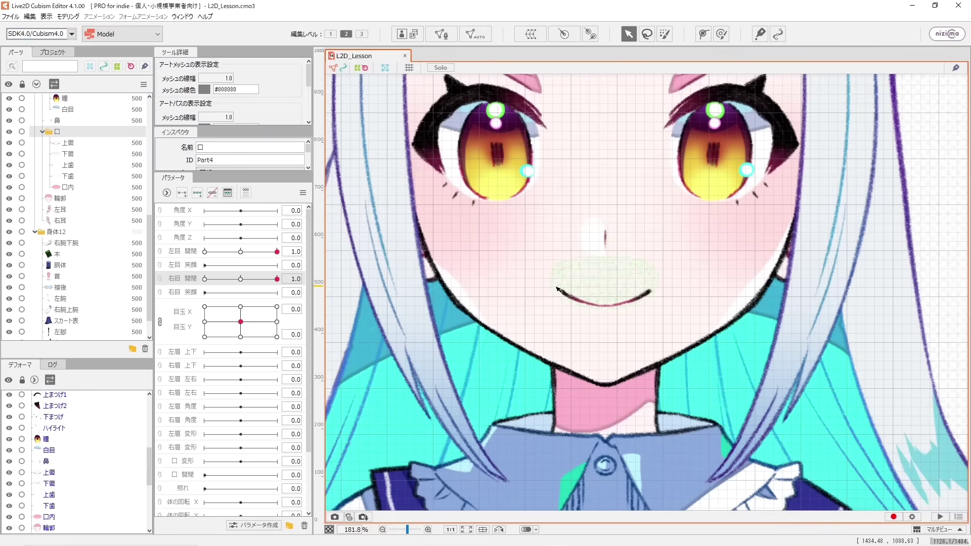
pyautogui.scroll(2, 556, 288)
pyautogui.scroll(2, 548, 294)
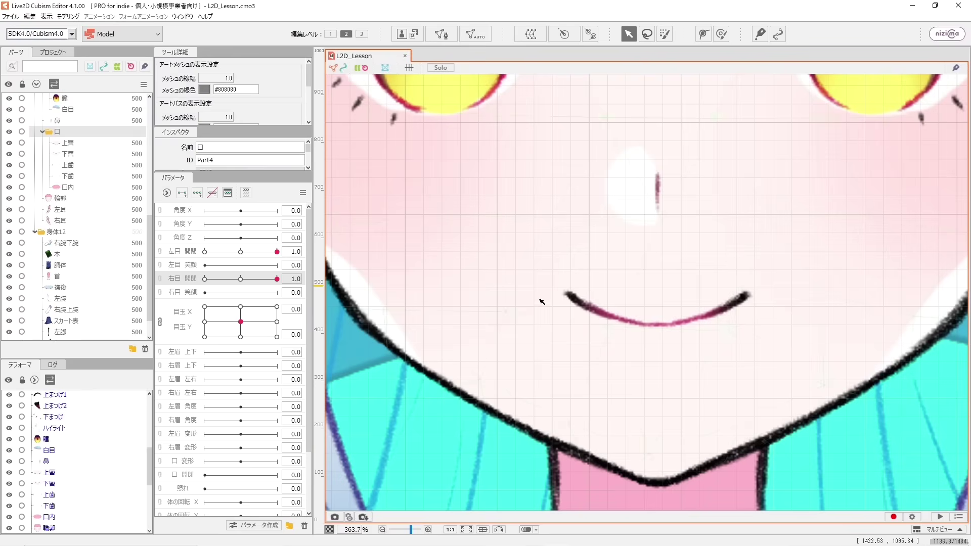
pyautogui.moveTo(553, 379); pyautogui.dragTo(524, 325)
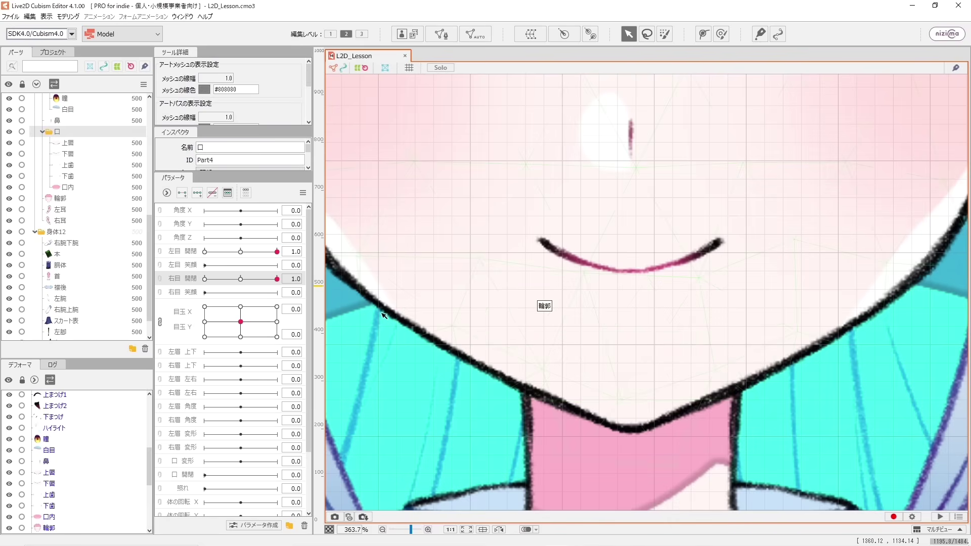
pyautogui.click(71, 144)
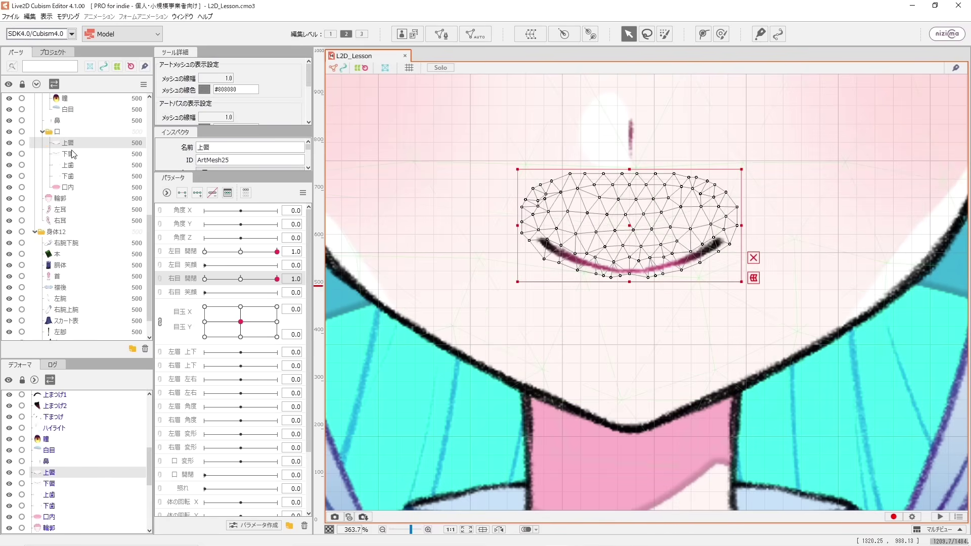
pyautogui.keyDown('ctrl'); pyautogui.click(71, 154); pyautogui.keyUp('ctrl')
pyautogui.keyDown('ctrl'); pyautogui.click(70, 164); pyautogui.keyUp('ctrl')
pyautogui.keyDown('ctrl'); pyautogui.click(69, 176); pyautogui.keyUp('ctrl')
pyautogui.keyDown('ctrl'); pyautogui.click(70, 187); pyautogui.keyUp('ctrl')
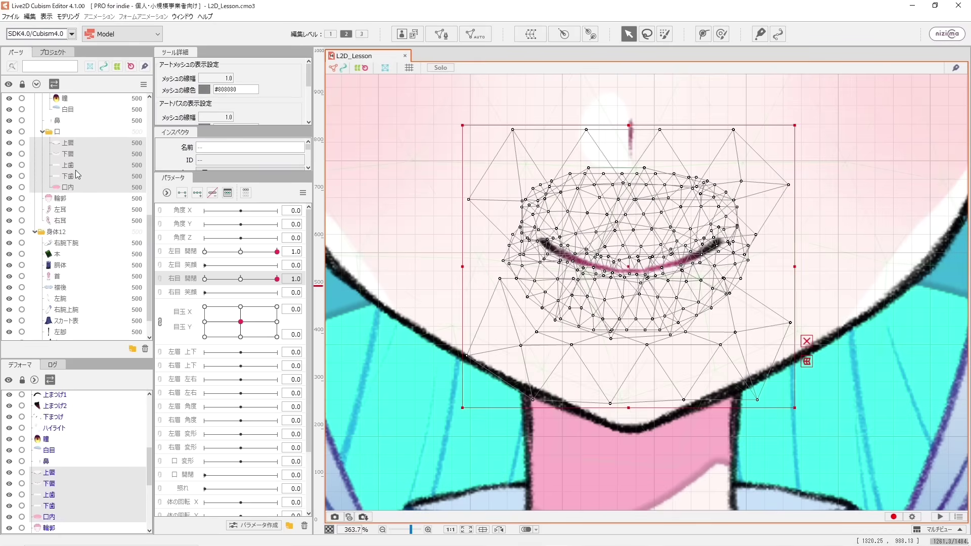
# - Switch to the 口パク.jpg chart in Paint 3D, examine the mouth shapes laid out by 口 開閉, and return to Live2D Cubism Editor
pyautogui.scroll(-3, 198, 398)
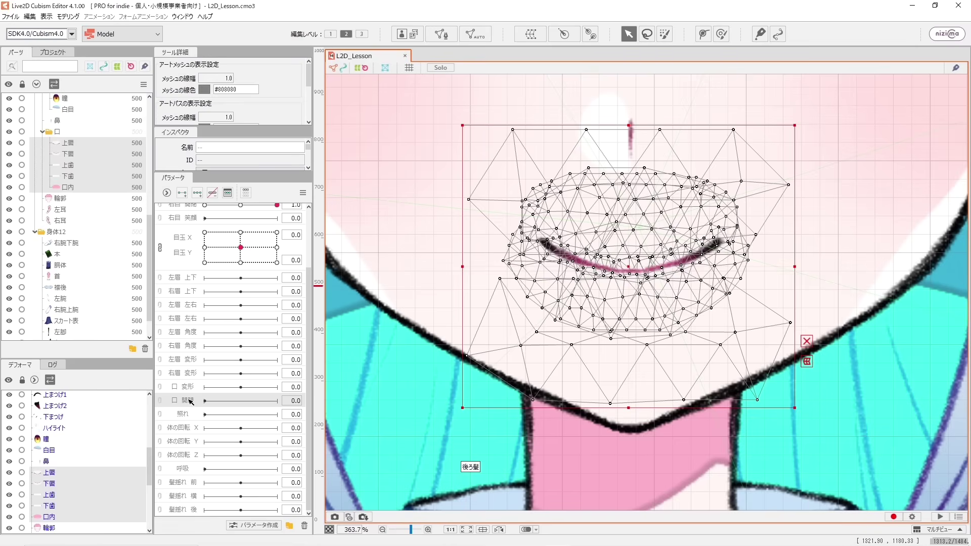
pyautogui.moveTo(439, 544)
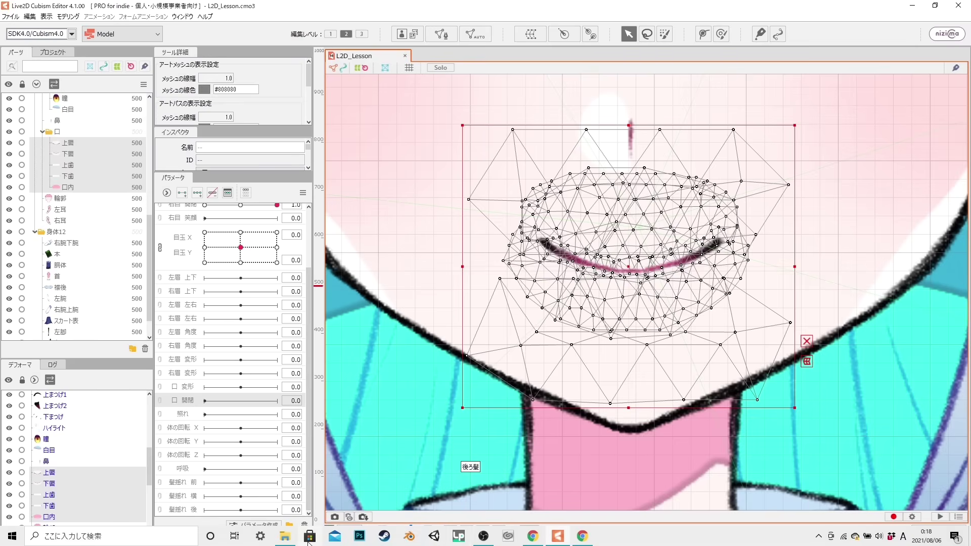
pyautogui.click(310, 540)
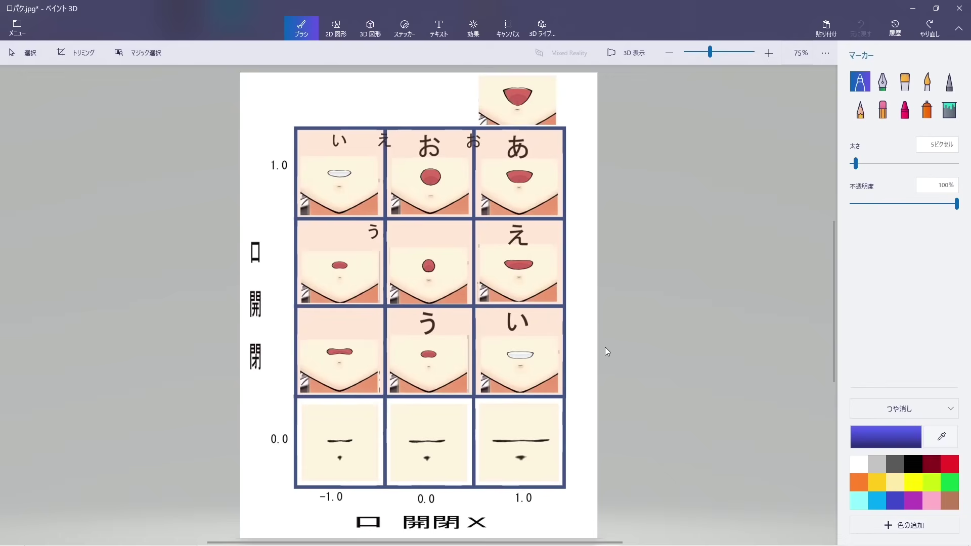
pyautogui.moveTo(559, 545)
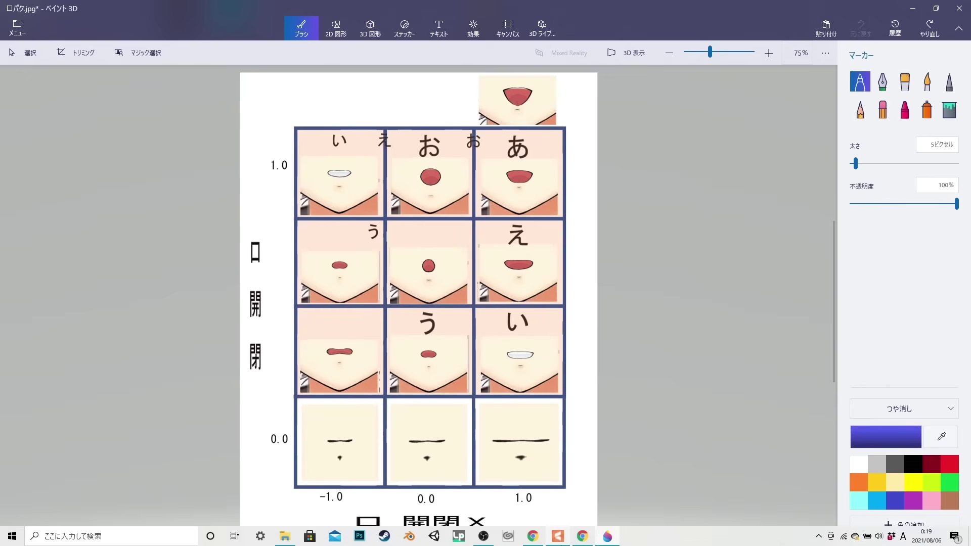
pyautogui.click(559, 538)
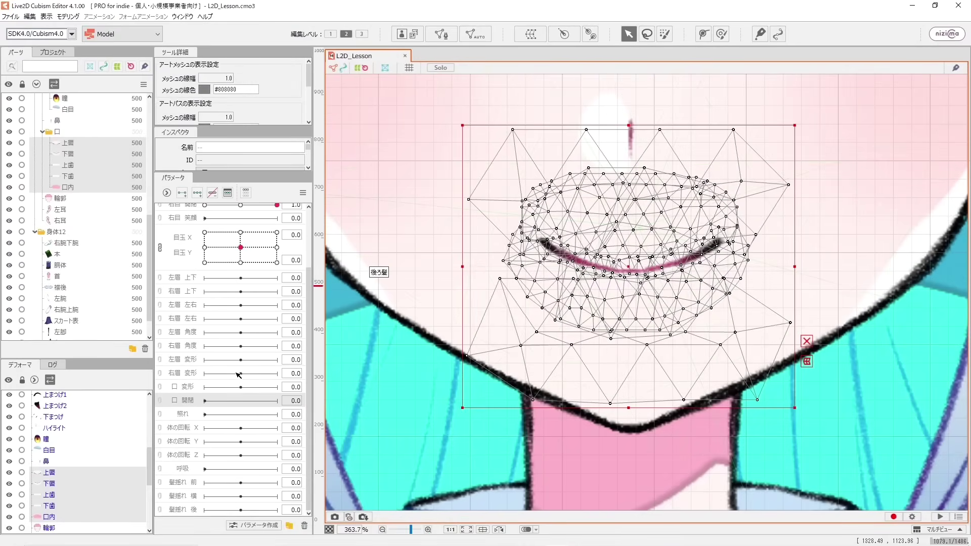
# - Add three keys on 口 変形 for the selected mouth meshes and check the end positions
pyautogui.scroll(1, 238, 374)
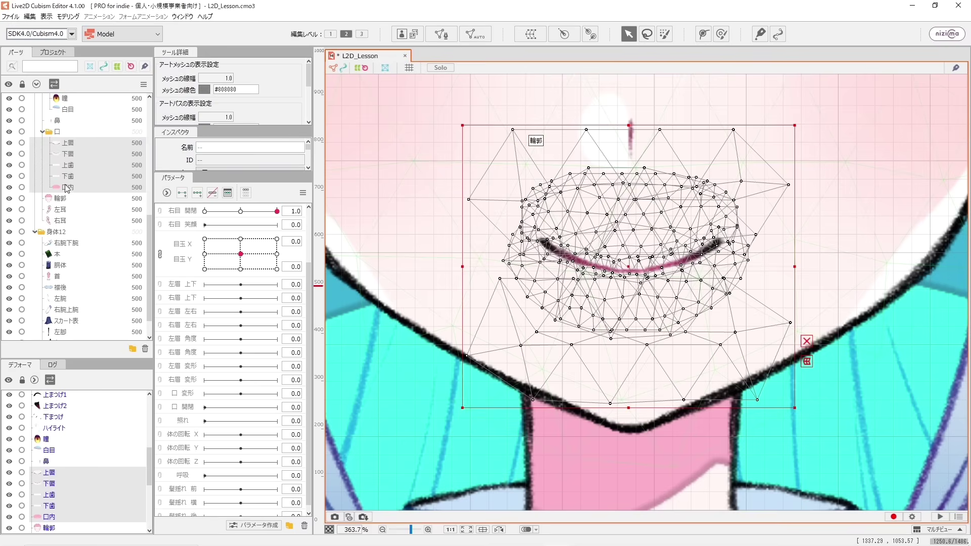
pyautogui.click(188, 397)
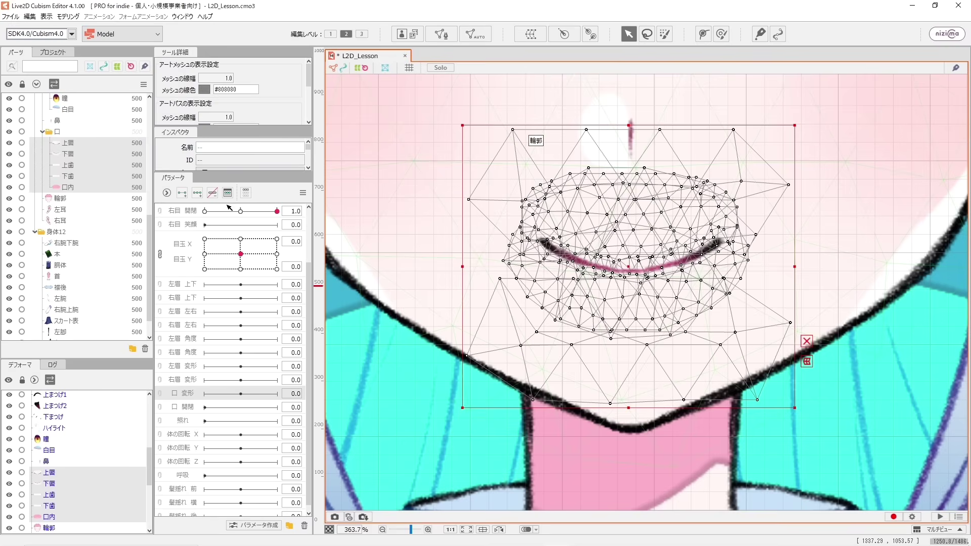
pyautogui.click(198, 194)
pyautogui.click(266, 394)
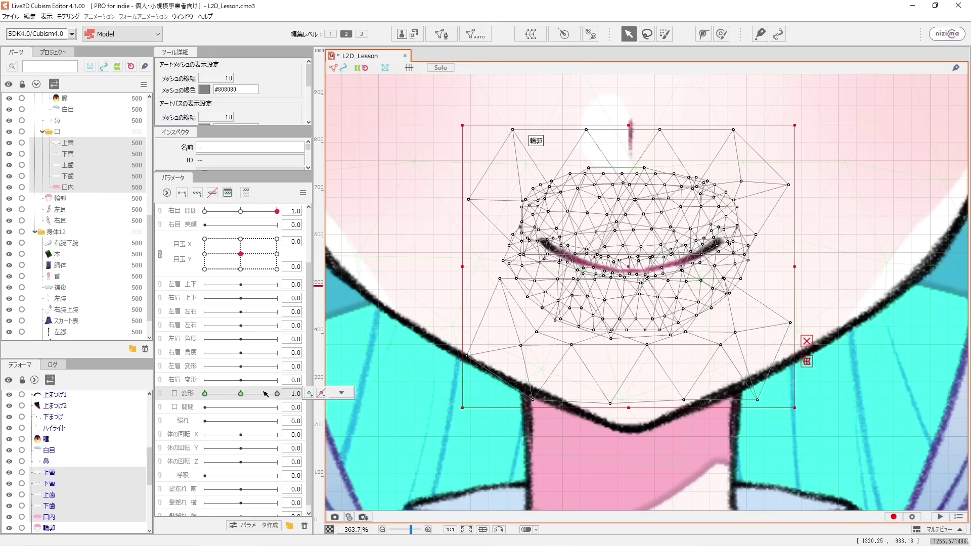
pyautogui.click(205, 393)
# - Manually add keys at 0.0, 0.3, 0.7 and 1.0 on 口 開閉 for the selected mouth meshes
pyautogui.click(187, 407)
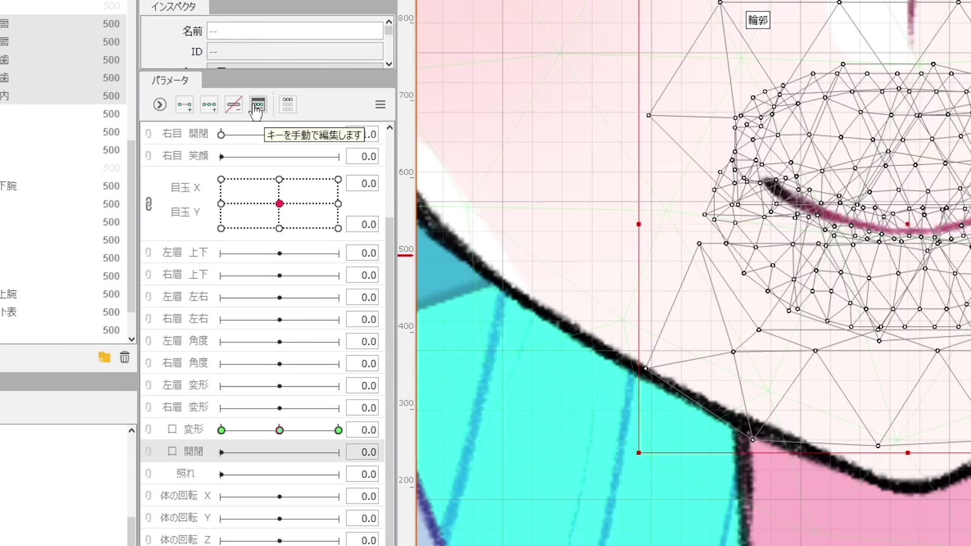
pyautogui.click(256, 108)
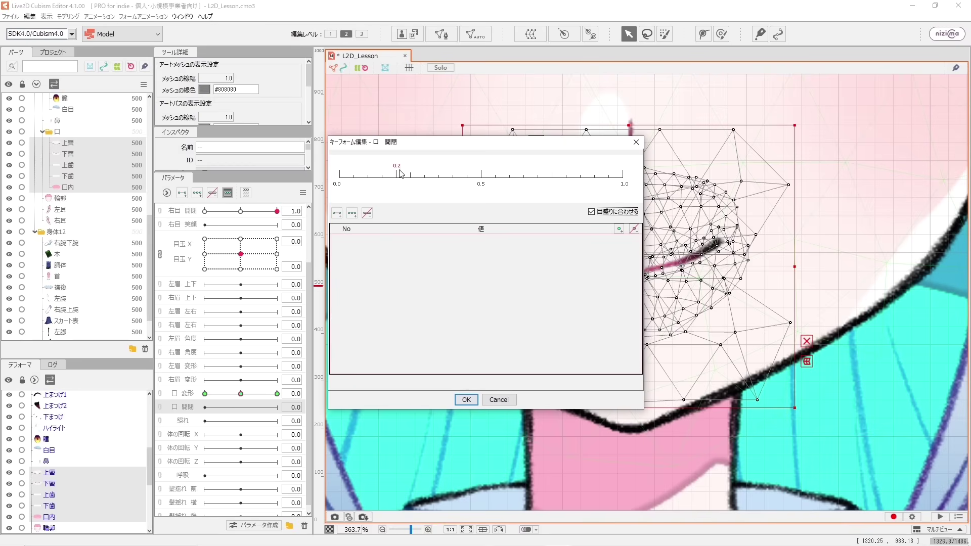
pyautogui.click(340, 177)
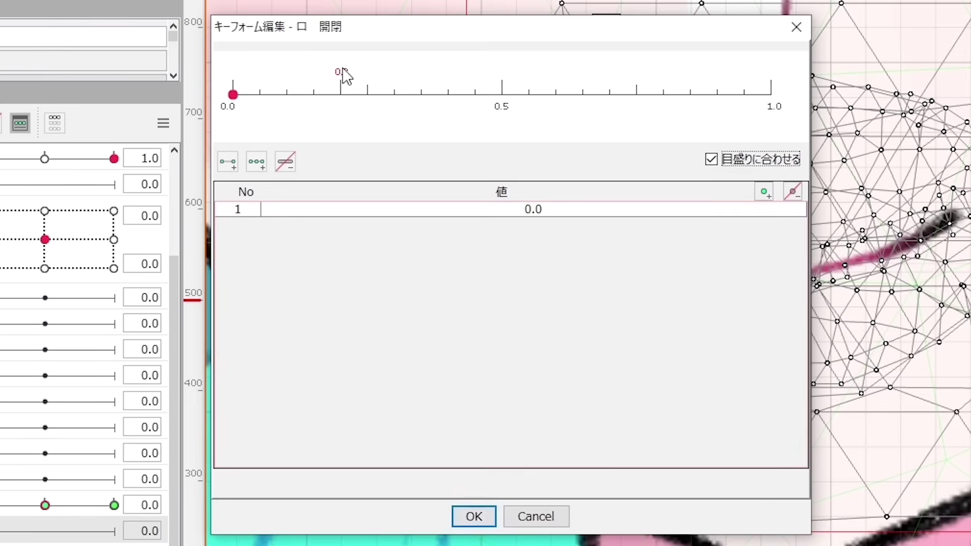
pyautogui.click(424, 178)
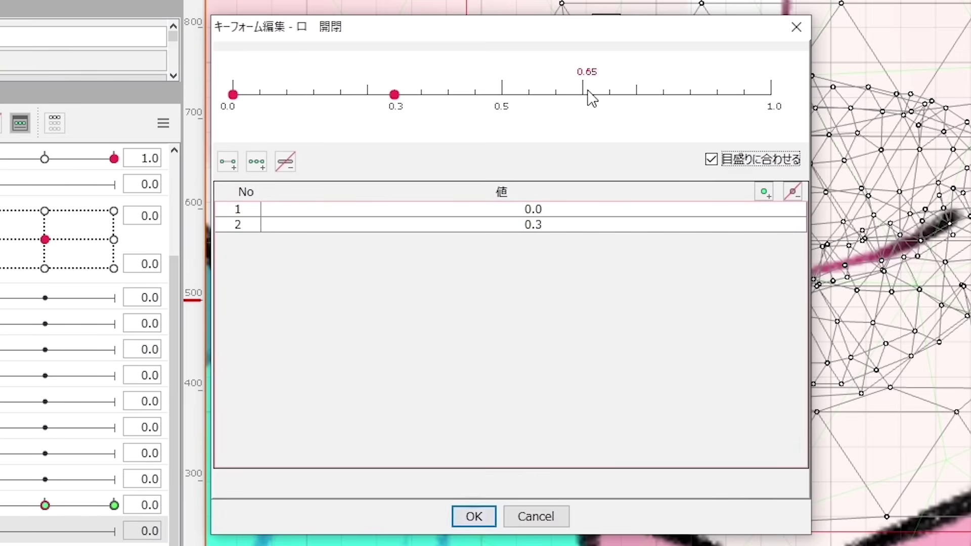
pyautogui.click(611, 96)
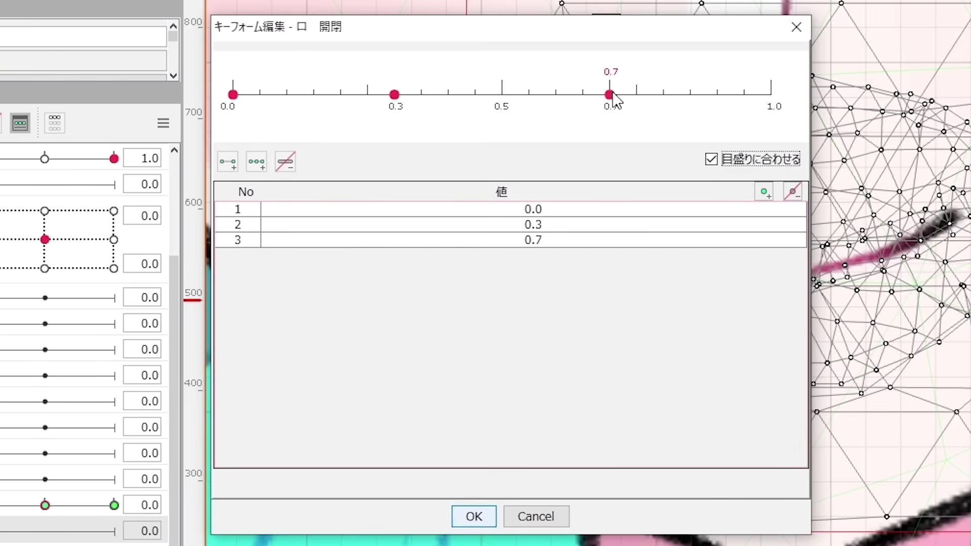
pyautogui.click(770, 101)
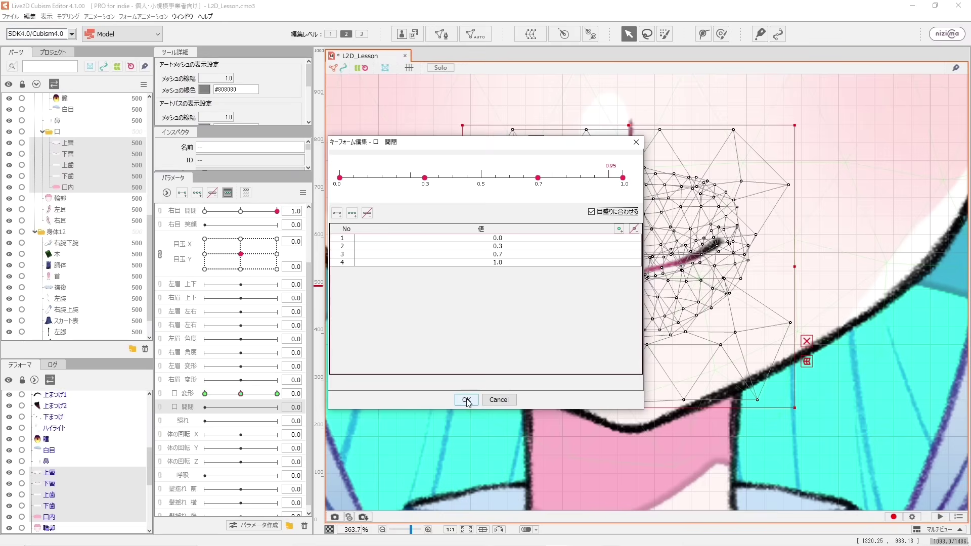
pyautogui.click(473, 517)
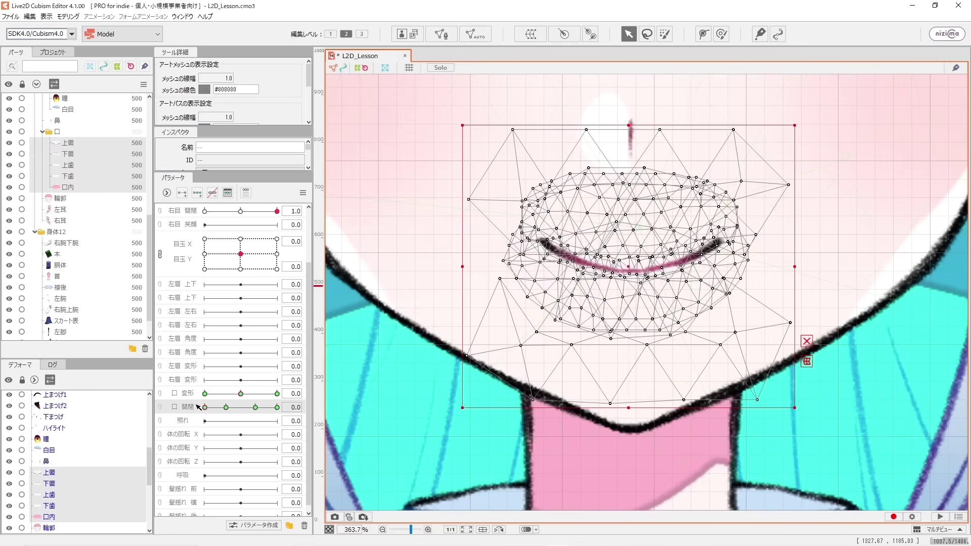
# - Step through the keys of 口 開閉 and return the parameter to 0.0
pyautogui.click(255, 408)
pyautogui.click(277, 407)
pyautogui.click(256, 407)
pyautogui.click(205, 407)
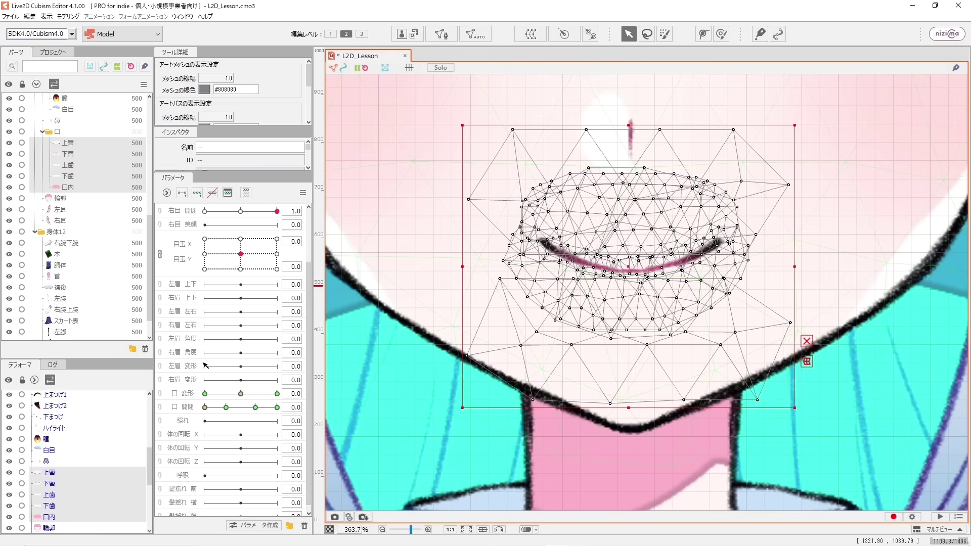
# - Combine the 口 変形 and 口 開閉 parameters
pyautogui.click(188, 393)
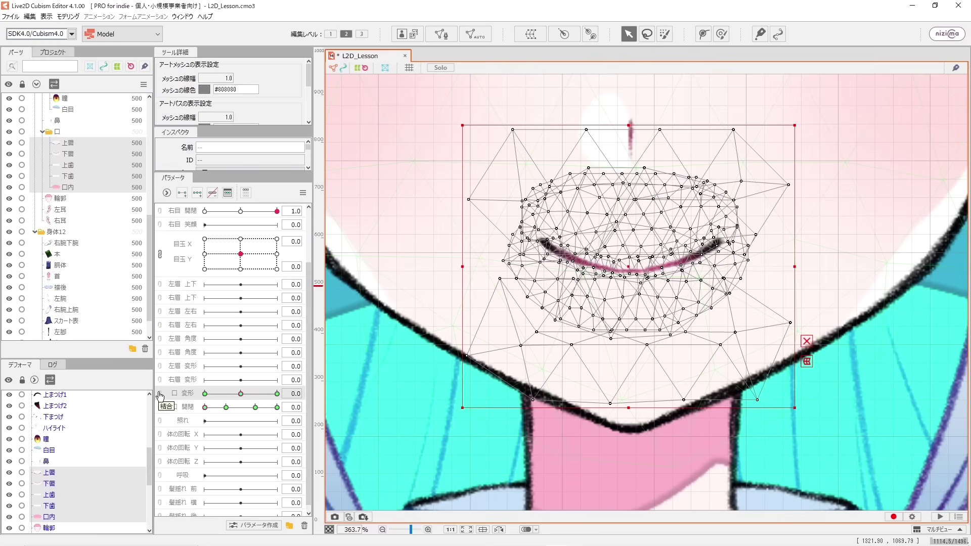
# - Link the 口 変形 and 口 開閉 parameters into one combined two-axis grid
pyautogui.click(160, 395)
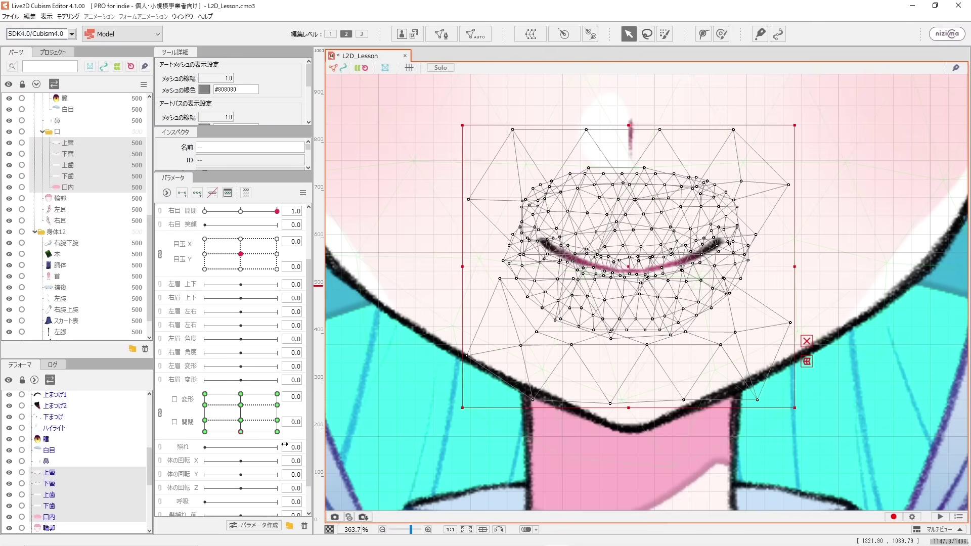
pyautogui.click(231, 431)
pyautogui.moveTo(241, 431); pyautogui.dragTo(207, 402)
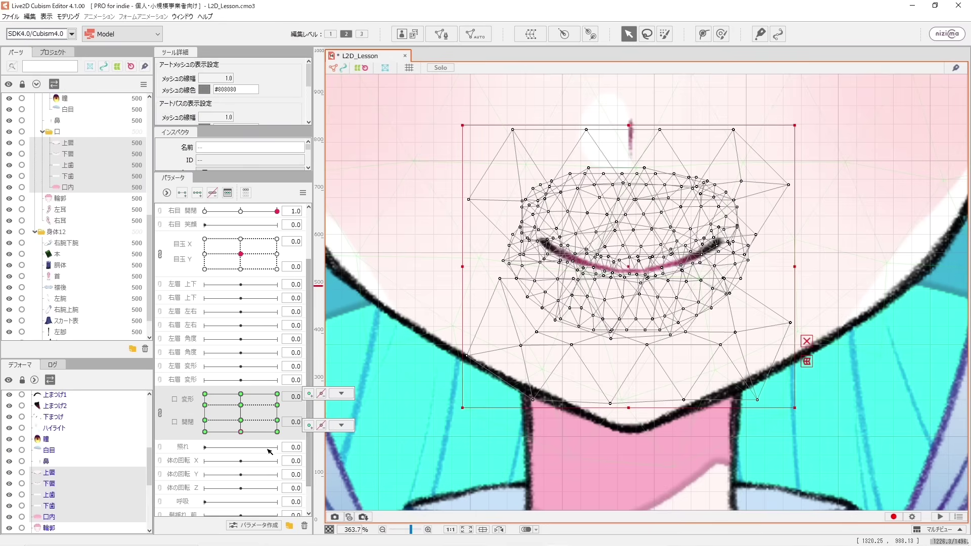
# - Switch to Paint 3D to examine the mouth-shape chart for each 口 開閉 combination, and return to Live2D Cubism Editor
pyautogui.moveTo(375, 545)
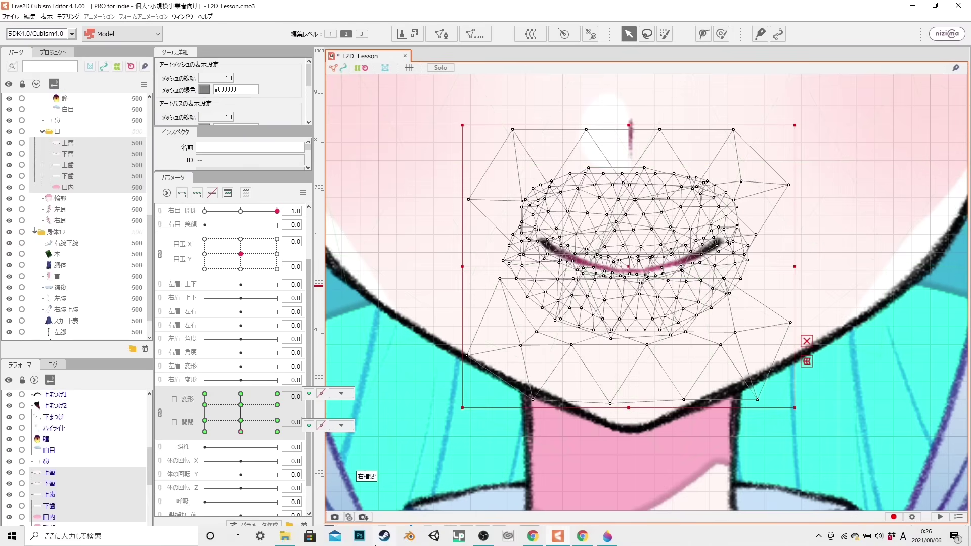
pyautogui.click(607, 536)
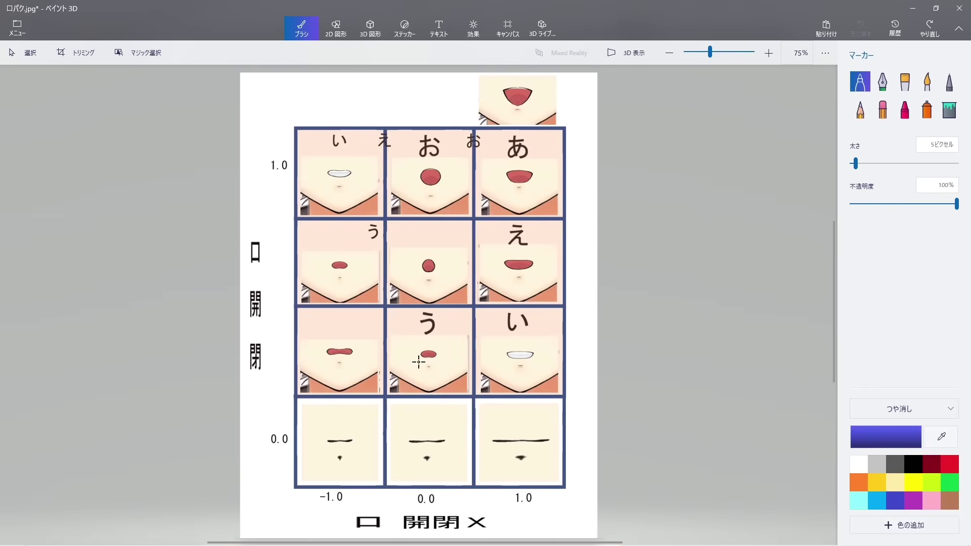
pyautogui.click(460, 536)
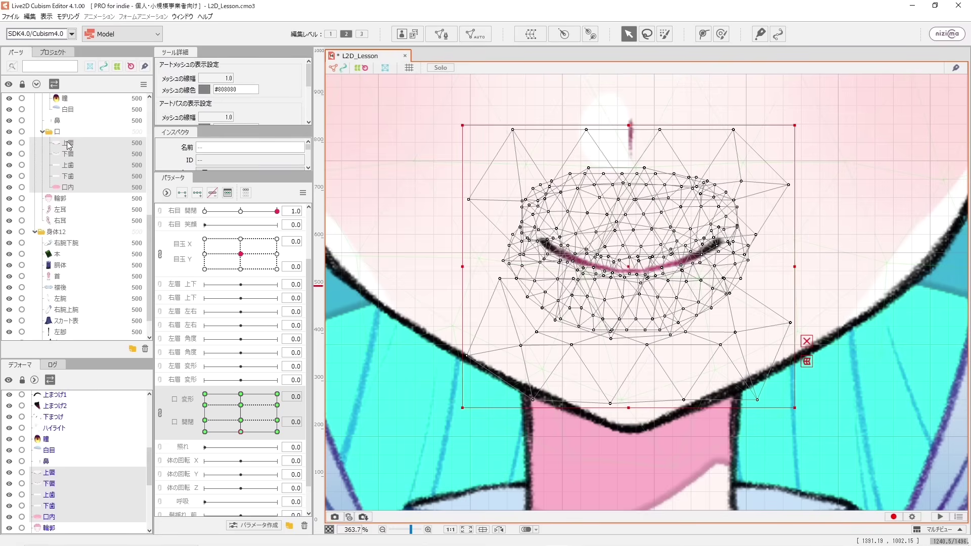
# - Lock the default form for the parameters (デフォルトのフォームをロック)
pyautogui.click(303, 193)
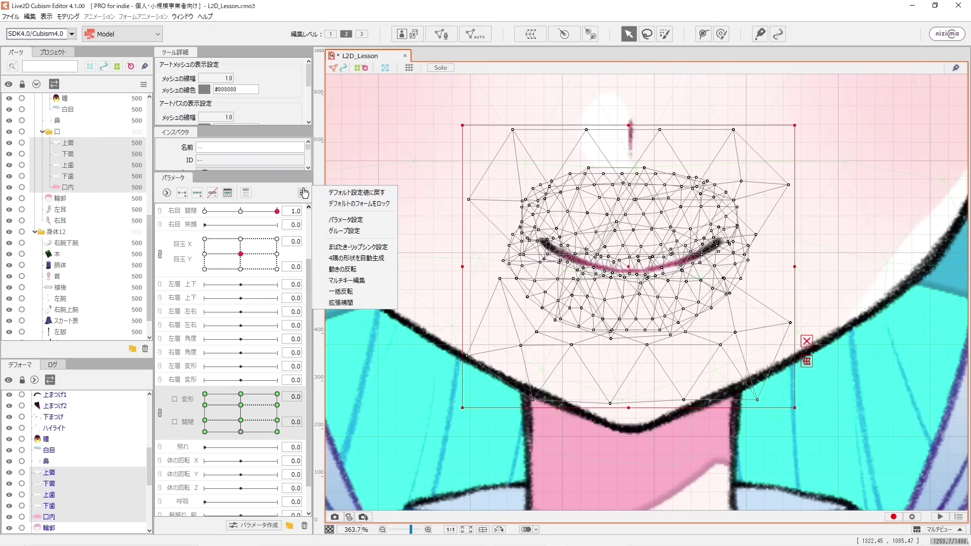
pyautogui.click(351, 201)
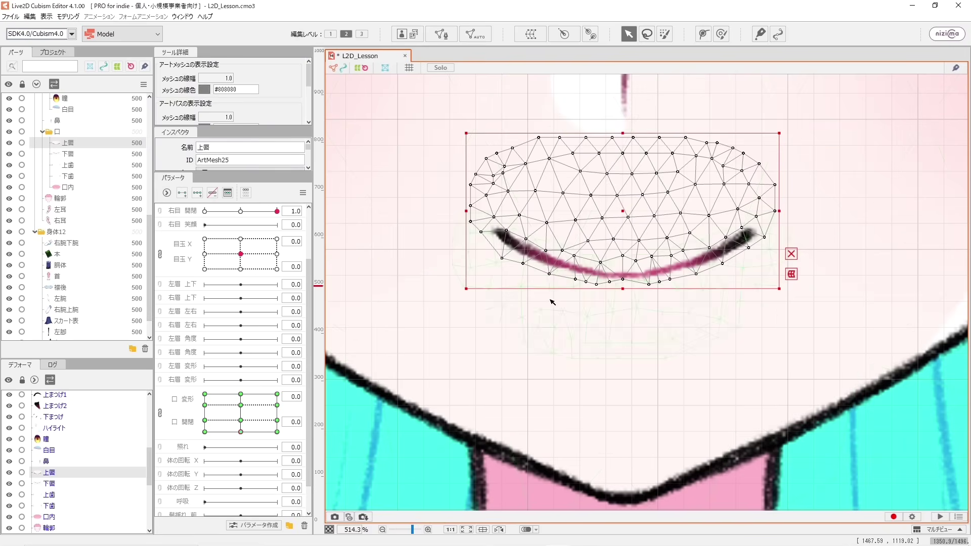
# - At 口 変形 -1.0 and 口 開閉 0.0, add a five-point deform path along the 上唇 line from corner to corner
pyautogui.click(205, 432)
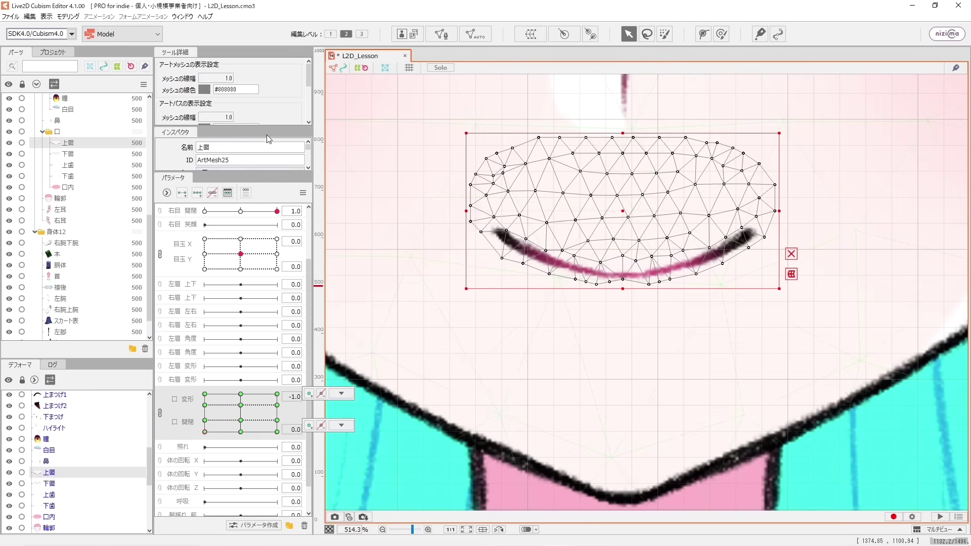
pyautogui.click(703, 34)
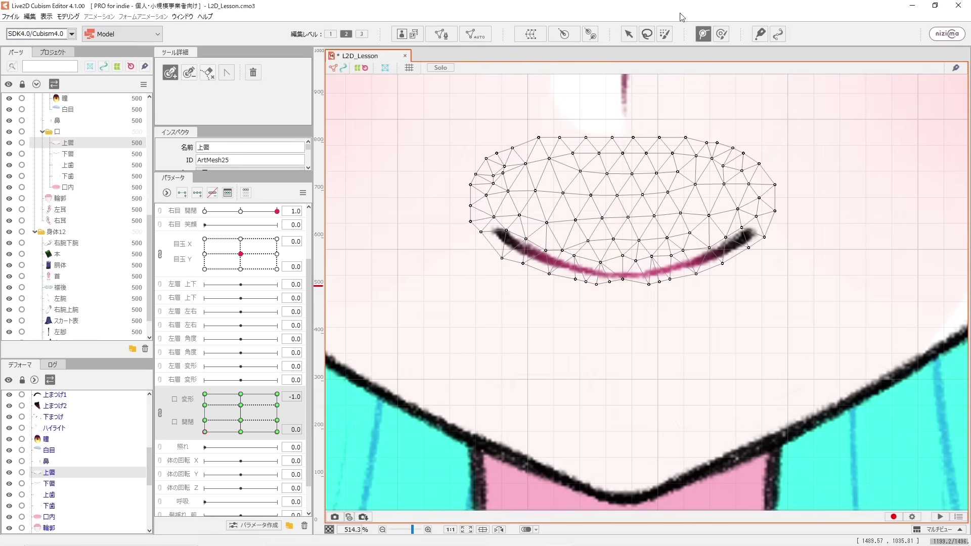
pyautogui.click(495, 234)
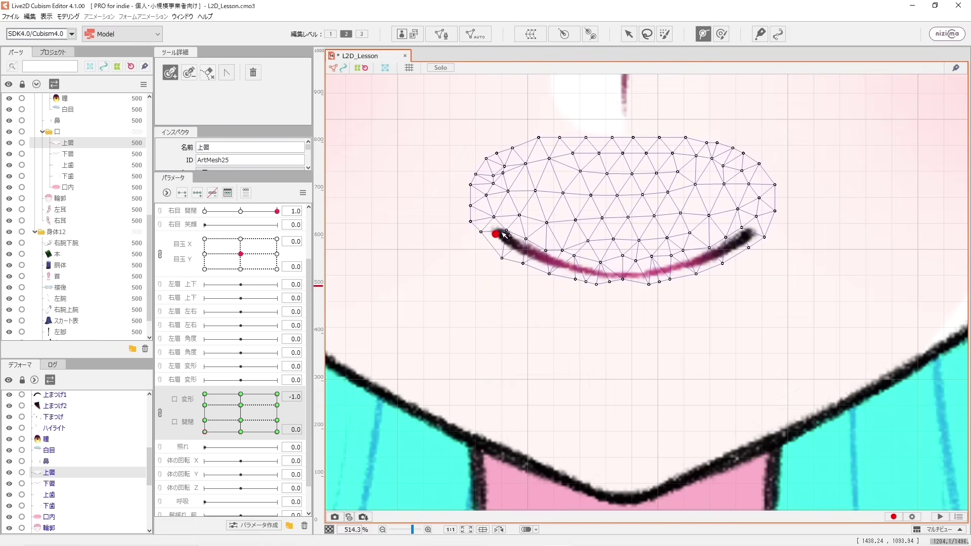
pyautogui.click(569, 265)
pyautogui.click(626, 276)
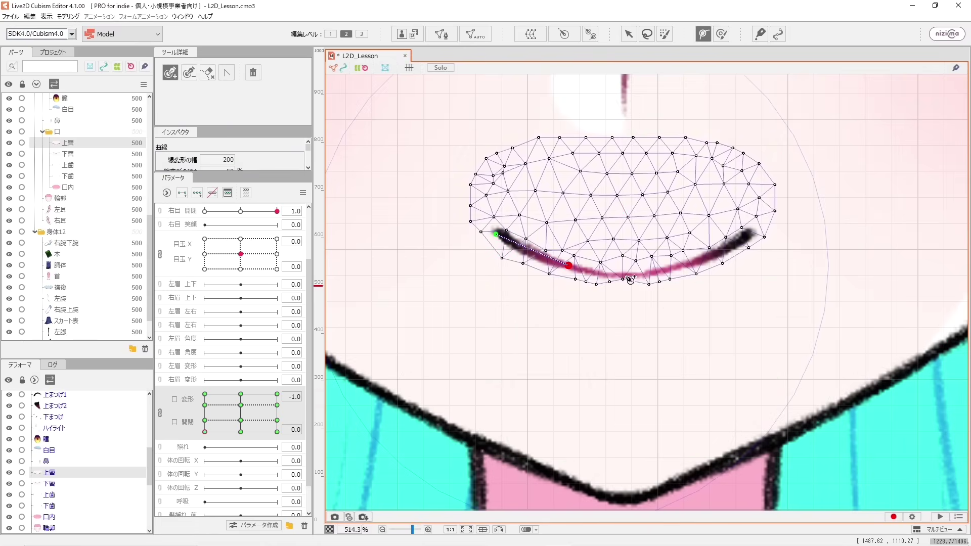
pyautogui.click(690, 262)
pyautogui.click(749, 236)
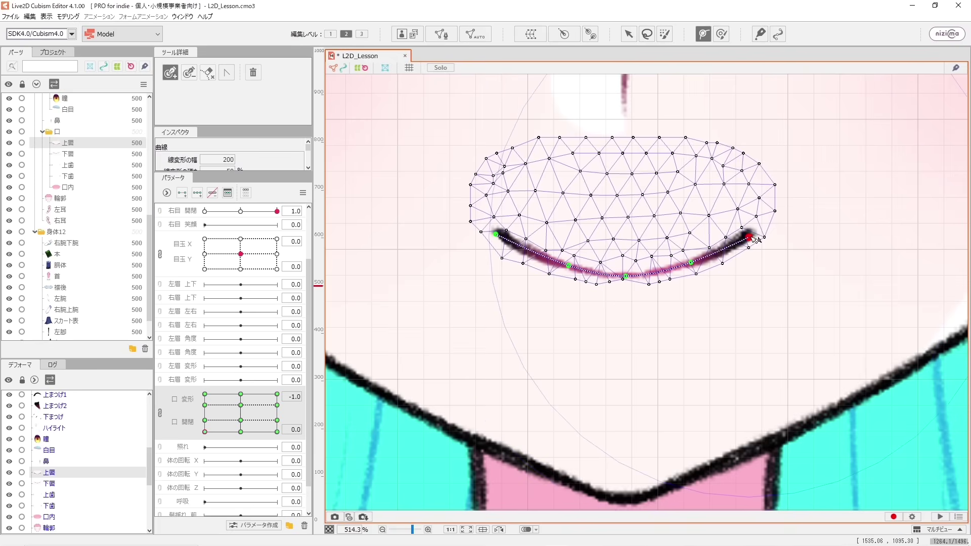
# - Reshape the 上唇 deform path into a shallow frown by lowering both mouth corners and flattening the points between them
pyautogui.click(628, 34)
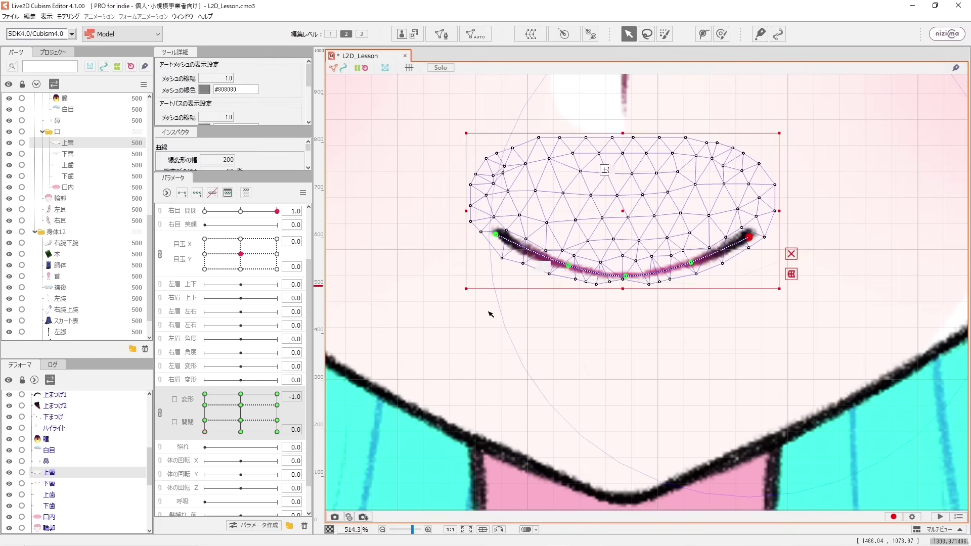
pyautogui.moveTo(498, 235); pyautogui.dragTo(502, 286)
pyautogui.moveTo(750, 241); pyautogui.dragTo(728, 285)
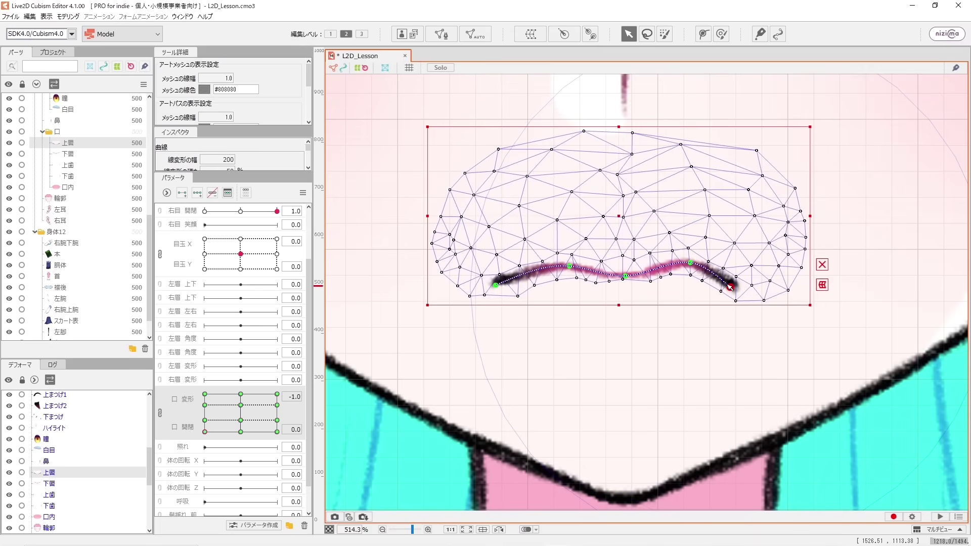
pyautogui.moveTo(497, 287); pyautogui.dragTo(505, 289)
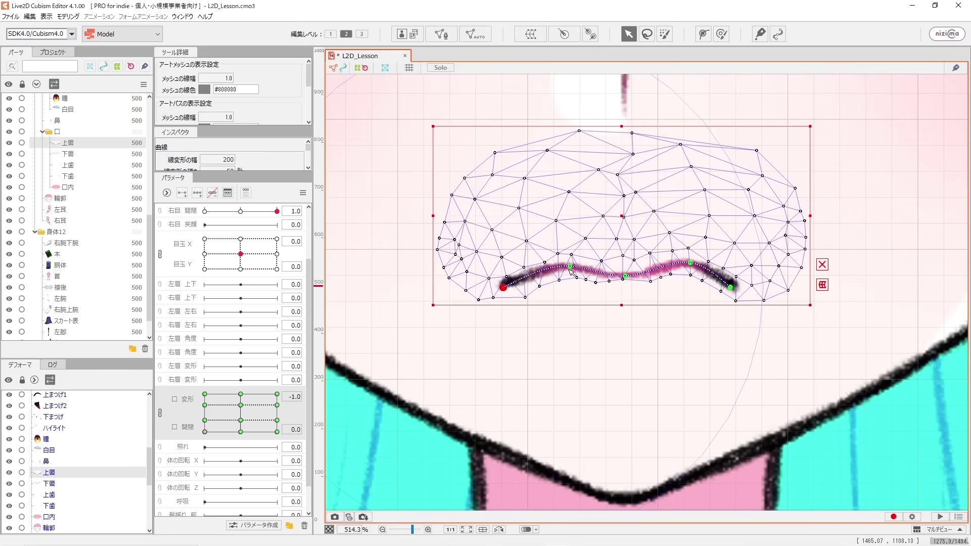
pyautogui.moveTo(570, 266); pyautogui.dragTo(569, 276)
pyautogui.moveTo(692, 265); pyautogui.dragTo(728, 293)
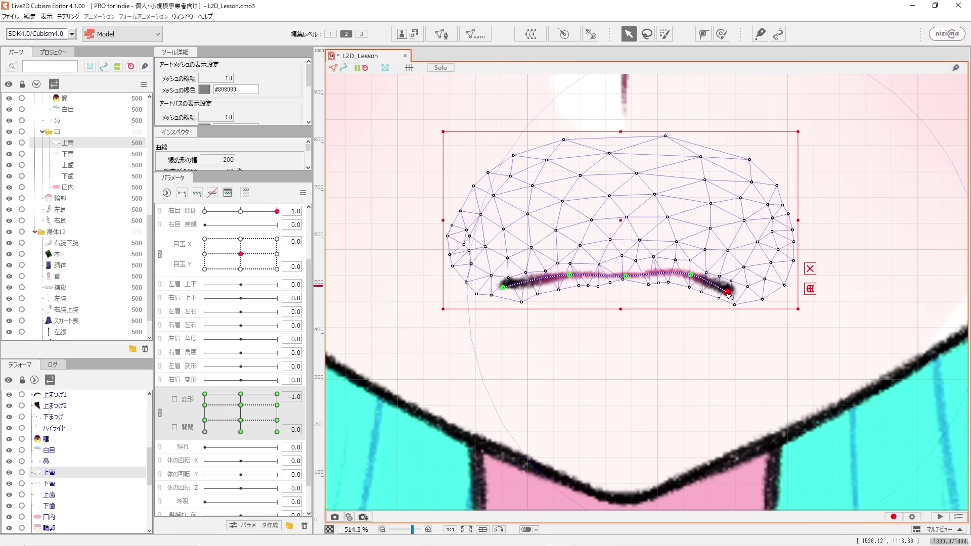
pyautogui.moveTo(504, 289); pyautogui.dragTo(506, 292)
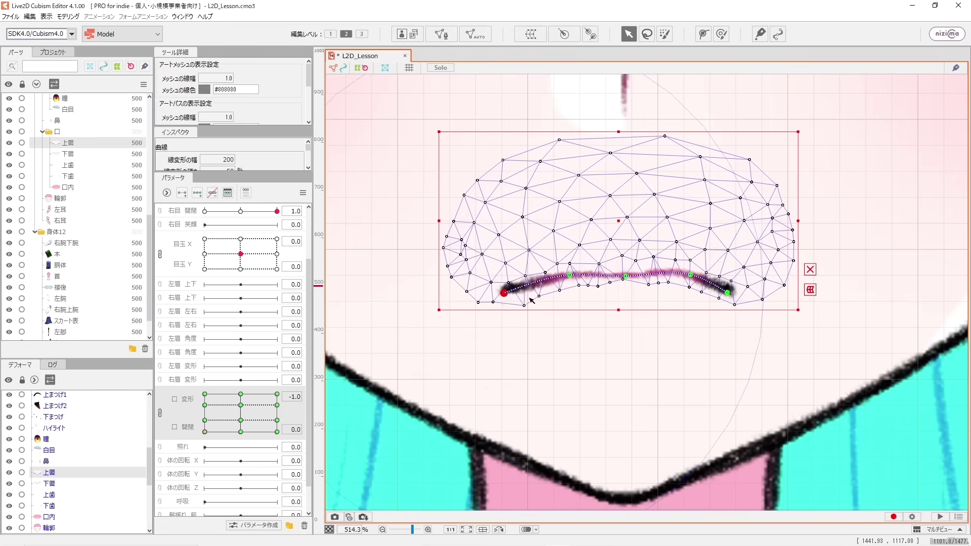
pyautogui.moveTo(204, 433)
pyautogui.mouseDown()
pyautogui.moveTo(241, 434)
pyautogui.moveTo(189, 441)
pyautogui.moveTo(242, 433)
pyautogui.moveTo(205, 431)
pyautogui.mouseUp()
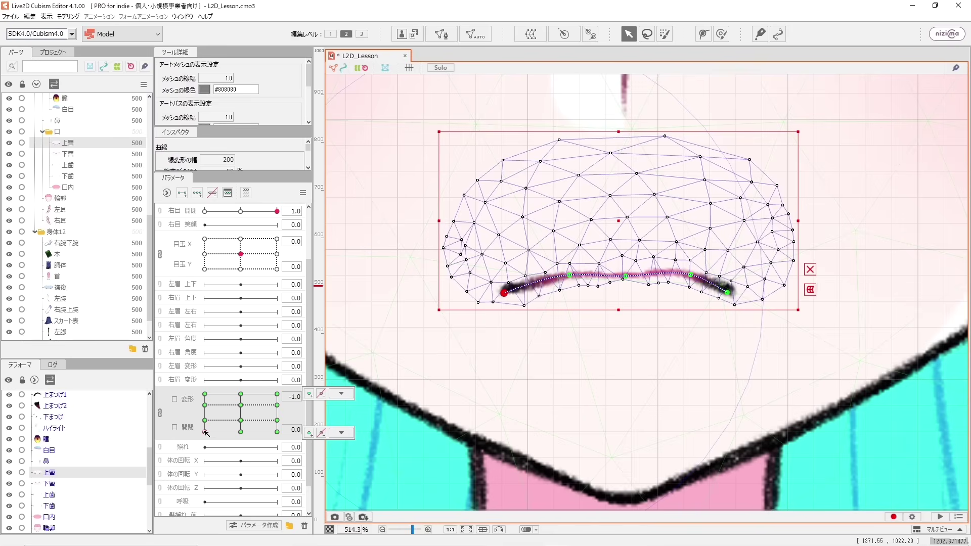
# - Add a five-point deform path along the 下唇 line, hiding 上唇 while placing it and showing 上唇 again
pyautogui.click(69, 154)
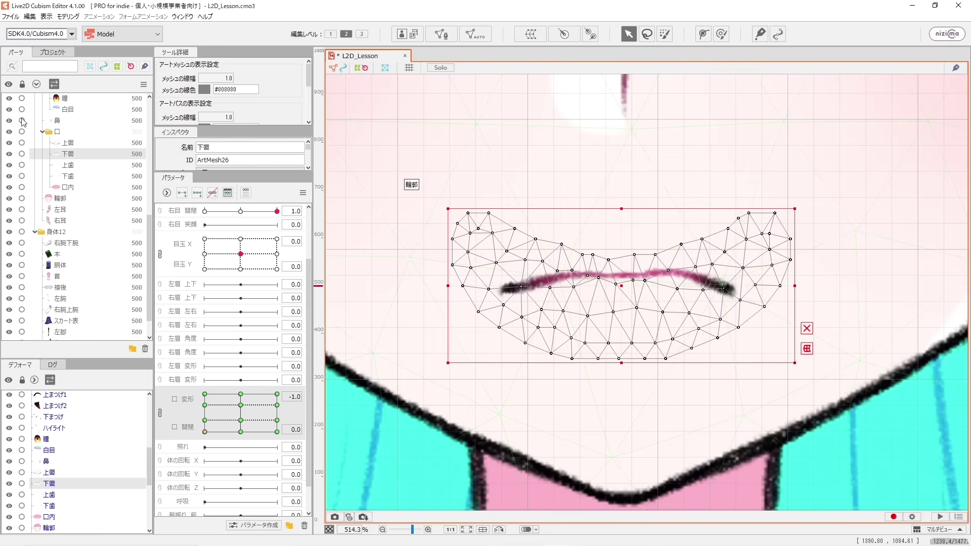
pyautogui.click(9, 144)
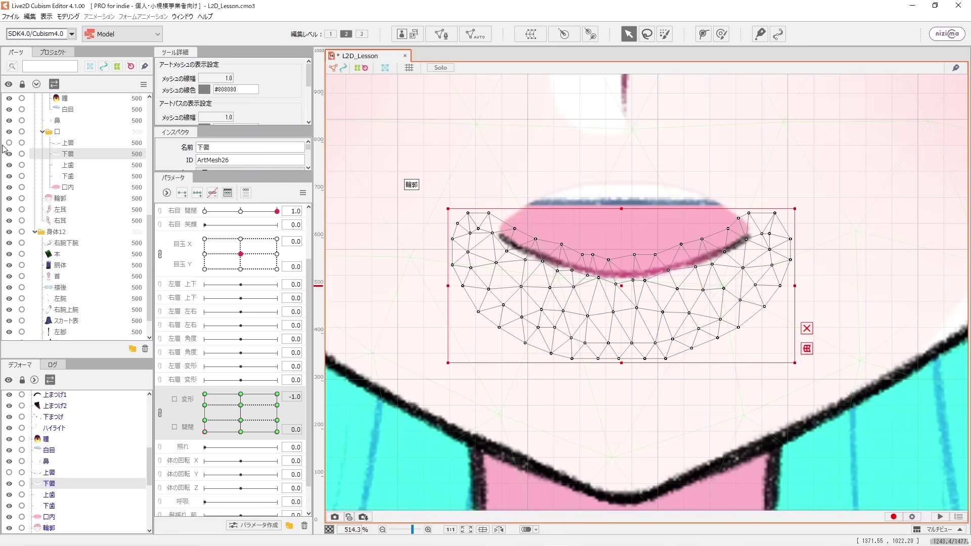
pyautogui.click(704, 33)
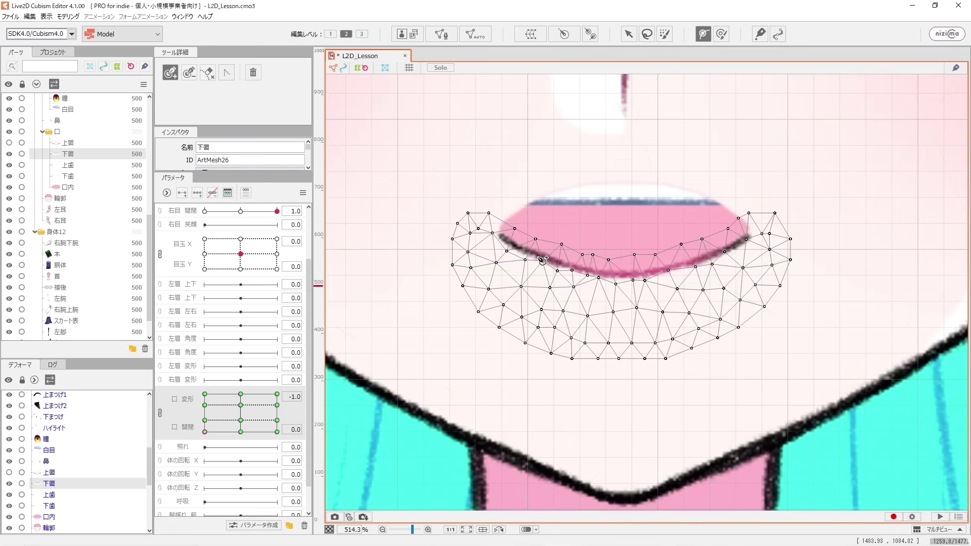
pyautogui.click(503, 237)
pyautogui.click(565, 265)
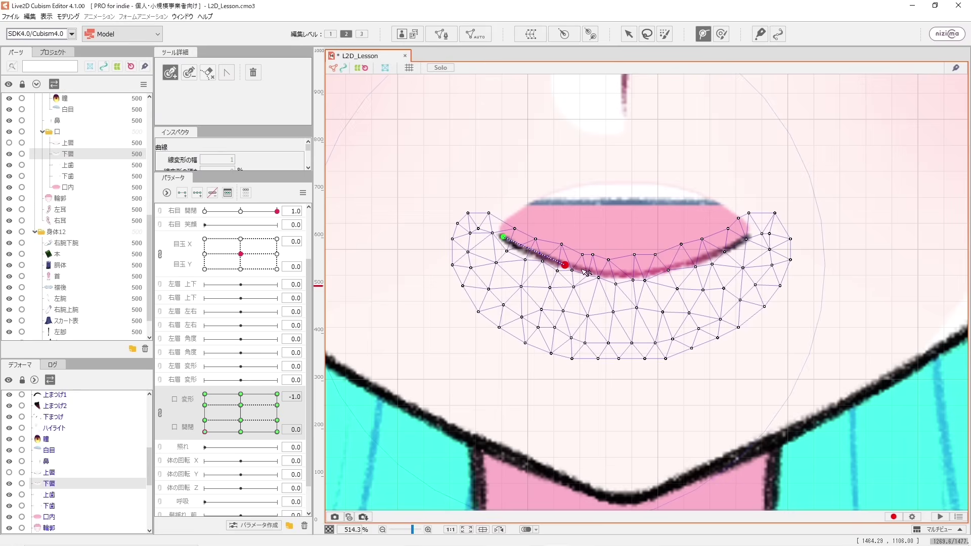
pyautogui.click(629, 275)
pyautogui.click(695, 260)
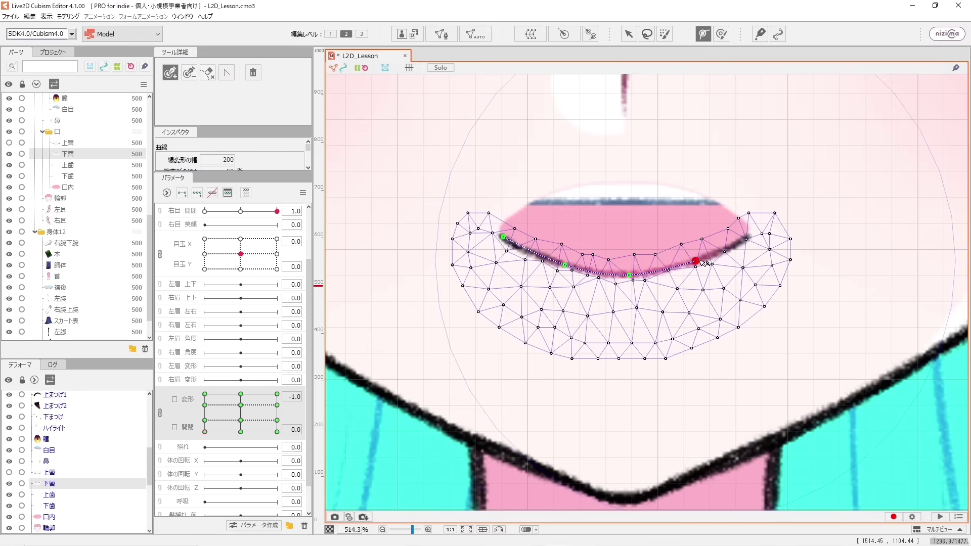
pyautogui.click(747, 239)
pyautogui.click(68, 144)
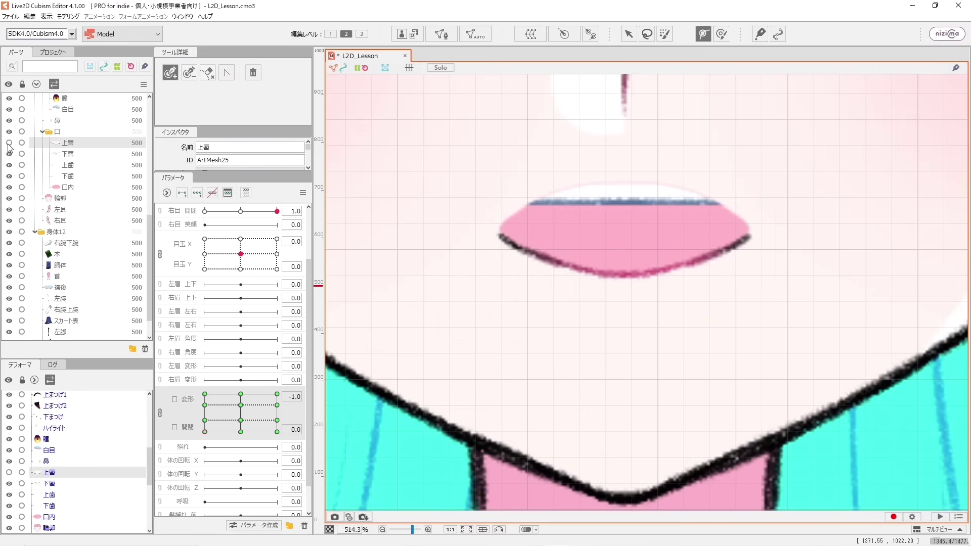
pyautogui.click(9, 144)
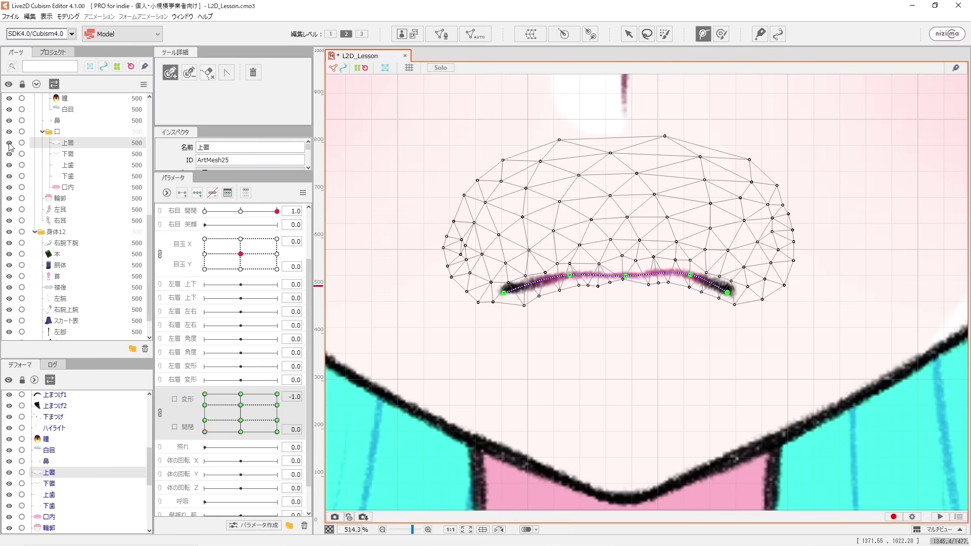
# - Reshape the 下唇 deform path to follow the frowning 上唇 line at 口 変形 -1.0 and 口 開閉 0.0
pyautogui.click(71, 154)
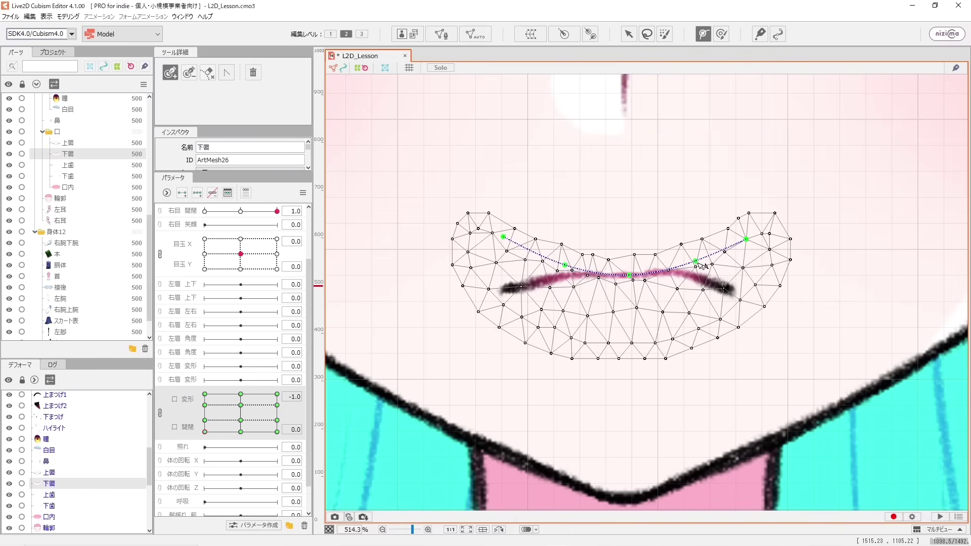
pyautogui.click(629, 34)
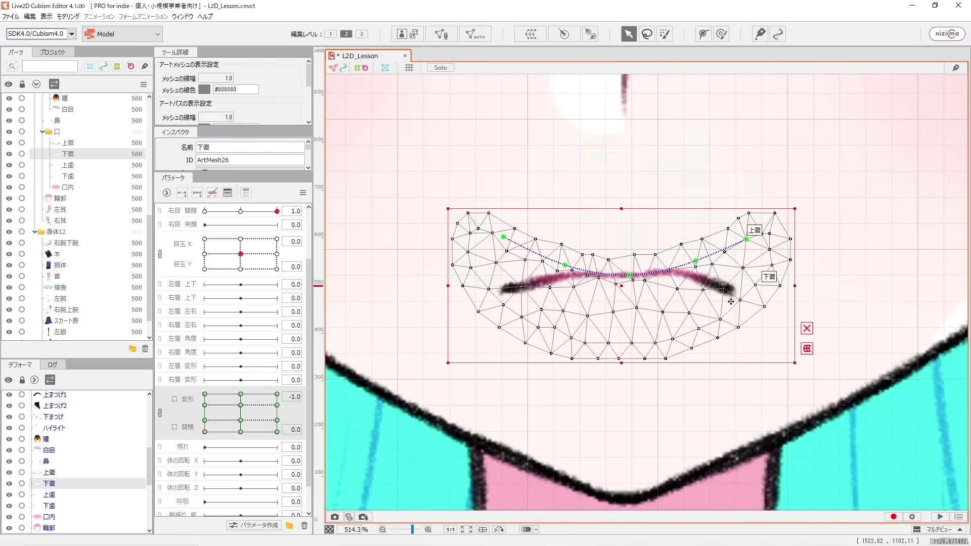
pyautogui.moveTo(697, 263); pyautogui.dragTo(697, 276)
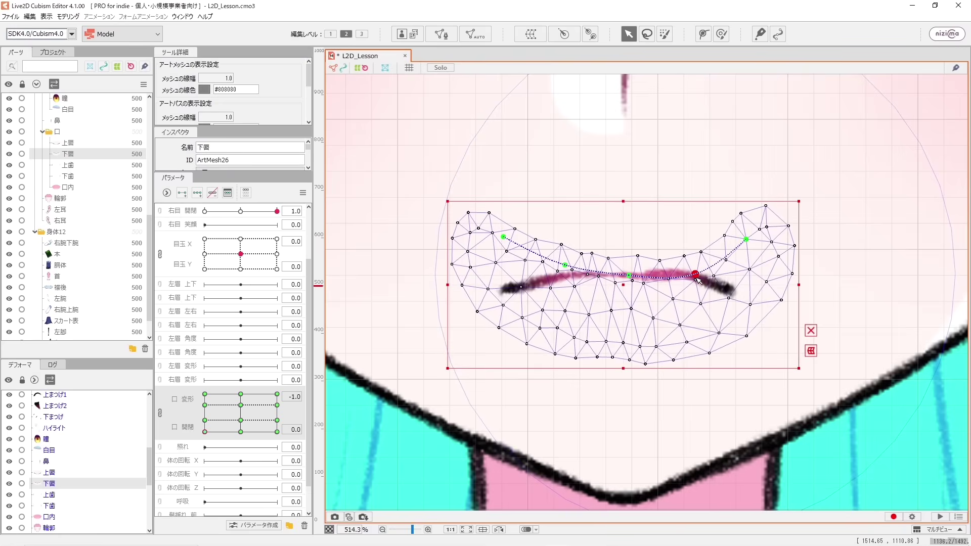
pyautogui.moveTo(746, 239); pyautogui.dragTo(734, 298)
pyautogui.click(503, 238)
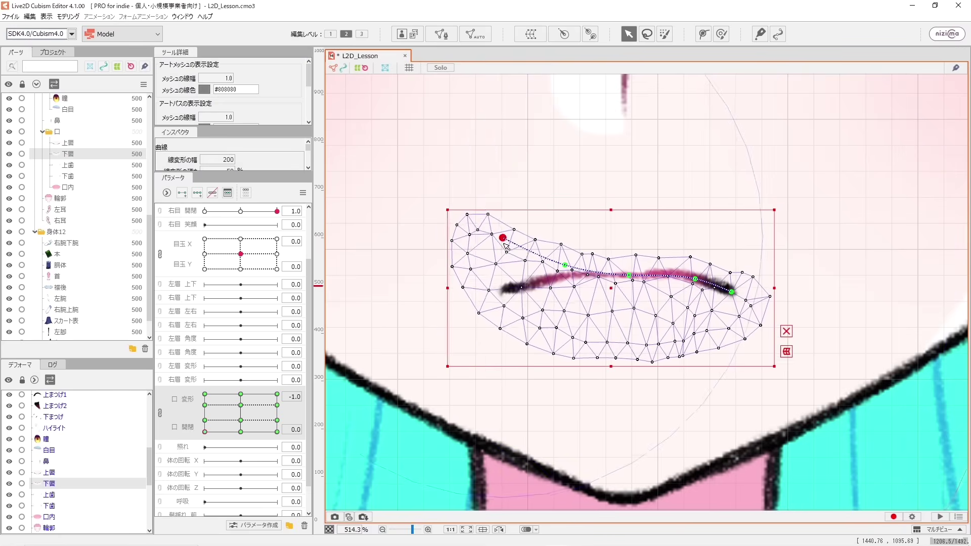
pyautogui.moveTo(505, 244); pyautogui.dragTo(510, 293)
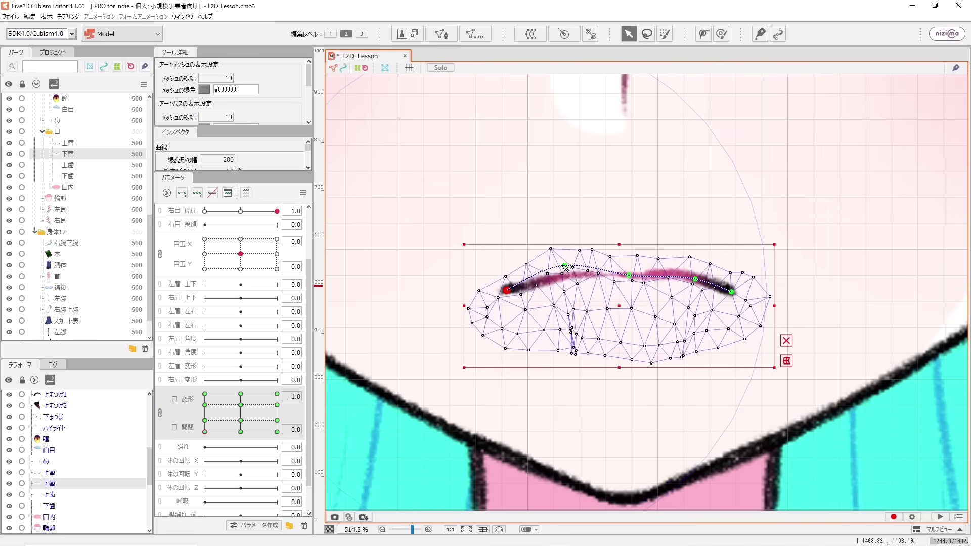
pyautogui.moveTo(566, 267); pyautogui.dragTo(565, 277)
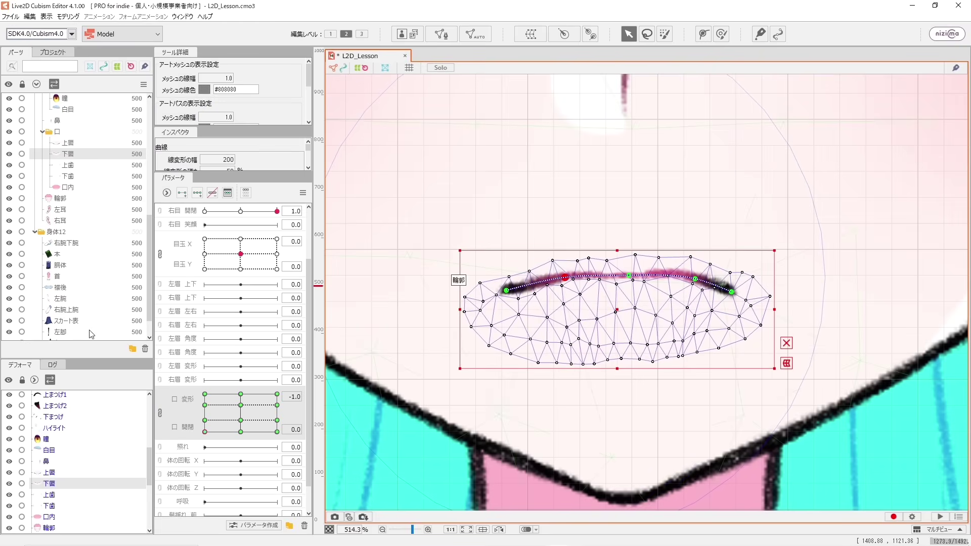
pyautogui.moveTo(206, 432); pyautogui.dragTo(232, 436)
pyautogui.click(205, 432)
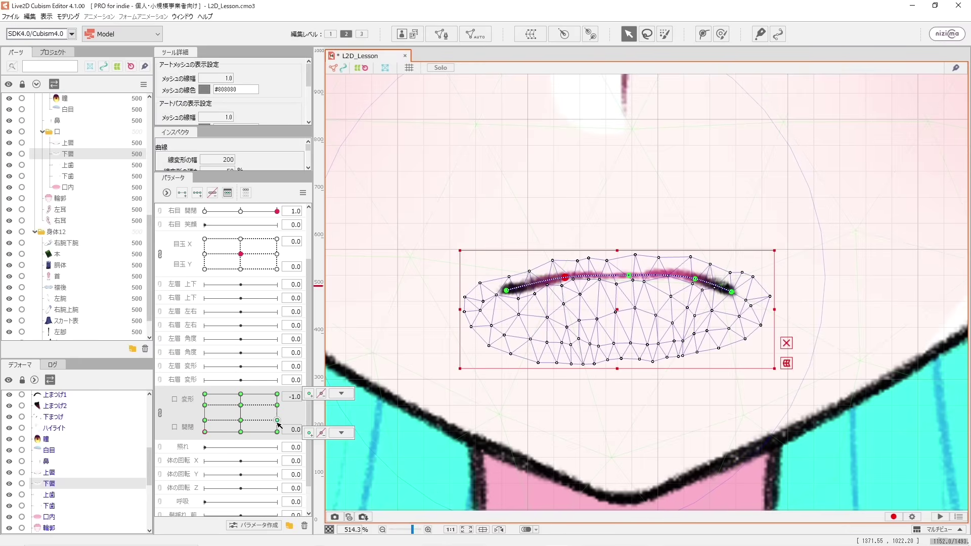
# - At 口 変形 1.0 and 口 開閉 0.0, widen the 上唇 deform path by pulling both corners outward and up and spreading the intermediate points
pyautogui.click(277, 432)
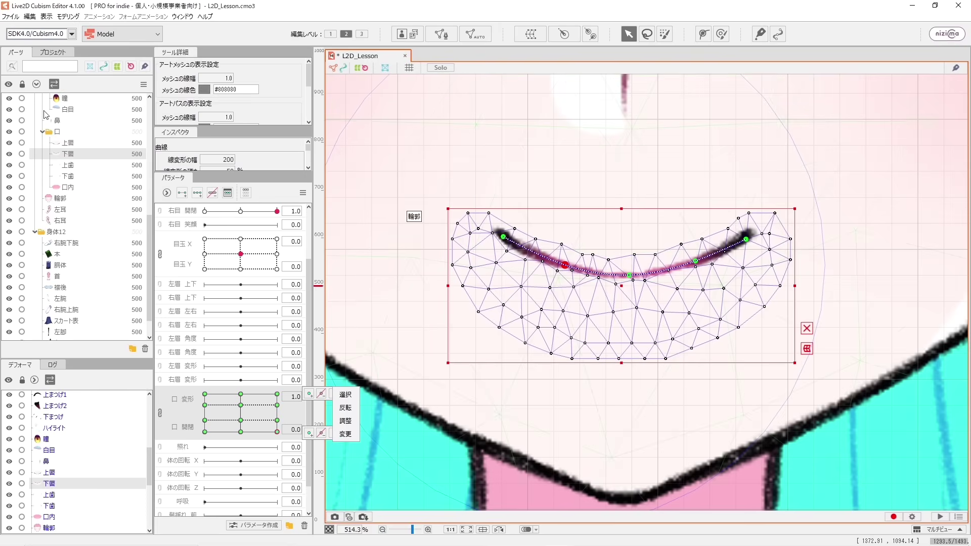
pyautogui.click(68, 153)
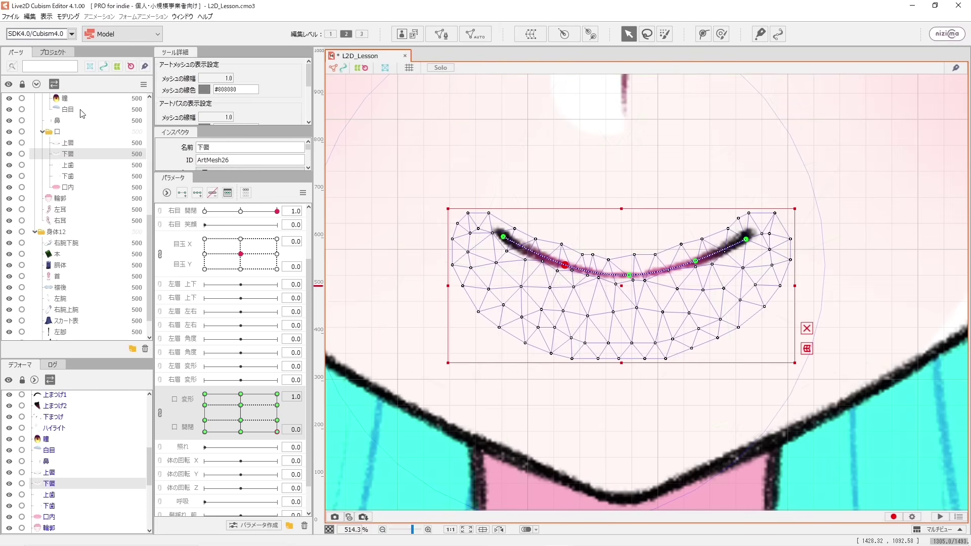
pyautogui.click(67, 143)
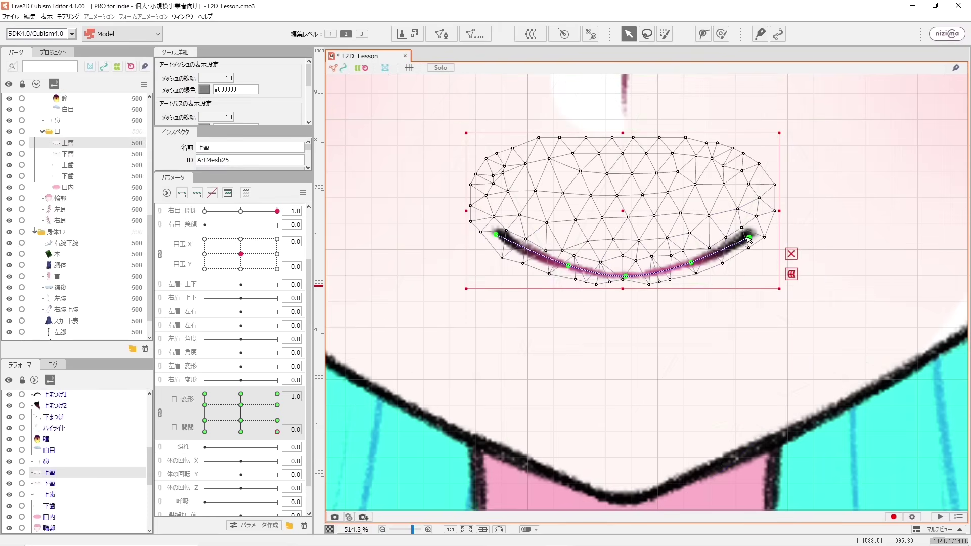
pyautogui.moveTo(760, 239); pyautogui.dragTo(780, 220)
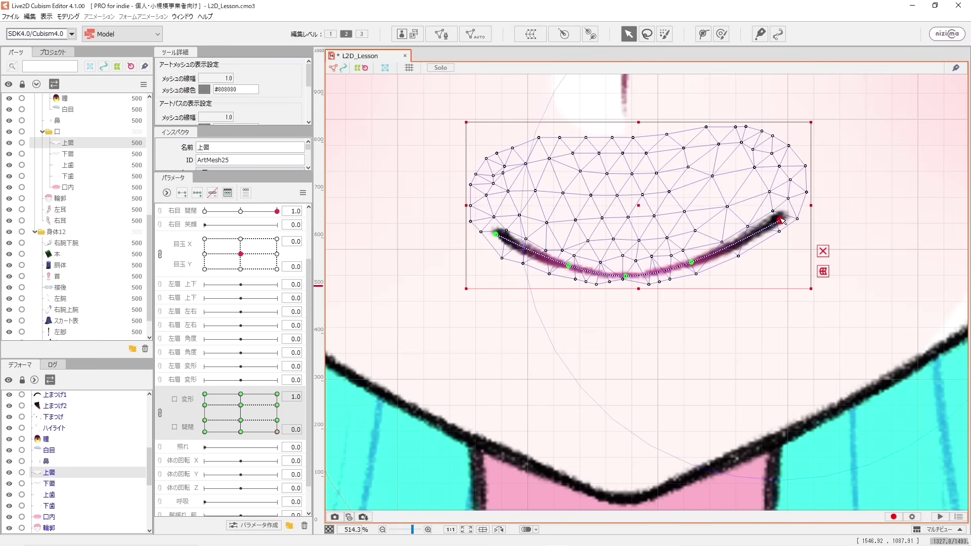
pyautogui.click(496, 233)
pyautogui.moveTo(496, 234); pyautogui.dragTo(458, 217)
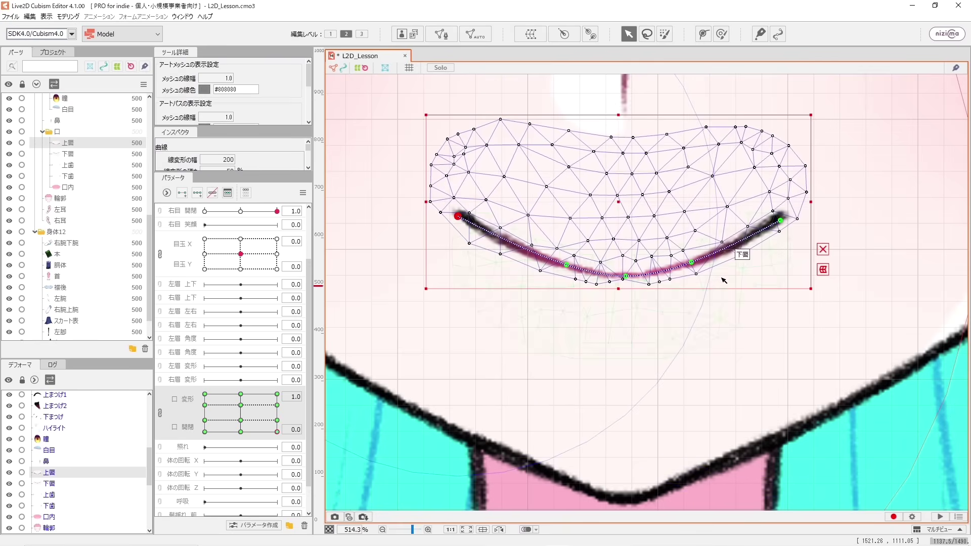
pyautogui.moveTo(691, 262); pyautogui.dragTo(709, 259)
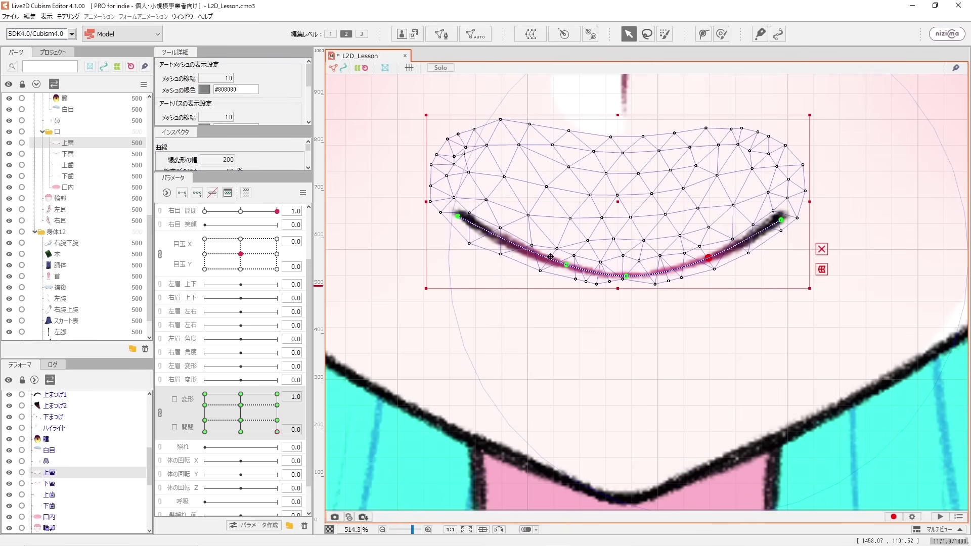
pyautogui.moveTo(566, 265); pyautogui.dragTo(543, 262)
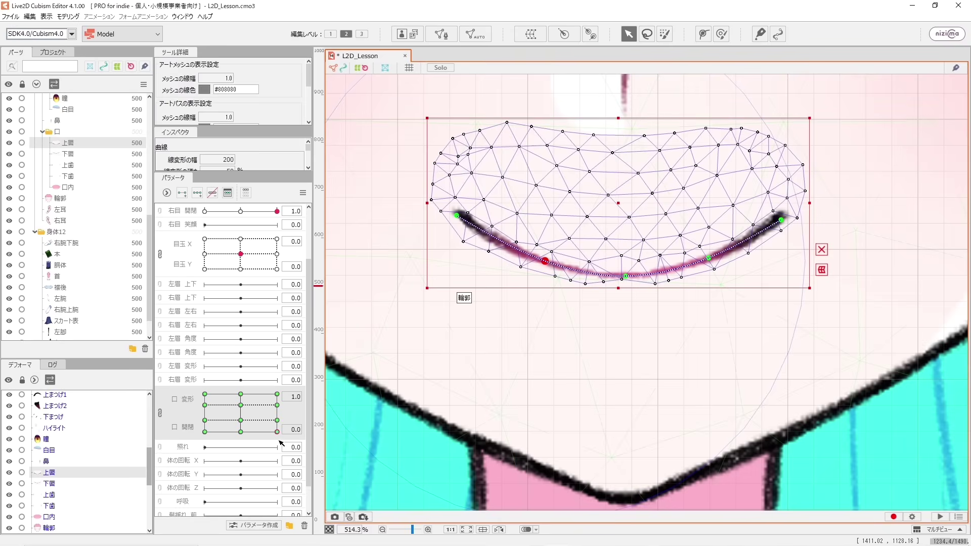
# - Scrub the combined 口 変形 and 口 開閉 parameter to check the mouth on the whole face, deselecting 上唇 for a clear view
pyautogui.moveTo(277, 431); pyautogui.dragTo(311, 427)
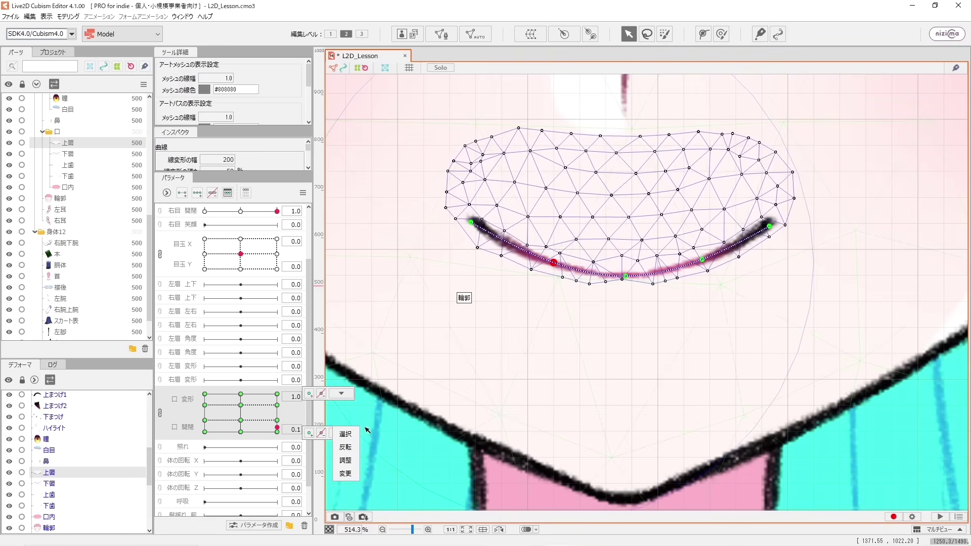
pyautogui.scroll(2, 590, 303)
pyautogui.scroll(-4, 587, 306)
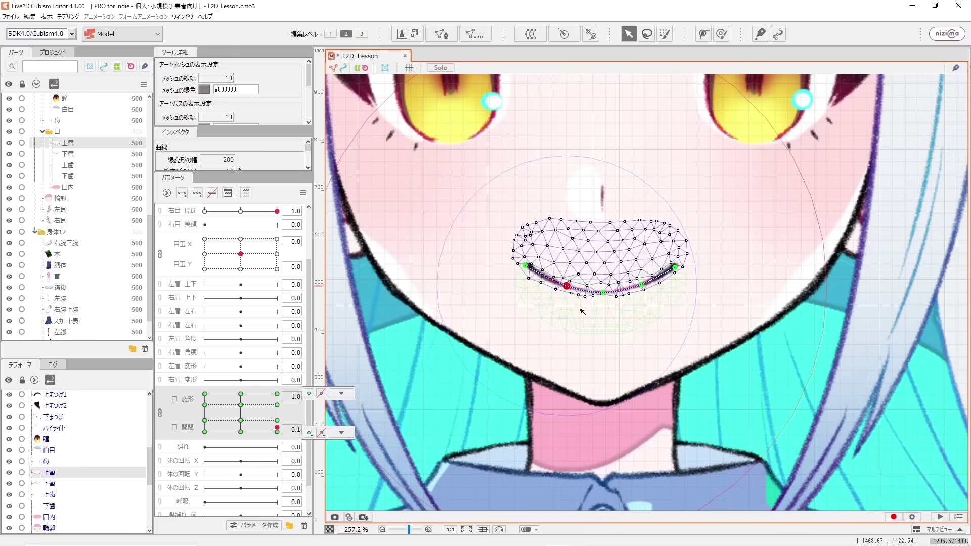
pyautogui.scroll(-2, 581, 288)
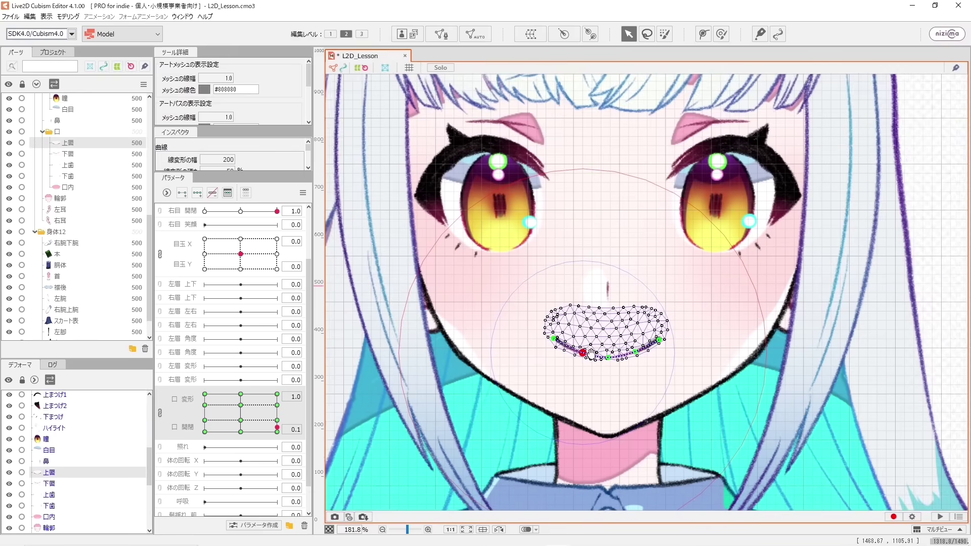
pyautogui.moveTo(277, 432); pyautogui.dragTo(161, 475)
pyautogui.click(375, 374)
pyautogui.moveTo(232, 476); pyautogui.dragTo(240, 428)
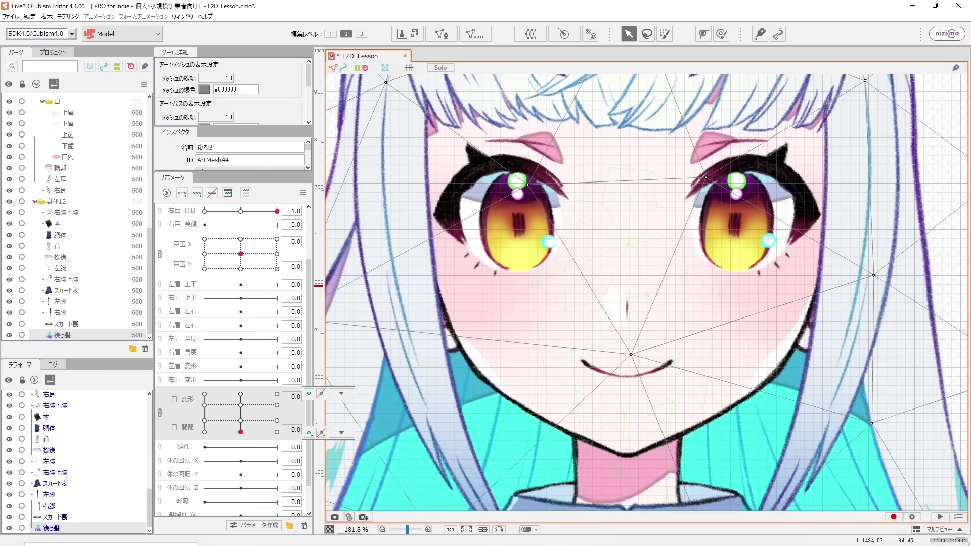
# - Set 口 変形 to 0.0 and 口 開閉 to 0.3, and study the matching う mouth in the Paint 3D reference chart
pyautogui.click(241, 421)
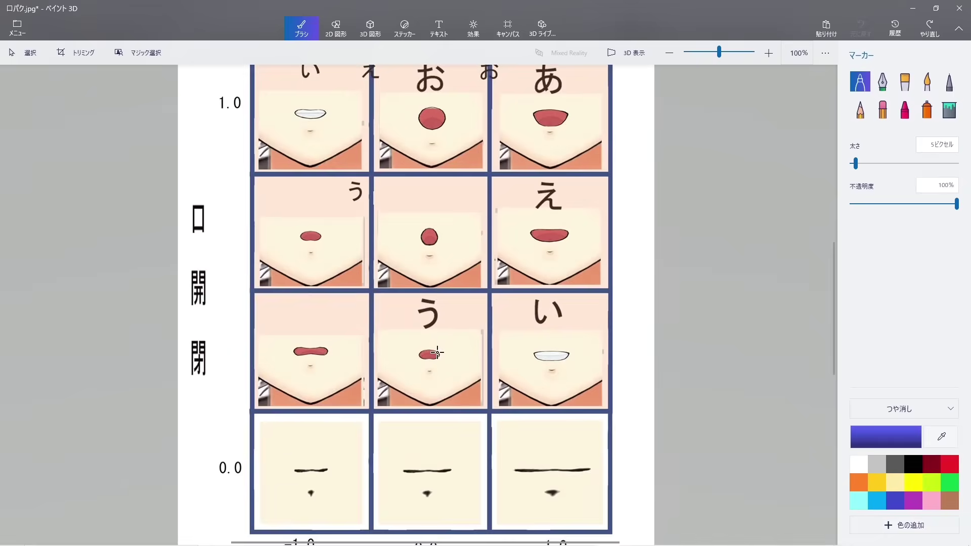
pyautogui.scroll(5, 438, 351)
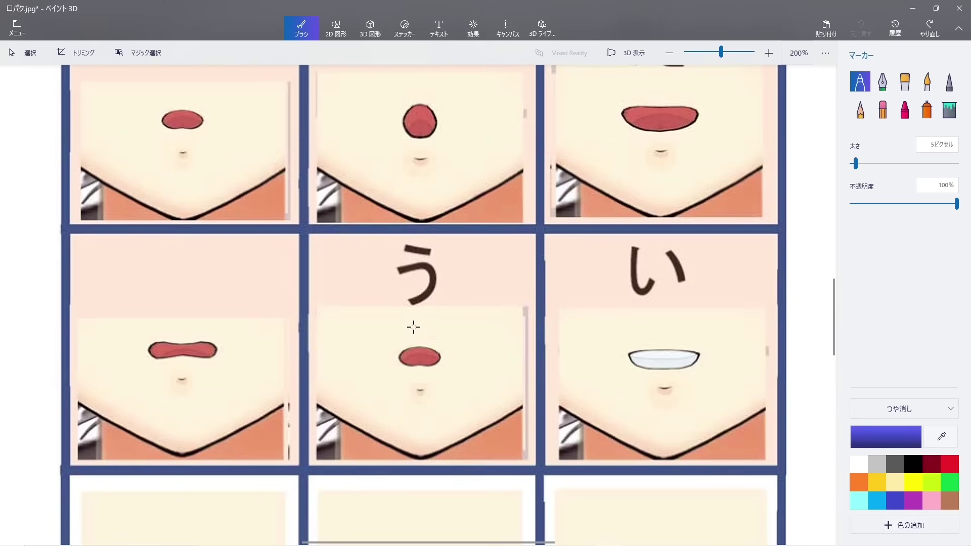
pyautogui.scroll(-5, 414, 328)
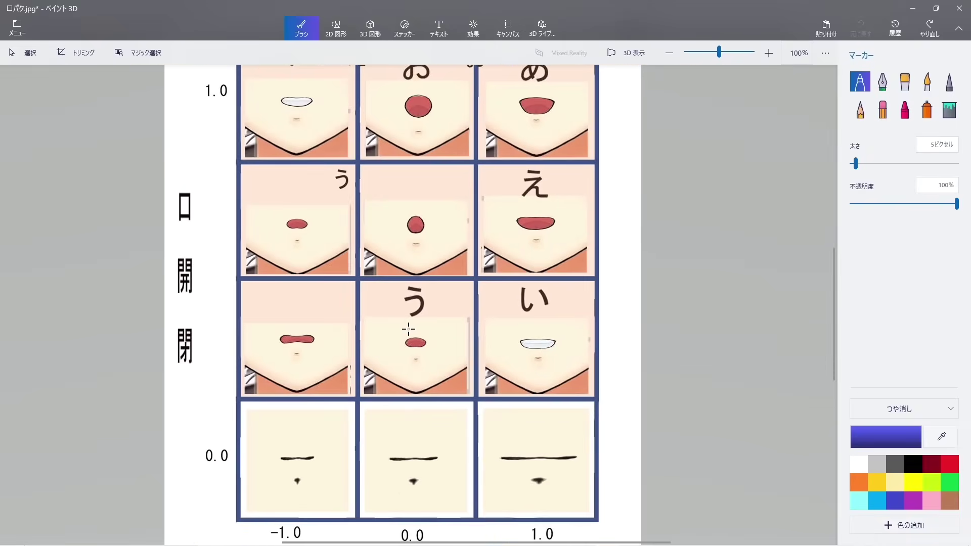
pyautogui.click(324, 536)
# - Raise the three middle points of the 上唇 deform path to open the mouth at 口 変形 0.0 and 口 開閉 0.3
pyautogui.click(67, 111)
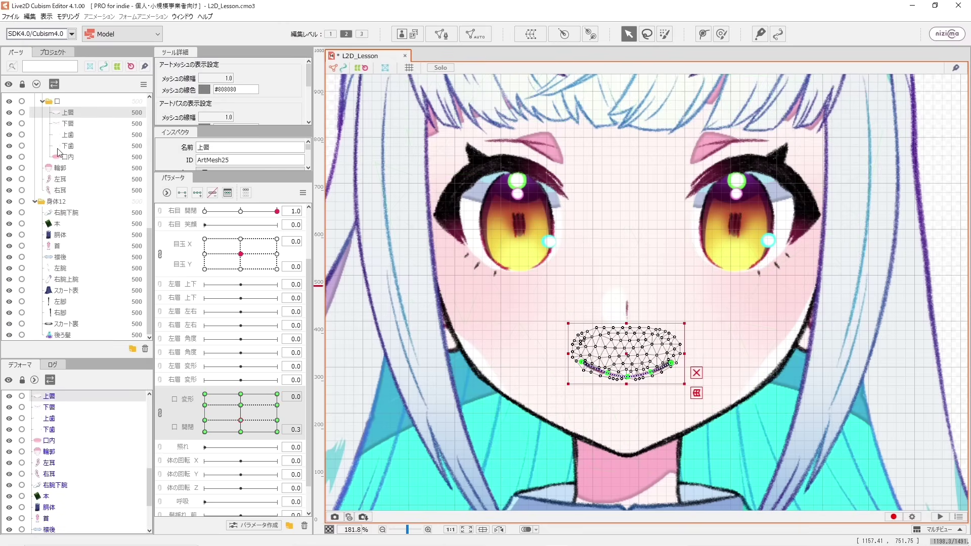
pyautogui.scroll(6, 643, 372)
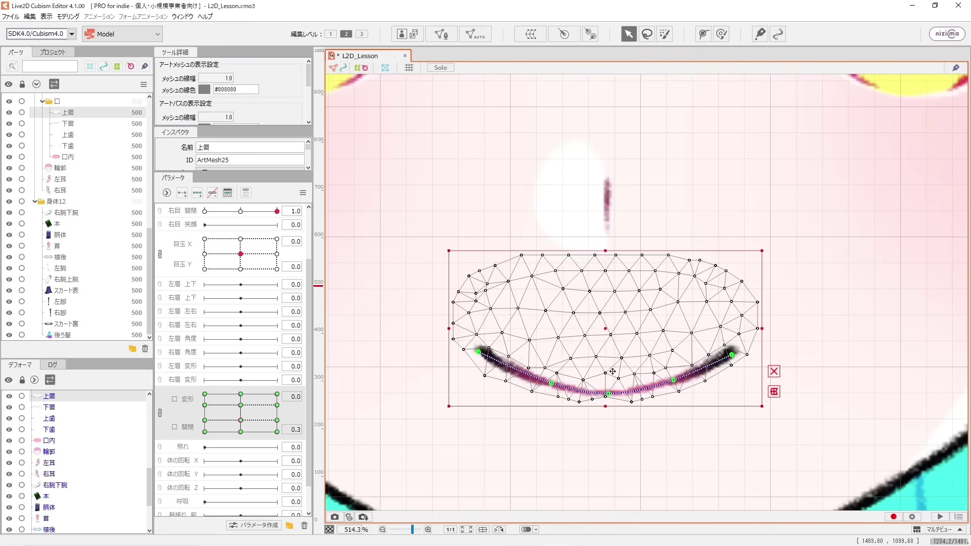
pyautogui.moveTo(610, 394); pyautogui.dragTo(610, 359)
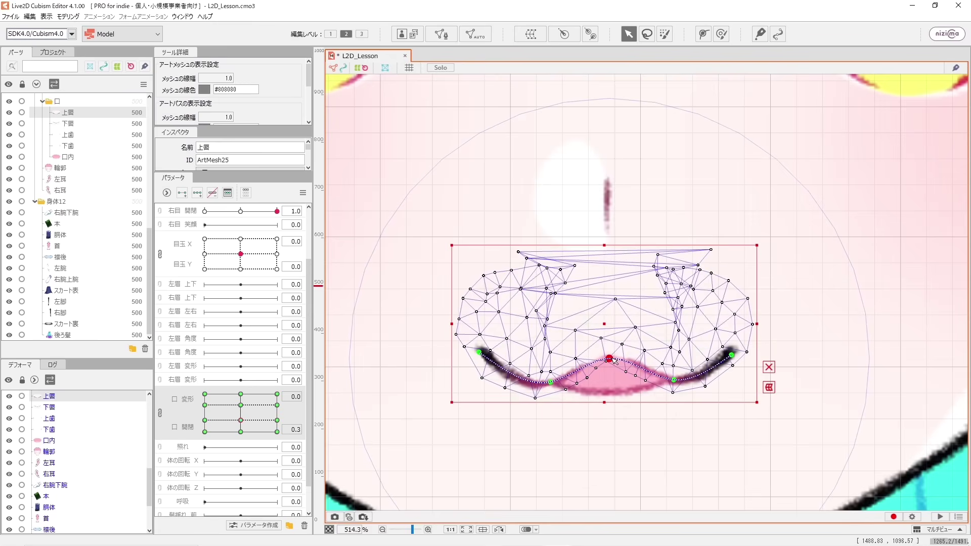
pyautogui.moveTo(677, 380); pyautogui.dragTo(675, 359)
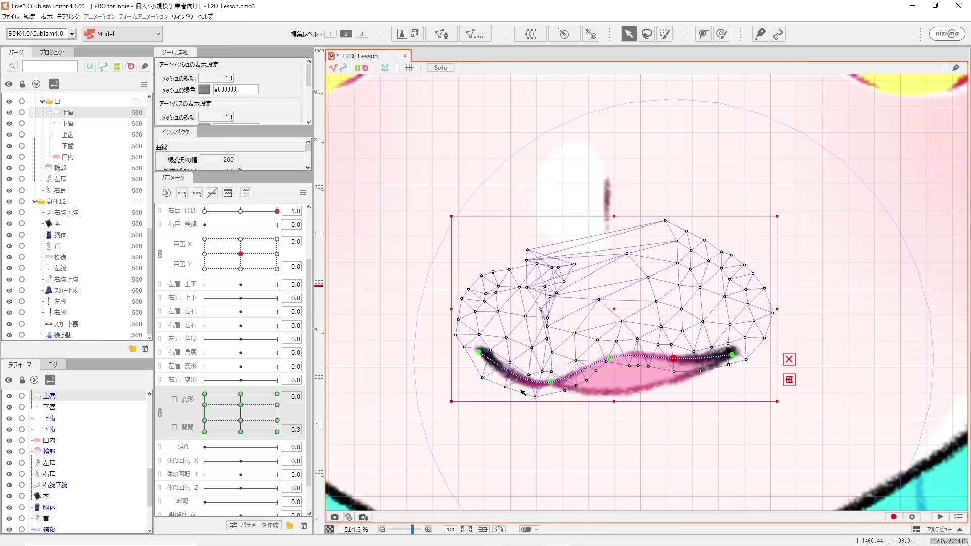
pyautogui.click(552, 381)
pyautogui.moveTo(552, 375); pyautogui.dragTo(555, 351)
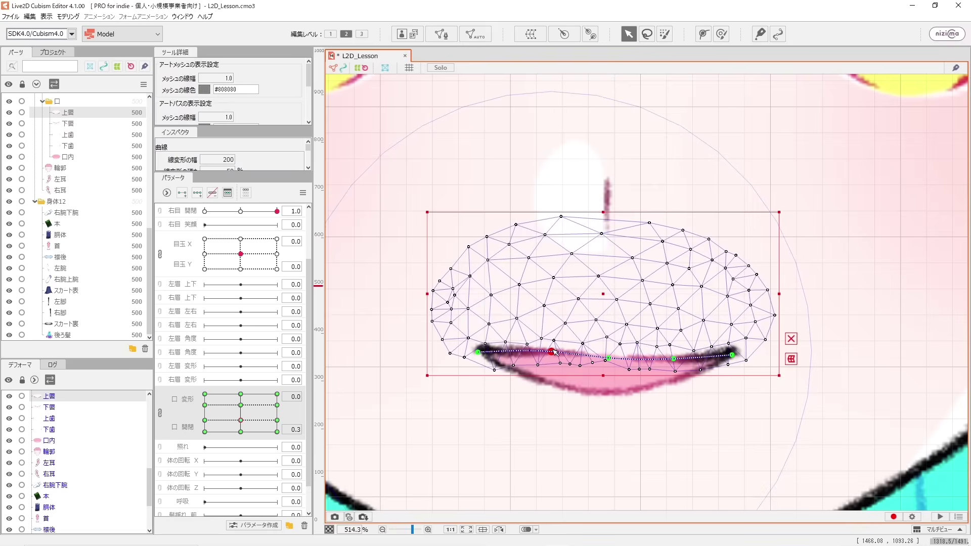
# - Pull both 上唇 corners inward and down, and adjust the middle points into a smooth, narrow upper arch
pyautogui.moveTo(735, 356); pyautogui.dragTo(685, 378)
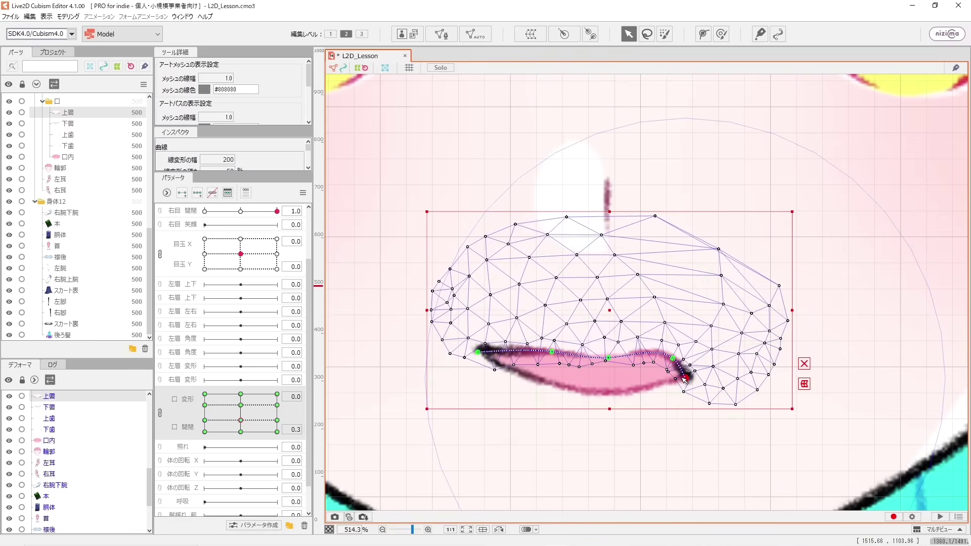
pyautogui.moveTo(480, 355); pyautogui.dragTo(522, 387)
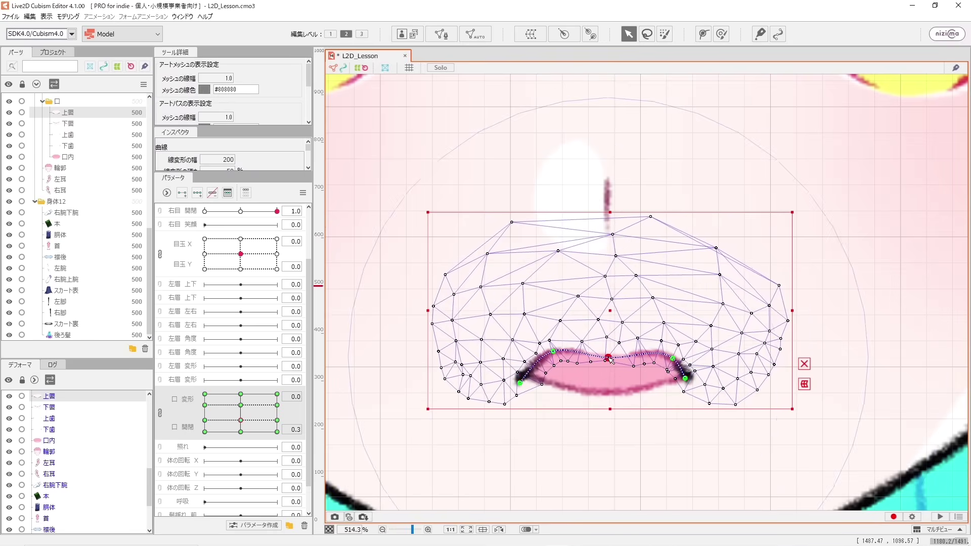
pyautogui.moveTo(609, 360); pyautogui.dragTo(607, 349)
pyautogui.moveTo(551, 353); pyautogui.dragTo(553, 351)
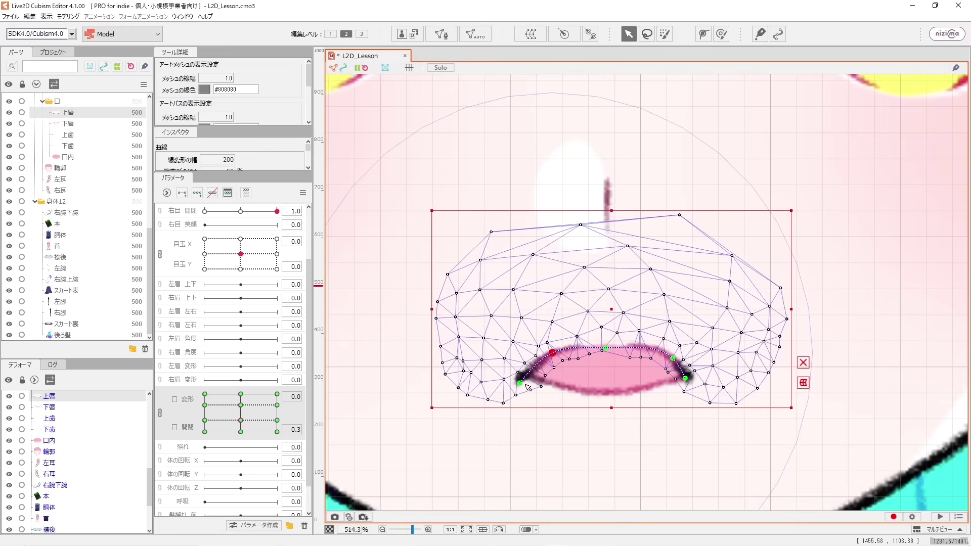
pyautogui.moveTo(526, 385); pyautogui.dragTo(526, 385)
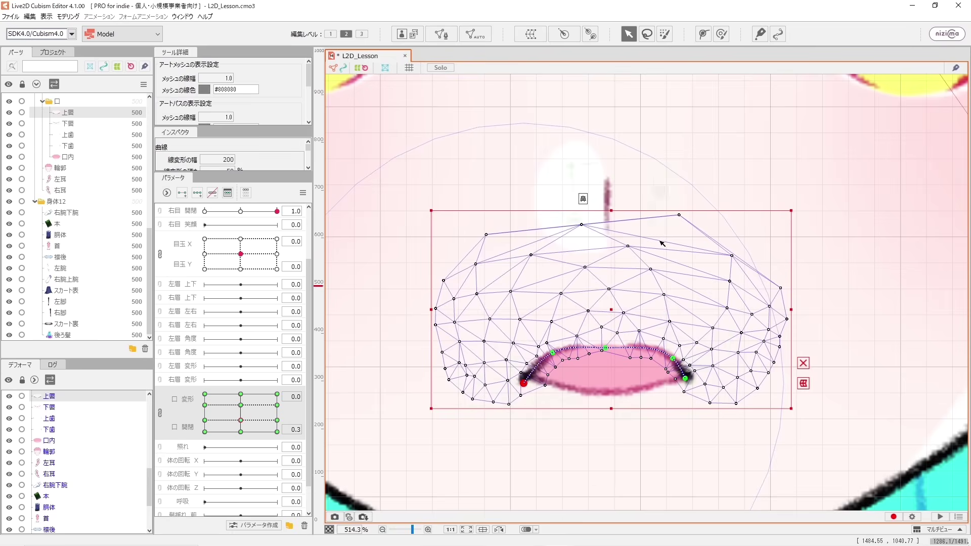
# - Reshape the 下唇 deform path into a narrow lower curve, lowering its middle points and bringing both ends to the 上唇 corners
pyautogui.click(650, 404)
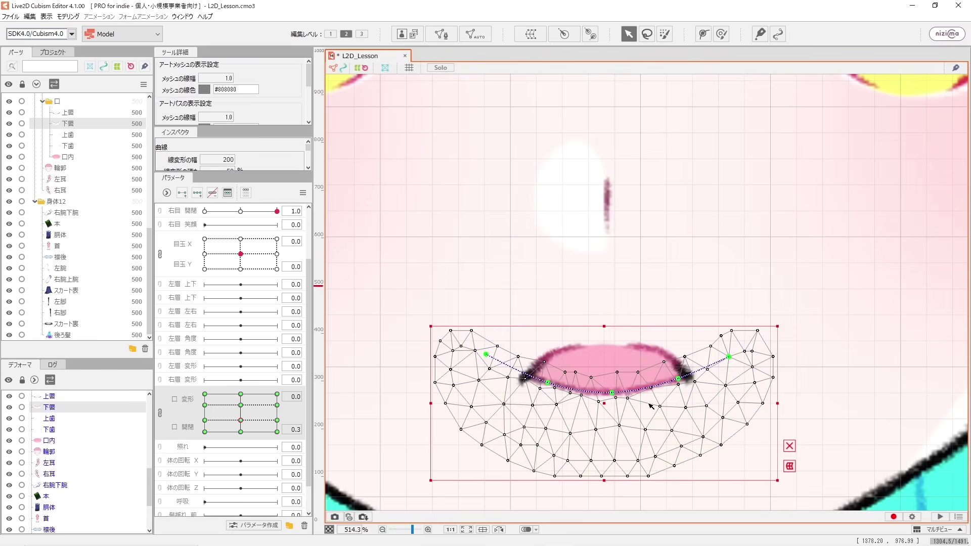
pyautogui.click(678, 378)
pyautogui.moveTo(677, 379); pyautogui.dragTo(608, 402)
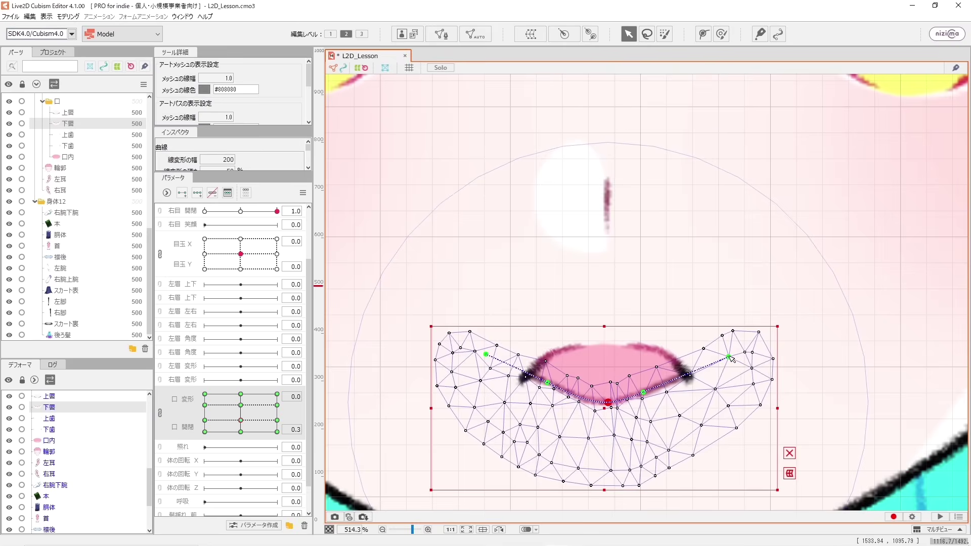
pyautogui.moveTo(729, 357); pyautogui.dragTo(646, 409)
pyautogui.moveTo(546, 383); pyautogui.dragTo(562, 402)
pyautogui.moveTo(487, 357); pyautogui.dragTo(522, 382)
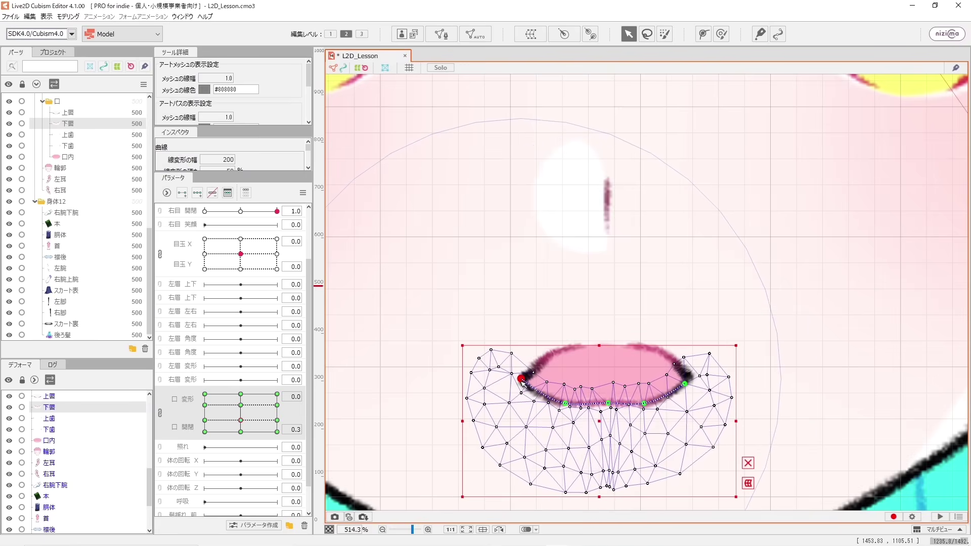
pyautogui.moveTo(644, 403); pyautogui.dragTo(608, 412)
# - Deselect the lip and check the small open mouth on the whole face around 口 変形 0.0 and 口 開閉 0.3
pyautogui.scroll(-6, 607, 412)
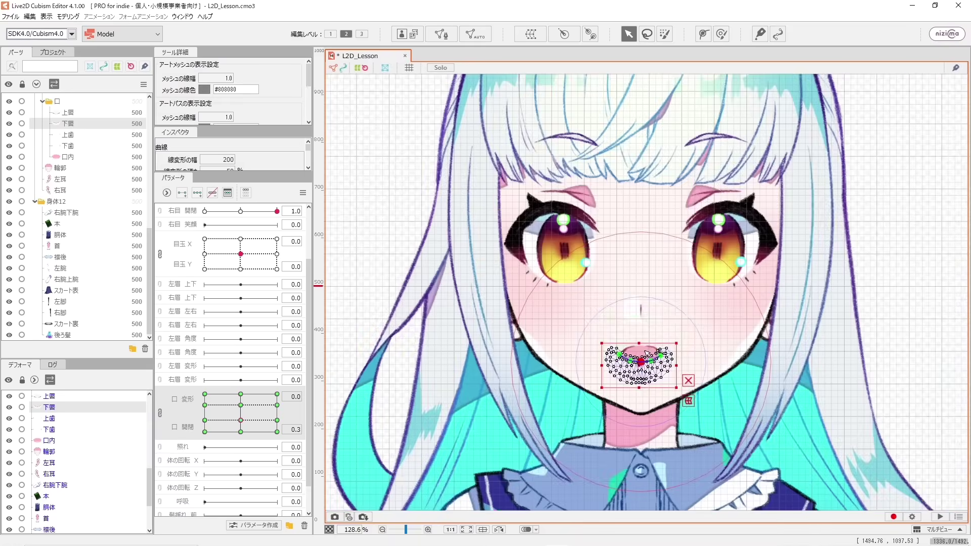
pyautogui.scroll(1, 644, 352)
pyautogui.click(963, 130)
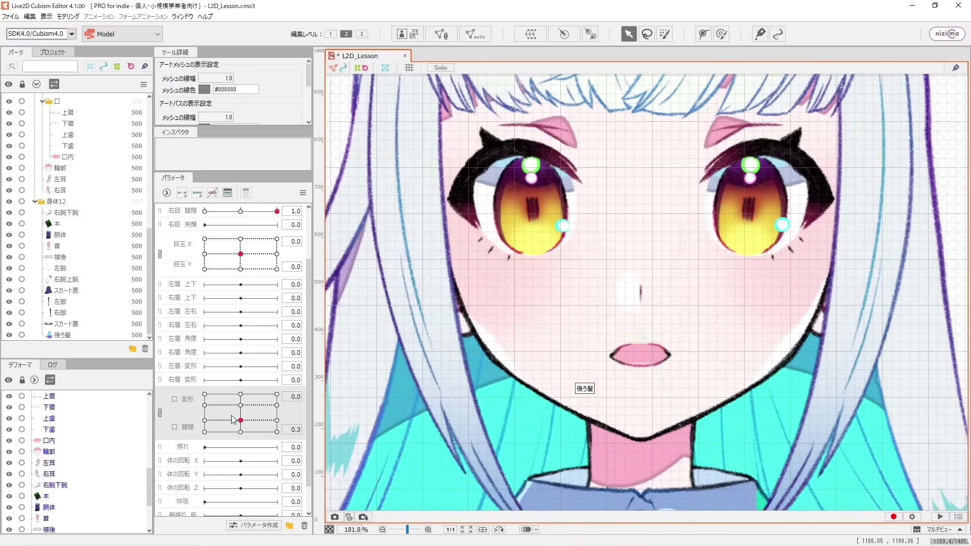
pyautogui.moveTo(233, 419)
pyautogui.mouseDown()
pyautogui.moveTo(245, 425)
pyautogui.moveTo(240, 415)
pyautogui.moveTo(240, 445)
pyautogui.moveTo(243, 419)
pyautogui.mouseUp()
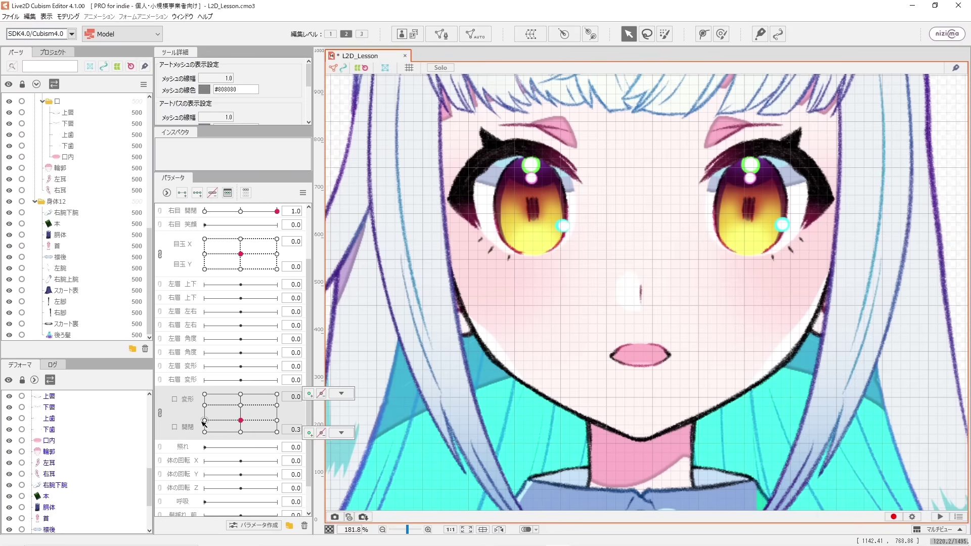
# - With 口 変形 at -1.0 and 口 開閉 at 0.3, switch to Paint 3D and study the matching mouth in the reference chart
pyautogui.moveTo(570, 545)
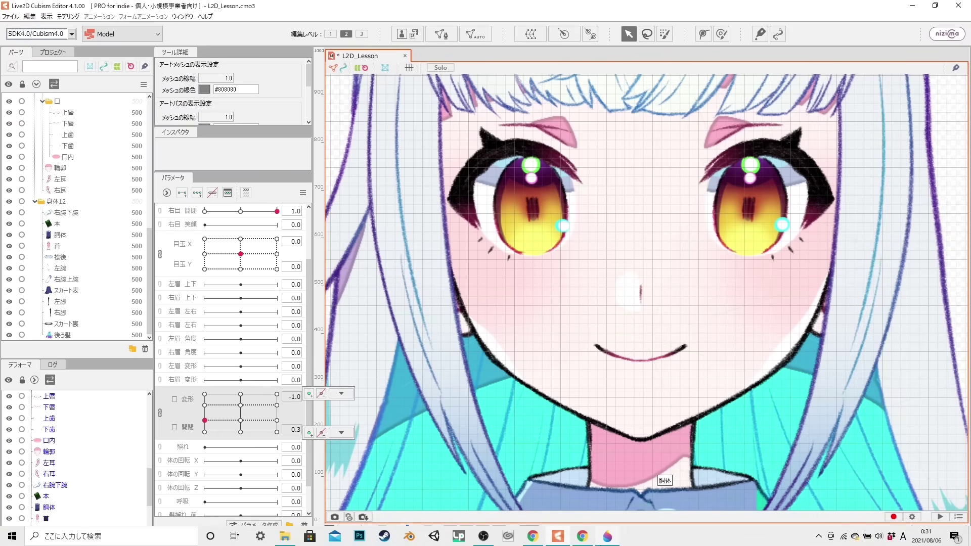
pyautogui.click(607, 536)
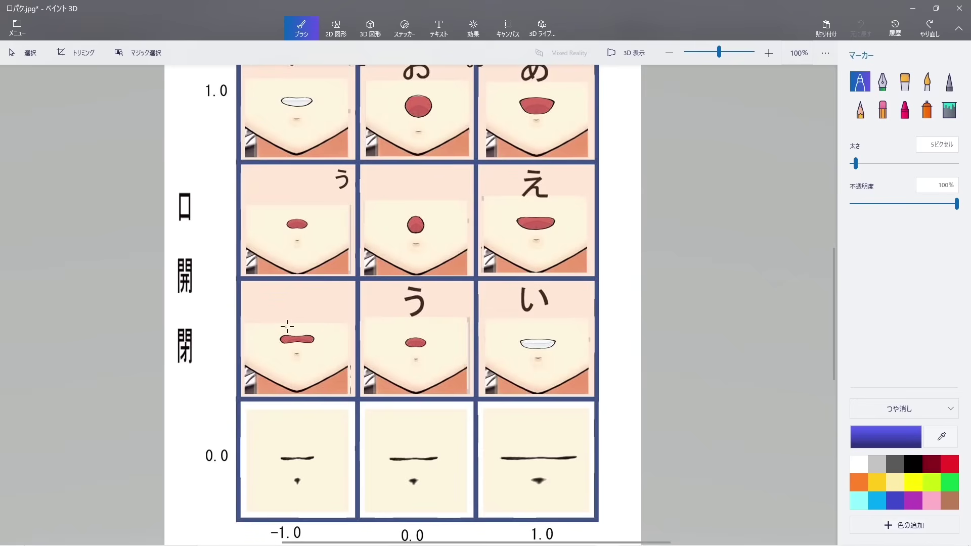
pyautogui.scroll(5, 307, 333)
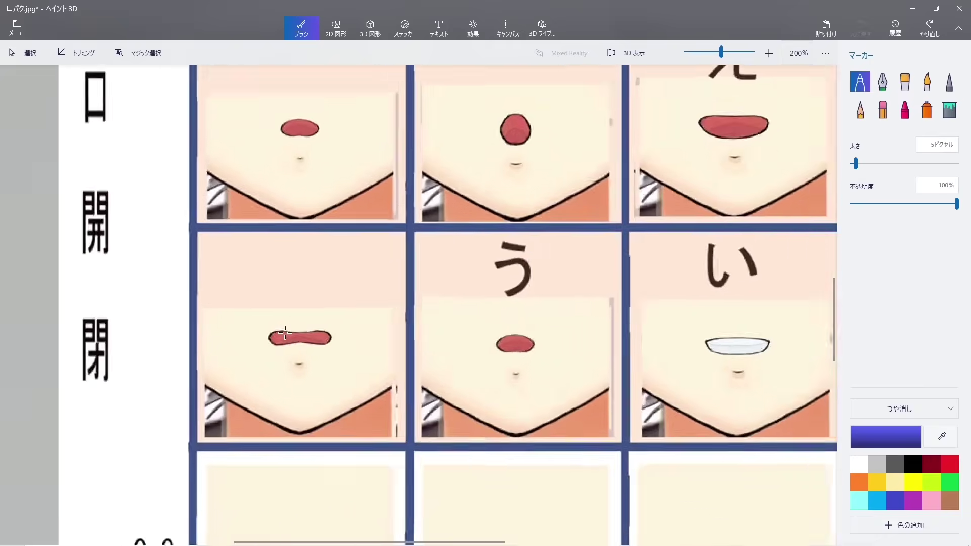
pyautogui.scroll(-5, 580, 383)
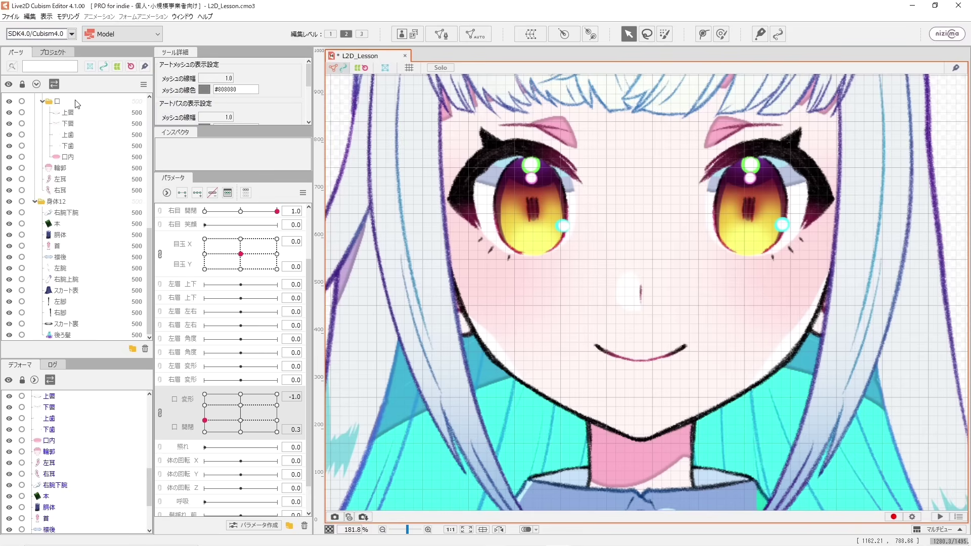
# - Reshape the middle of the 上唇 deform path, raising its centre point slightly and both side points higher to form a dipped upper lip
pyautogui.click(67, 112)
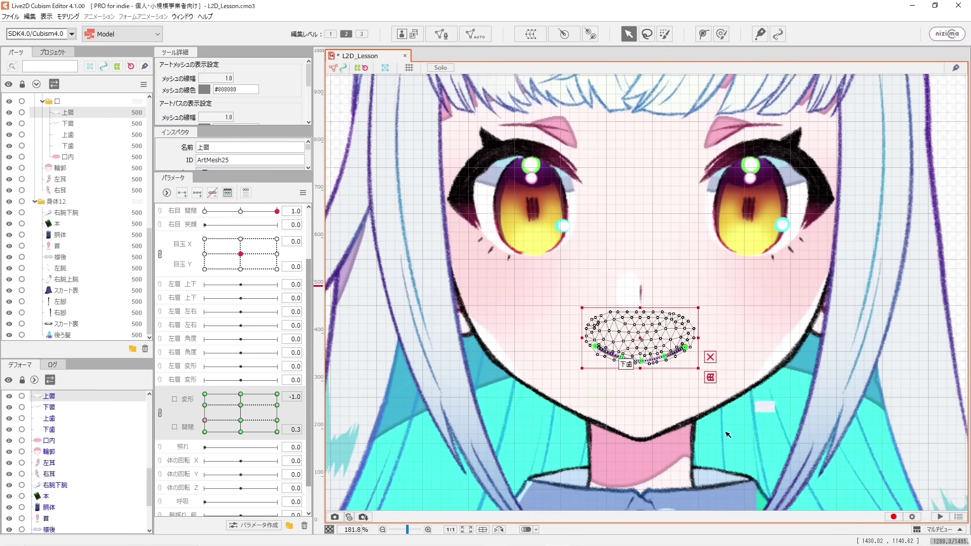
pyautogui.scroll(2, 653, 347)
pyautogui.scroll(3, 653, 347)
pyautogui.scroll(-1, 643, 385)
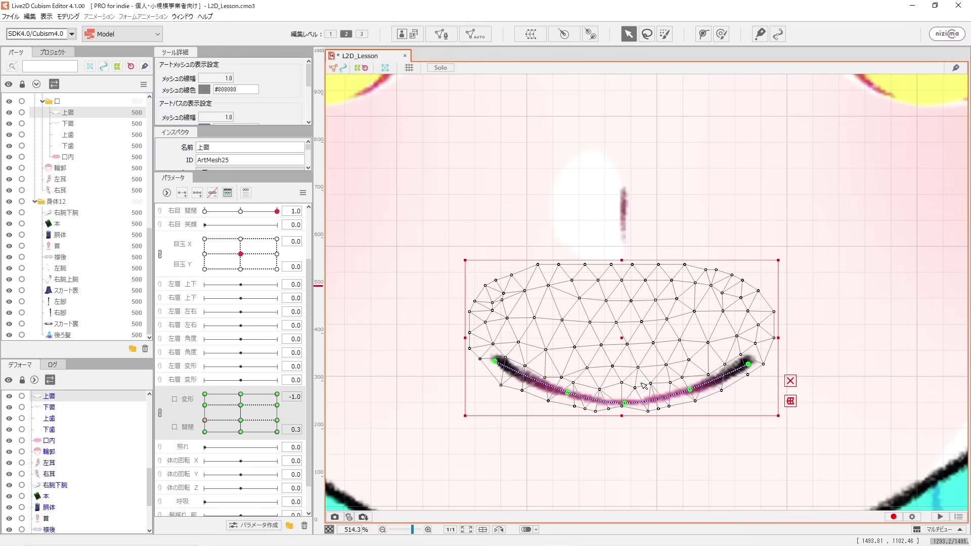
pyautogui.moveTo(627, 403); pyautogui.dragTo(625, 385)
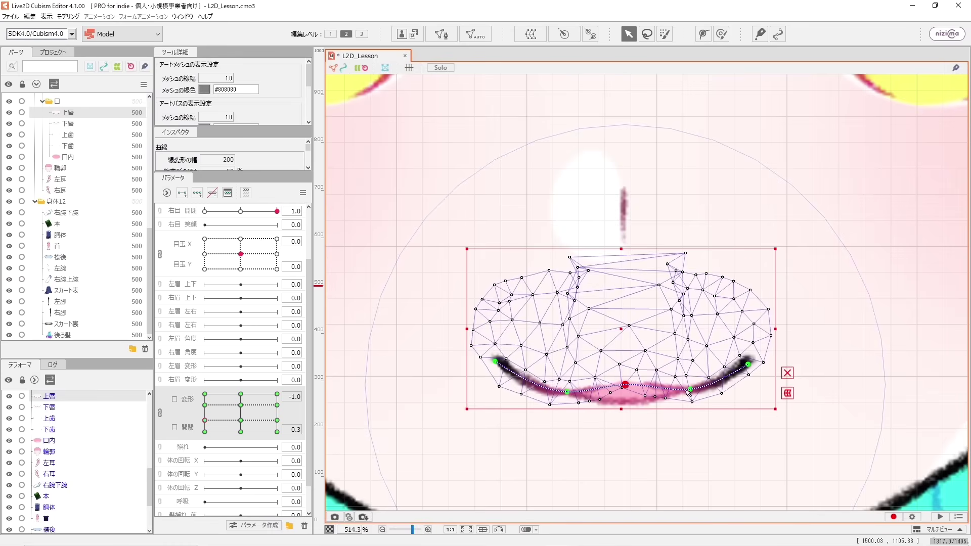
pyautogui.moveTo(692, 390); pyautogui.dragTo(690, 360)
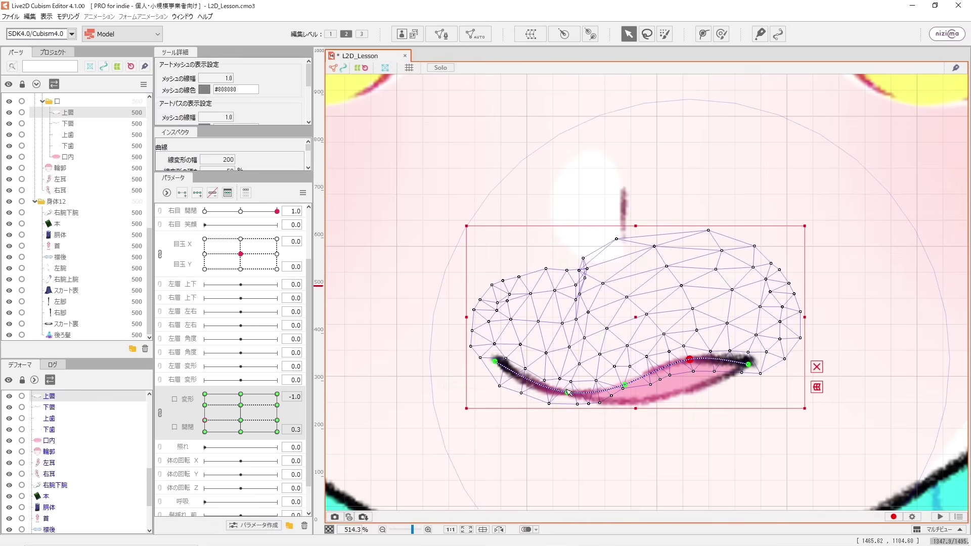
pyautogui.moveTo(567, 392); pyautogui.dragTo(570, 356)
# - Bring both 上唇 corners inward and down, and fine-tune the left peak and centre dip to narrow the wavy upper lip
pyautogui.moveTo(750, 365); pyautogui.dragTo(707, 378)
pyautogui.moveTo(494, 368); pyautogui.dragTo(530, 399)
pyautogui.click(569, 358)
pyautogui.moveTo(569, 361); pyautogui.dragTo(566, 359)
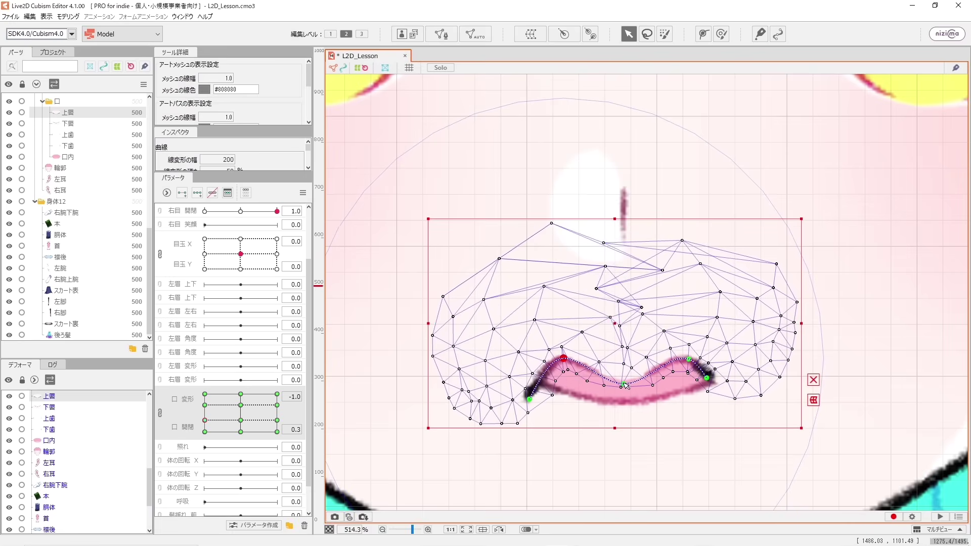
pyautogui.moveTo(626, 384); pyautogui.dragTo(628, 380)
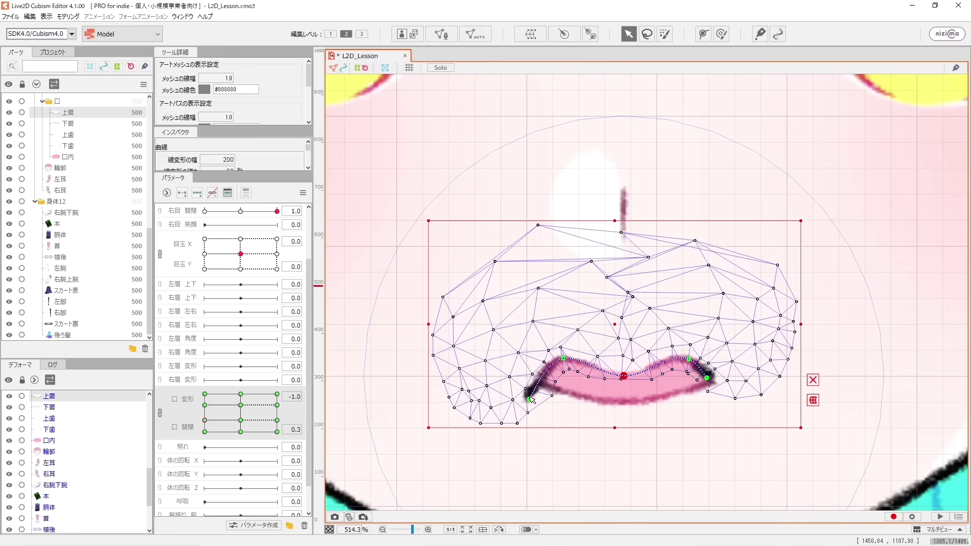
pyautogui.moveTo(530, 399); pyautogui.dragTo(537, 381)
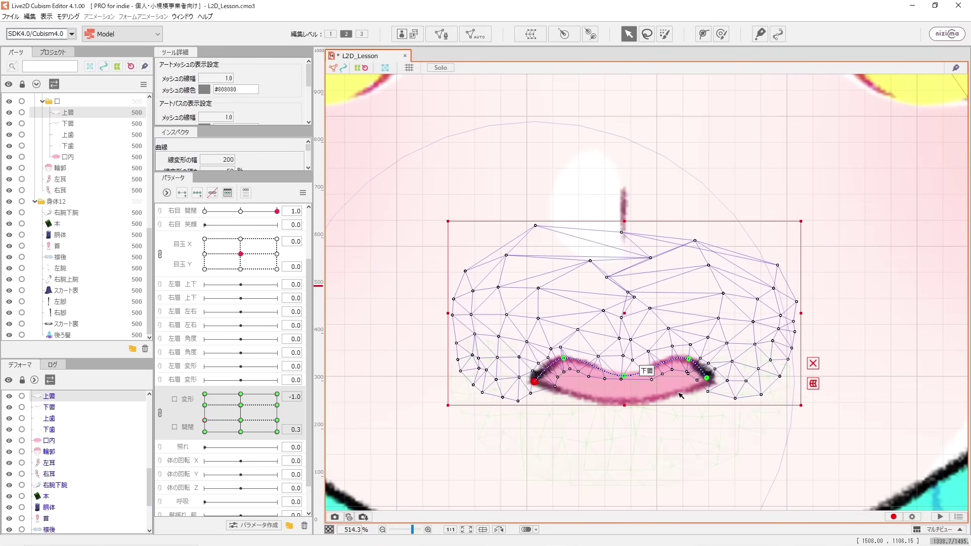
# - Raise the centre point of the 下唇 deform path slightly and move its two side points inward and down into a double-lobed lower curve
pyautogui.click(651, 397)
pyautogui.moveTo(631, 404); pyautogui.dragTo(628, 397)
pyautogui.rightClick(632, 407)
pyautogui.click(609, 395)
pyautogui.moveTo(695, 389); pyautogui.dragTo(658, 411)
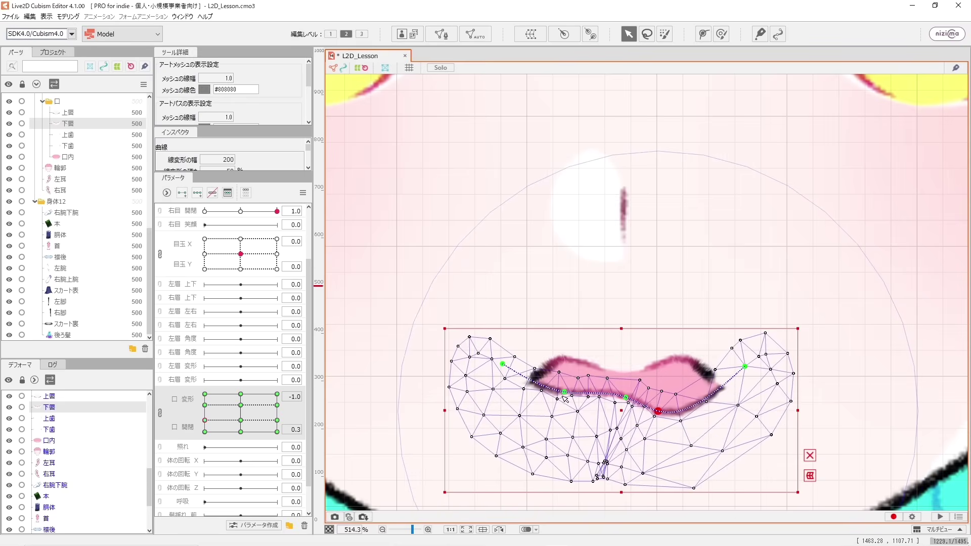
pyautogui.moveTo(564, 395); pyautogui.dragTo(577, 407)
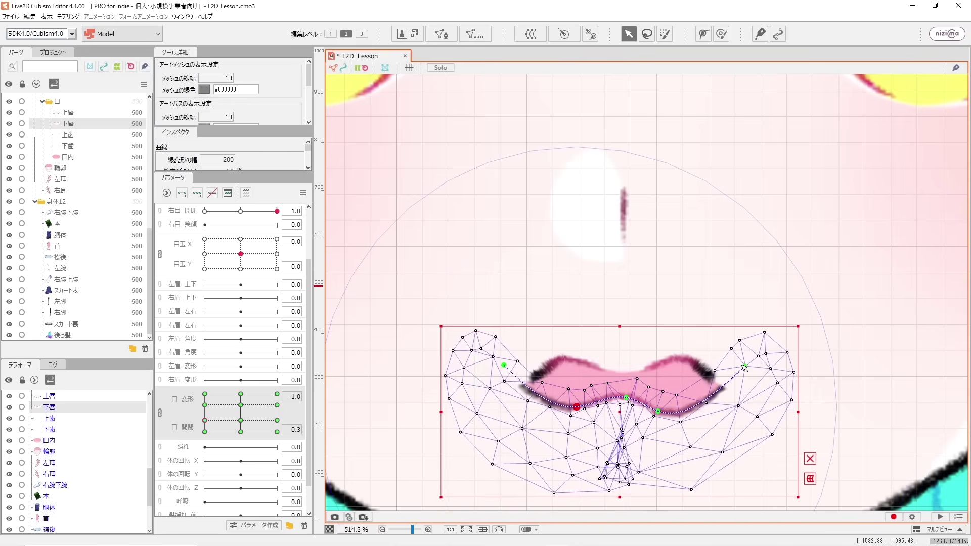
# - Move both 下唇 ends in to meet the 上唇 corners, and shift the right side point outward to even out the lower curve
pyautogui.moveTo(745, 368); pyautogui.dragTo(728, 361)
pyautogui.click(658, 411)
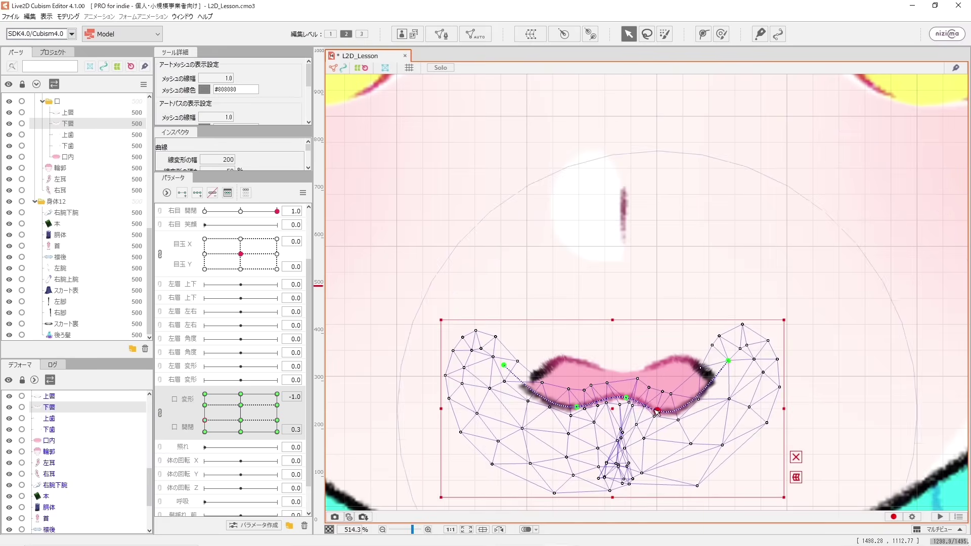
pyautogui.moveTo(657, 411); pyautogui.dragTo(666, 411)
pyautogui.moveTo(505, 365); pyautogui.dragTo(526, 382)
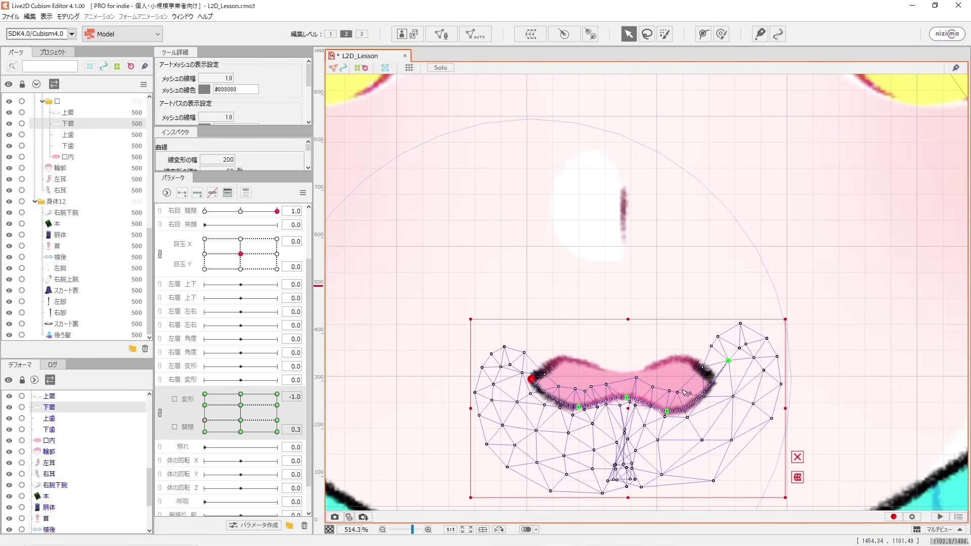
pyautogui.moveTo(725, 364); pyautogui.dragTo(717, 386)
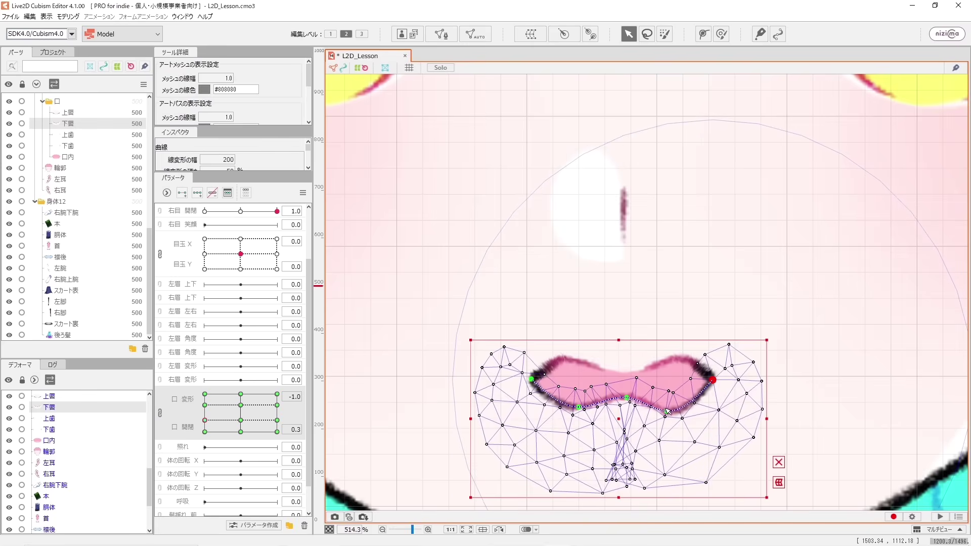
pyautogui.moveTo(667, 411); pyautogui.dragTo(672, 408)
# - Deselect the lip and compare the mouth shapes at 口 変形 -1.0 and 0.0 with 口 開閉 at 0.3
pyautogui.scroll(-2, 693, 370)
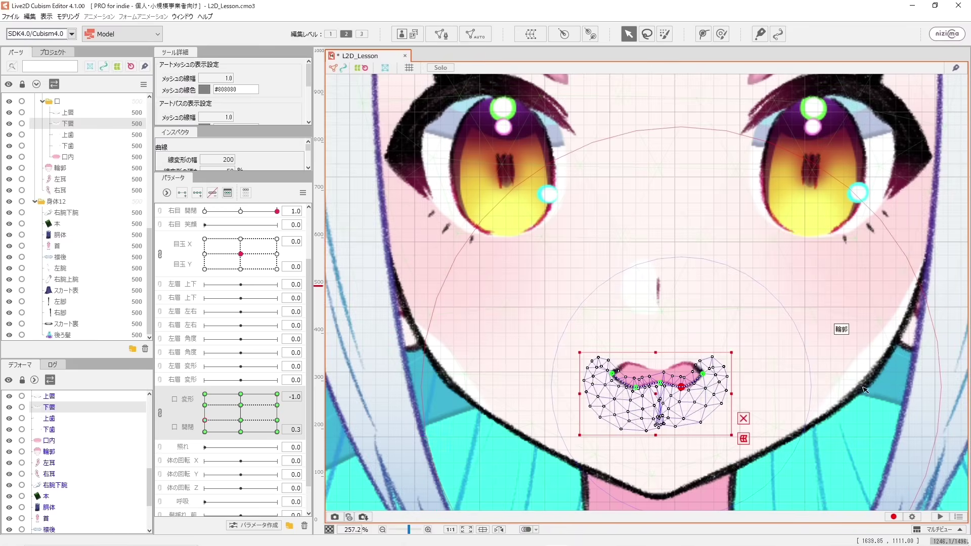
pyautogui.click(904, 358)
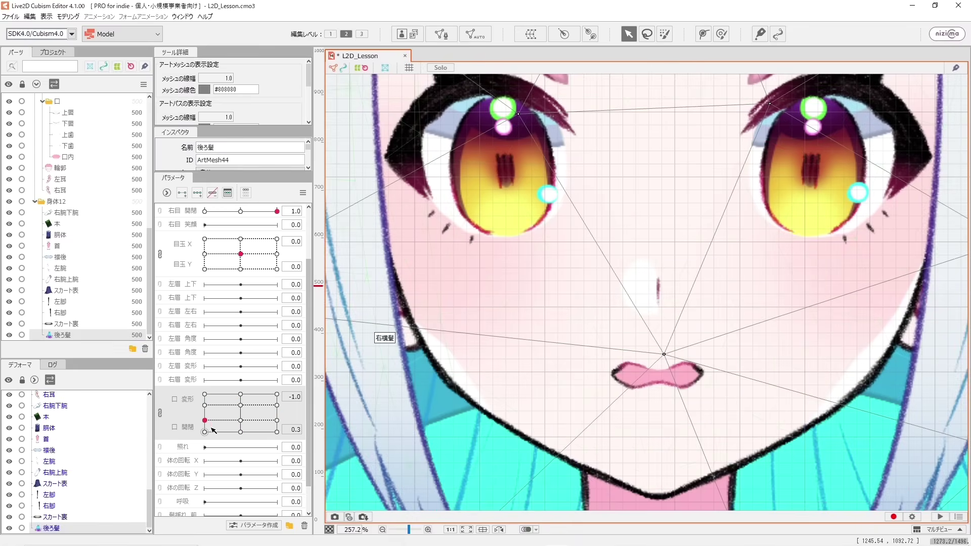
pyautogui.moveTo(206, 420); pyautogui.dragTo(243, 428)
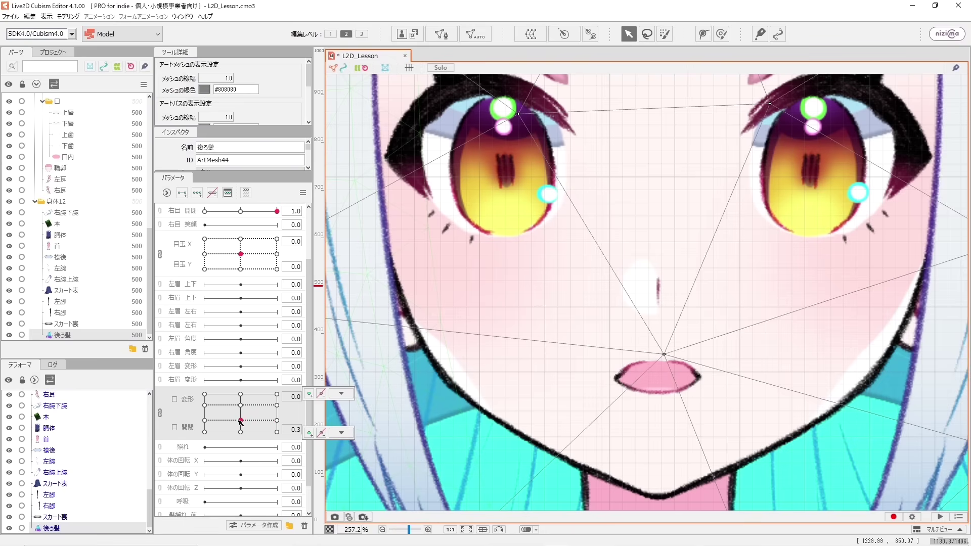
# - Set 口 変形 to 1.0 with 口 開閉 at 0.3, and check the matching mouth in the Paint 3D reference chart before returning to Live2D
pyautogui.click(277, 422)
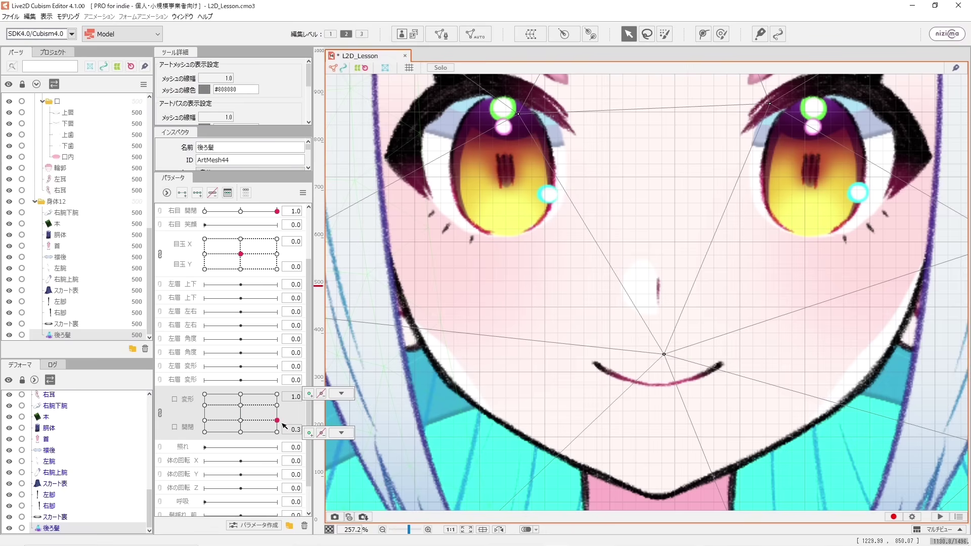
pyautogui.hotkey('alt', 'Tab')
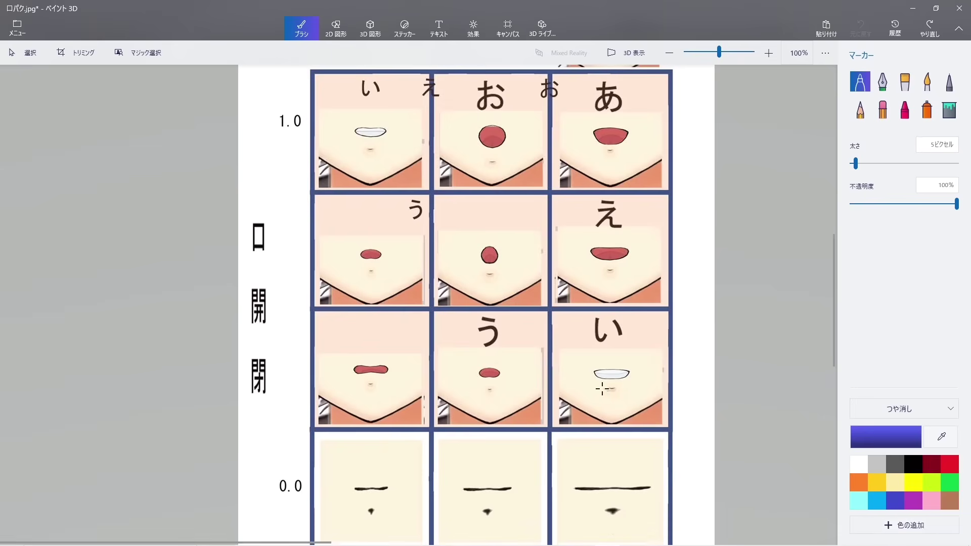
pyautogui.moveTo(616, 545)
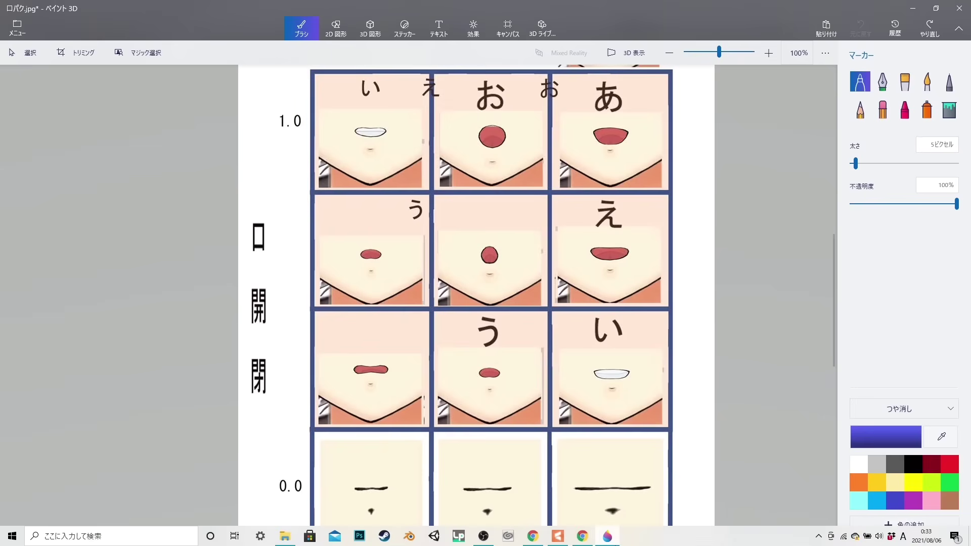
pyautogui.click(561, 538)
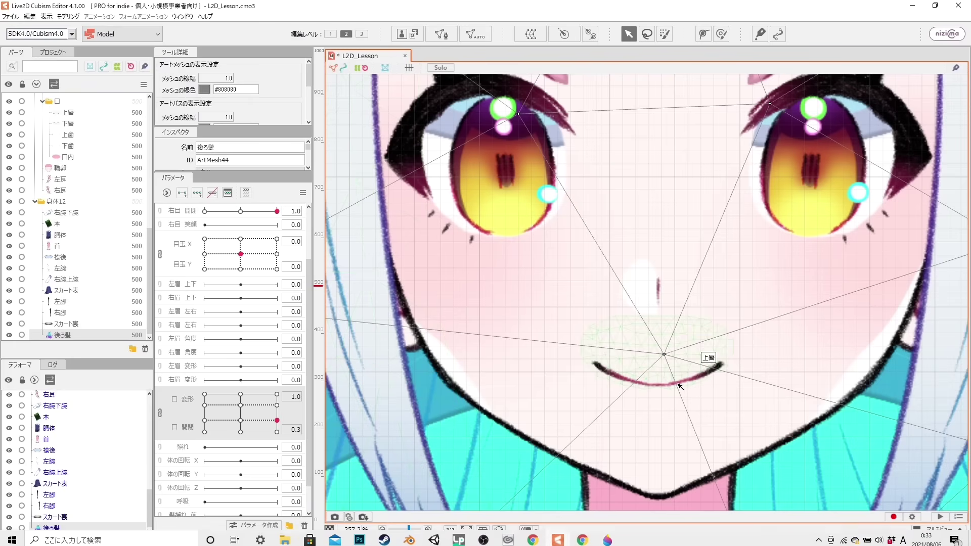
# - Raise the three middle points of the 上唇 deform path to open the wide smiling mouth into a nearly flat upper edge
pyautogui.click(690, 375)
pyautogui.scroll(2, 685, 376)
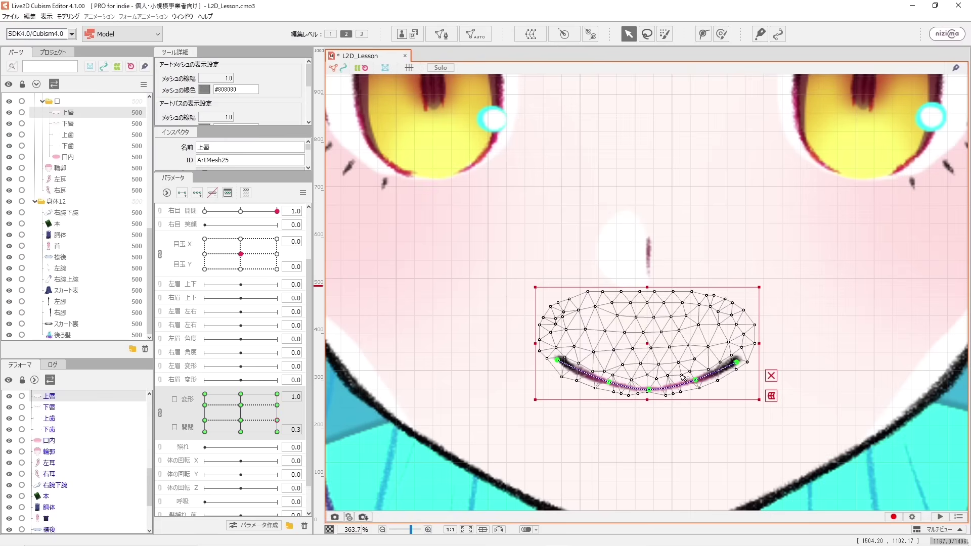
pyautogui.scroll(2, 658, 370)
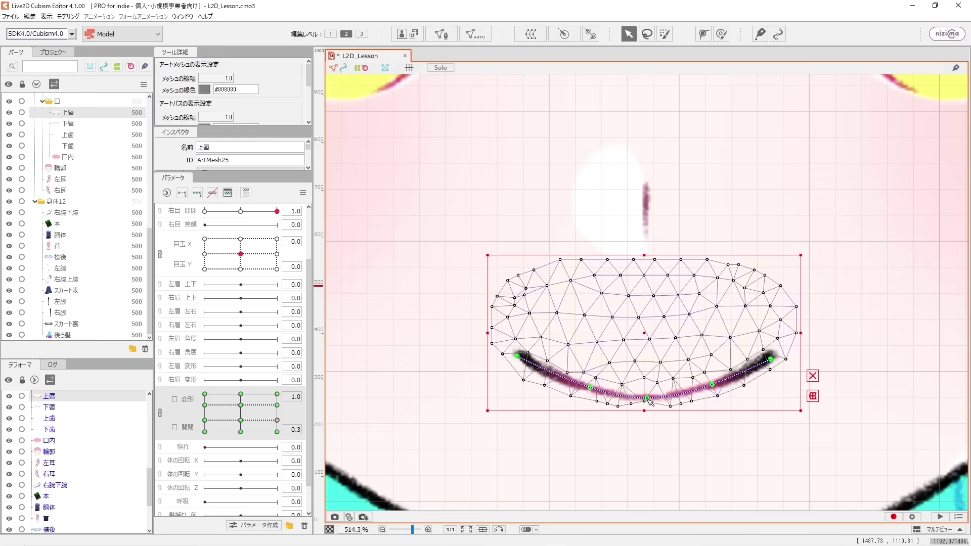
pyautogui.moveTo(651, 402); pyautogui.dragTo(652, 370)
pyautogui.moveTo(713, 385); pyautogui.dragTo(714, 346)
pyautogui.moveTo(596, 385); pyautogui.dragTo(583, 339)
pyautogui.moveTo(649, 367); pyautogui.dragTo(648, 336)
# - Spread the two side points of the 上唇 path outward toward the mouth corners to flatten and widen the upper lip
pyautogui.moveTo(716, 346); pyautogui.dragTo(747, 344)
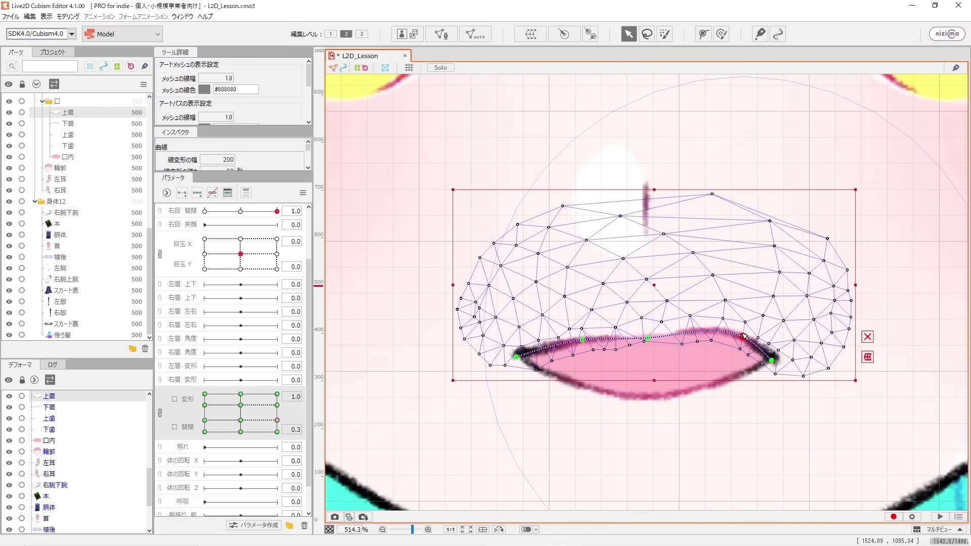
pyautogui.moveTo(583, 340); pyautogui.dragTo(557, 336)
pyautogui.moveTo(747, 345); pyautogui.dragTo(755, 342)
# - Lower and spread the side points of the 下唇 deform path, and align both of its ends with the 上唇 corners
pyautogui.click(663, 403)
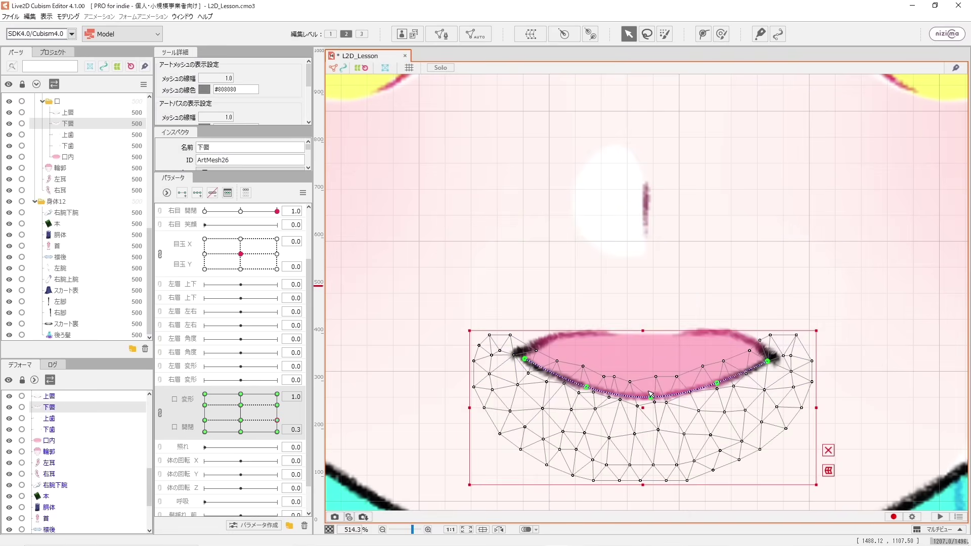
pyautogui.moveTo(717, 383); pyautogui.dragTo(722, 397)
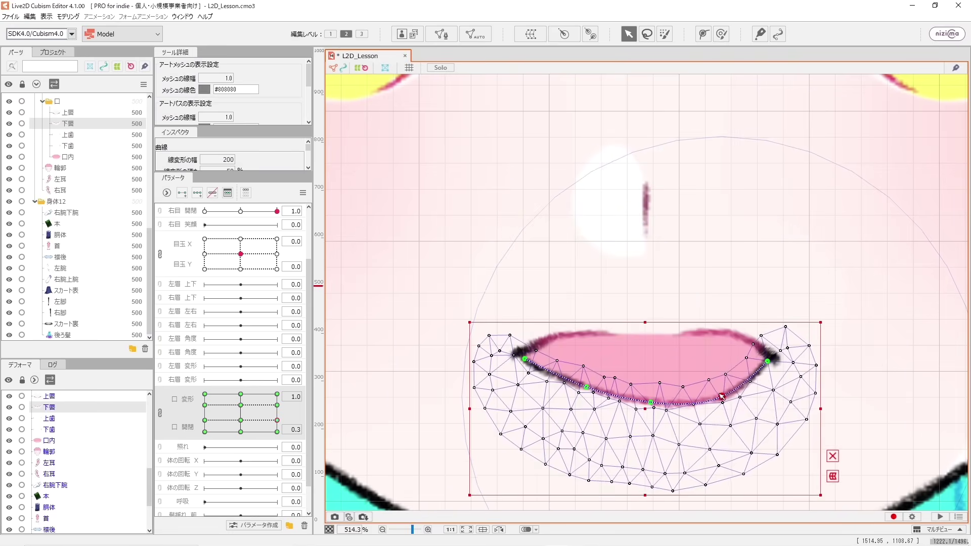
pyautogui.moveTo(586, 387); pyautogui.dragTo(573, 394)
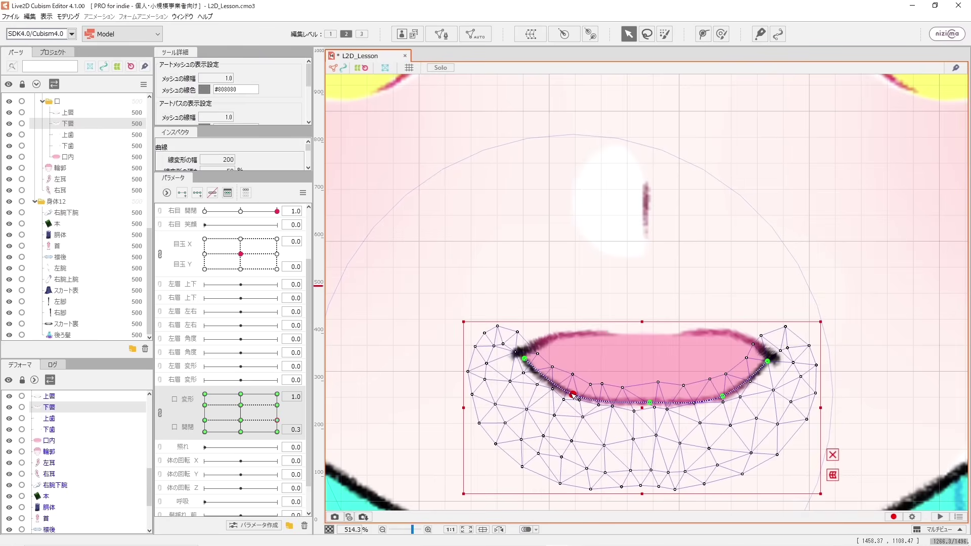
pyautogui.moveTo(768, 361); pyautogui.dragTo(775, 363)
pyautogui.moveTo(722, 400); pyautogui.dragTo(758, 389)
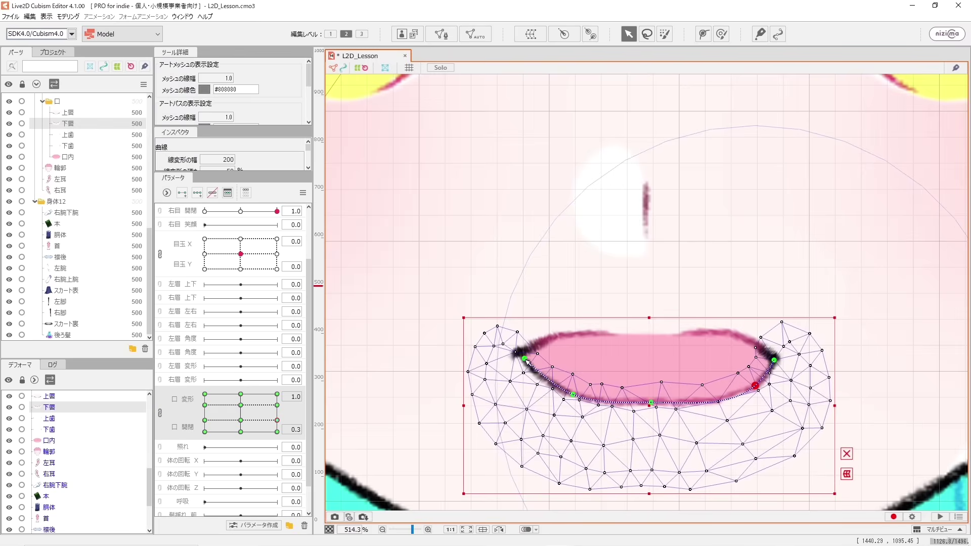
pyautogui.moveTo(526, 361); pyautogui.dragTo(520, 359)
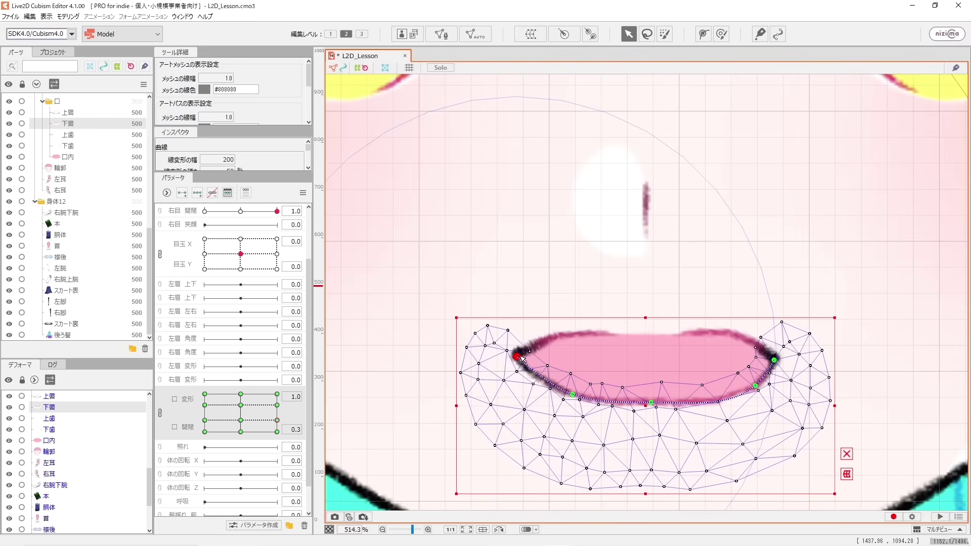
# - Pull the 下唇 side points farther out toward the corners to give the lower lip a wide, flat bottom with rounded ends
pyautogui.moveTo(577, 393); pyautogui.dragTo(553, 387)
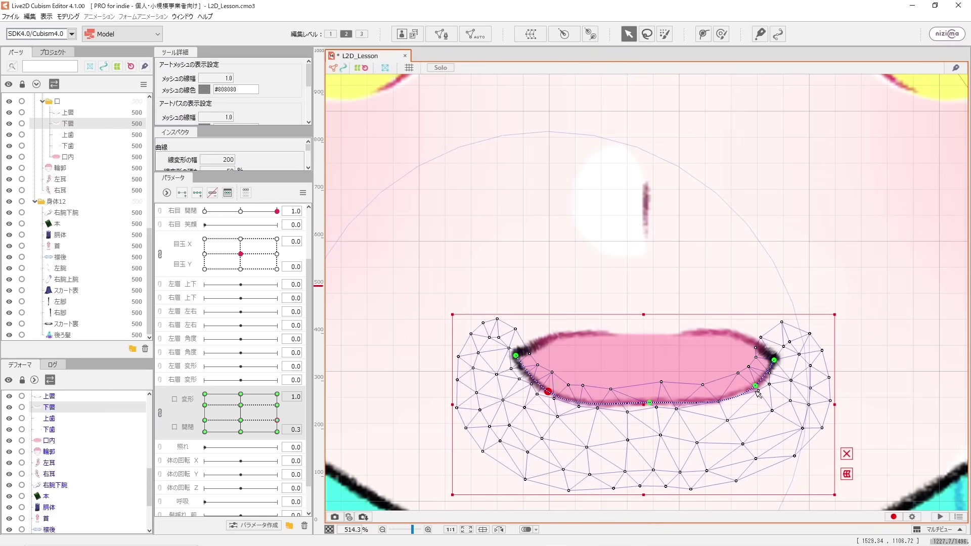
pyautogui.moveTo(755, 386); pyautogui.dragTo(771, 383)
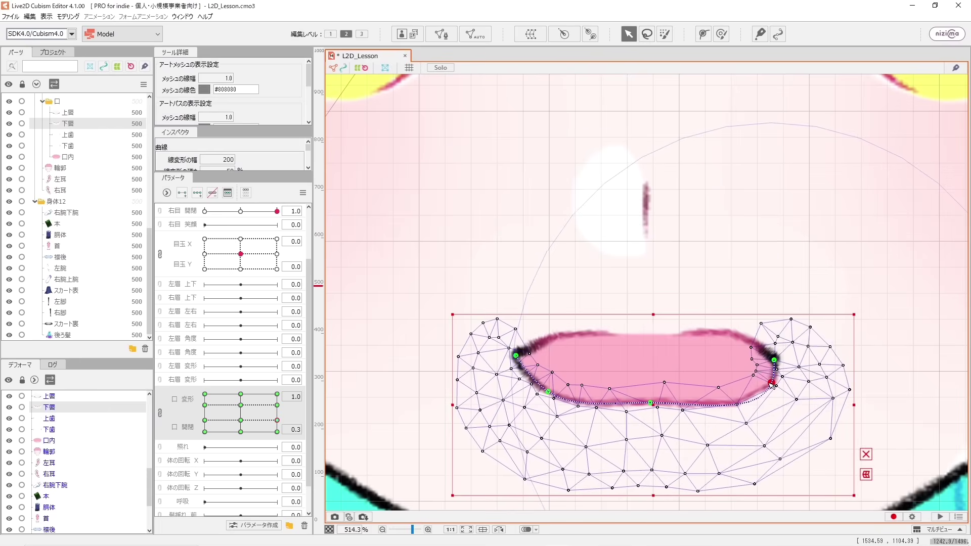
pyautogui.moveTo(548, 391); pyautogui.dragTo(530, 386)
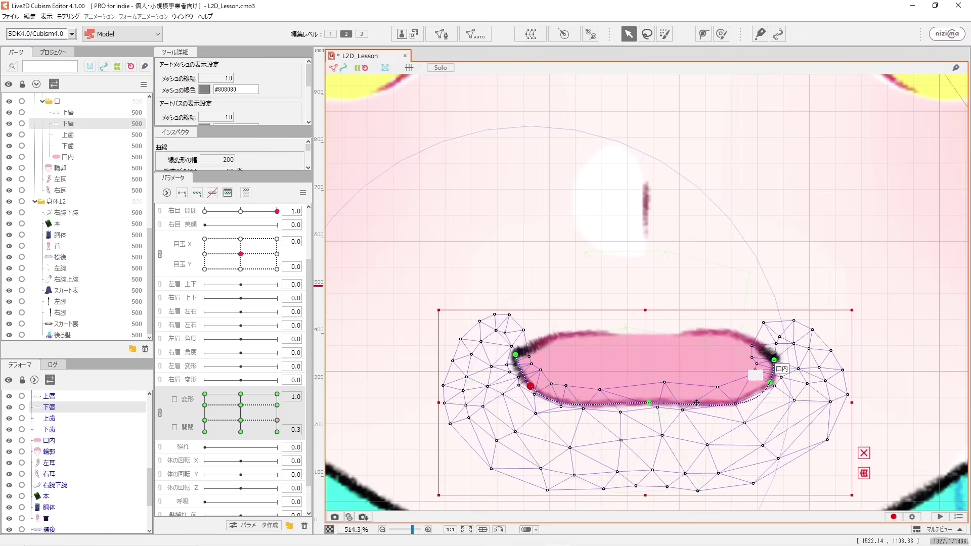
pyautogui.moveTo(770, 385); pyautogui.dragTo(768, 381)
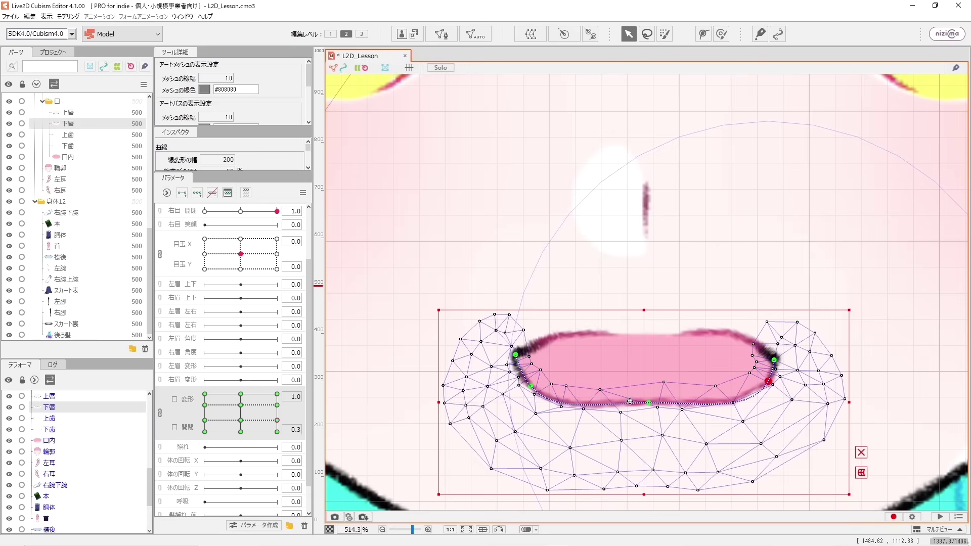
pyautogui.moveTo(652, 404); pyautogui.dragTo(648, 403)
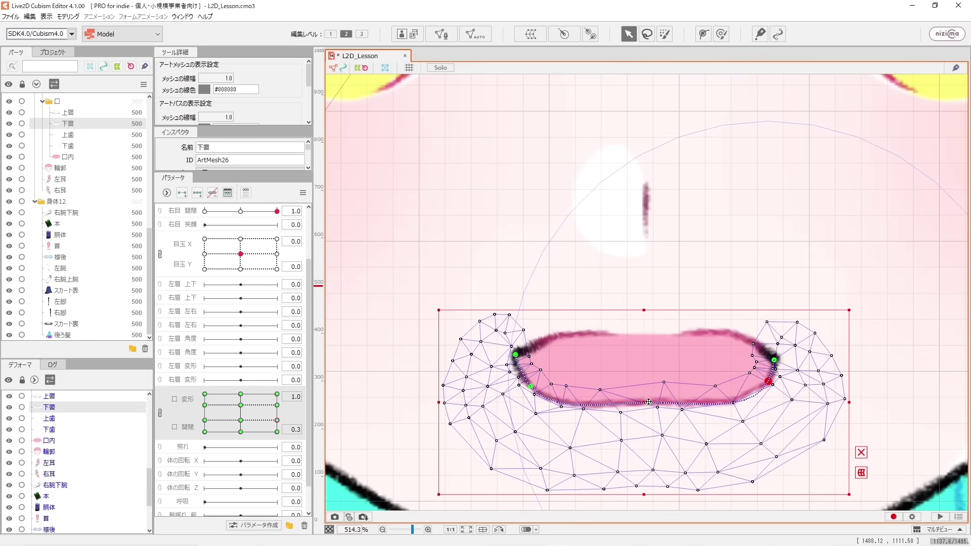
pyautogui.click(648, 403)
pyautogui.moveTo(650, 403); pyautogui.dragTo(650, 412)
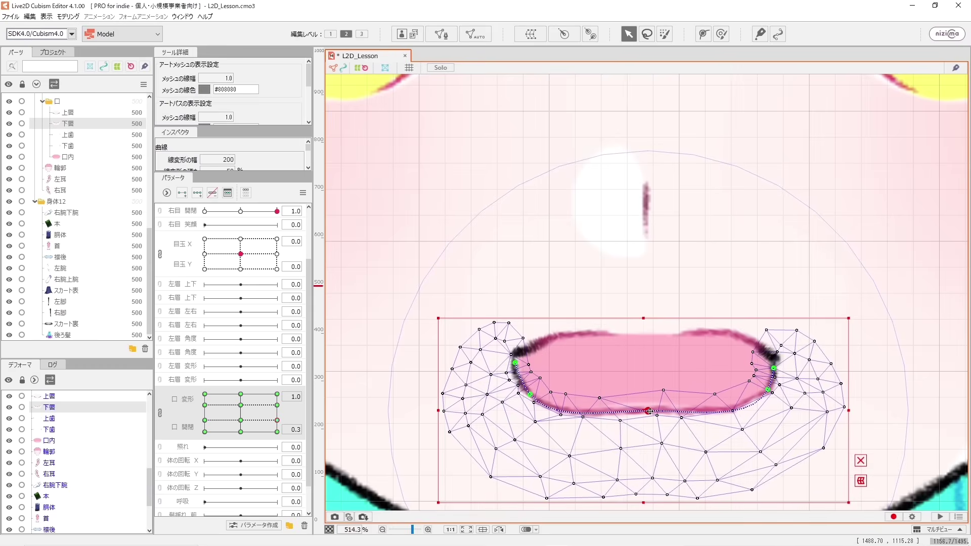
pyautogui.hotkey('ctrl', 'z')
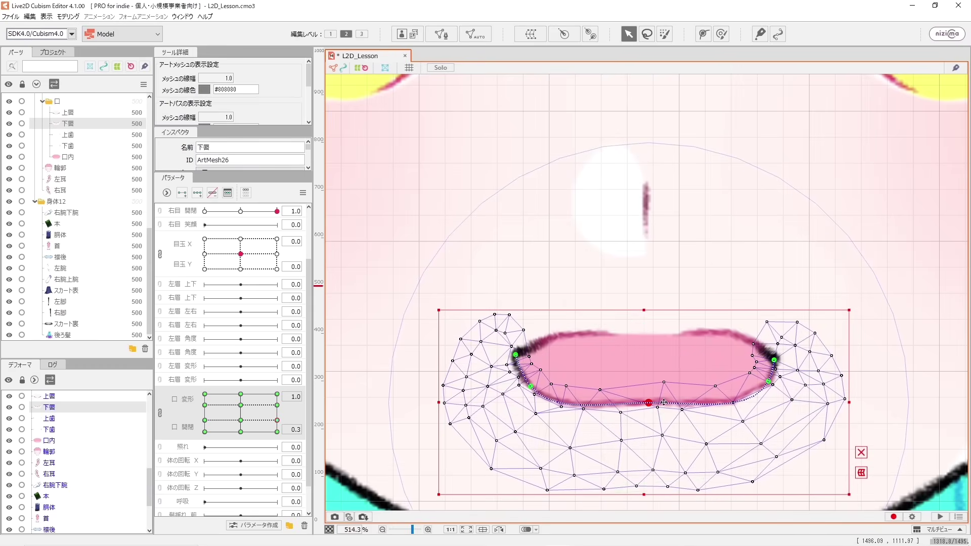
# - Lower the middle point of the 下唇 deform path slightly to round out the bottom edge of the wide mouth
pyautogui.scroll(8, 664, 403)
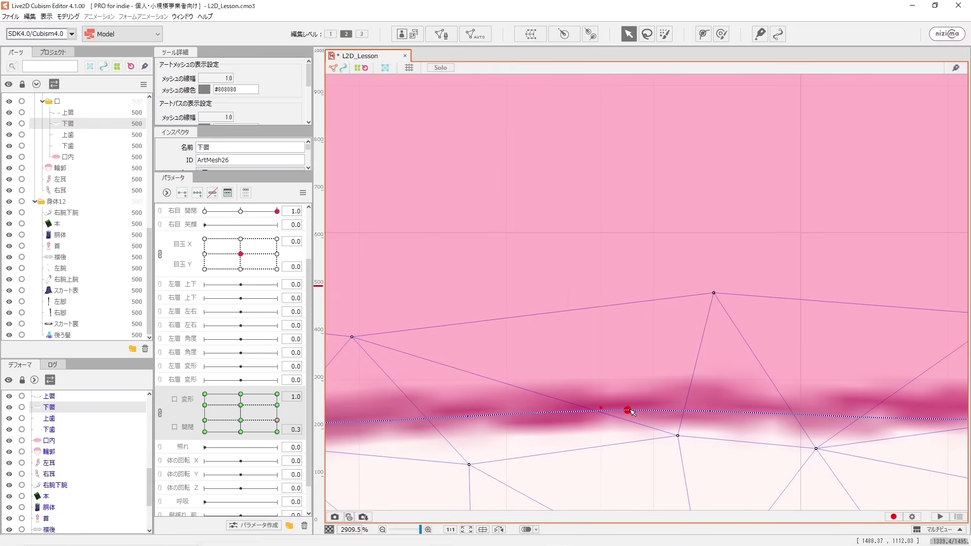
pyautogui.moveTo(629, 409); pyautogui.dragTo(629, 477)
pyautogui.scroll(-5, 627, 400)
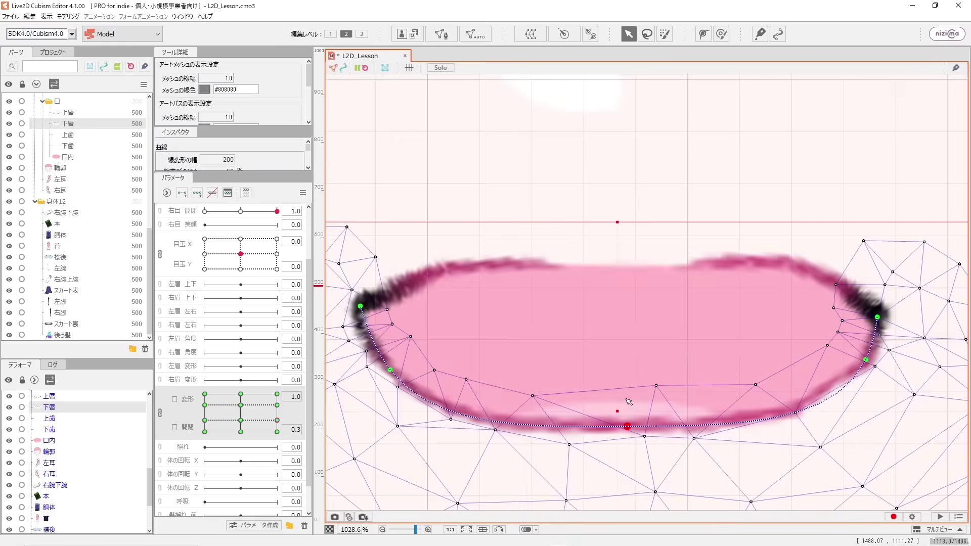
pyautogui.scroll(-2, 628, 401)
pyautogui.moveTo(626, 423); pyautogui.dragTo(624, 414)
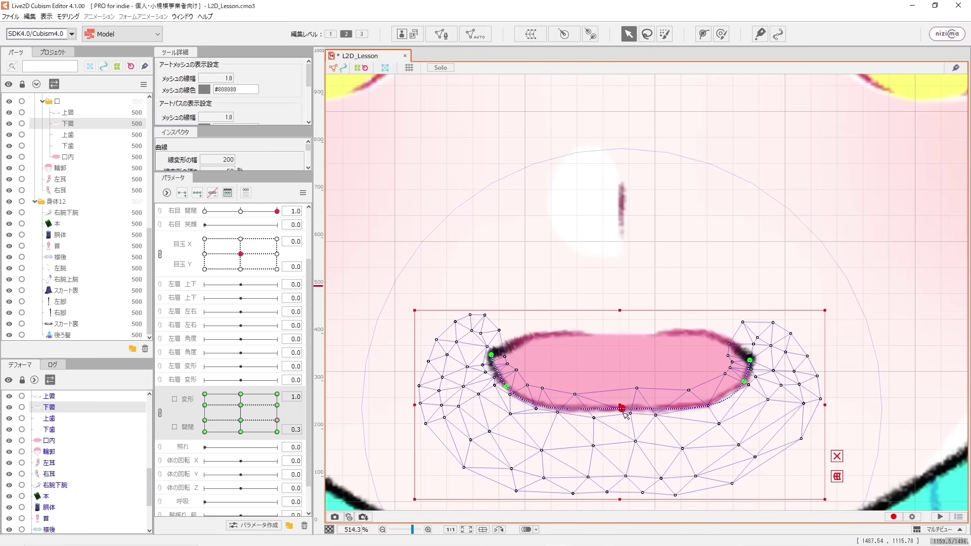
# - Nudge the 上唇 path's side point near the image-right mouth corner slightly inward and down to even out the upper lip
pyautogui.click(695, 324)
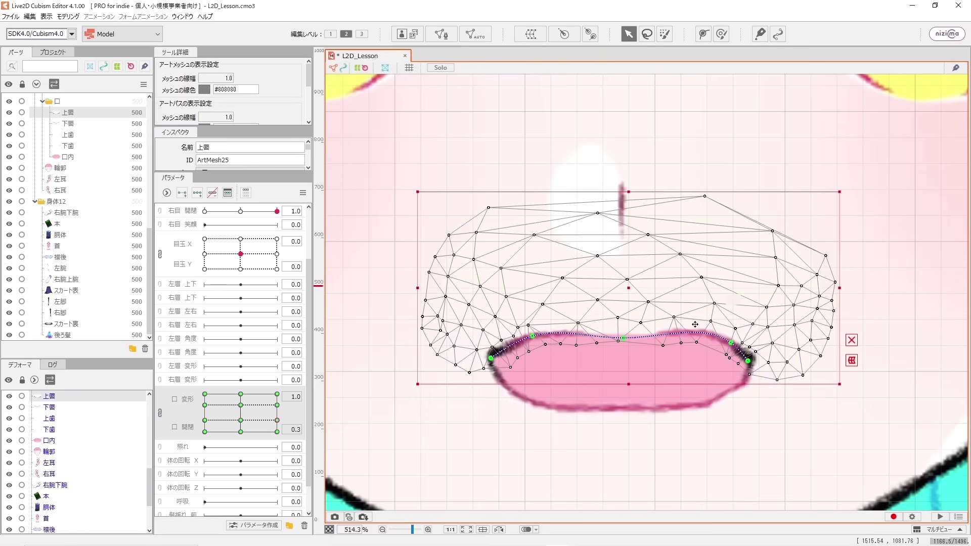
pyautogui.click(624, 338)
pyautogui.moveTo(732, 342); pyautogui.dragTo(732, 346)
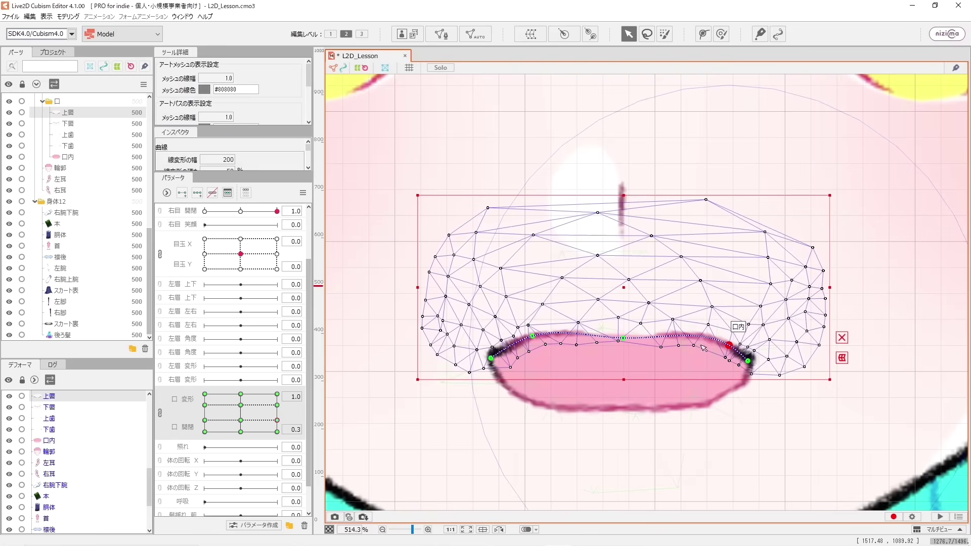
# - Move the 上歯 mesh down so the upper teeth fill the upper half of the mouth opening
pyautogui.scroll(-3, 736, 325)
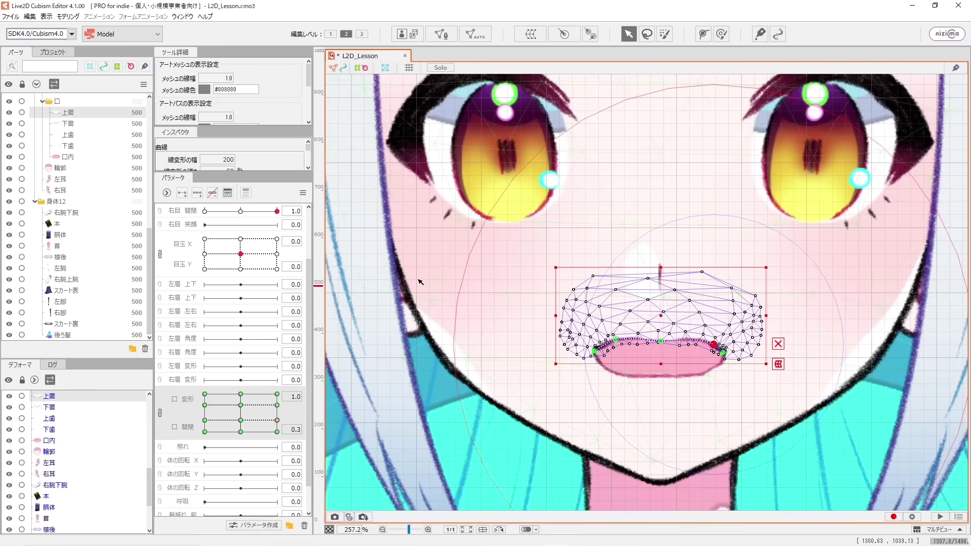
pyautogui.click(76, 134)
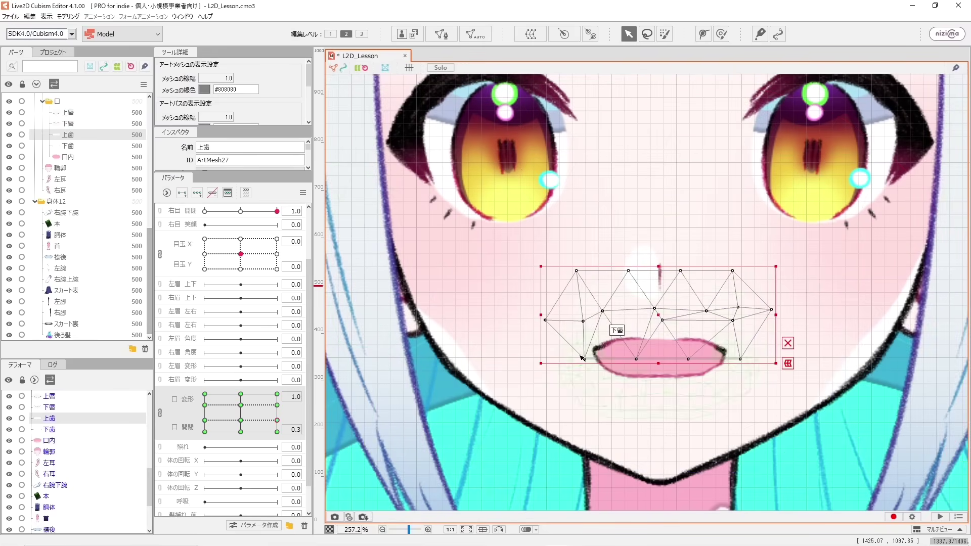
pyautogui.moveTo(662, 315); pyautogui.dragTo(656, 337)
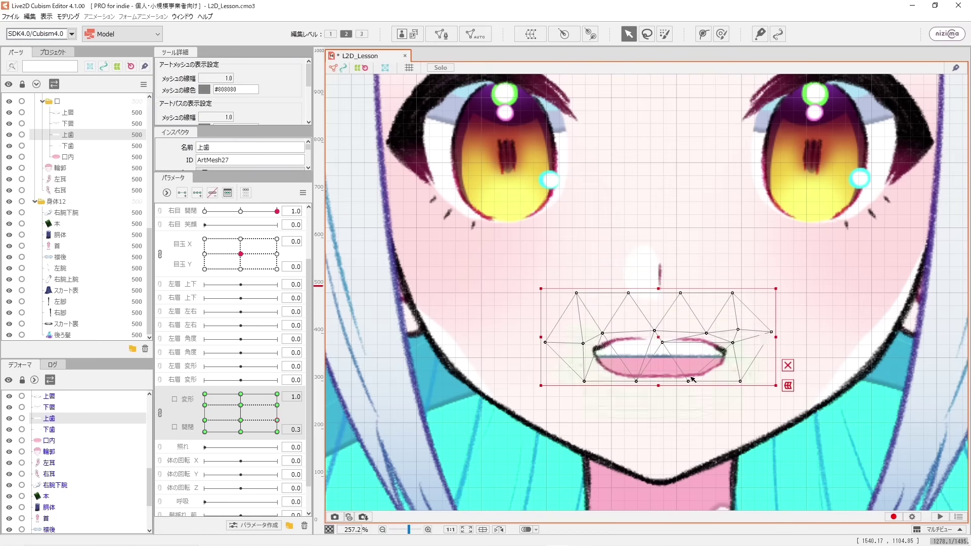
# - Move the 下歯 mesh up so the lower teeth fill the rest of the mouth opening below the 上歯 edge
pyautogui.click(68, 147)
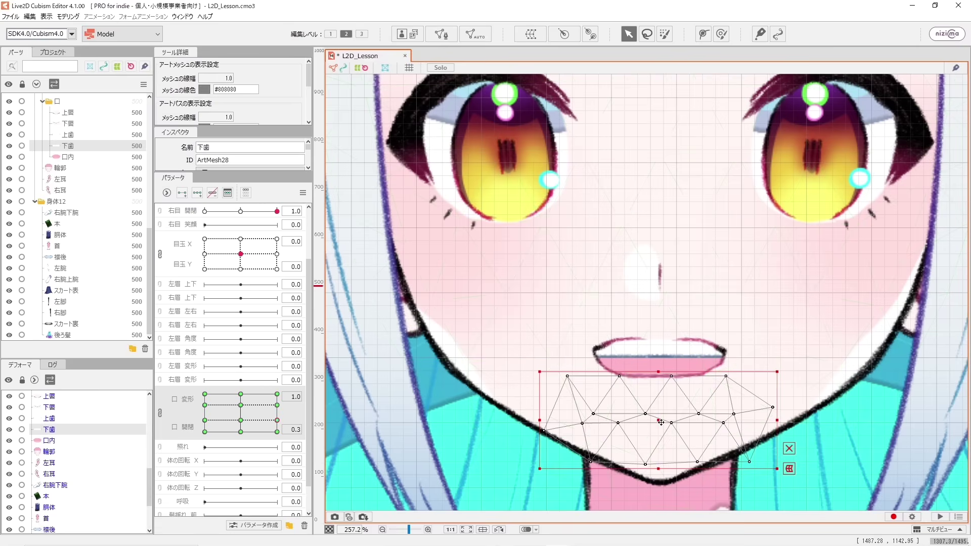
pyautogui.moveTo(662, 423); pyautogui.dragTo(674, 376)
pyautogui.moveTo(675, 370); pyautogui.dragTo(675, 371)
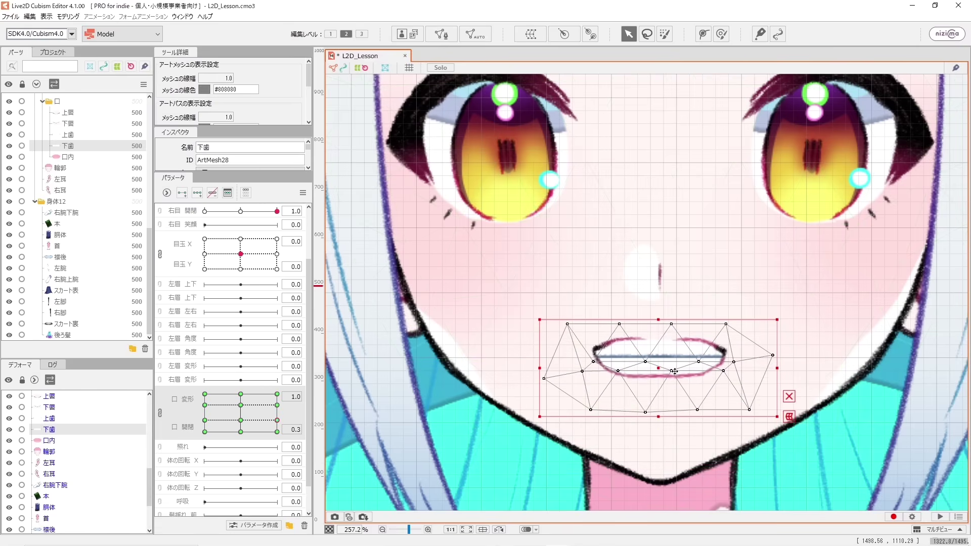
pyautogui.scroll(-2, 682, 373)
pyautogui.scroll(-2, 677, 347)
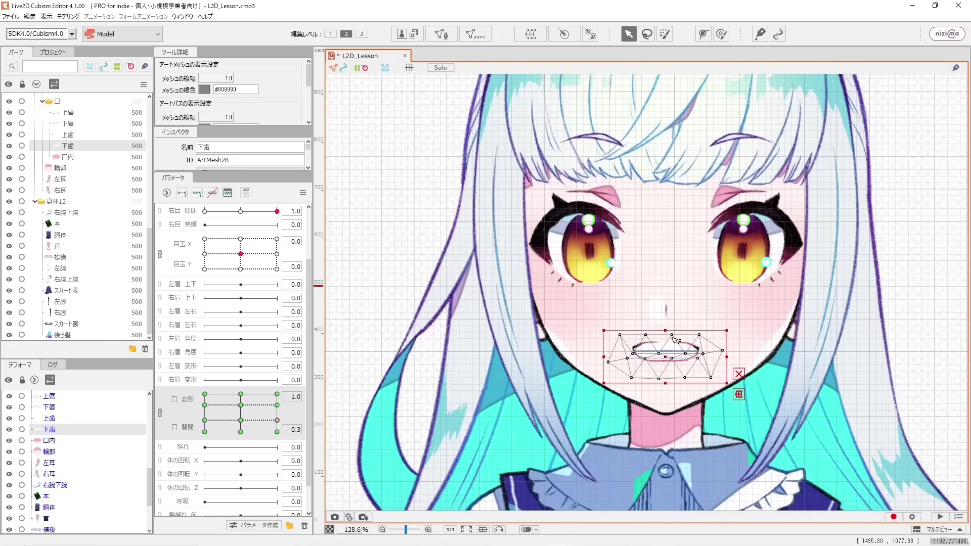
pyautogui.scroll(6, 676, 346)
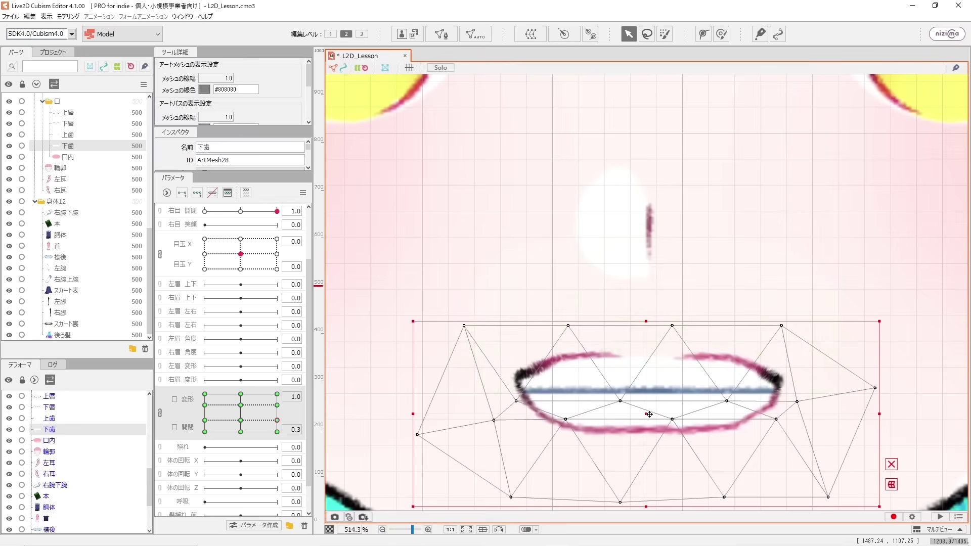
pyautogui.moveTo(650, 414); pyautogui.dragTo(648, 421)
pyautogui.scroll(-5, 651, 421)
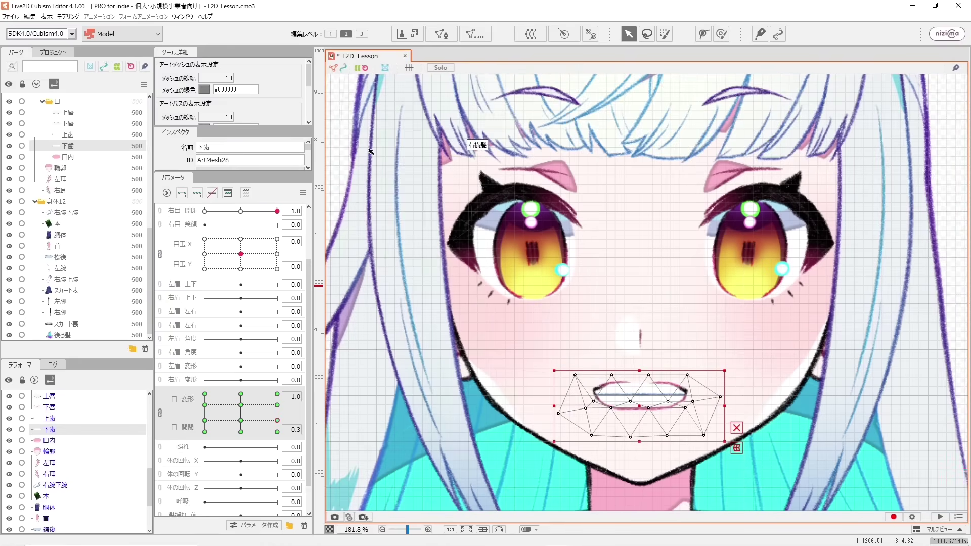
# - Deselect the teeth, set 口 変形 to 0.0 and 口 開閉 to 0.3, and compare the mouth with the reference chart in Paint 3D
pyautogui.click(944, 209)
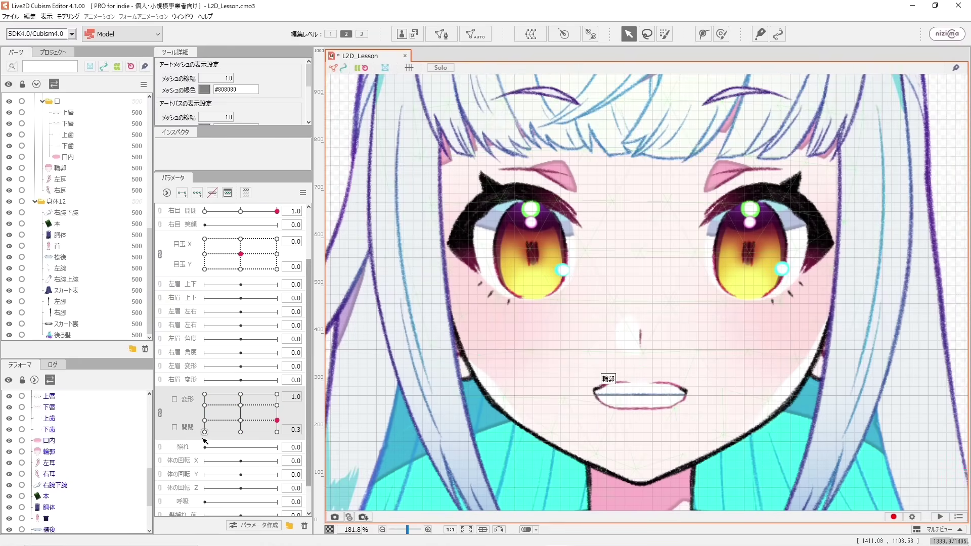
pyautogui.moveTo(592, 349); pyautogui.dragTo(595, 300)
pyautogui.moveTo(258, 424)
pyautogui.mouseDown()
pyautogui.moveTo(230, 439)
pyautogui.moveTo(280, 428)
pyautogui.moveTo(201, 424)
pyautogui.moveTo(289, 440)
pyautogui.moveTo(198, 444)
pyautogui.moveTo(272, 420)
pyautogui.mouseUp()
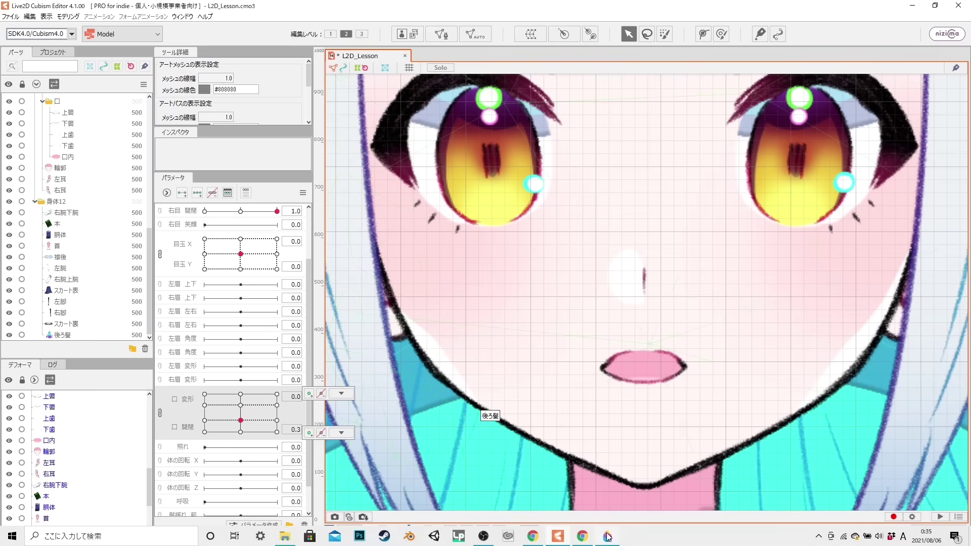
pyautogui.click(608, 536)
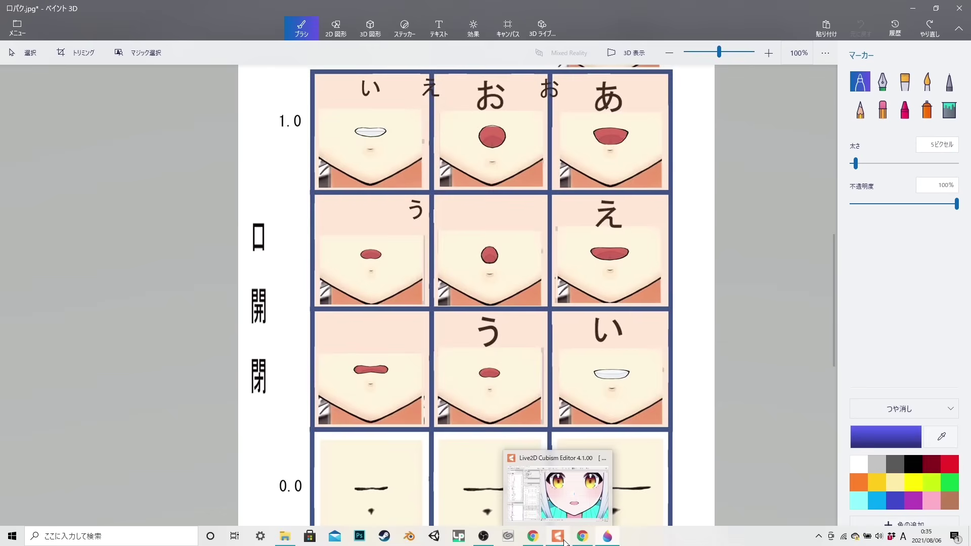
pyautogui.click(564, 540)
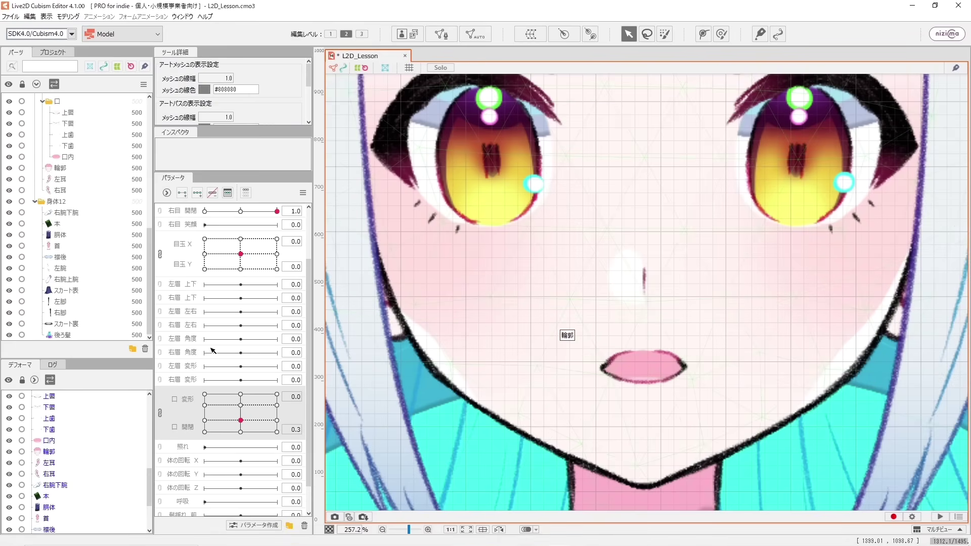
# - Select the five meshes in the 口 folder and copy their shape at 口 変形 0.0, 口 開閉 0.3
pyautogui.click(243, 422)
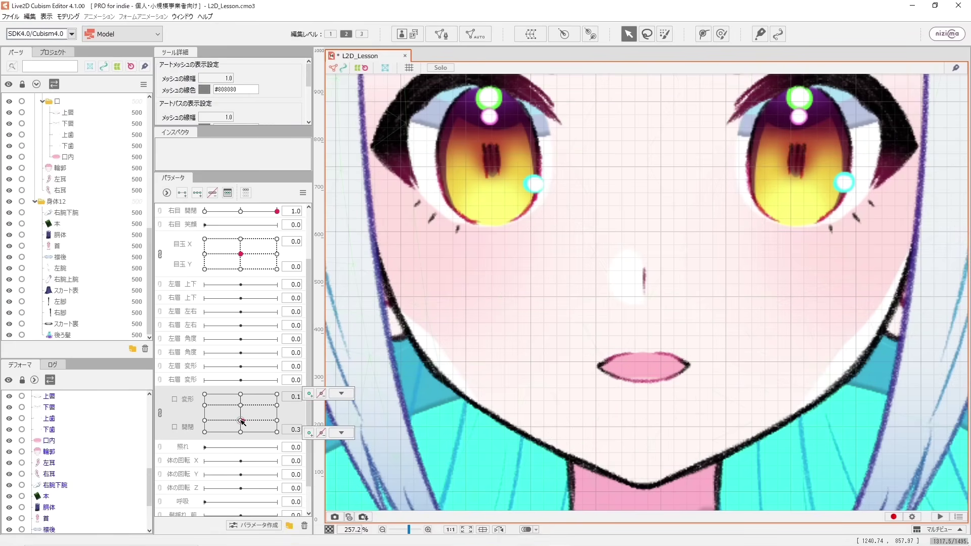
pyautogui.click(240, 421)
pyautogui.click(341, 393)
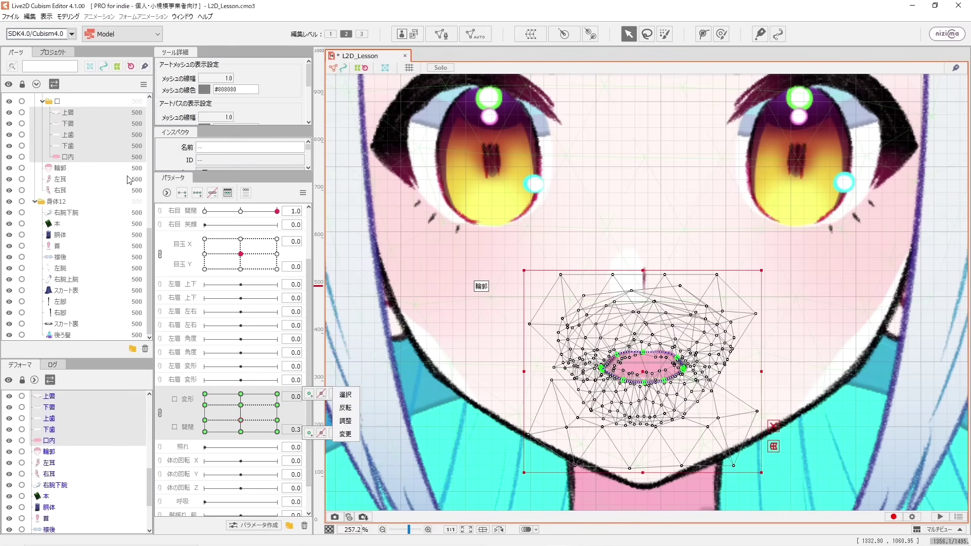
pyautogui.click(29, 17)
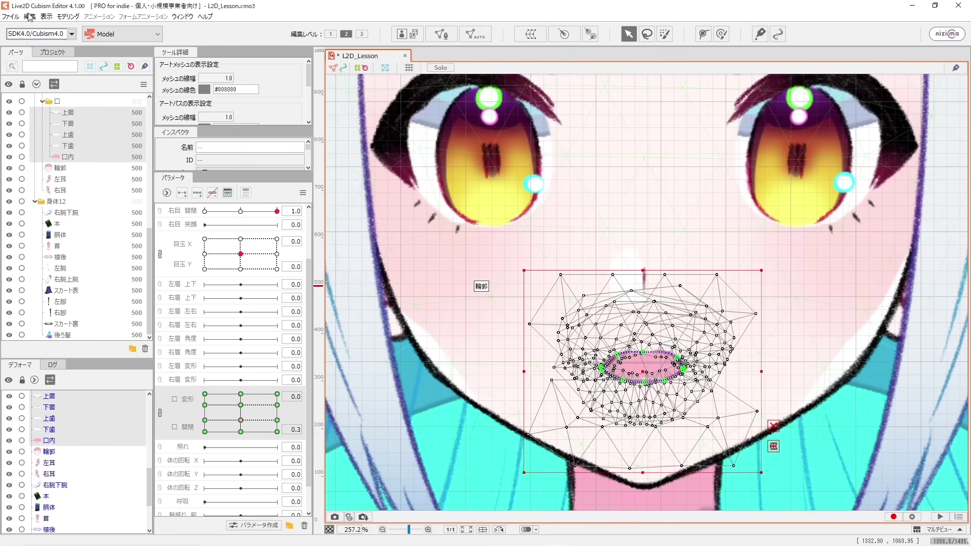
pyautogui.click(76, 16)
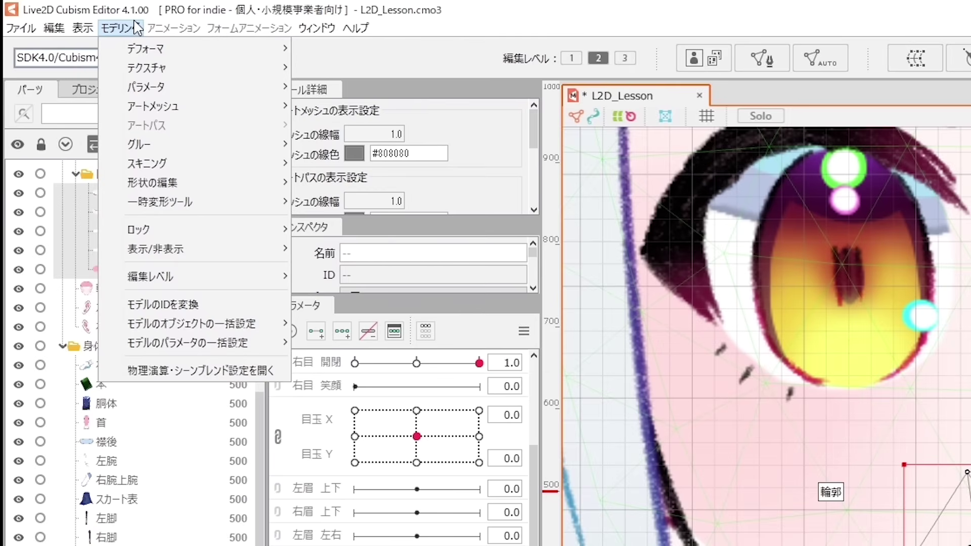
pyautogui.moveTo(178, 186)
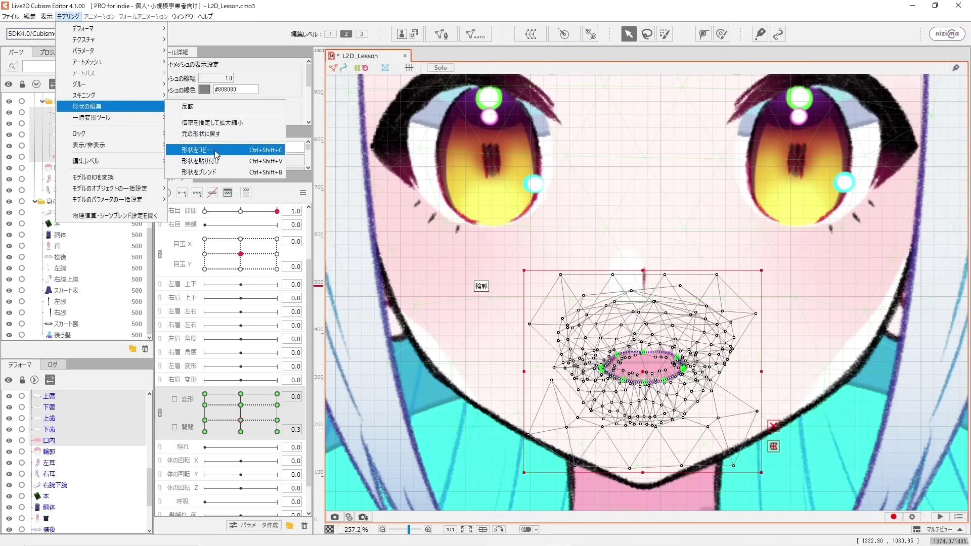
pyautogui.click(217, 153)
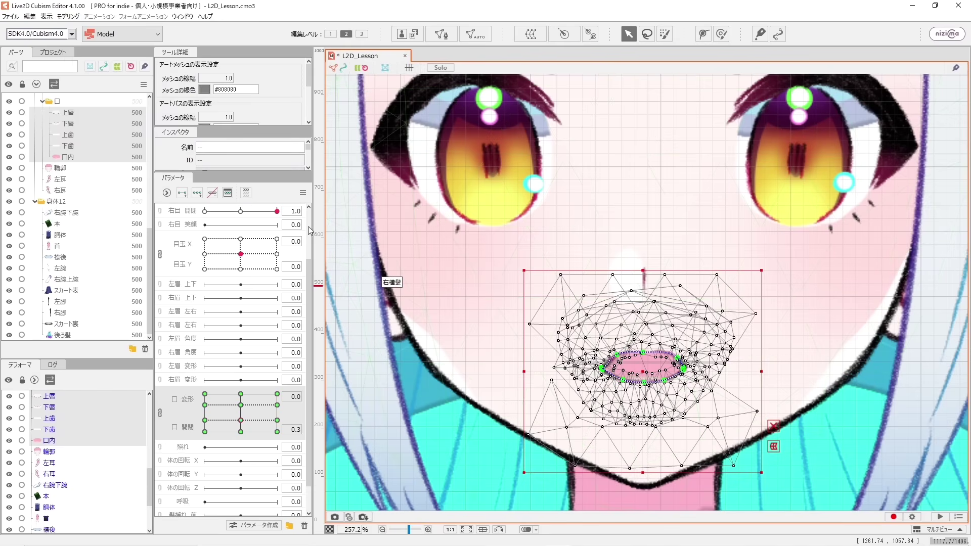
# - Paste the copied mouth shape onto the five 口 meshes at the 口 変形 -1.0, 口 開閉 0.7 key
pyautogui.click(206, 405)
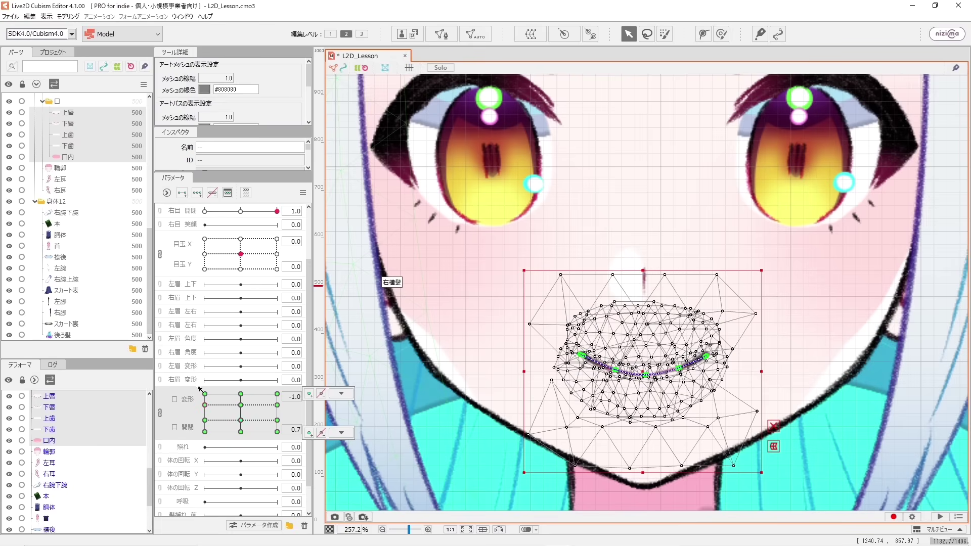
pyautogui.click(341, 394)
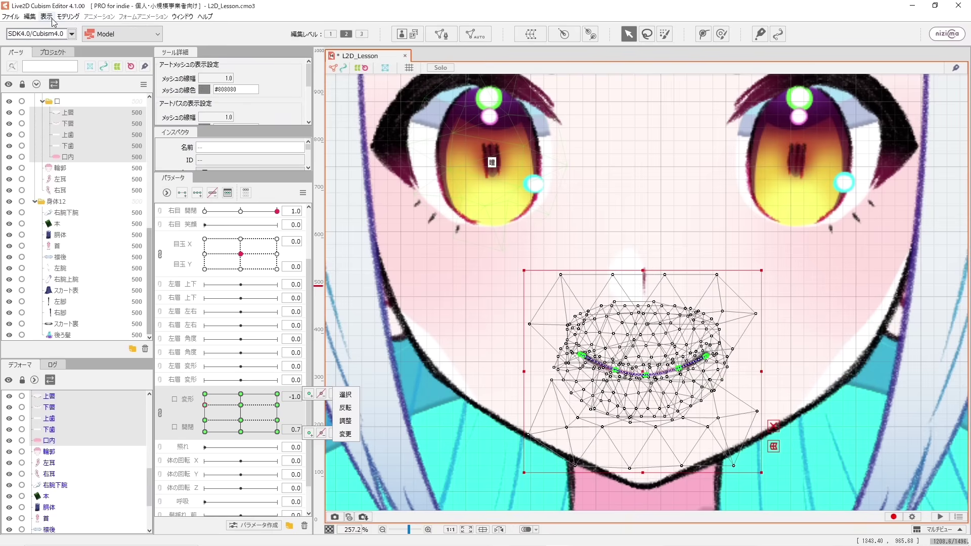
pyautogui.click(70, 16)
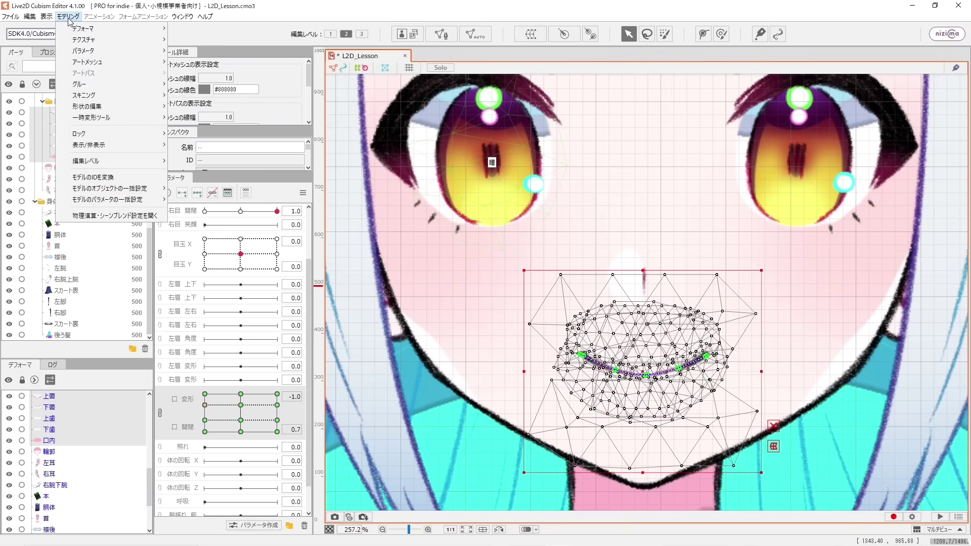
pyautogui.click(70, 17)
pyautogui.moveTo(129, 107)
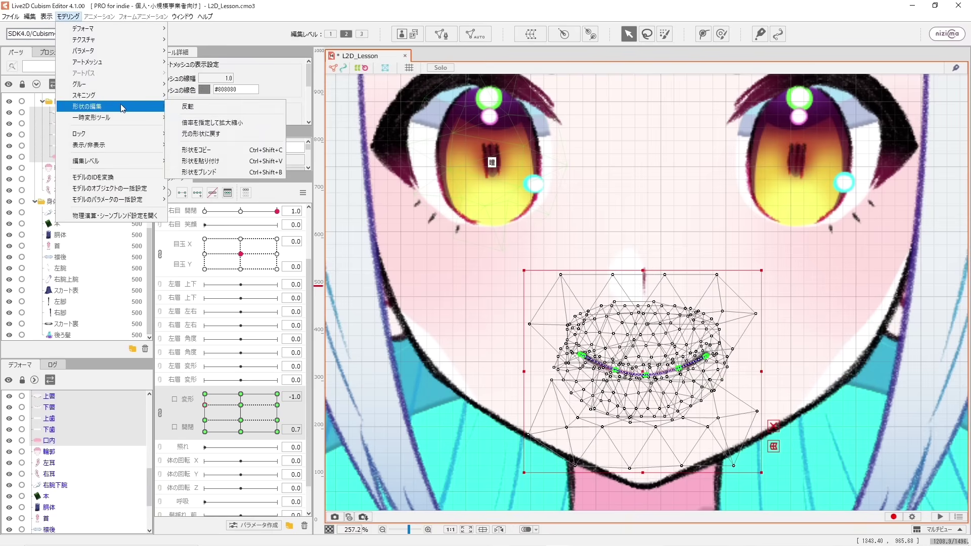
pyautogui.moveTo(142, 124)
pyautogui.moveTo(75, 108)
pyautogui.click(180, 161)
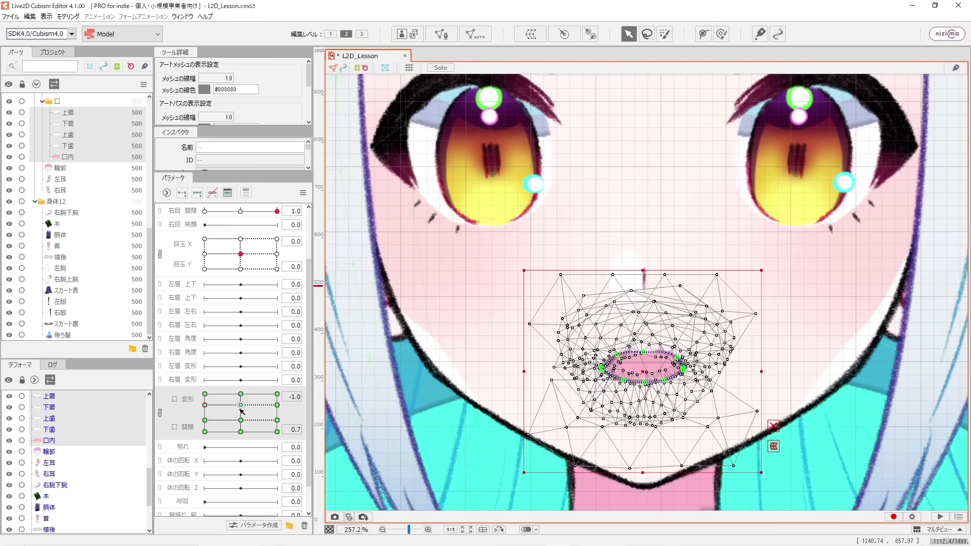
# - Sweep 口 変形 and 口 開閉 through the neighbouring keys to check the pasted shape, ending at -1.0 and 0.7
pyautogui.moveTo(204, 411)
pyautogui.mouseDown()
pyautogui.moveTo(211, 427)
pyautogui.moveTo(215, 410)
pyautogui.moveTo(210, 418)
pyautogui.moveTo(205, 409)
pyautogui.mouseUp()
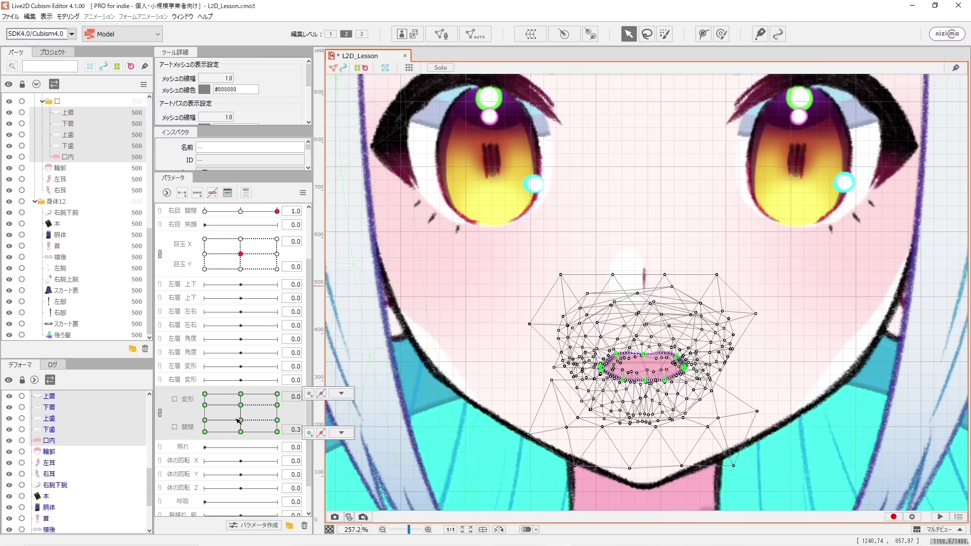
pyautogui.click(204, 420)
pyautogui.click(205, 431)
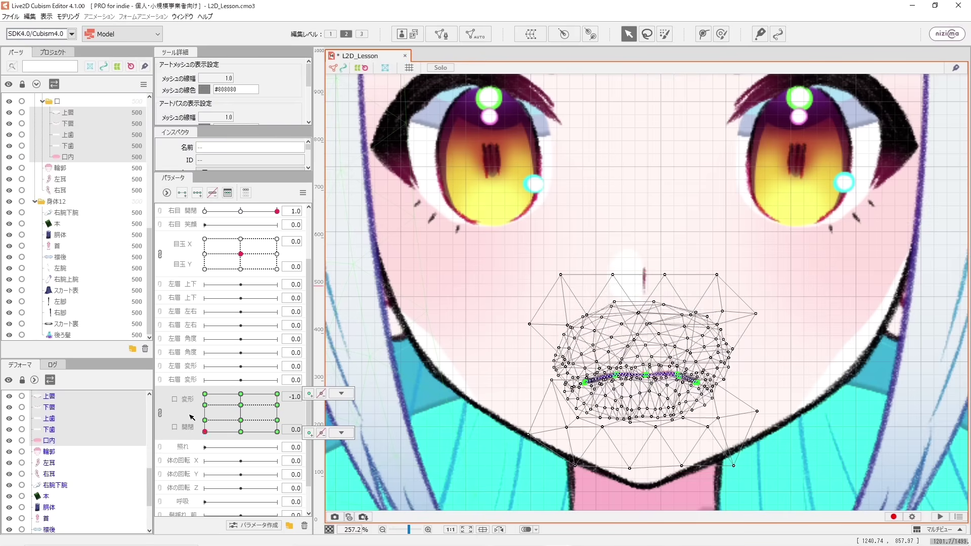
pyautogui.moveTo(191, 417)
pyautogui.mouseDown()
pyautogui.moveTo(192, 427)
pyautogui.moveTo(193, 408)
pyautogui.moveTo(194, 427)
pyautogui.moveTo(203, 403)
pyautogui.mouseUp()
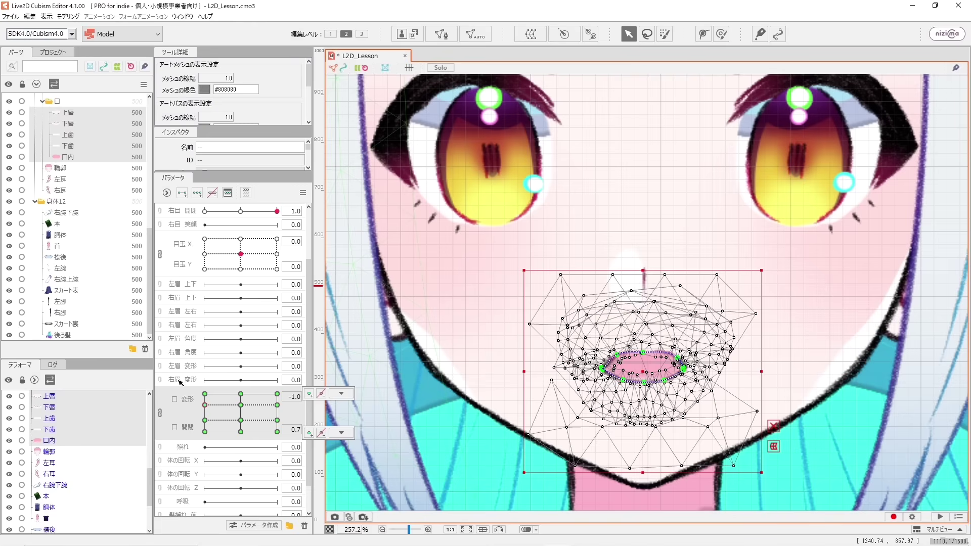
# - Set 口 変形 to 1.0 and 口 開閉 to 0.3, and copy the shape of the five selected 口 meshes
pyautogui.scroll(-1, 278, 394)
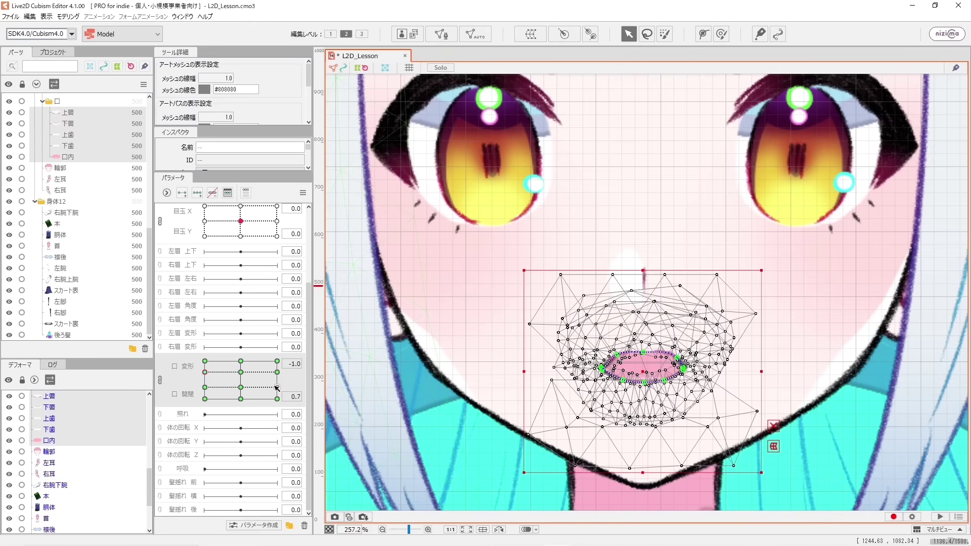
pyautogui.click(277, 387)
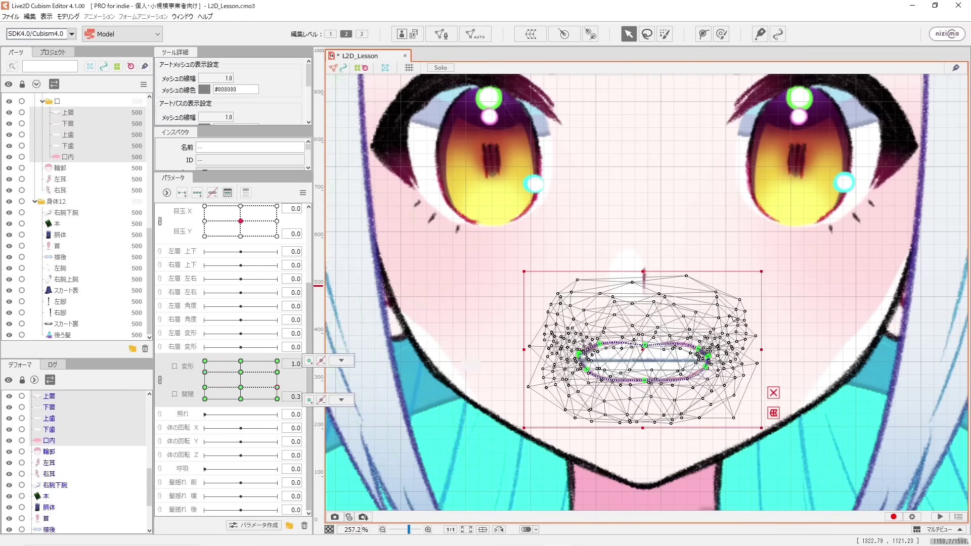
pyautogui.click(68, 16)
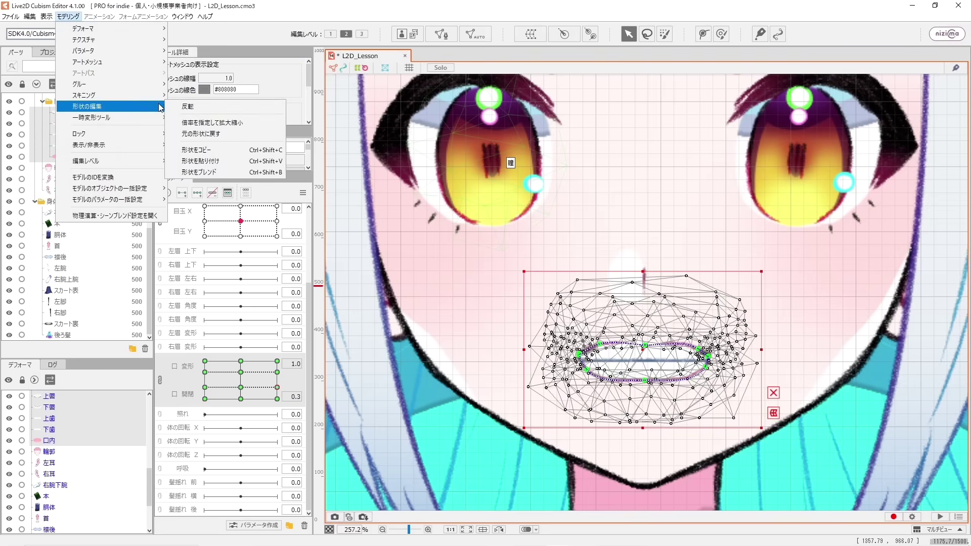
pyautogui.click(225, 150)
# - Paste the copied shape onto the 口 meshes at 口 変形 -1.0, 口 開閉 1.0, and sweep 口 開閉 down to 0.0 to check it
pyautogui.click(205, 361)
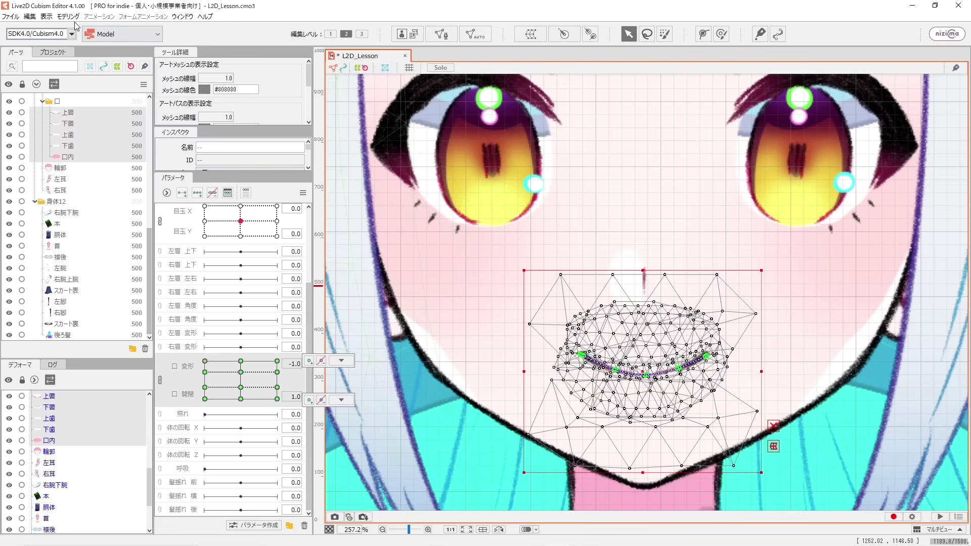
pyautogui.click(71, 16)
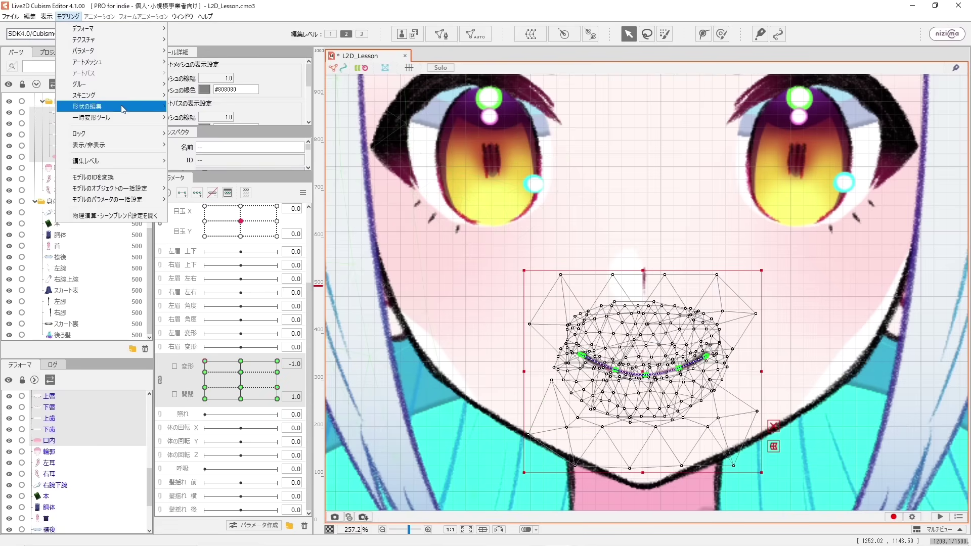
pyautogui.moveTo(122, 109)
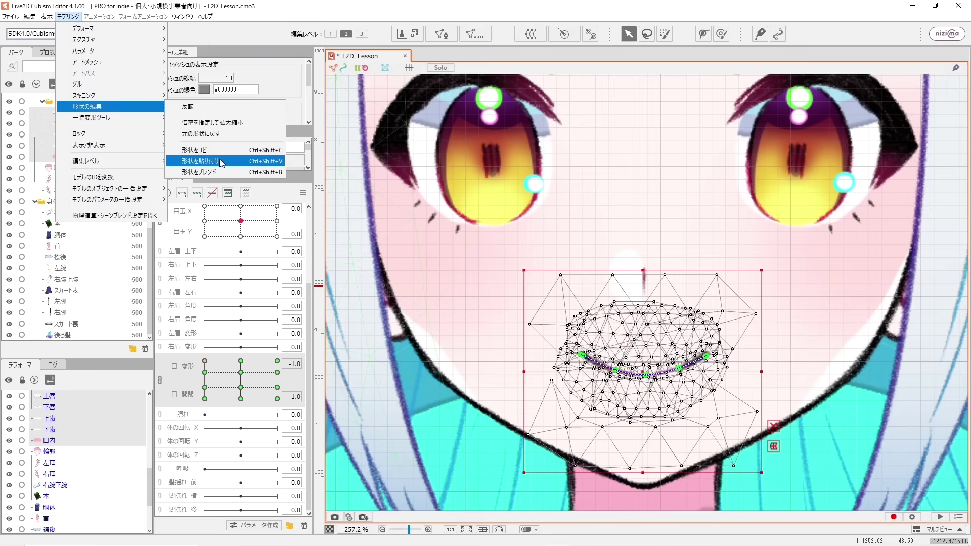
pyautogui.press('Return')
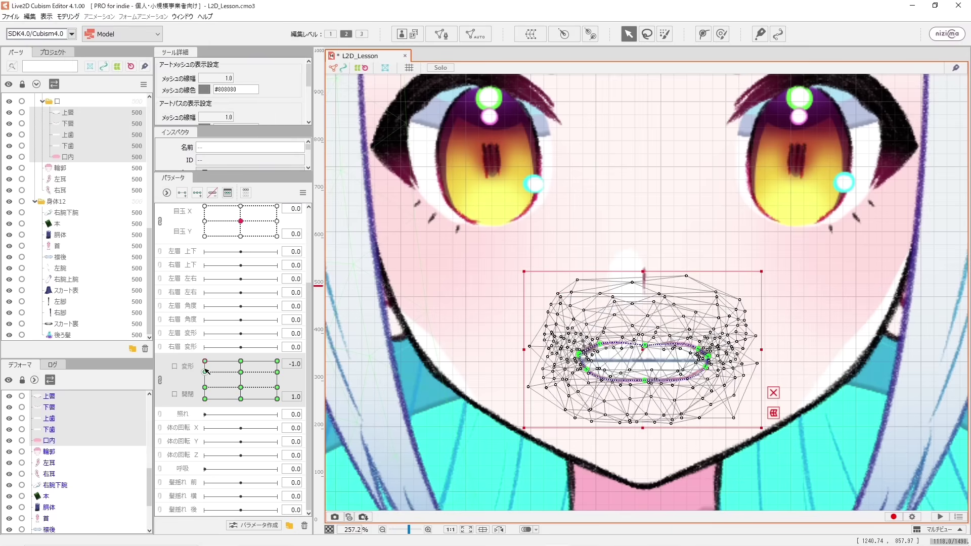
pyautogui.moveTo(206, 371)
pyautogui.mouseDown()
pyautogui.moveTo(271, 393)
pyautogui.moveTo(204, 363)
pyautogui.moveTo(238, 389)
pyautogui.moveTo(208, 357)
pyautogui.moveTo(202, 385)
pyautogui.moveTo(198, 367)
pyautogui.moveTo(204, 382)
pyautogui.mouseUp()
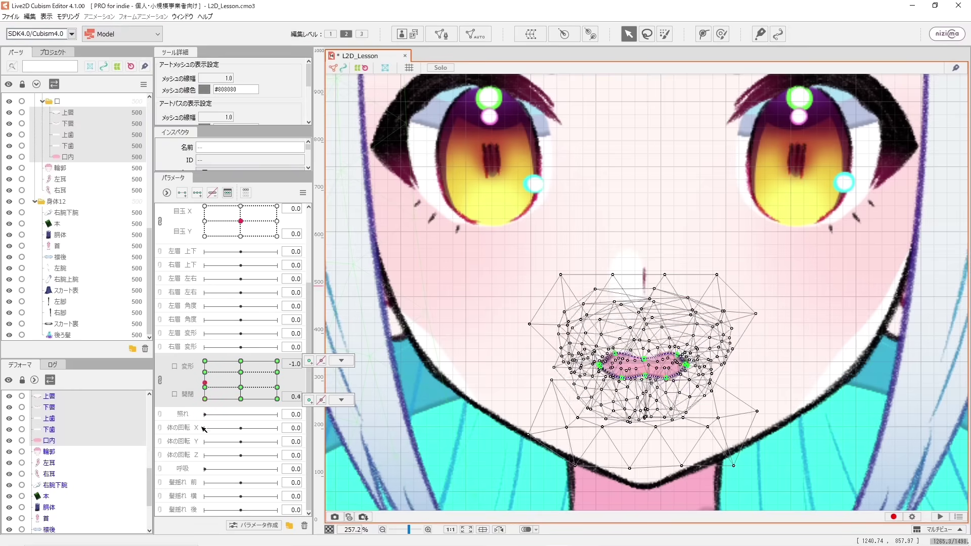
pyautogui.moveTo(205, 429); pyautogui.dragTo(205, 446)
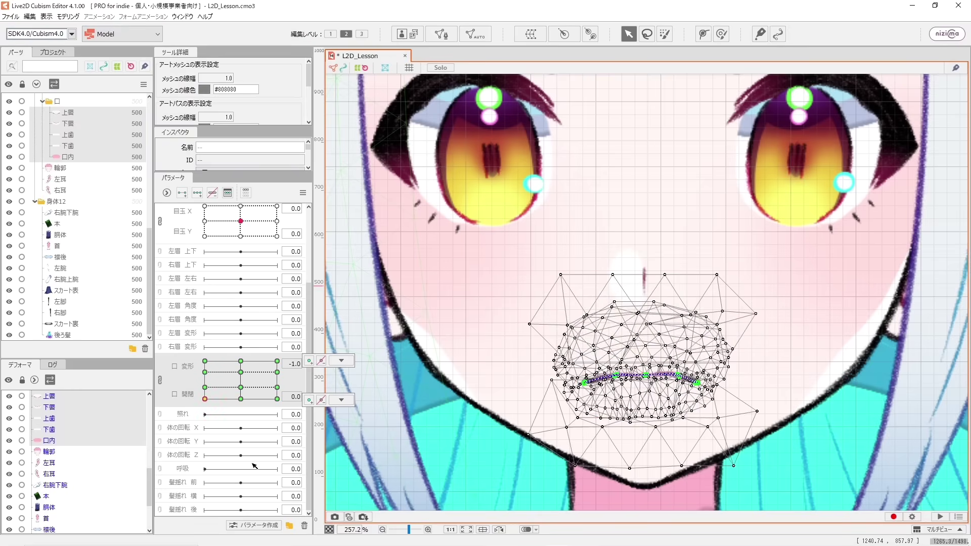
# - Set 口 変形 to 0.0 and 口 開閉 to 0.7, and check the reference mouth chart in Paint 3D
pyautogui.click(242, 373)
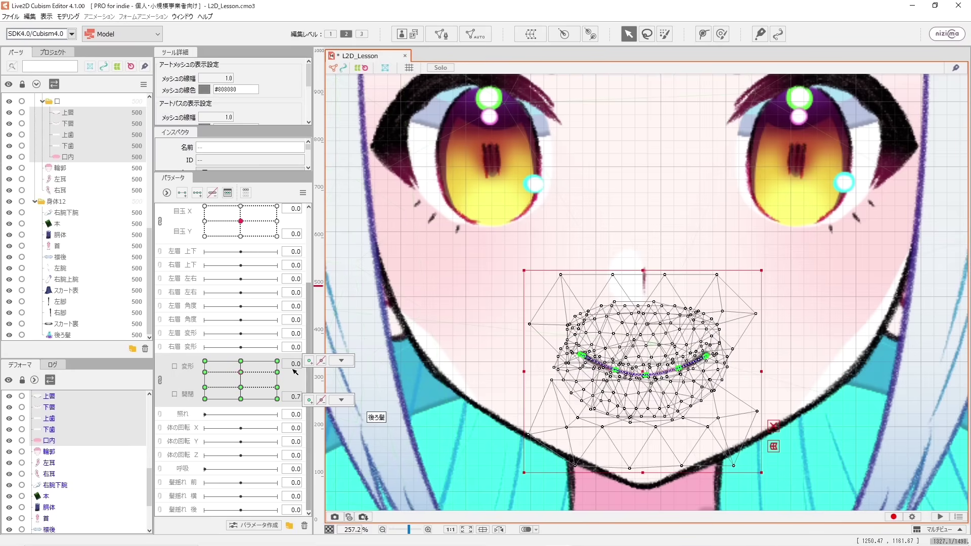
pyautogui.click(278, 361)
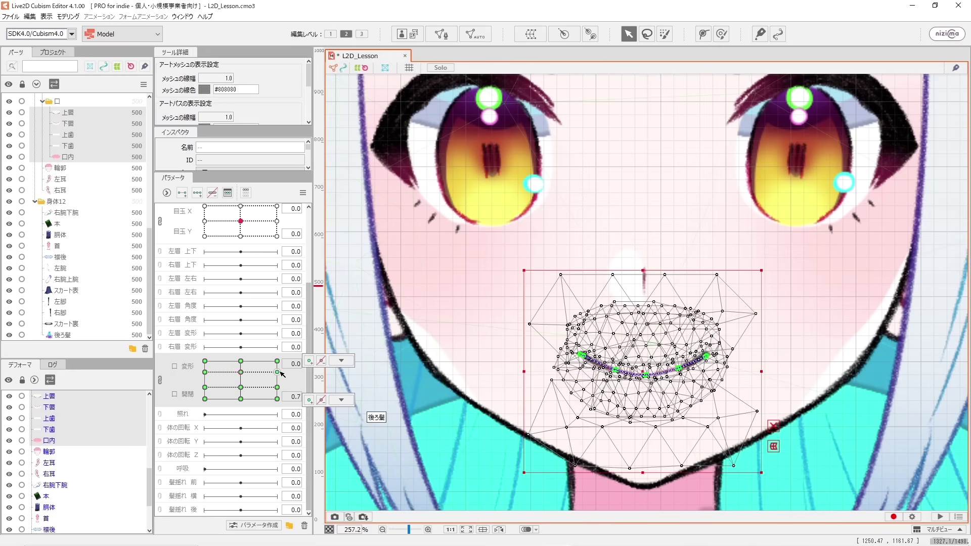
pyautogui.click(242, 372)
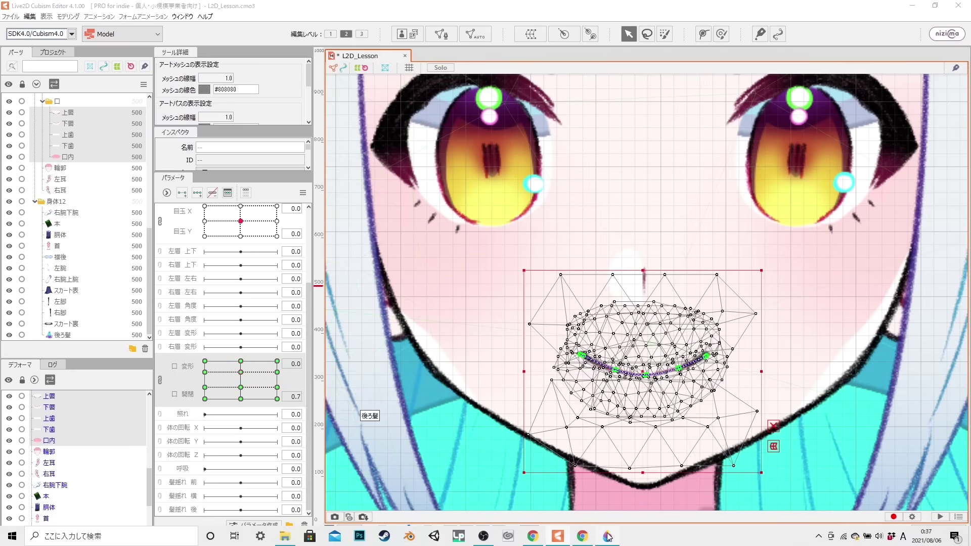
pyautogui.click(607, 536)
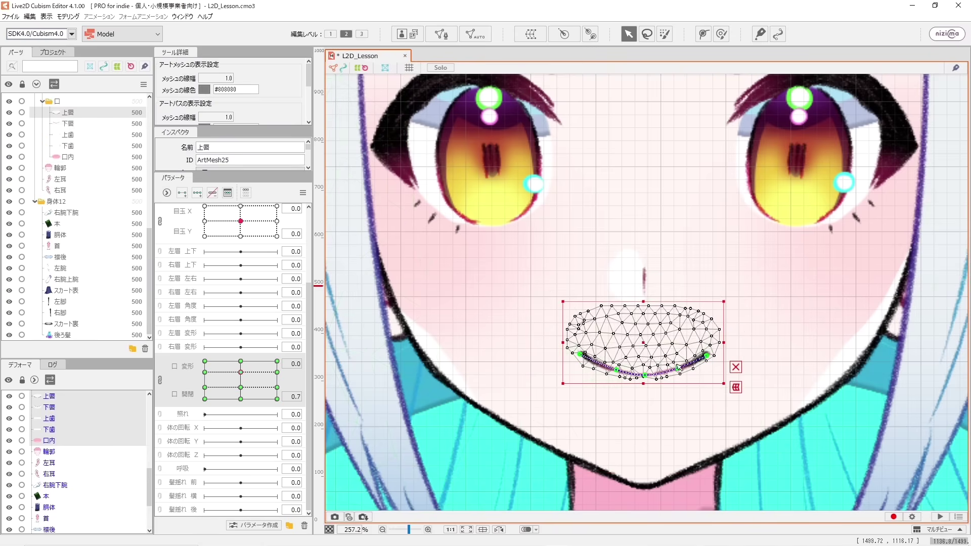
# - Reshape the upper lip at 口 変形 0.0, 口 開閉 0.7 into a narrow round arch by raising its middle and pulling both corners inward and down
pyautogui.scroll(3, 643, 382)
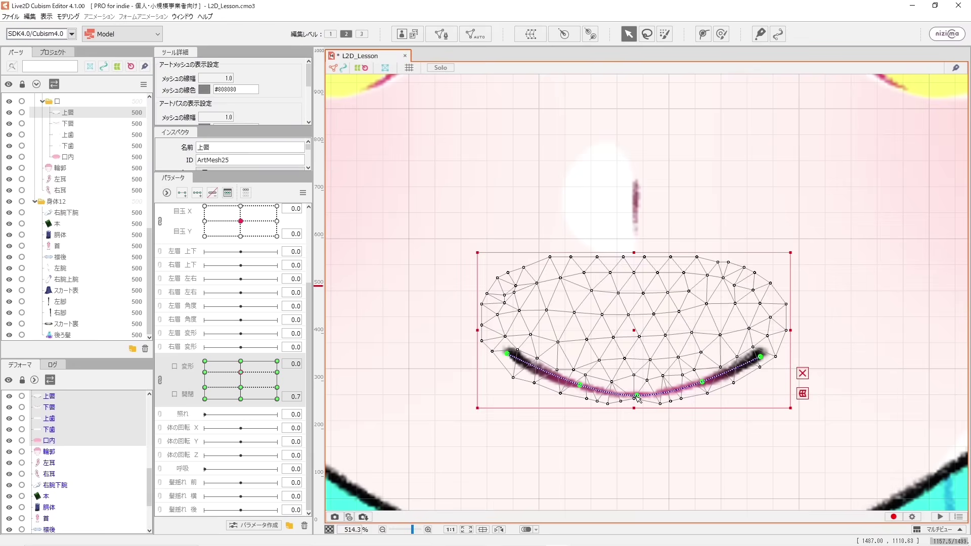
pyautogui.moveTo(638, 396); pyautogui.dragTo(639, 337)
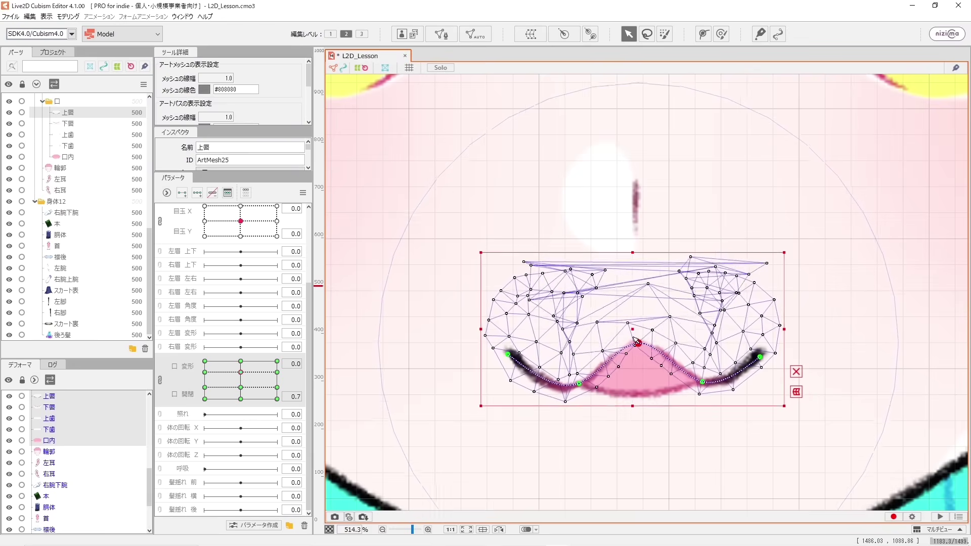
pyautogui.moveTo(708, 380); pyautogui.dragTo(707, 354)
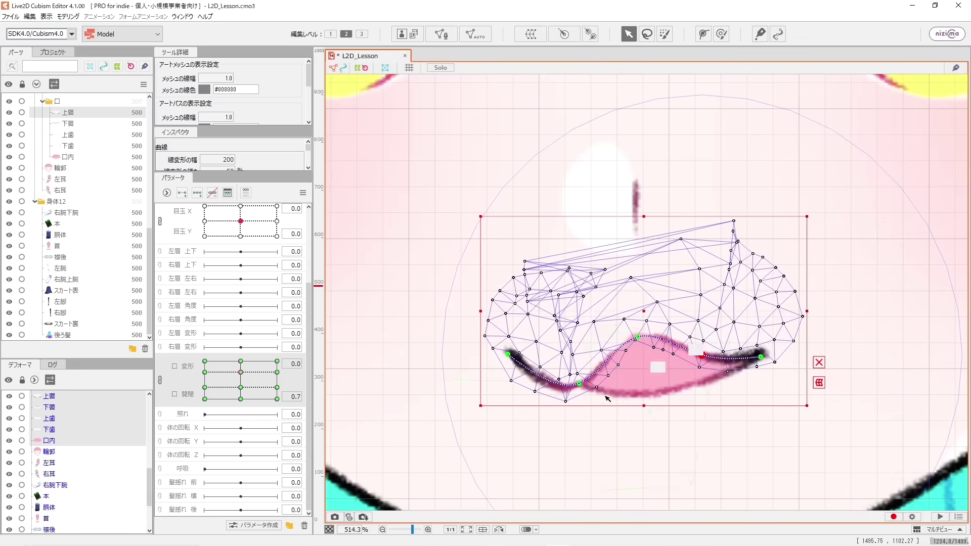
pyautogui.moveTo(582, 386); pyautogui.dragTo(591, 352)
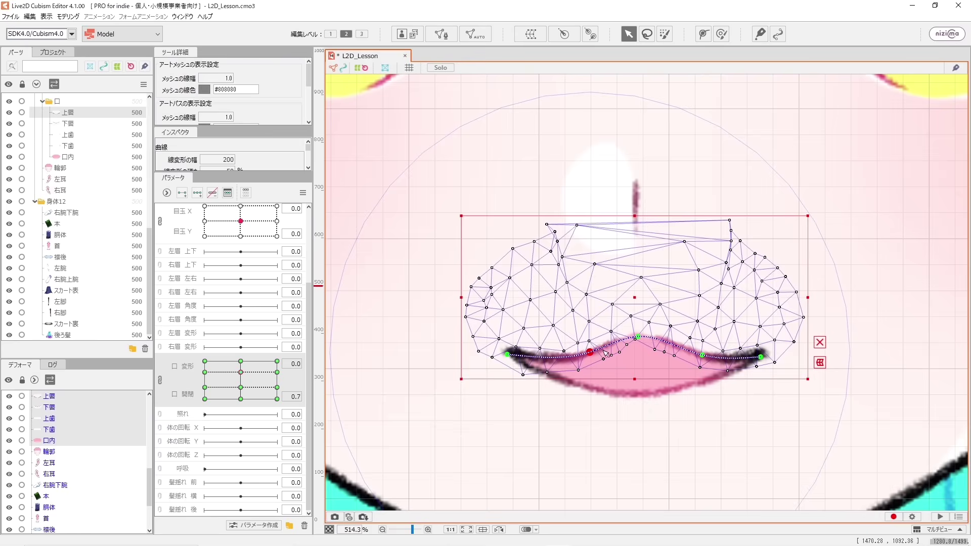
pyautogui.moveTo(703, 357); pyautogui.dragTo(688, 357)
pyautogui.moveTo(639, 337); pyautogui.dragTo(638, 327)
pyautogui.moveTo(758, 356); pyautogui.dragTo(697, 396)
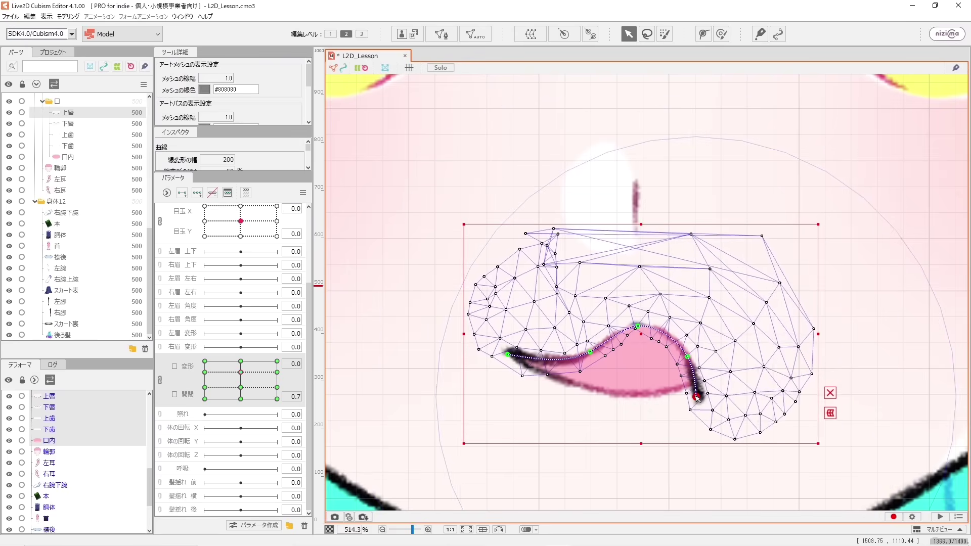
pyautogui.moveTo(508, 356); pyautogui.dragTo(584, 382)
pyautogui.moveTo(697, 397); pyautogui.dragTo(690, 384)
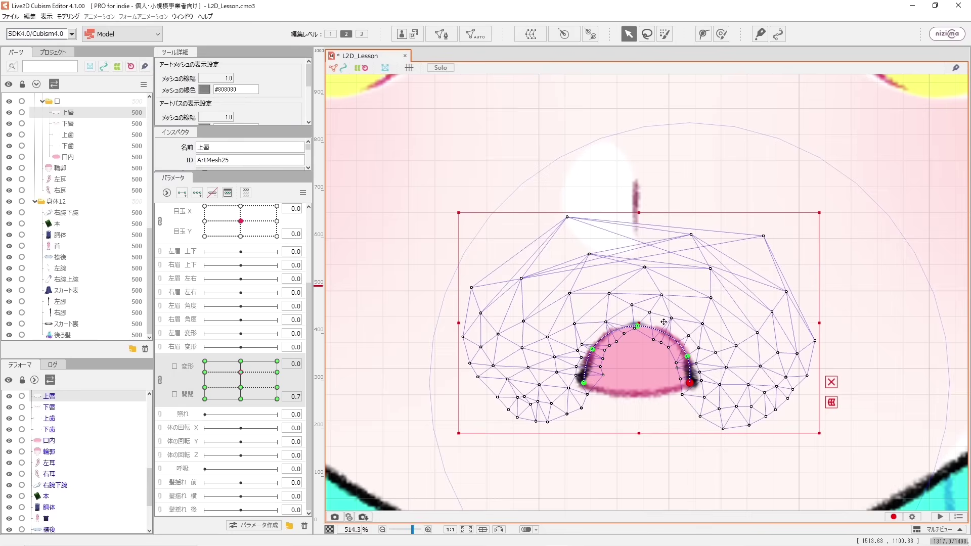
# - Reshape the lower lip into a narrow bowl, lowering its middle points and drawing both ends in to meet the upper lip's corners
pyautogui.click(647, 402)
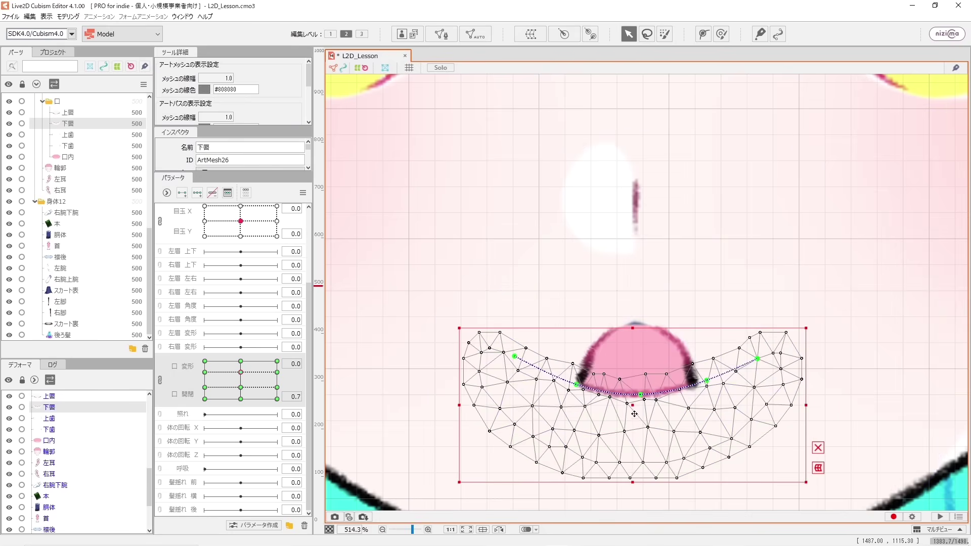
pyautogui.moveTo(634, 414); pyautogui.dragTo(633, 433)
pyautogui.moveTo(706, 401); pyautogui.dragTo(665, 413)
pyautogui.moveTo(581, 408); pyautogui.dragTo(619, 415)
pyautogui.moveTo(759, 383); pyautogui.dragTo(696, 387)
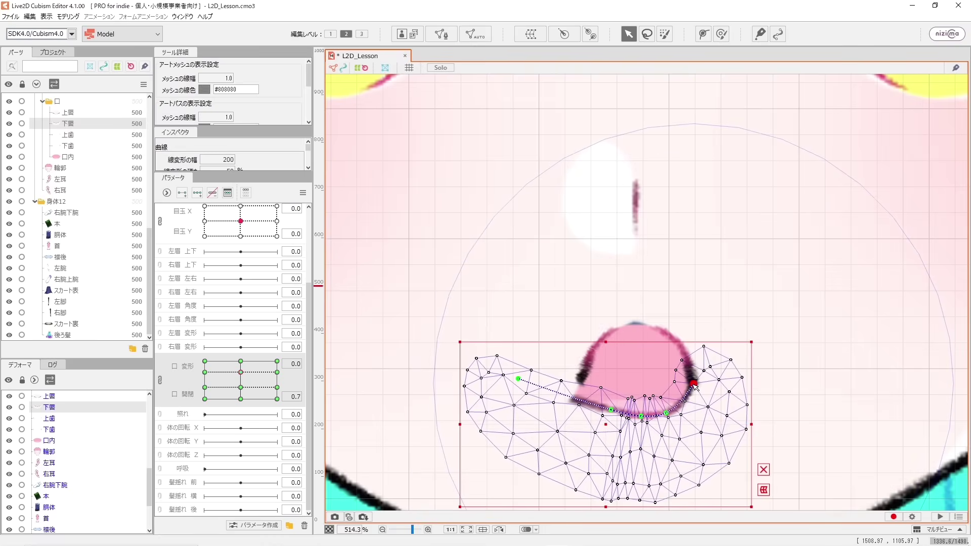
pyautogui.moveTo(520, 380); pyautogui.dragTo(584, 383)
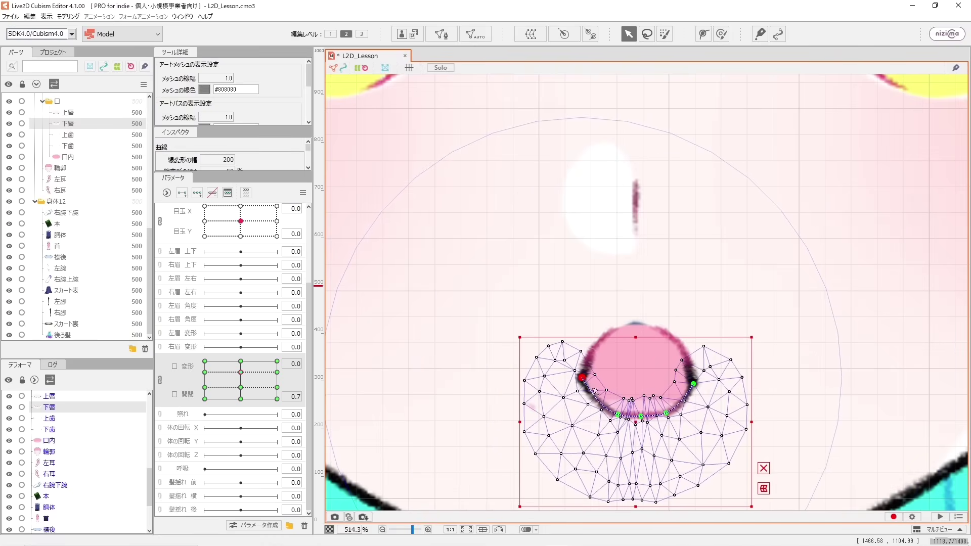
pyautogui.moveTo(618, 415); pyautogui.dragTo(639, 418)
pyautogui.hotkey('ctrl', 'z')
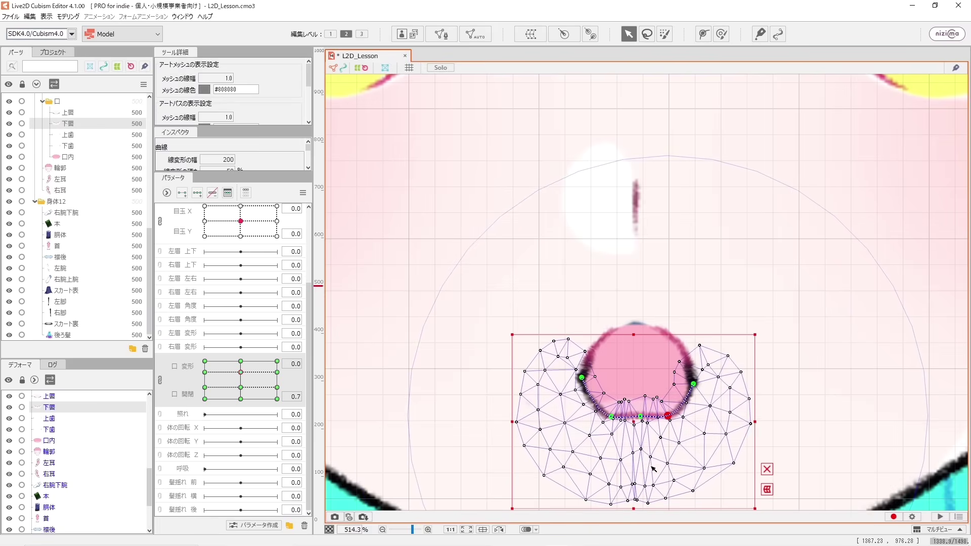
# - Round off the lower lip by lowering its centre curve point, and nudge its left end slightly down at the mouth corner
pyautogui.scroll(-1, 659, 427)
pyautogui.scroll(3, 644, 430)
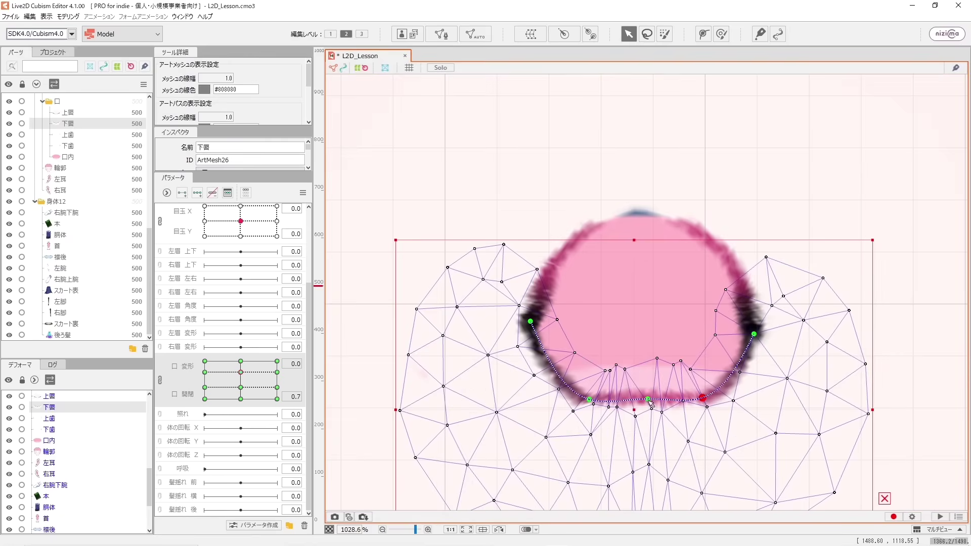
pyautogui.click(649, 400)
pyautogui.moveTo(651, 402); pyautogui.dragTo(650, 419)
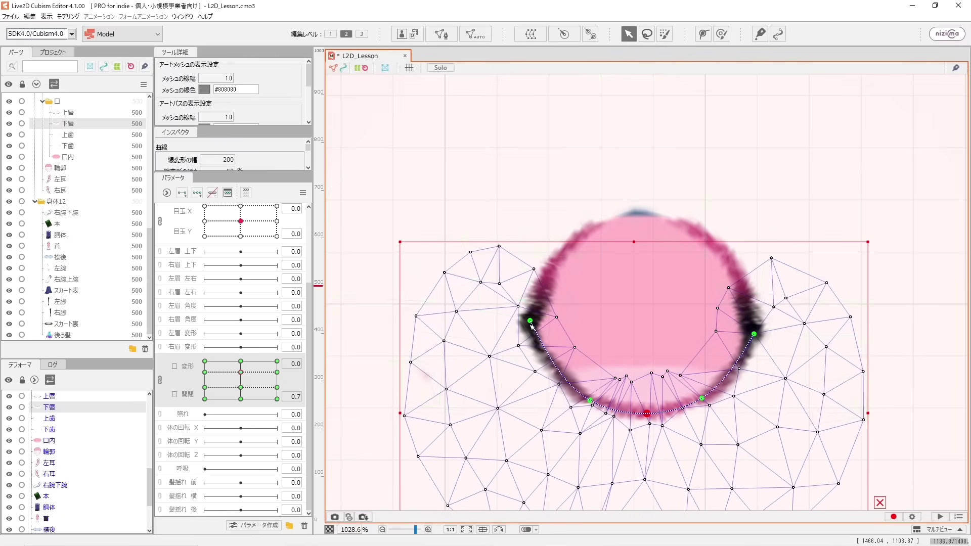
pyautogui.moveTo(531, 321); pyautogui.dragTo(529, 328)
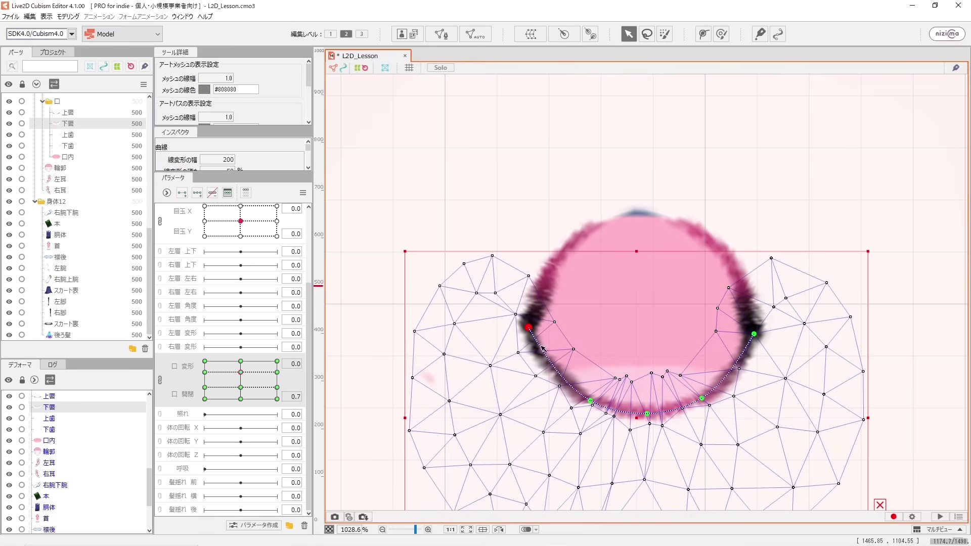
# - Select the 口内 mesh and narrow it slightly from both sides to suit the round mouth
pyautogui.click(466, 195)
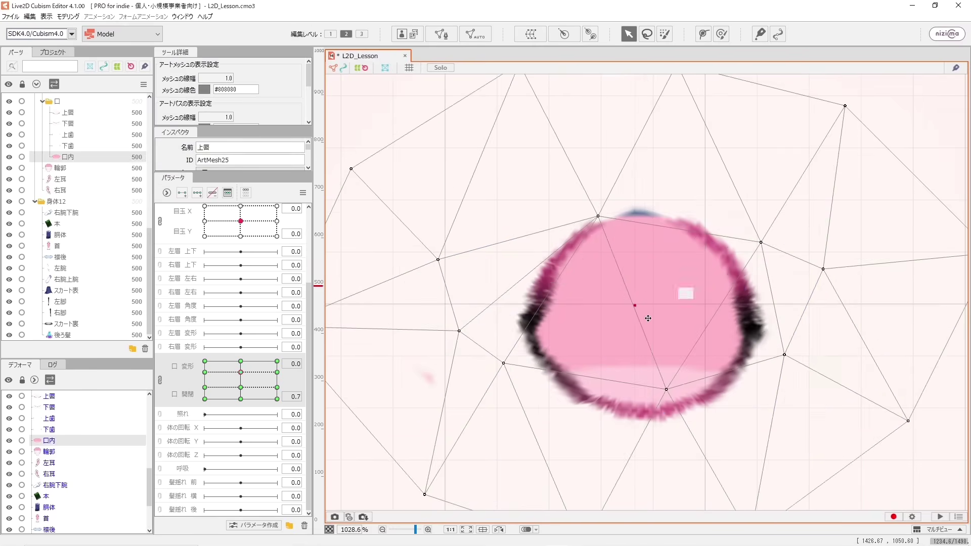
pyautogui.click(623, 333)
pyautogui.moveTo(458, 403); pyautogui.dragTo(509, 319)
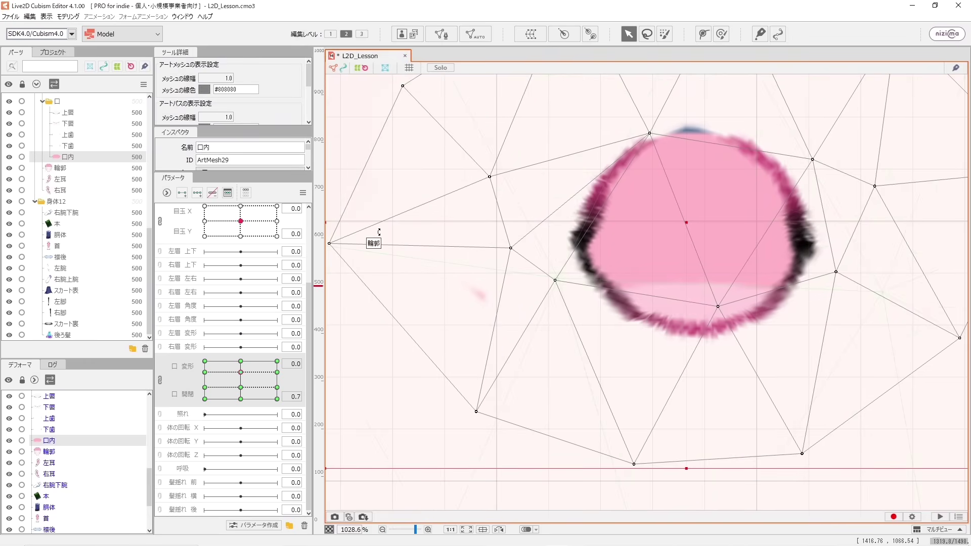
pyautogui.scroll(-3, 508, 269)
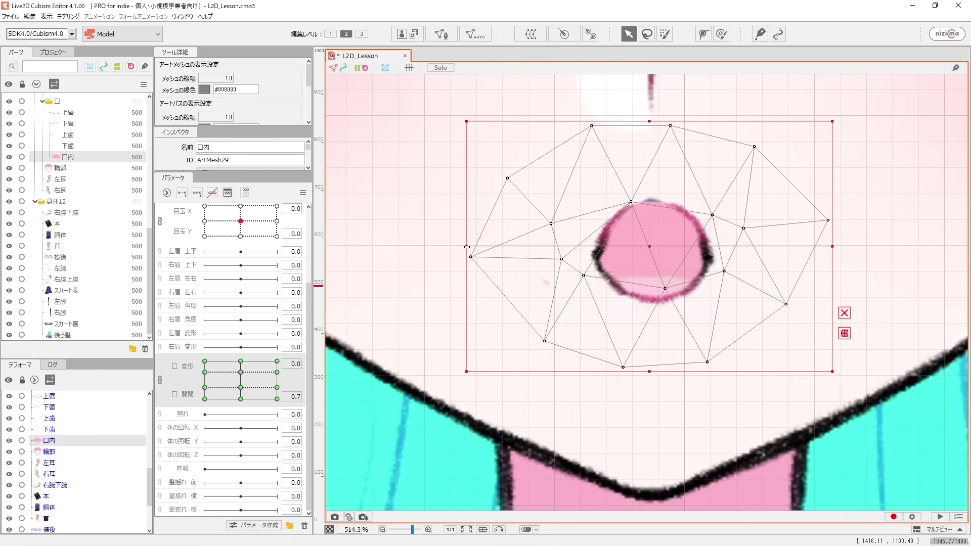
pyautogui.moveTo(467, 247); pyautogui.dragTo(483, 247)
pyautogui.moveTo(832, 247); pyautogui.dragTo(814, 251)
# - Move the 上歯 mesh slightly upward so the upper teeth stay hidden above the mouth opening
pyautogui.moveTo(701, 259); pyautogui.dragTo(640, 309)
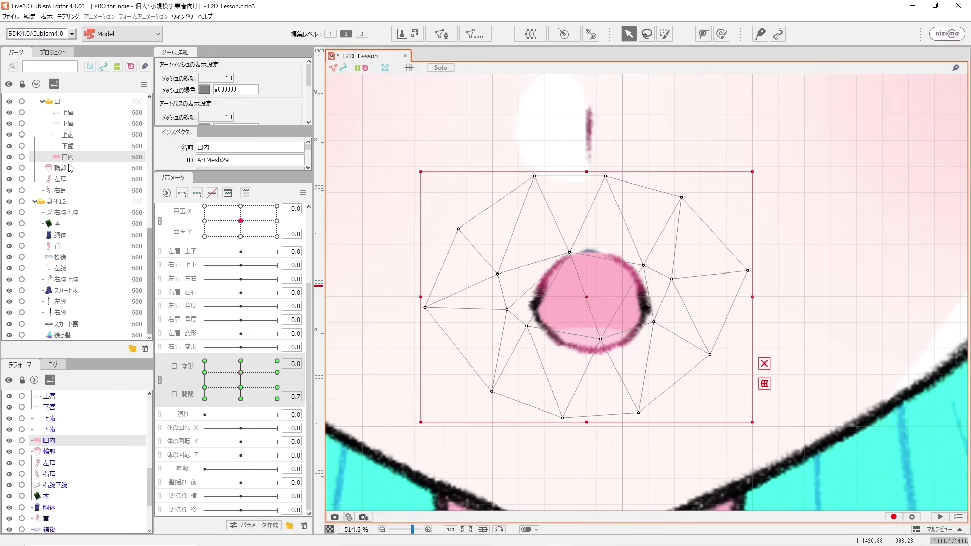
pyautogui.click(68, 136)
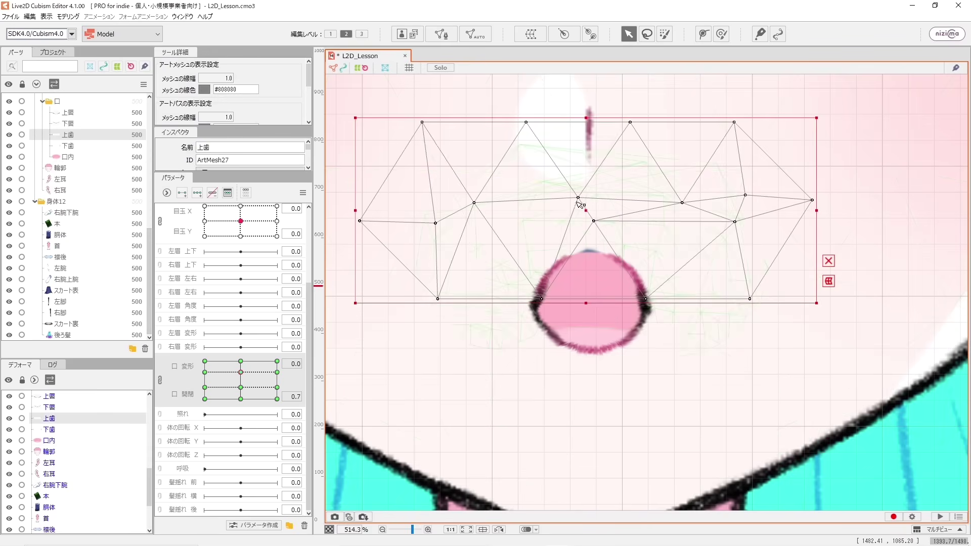
pyautogui.moveTo(590, 211)
pyautogui.mouseDown()
pyautogui.moveTo(586, 239)
pyautogui.moveTo(590, 204)
pyautogui.mouseUp()
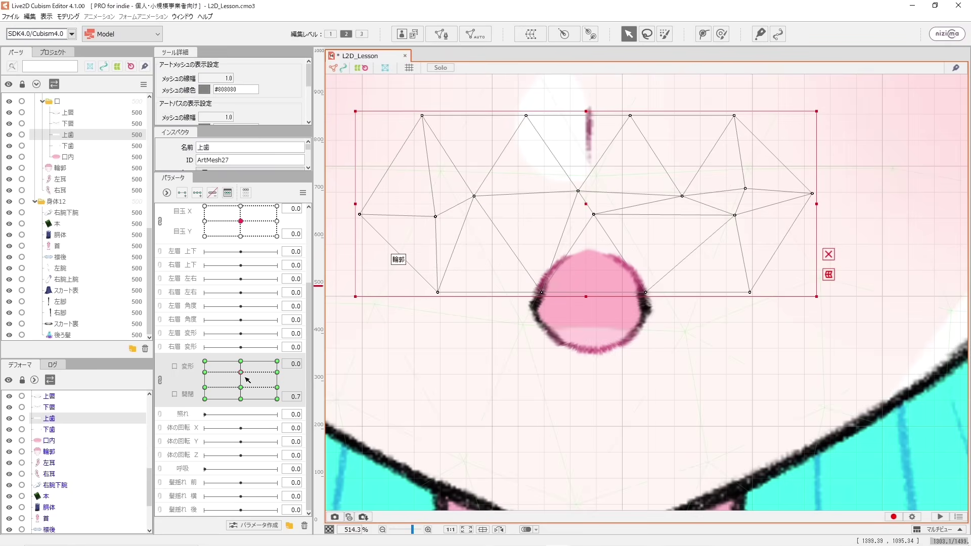
# - Set 口 変形 to 0.0 and 口 開閉 to 1.0, check that key's mouth in the Paint 3D chart, and return to the Live2D model
pyautogui.moveTo(241, 375)
pyautogui.mouseDown()
pyautogui.moveTo(242, 409)
pyautogui.moveTo(243, 361)
pyautogui.mouseUp()
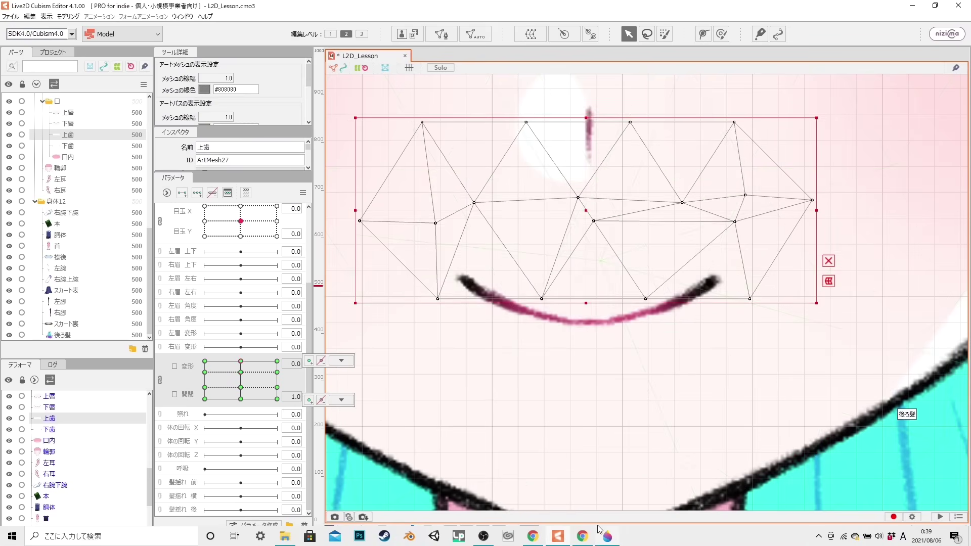
pyautogui.click(608, 537)
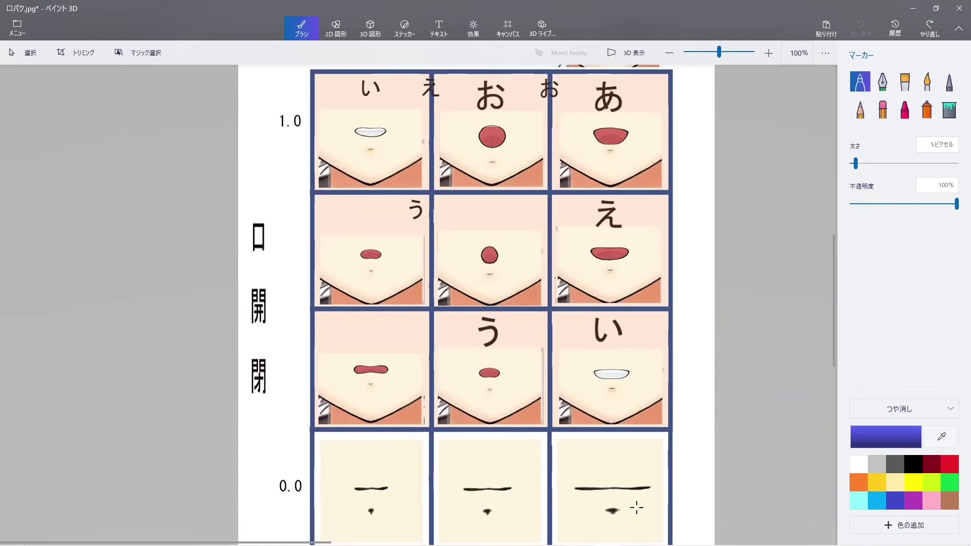
pyautogui.click(583, 537)
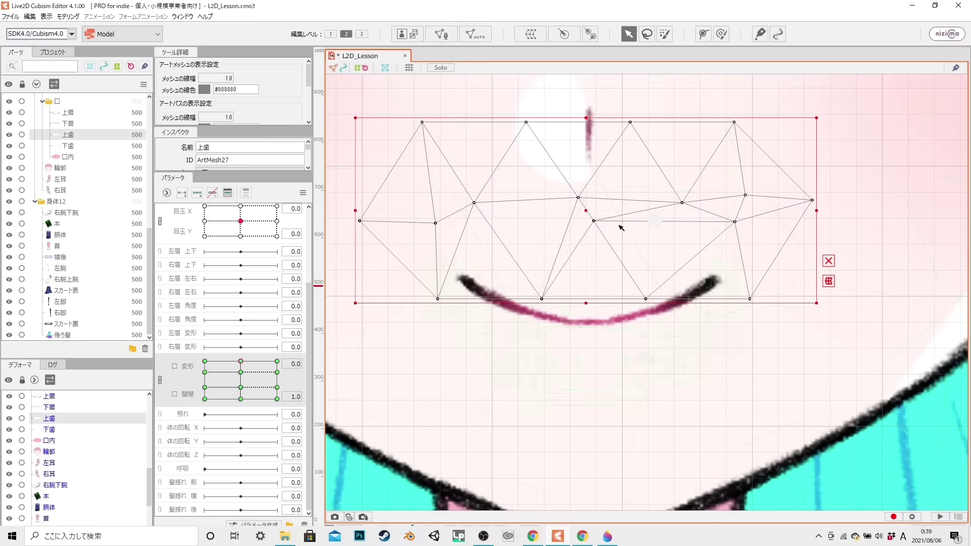
# - Select all mouth meshes at the key 口 変形 0.0, 口 開閉 0.7 and copy their shape
pyautogui.click(602, 315)
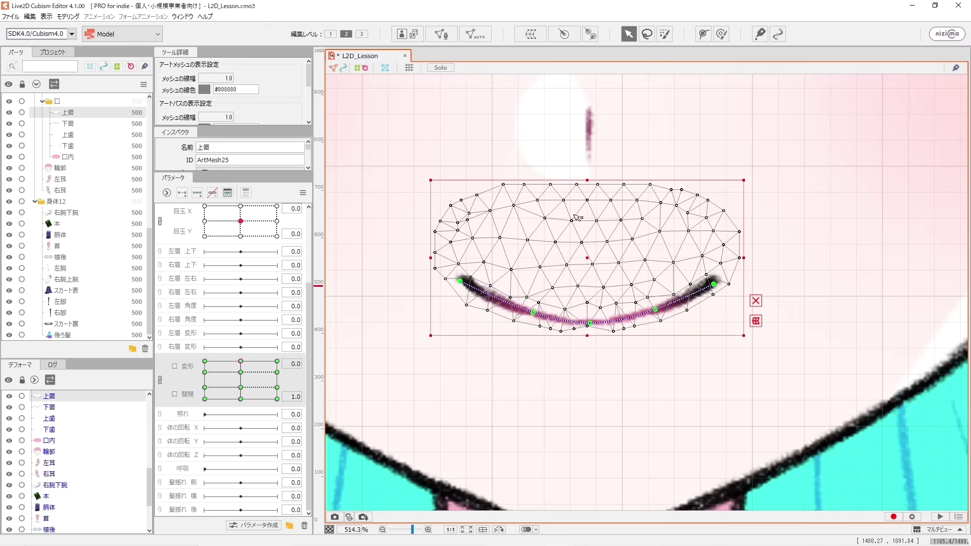
pyautogui.click(238, 374)
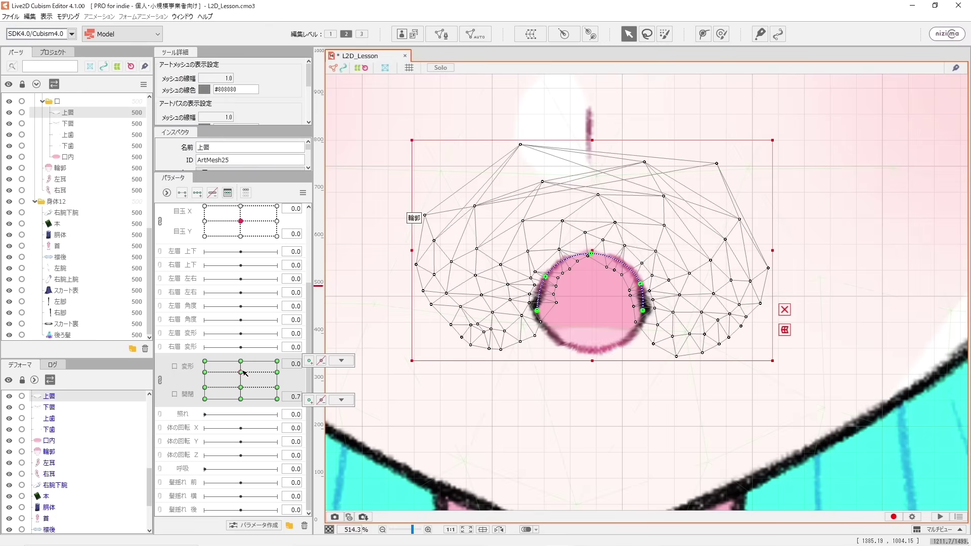
pyautogui.click(341, 360)
pyautogui.click(345, 361)
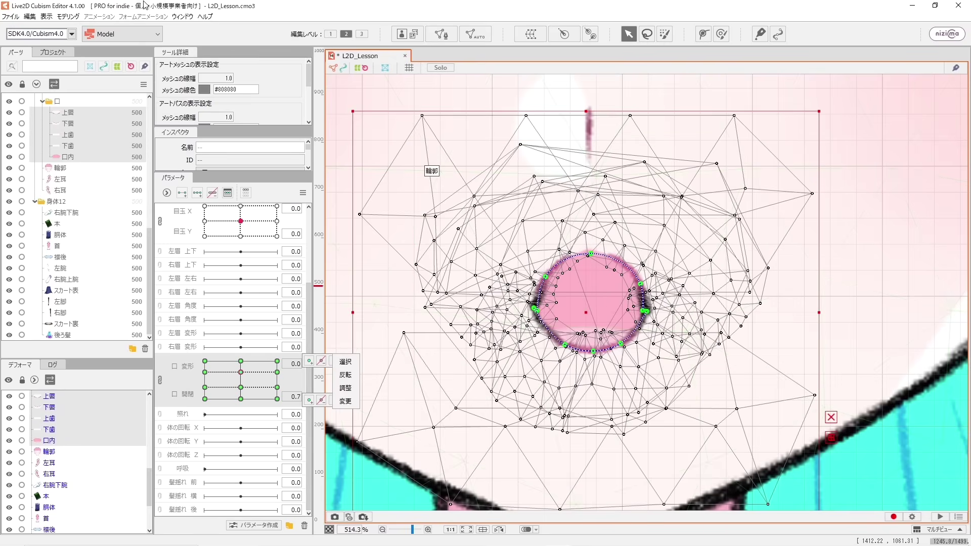
pyautogui.click(66, 17)
pyautogui.click(70, 17)
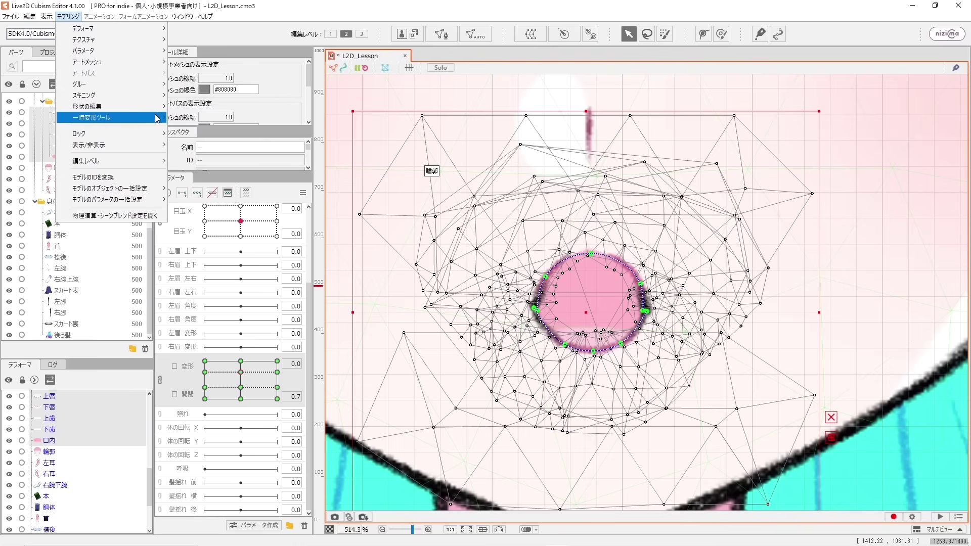
pyautogui.moveTo(157, 118)
pyautogui.click(216, 146)
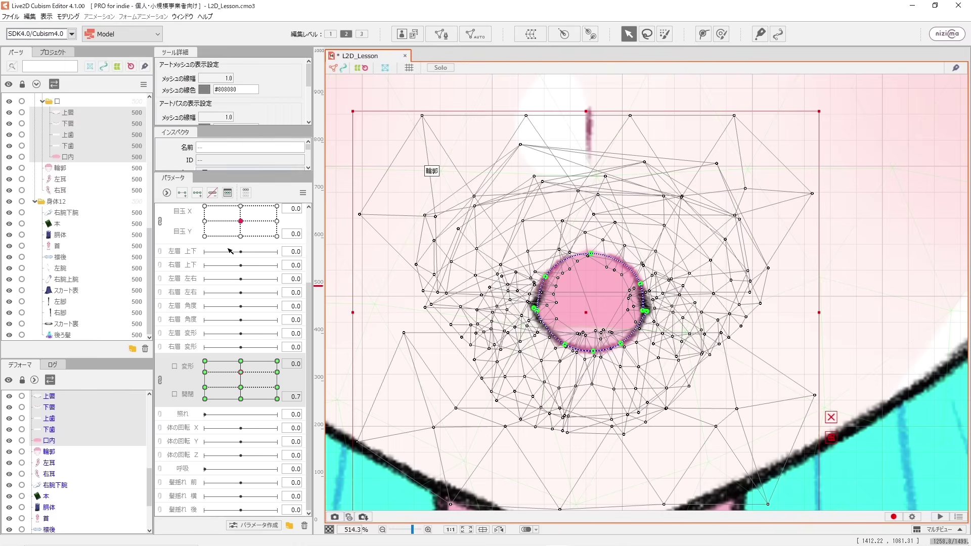
# - Paste the copied shape onto the mouth meshes at 口 変形 0.0, 口 開閉 1.0, and compare with the 0.7 key
pyautogui.click(241, 362)
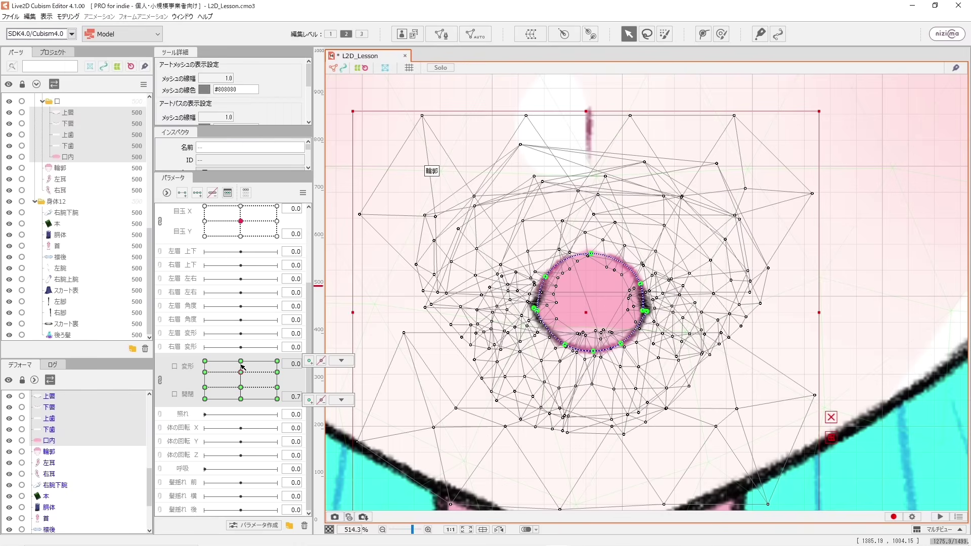
pyautogui.hotkey('ctrl', 'v')
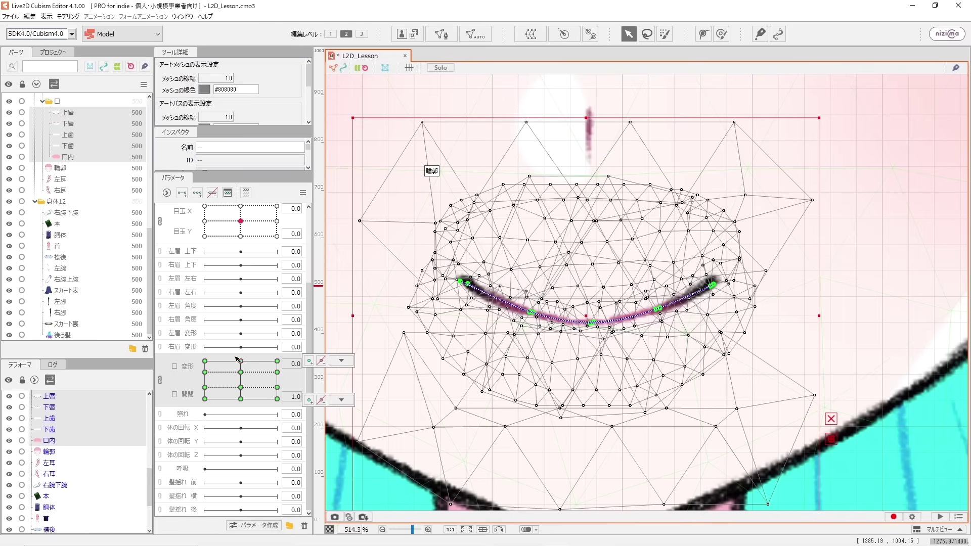
pyautogui.click(68, 16)
pyautogui.moveTo(110, 106)
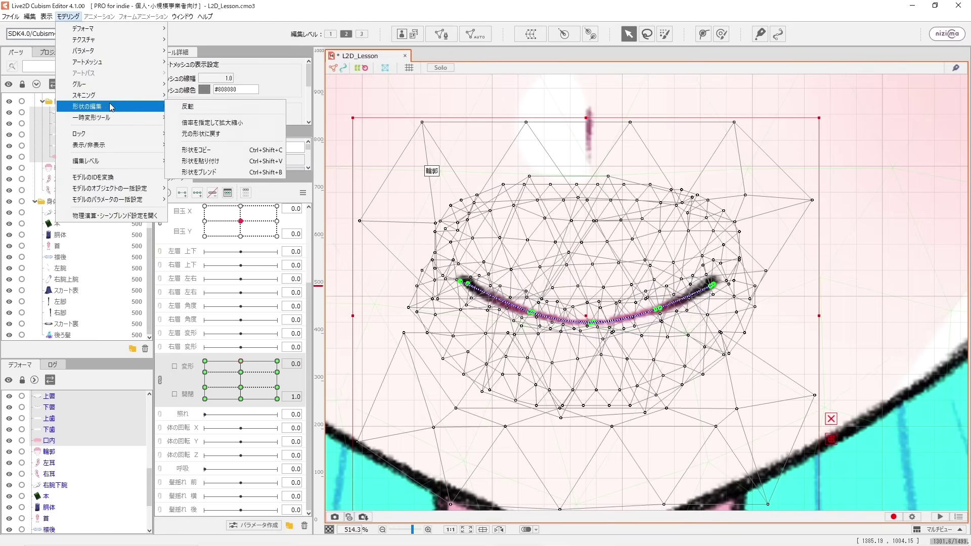
pyautogui.click(236, 161)
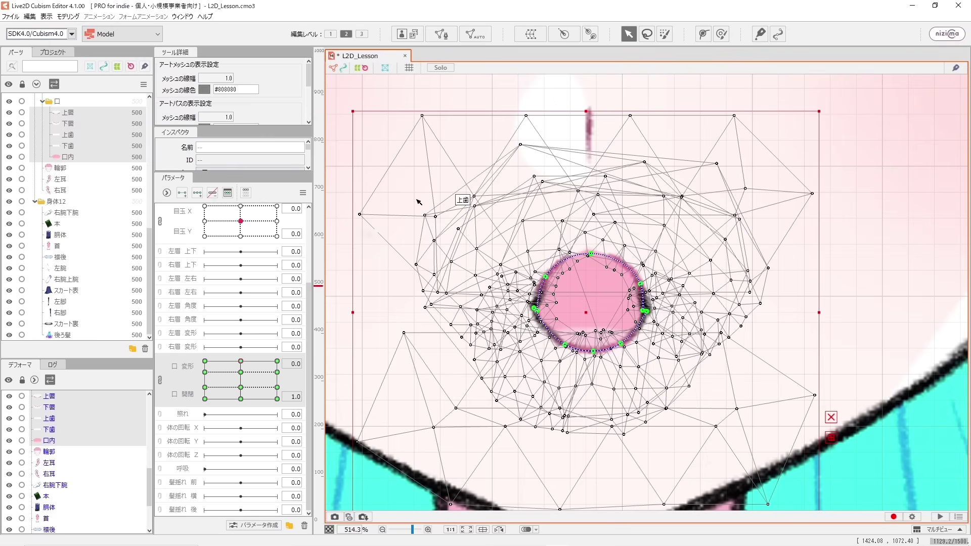
pyautogui.click(240, 372)
pyautogui.click(241, 361)
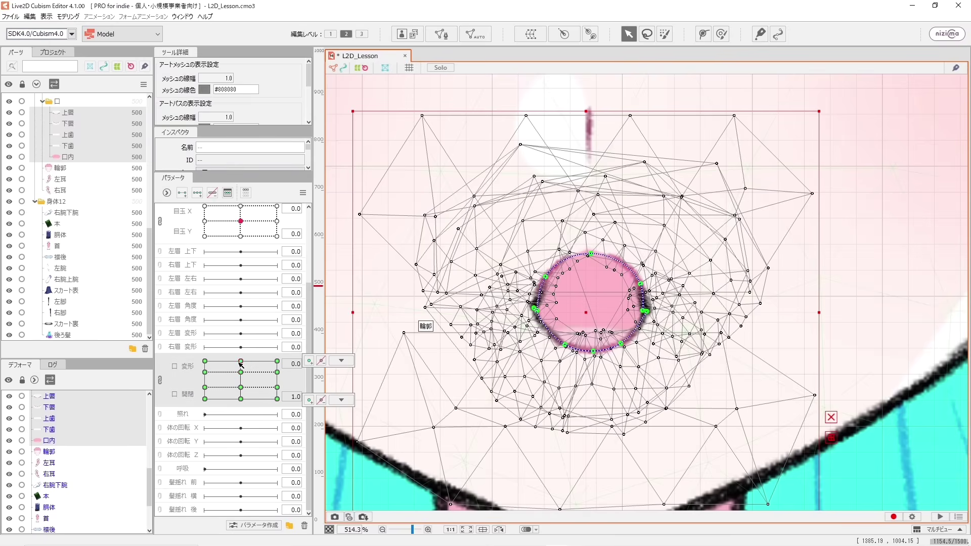
# - Reshape the upper lip into a taller, wider arch by raising its centre curve point and spreading the side and end points outward
pyautogui.click(69, 116)
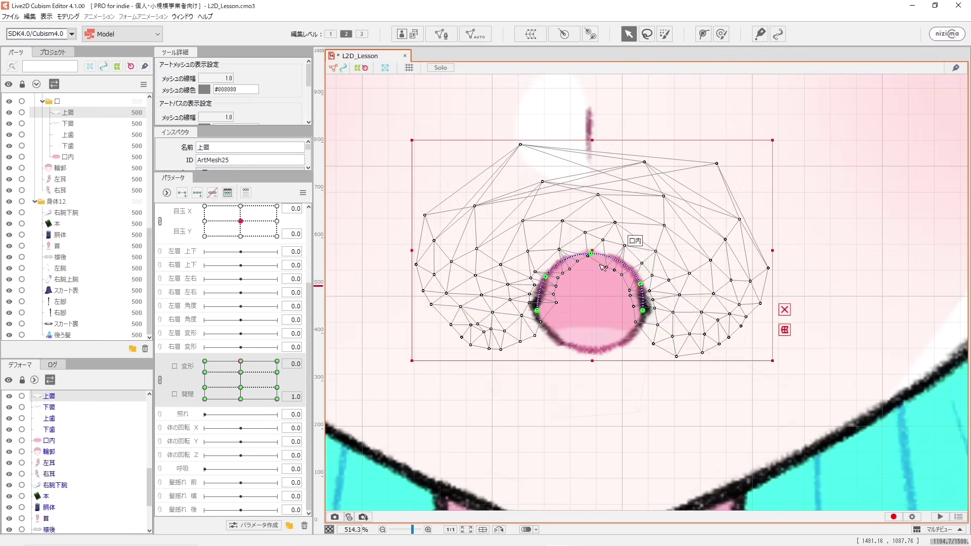
pyautogui.scroll(4, 602, 268)
pyautogui.moveTo(566, 221); pyautogui.dragTo(568, 116)
pyautogui.scroll(-4, 553, 184)
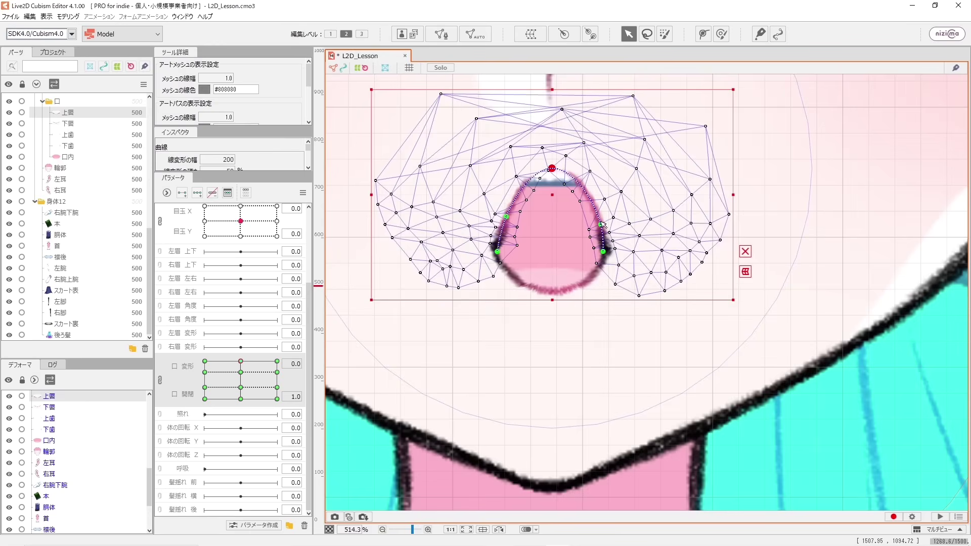
pyautogui.moveTo(601, 224); pyautogui.dragTo(605, 195)
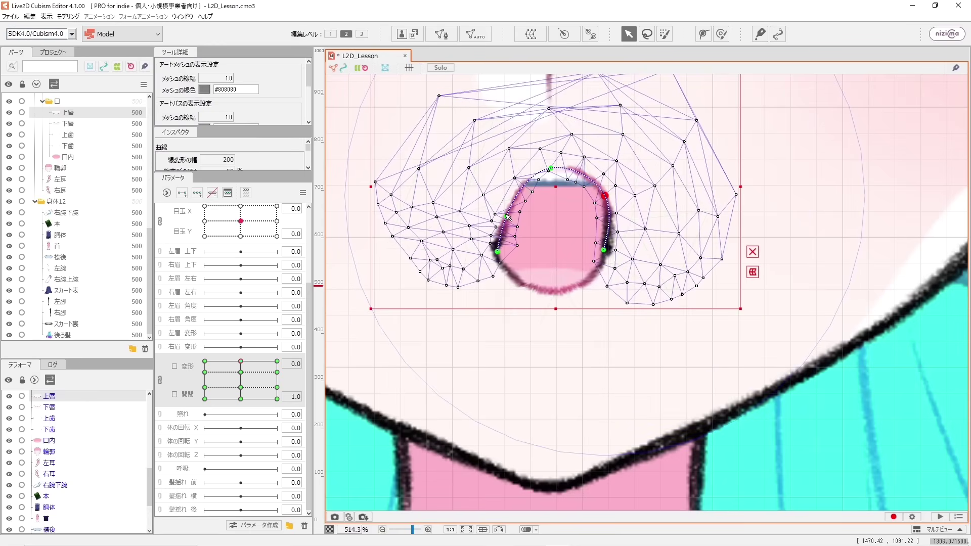
pyautogui.moveTo(507, 217); pyautogui.dragTo(493, 202)
pyautogui.moveTo(604, 251); pyautogui.dragTo(610, 254)
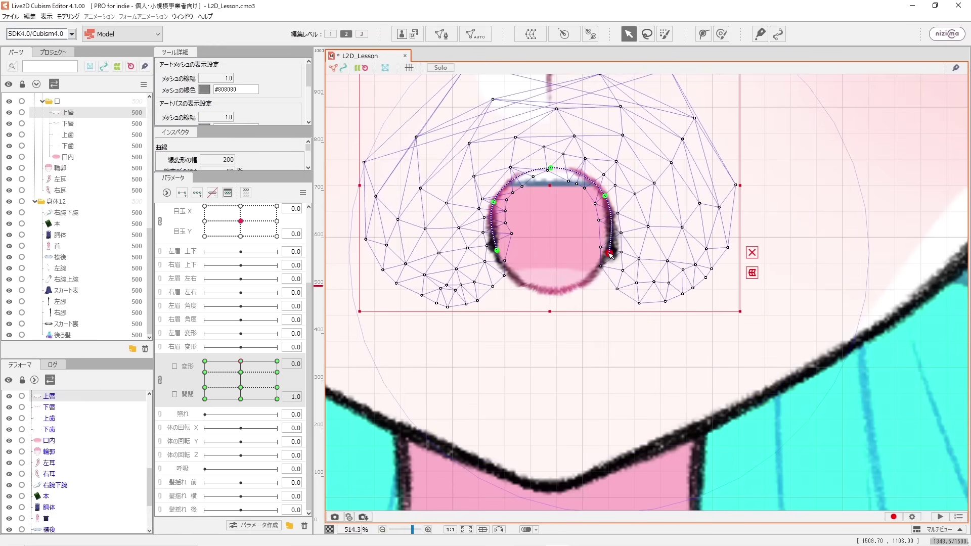
pyautogui.moveTo(497, 250); pyautogui.dragTo(494, 255)
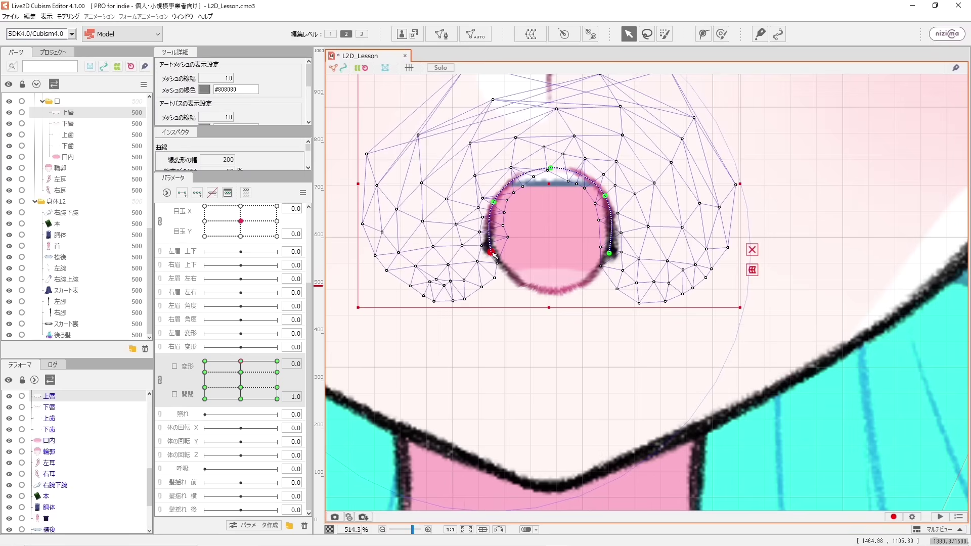
# - Lower the lower lip, join its ends to the upper lip's ends and round out its curve, then deselect it to review the open mouth
pyautogui.click(553, 292)
pyautogui.moveTo(553, 301); pyautogui.dragTo(544, 326)
pyautogui.moveTo(609, 275); pyautogui.dragTo(615, 255)
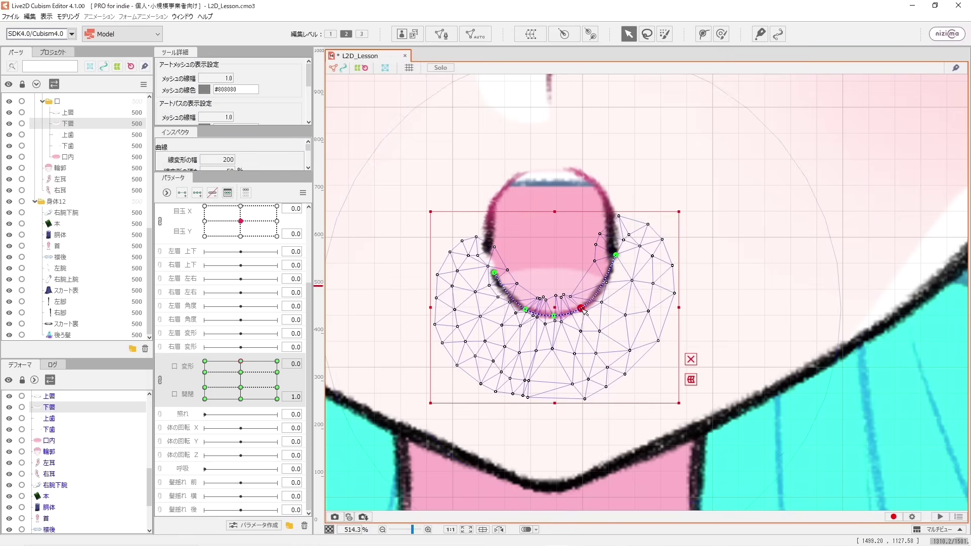
pyautogui.moveTo(582, 309); pyautogui.dragTo(587, 310)
pyautogui.moveTo(525, 311); pyautogui.dragTo(518, 309)
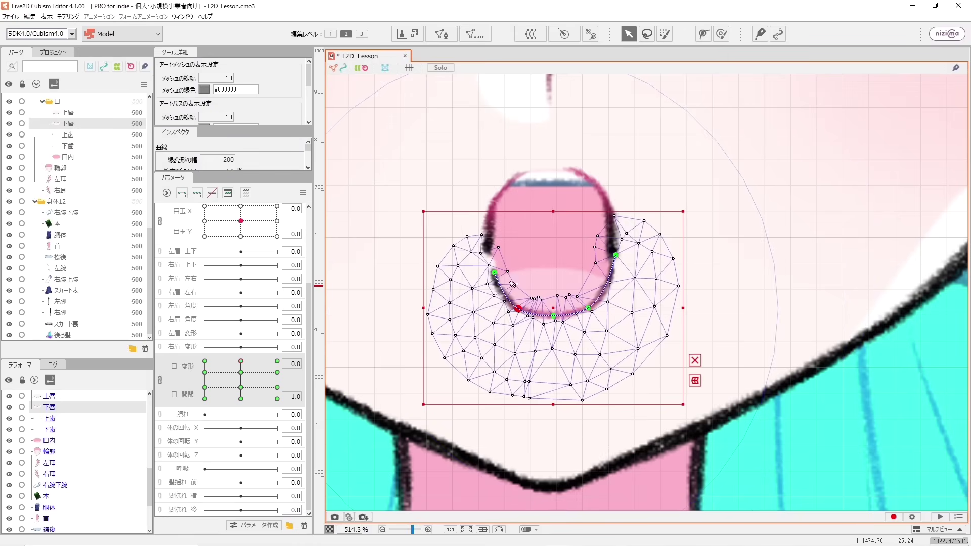
pyautogui.moveTo(495, 274); pyautogui.dragTo(488, 246)
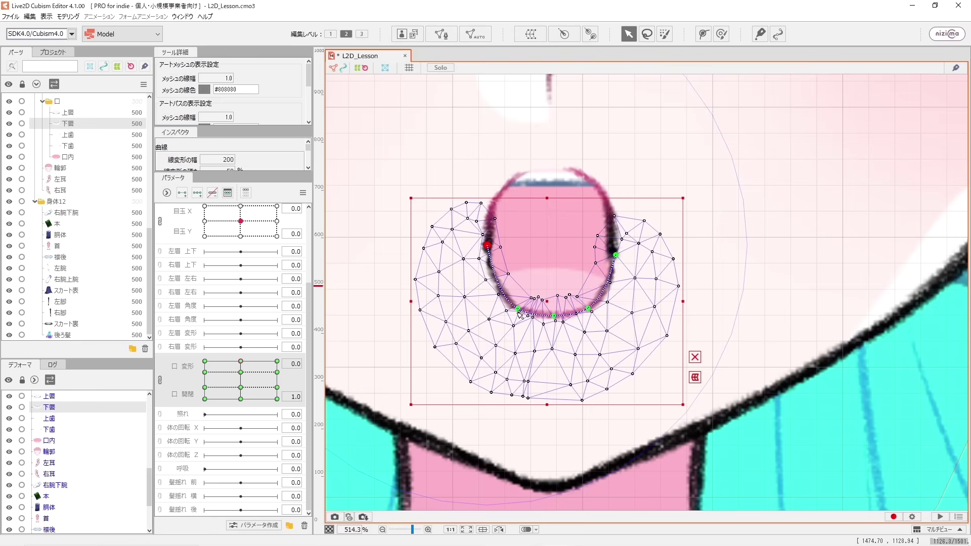
pyautogui.moveTo(518, 311); pyautogui.dragTo(550, 316)
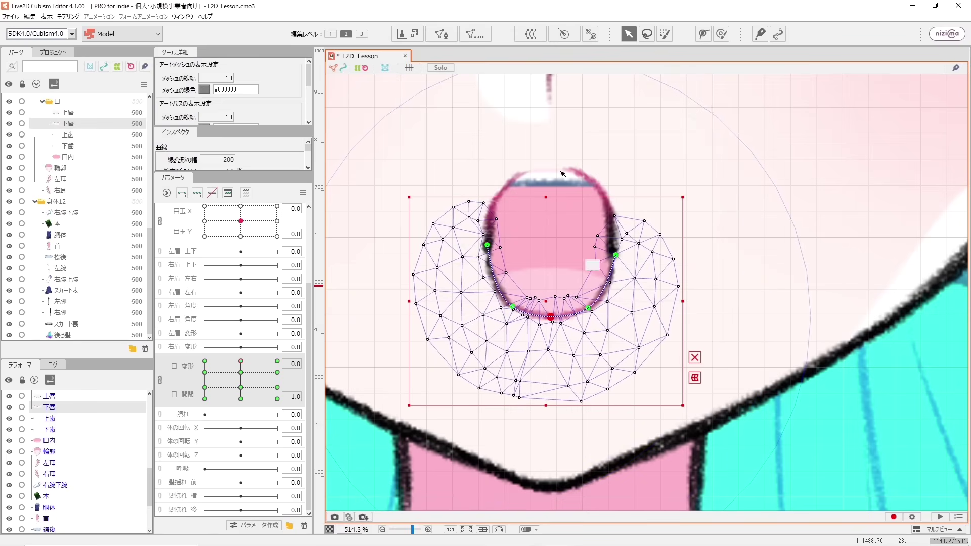
pyautogui.scroll(-4, 575, 185)
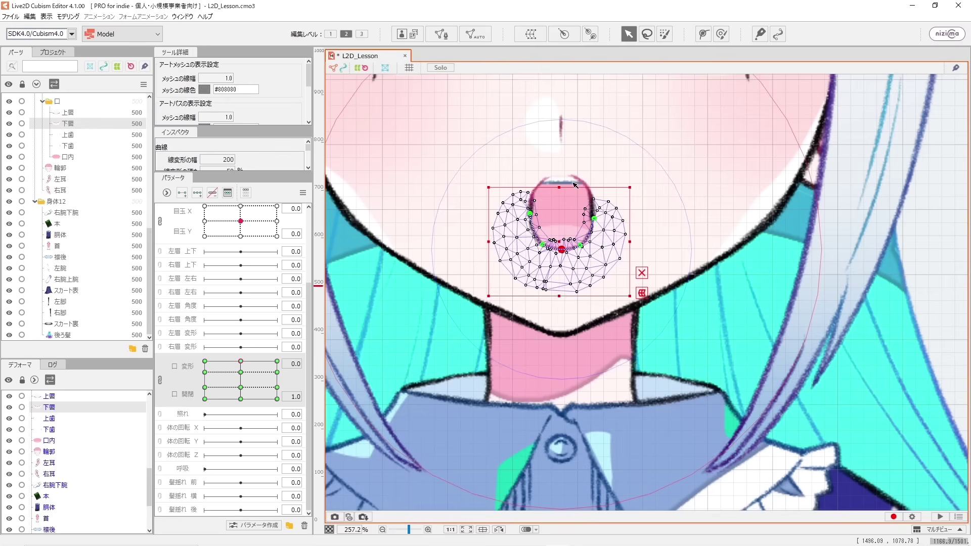
pyautogui.click(935, 187)
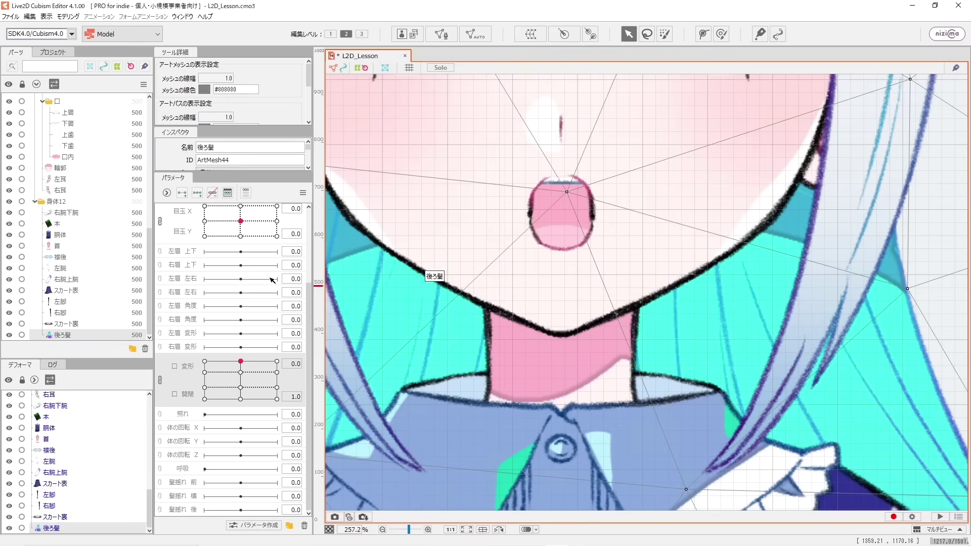
# - Set 口 変形 to 1.0 and 口 開閉 to 0.7, check that key's mouth in the Paint 3D chart, and return to the Live2D model
pyautogui.moveTo(247, 352); pyautogui.dragTo(277, 372)
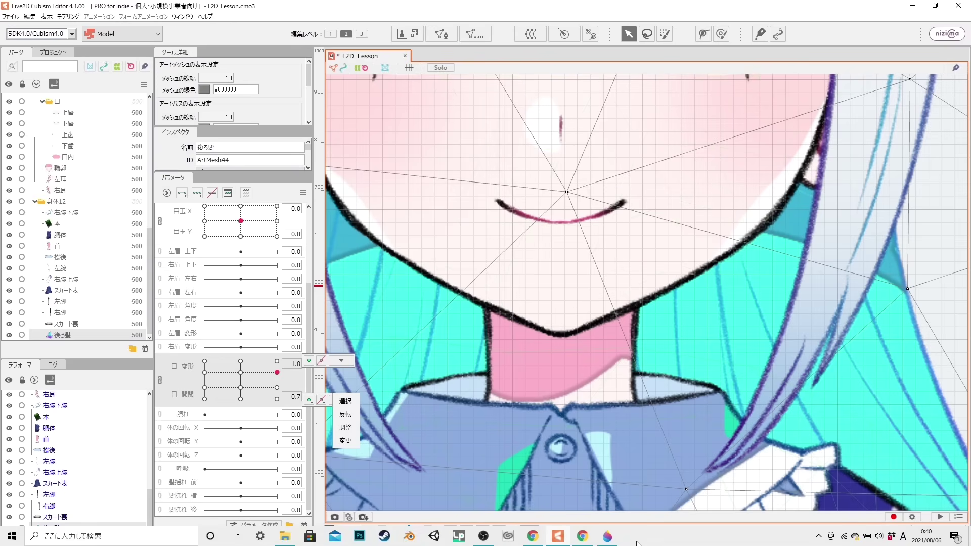
pyautogui.click(609, 537)
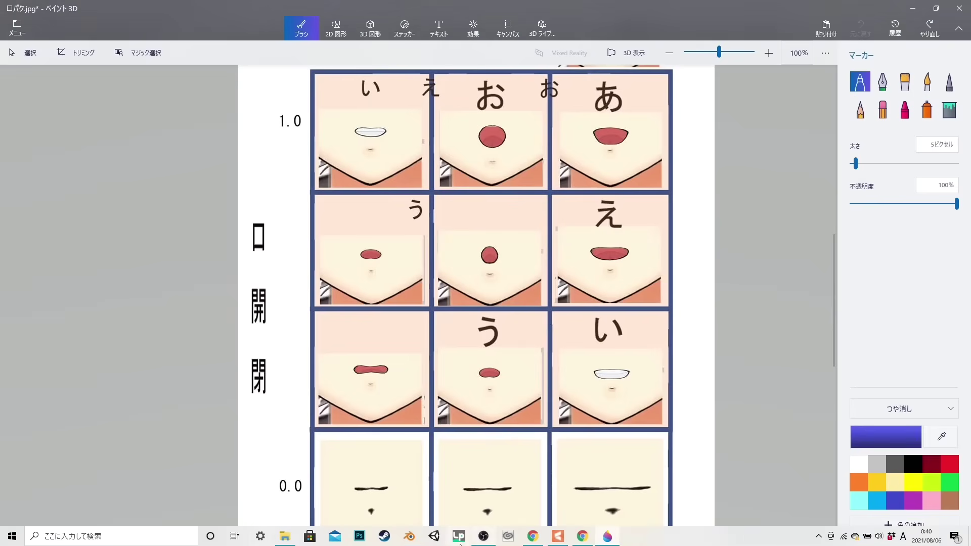
pyautogui.click(564, 540)
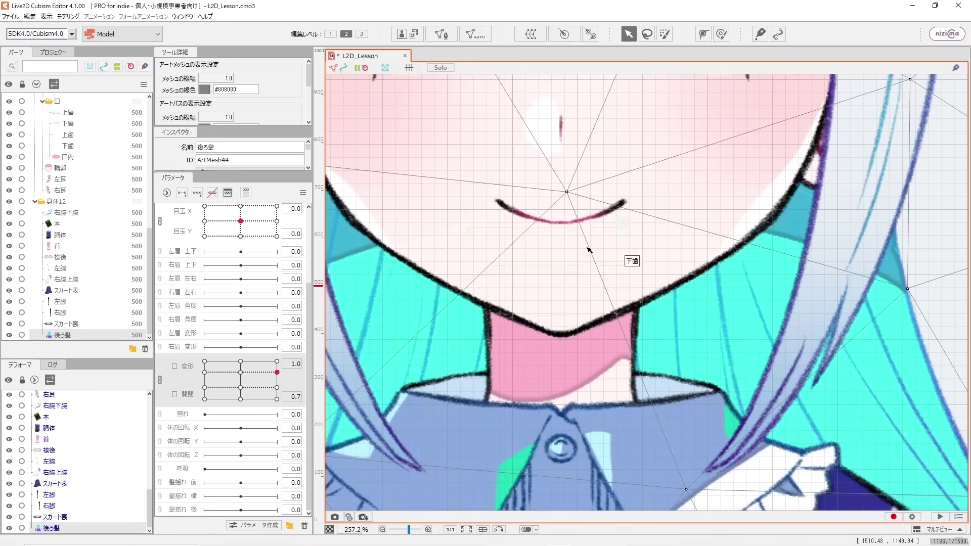
# - Flatten the upper lip by raising its centre and side curve points, and pull both ends inward to narrow the mouth
pyautogui.click(571, 214)
pyautogui.scroll(3, 577, 211)
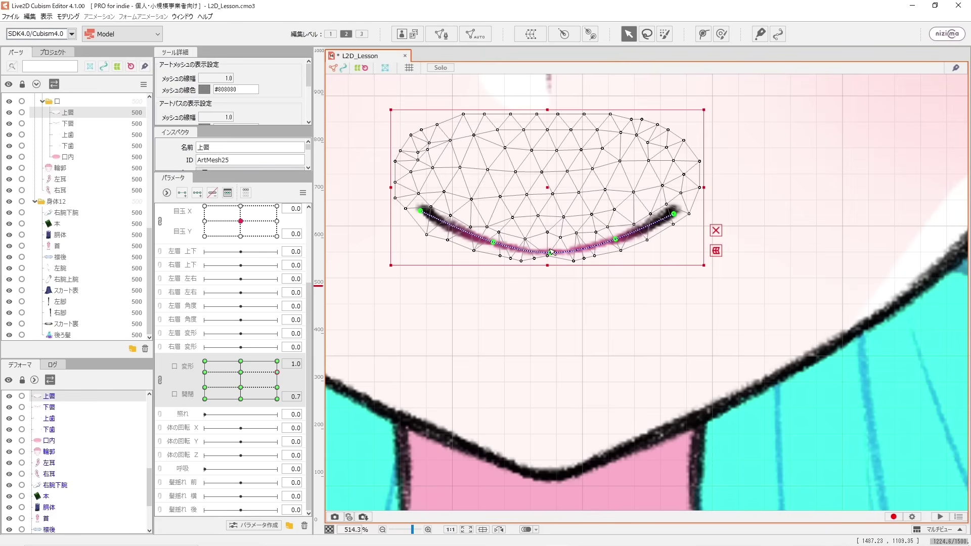
pyautogui.moveTo(550, 251); pyautogui.dragTo(550, 215)
pyautogui.moveTo(619, 239); pyautogui.dragTo(623, 210)
pyautogui.moveTo(496, 242); pyautogui.dragTo(552, 211)
pyautogui.moveTo(676, 218); pyautogui.dragTo(648, 227)
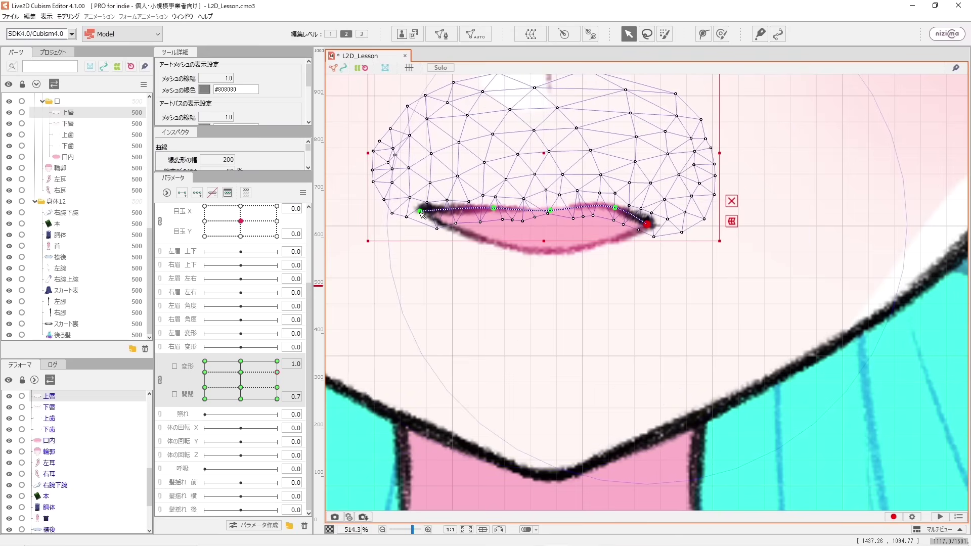
pyautogui.moveTo(420, 211); pyautogui.dragTo(450, 231)
pyautogui.moveTo(552, 212); pyautogui.dragTo(550, 206)
pyautogui.moveTo(650, 225); pyautogui.dragTo(646, 219)
pyautogui.moveTo(451, 231); pyautogui.dragTo(453, 219)
# - Move the lower lip down, bring its ends up to the upper lip's corners, and adjust the points between into a rounded bowl
pyautogui.click(577, 271)
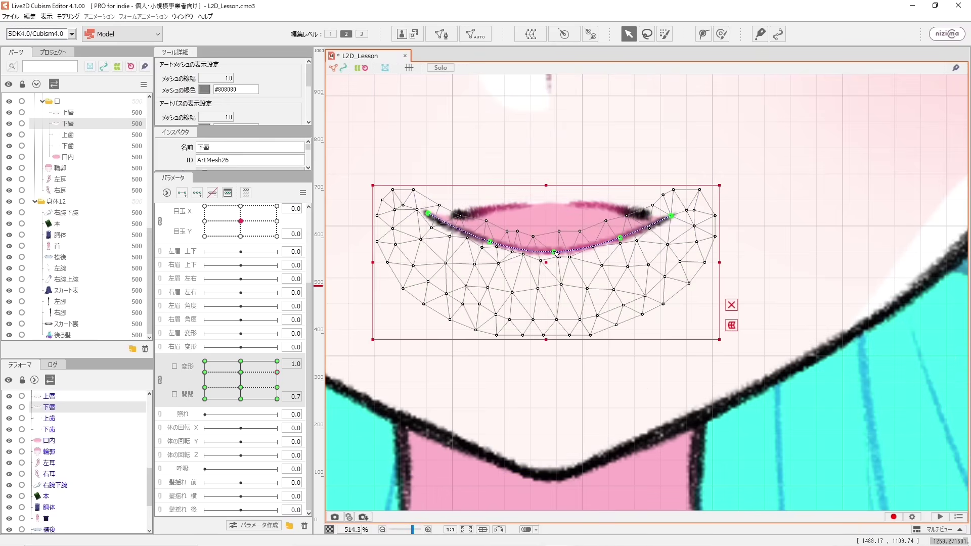
pyautogui.moveTo(542, 267); pyautogui.dragTo(554, 318)
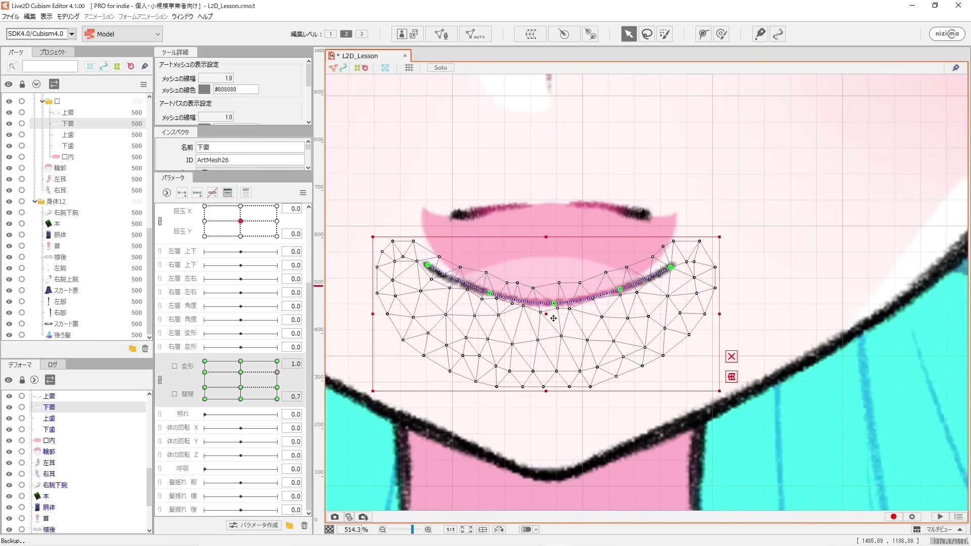
pyautogui.moveTo(669, 270); pyautogui.dragTo(655, 217)
pyautogui.moveTo(623, 290); pyautogui.dragTo(616, 284)
pyautogui.moveTo(428, 271); pyautogui.dragTo(450, 218)
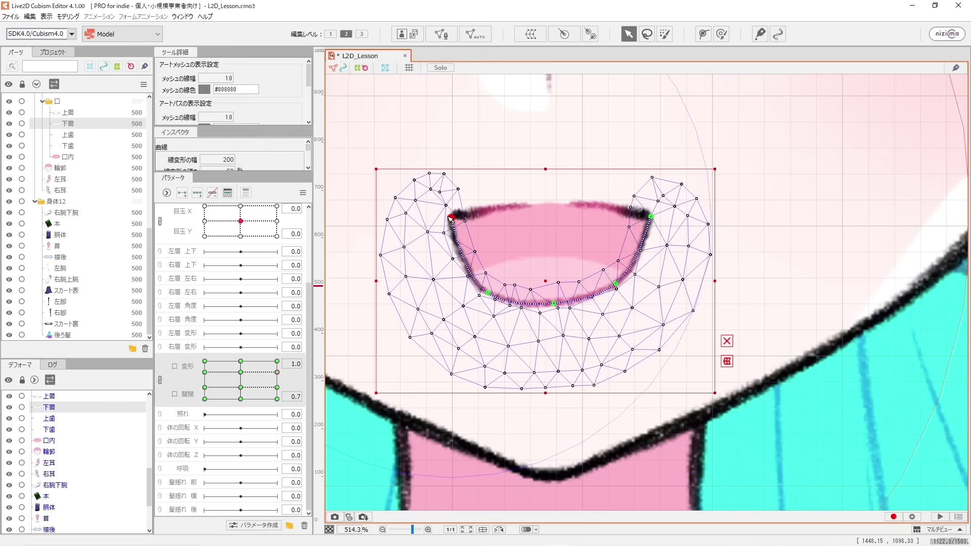
pyautogui.moveTo(487, 293); pyautogui.dragTo(484, 278)
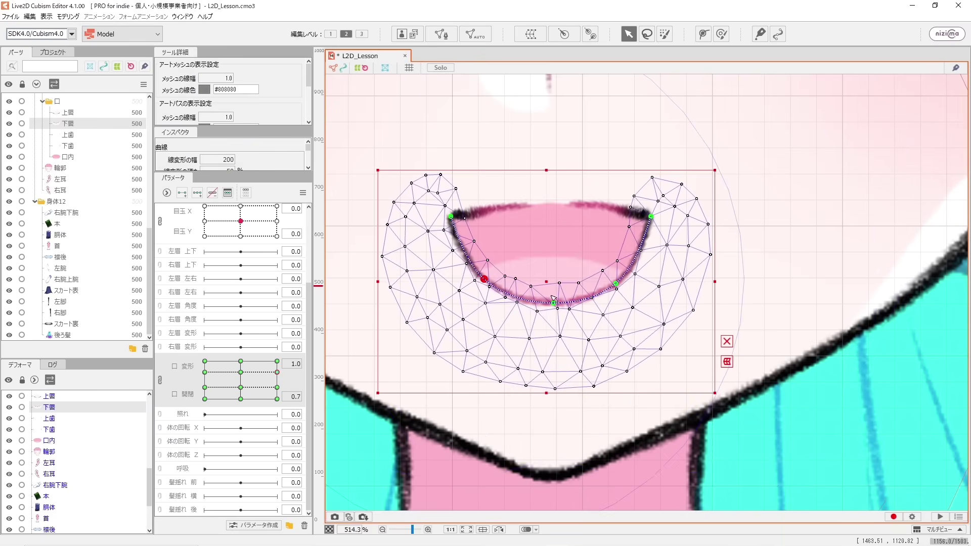
pyautogui.moveTo(554, 304); pyautogui.dragTo(553, 305)
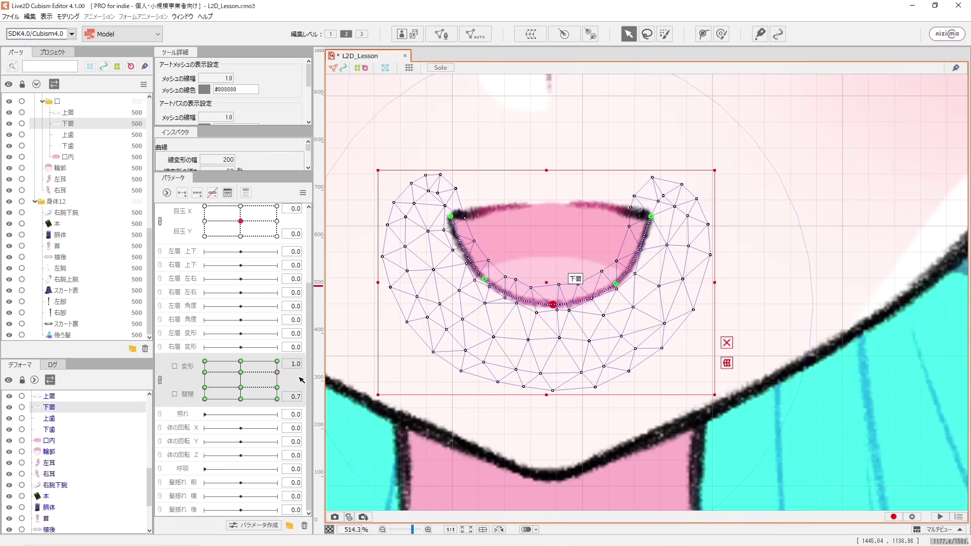
# - Preview the mouth movement around the 口 変形 1.0, 口 開閉 0.7 key, and examine the mouth on the whole face and close up
pyautogui.moveTo(278, 374)
pyautogui.mouseDown()
pyautogui.moveTo(277, 386)
pyautogui.moveTo(258, 372)
pyautogui.moveTo(279, 378)
pyautogui.mouseUp()
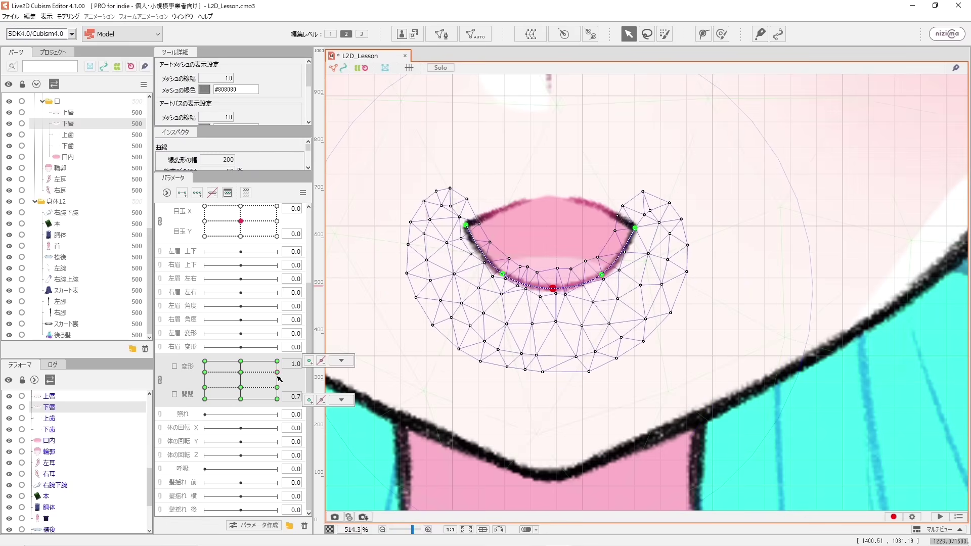
pyautogui.scroll(-6, 680, 319)
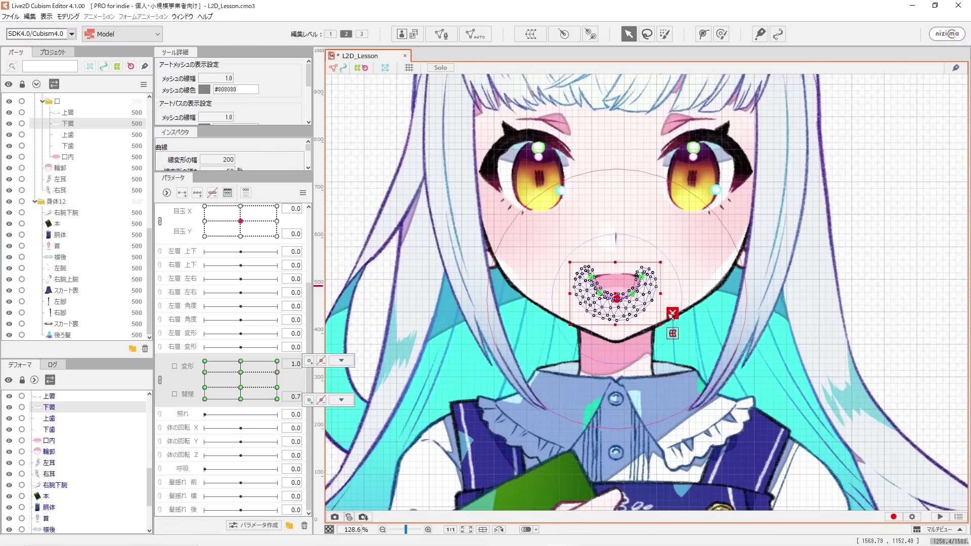
pyautogui.click(863, 183)
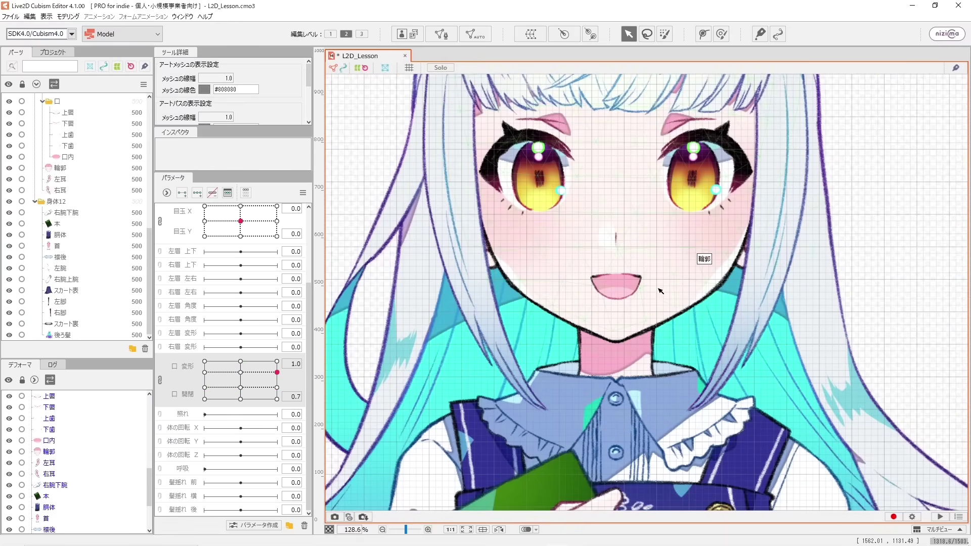
pyautogui.scroll(3, 645, 282)
pyautogui.scroll(1, 613, 268)
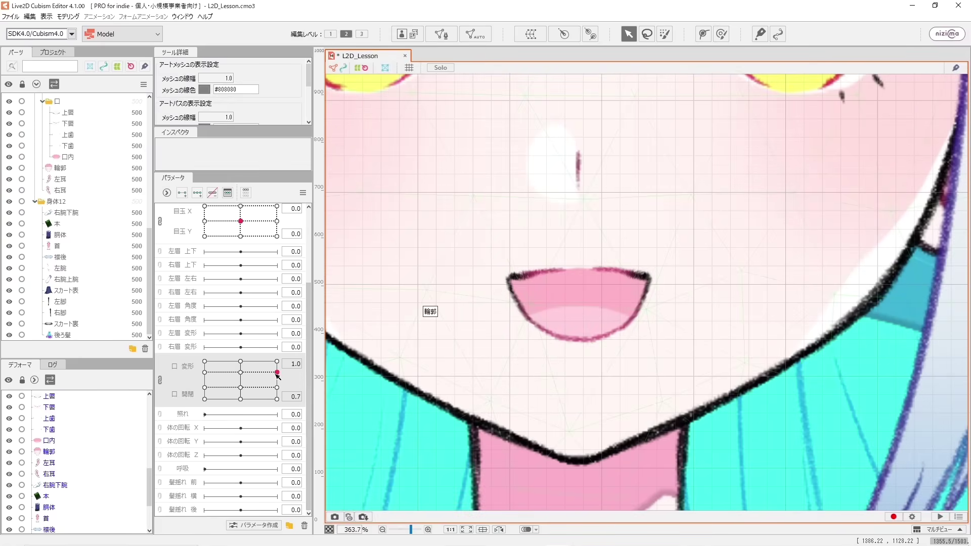
# - Copy the shape of all the mouth parts at the 口 変形 1.0, 口 開閉 0.7 key
pyautogui.moveTo(278, 376)
pyautogui.moveTo(279, 375); pyautogui.dragTo(278, 376)
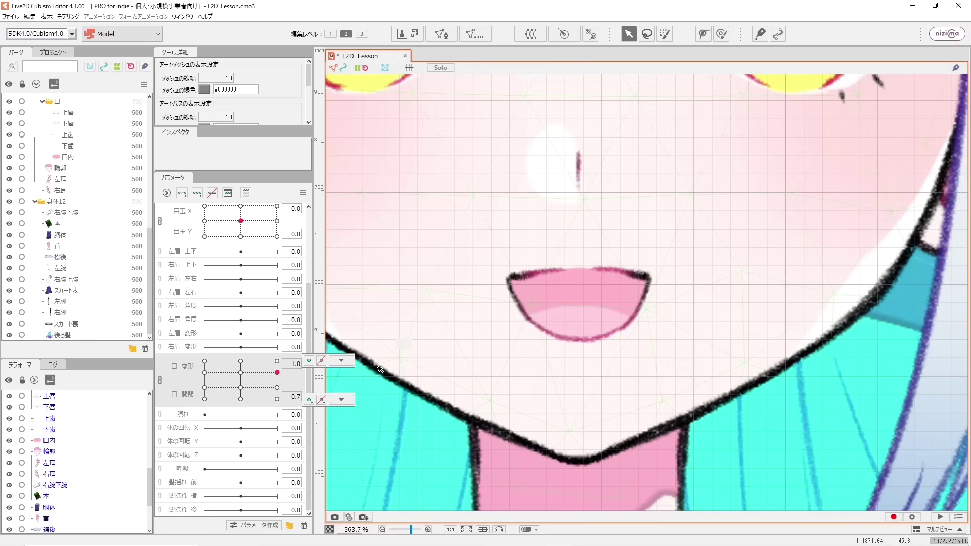
pyautogui.click(341, 361)
pyautogui.click(346, 361)
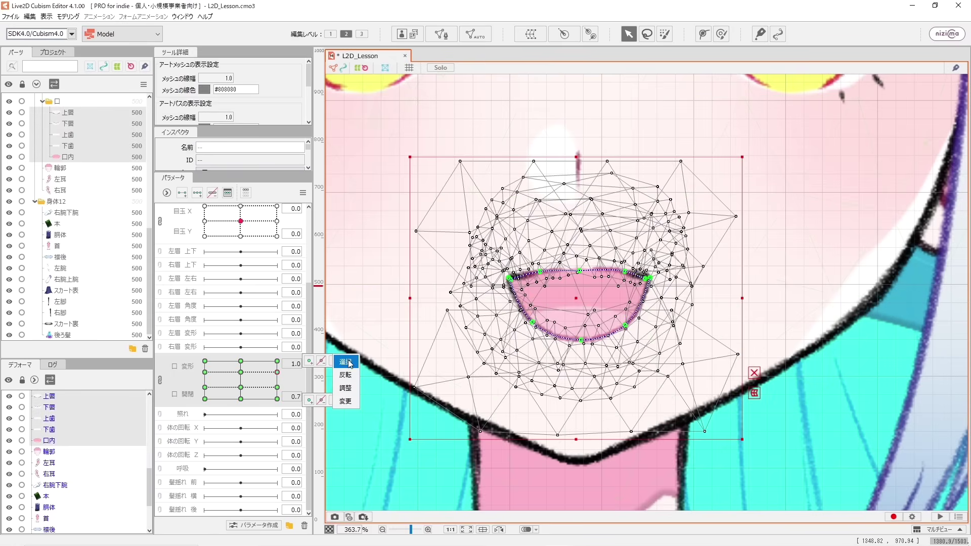
pyautogui.click(65, 17)
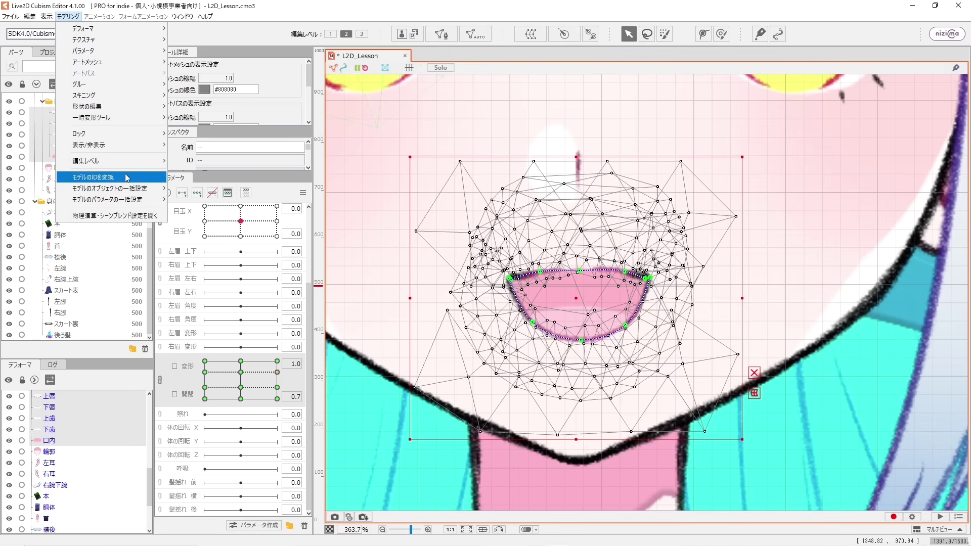
pyautogui.moveTo(134, 106)
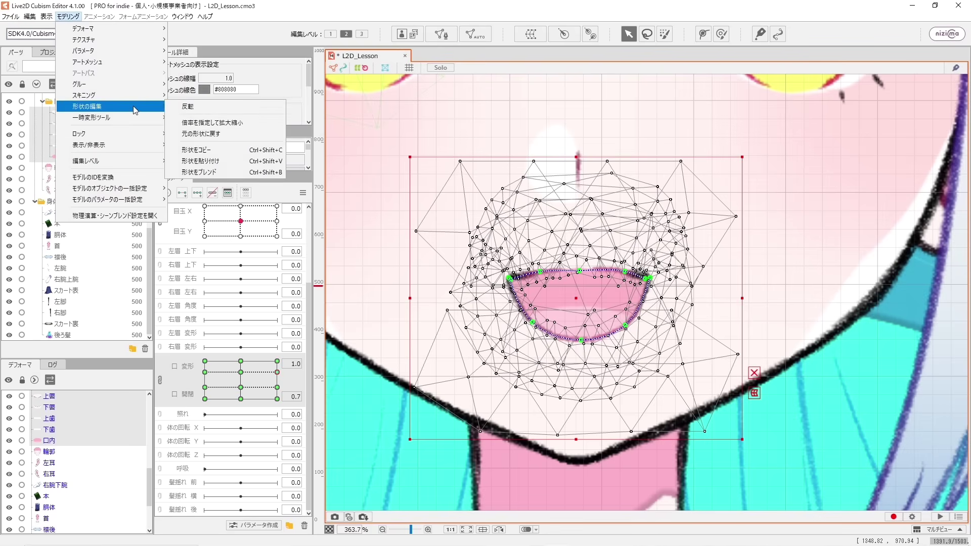
pyautogui.click(218, 150)
# - Paste the copied mouth shape onto the 口 変形 1.0, 口 開閉 1.0 key
pyautogui.click(277, 362)
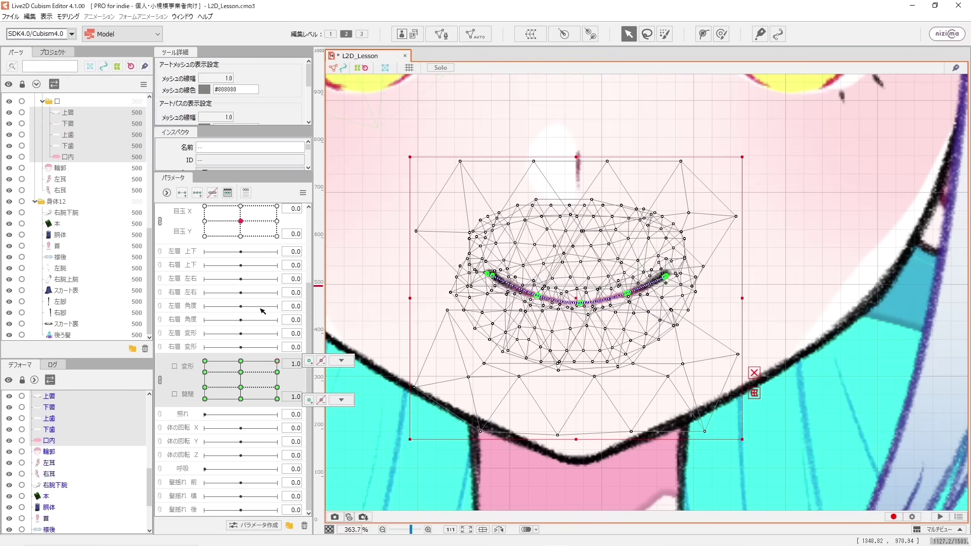
pyautogui.click(71, 18)
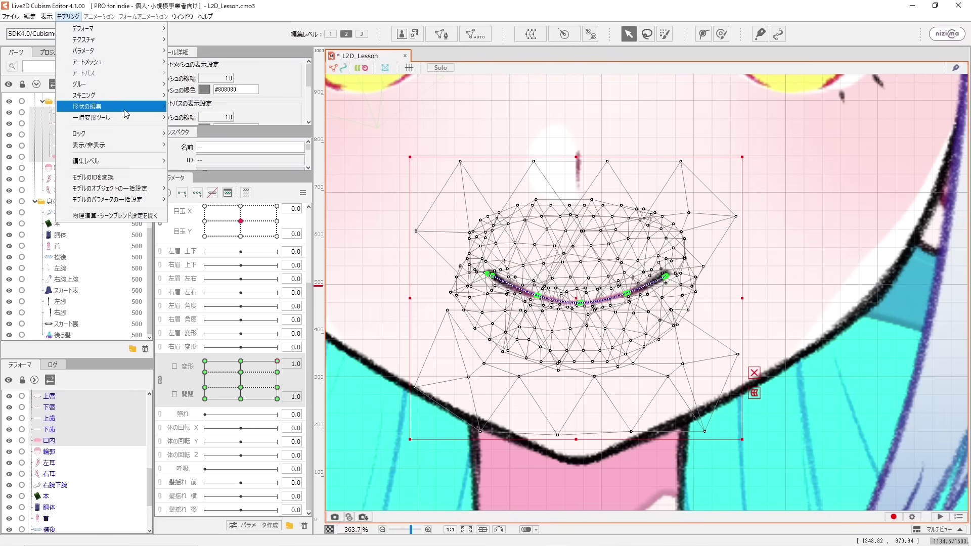
pyautogui.moveTo(126, 108)
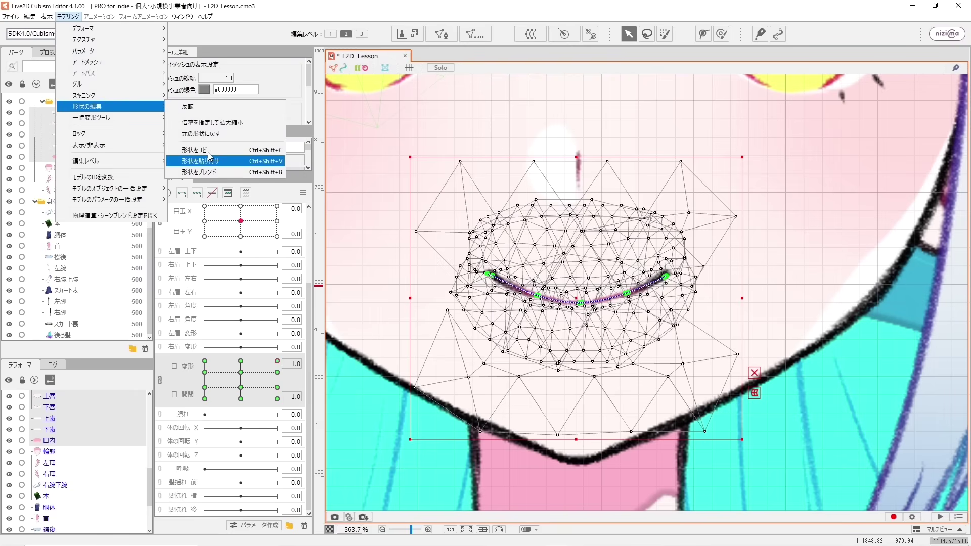
pyautogui.click(210, 160)
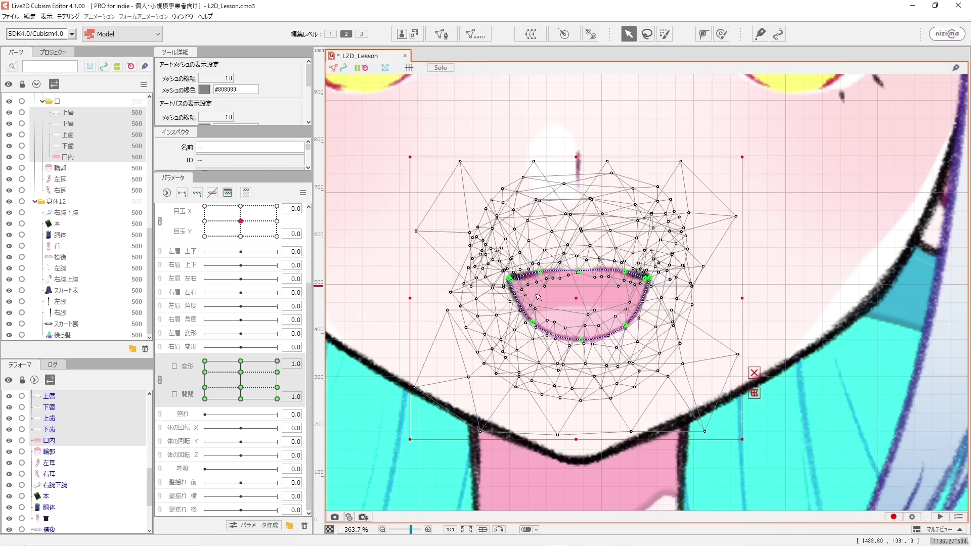
# - Raise the upper lip (上唇) into a gentle arch by lifting its centre and side curve points, and move both ends up and outward
pyautogui.click(540, 275)
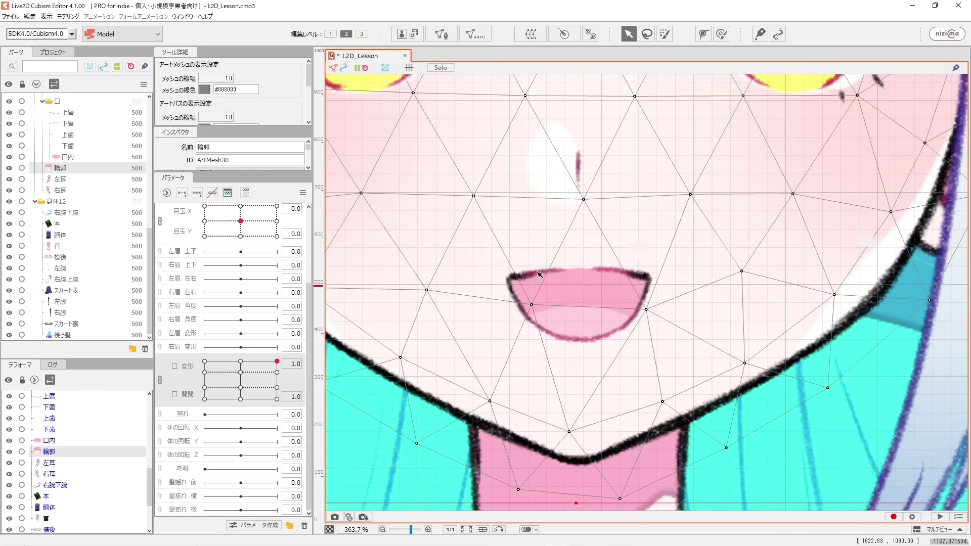
pyautogui.click(572, 267)
pyautogui.scroll(2, 585, 272)
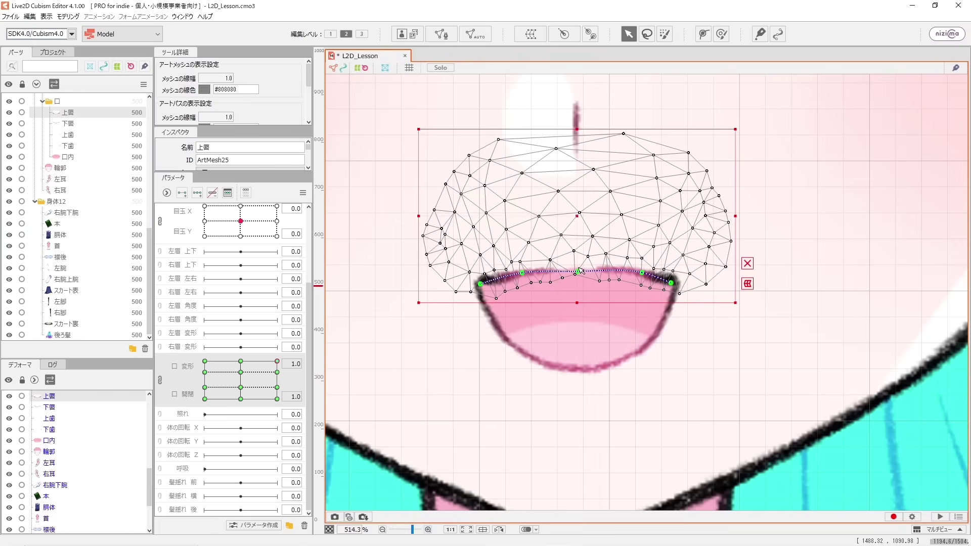
pyautogui.moveTo(581, 273); pyautogui.dragTo(581, 265)
pyautogui.click(580, 251)
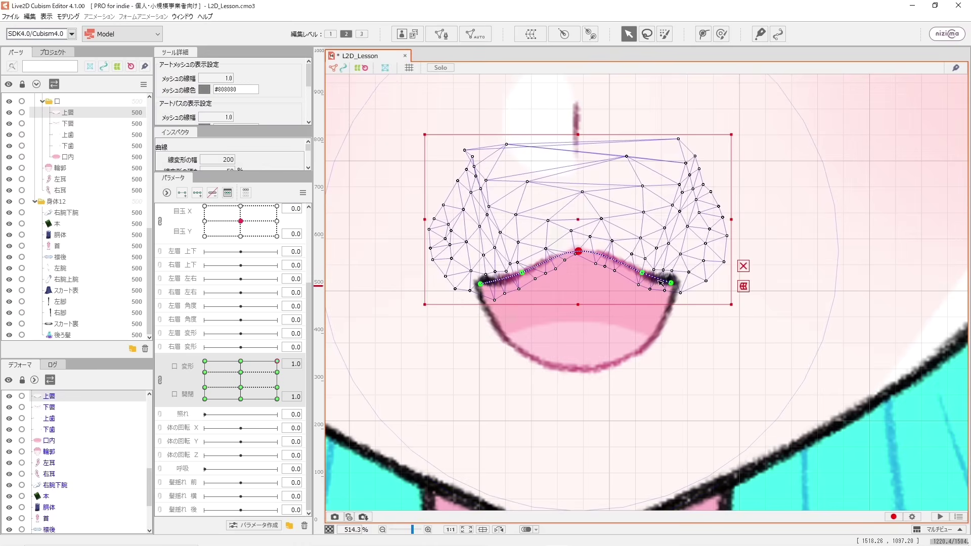
pyautogui.moveTo(644, 274); pyautogui.dragTo(642, 254)
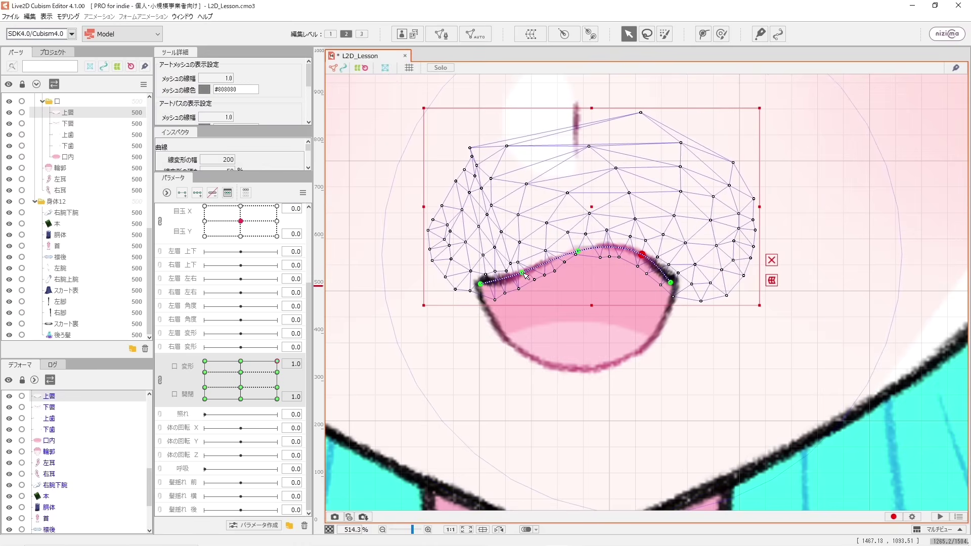
pyautogui.moveTo(525, 274); pyautogui.dragTo(521, 251)
pyautogui.moveTo(670, 281); pyautogui.dragTo(686, 258)
pyautogui.moveTo(578, 252); pyautogui.dragTo(579, 234)
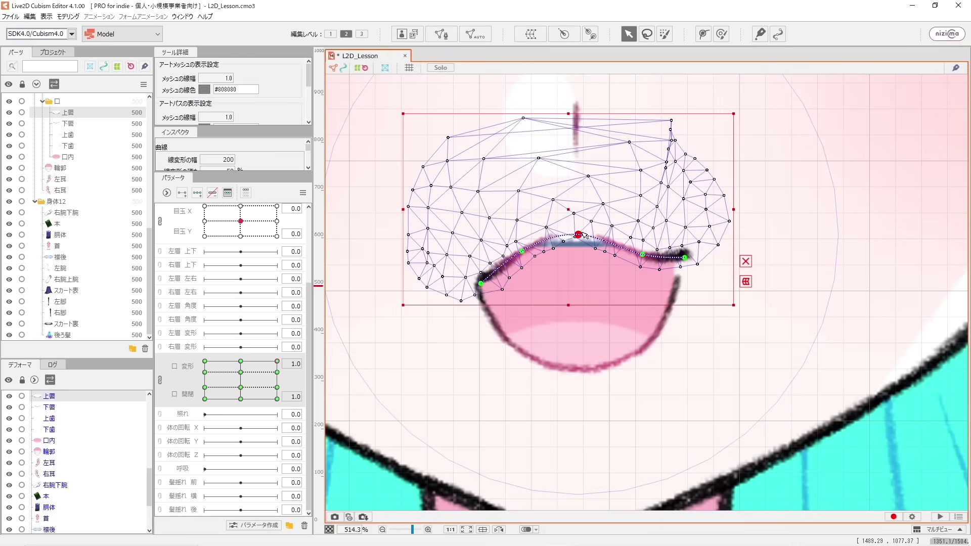
pyautogui.moveTo(644, 256); pyautogui.dragTo(643, 242)
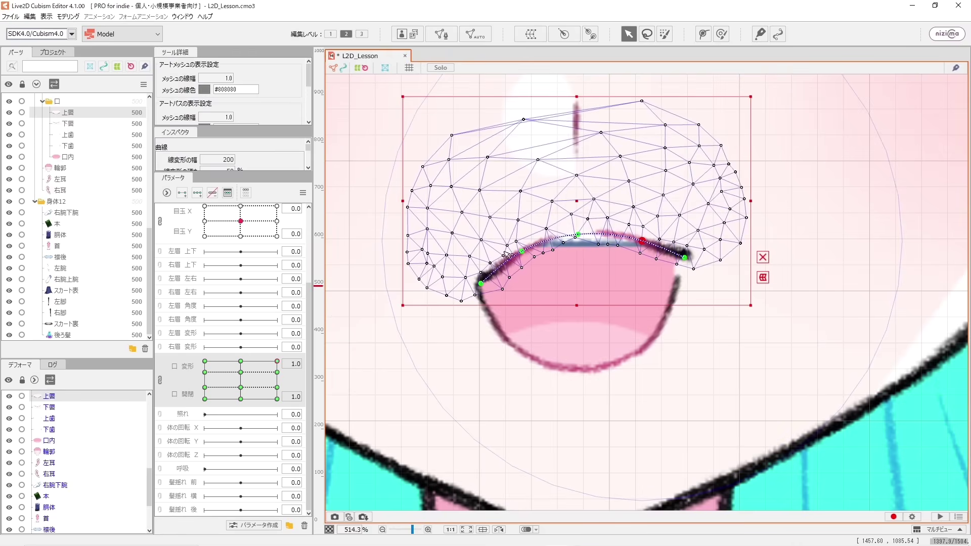
pyautogui.moveTo(523, 252)
pyautogui.mouseDown()
pyautogui.moveTo(505, 237)
pyautogui.moveTo(511, 243)
pyautogui.mouseUp()
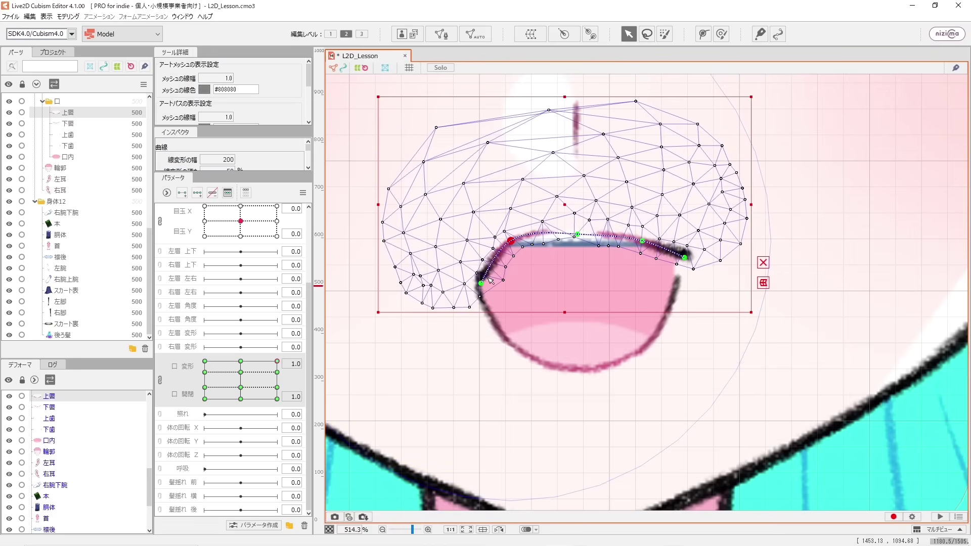
pyautogui.moveTo(489, 278); pyautogui.dragTo(477, 252)
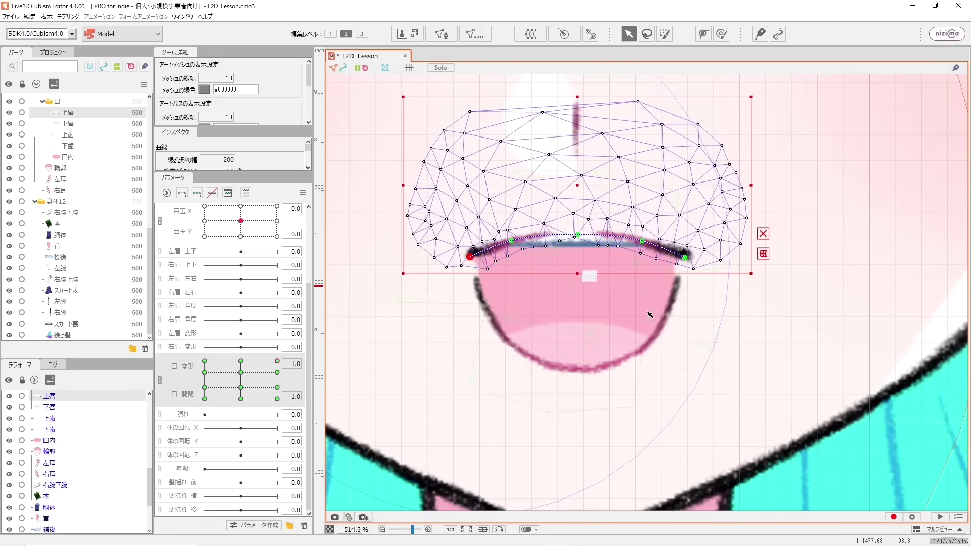
# - Fit the lower lip's (下唇) ends to the upper lip's corners, widen its side points and lower its centre into a deep bowl
pyautogui.click(705, 286)
pyautogui.moveTo(678, 284); pyautogui.dragTo(683, 253)
pyautogui.moveTo(650, 348); pyautogui.dragTo(672, 352)
pyautogui.moveTo(477, 281); pyautogui.dragTo(472, 254)
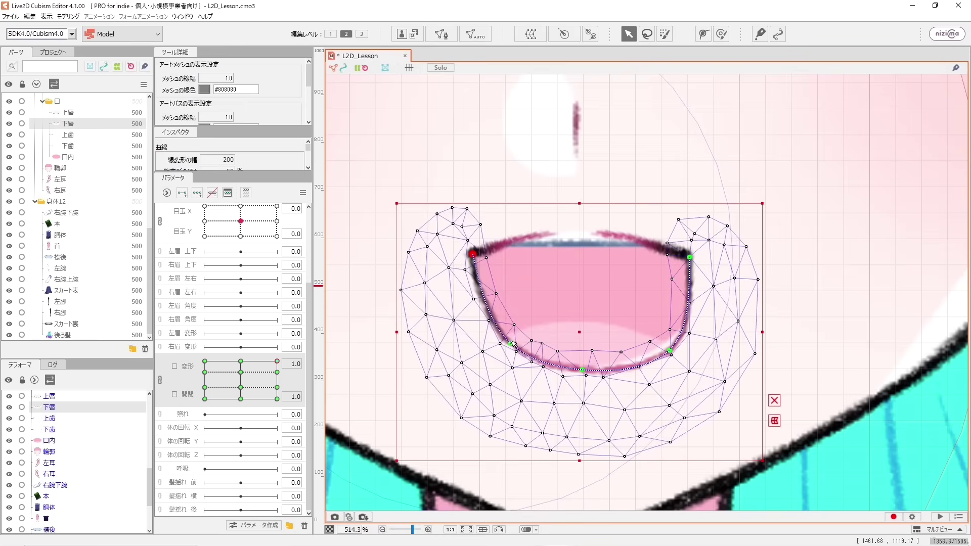
pyautogui.moveTo(512, 344); pyautogui.dragTo(491, 346)
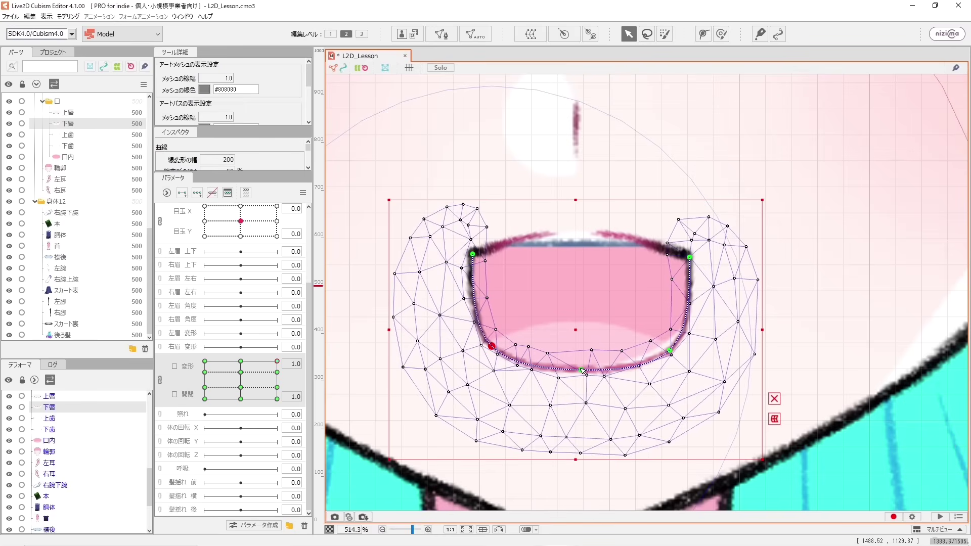
pyautogui.moveTo(582, 370); pyautogui.dragTo(587, 393)
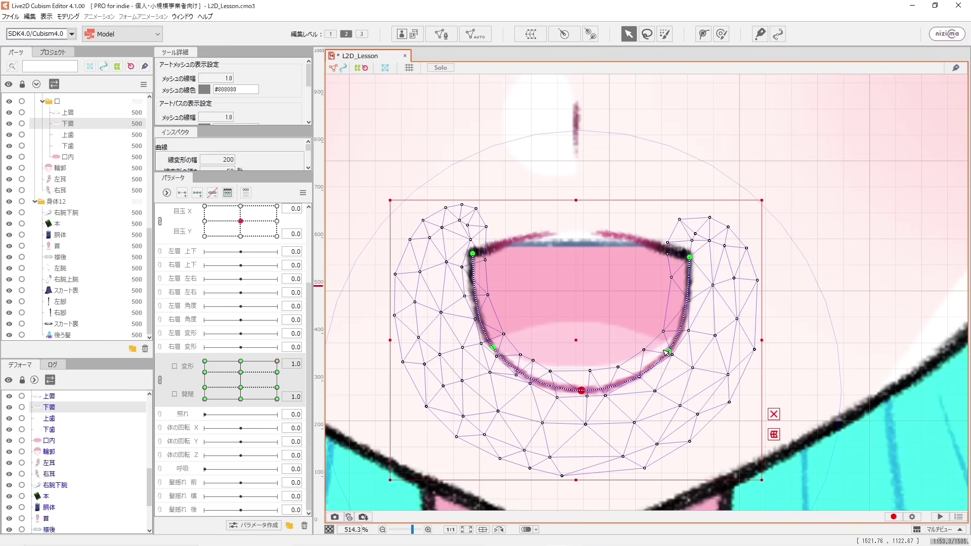
# - Stretch the mouth interior (口内) mesh downward and upward to fill the enlarged opening between the lips
pyautogui.click(577, 321)
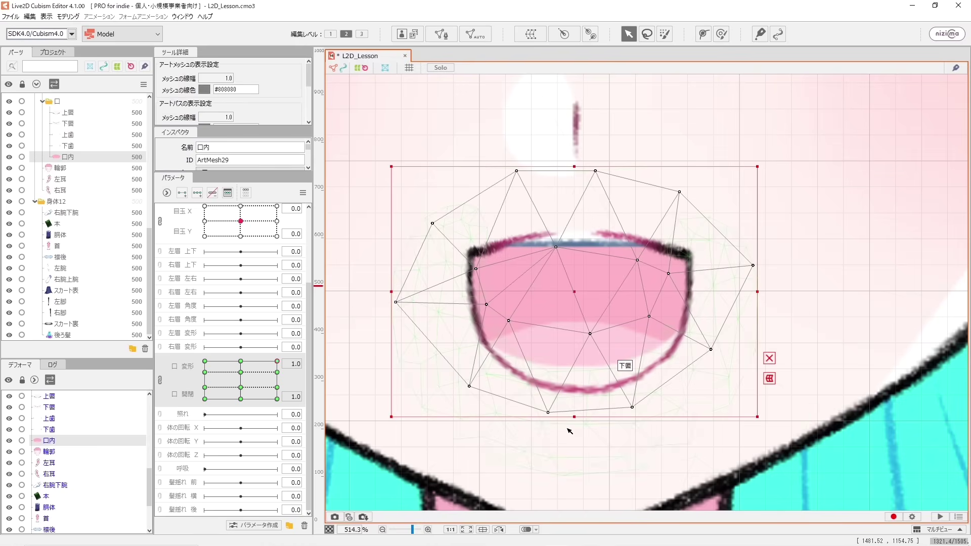
pyautogui.moveTo(574, 417); pyautogui.dragTo(568, 458)
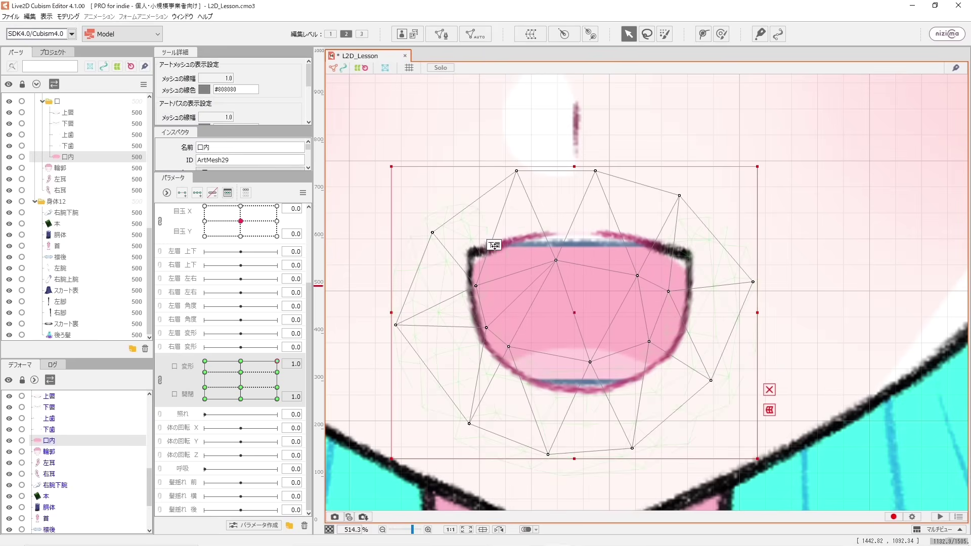
pyautogui.moveTo(574, 159); pyautogui.dragTo(577, 147)
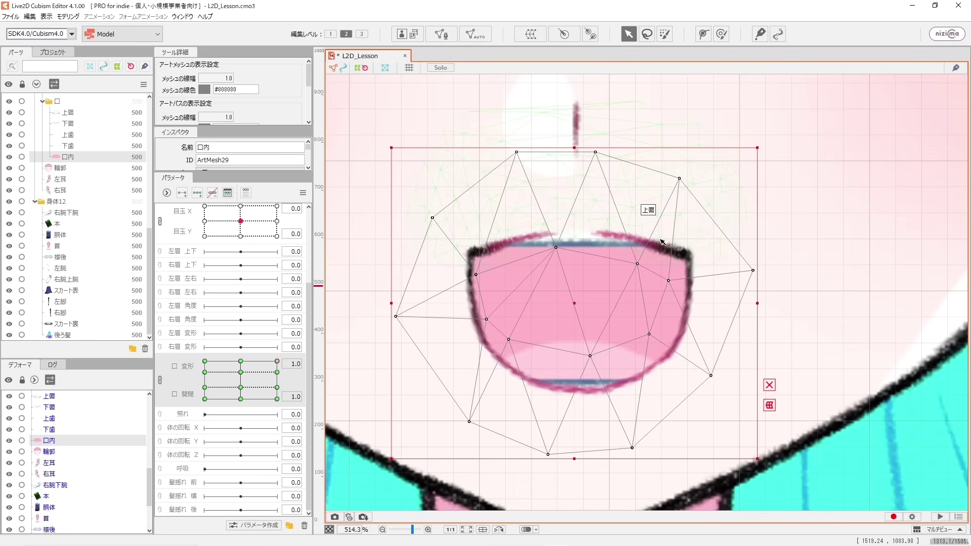
# - Move the lower teeth (下歯) mesh down until the teeth are hidden beneath the lower lip
pyautogui.click(595, 386)
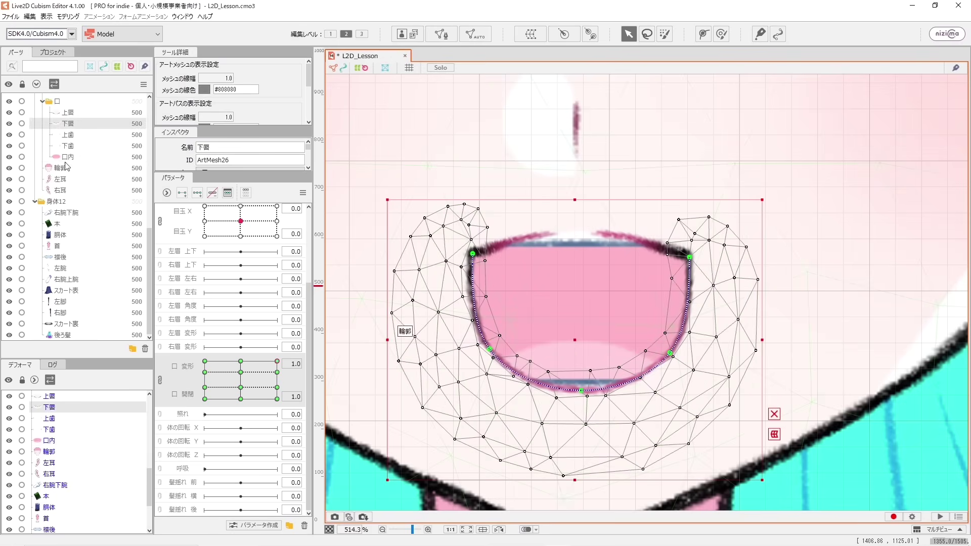
pyautogui.click(71, 146)
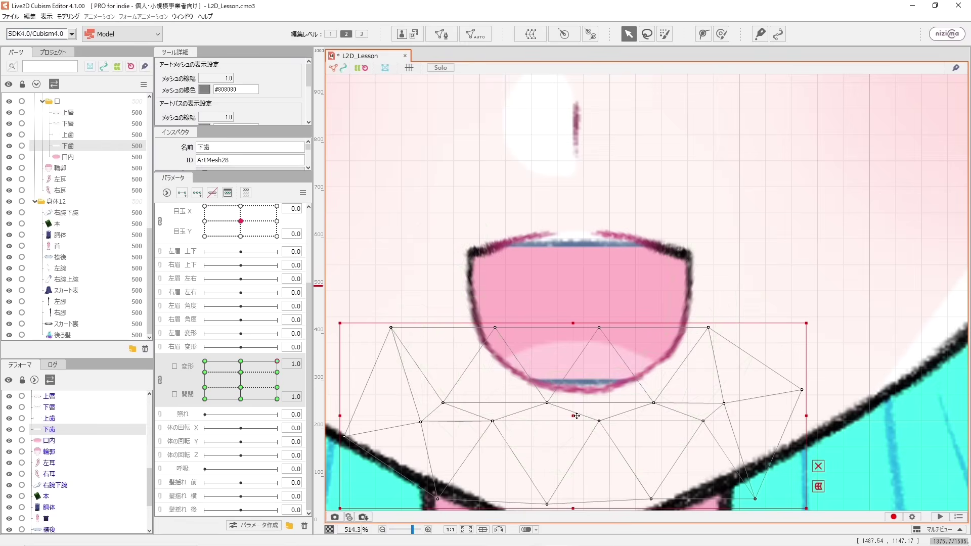
pyautogui.moveTo(576, 429); pyautogui.dragTo(575, 437)
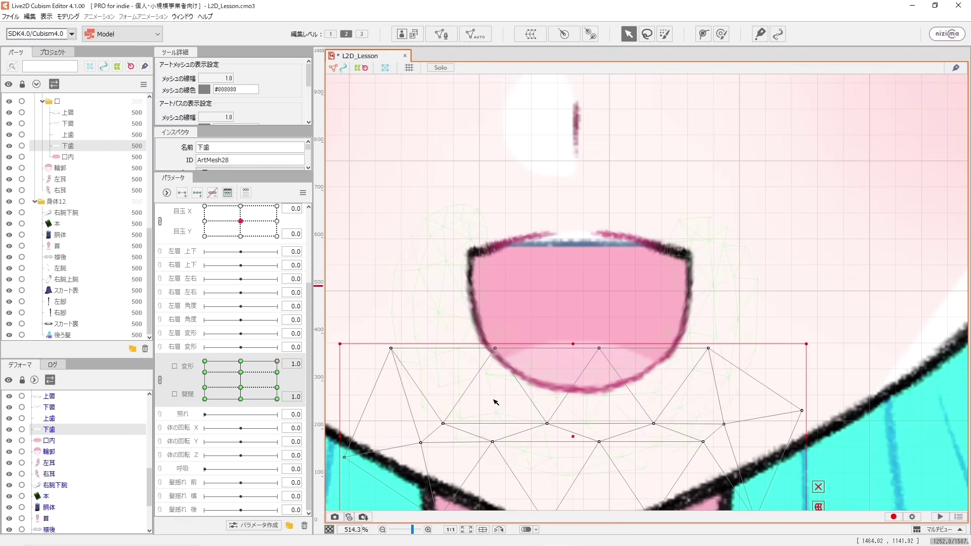
# - Examine the wide-open mouth on the whole face and preview its movement across the 口 変形 and 口 開閉 keys
pyautogui.scroll(-5, 739, 303)
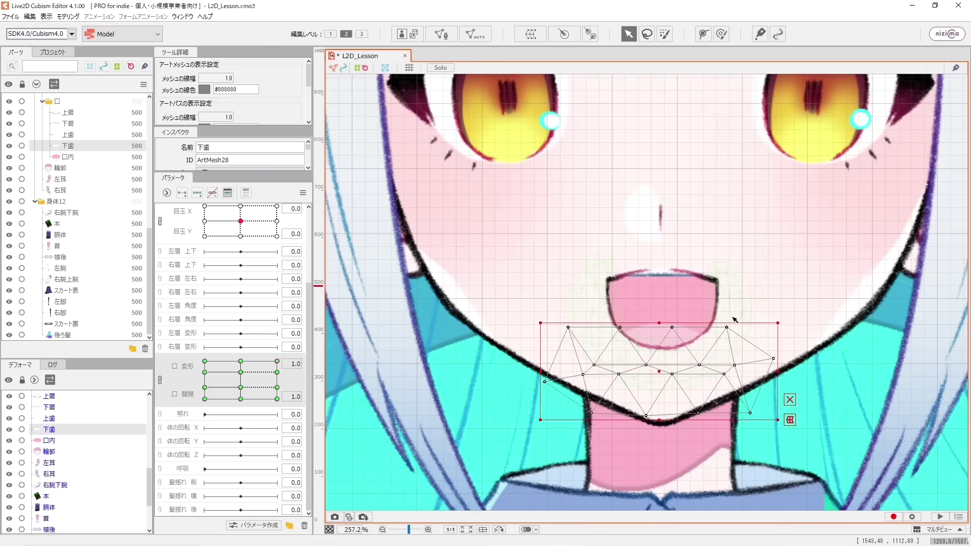
pyautogui.click(360, 115)
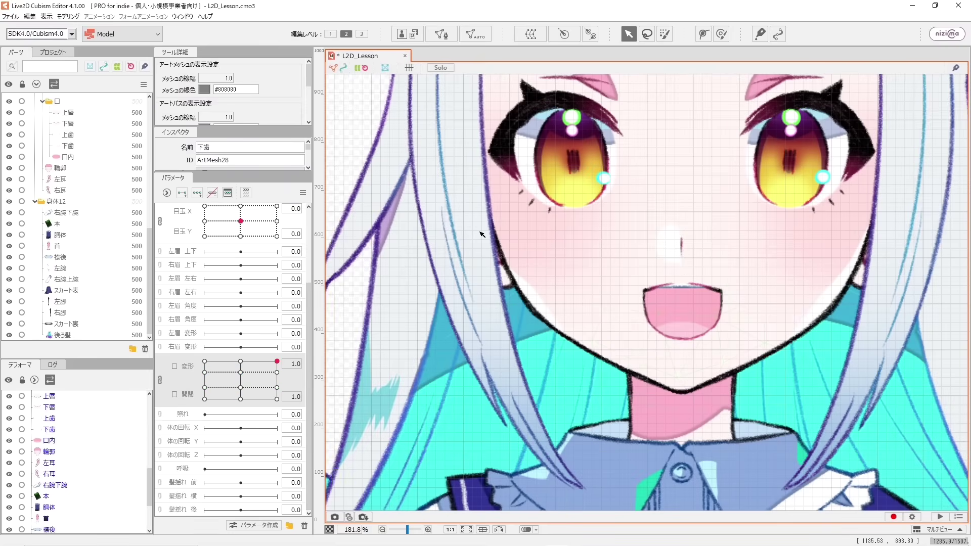
pyautogui.moveTo(648, 317); pyautogui.dragTo(611, 300)
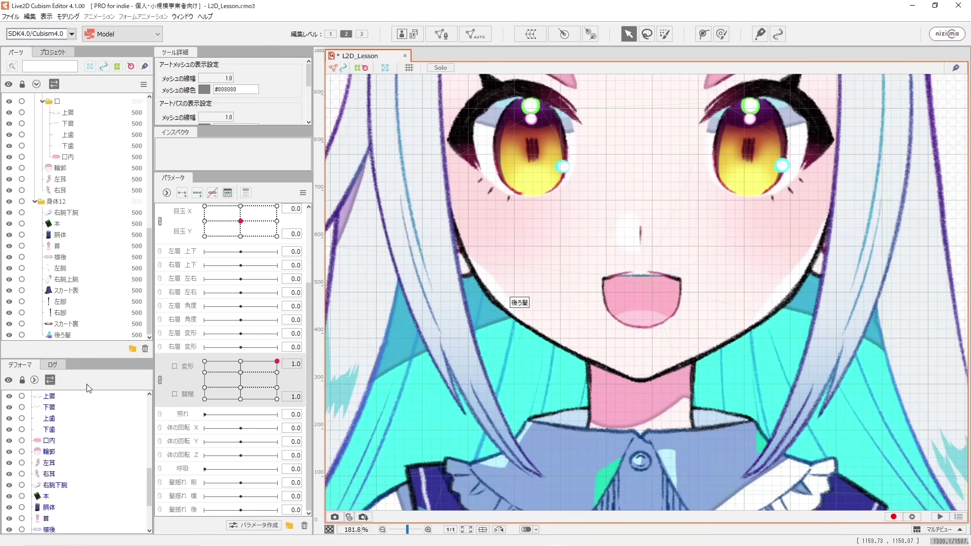
pyautogui.moveTo(273, 365); pyautogui.dragTo(238, 376)
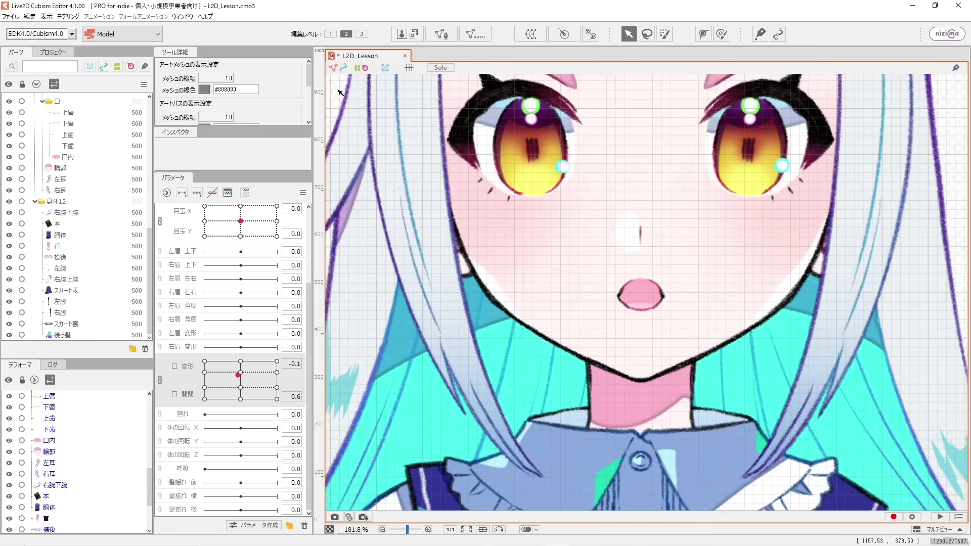
# - Reset the parameters to their default values and save the model file
pyautogui.click(303, 193)
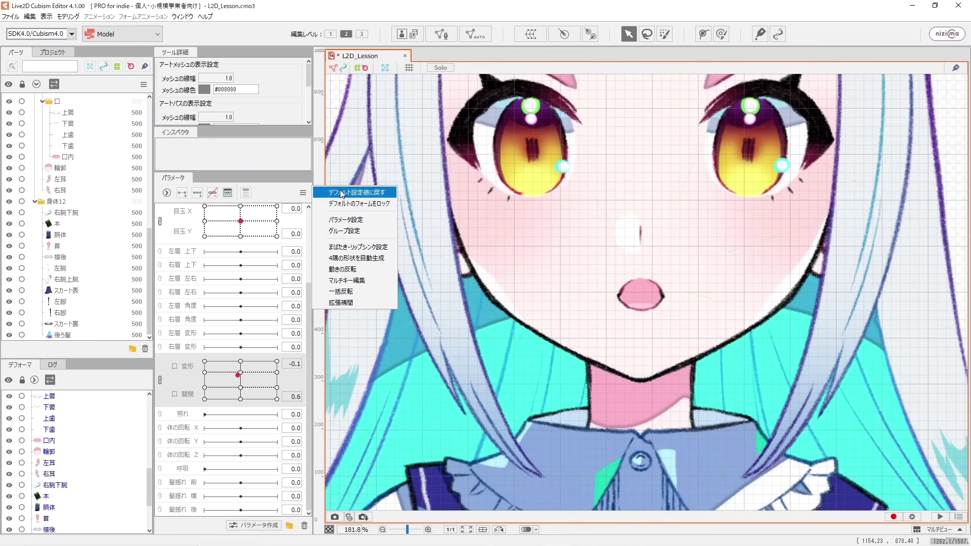
pyautogui.click(341, 191)
pyautogui.click(11, 16)
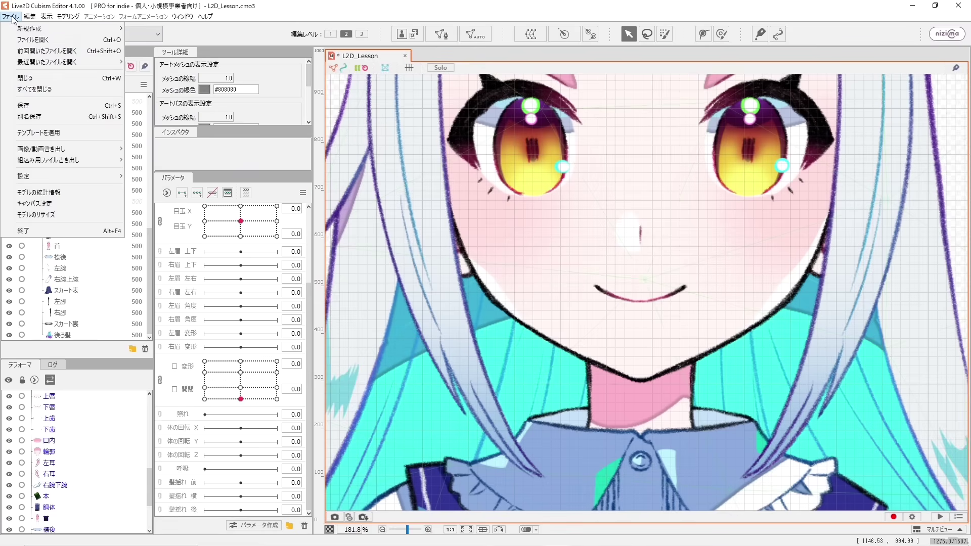
pyautogui.click(43, 106)
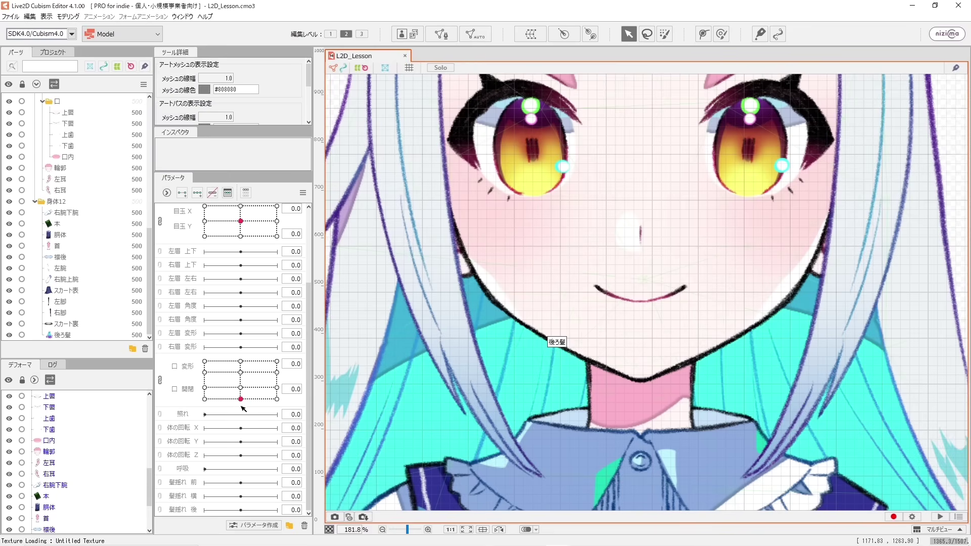
# - Preview the mouth at 口 変形 -1.0, 口 開閉 0.7 and at 1.0, 1.0, and restore the default parameter values
pyautogui.moveTo(243, 409); pyautogui.dragTo(208, 374)
pyautogui.rightClick(201, 389)
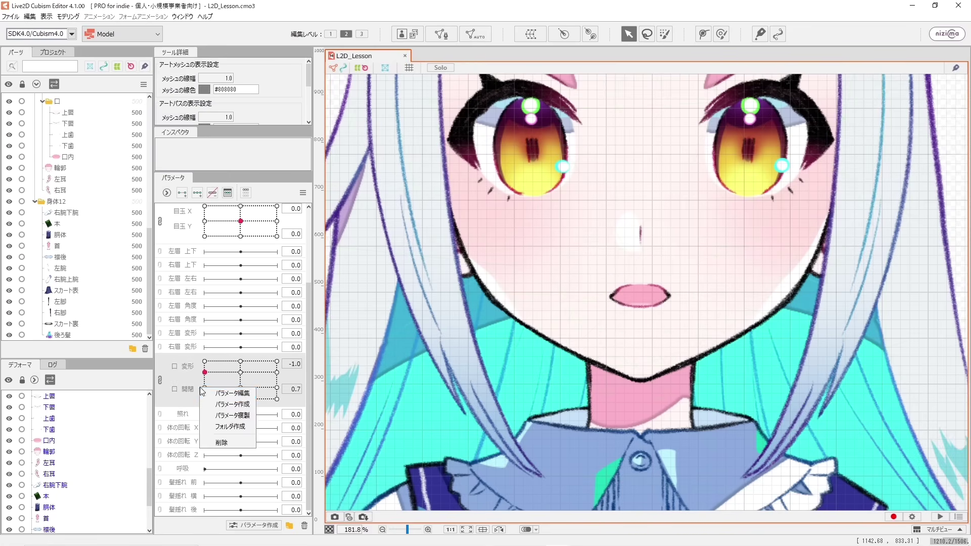
pyautogui.click(262, 351)
pyautogui.click(275, 368)
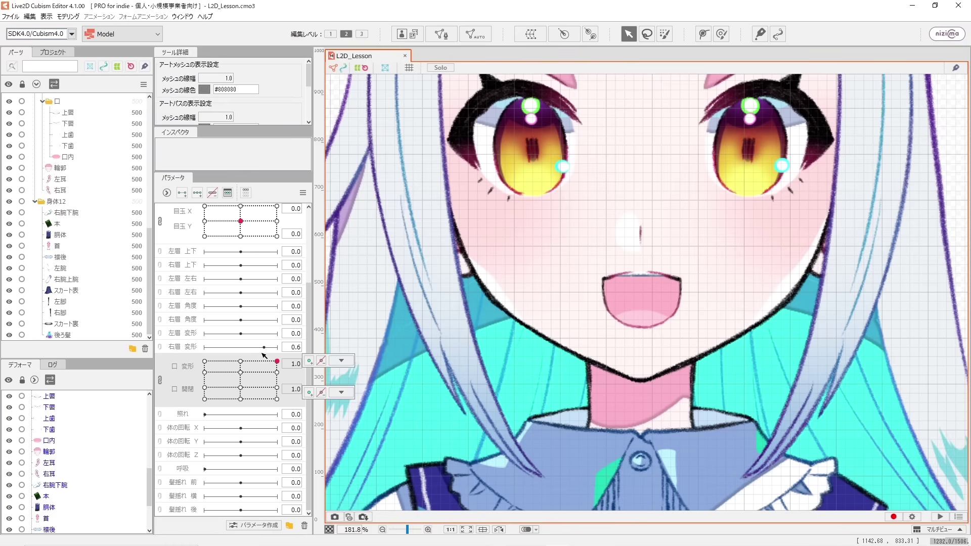
pyautogui.click(303, 192)
pyautogui.click(329, 190)
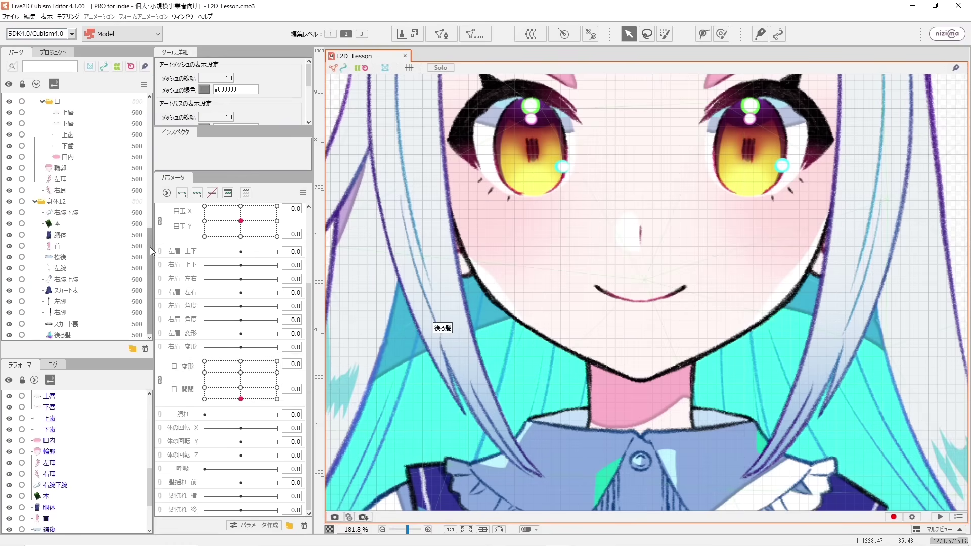
# - Preview the open mouth with 口 変形 at 1.0, select the face outline mesh (輪郭), and restore the default parameter values
pyautogui.moveTo(150, 247); pyautogui.dragTo(156, 275)
pyautogui.moveTo(240, 399); pyautogui.dragTo(277, 367)
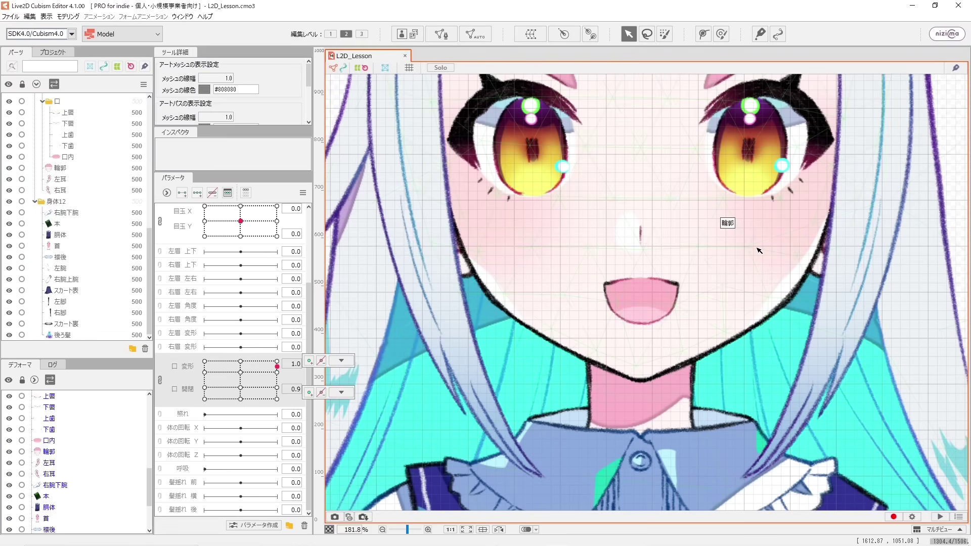
pyautogui.click(758, 250)
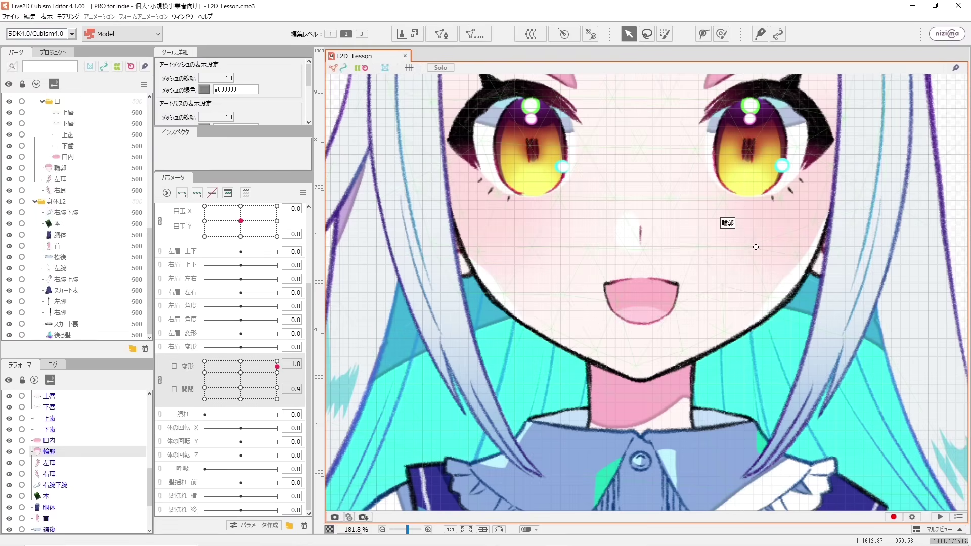
pyautogui.click(303, 193)
pyautogui.click(352, 193)
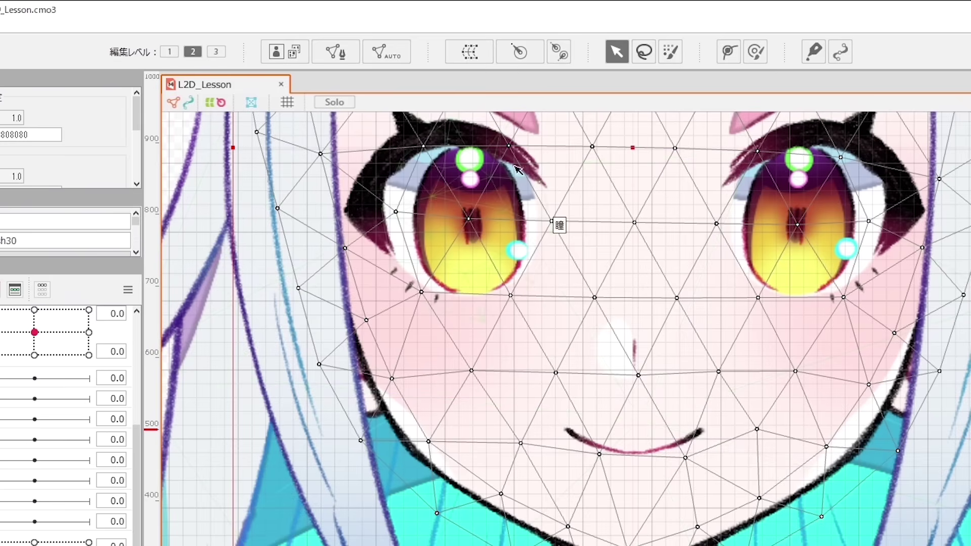
# - Start a warp deformer for the selected face outline mesh and name it 口パクの曲面
pyautogui.click(454, 49)
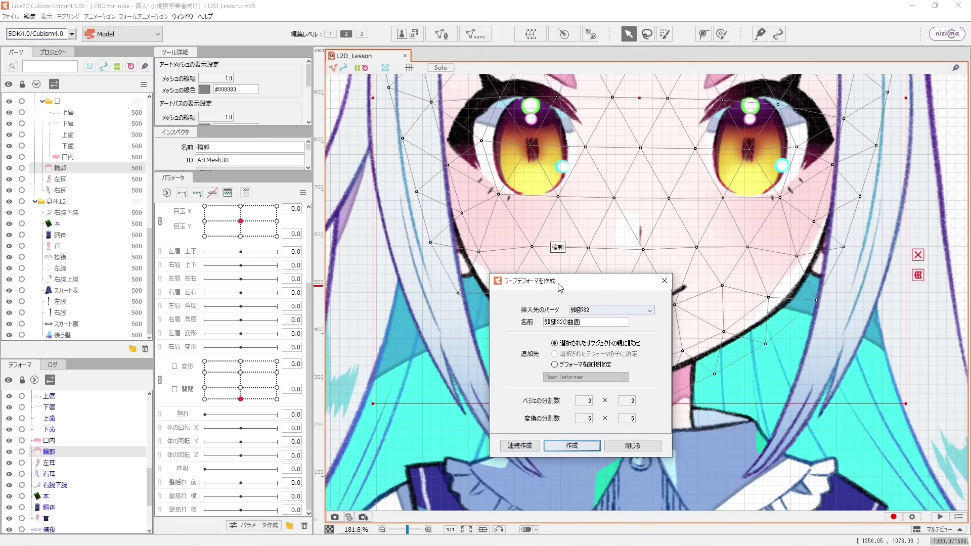
pyautogui.moveTo(562, 281); pyautogui.dragTo(498, 111)
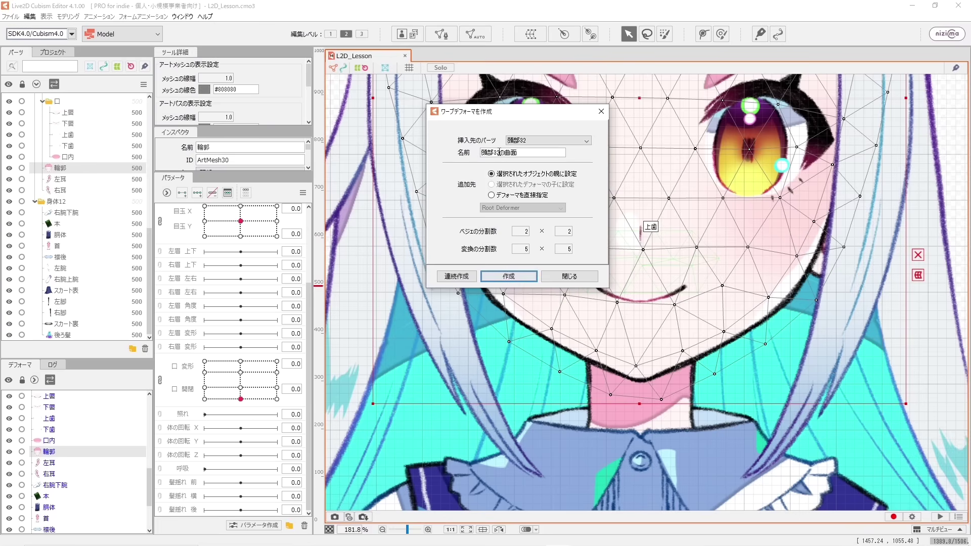
pyautogui.moveTo(501, 152); pyautogui.dragTo(482, 152)
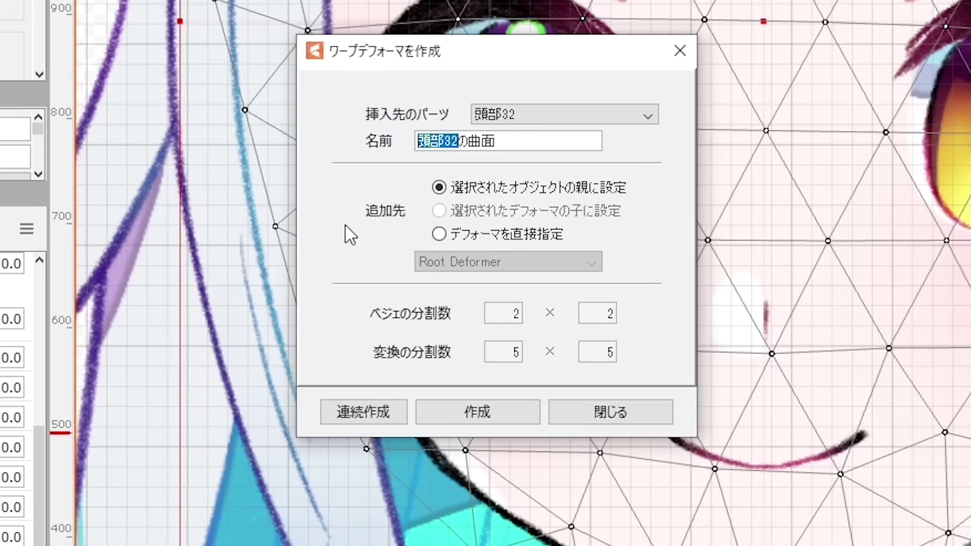
pyautogui.write('くち')
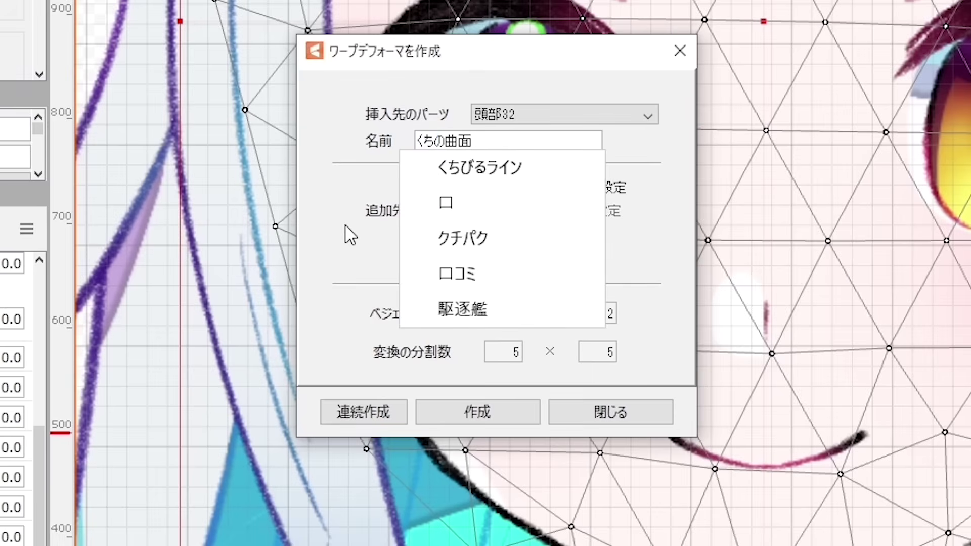
pyautogui.write('ぱく')
pyautogui.press('space')
pyautogui.press('Return')
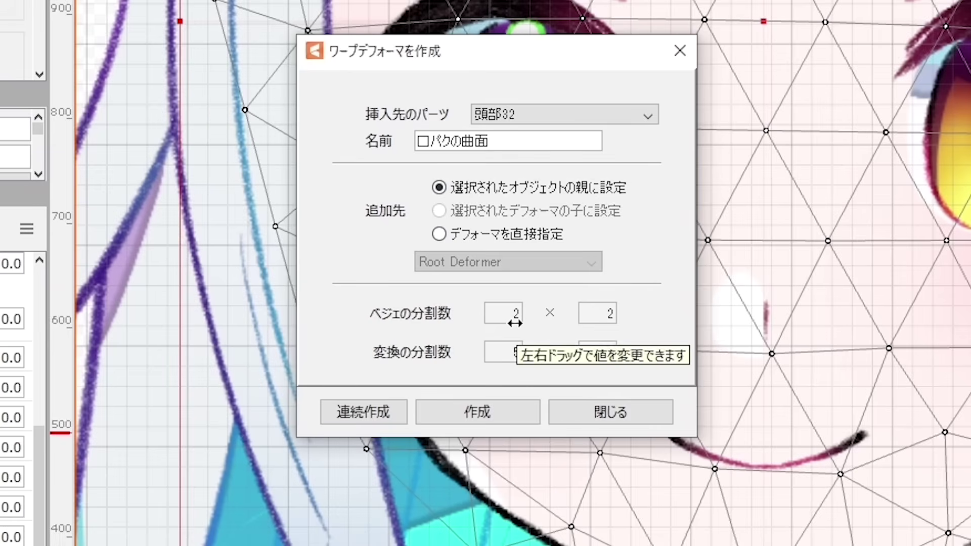
# - Set the warp's Bézier divisions to 2 × 3 and create it as the parent of the selected mesh
pyautogui.click(596, 316)
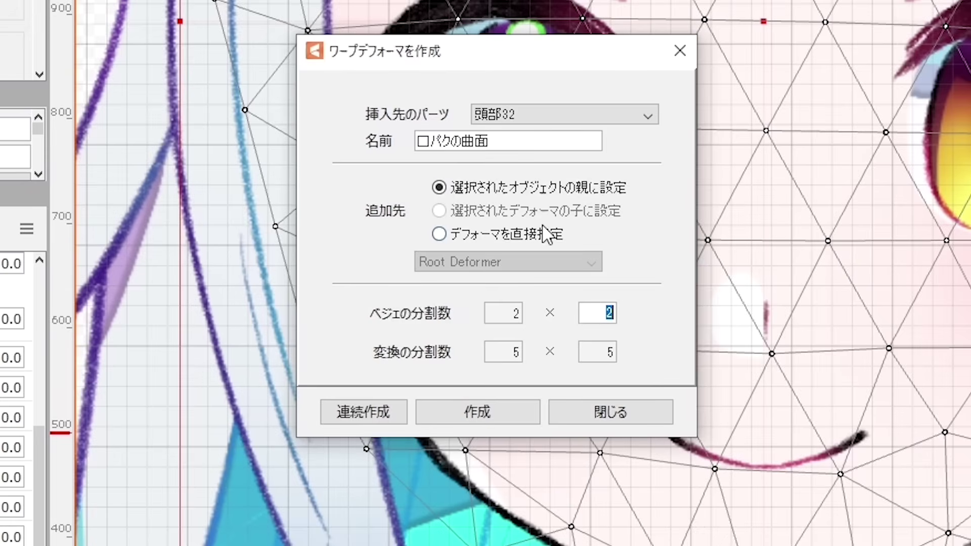
pyautogui.write('3')
pyautogui.press('Return')
pyautogui.click(639, 269)
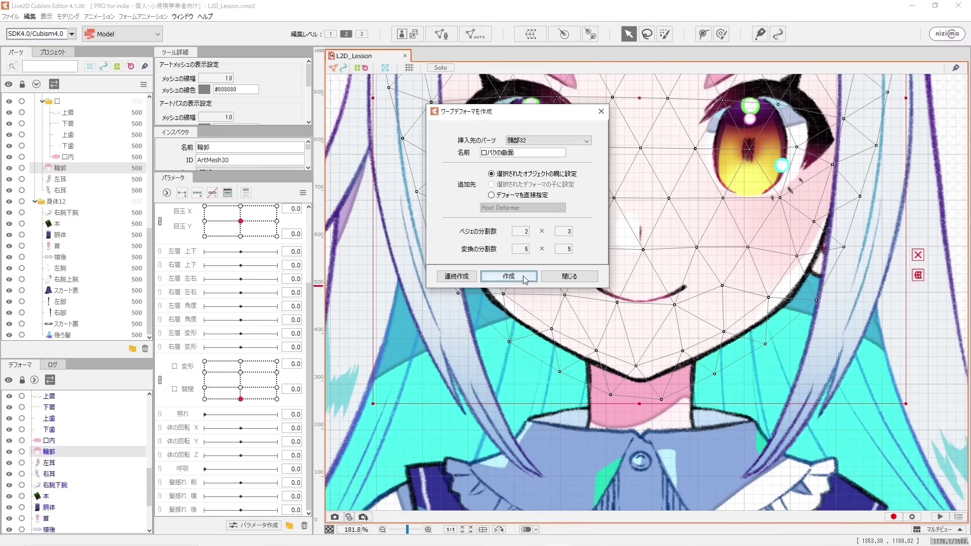
pyautogui.click(511, 416)
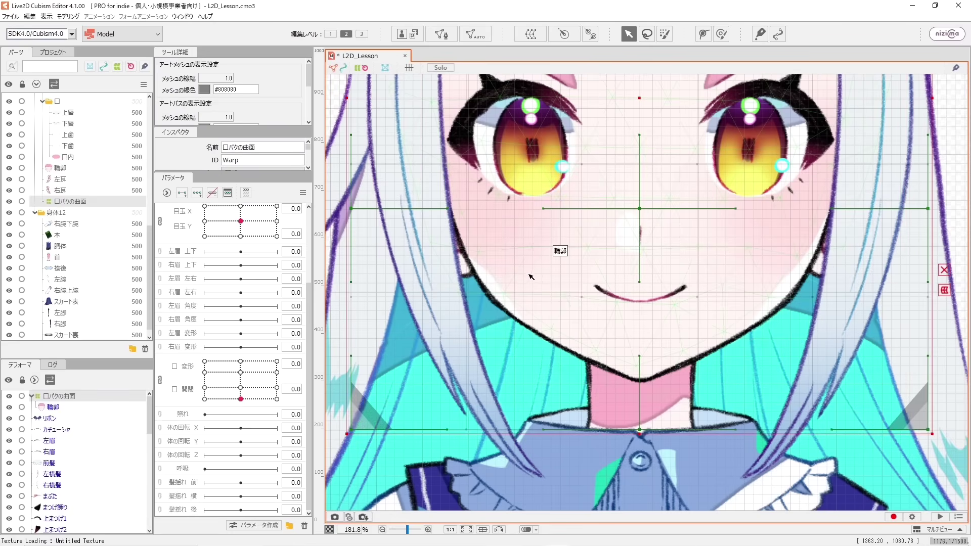
# - Try pulling the bottom centre point of the 口パクの曲面 warp down and sideways to deform the face outline, and undo it
pyautogui.scroll(-5, 531, 276)
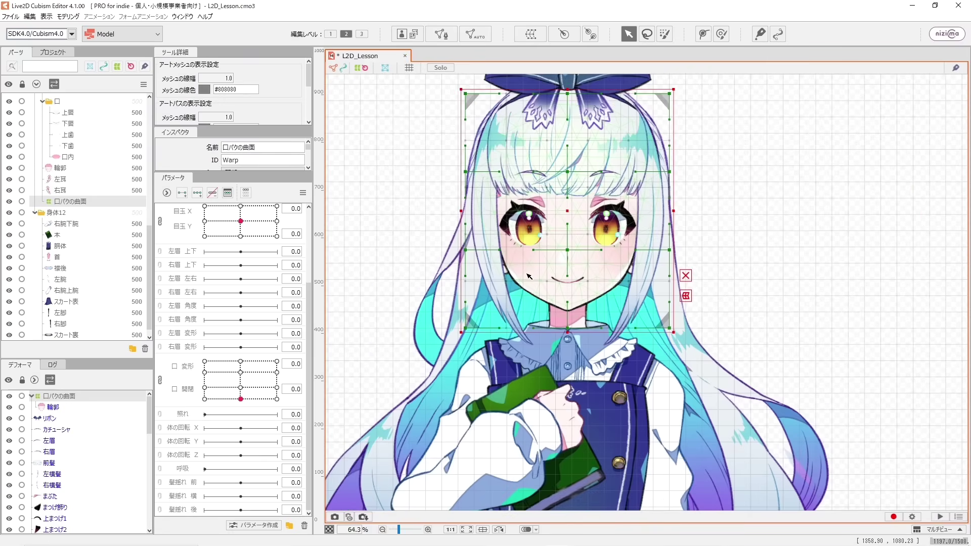
pyautogui.scroll(3, 530, 276)
pyautogui.scroll(-3, 529, 276)
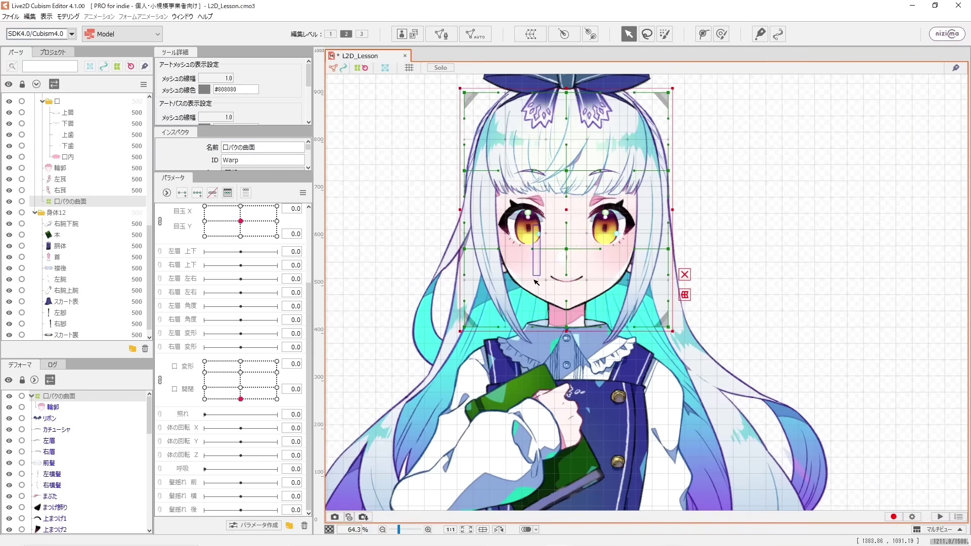
pyautogui.scroll(2, 594, 261)
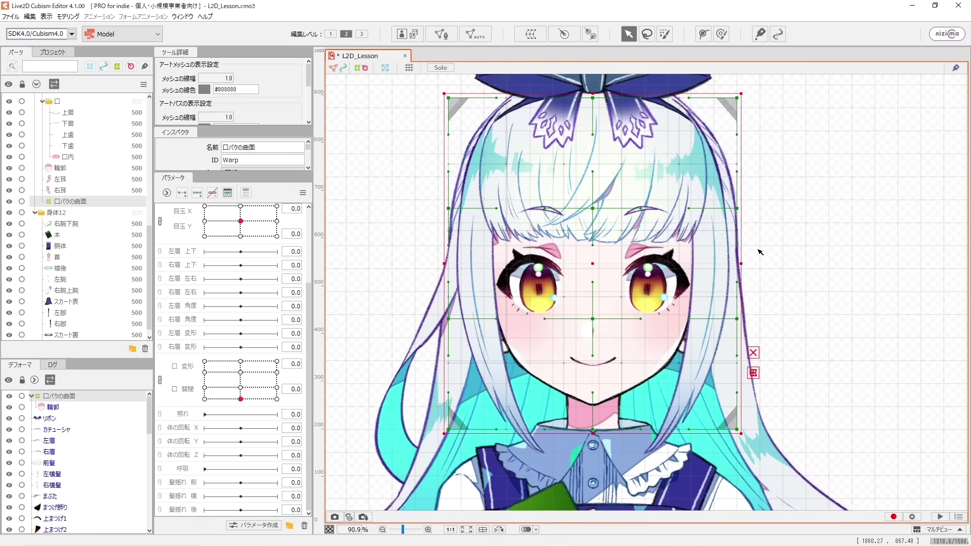
pyautogui.hotkey('ctrl', 'y')
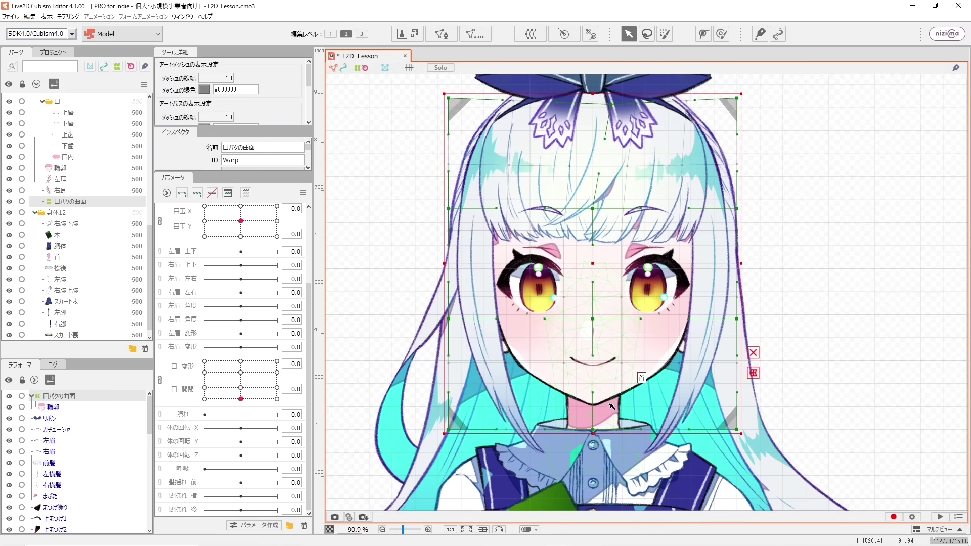
pyautogui.hotkey('ctrl', 'z')
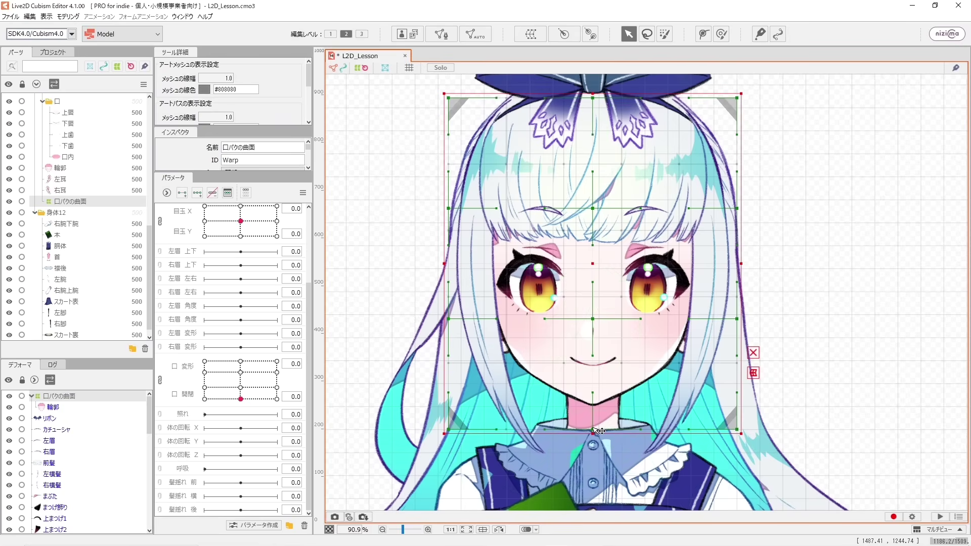
pyautogui.moveTo(594, 429); pyautogui.dragTo(638, 469)
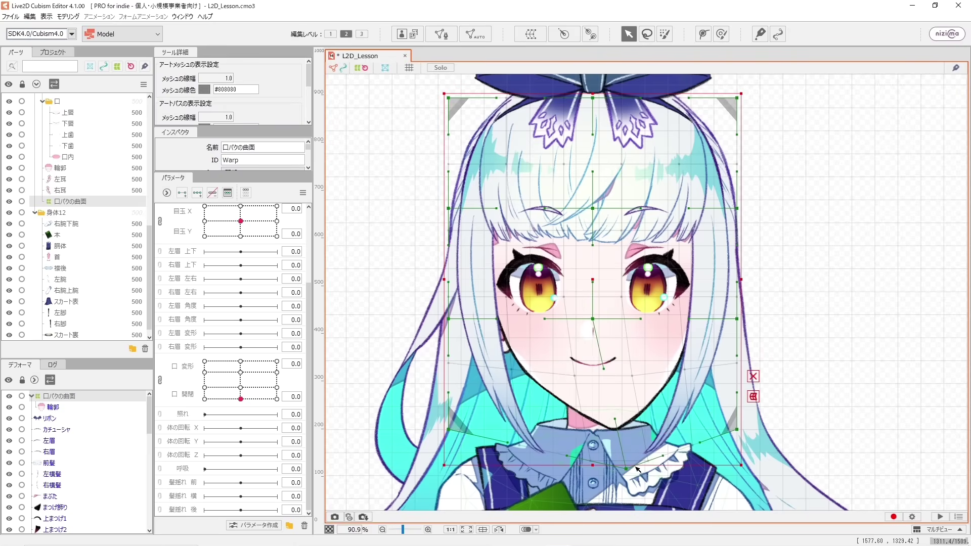
pyautogui.hotkey('ctrl', 'z')
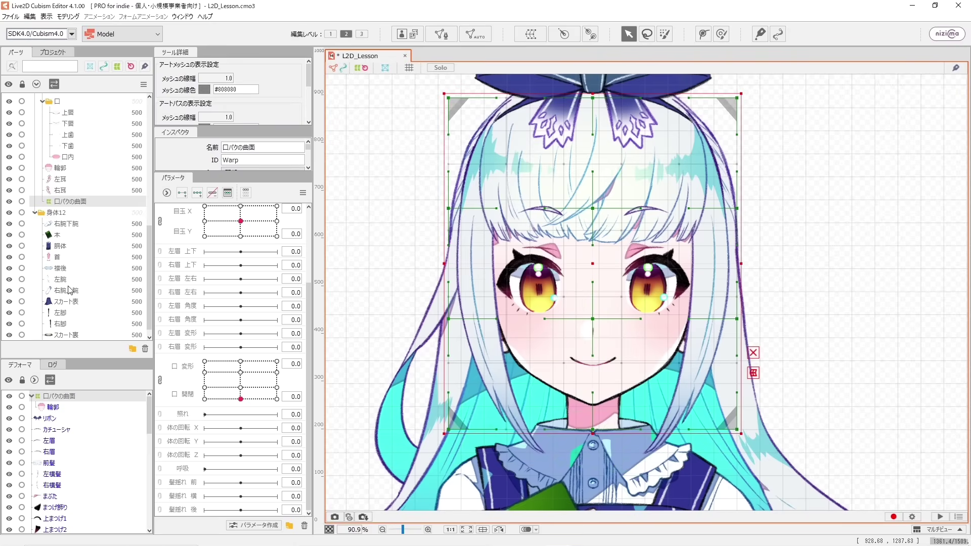
# - Examine the parent-child relation between the 口パクの曲面 warp and the 輪郭 mesh in the deformer hierarchy, testing how the warp bends
pyautogui.scroll(5, 64, 243)
pyautogui.scroll(-2, 64, 244)
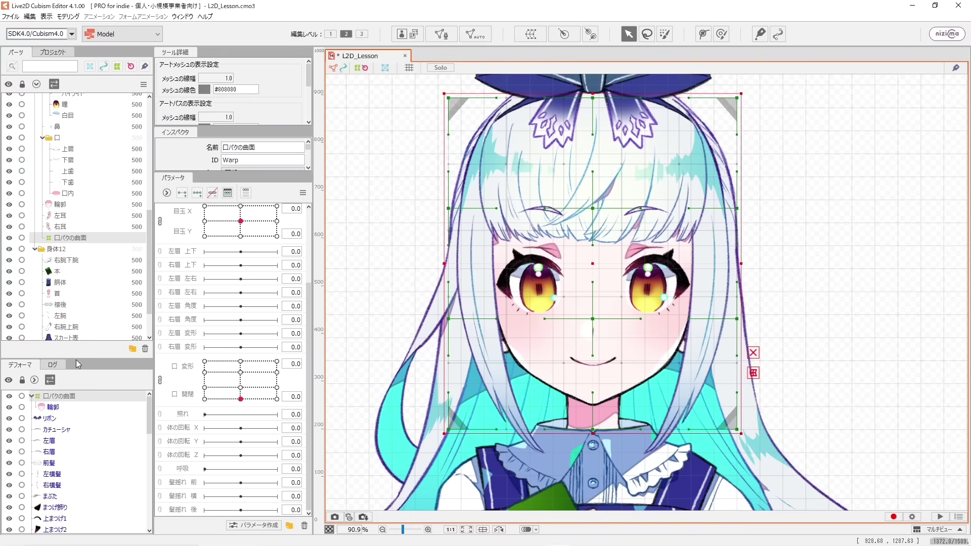
pyautogui.moveTo(76, 359); pyautogui.dragTo(77, 129)
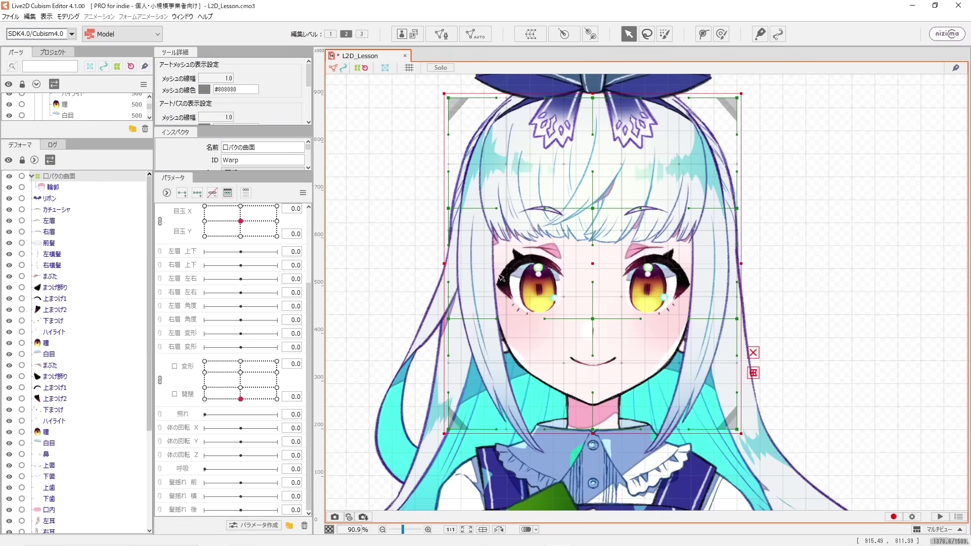
pyautogui.moveTo(597, 320); pyautogui.dragTo(659, 329)
pyautogui.hotkey('ctrl', 'z')
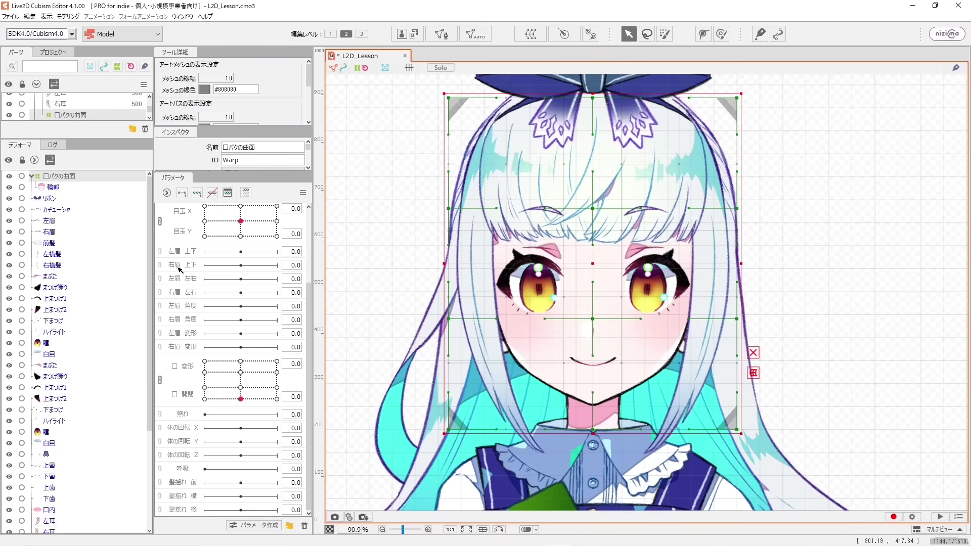
pyautogui.click(51, 187)
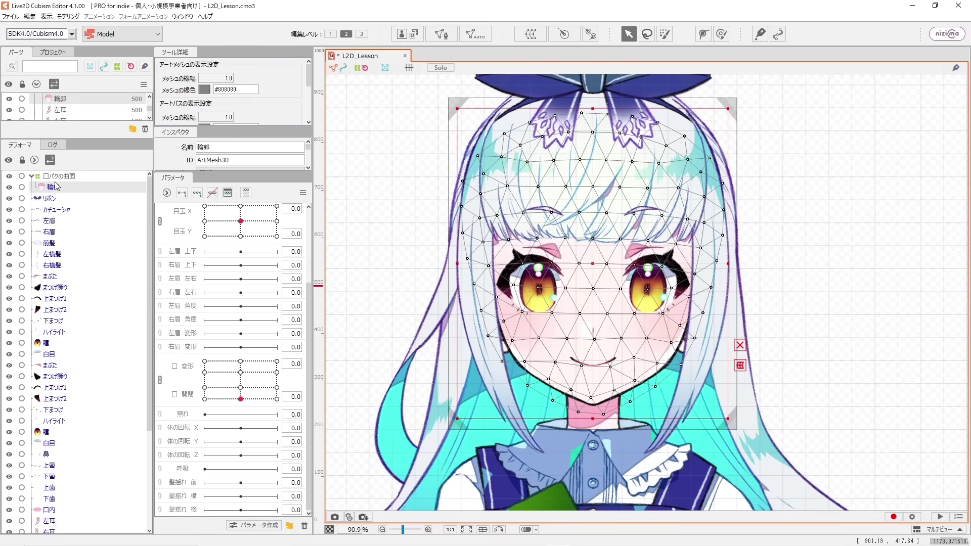
pyautogui.click(60, 177)
pyautogui.click(53, 186)
pyautogui.click(65, 177)
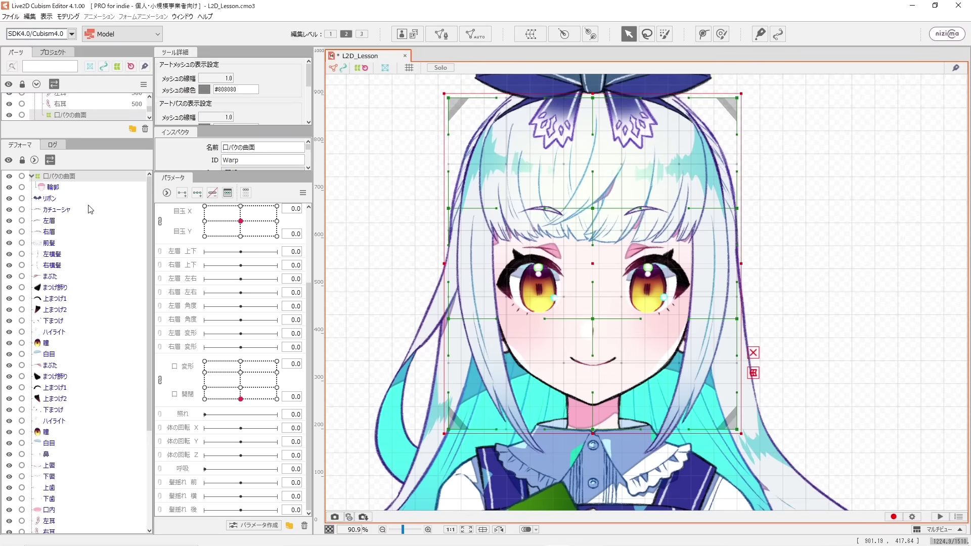
# - Try lowering the chin with the warp's bottom centre point at 口 変形 1.0, 口 開閉 1.0, and undo it
pyautogui.click(186, 379)
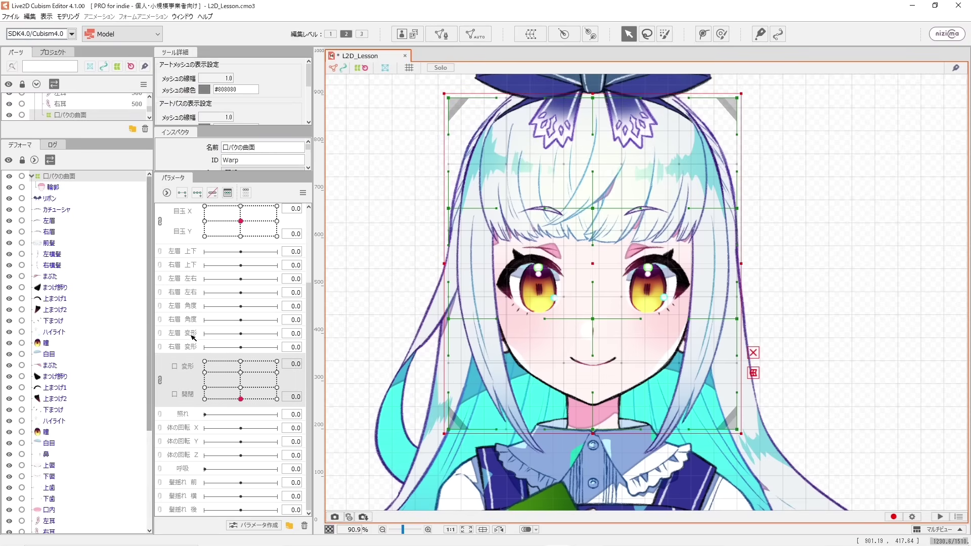
pyautogui.moveTo(244, 399); pyautogui.dragTo(284, 343)
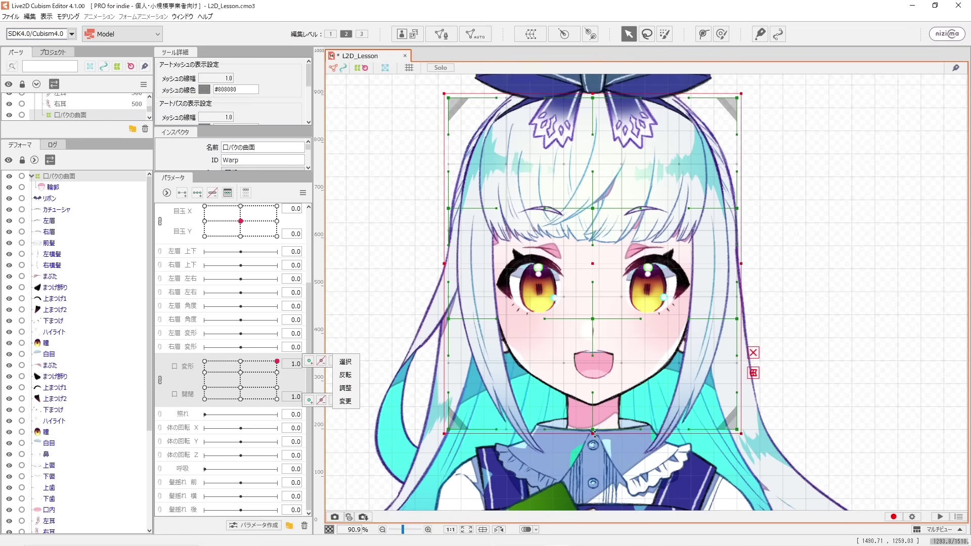
pyautogui.moveTo(593, 431); pyautogui.dragTo(594, 451)
pyautogui.moveTo(595, 431)
pyautogui.mouseDown()
pyautogui.moveTo(599, 417)
pyautogui.moveTo(596, 429)
pyautogui.mouseUp()
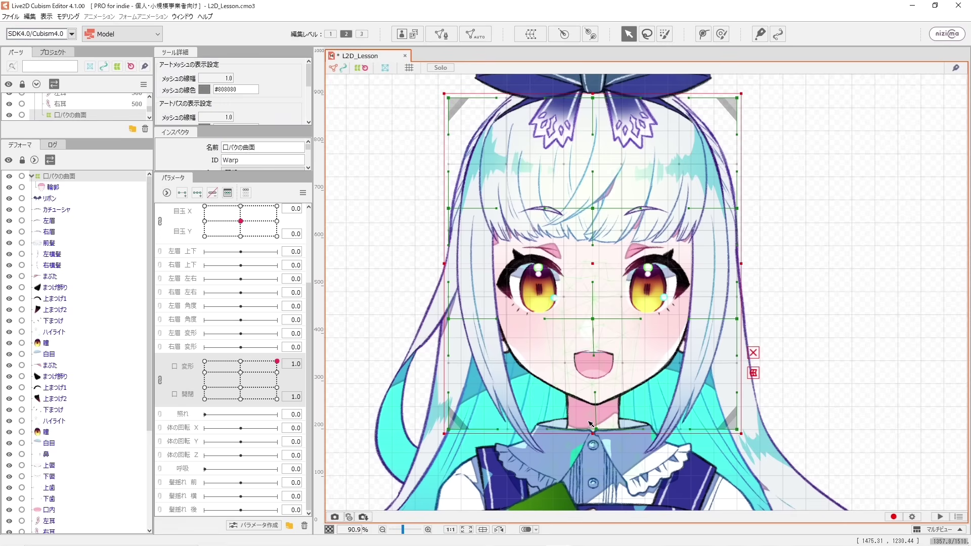
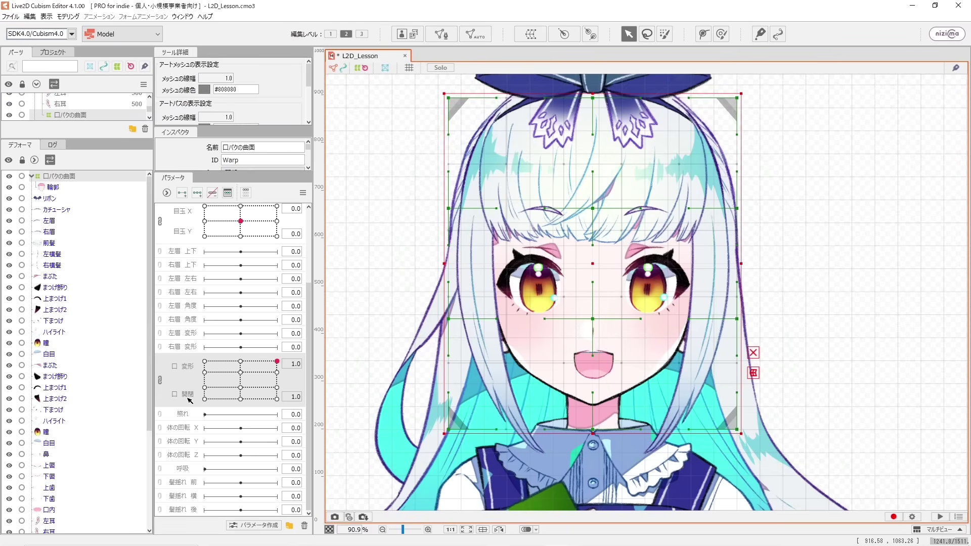
# - Unlink the 口 変形 and 口 開閉 parameters and add three 口 変形 keys to the 口パクの曲面 warp
pyautogui.click(162, 380)
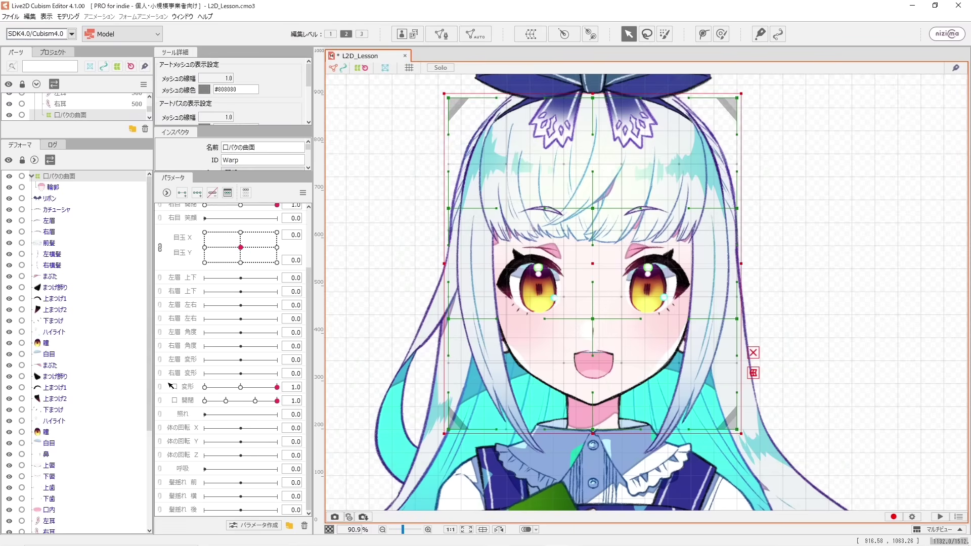
pyautogui.click(182, 389)
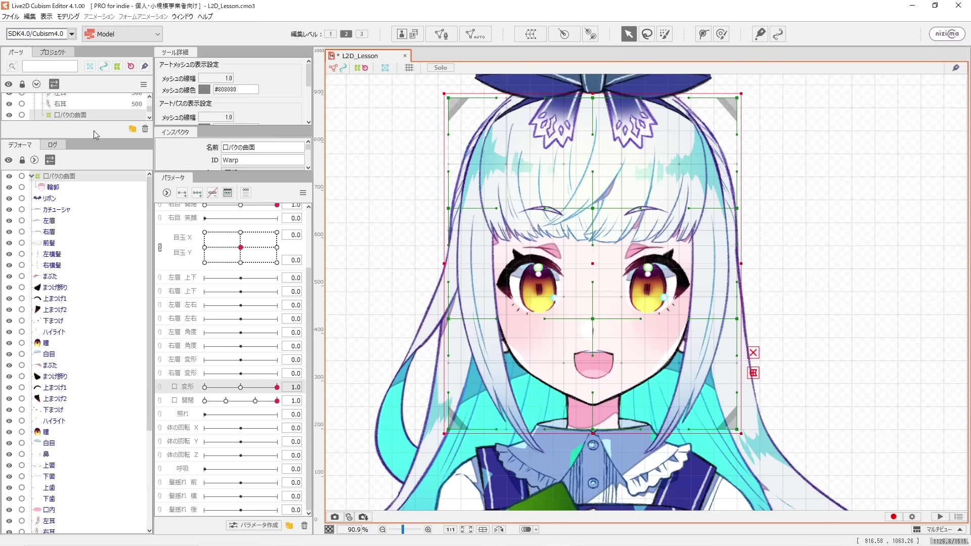
pyautogui.moveTo(93, 139); pyautogui.dragTo(112, 347)
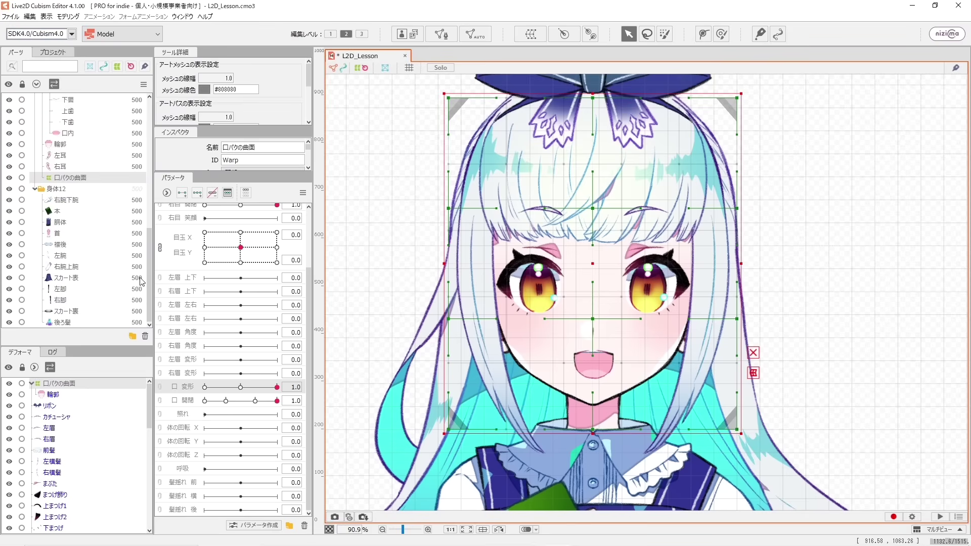
pyautogui.moveTo(148, 246)
pyautogui.mouseDown()
pyautogui.moveTo(150, 202)
pyautogui.moveTo(150, 238)
pyautogui.mouseUp()
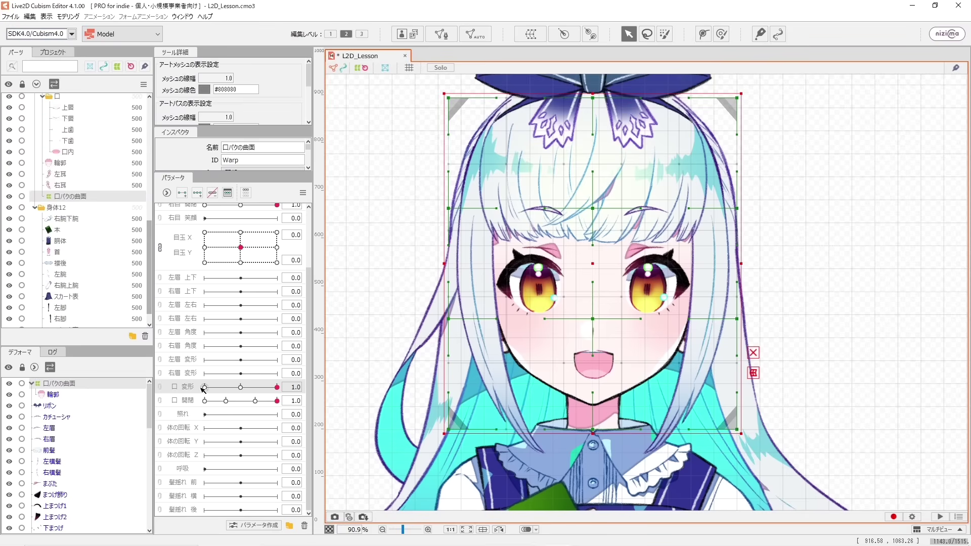
pyautogui.click(199, 196)
# - Add 口 開閉 keys at 0.0, 0.3, 0.7 and 1.0 to the 口パクの曲面 warp and relink 口 変形 with 口 開閉
pyautogui.click(193, 402)
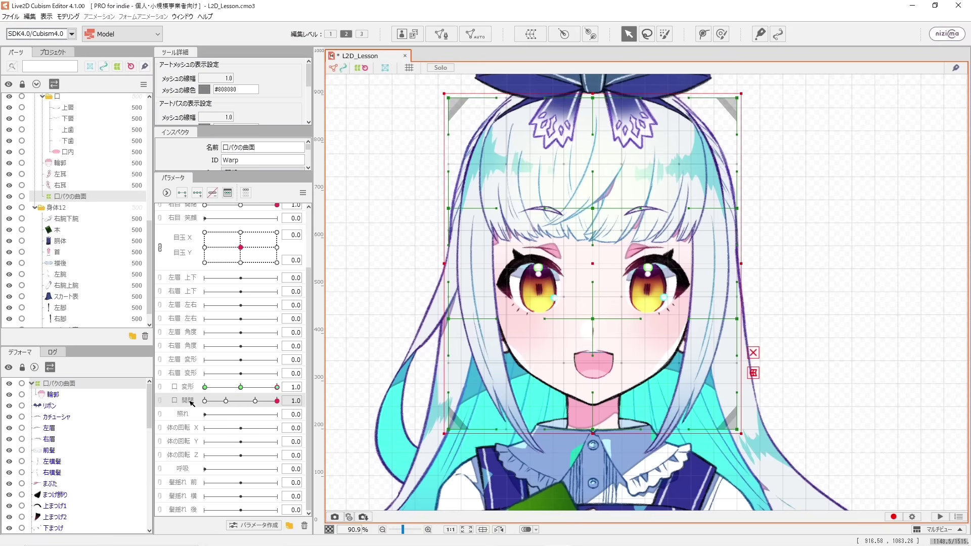
pyautogui.click(227, 192)
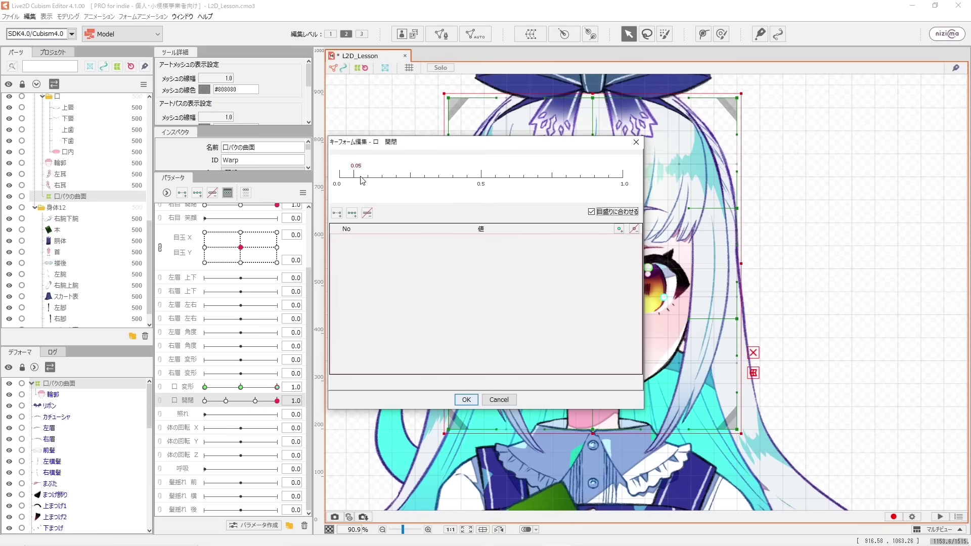
pyautogui.click(340, 178)
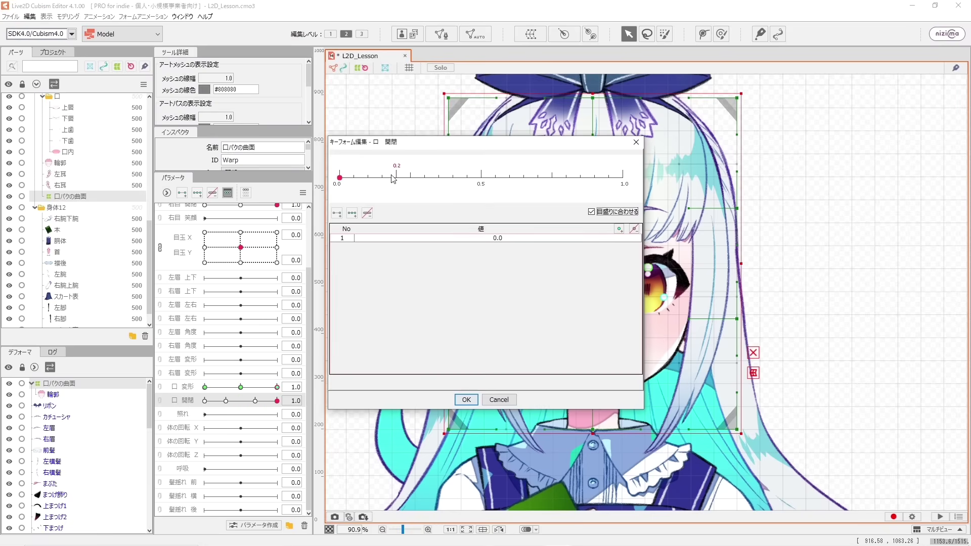
pyautogui.click(425, 177)
pyautogui.click(538, 178)
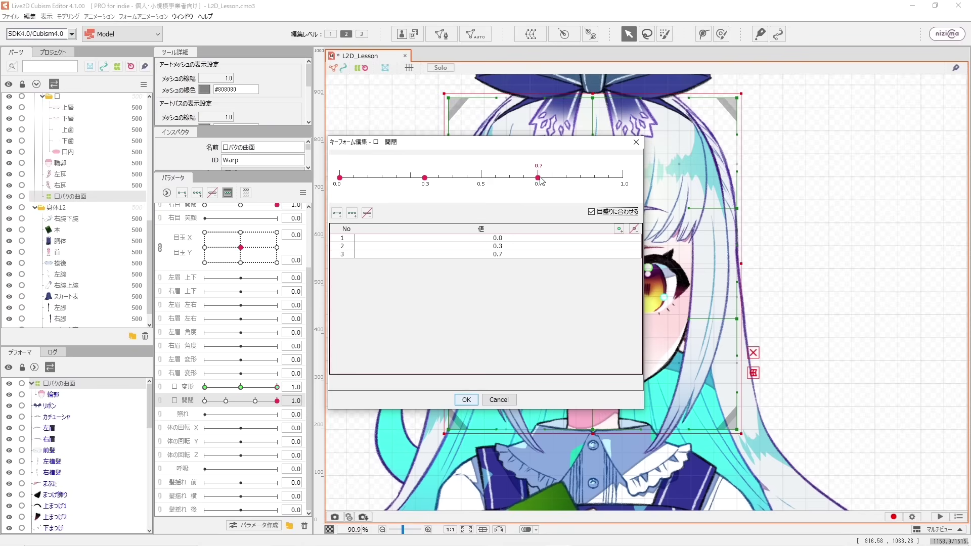
pyautogui.click(623, 178)
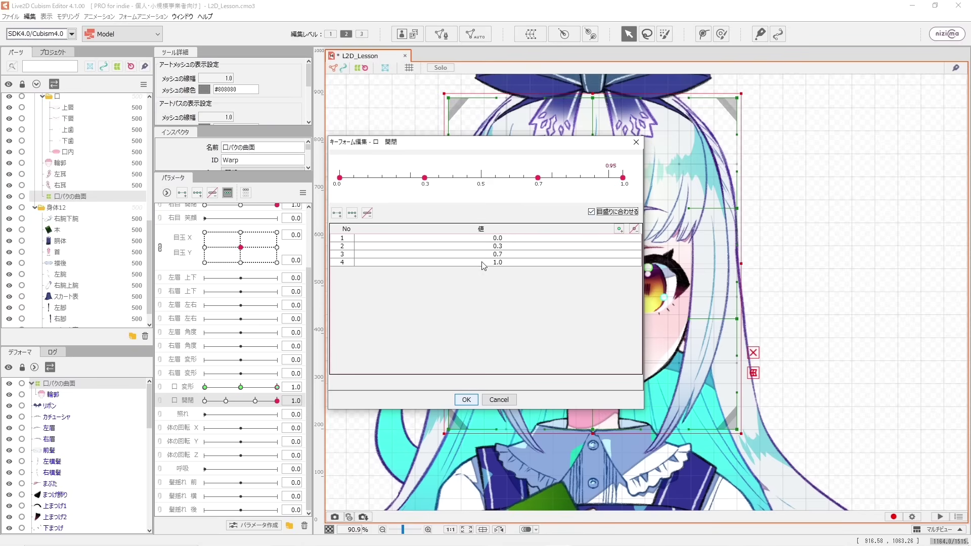
pyautogui.click(466, 400)
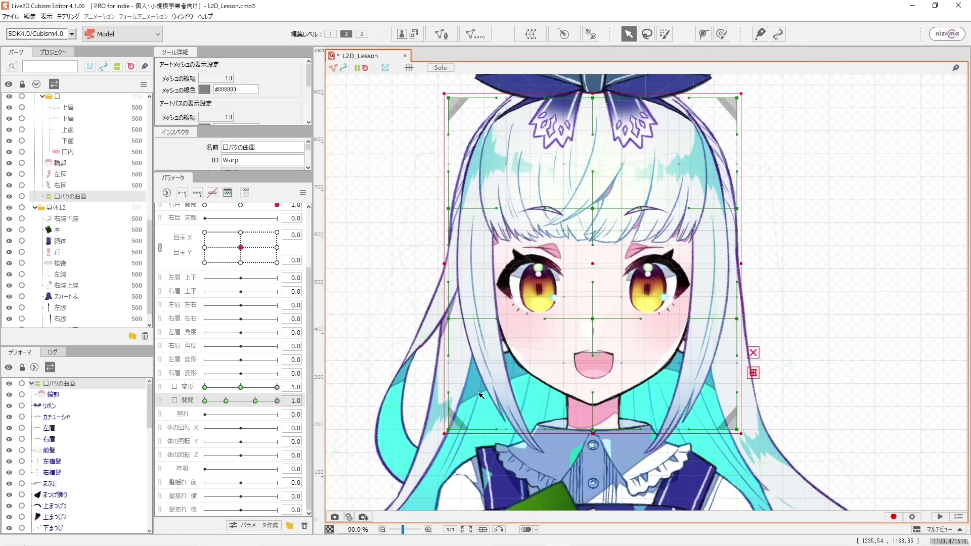
pyautogui.click(161, 390)
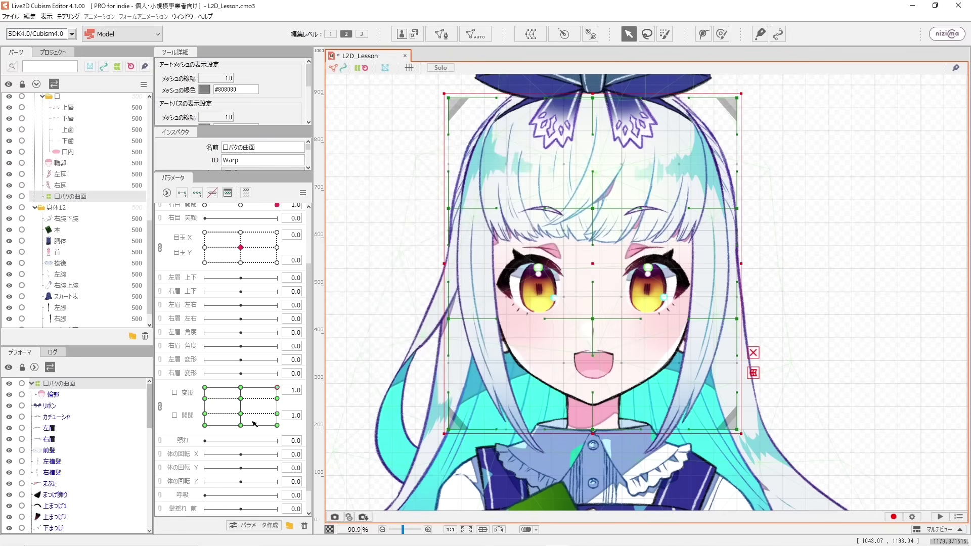
# - At 口 変形 -1.0, 口 開閉 0.0, raise the warp's bottom centre point slightly to lift the chin
pyautogui.moveTo(244, 412); pyautogui.dragTo(211, 435)
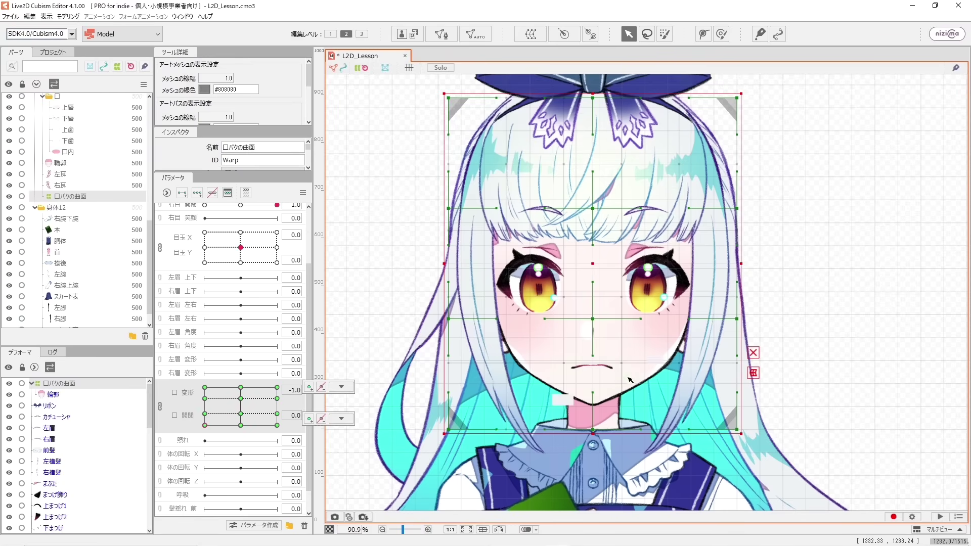
pyautogui.scroll(3, 587, 382)
pyautogui.moveTo(585, 383); pyautogui.dragTo(619, 314)
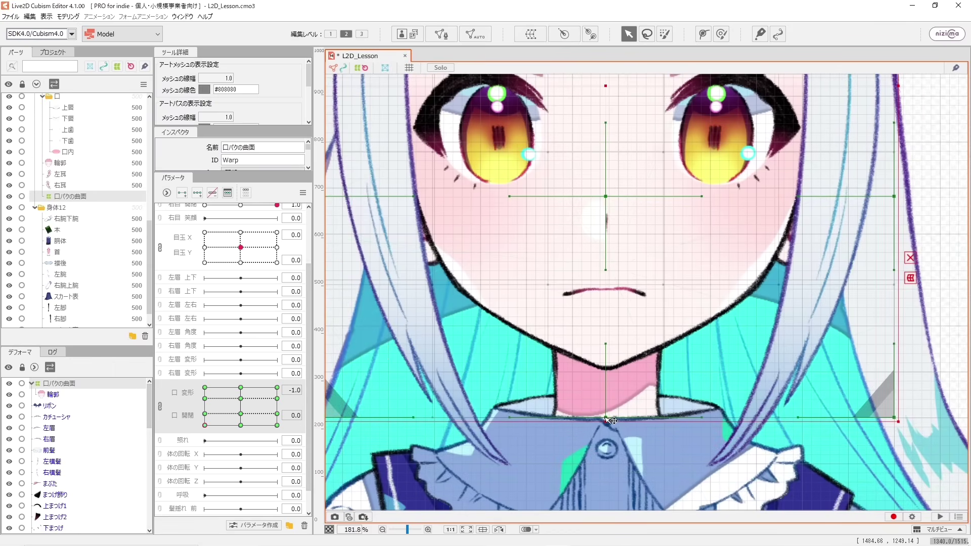
pyautogui.moveTo(606, 418); pyautogui.dragTo(606, 411)
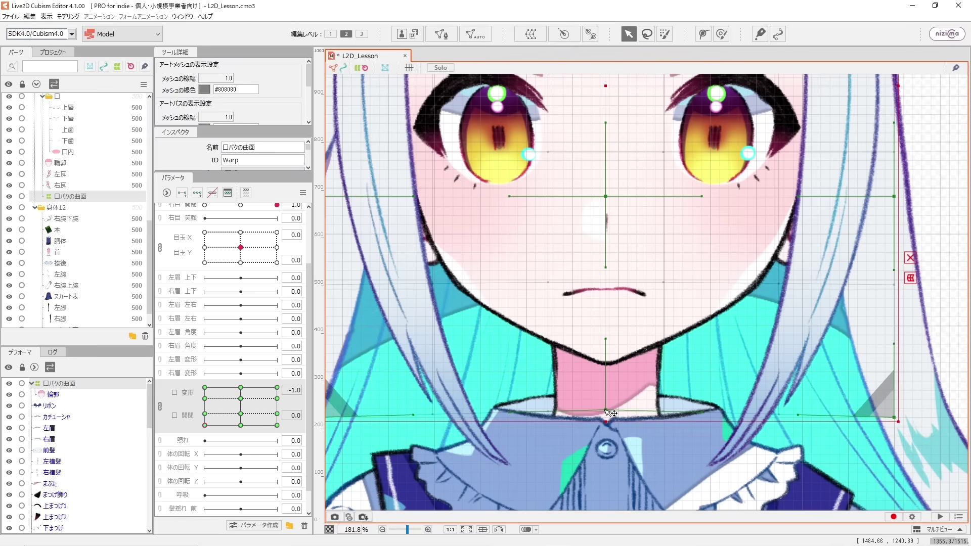
# - At 口 変形 1.0, 口 開閉 0.0, move both bottom corner points of the warp slightly outward to widen the lower face
pyautogui.moveTo(207, 425); pyautogui.dragTo(351, 451)
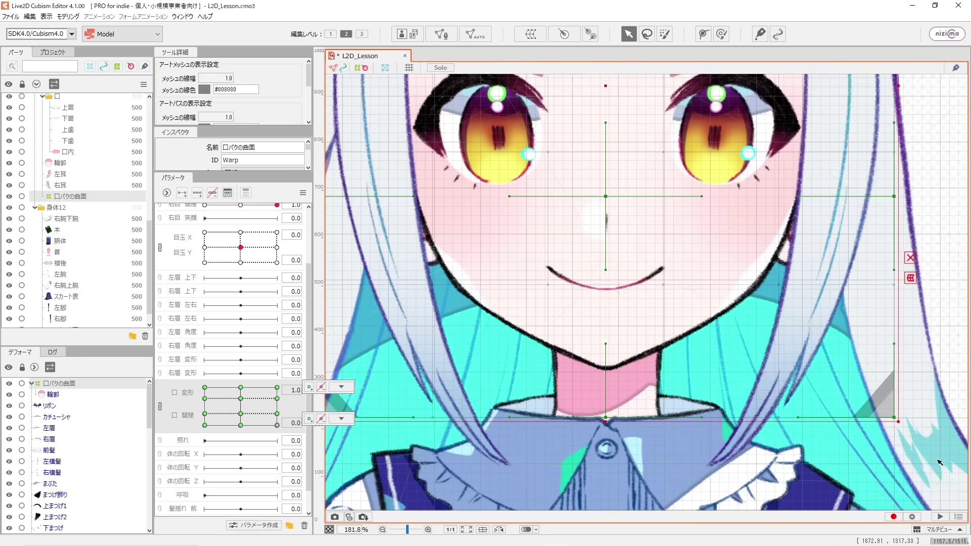
pyautogui.scroll(-2, 657, 380)
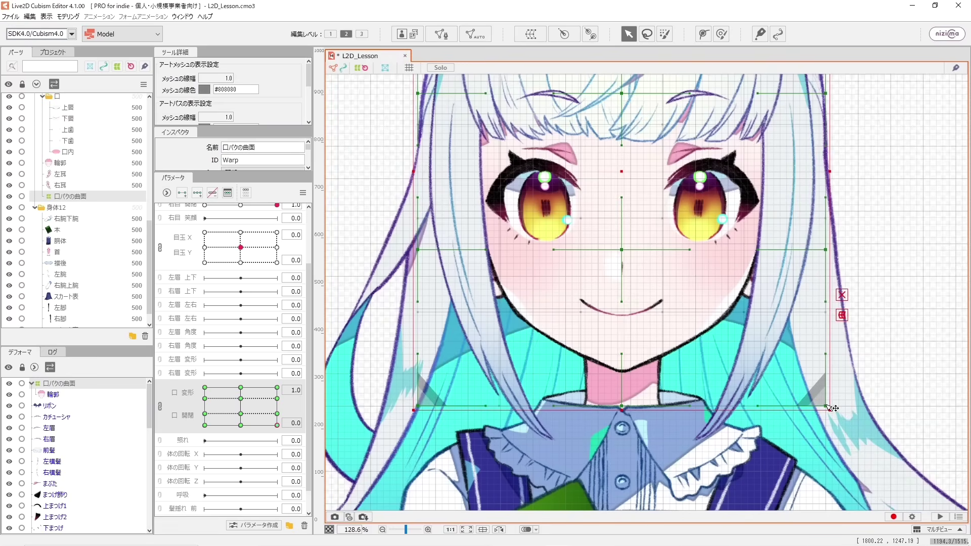
pyautogui.moveTo(830, 407); pyautogui.dragTo(836, 409)
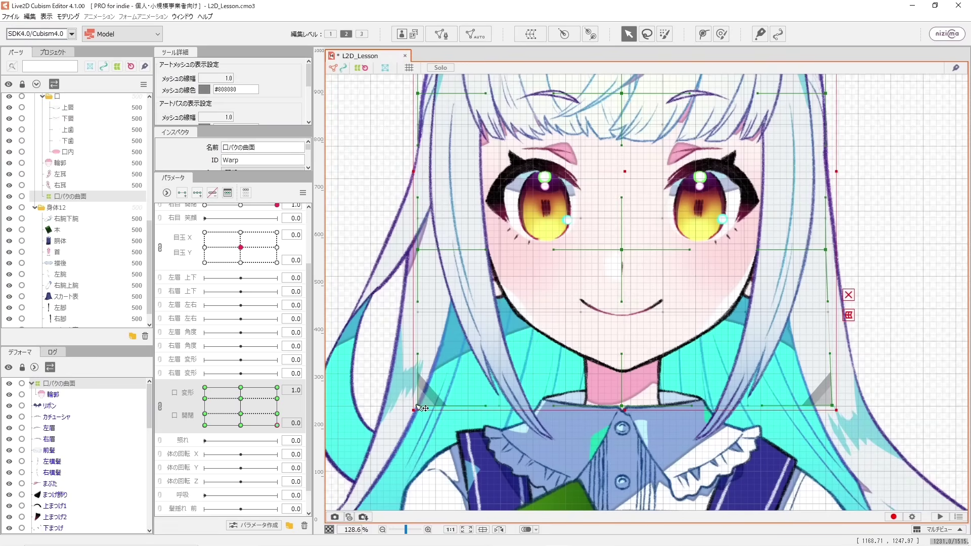
pyautogui.moveTo(419, 405); pyautogui.dragTo(408, 407)
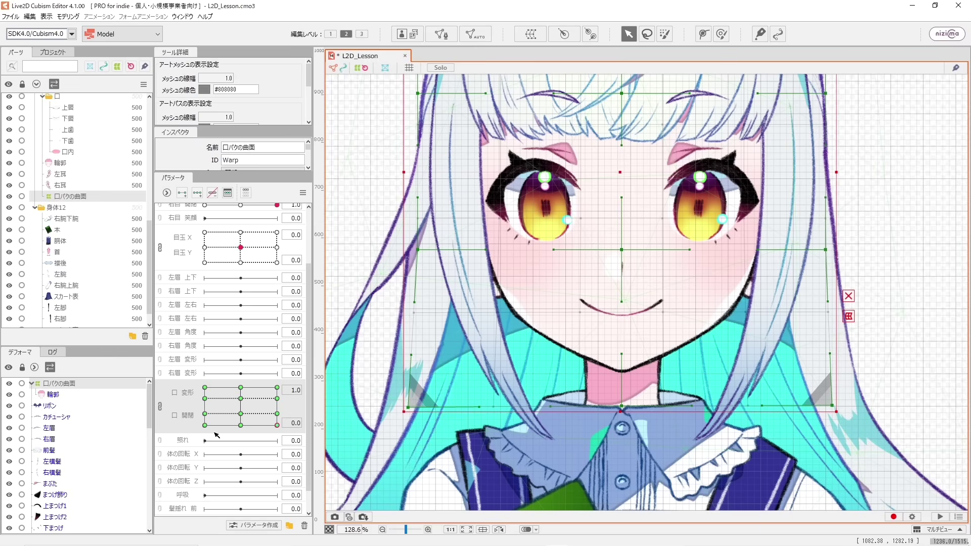
# - At 口 変形 0.0, lower the warp's bottom centre point slightly for 口 開閉 0.3, 0.7 and 1.0
pyautogui.moveTo(273, 426); pyautogui.dragTo(235, 425)
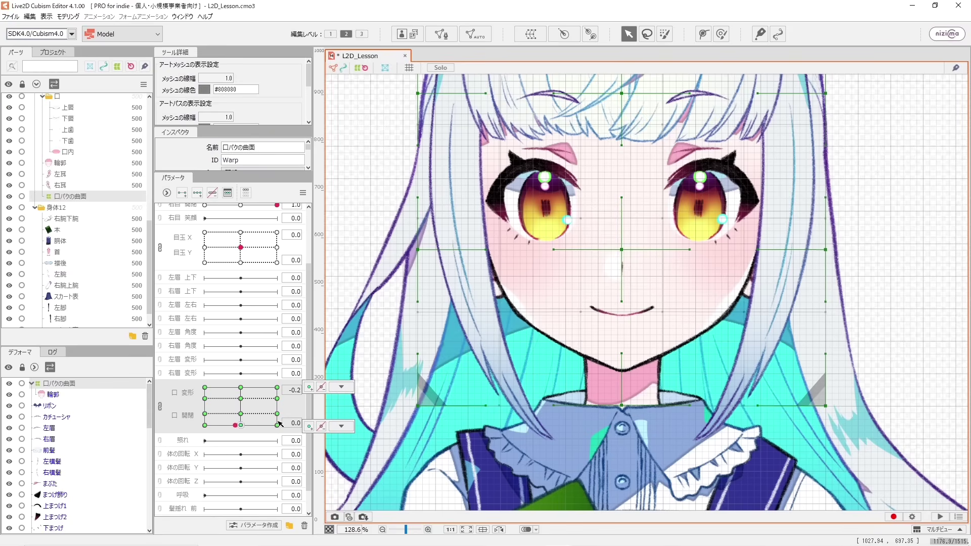
pyautogui.click(241, 414)
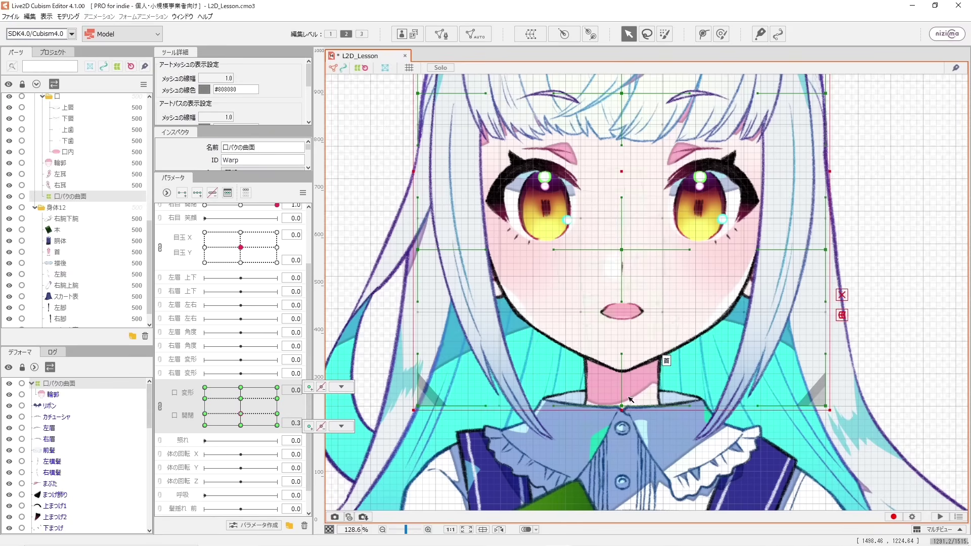
pyautogui.moveTo(622, 408); pyautogui.dragTo(622, 411)
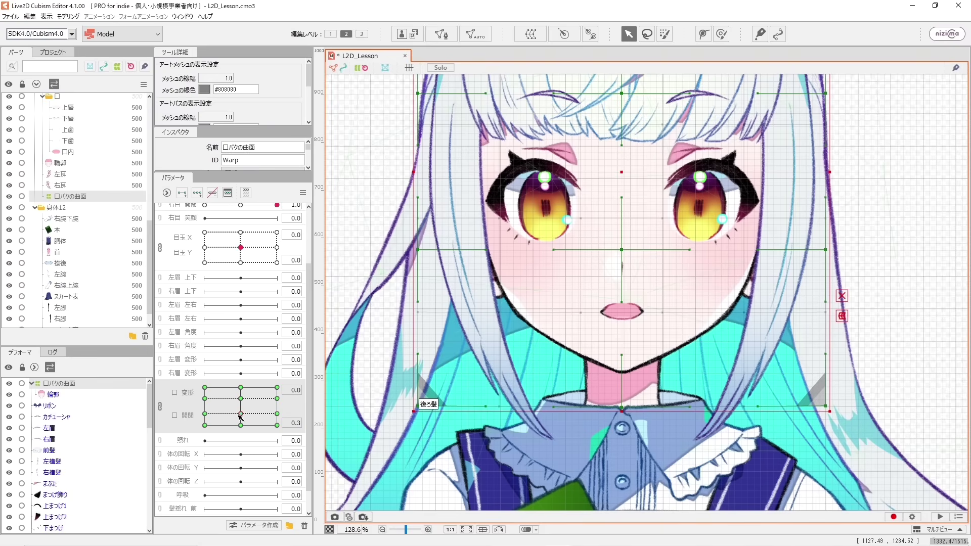
pyautogui.moveTo(241, 415)
pyautogui.mouseDown()
pyautogui.moveTo(242, 430)
pyautogui.moveTo(242, 399)
pyautogui.mouseUp()
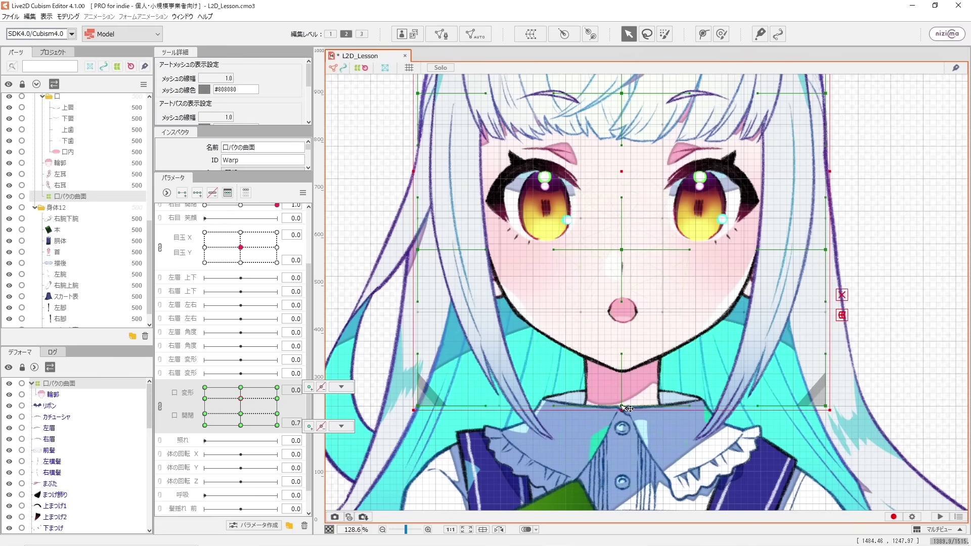
pyautogui.moveTo(626, 409); pyautogui.dragTo(626, 411)
pyautogui.moveTo(238, 400)
pyautogui.mouseDown()
pyautogui.moveTo(244, 404)
pyautogui.moveTo(240, 387)
pyautogui.mouseUp()
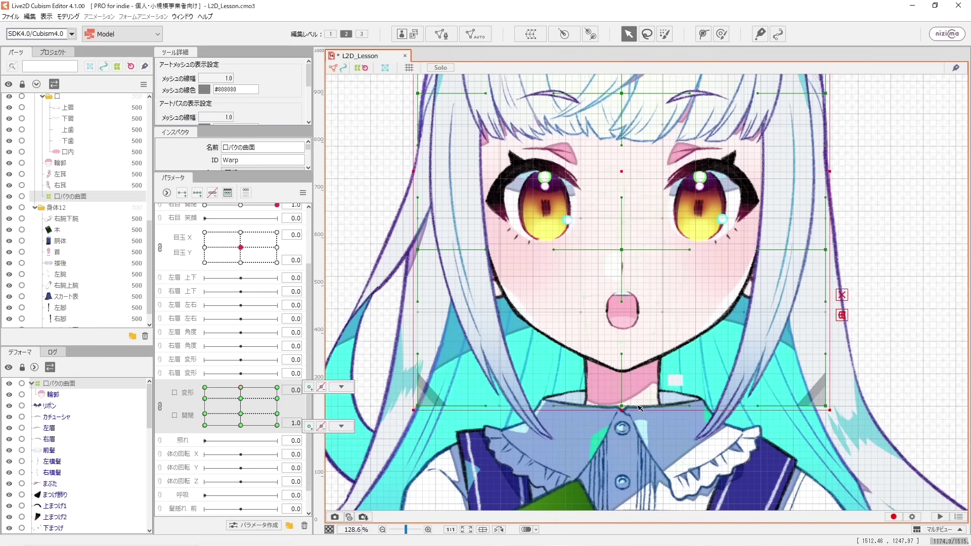
pyautogui.moveTo(627, 408); pyautogui.dragTo(630, 416)
# - Copy the warp's form at 口 変形 0.0, 口 開閉 0.3 and paste it at 口 変形 -1.0, 口 開閉 0.7
pyautogui.moveTo(240, 388); pyautogui.dragTo(241, 413)
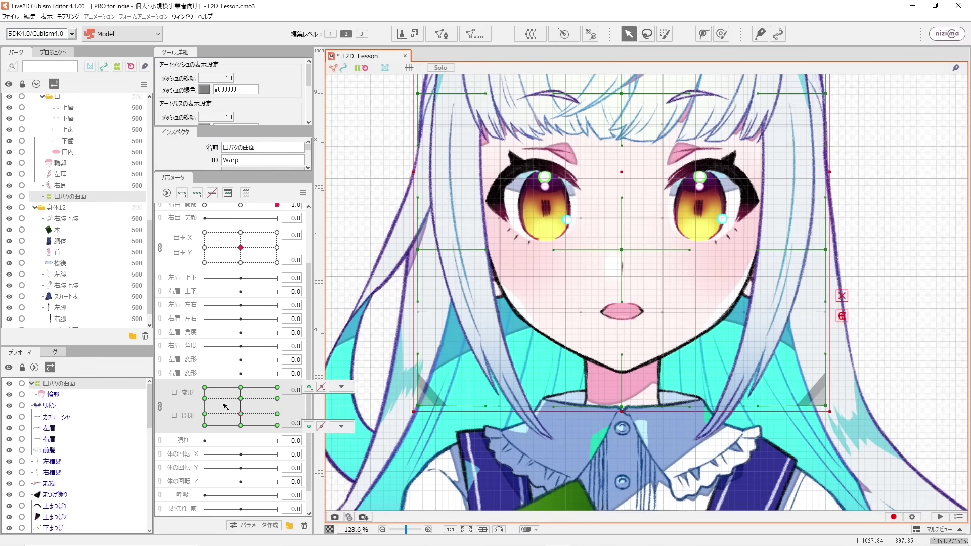
pyautogui.click(342, 387)
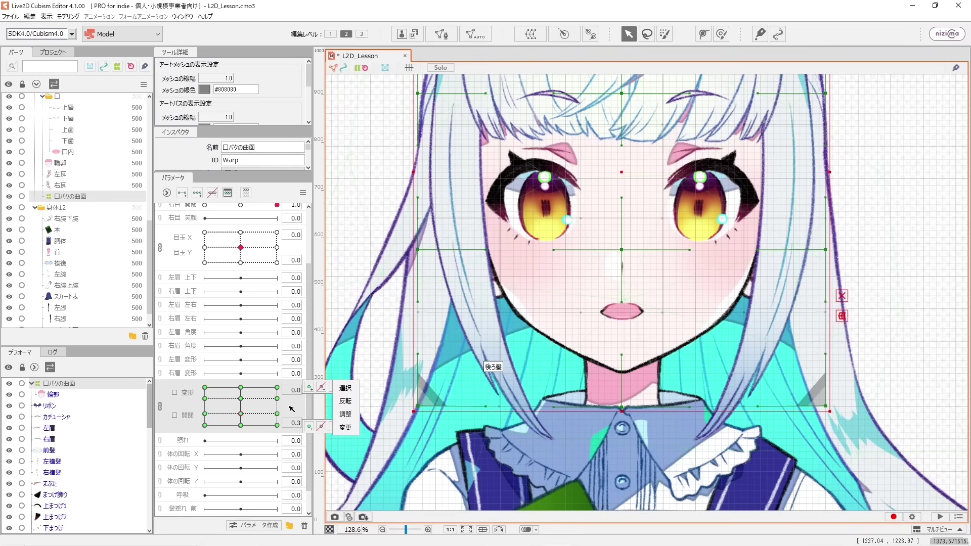
pyautogui.click(226, 423)
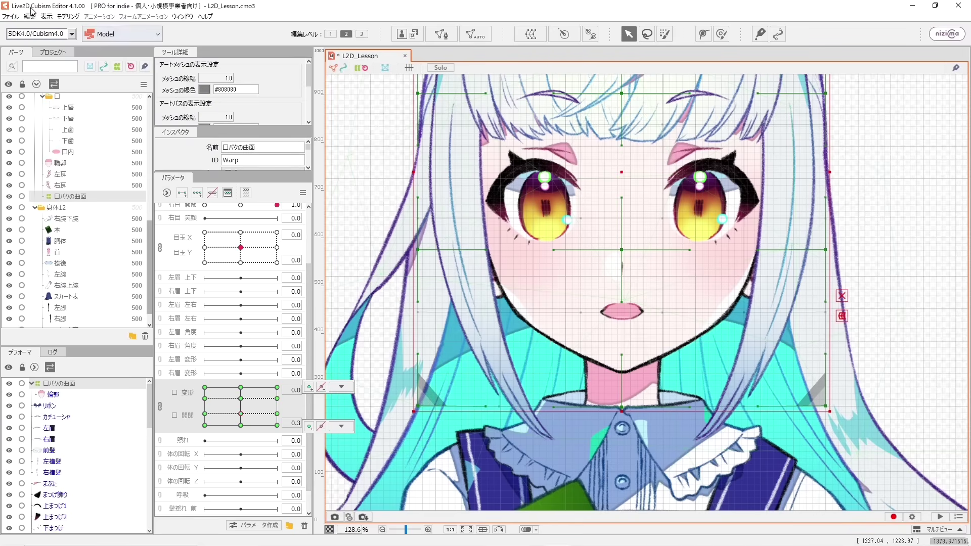
pyautogui.click(68, 16)
pyautogui.moveTo(142, 99)
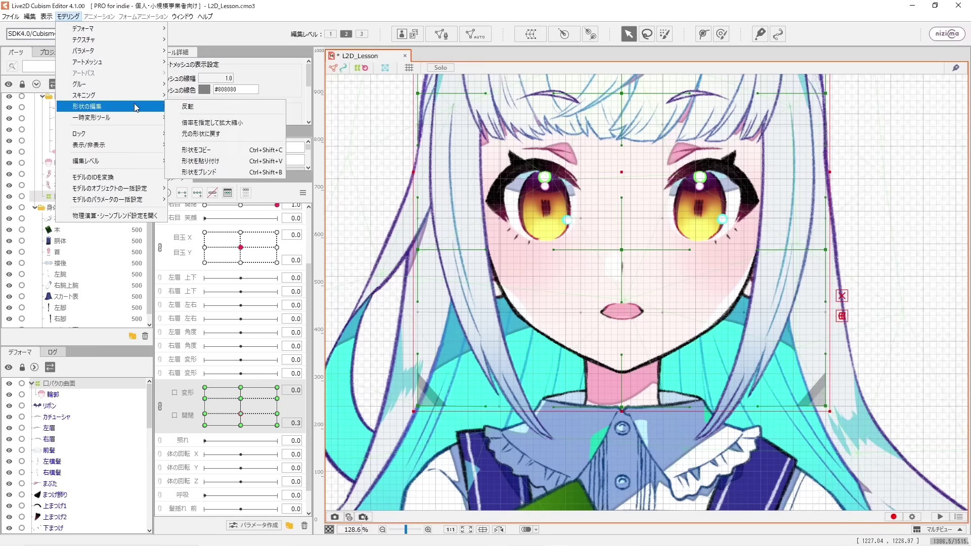
pyautogui.click(219, 154)
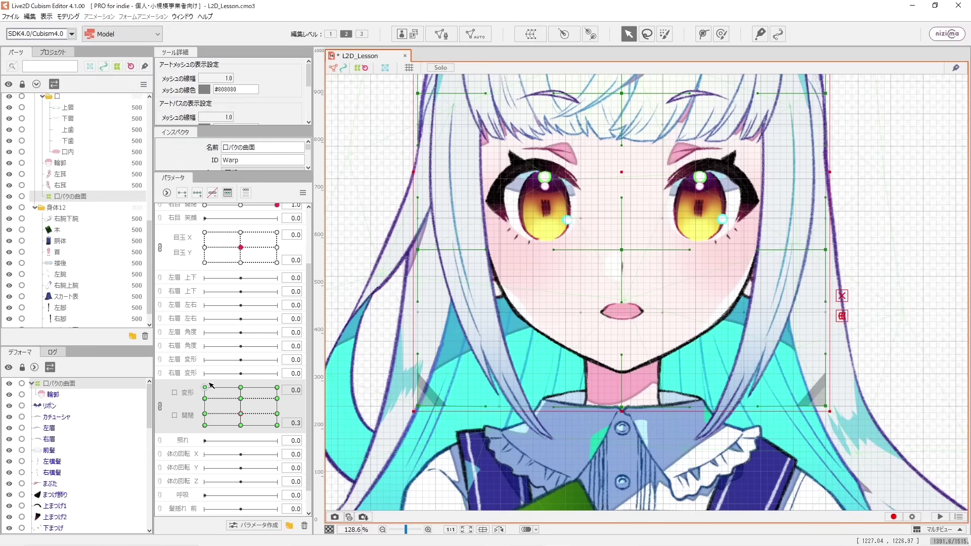
pyautogui.click(206, 403)
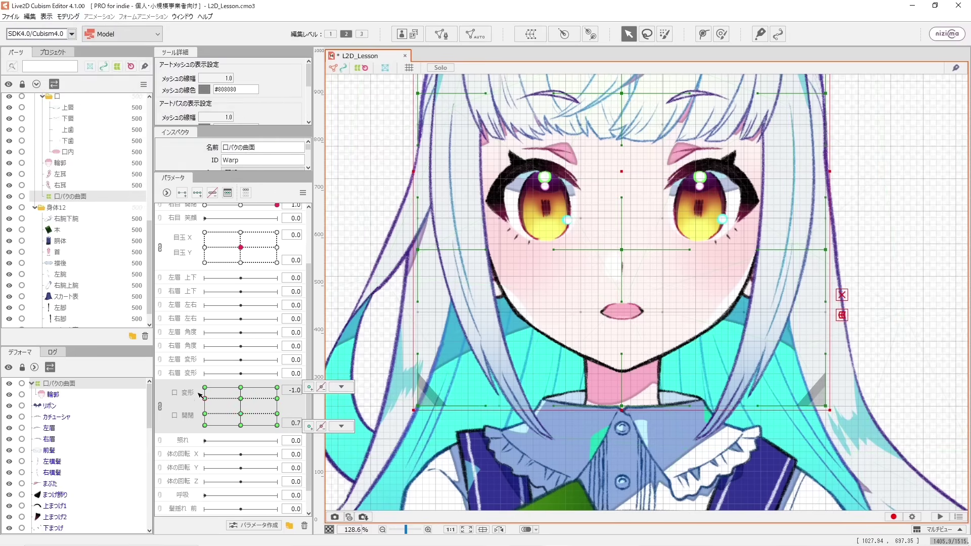
pyautogui.click(67, 16)
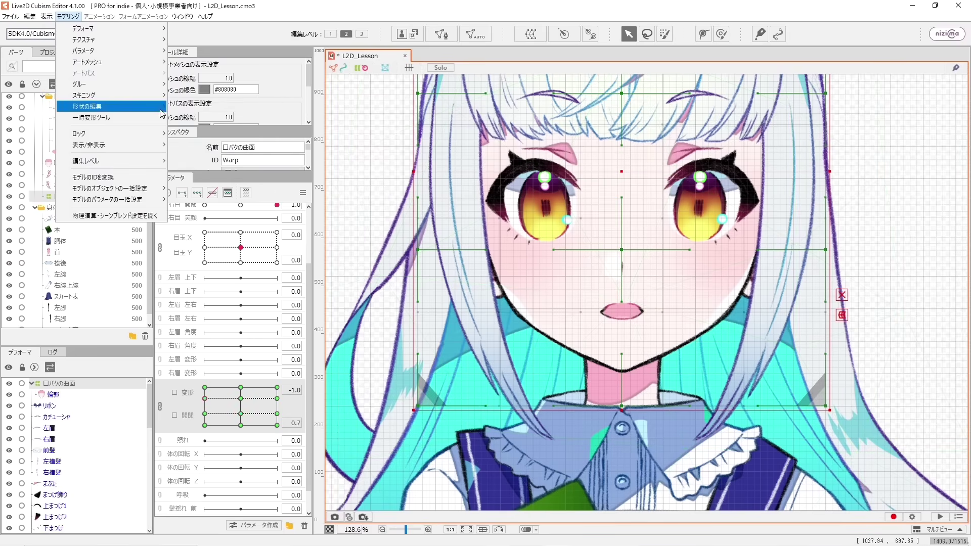
pyautogui.moveTo(126, 106)
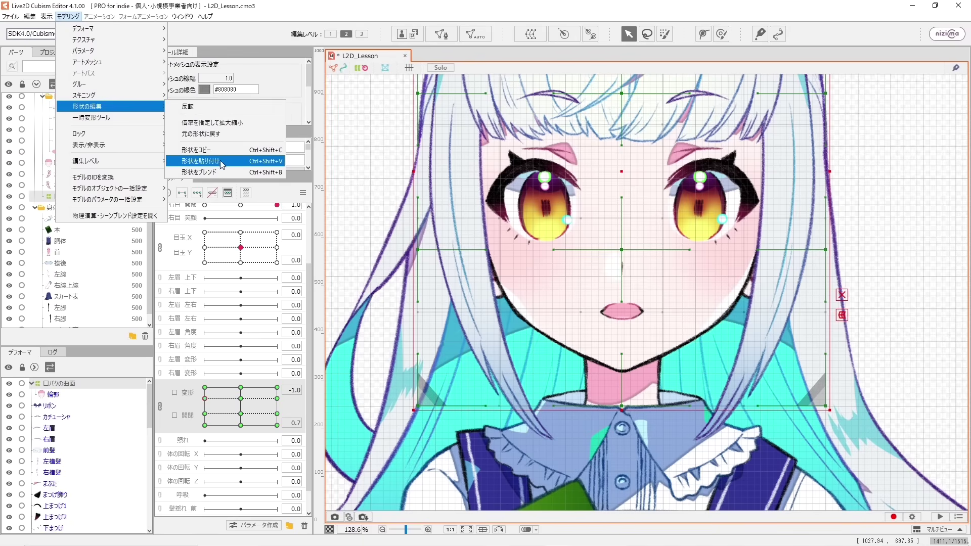
pyautogui.press('Return')
# - At 口 変形 -1.0, 口 開閉 0.3, lower the warp's bottom centre point slightly and move its bottom corners slightly outward
pyautogui.moveTo(205, 399); pyautogui.dragTo(207, 414)
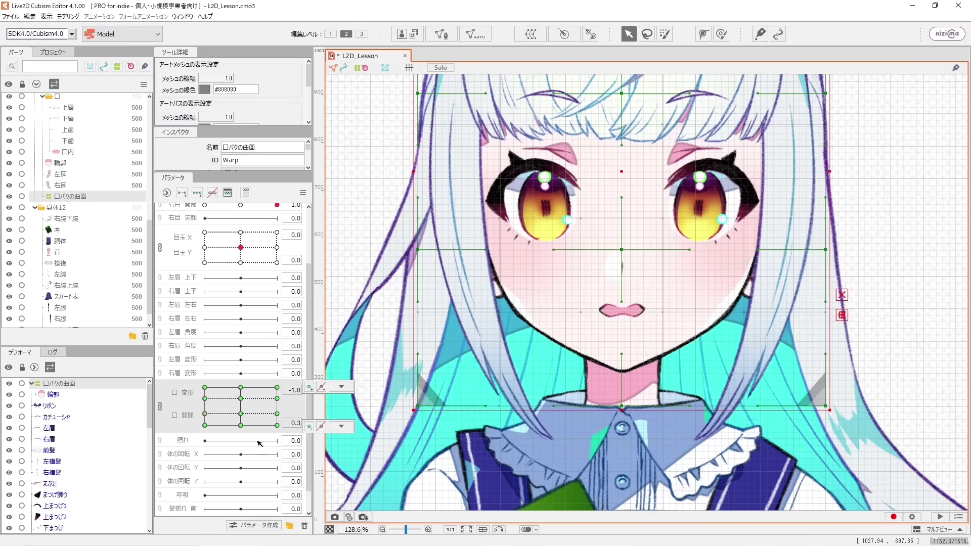
pyautogui.scroll(3, 620, 407)
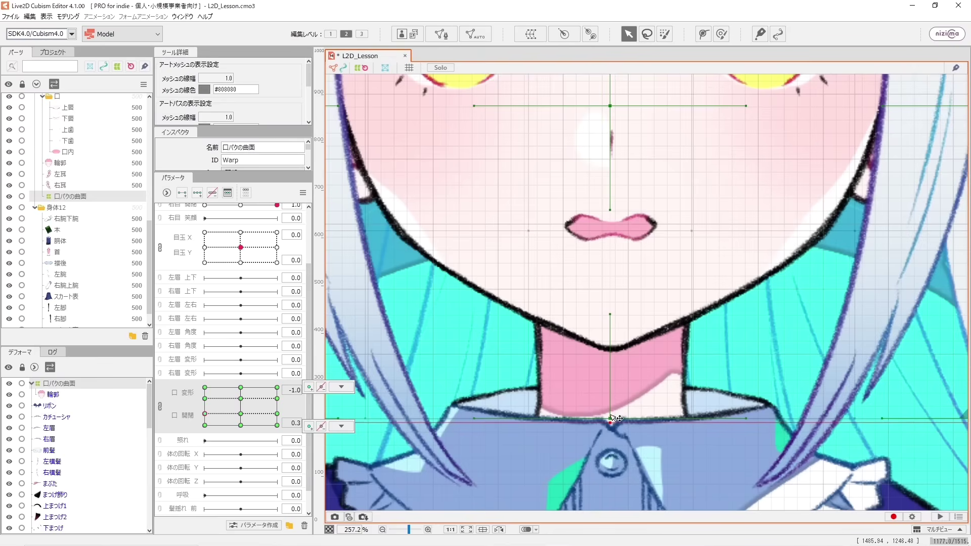
pyautogui.moveTo(611, 416); pyautogui.dragTo(612, 420)
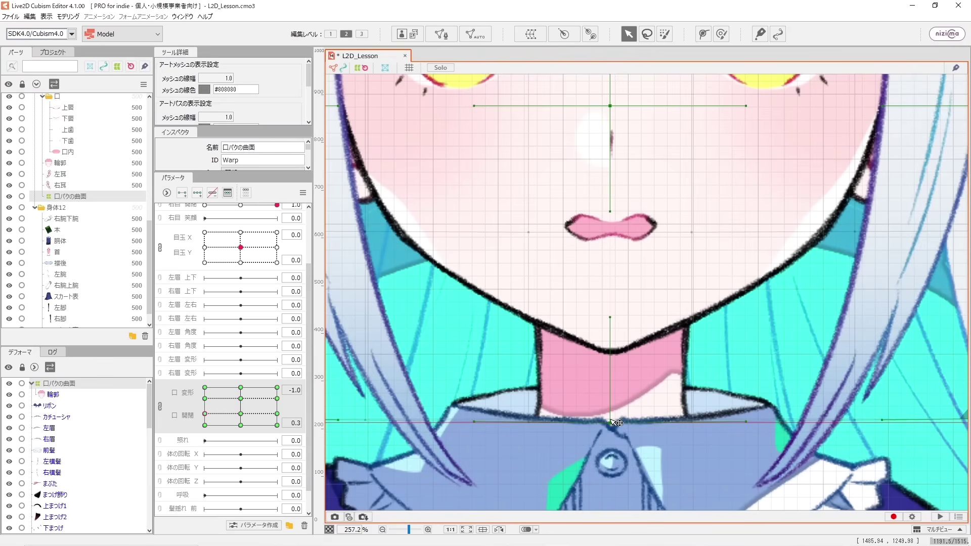
pyautogui.scroll(-3, 612, 371)
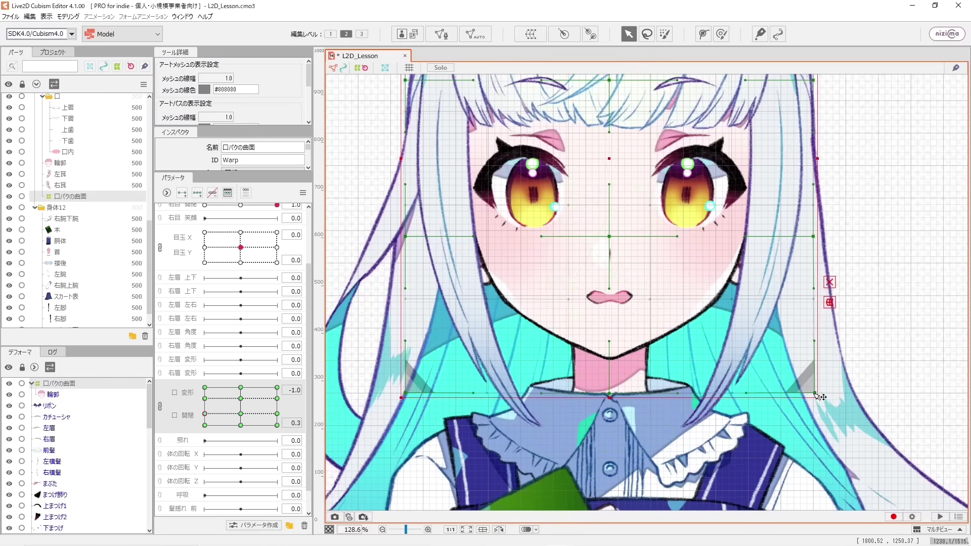
pyautogui.moveTo(819, 396); pyautogui.dragTo(821, 398)
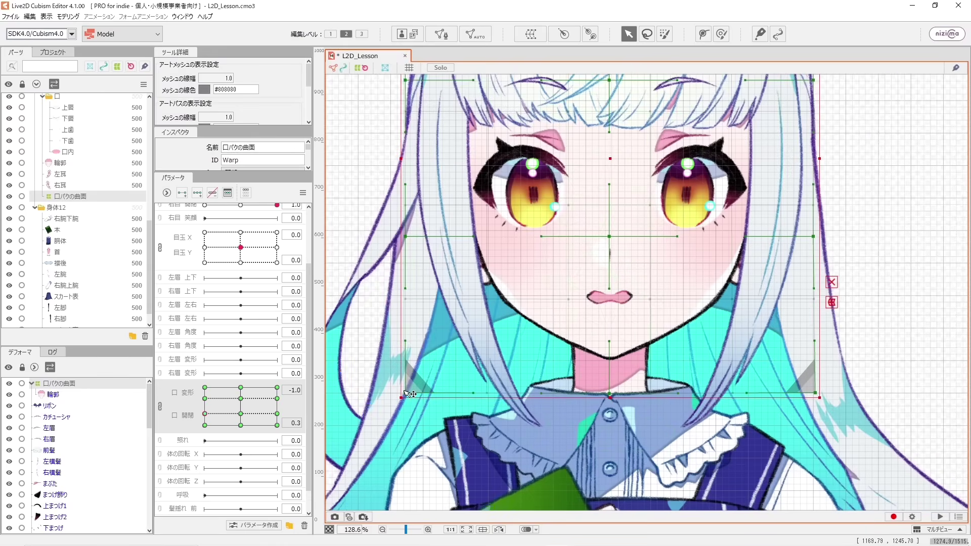
pyautogui.moveTo(404, 390); pyautogui.dragTo(402, 390)
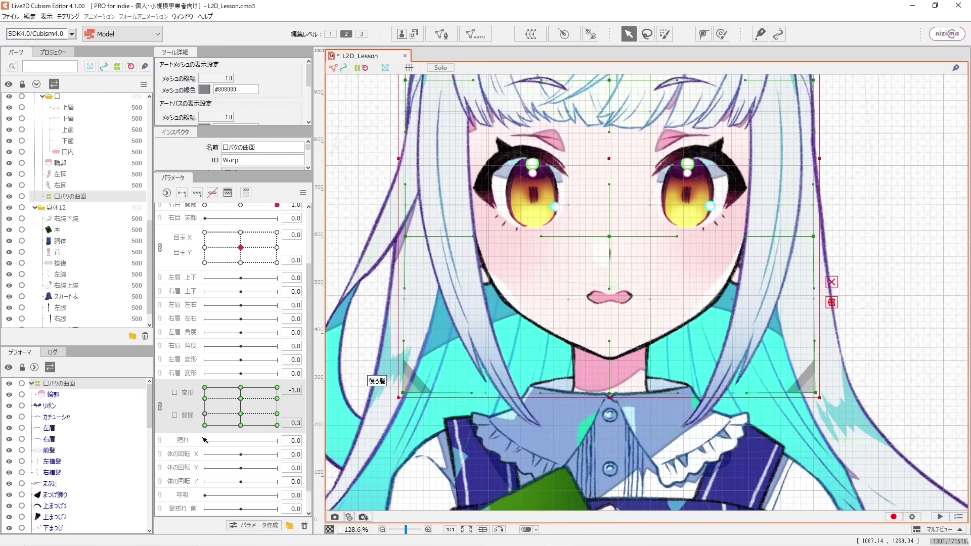
# - At 口 変形 1.0, 口 開閉 0.3, move the warp's bottom corners slightly outward and lower its bottom centre point slightly
pyautogui.moveTo(205, 415); pyautogui.dragTo(270, 425)
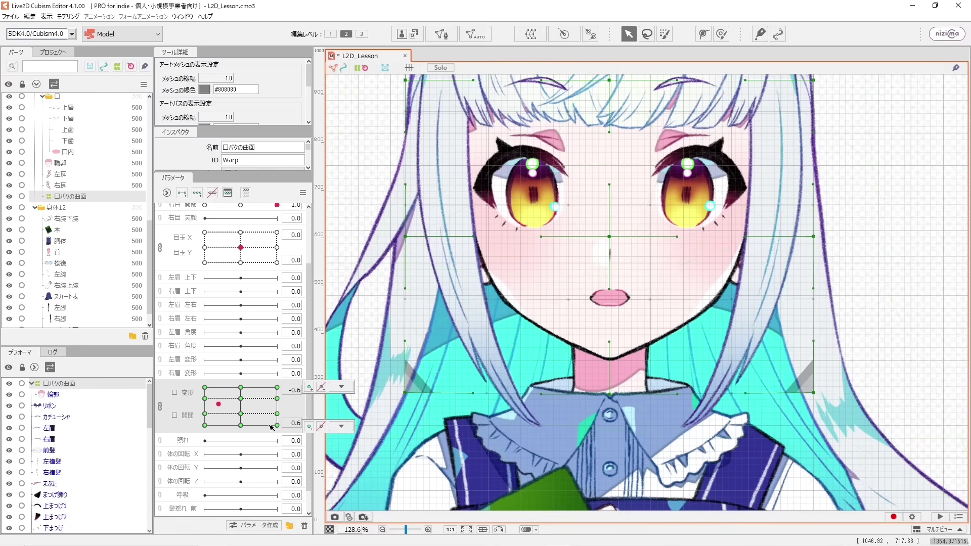
pyautogui.click(276, 415)
pyautogui.click(342, 426)
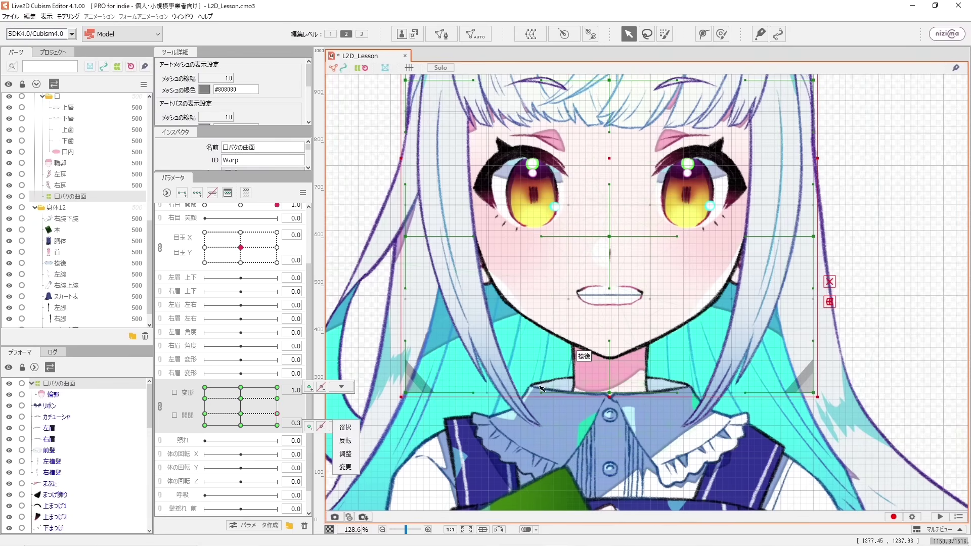
pyautogui.click(818, 394)
pyautogui.moveTo(818, 394); pyautogui.dragTo(821, 393)
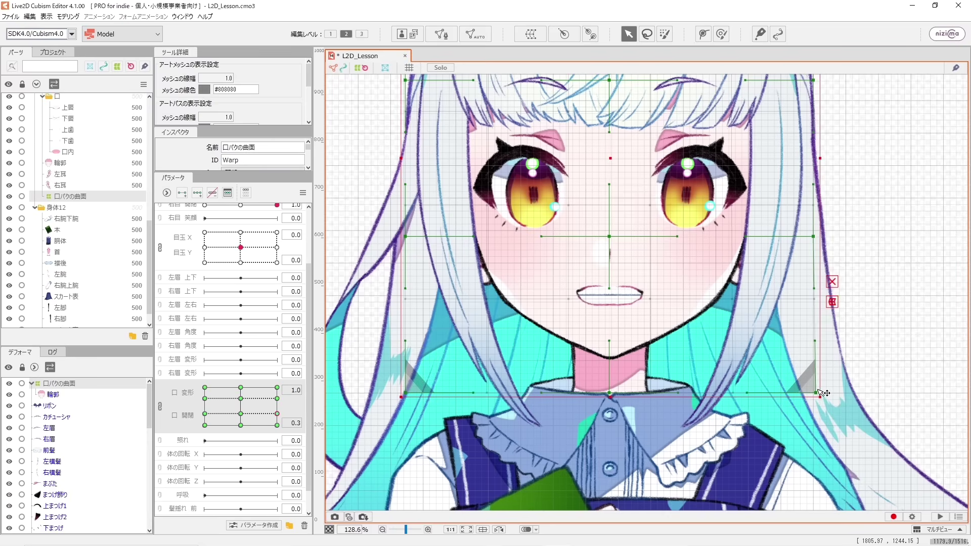
pyautogui.moveTo(412, 398); pyautogui.dragTo(409, 398)
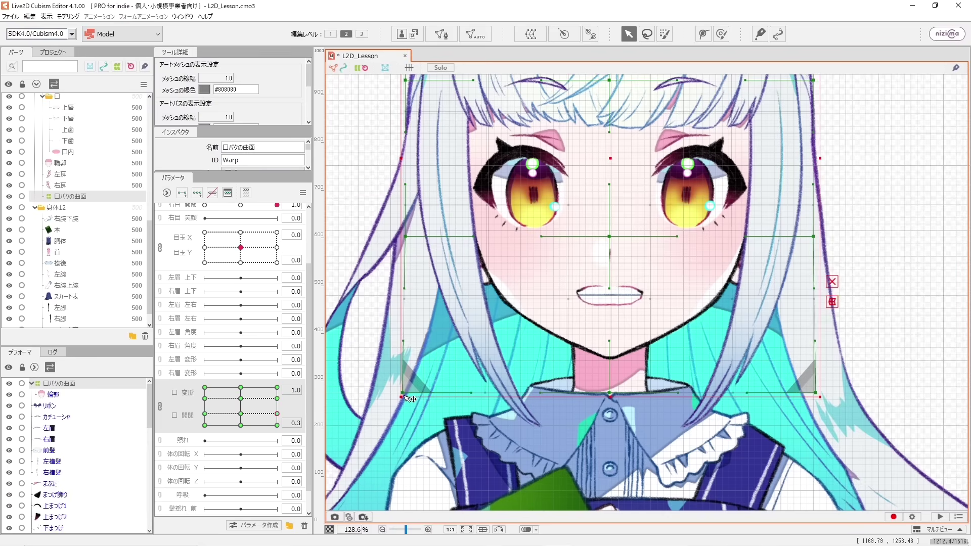
pyautogui.moveTo(274, 413)
pyautogui.mouseDown()
pyautogui.moveTo(277, 401)
pyautogui.moveTo(277, 423)
pyautogui.moveTo(274, 414)
pyautogui.moveTo(285, 413)
pyautogui.mouseUp()
pyautogui.click(246, 420)
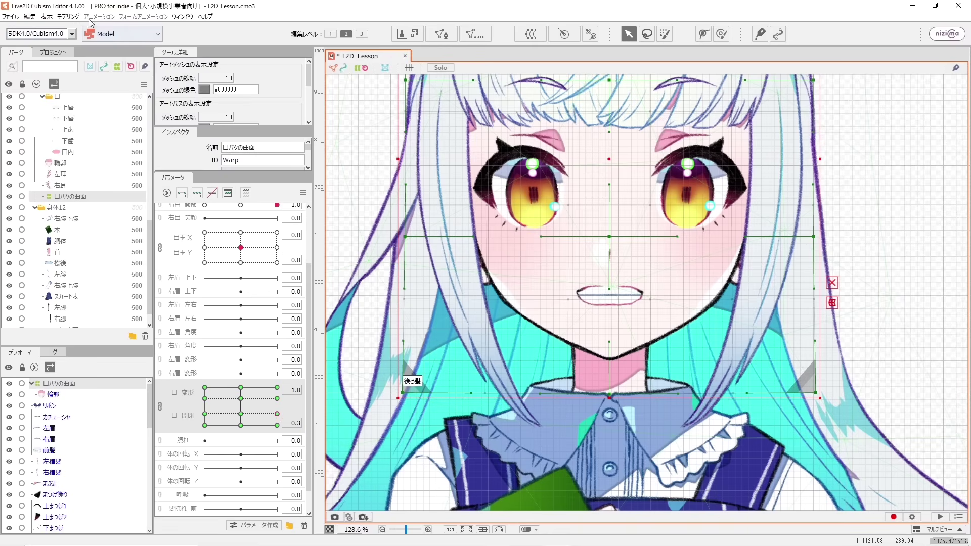
# - Copy the warp's form at 口 変形 1.0, 口 開閉 0.3 and paste it at 口 変形 -1.0, 口 開閉 1.0
pyautogui.click(68, 16)
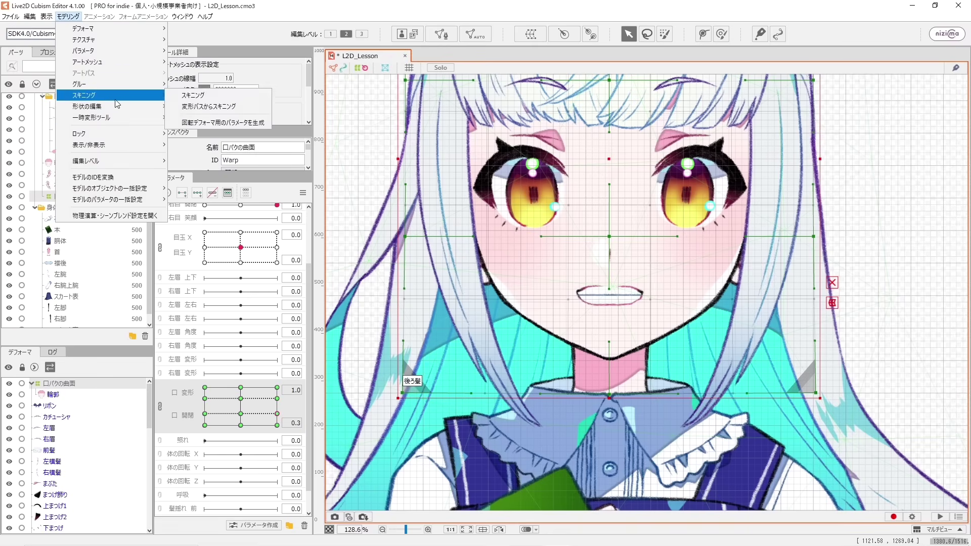
pyautogui.moveTo(111, 110)
pyautogui.click(237, 151)
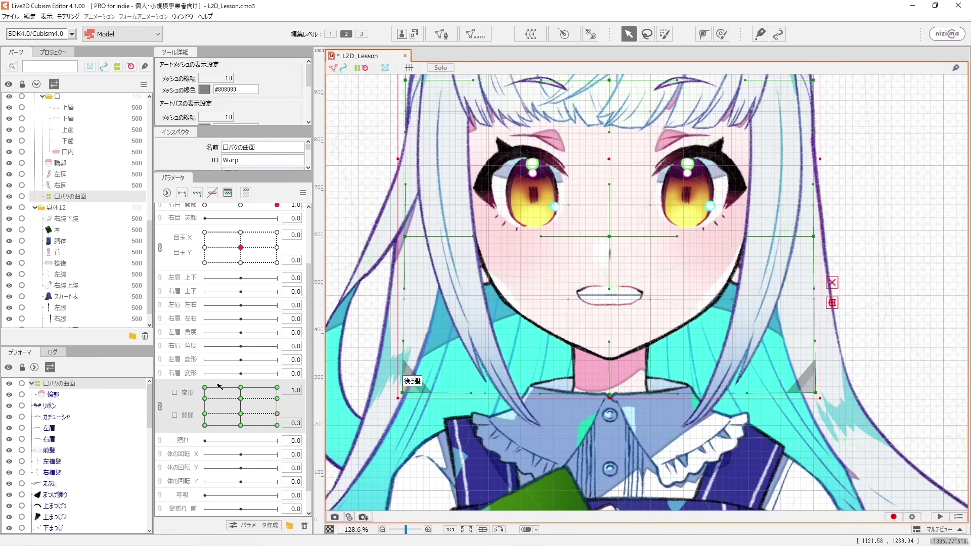
pyautogui.click(210, 392)
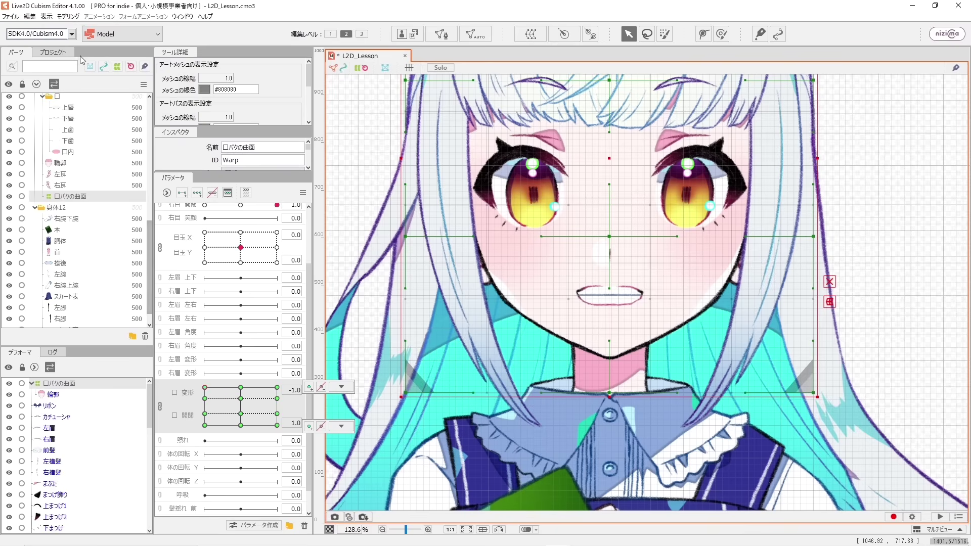
pyautogui.click(68, 16)
pyautogui.moveTo(157, 106)
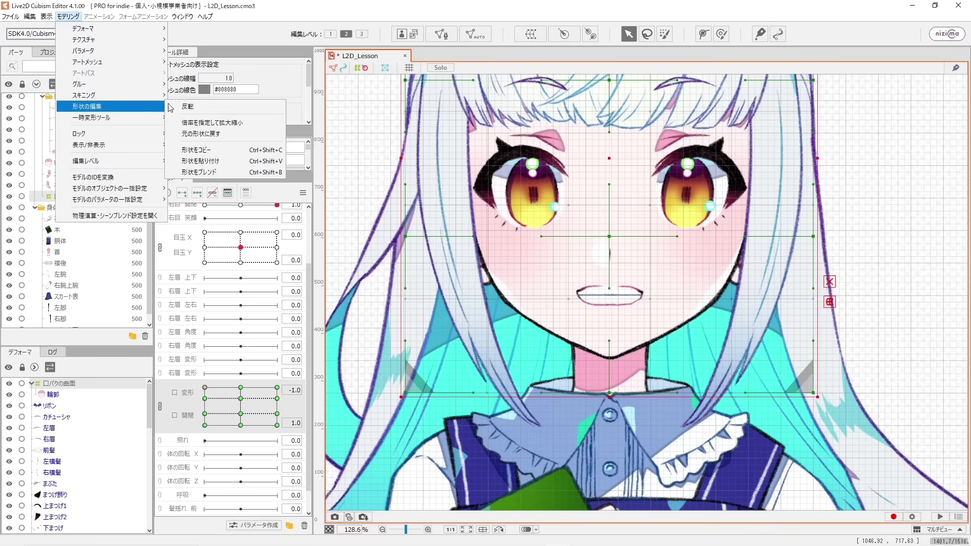
pyautogui.click(245, 160)
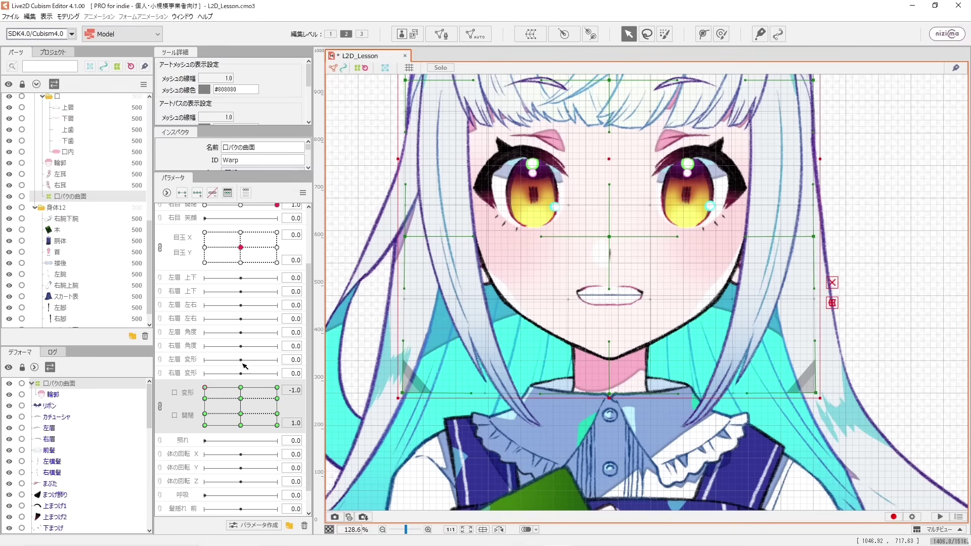
# - At 口 変形 1.0, 口 開閉 0.7, lower the warp's bottom centre point and move both bottom corners slightly outward
pyautogui.moveTo(212, 397); pyautogui.dragTo(276, 402)
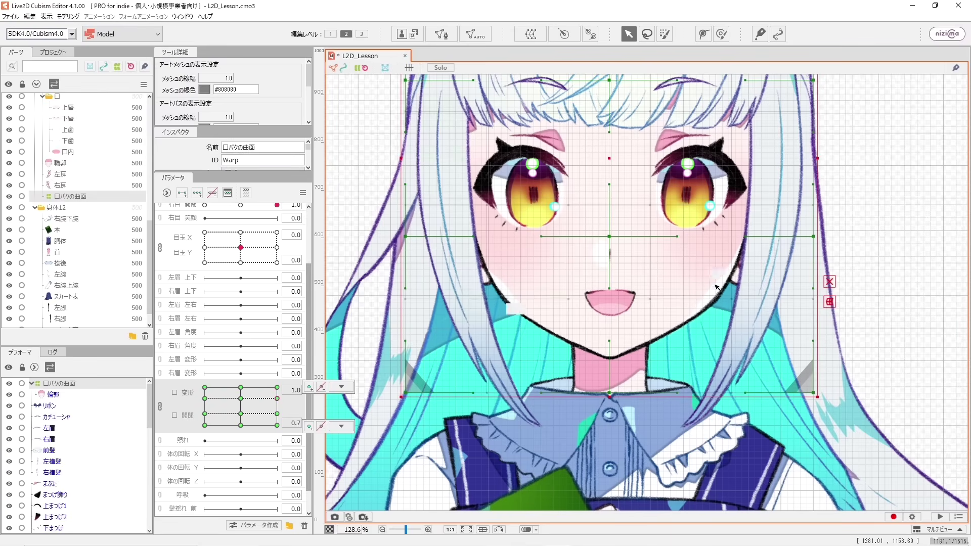
pyautogui.moveTo(609, 393); pyautogui.dragTo(609, 398)
pyautogui.moveTo(813, 393); pyautogui.dragTo(816, 393)
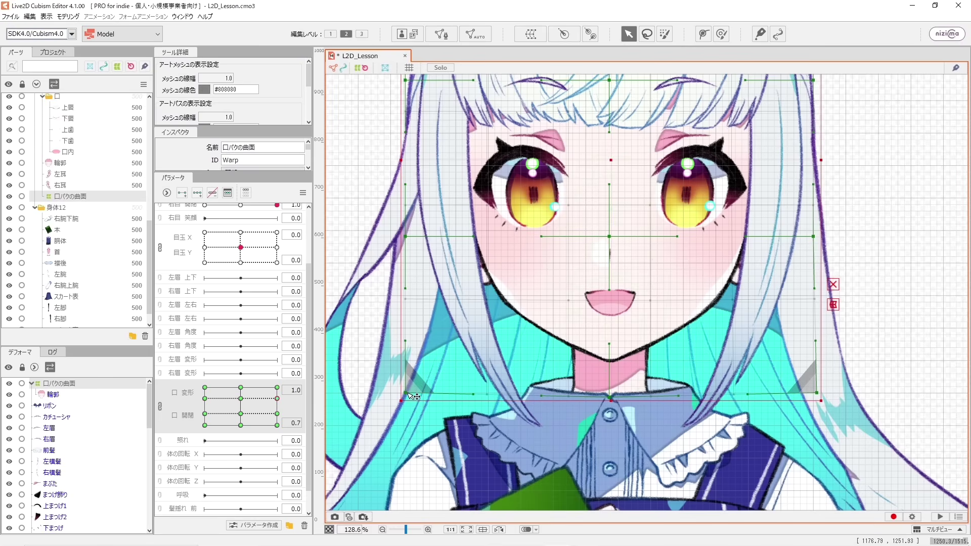
pyautogui.moveTo(409, 395); pyautogui.dragTo(402, 397)
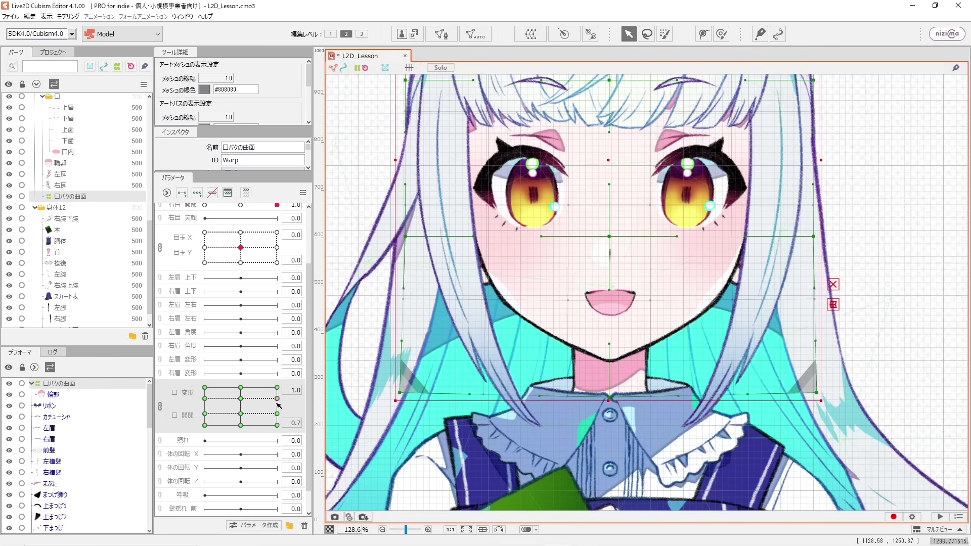
# - At 口 変形 1.0, 口 開閉 1.0, lower the warp's bottom centre point further and widen both bottom corners outward
pyautogui.moveTo(278, 404)
pyautogui.mouseDown()
pyautogui.moveTo(278, 422)
pyautogui.moveTo(279, 402)
pyautogui.mouseUp()
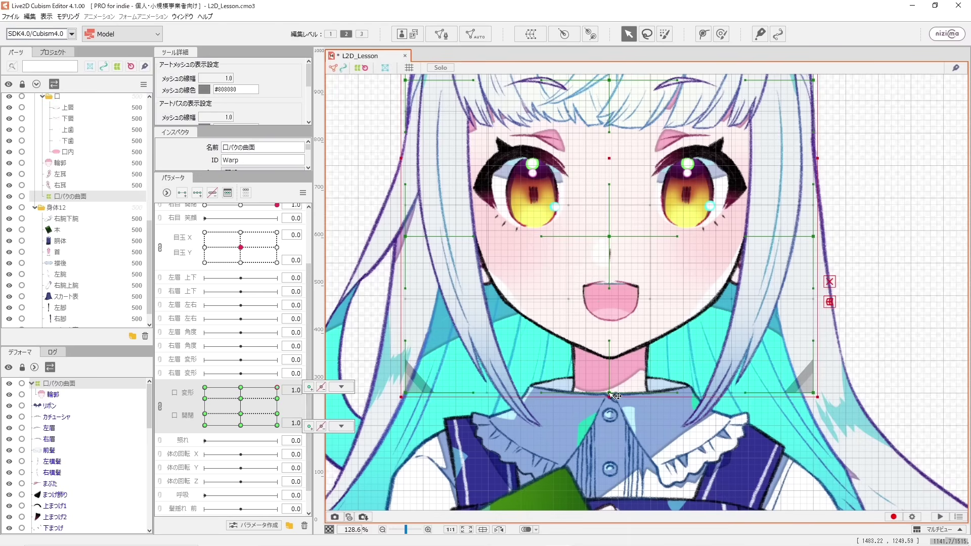
pyautogui.moveTo(615, 396); pyautogui.dragTo(609, 406)
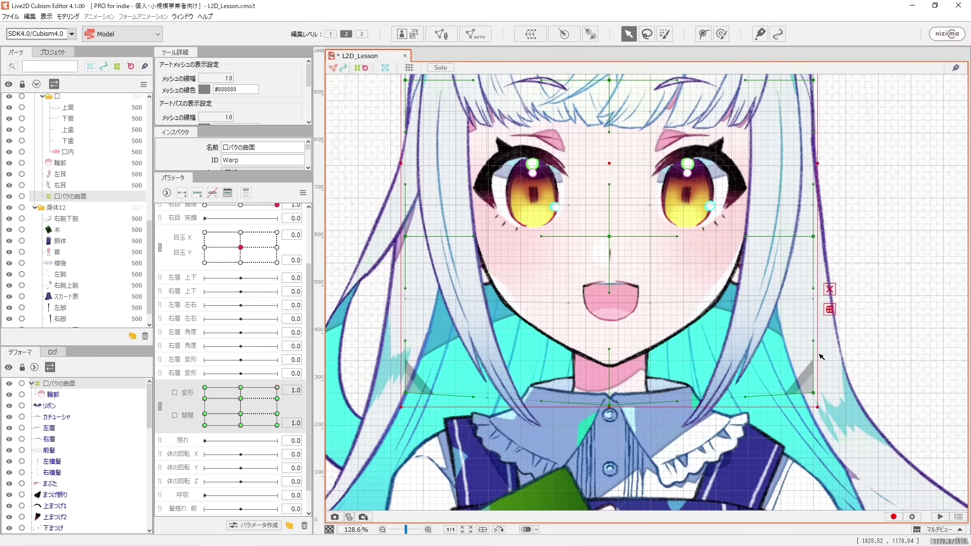
pyautogui.moveTo(814, 392); pyautogui.dragTo(819, 393)
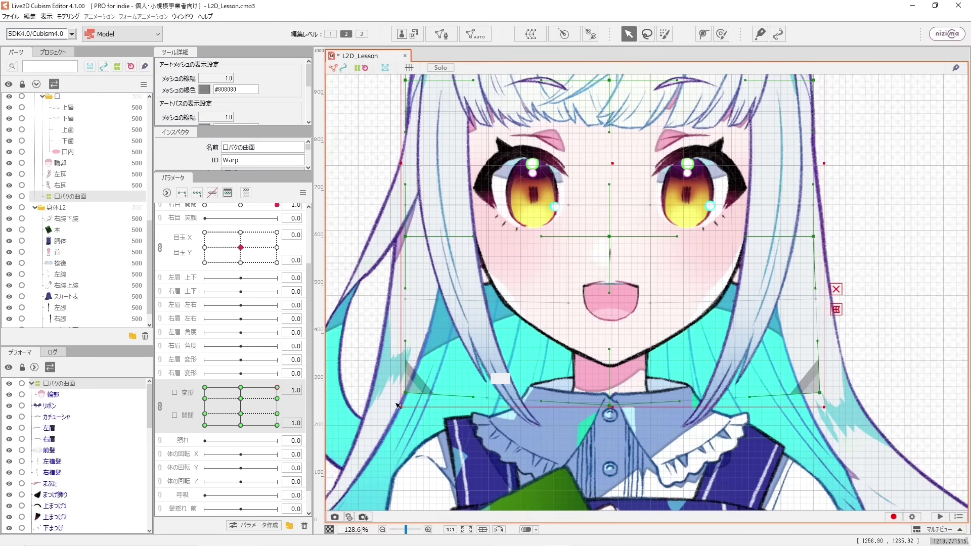
pyautogui.moveTo(411, 397); pyautogui.dragTo(401, 396)
# - Deselect the warp and vary 口 変形 and 口 開閉 to check how the face outline follows the mouth
pyautogui.moveTo(277, 389); pyautogui.dragTo(166, 393)
pyautogui.click(365, 128)
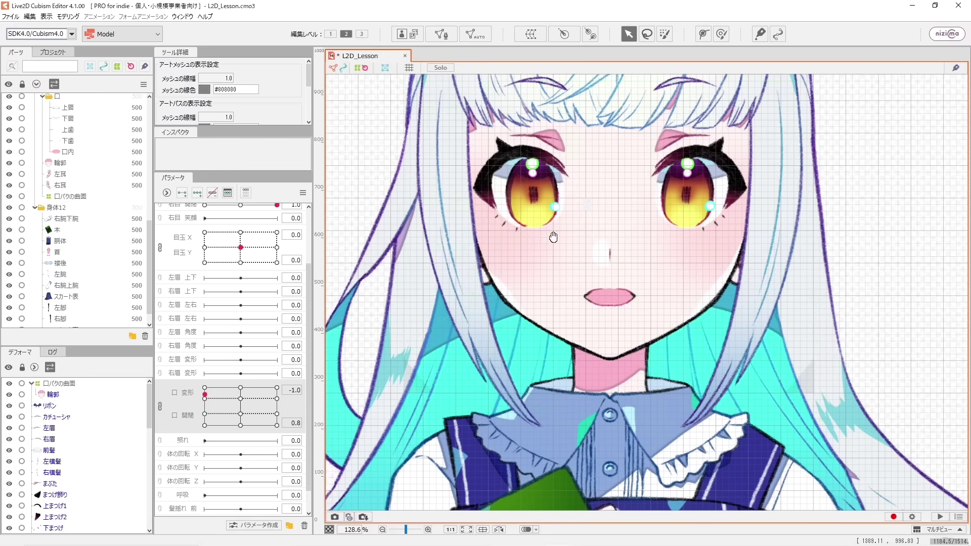
pyautogui.moveTo(205, 395); pyautogui.dragTo(273, 389)
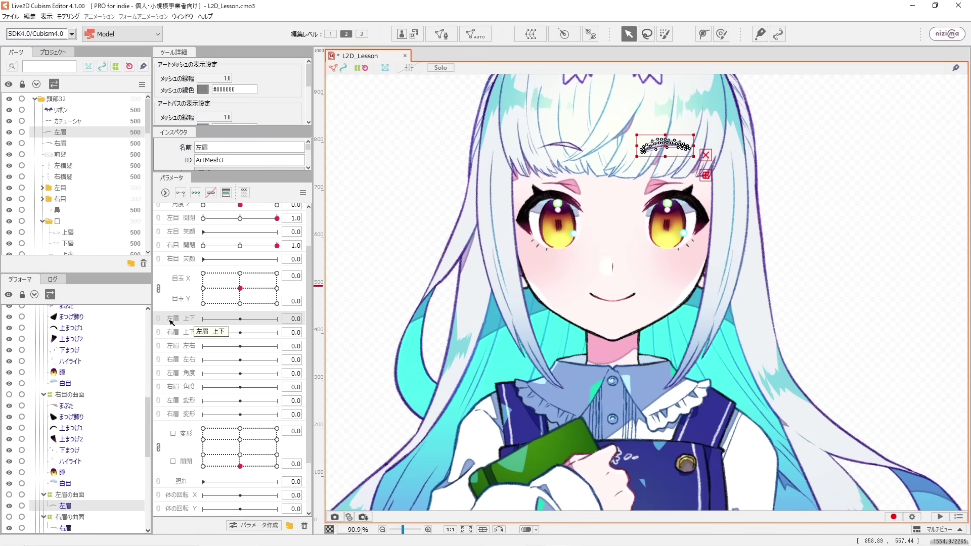
# - Add three keys on 左眉 上下 for the 左眉 mesh, lowering the eyebrow at -1.0 and raising it at 1.0
pyautogui.click(185, 193)
pyautogui.moveTo(239, 319); pyautogui.dragTo(194, 319)
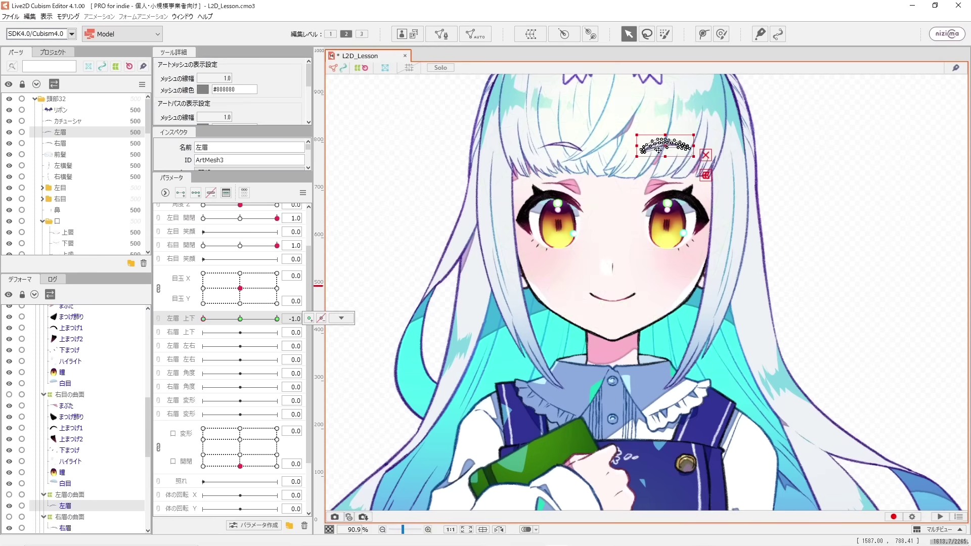
pyautogui.moveTo(665, 147); pyautogui.dragTo(661, 160)
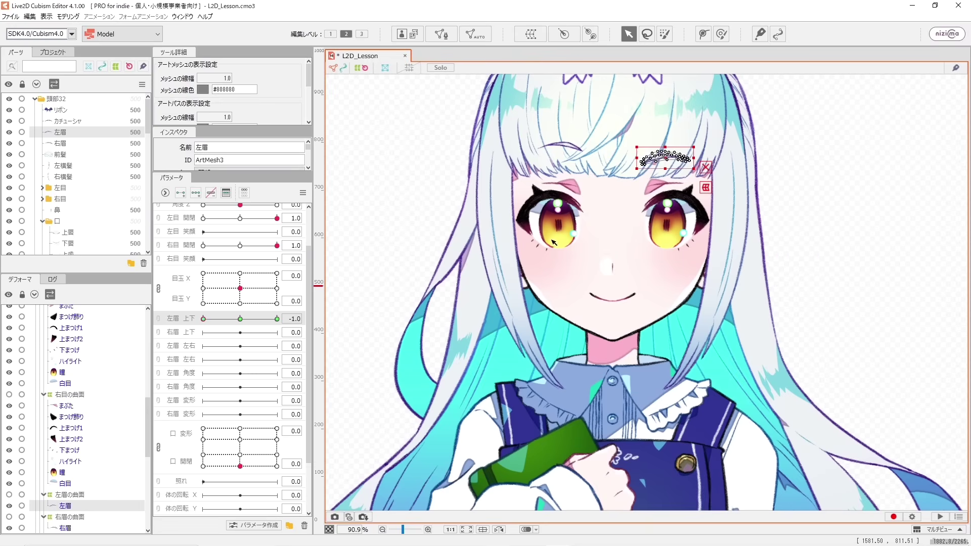
pyautogui.moveTo(203, 319); pyautogui.dragTo(276, 319)
pyautogui.click(321, 319)
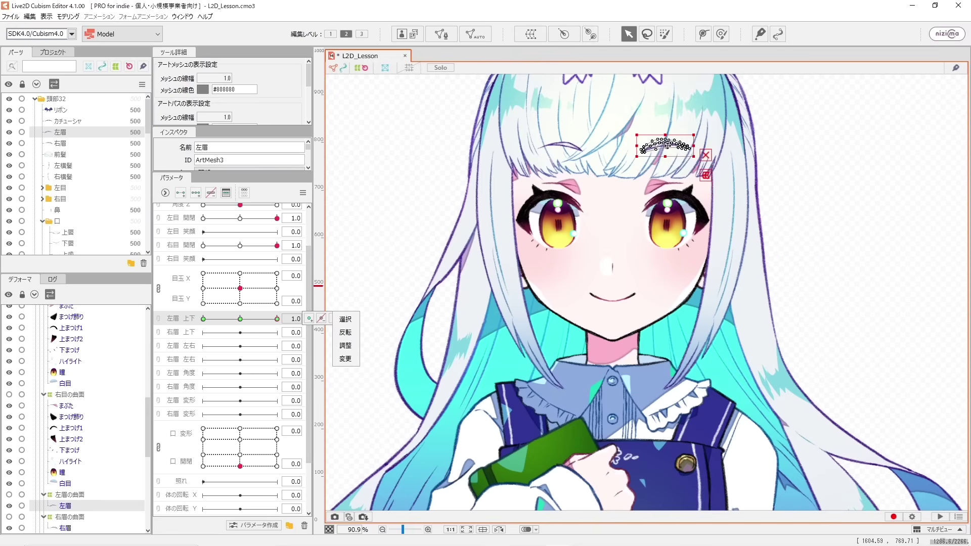
pyautogui.moveTo(664, 148); pyautogui.dragTo(663, 137)
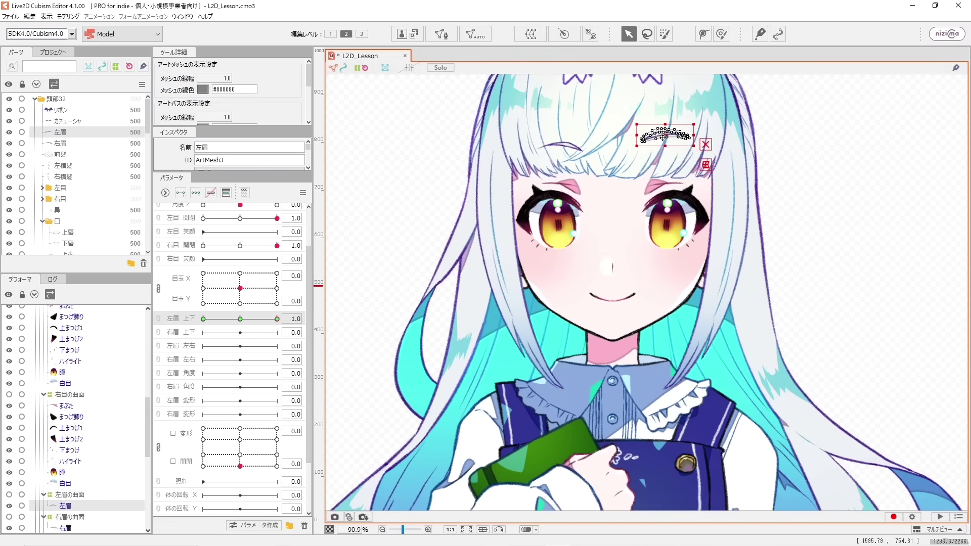
# - Show the canvas grid, add three keys on 右眉 上下 for the 右眉 mesh, and lower it at -1.0 to match 左眉
pyautogui.click(409, 67)
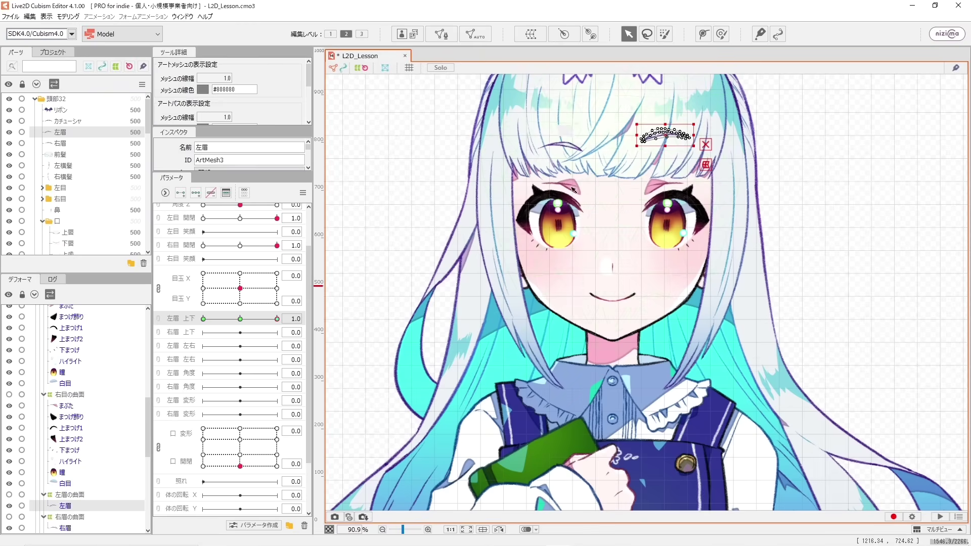
pyautogui.click(187, 337)
pyautogui.click(60, 143)
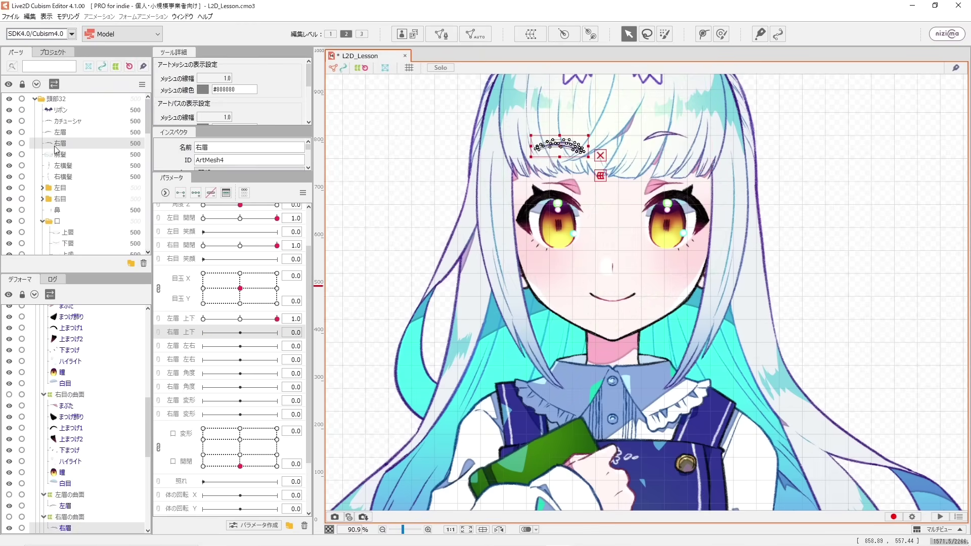
pyautogui.click(195, 193)
pyautogui.moveTo(239, 335); pyautogui.dragTo(202, 332)
pyautogui.moveTo(277, 318); pyautogui.dragTo(203, 318)
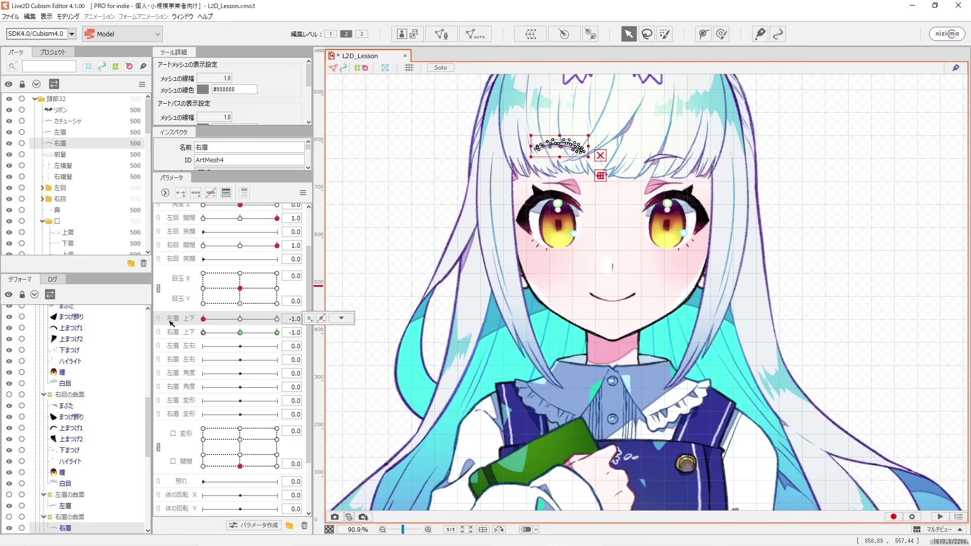
pyautogui.scroll(3, 607, 162)
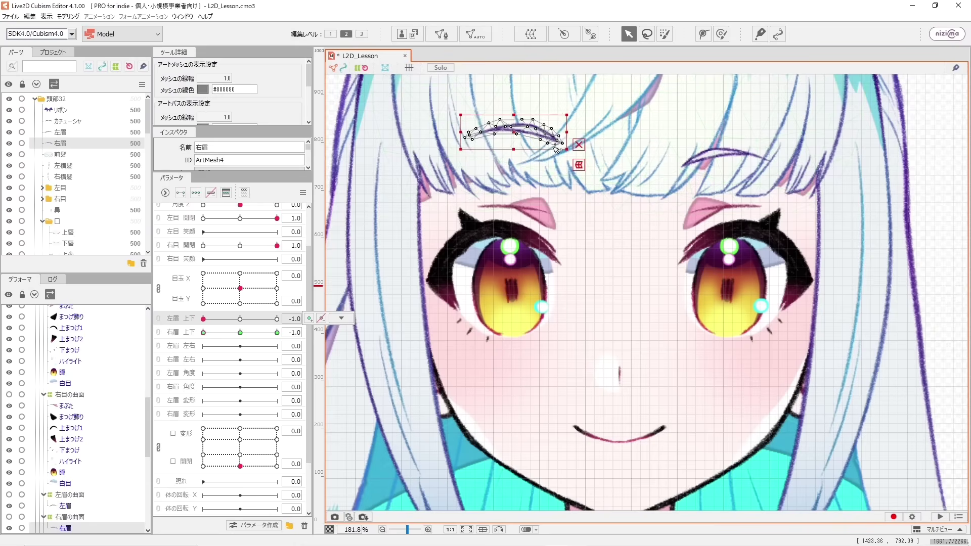
pyautogui.moveTo(515, 133); pyautogui.dragTo(514, 155)
# - At 右眉 上下 1.0, raise the 右眉 mesh to the height of 左眉 at its 1.0 key
pyautogui.moveTo(201, 319)
pyautogui.mouseDown()
pyautogui.moveTo(219, 320)
pyautogui.moveTo(185, 319)
pyautogui.mouseUp()
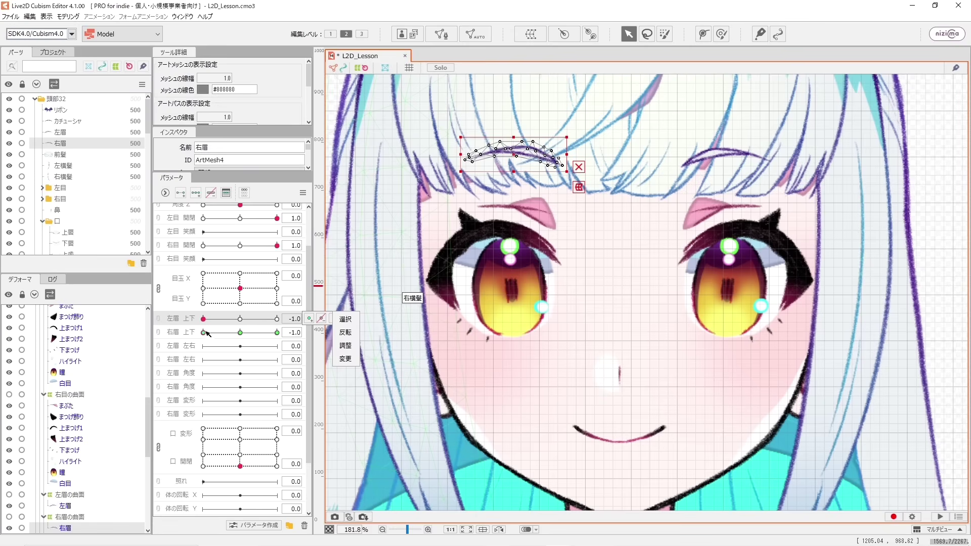
pyautogui.moveTo(203, 319); pyautogui.dragTo(346, 345)
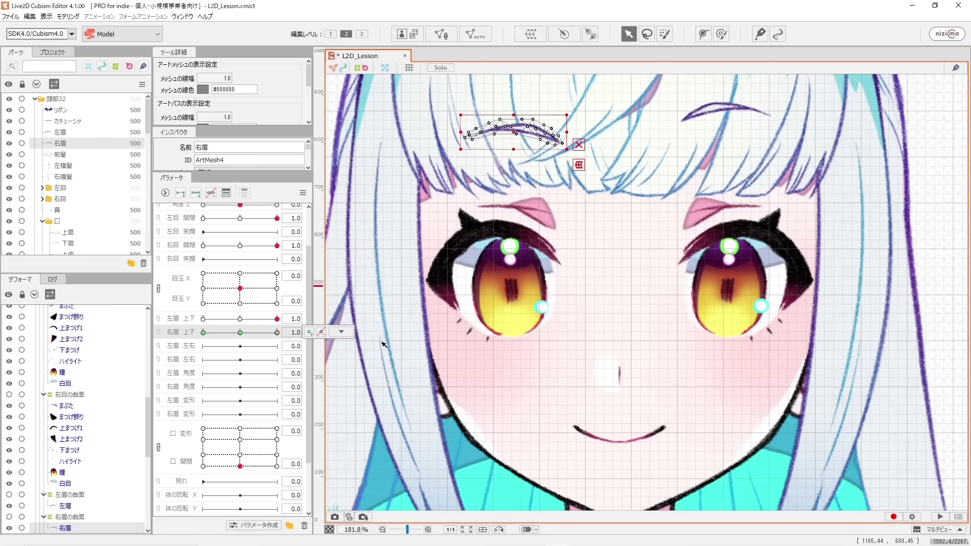
pyautogui.moveTo(515, 133); pyautogui.dragTo(522, 112)
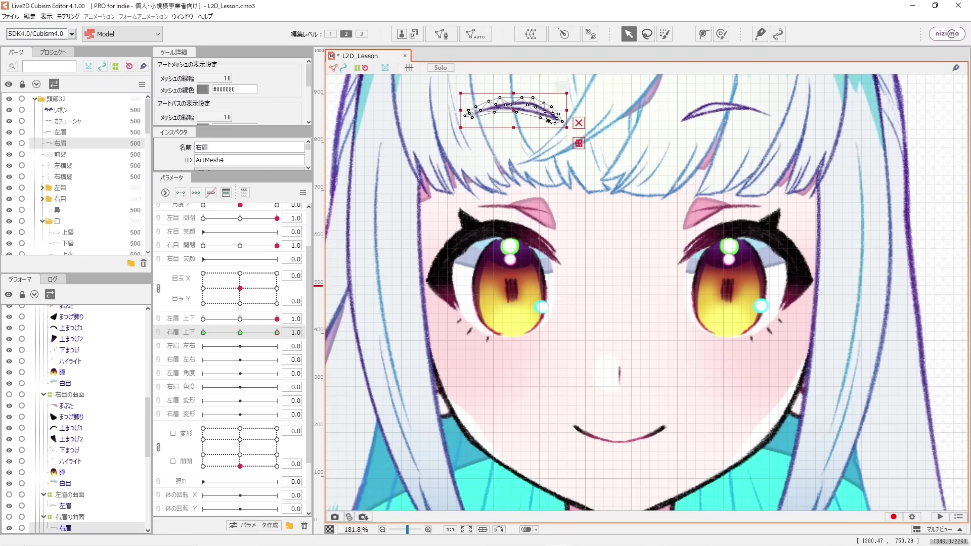
# - Deselect the eyebrow and vary 左眉 上下 and 右眉 上下 to check that both eyebrows move evenly
pyautogui.click(934, 182)
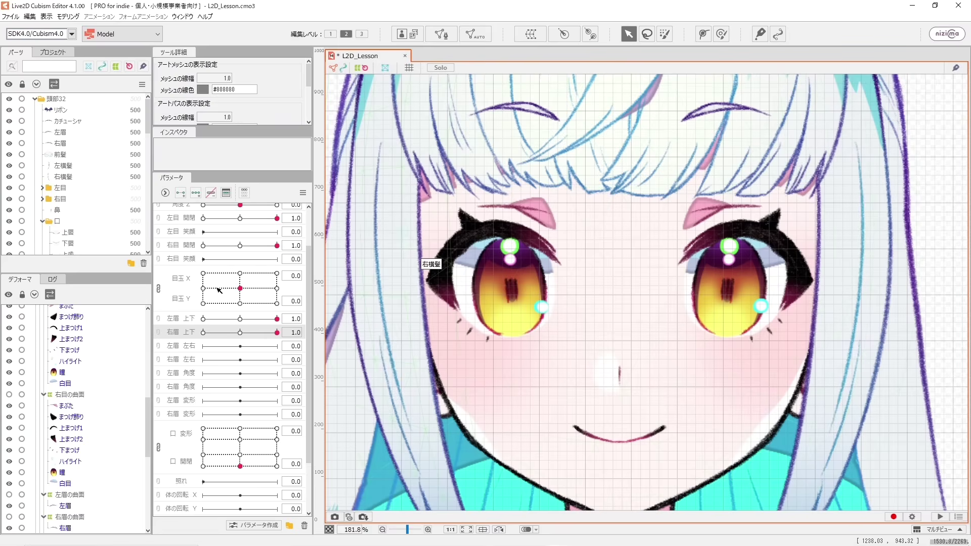
pyautogui.moveTo(277, 320); pyautogui.dragTo(249, 335)
pyautogui.click(249, 319)
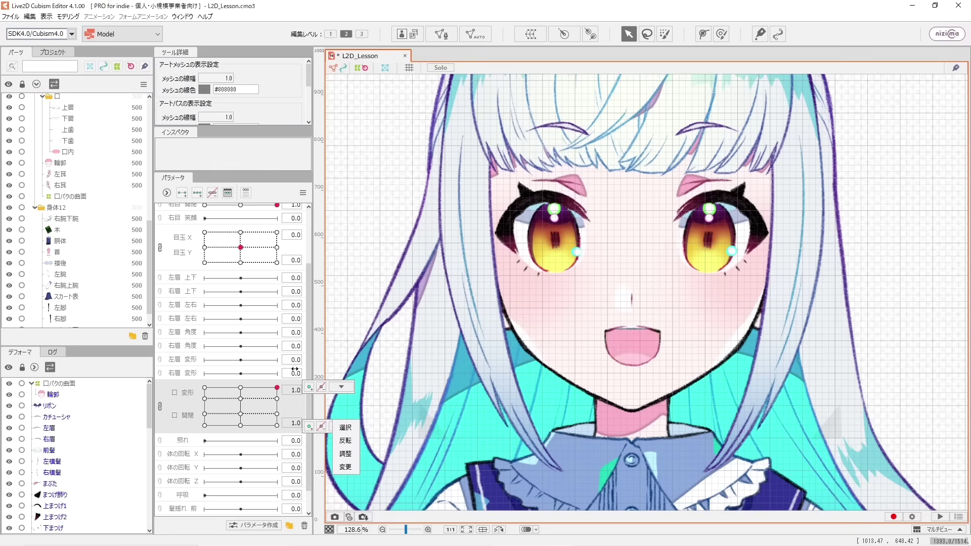
# - Preview the mouth shapes across 口 変形 and 口 開閉, including -1.0 and 1.0, and return both parameters to 0.0
pyautogui.moveTo(200, 396); pyautogui.dragTo(180, 349)
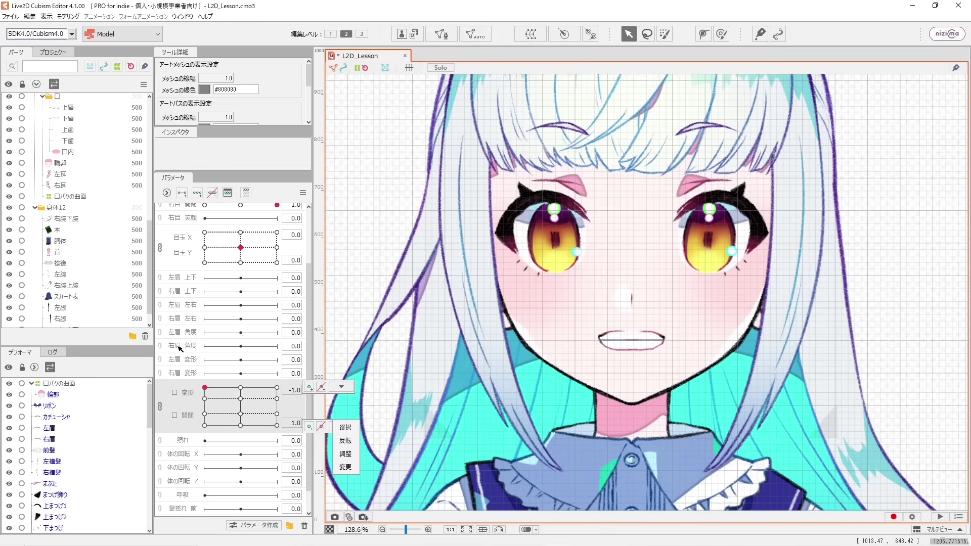
pyautogui.click(240, 426)
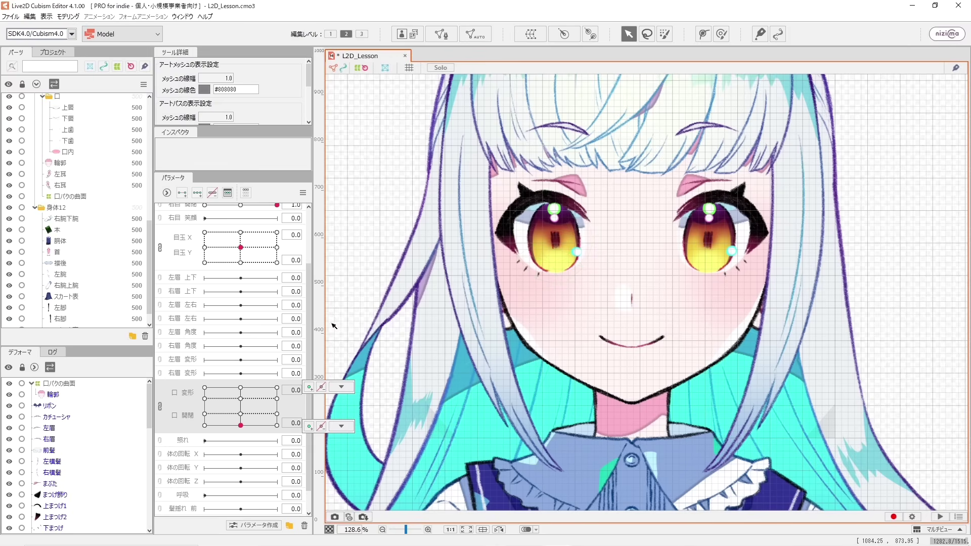
pyautogui.moveTo(241, 426)
pyautogui.mouseDown()
pyautogui.moveTo(272, 373)
pyautogui.moveTo(186, 413)
pyautogui.moveTo(296, 448)
pyautogui.moveTo(241, 425)
pyautogui.mouseUp()
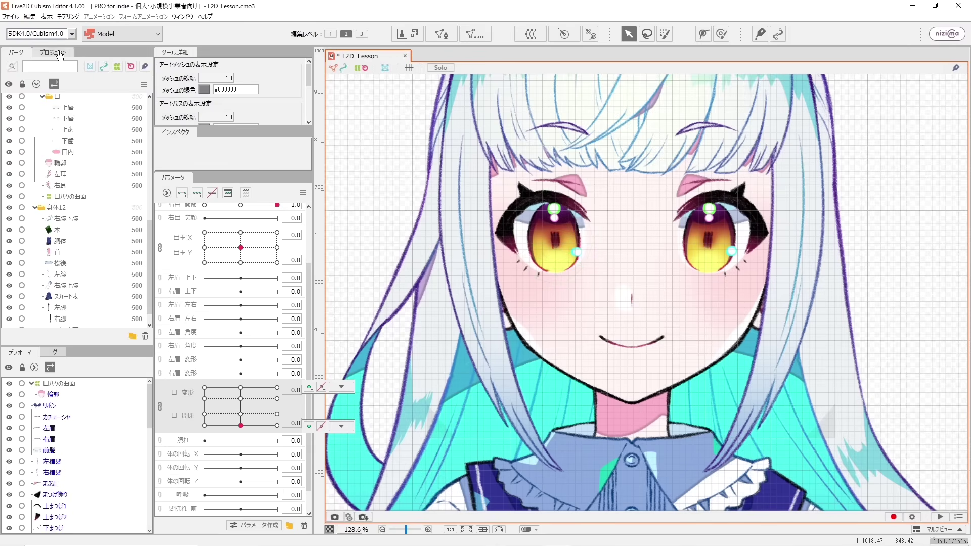
# - Save the L2D_Lesson model and reset all parameters to their default values
pyautogui.click(9, 17)
pyautogui.click(28, 105)
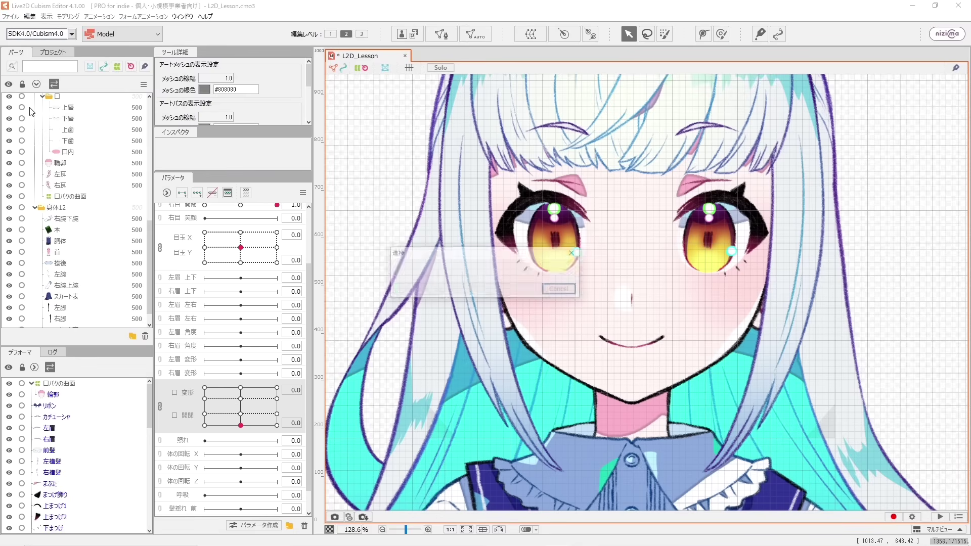
pyautogui.click(303, 193)
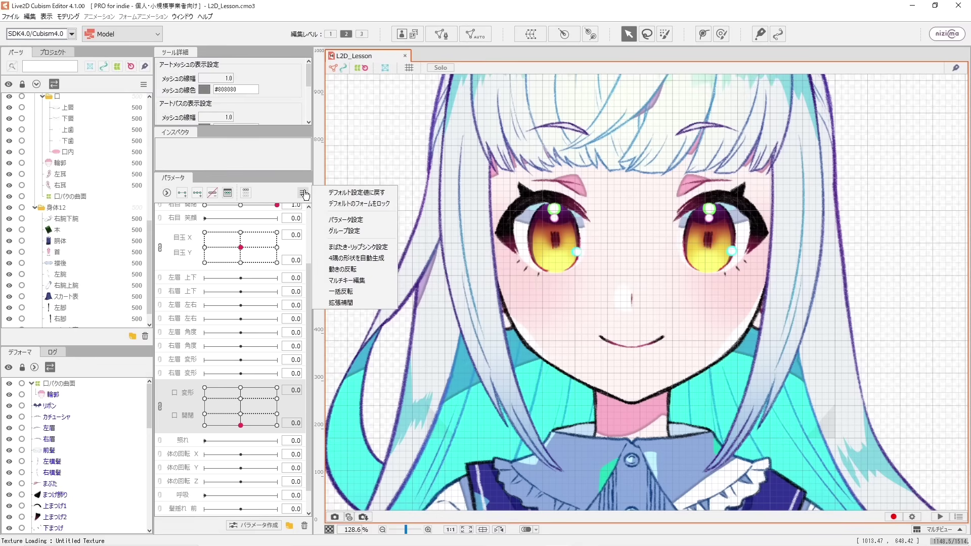
pyautogui.click(354, 192)
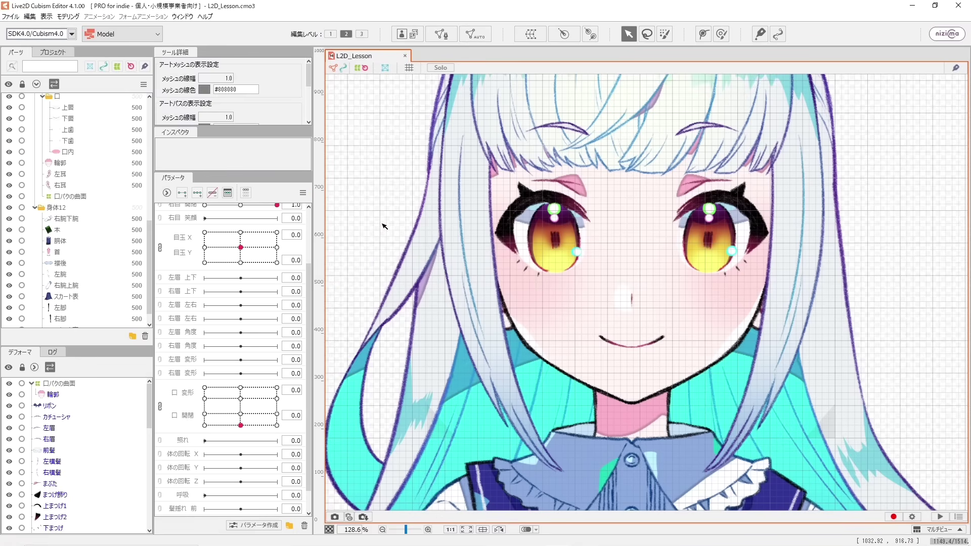
pyautogui.scroll(-5, 589, 244)
pyautogui.scroll(4, 596, 254)
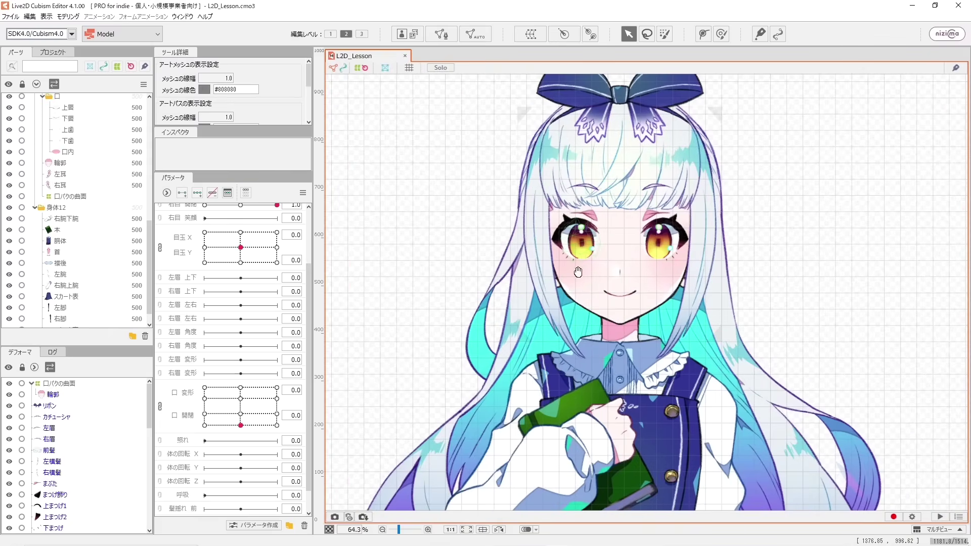